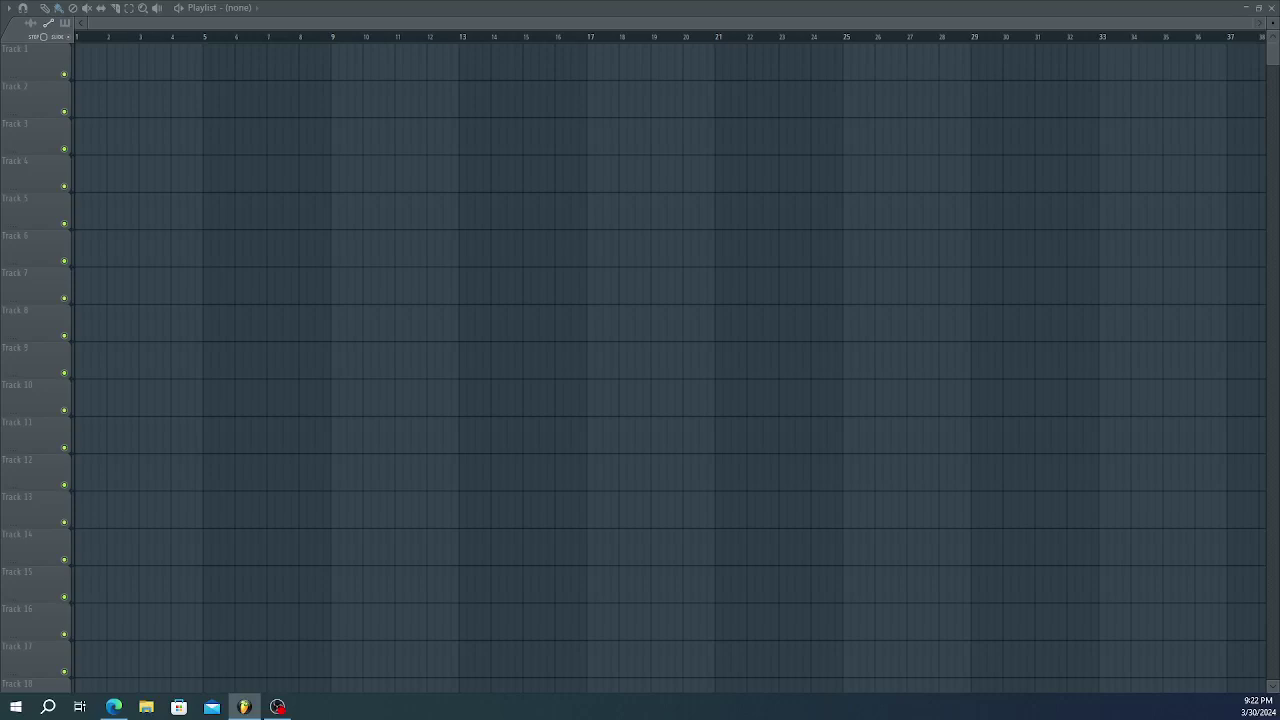
# - Open the channel rack and place it over the middle of the playlist
pyautogui.press('F6')
pyautogui.moveTo(1205, 179); pyautogui.dragTo(794, 214)
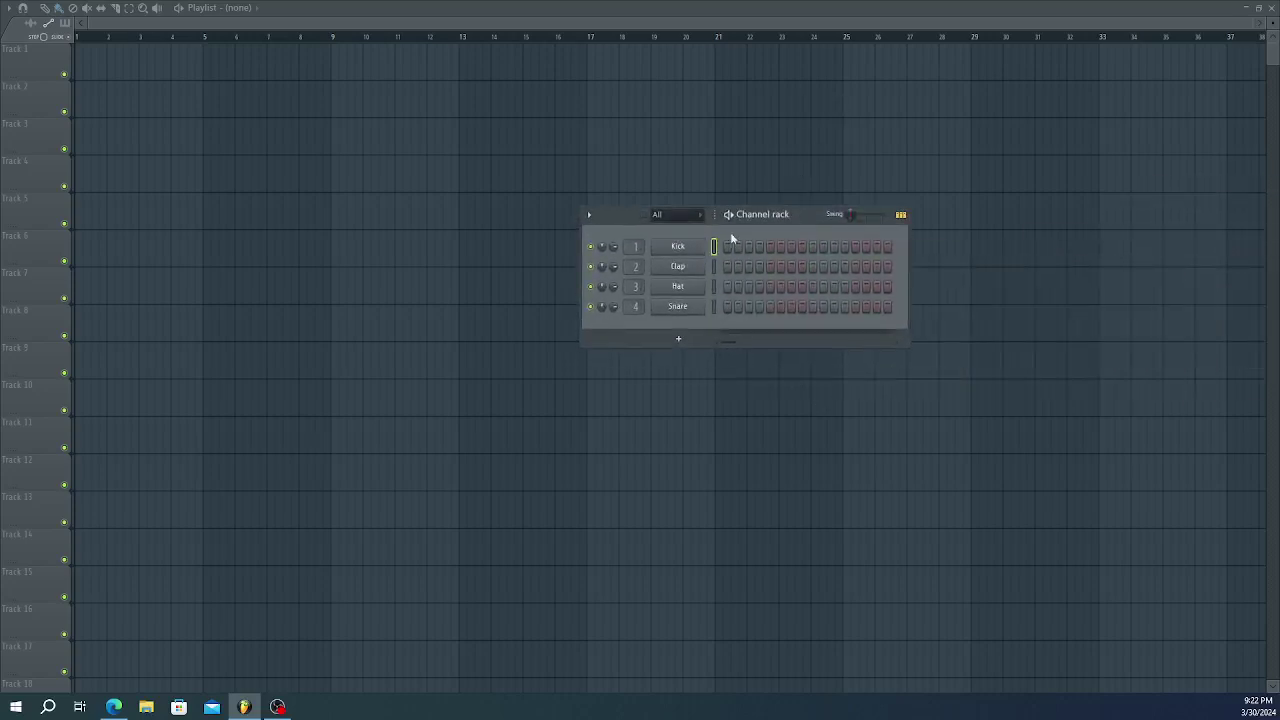
# - Search the generator plugins for nexus as a replacement for the Kick channel, then clear the search and close the list
pyautogui.rightClick(695, 252)
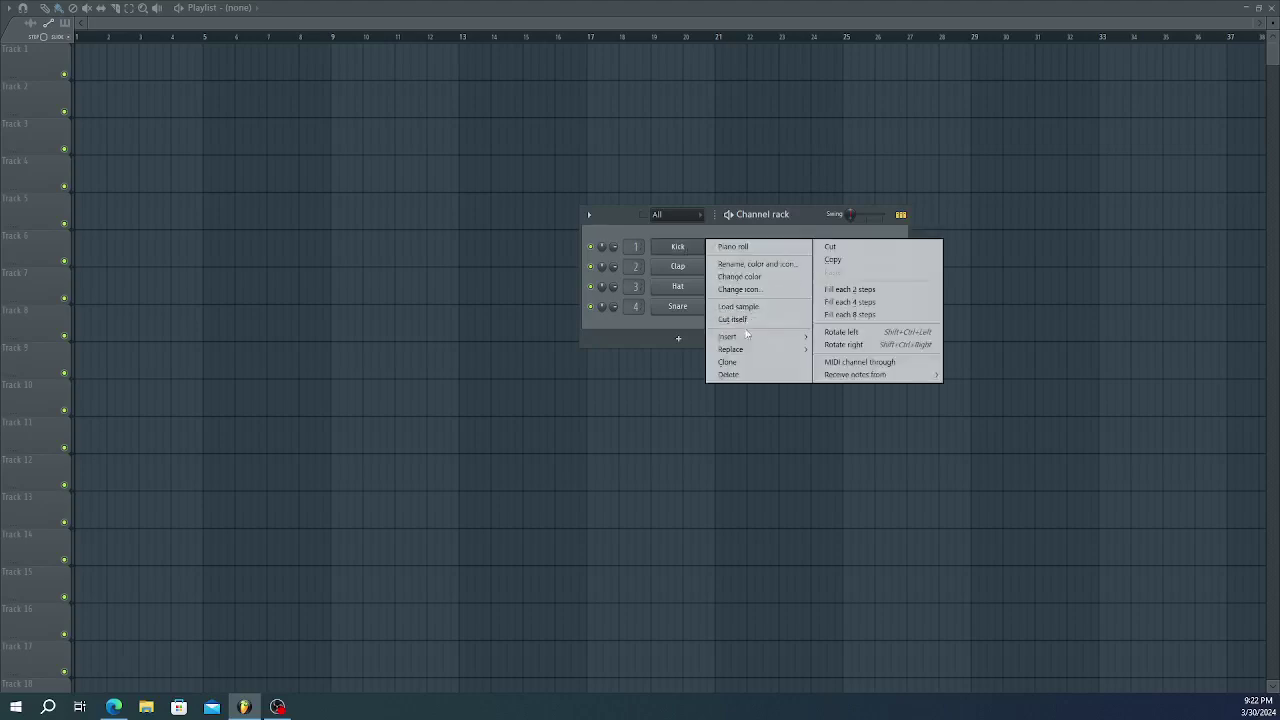
pyautogui.moveTo(731, 349)
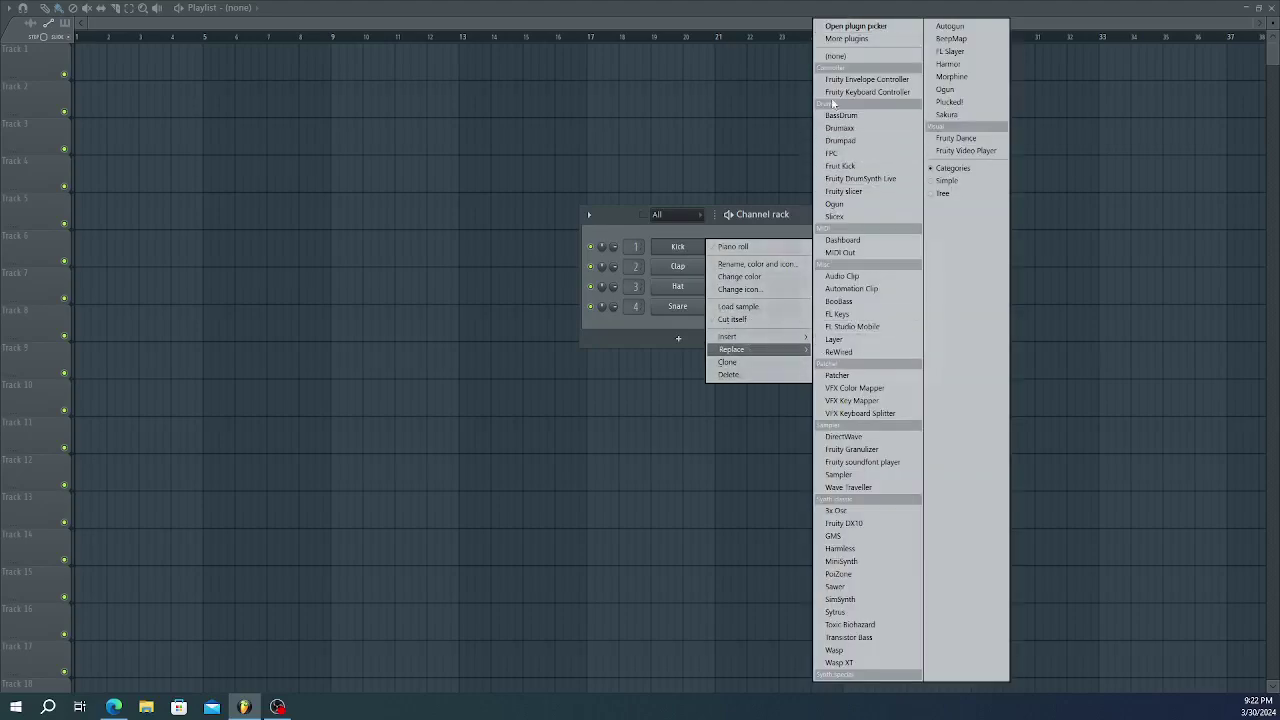
pyautogui.click(848, 38)
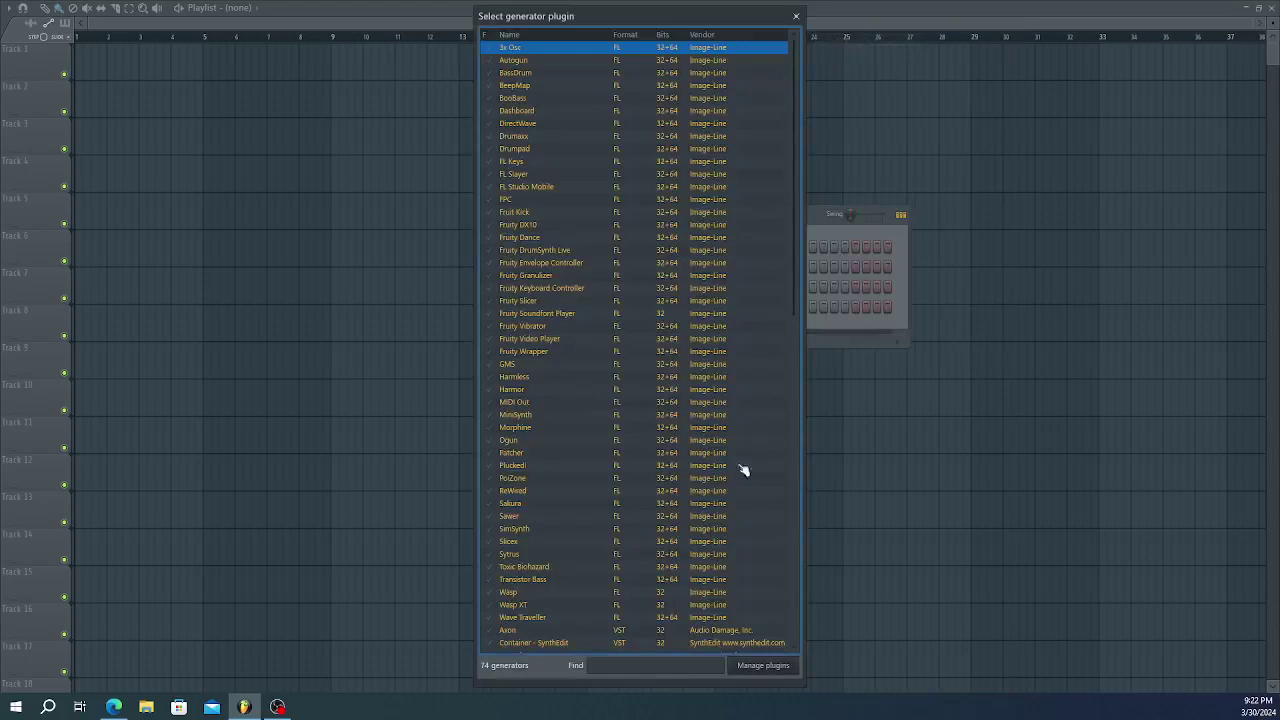
pyautogui.click(652, 662)
pyautogui.write('nexus')
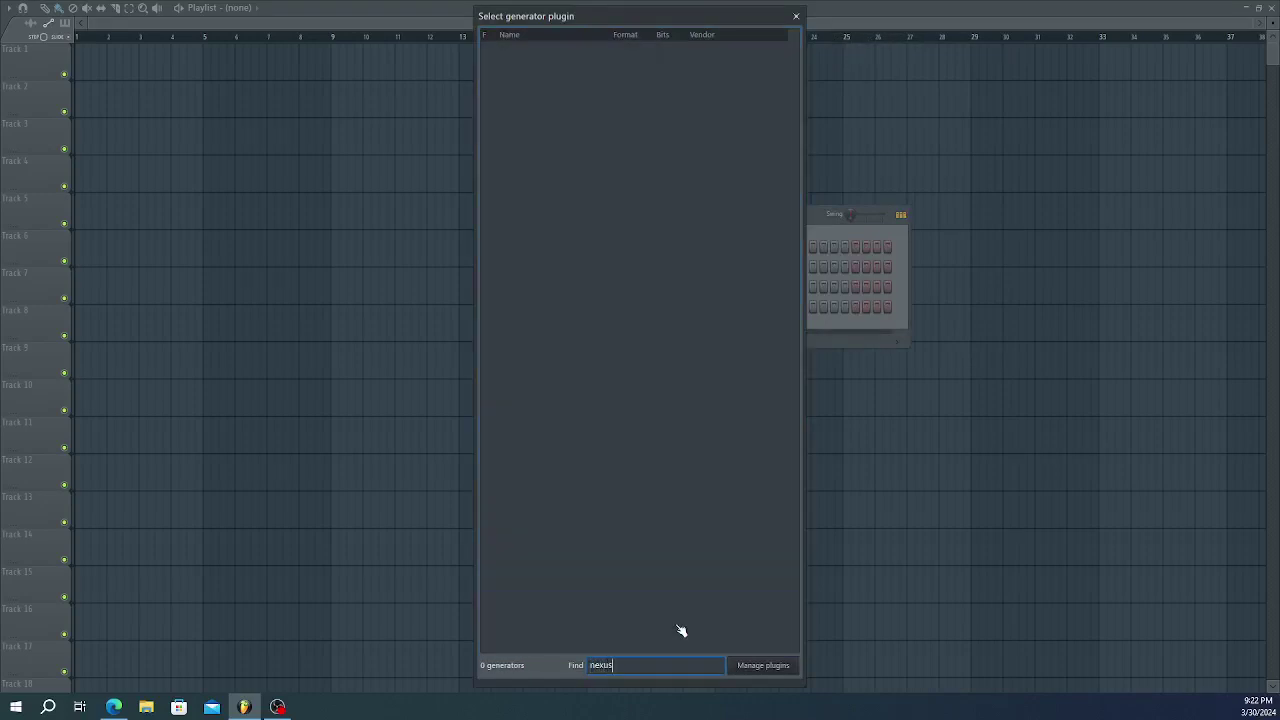
pyautogui.press('BackSpace')
pyautogui.press('BackSpace')
pyautogui.press('BackSpace')
pyautogui.press('BackSpace')
pyautogui.press('BackSpace')
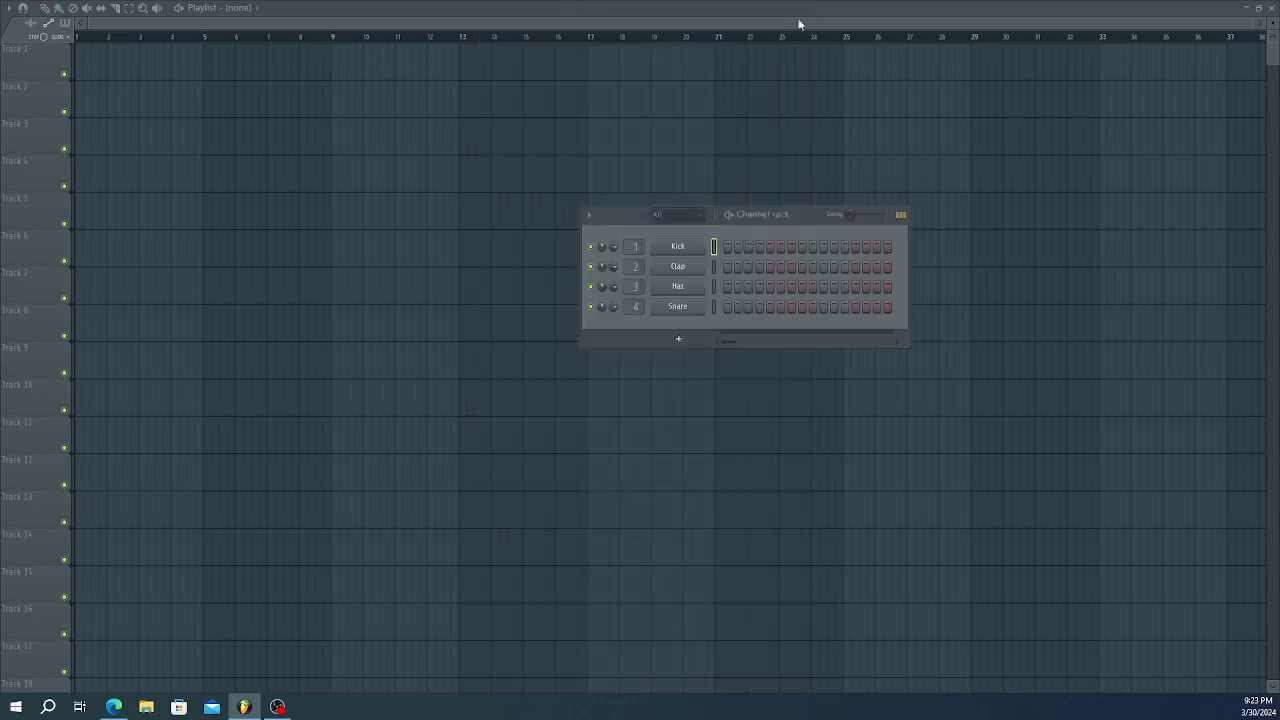
pyautogui.click(796, 16)
# - Load the Brass Solo & Sections sound onto the Kick channel and open its piano roll
pyautogui.moveTo(1257, 194); pyautogui.dragTo(698, 248)
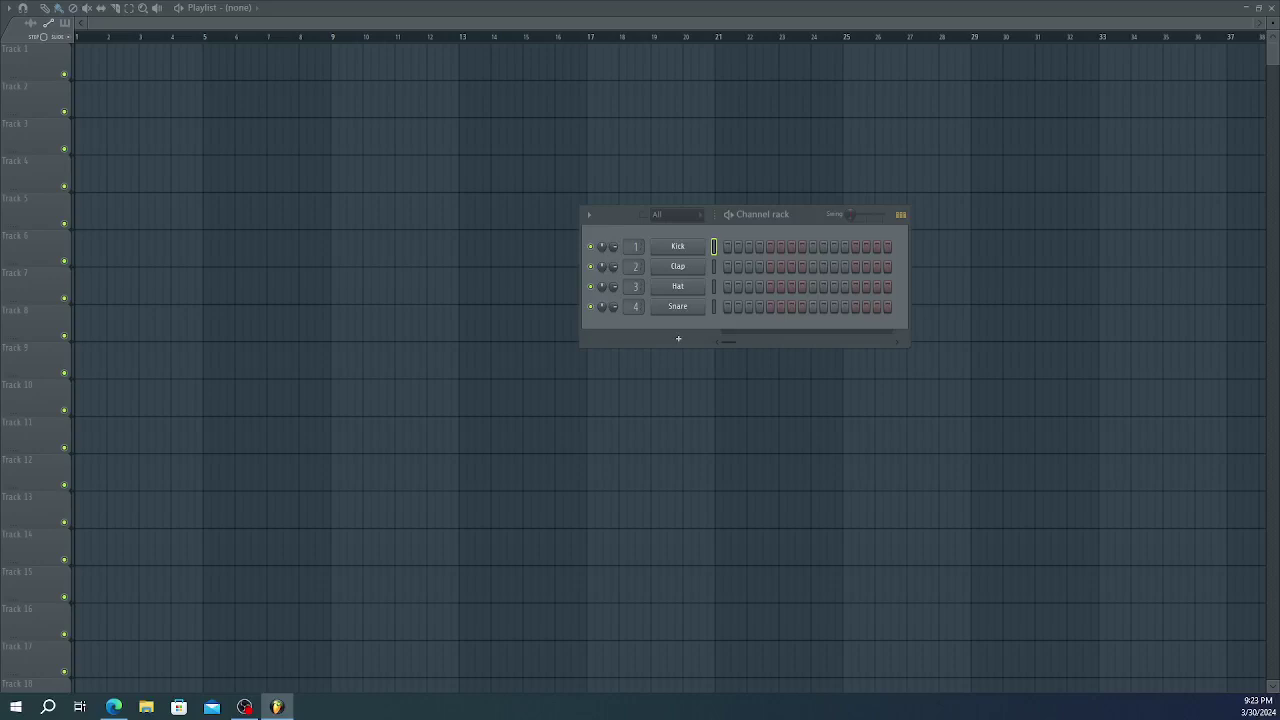
pyautogui.moveTo(1279, 95); pyautogui.dragTo(702, 250)
pyautogui.rightClick(692, 246)
pyautogui.click(722, 247)
pyautogui.press('F7')
pyautogui.moveTo(1200, 42); pyautogui.dragTo(605, 81)
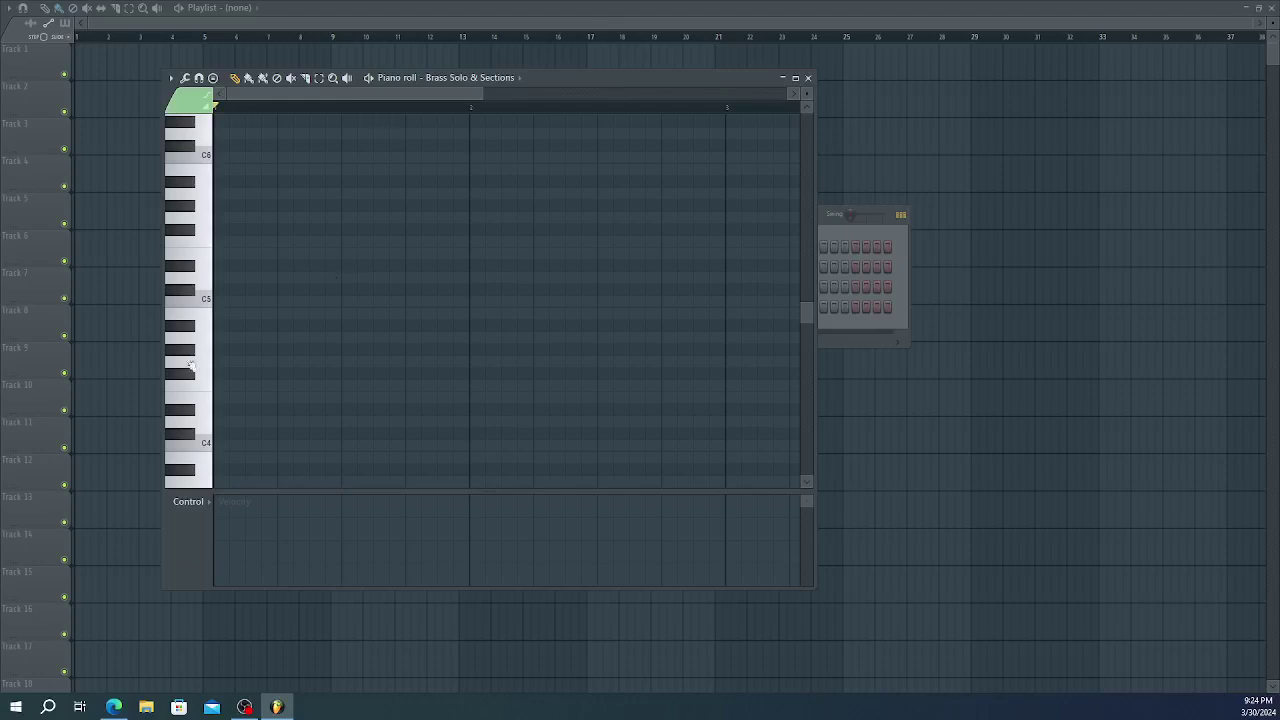
# - Audition the brass sound with a one-bar C4 test note at the pattern's start and delete the note
pyautogui.click(216, 446)
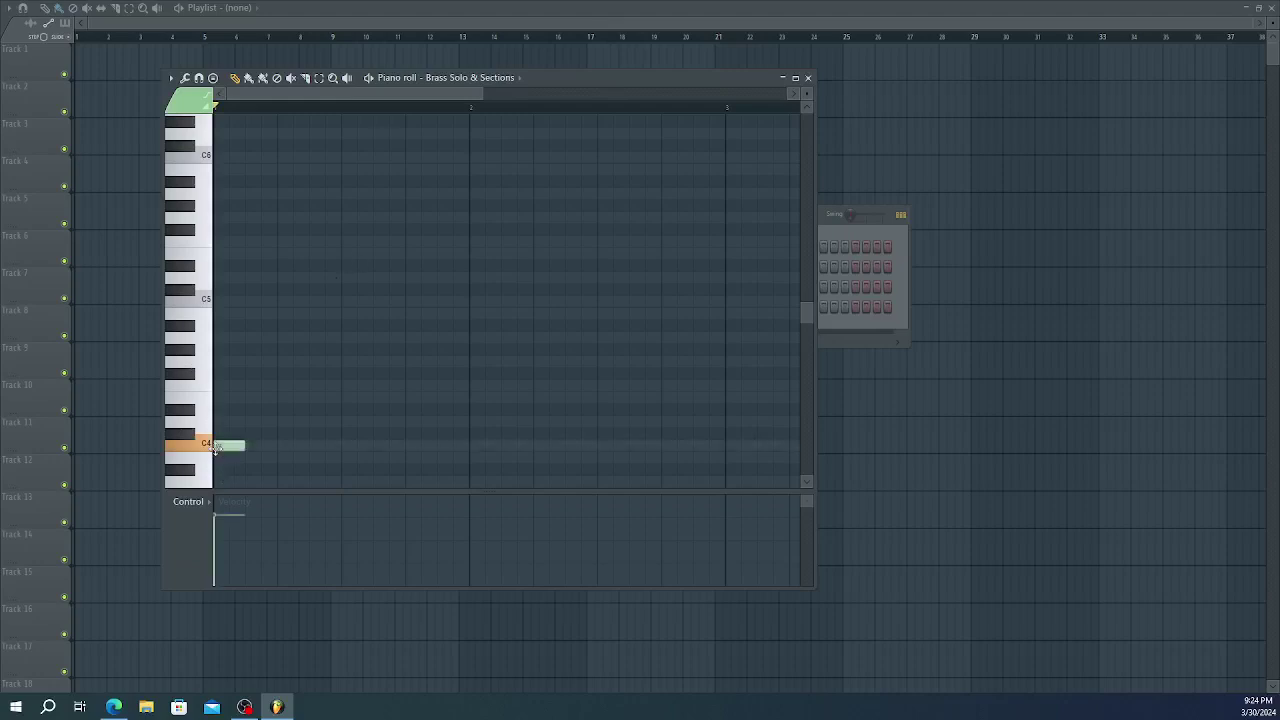
pyautogui.moveTo(238, 448); pyautogui.dragTo(268, 450)
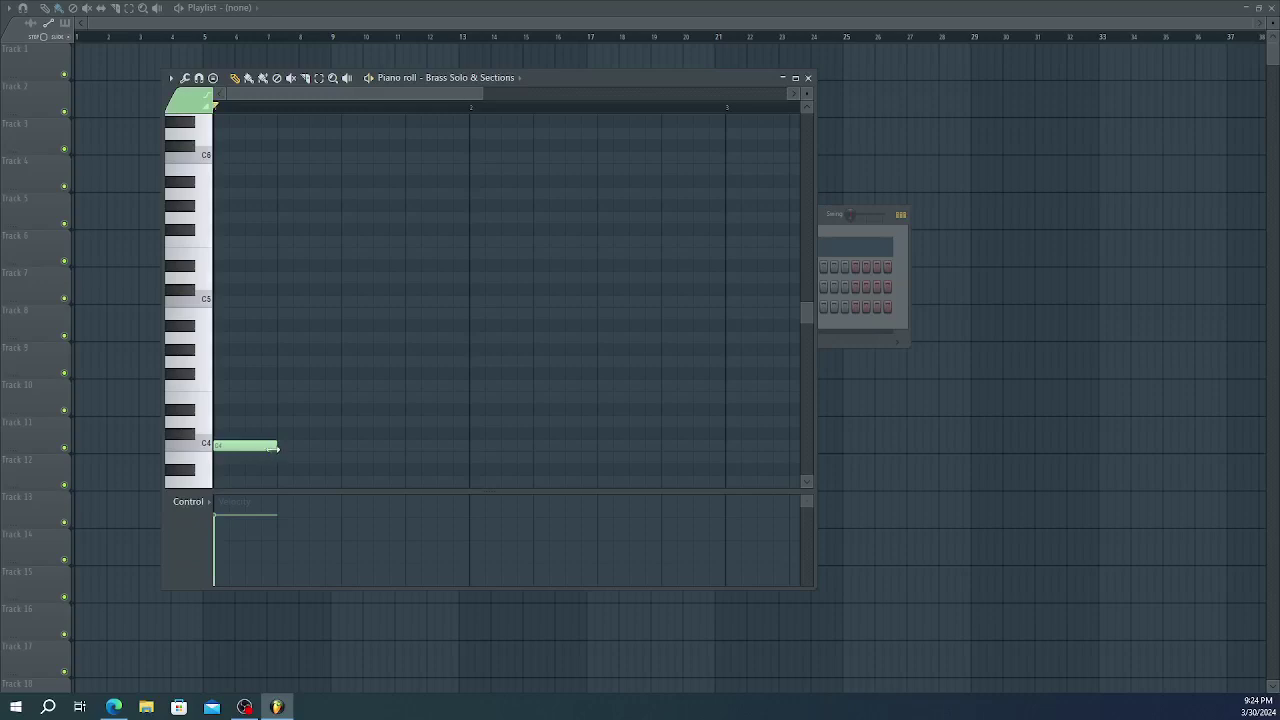
pyautogui.press('space')
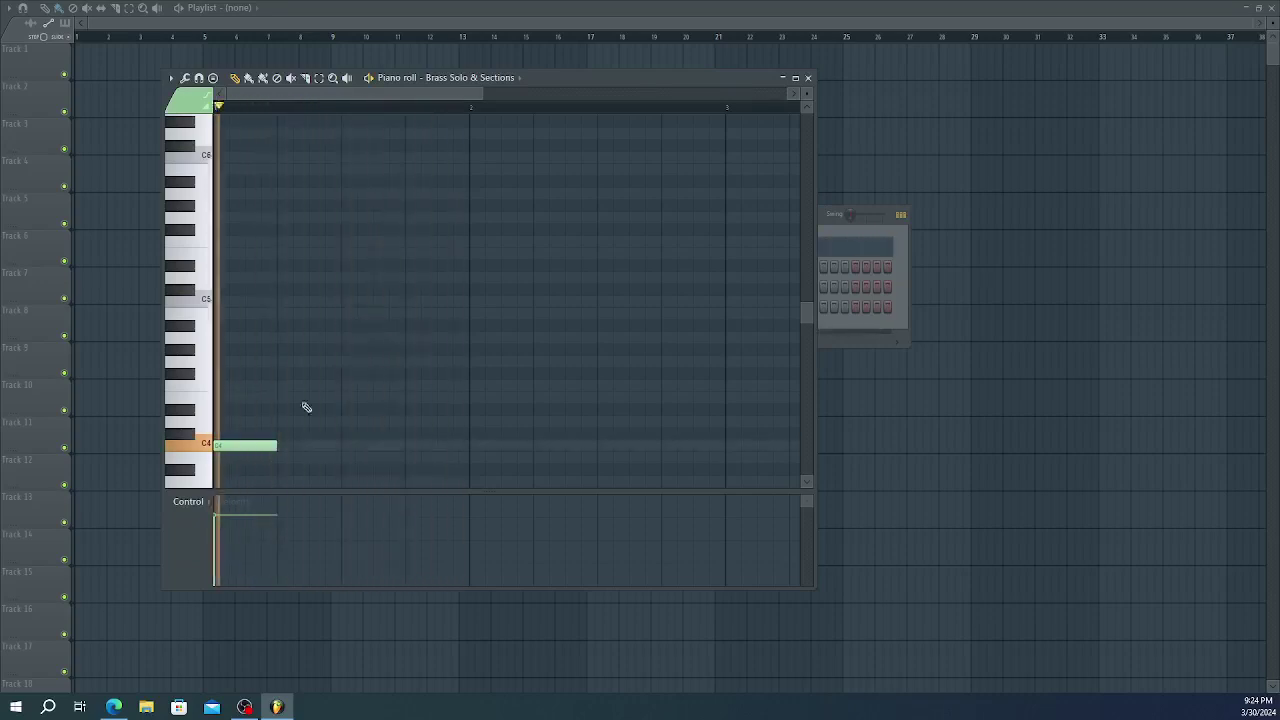
pyautogui.moveTo(279, 445); pyautogui.dragTo(469, 443)
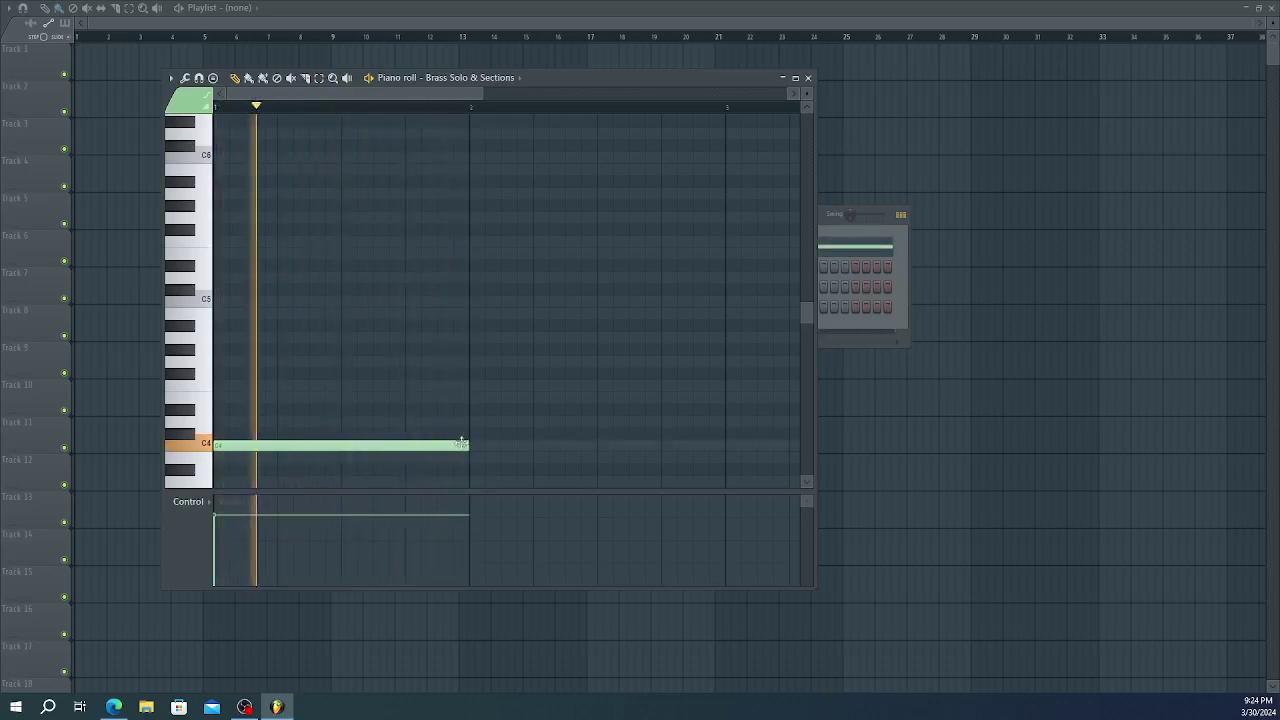
pyautogui.moveTo(360, 446)
pyautogui.mouseDown()
pyautogui.moveTo(346, 493)
pyautogui.moveTo(346, 360)
pyautogui.mouseUp()
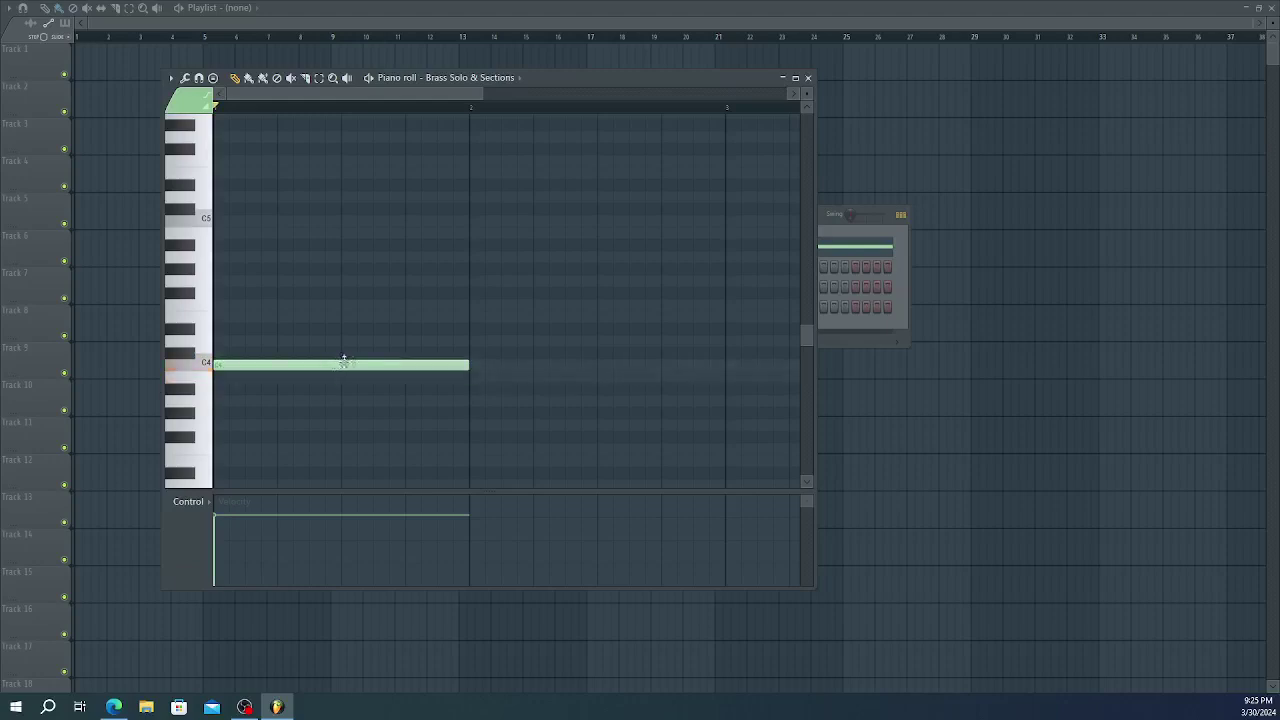
pyautogui.rightClick(426, 367)
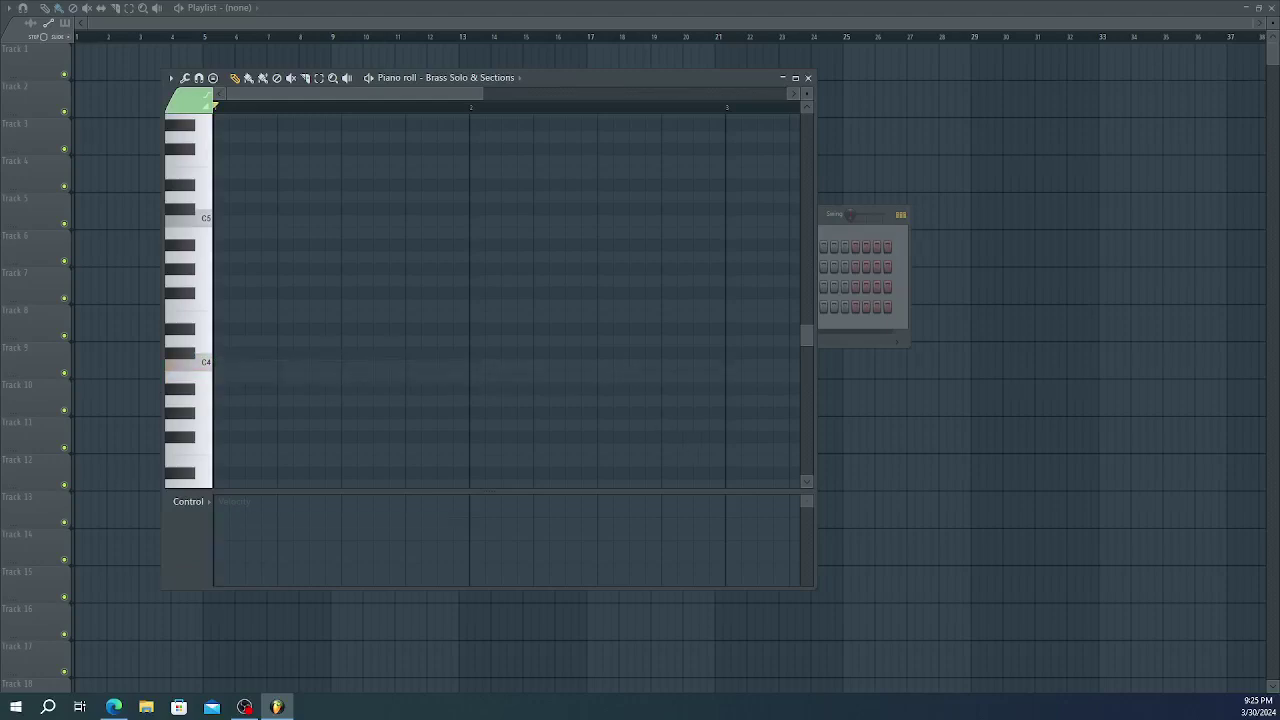
# - Switch the first channel's sound to Boss DR550MKii Drum Kit and collapse the piano roll
pyautogui.moveTo(824, 246); pyautogui.dragTo(814, 246)
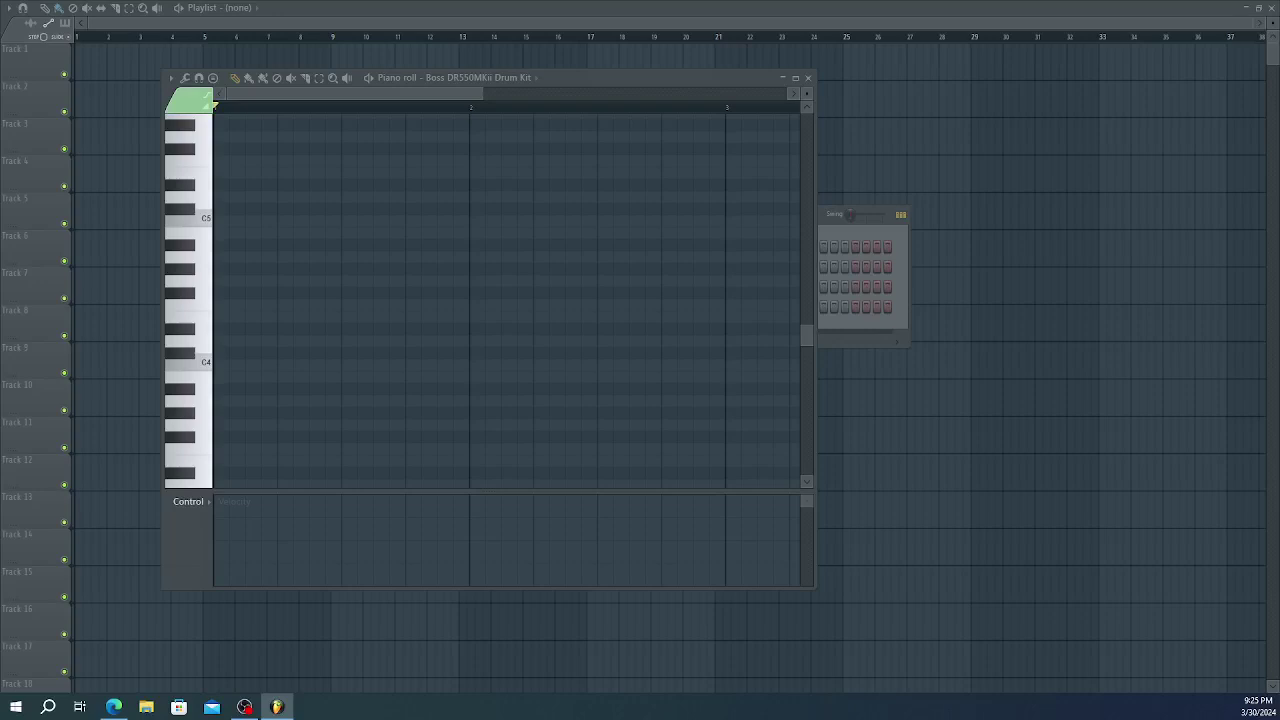
pyautogui.moveTo(1272, 180); pyautogui.dragTo(1162, 271)
pyautogui.click(782, 78)
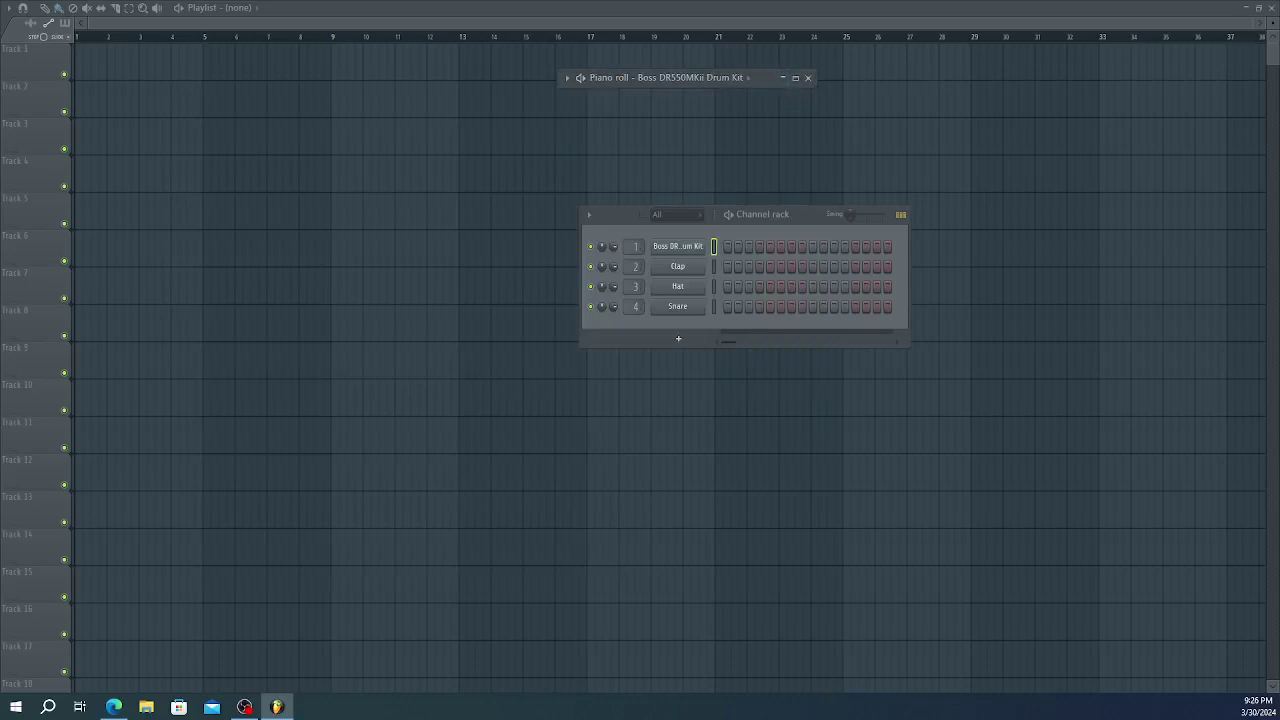
# - Load a chord progression into the first channel and play the pattern
pyautogui.moveTo(1000, 292); pyautogui.dragTo(698, 246)
pyautogui.press('space')
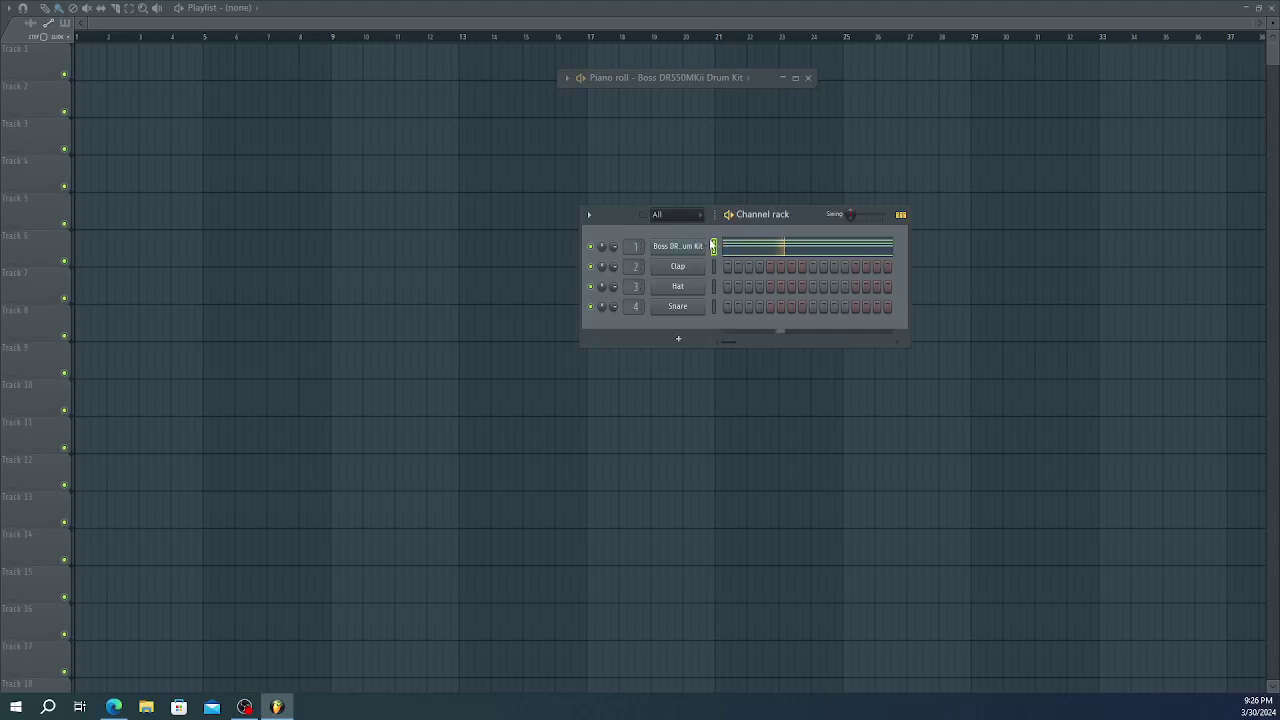
pyautogui.press('space')
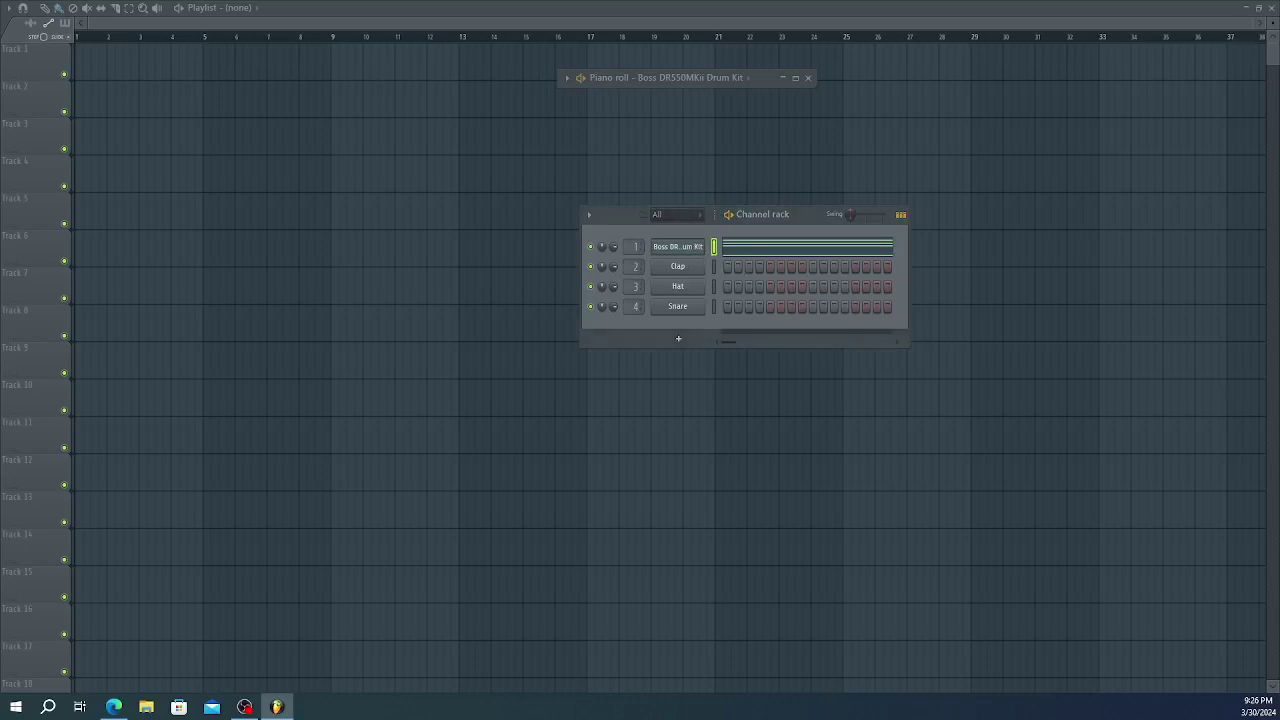
# - Load Brass Solo & Sections onto the first channel in place of the drum kit and audition the chords
pyautogui.press('space')
pyautogui.moveTo(969, 191); pyautogui.dragTo(706, 248)
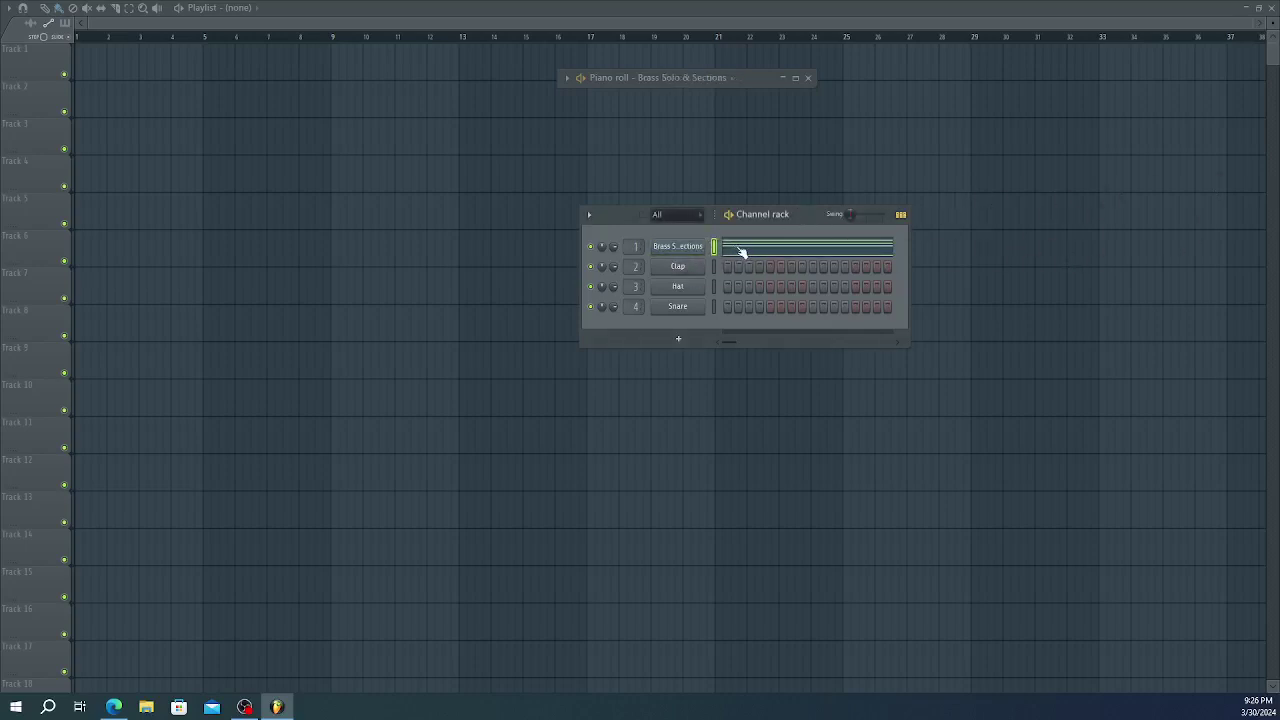
pyautogui.press('space')
# - Widen the channel rack to show more steps and move it so it fits fully in view
pyautogui.moveTo(910, 260); pyautogui.dragTo(1274, 272)
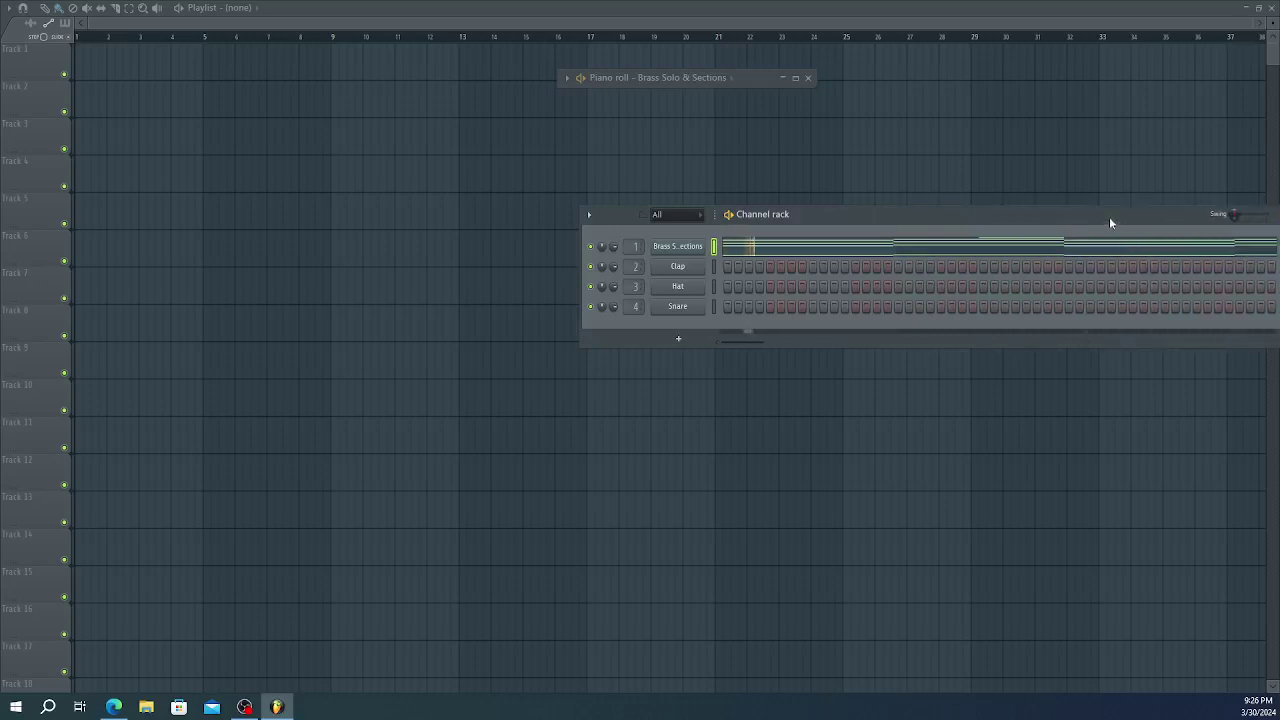
pyautogui.moveTo(1111, 218); pyautogui.dragTo(907, 187)
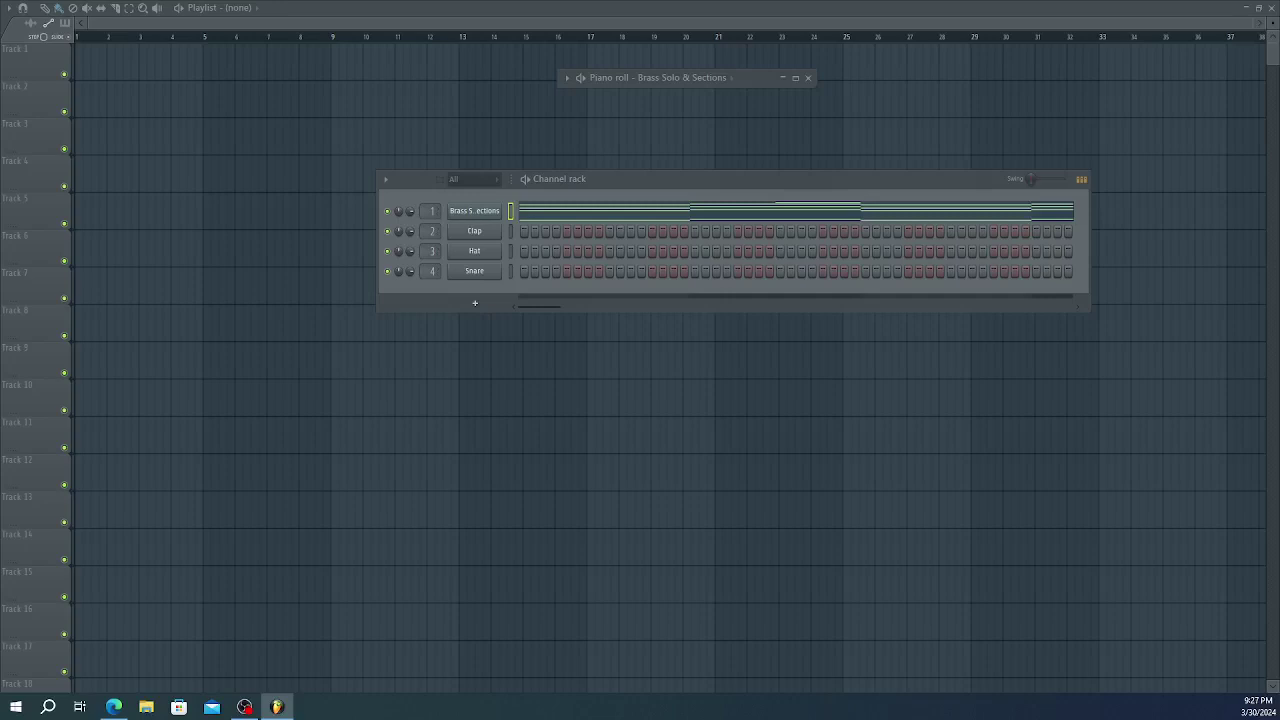
# - Replace the Clap channel's sound with the slap clap sample and start pattern playback
pyautogui.moveTo(757, 114); pyautogui.dragTo(477, 230)
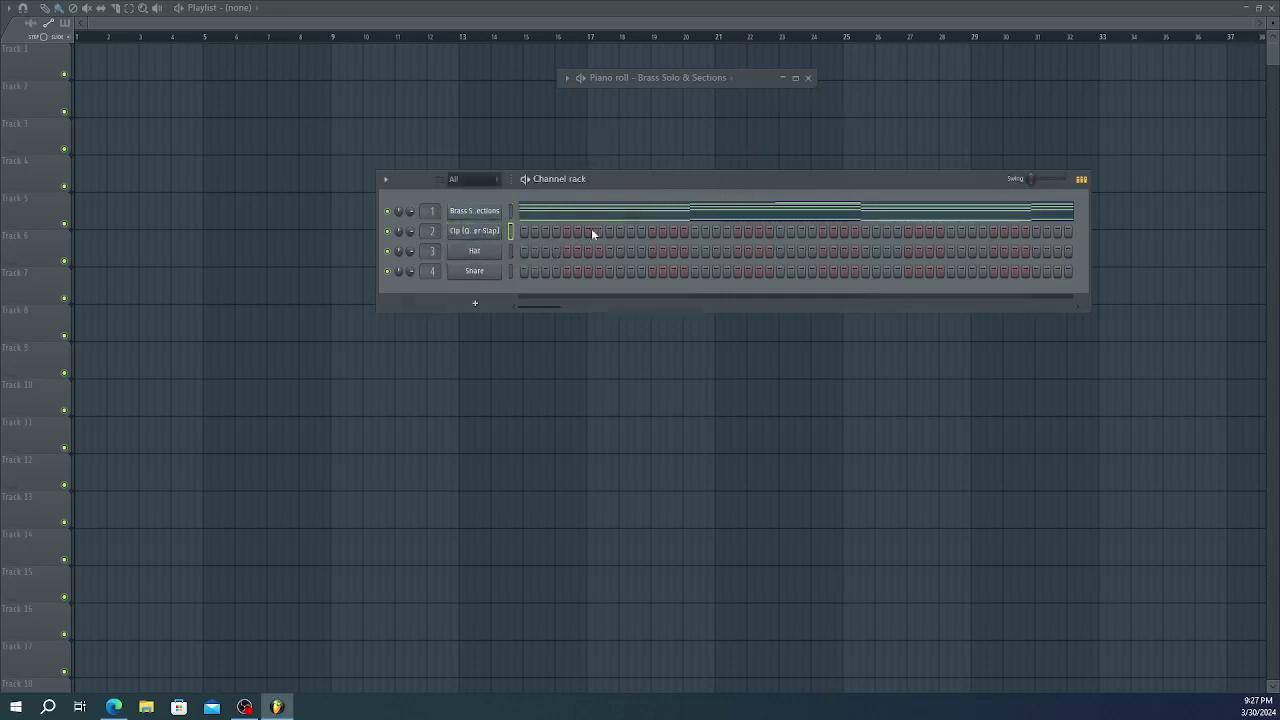
pyautogui.press('space')
pyautogui.press('space')
pyautogui.press('space')
# - Place claps on steps 9, 25, 41 and 57 of the slap clap channel and play the pattern
pyautogui.click(694, 231)
pyautogui.click(866, 231)
pyautogui.click(951, 231)
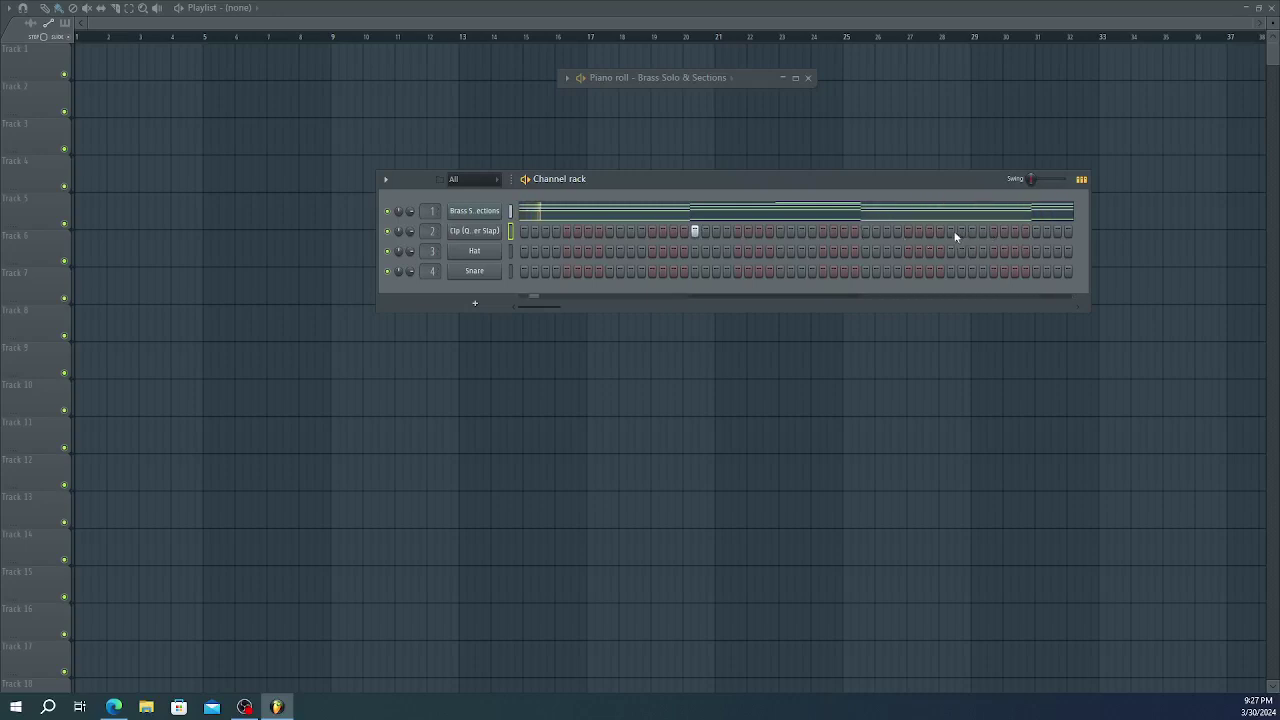
pyautogui.click(695, 231)
pyautogui.click(609, 231)
pyautogui.click(780, 231)
pyautogui.click(1077, 306)
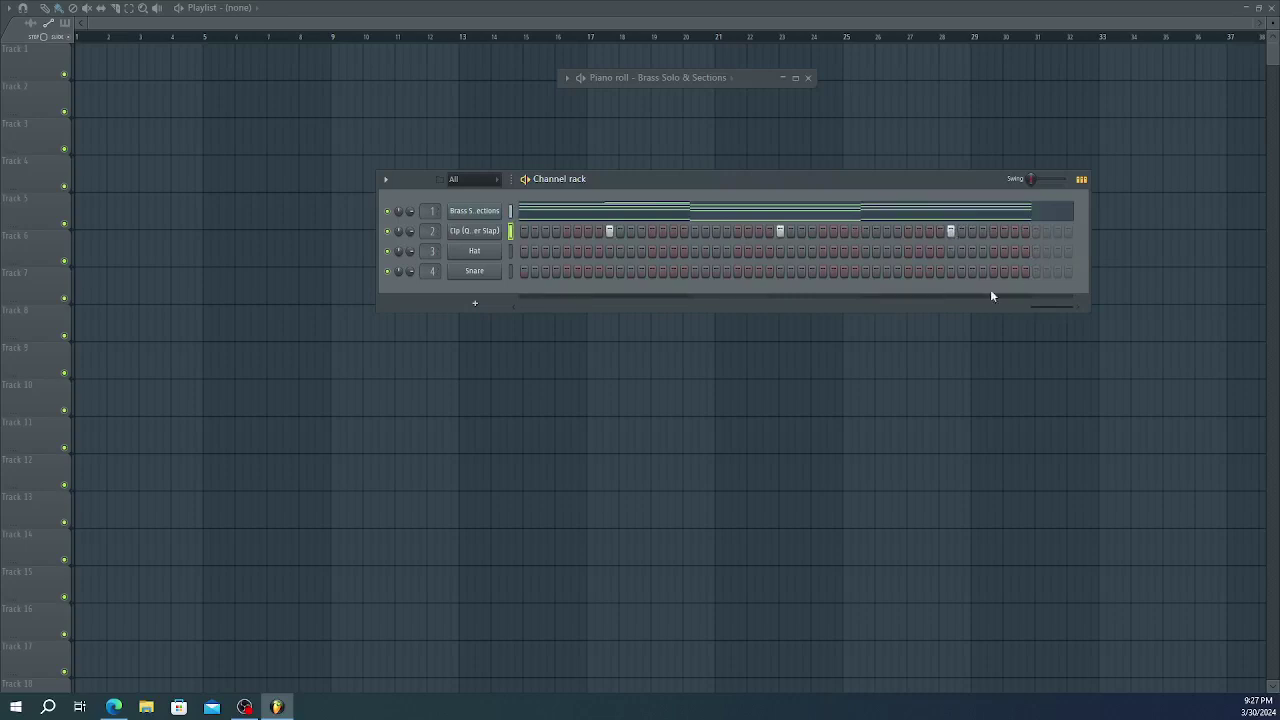
pyautogui.press('space')
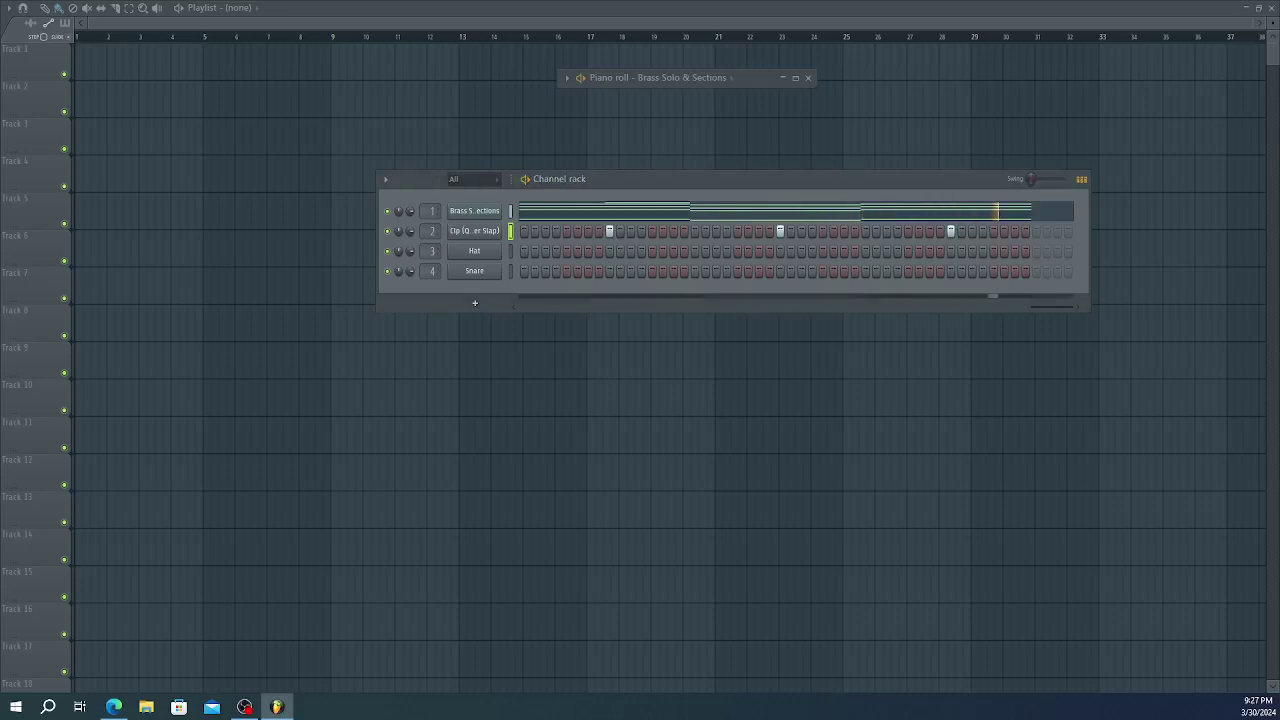
pyautogui.press('space')
# - Load the low hi-hat sample onto the Hat channel and fill it on every 2 steps
pyautogui.press('space')
pyautogui.rightClick(500, 251)
pyautogui.click(620, 294)
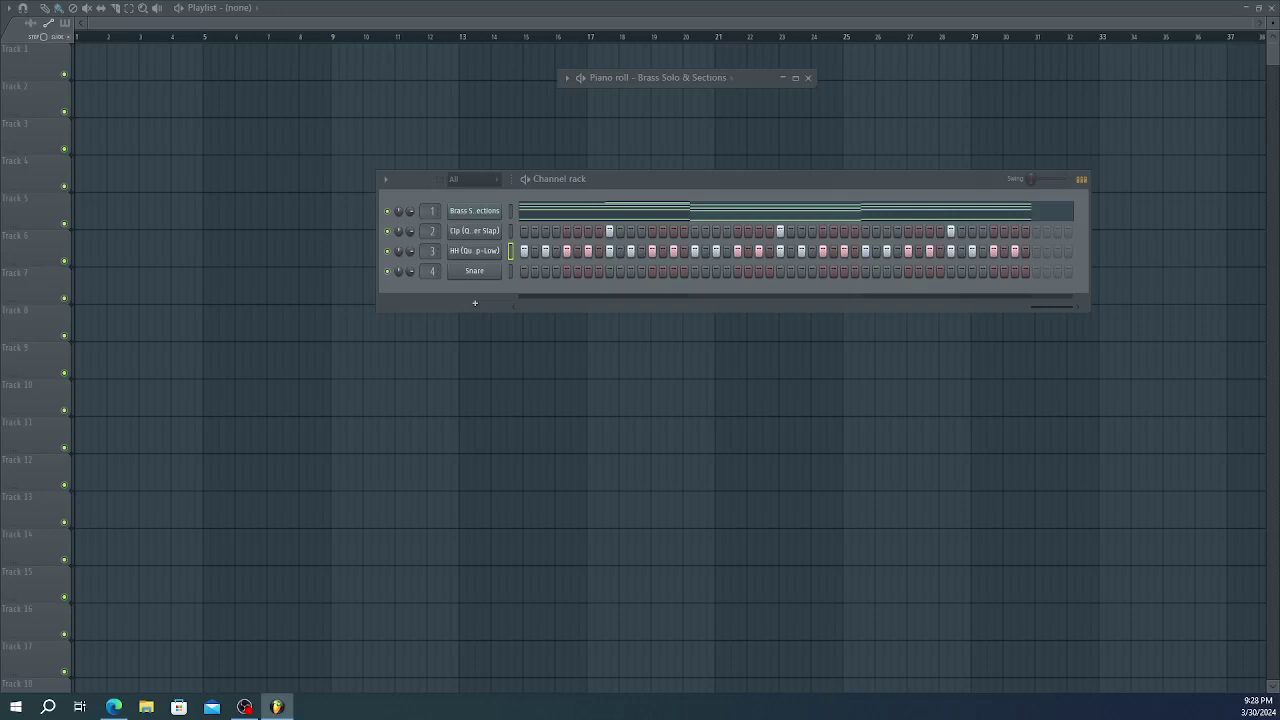
# - Load the Perc (Quango) sample onto the Snare channel and place hits on steps 23 and 55, checking them in playback
pyautogui.moveTo(1270, 186); pyautogui.dragTo(484, 271)
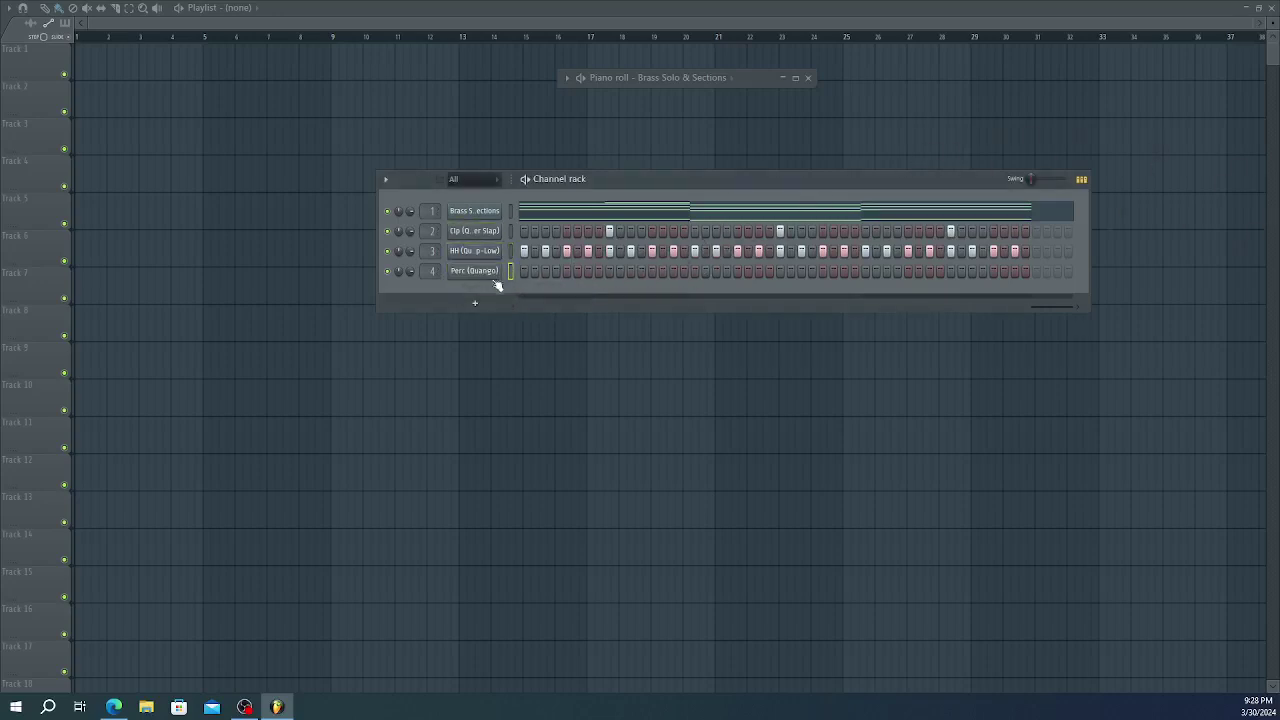
pyautogui.click(587, 271)
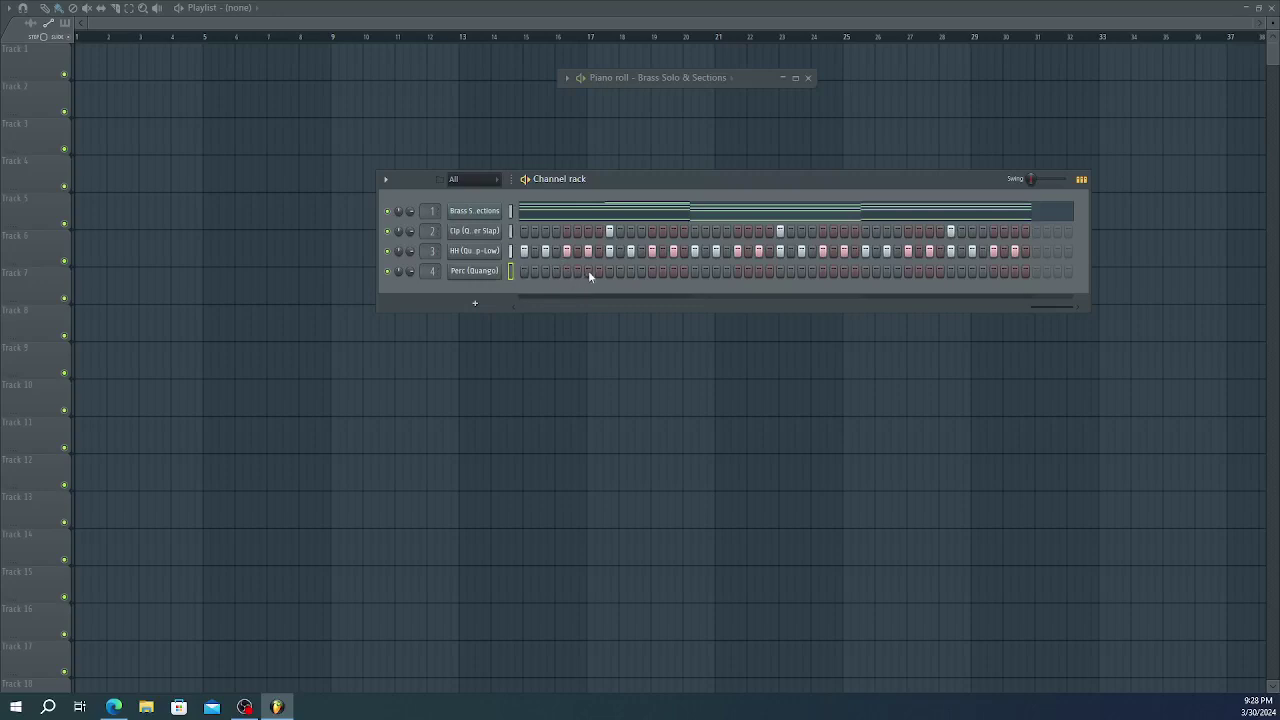
pyautogui.click(925, 271)
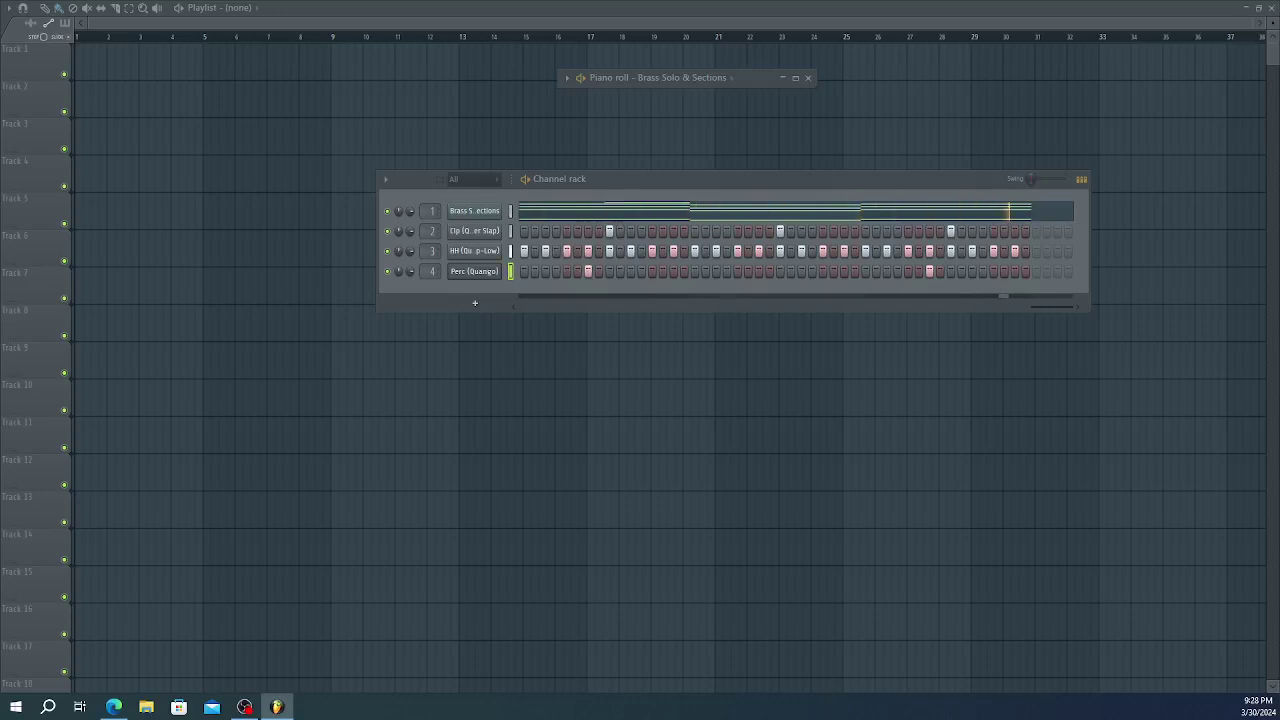
pyautogui.press('space')
pyautogui.press('space')
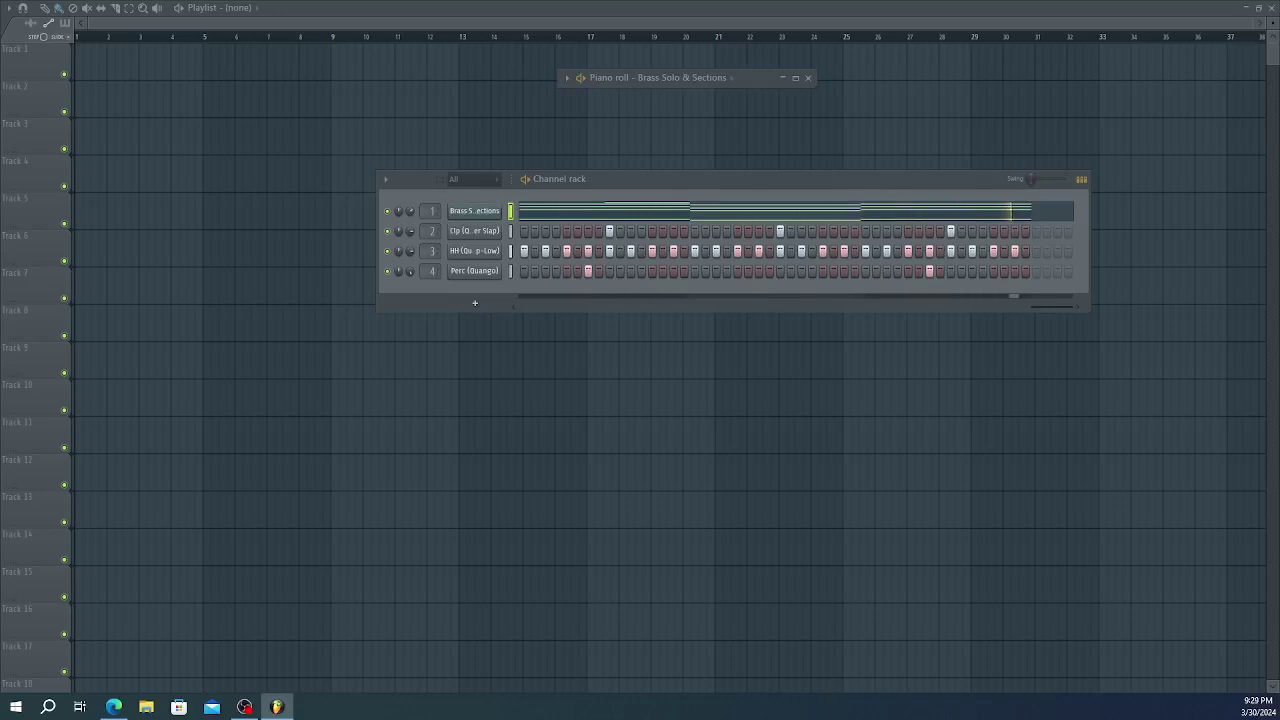
pyautogui.press('space')
# - Add a kick sample as a new fifth channel and place kicks on steps 1, 7 and 13
pyautogui.moveTo(814, 143); pyautogui.dragTo(483, 300)
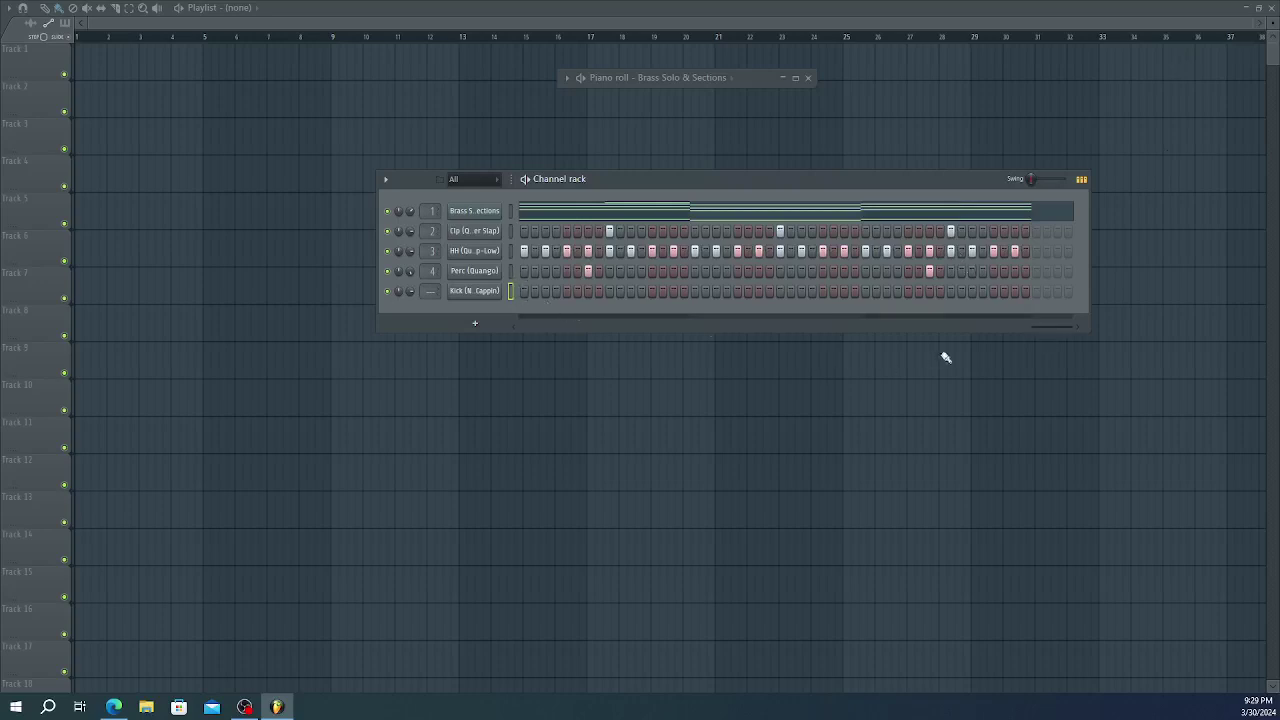
pyautogui.moveTo(1046, 323); pyautogui.dragTo(540, 325)
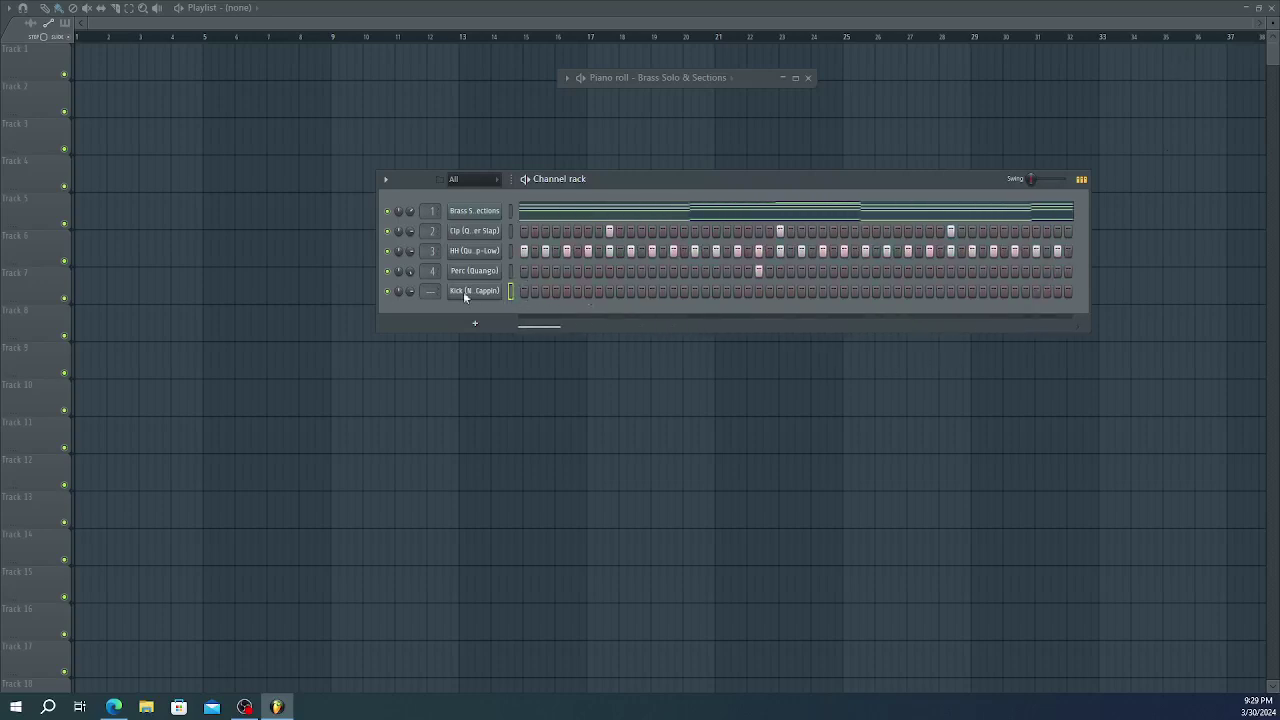
pyautogui.click(524, 292)
pyautogui.press('space')
pyautogui.click(587, 291)
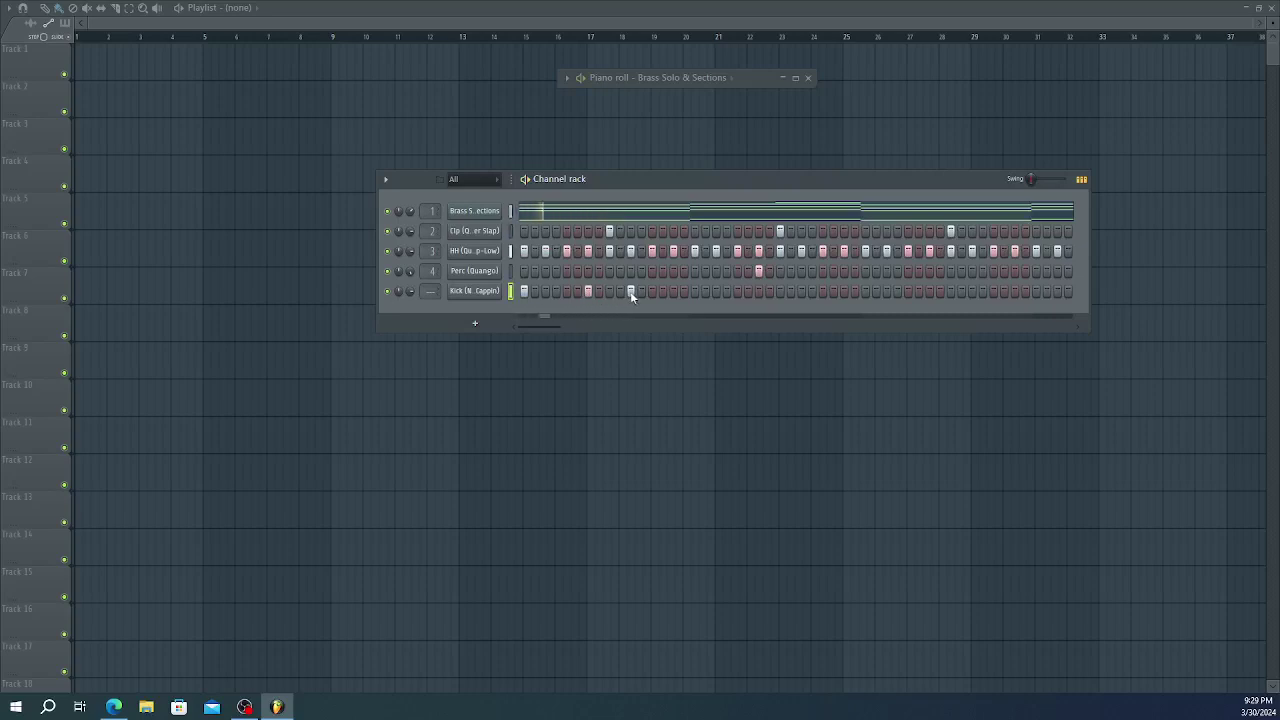
pyautogui.click(630, 291)
pyautogui.click(651, 291)
pyautogui.press('space')
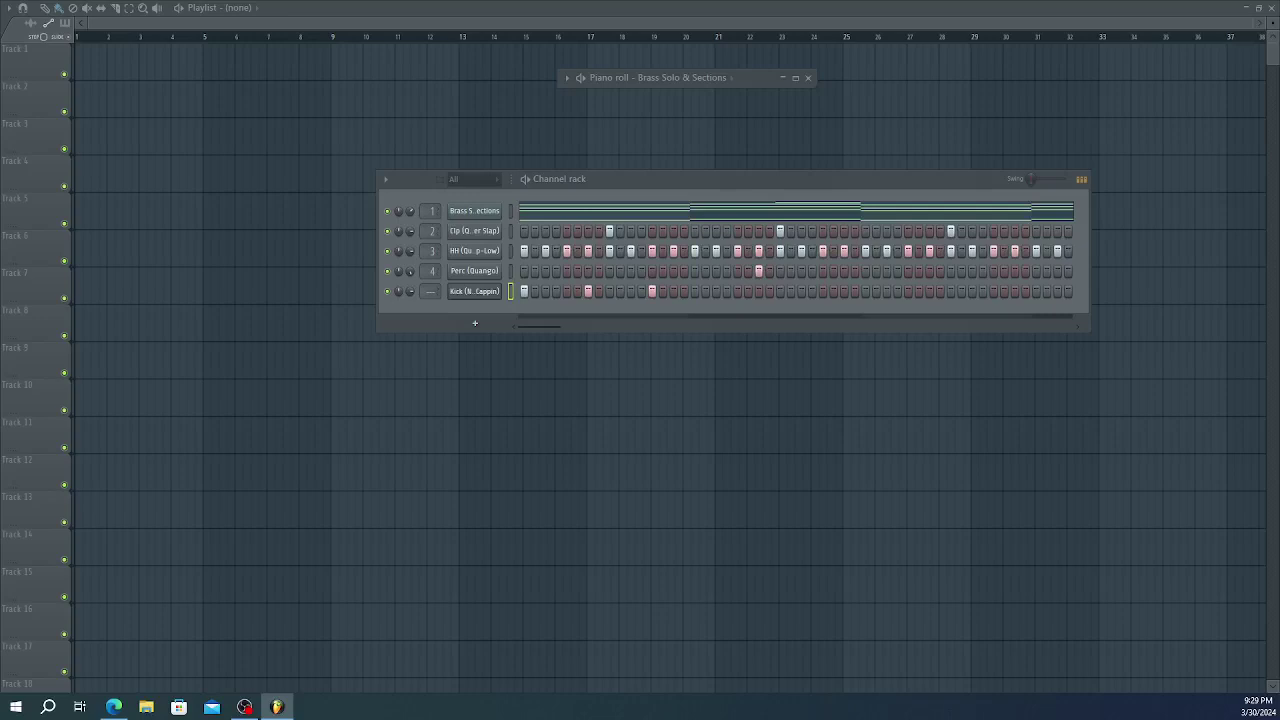
# - Place kicks on steps 21, 27, 31, 33 and 39 of the kick channel, checking them in playback
pyautogui.press('space')
pyautogui.press('space')
pyautogui.press('space')
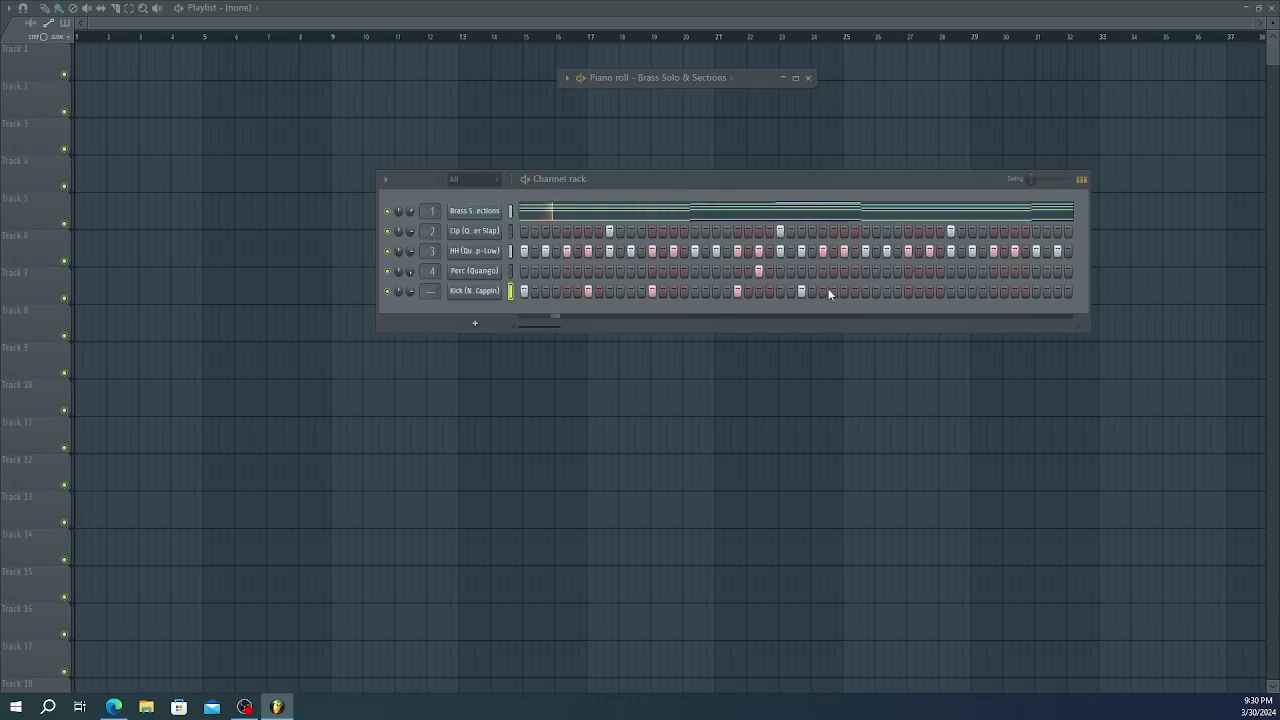
pyautogui.click(696, 291)
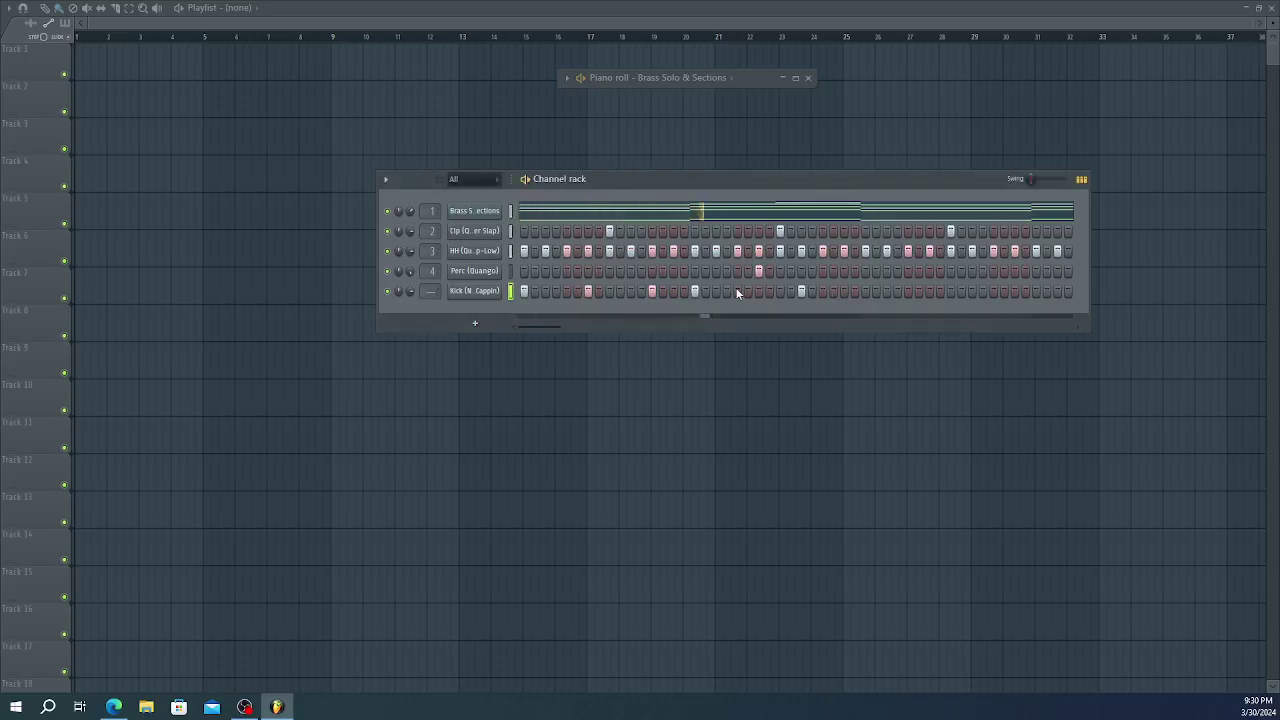
pyautogui.click(735, 291)
pyautogui.press('space')
pyautogui.press('space')
pyautogui.press('space')
pyautogui.click(927, 291)
pyautogui.press('space')
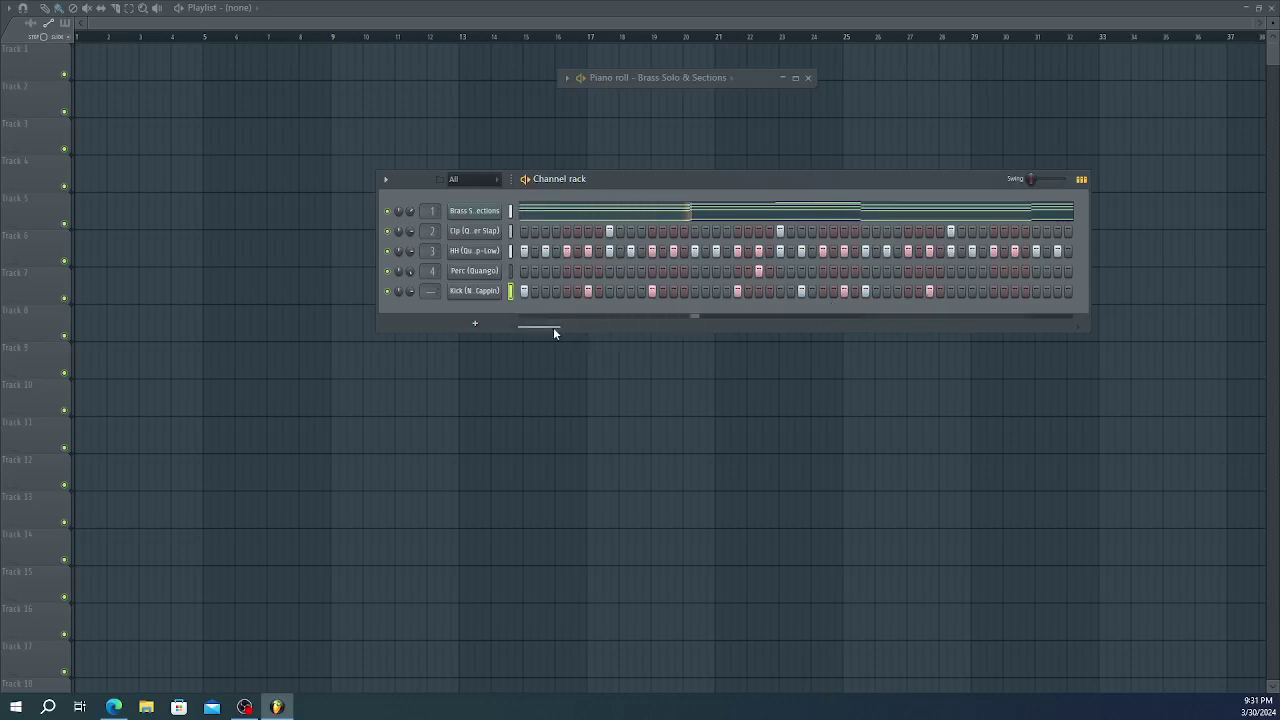
# - Continue the kick pattern with hits on steps 45, 53 and 61
pyautogui.moveTo(554, 330); pyautogui.dragTo(898, 327)
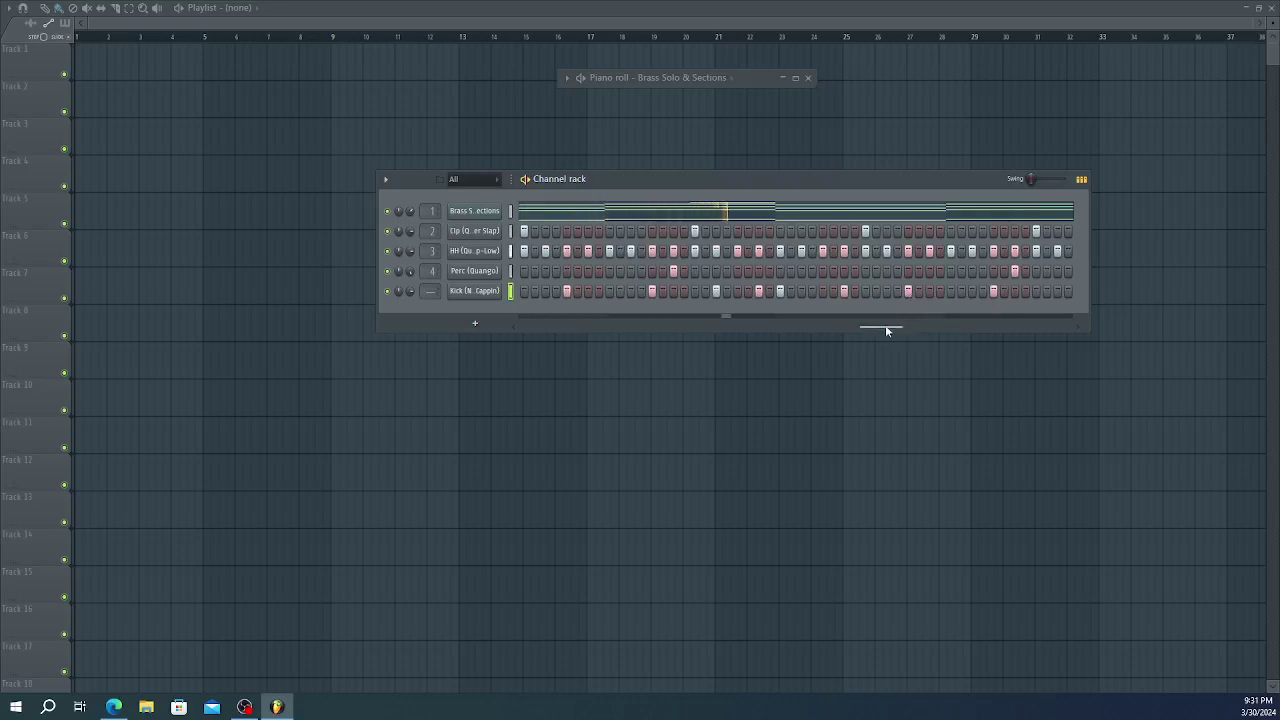
pyautogui.moveTo(886, 327); pyautogui.dragTo(1030, 317)
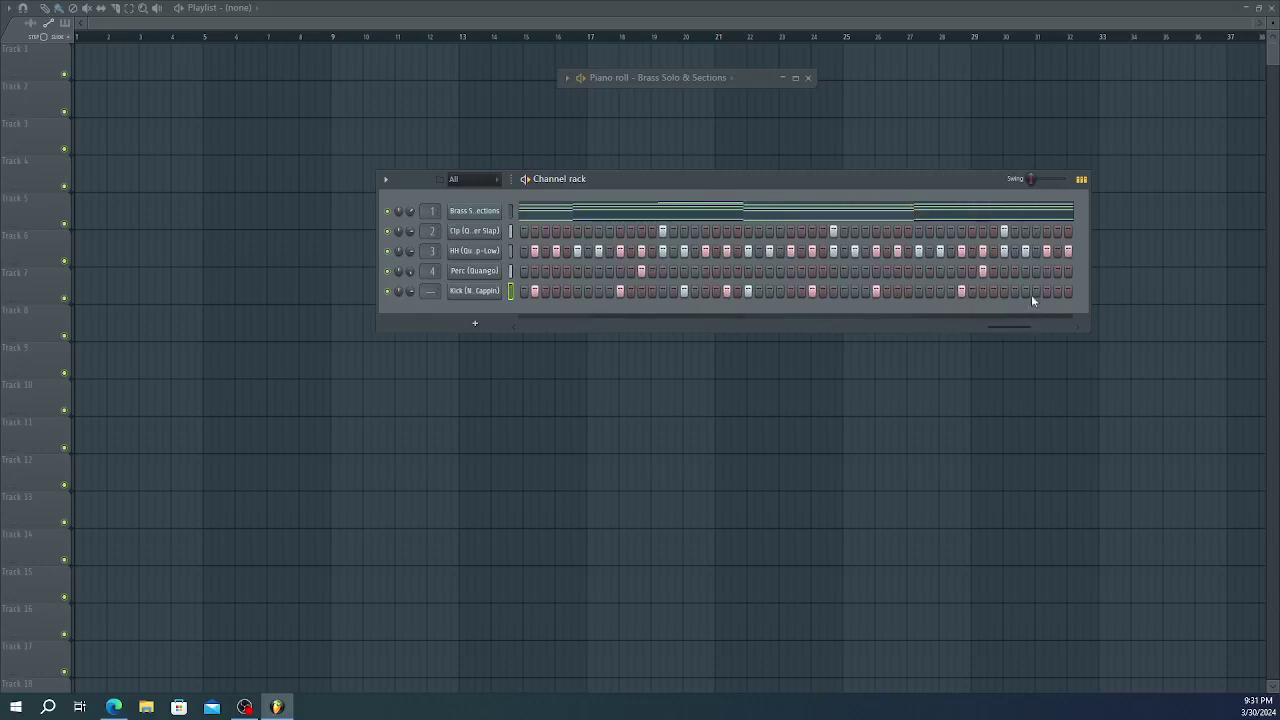
pyautogui.click(1026, 291)
pyautogui.click(1026, 291)
pyautogui.click(1045, 291)
# - Open the hi-hat channel's piano roll at full size and set its snap to 1/6 step
pyautogui.rightClick(505, 256)
pyautogui.click(520, 262)
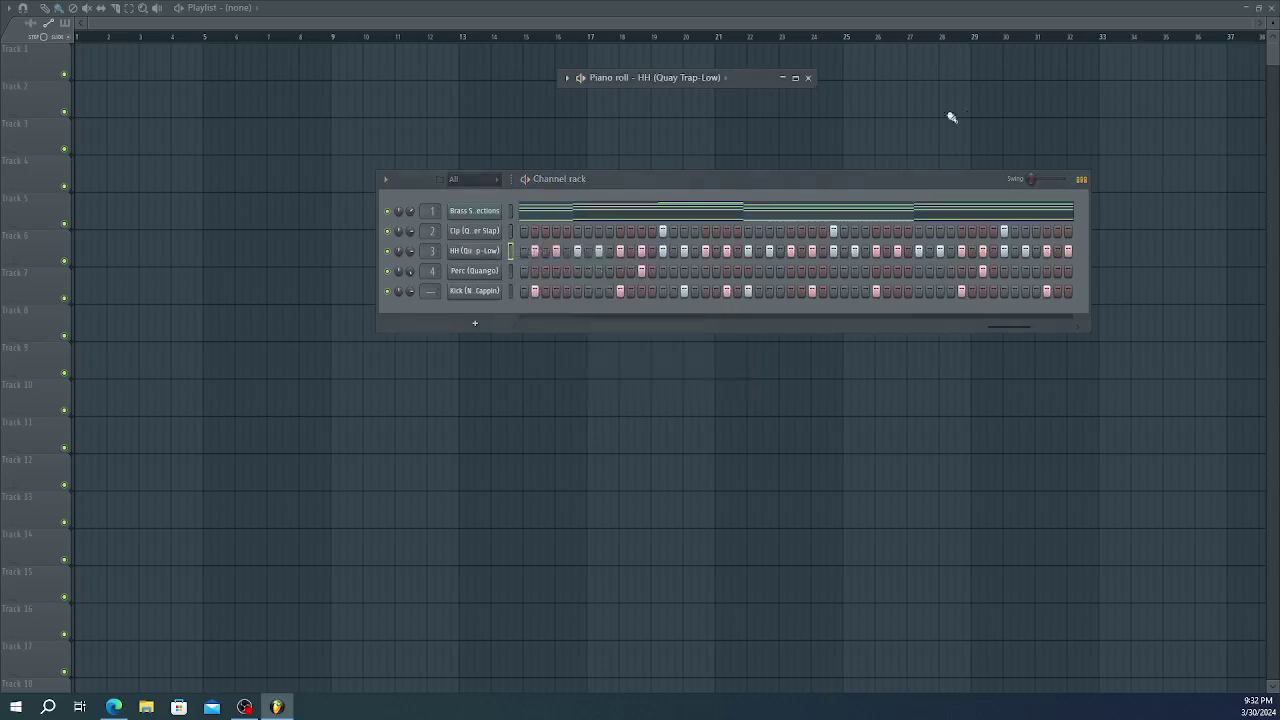
pyautogui.click(795, 78)
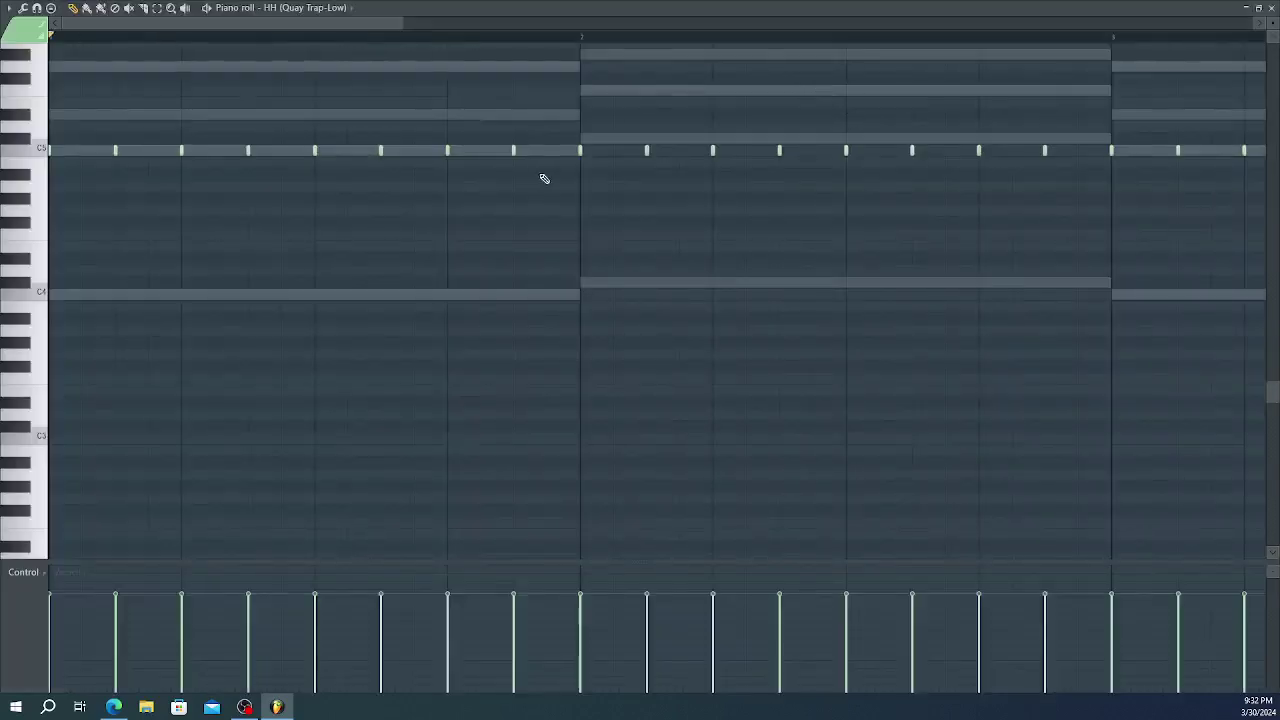
pyautogui.click(37, 8)
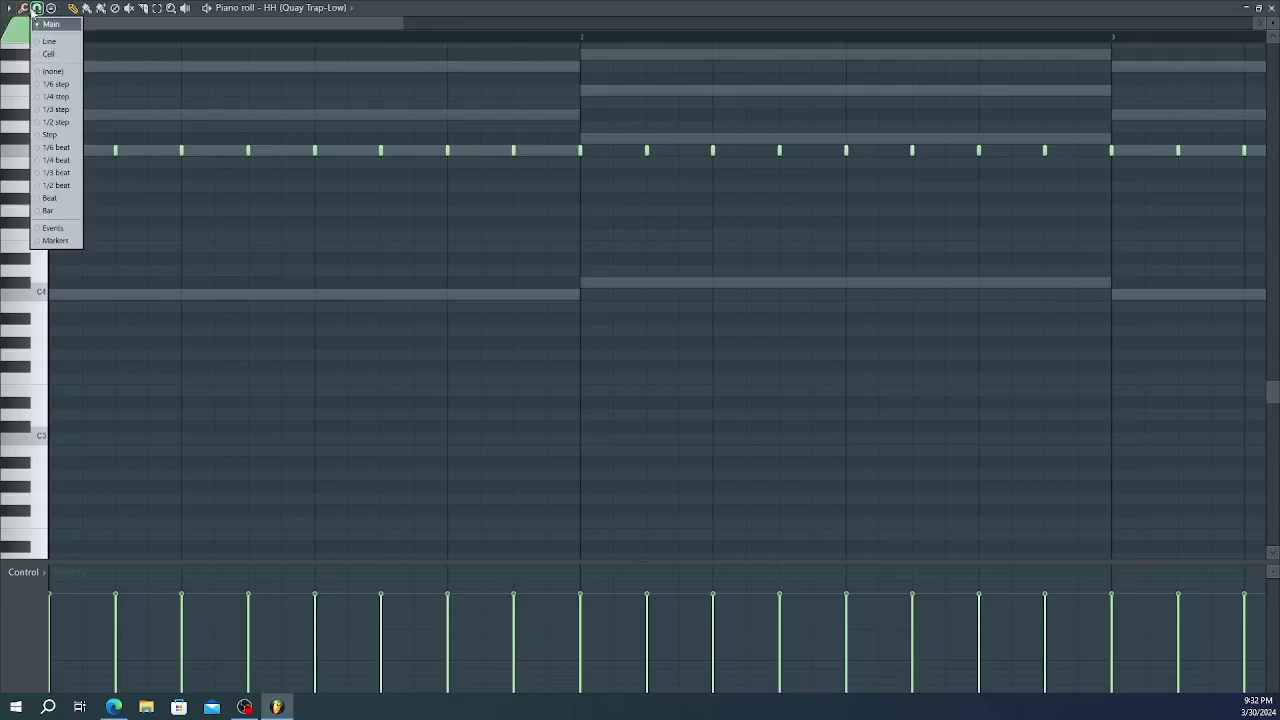
pyautogui.click(54, 91)
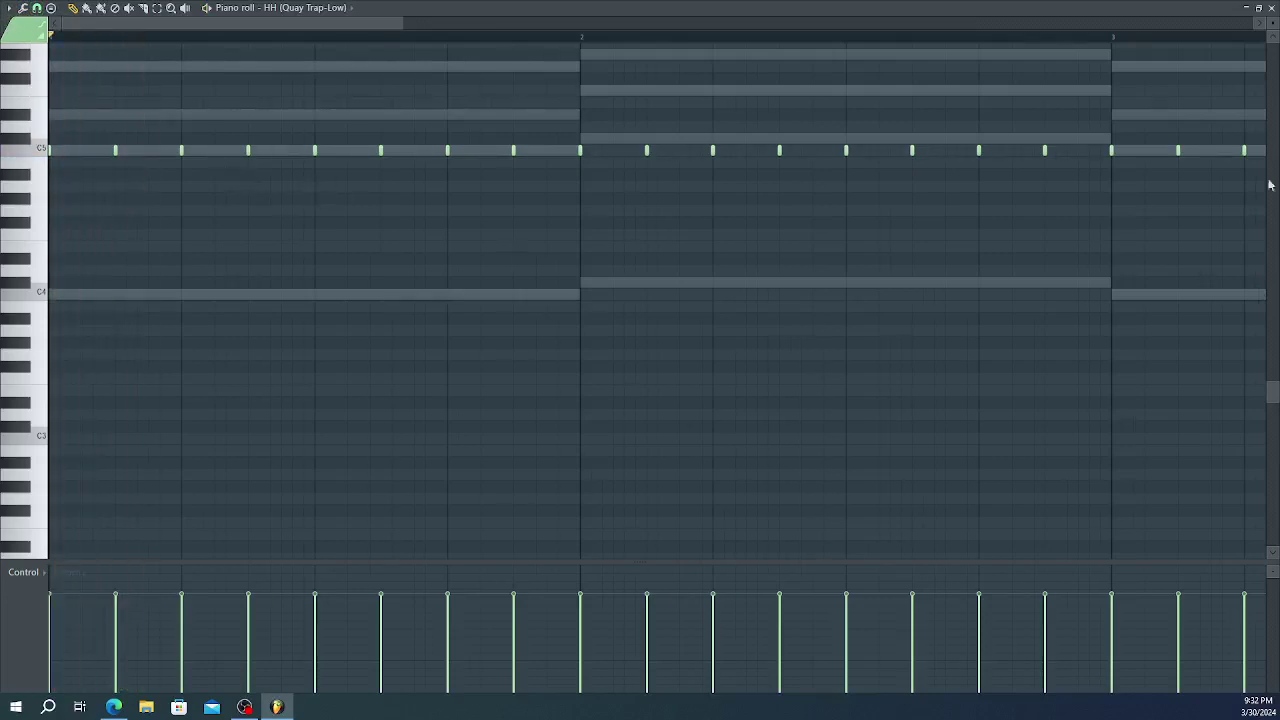
# - Try a hi-hat roll of three extra C5 notes in the last beat of bar 1 and play it
pyautogui.press('space')
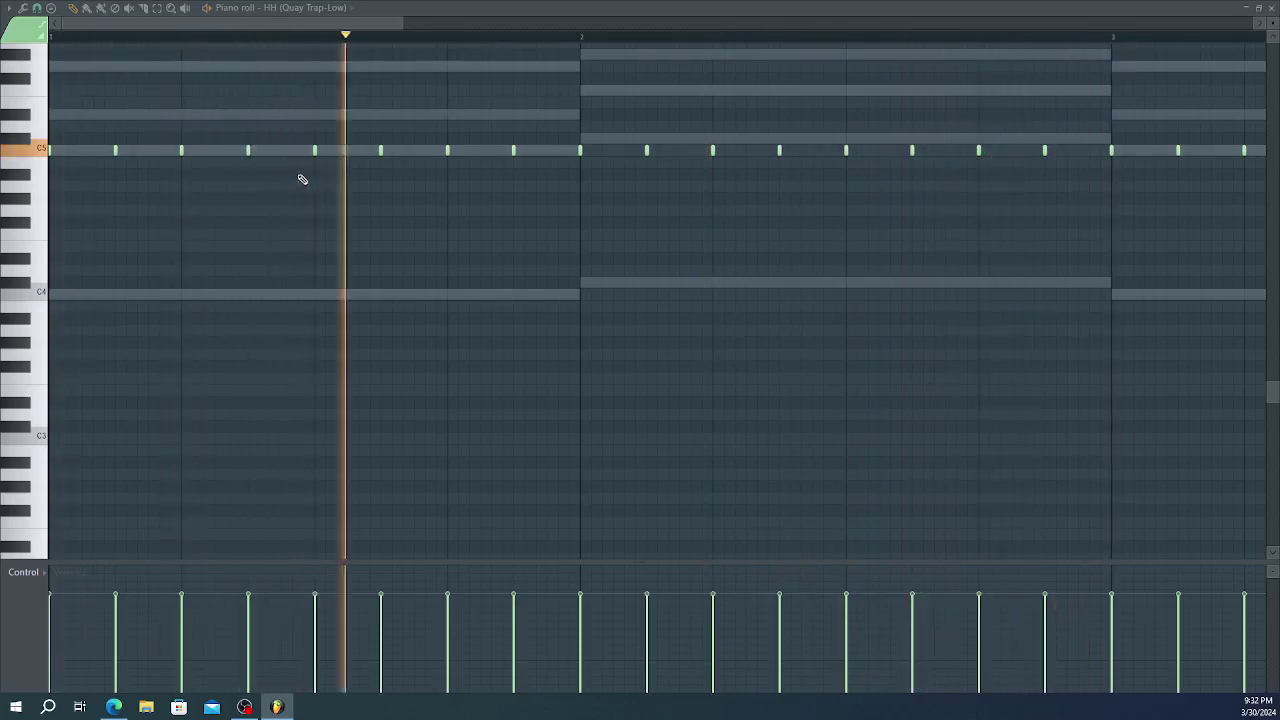
pyautogui.press('space')
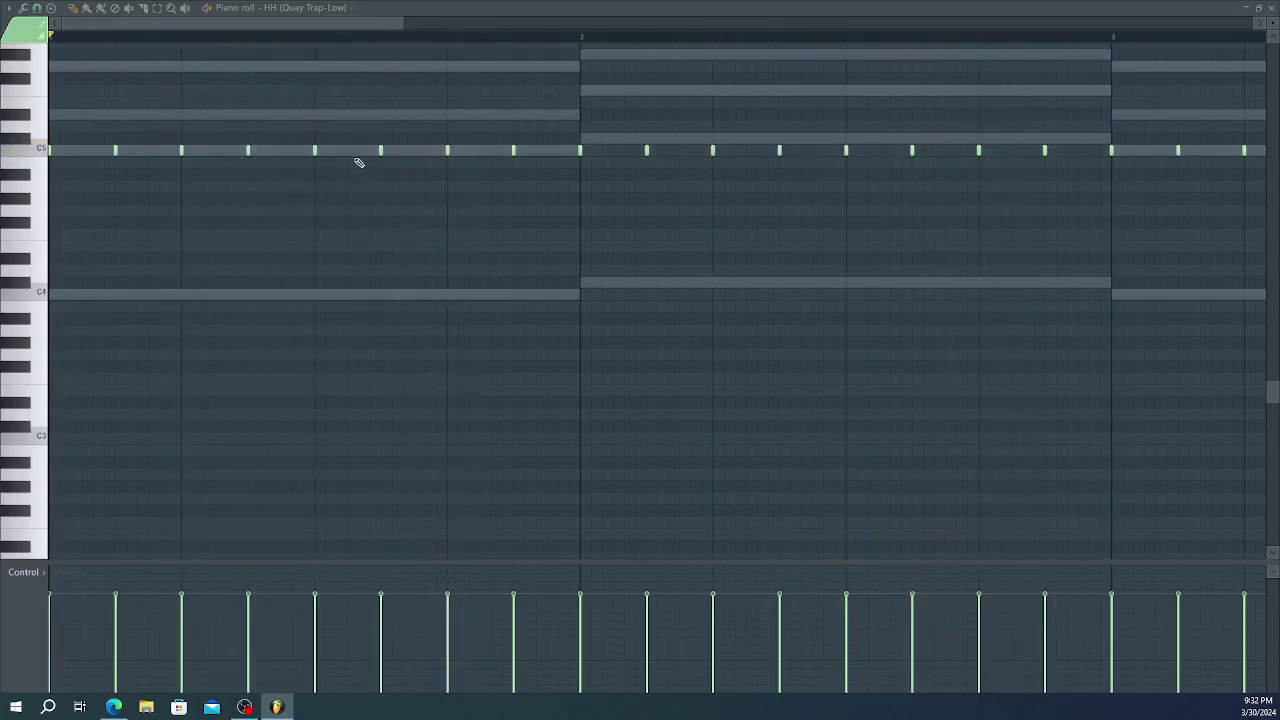
pyautogui.click(486, 152)
pyautogui.rightClick(527, 157)
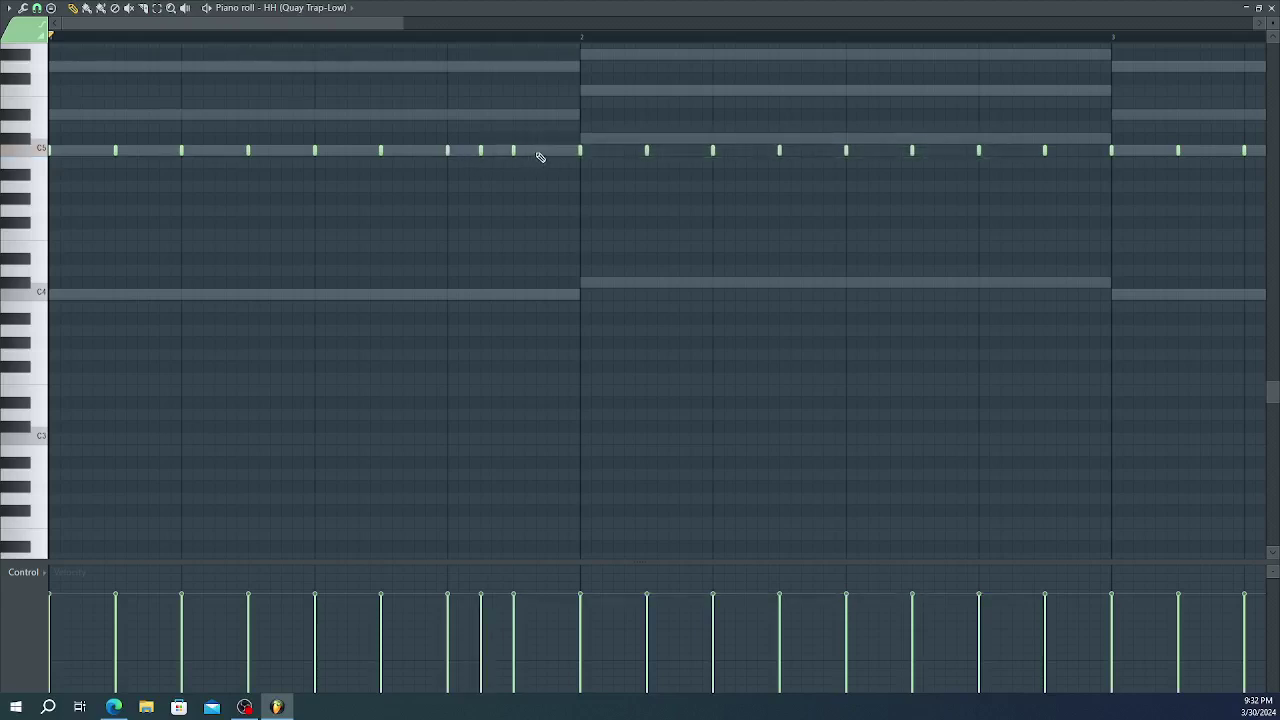
pyautogui.click(536, 151)
pyautogui.click(559, 151)
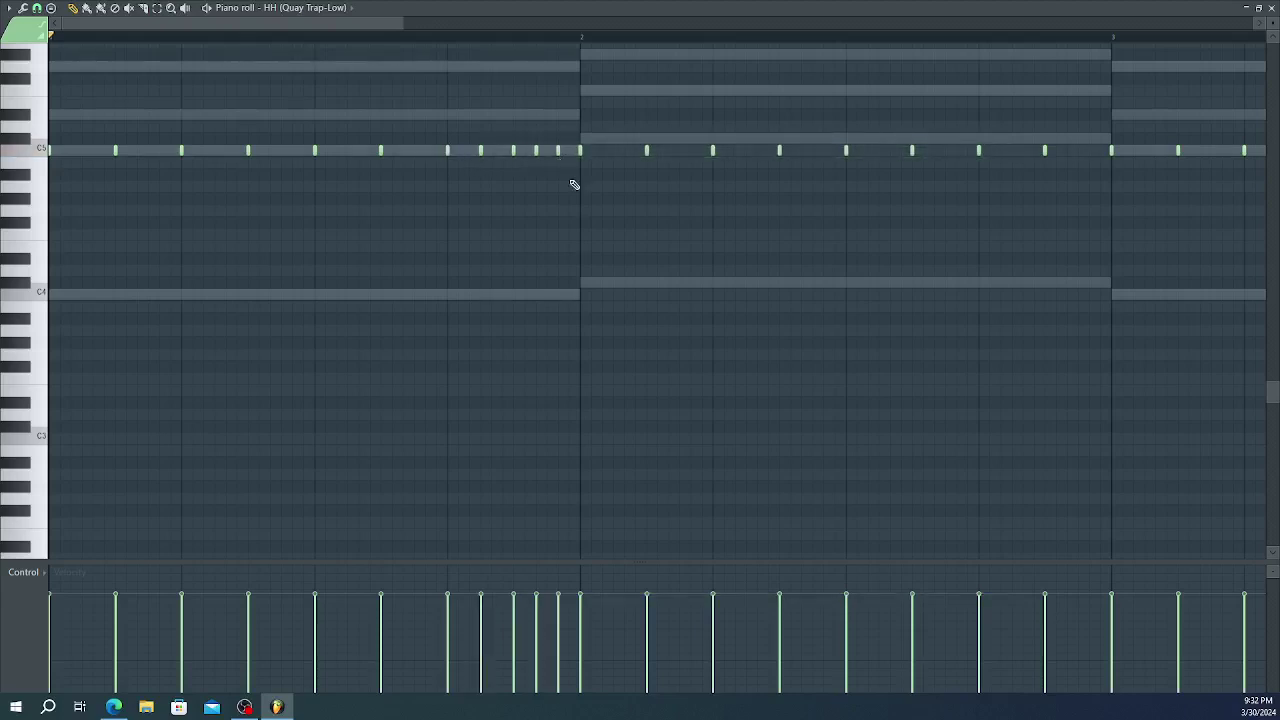
pyautogui.press('space')
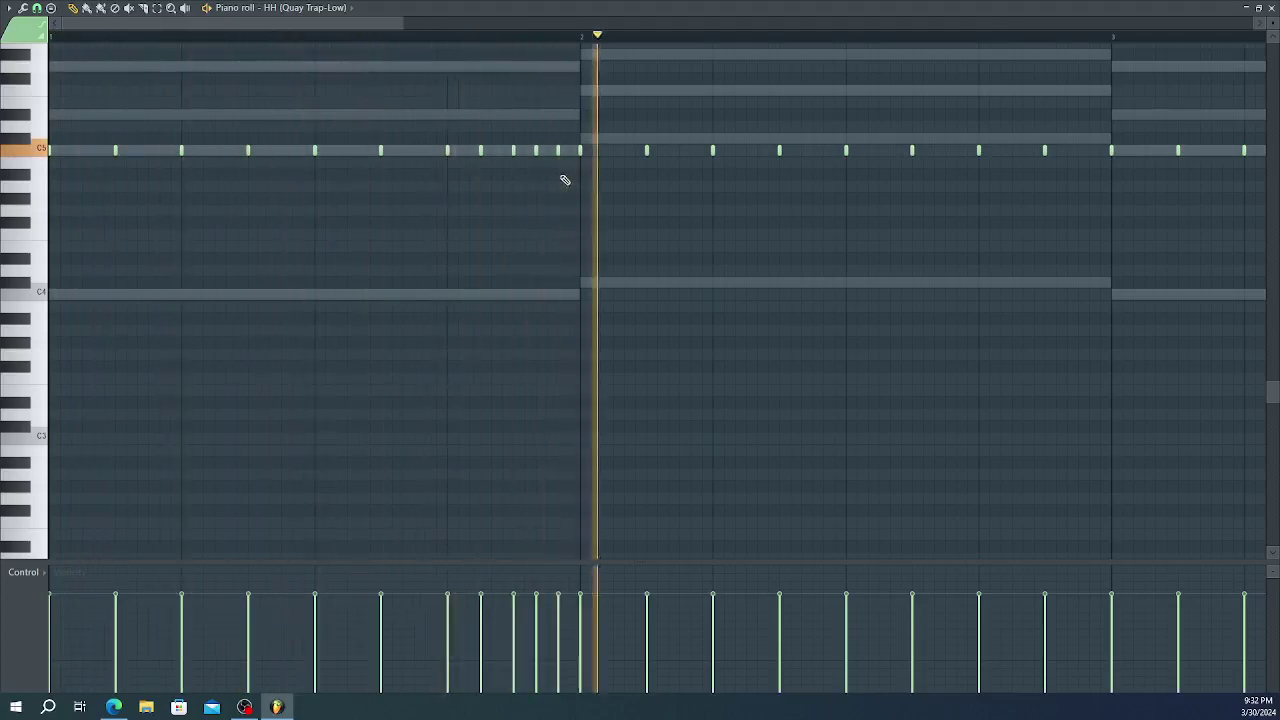
pyautogui.press('space')
# - Delete the three extra hi-hat notes from the last beat of bar 1
pyautogui.rightClick(537, 151)
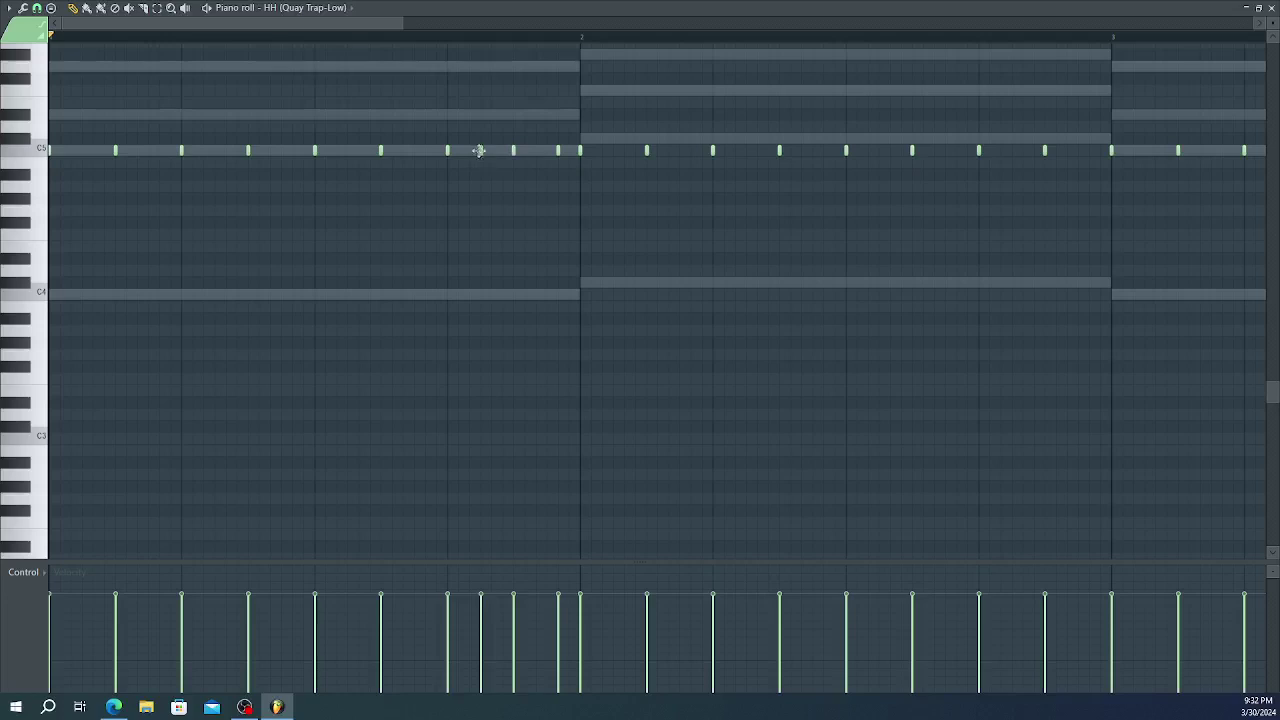
pyautogui.rightClick(479, 151)
pyautogui.rightClick(559, 151)
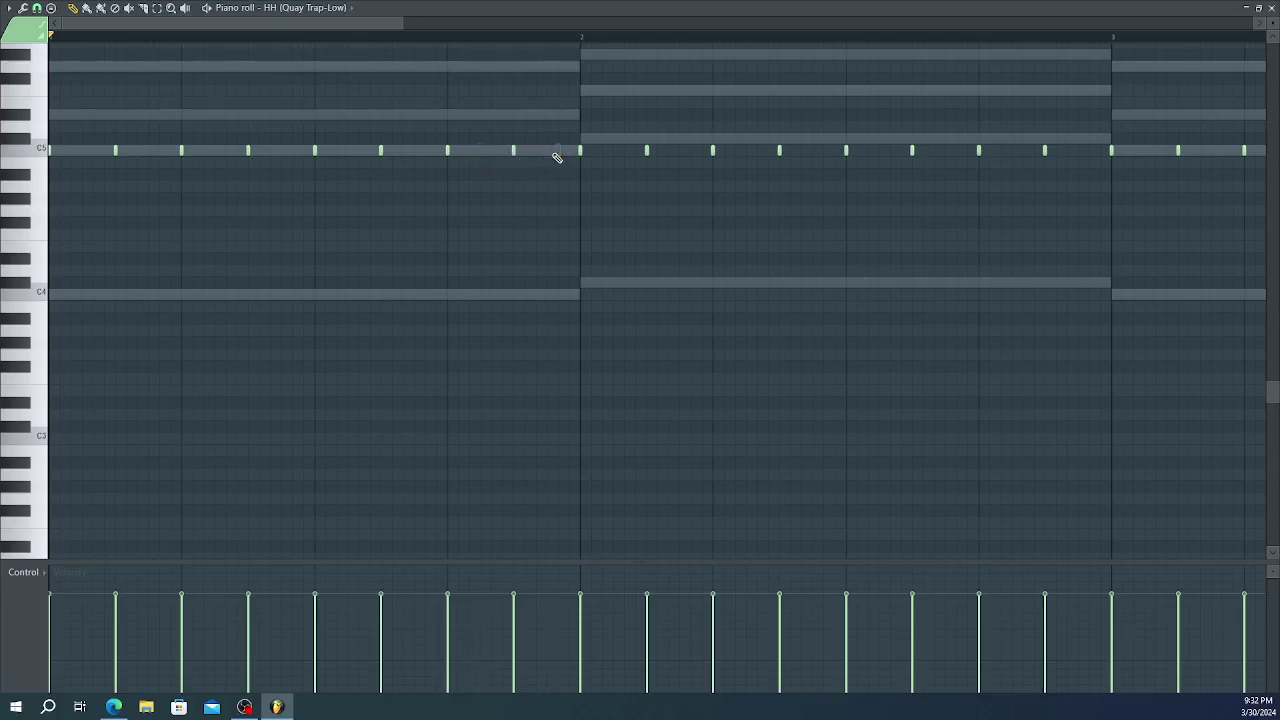
# - Add C5 hi-hat notes on the second and fourth steps of bar 1's last beat and play the pattern
pyautogui.click(481, 151)
pyautogui.click(547, 152)
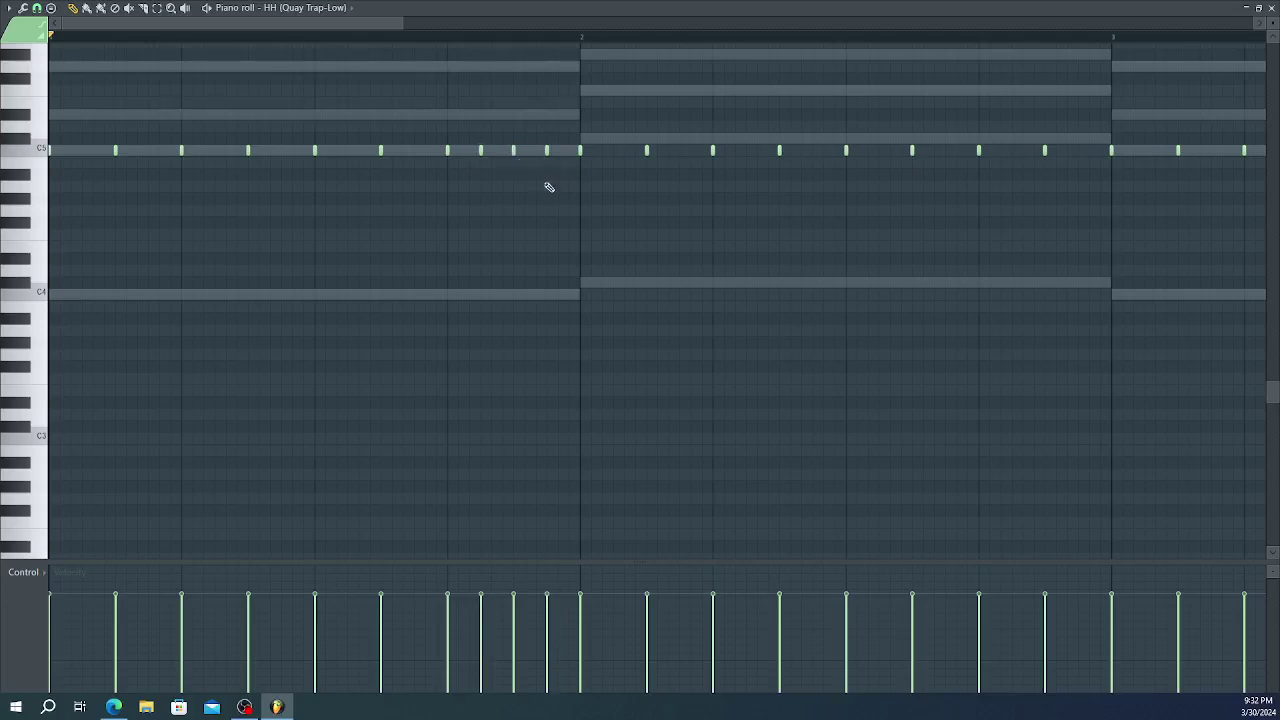
pyautogui.press('space')
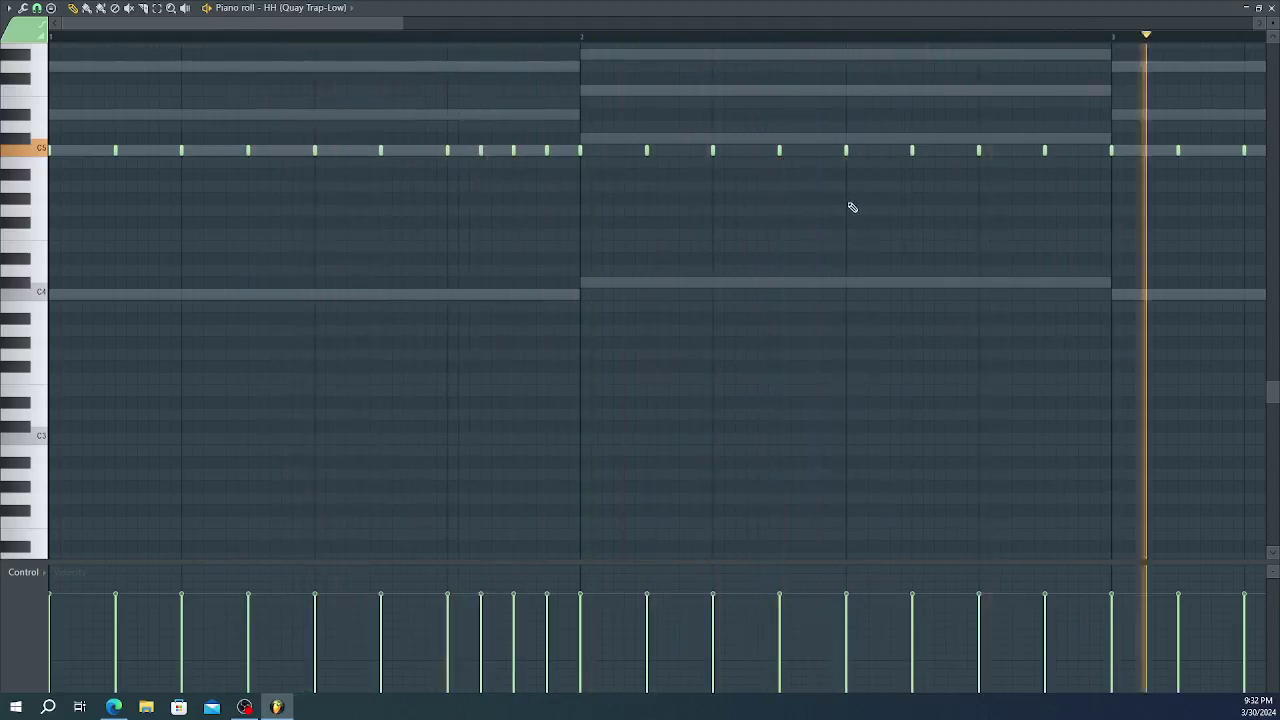
pyautogui.press('space')
# - Add C5 hi-hat notes on the second and fourth steps of bar 3's last beat, remove the stray lower note and play the pattern
pyautogui.moveTo(389, 22); pyautogui.dragTo(663, 43)
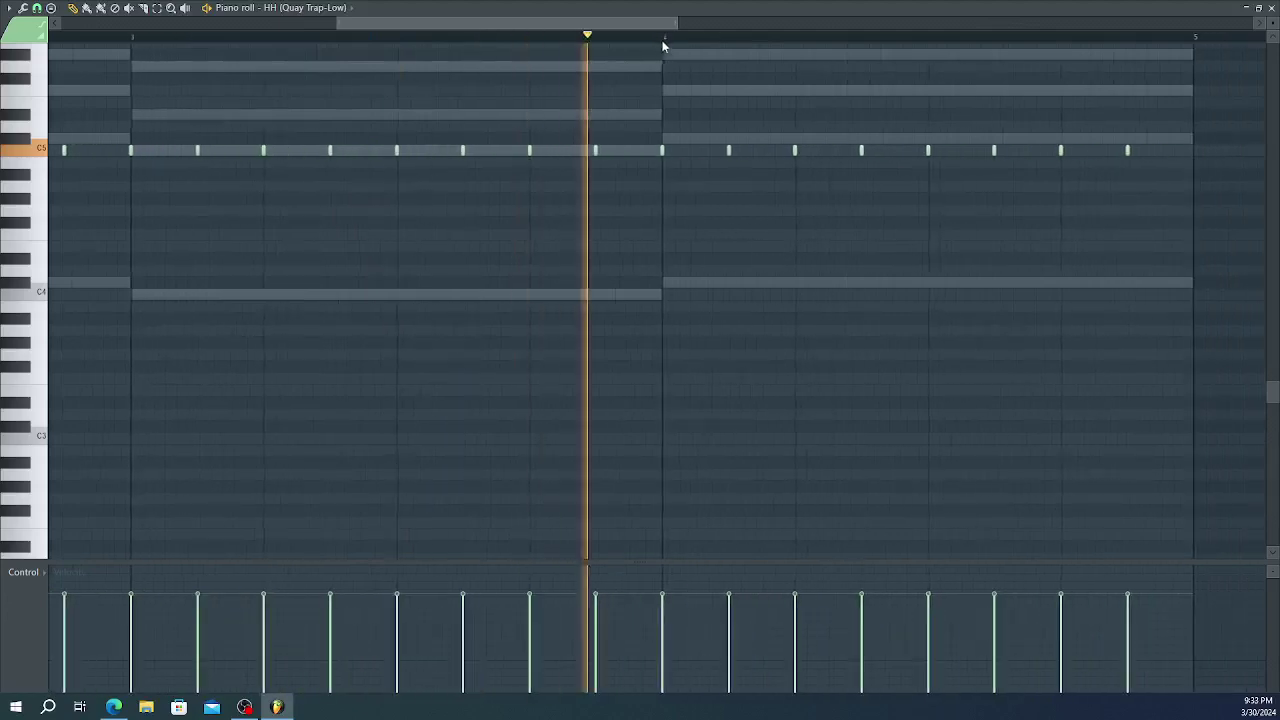
pyautogui.click(550, 150)
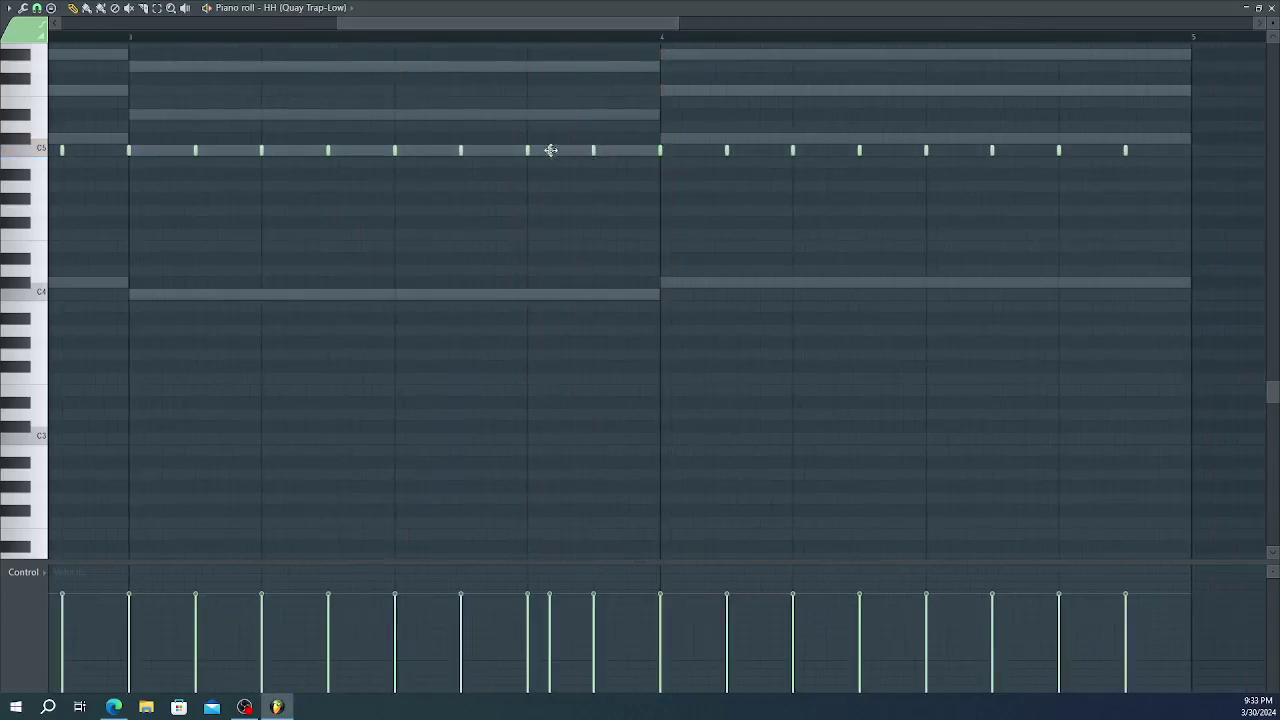
pyautogui.moveTo(550, 150); pyautogui.dragTo(644, 169)
pyautogui.click(625, 150)
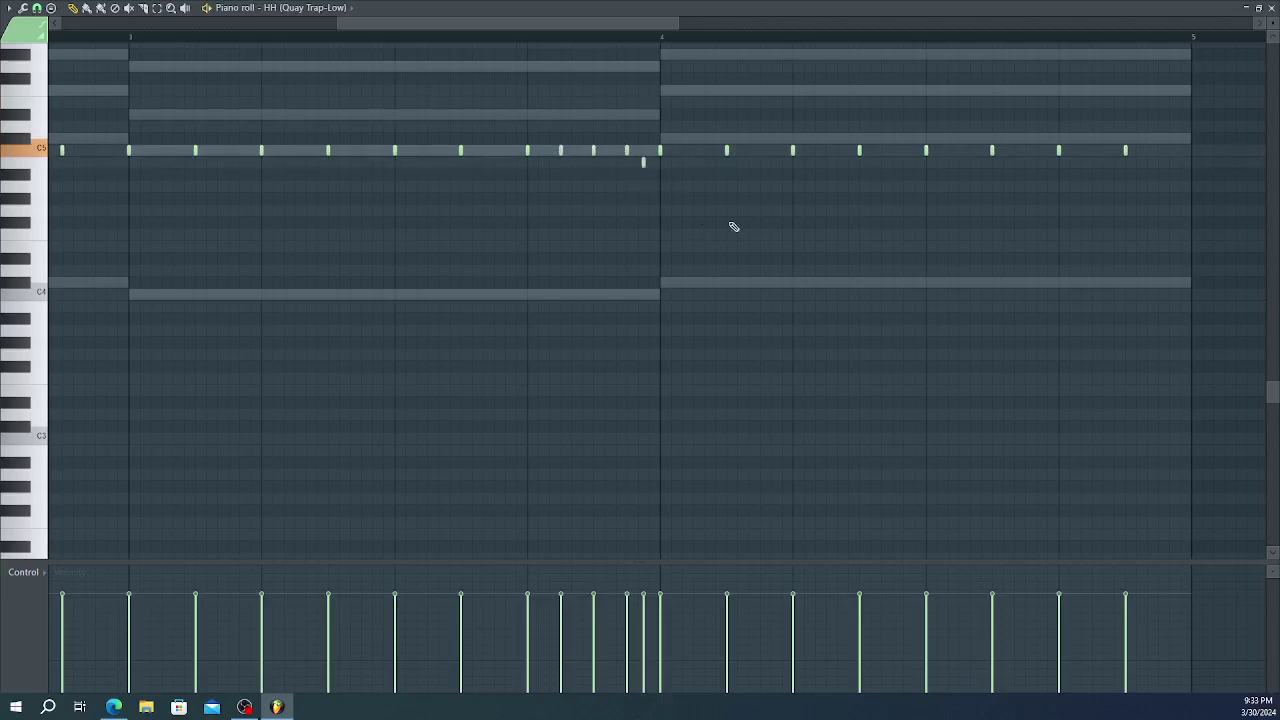
pyautogui.rightClick(645, 162)
pyautogui.press('space')
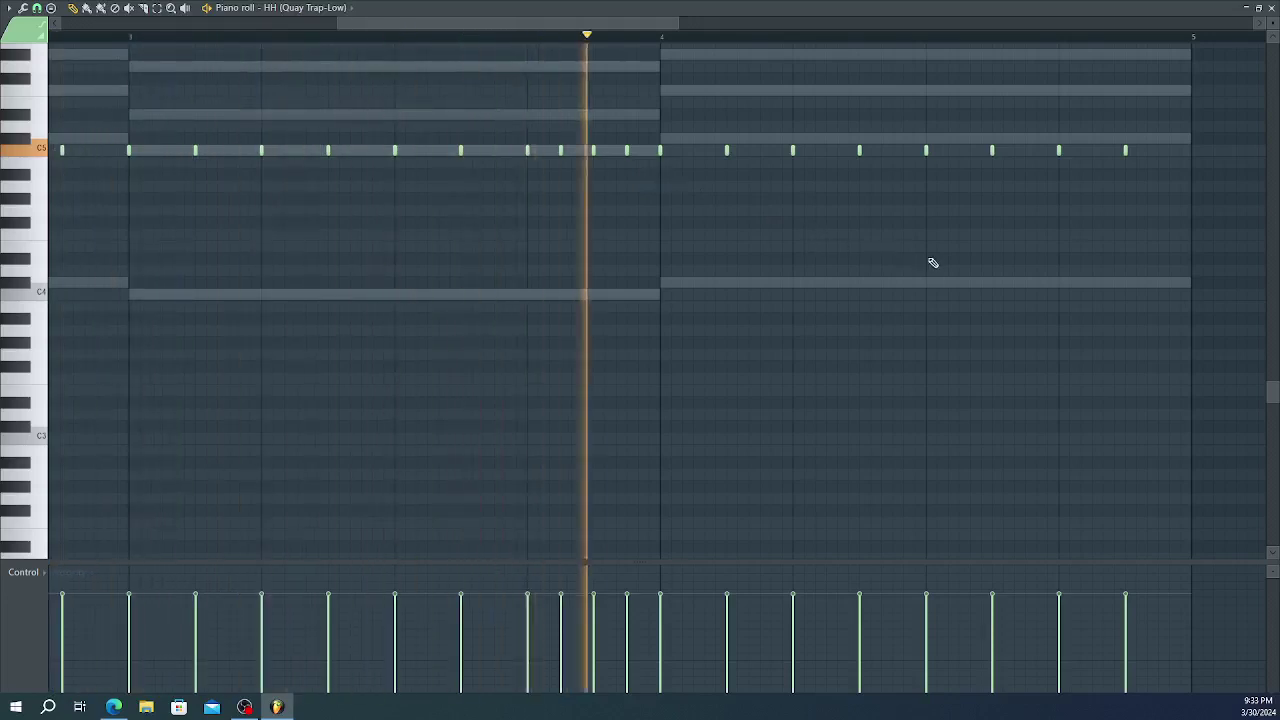
pyautogui.press('space')
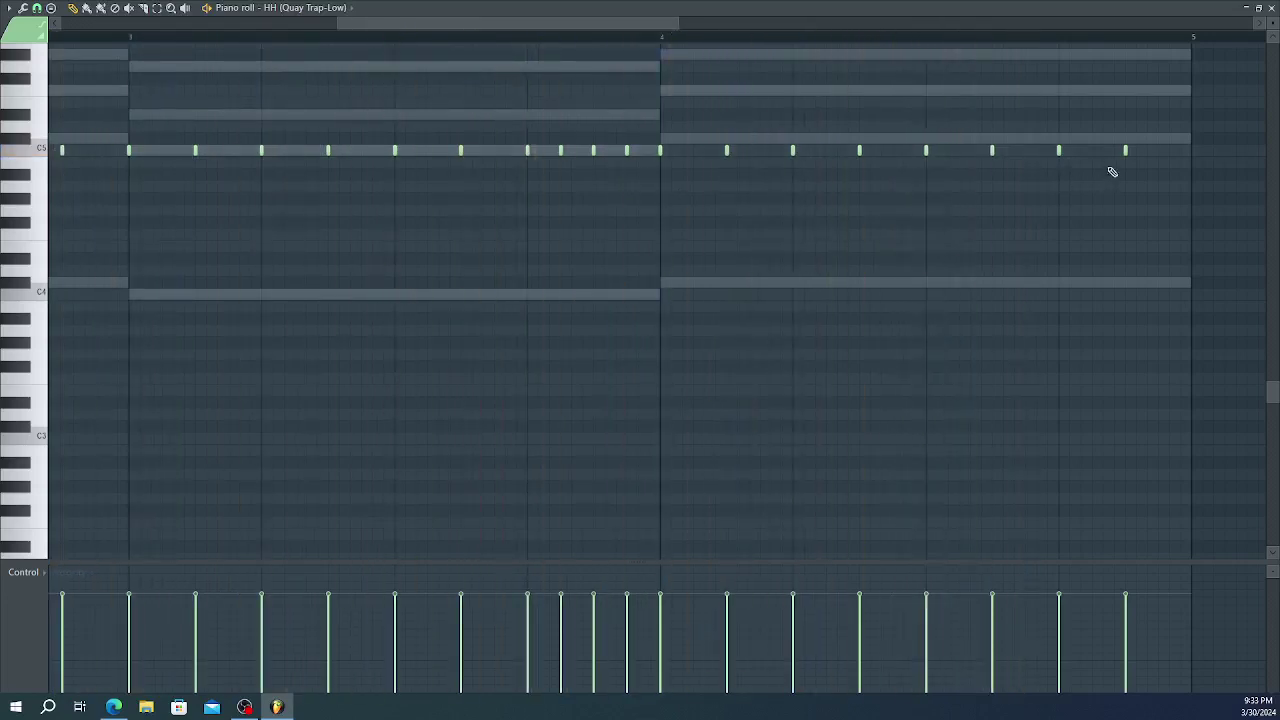
# - Add three hi-hat notes in bar 4's last beat, lower the final three to A4, G4 and F4, play them and close the piano roll
pyautogui.click(1148, 152)
pyautogui.click(1169, 152)
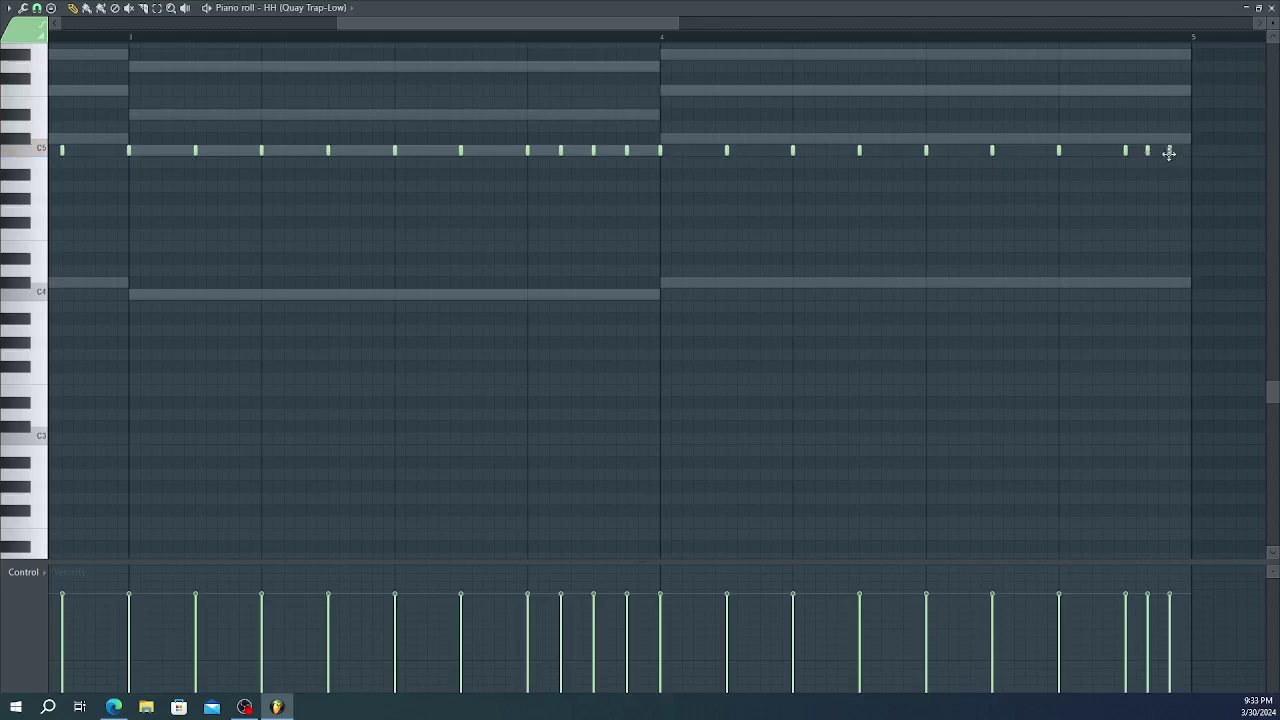
pyautogui.click(1103, 152)
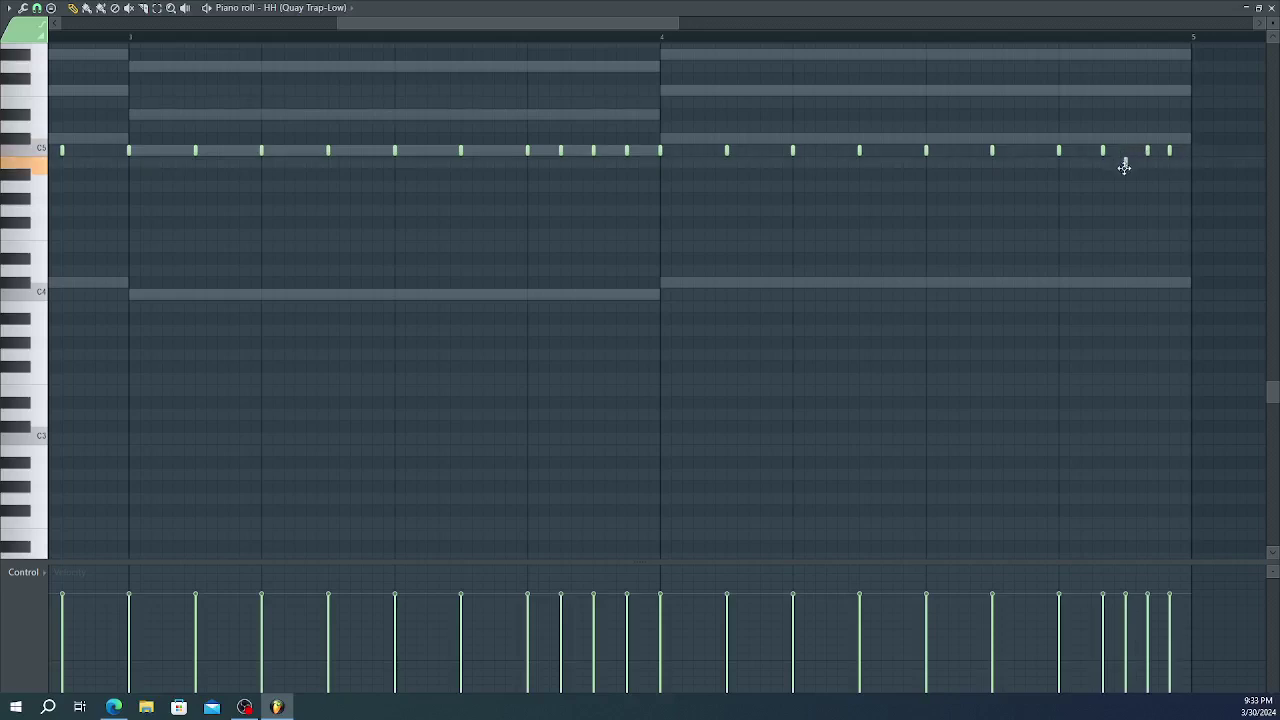
pyautogui.moveTo(1124, 167); pyautogui.dragTo(1146, 211)
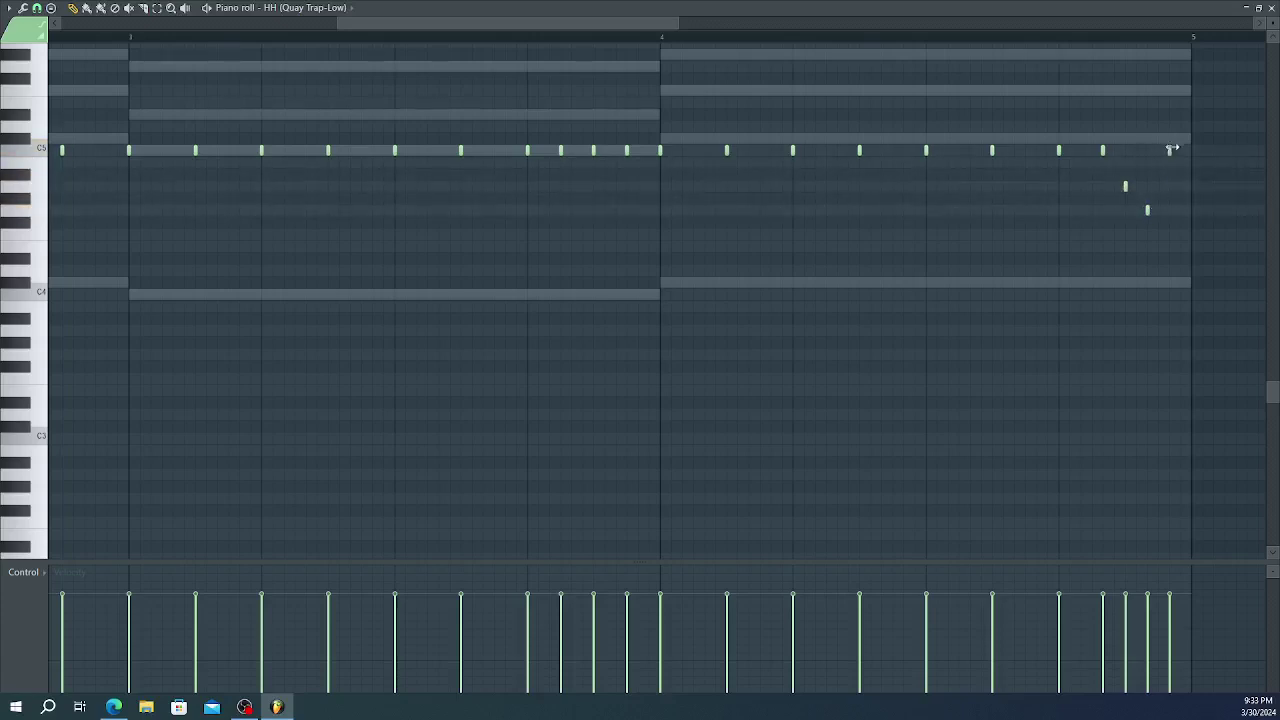
pyautogui.moveTo(1169, 151); pyautogui.dragTo(1168, 236)
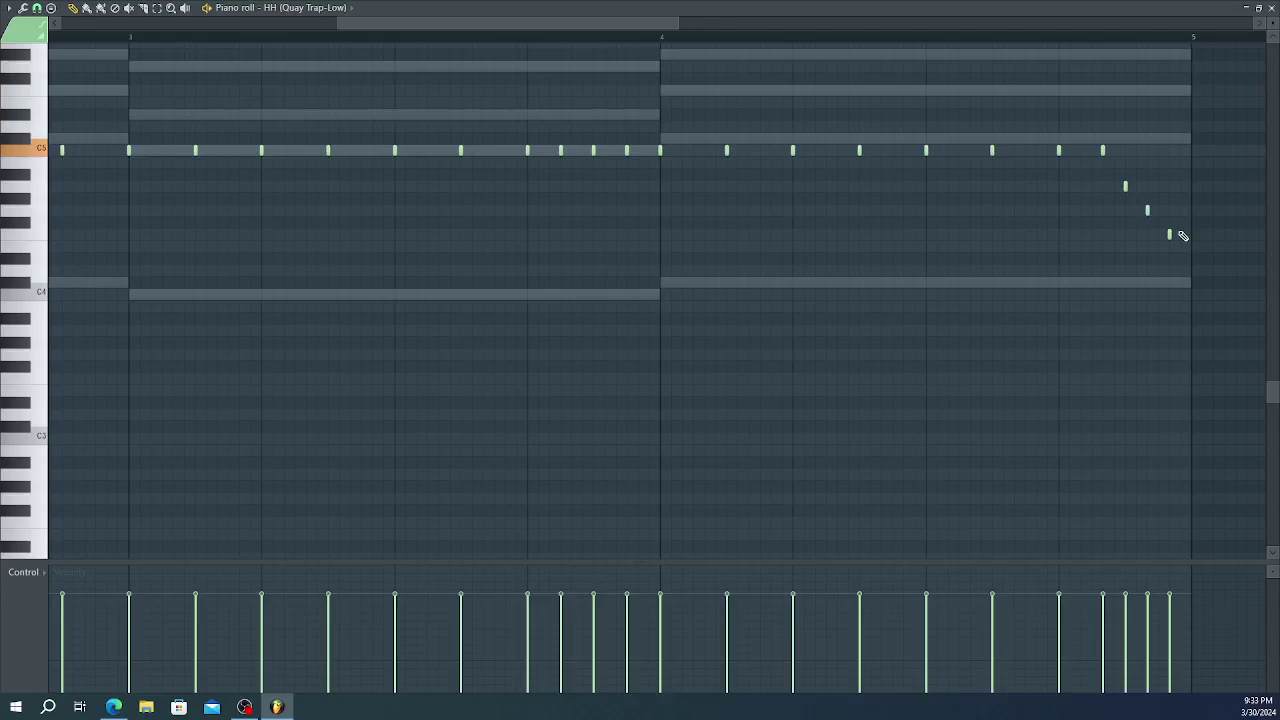
pyautogui.press('space')
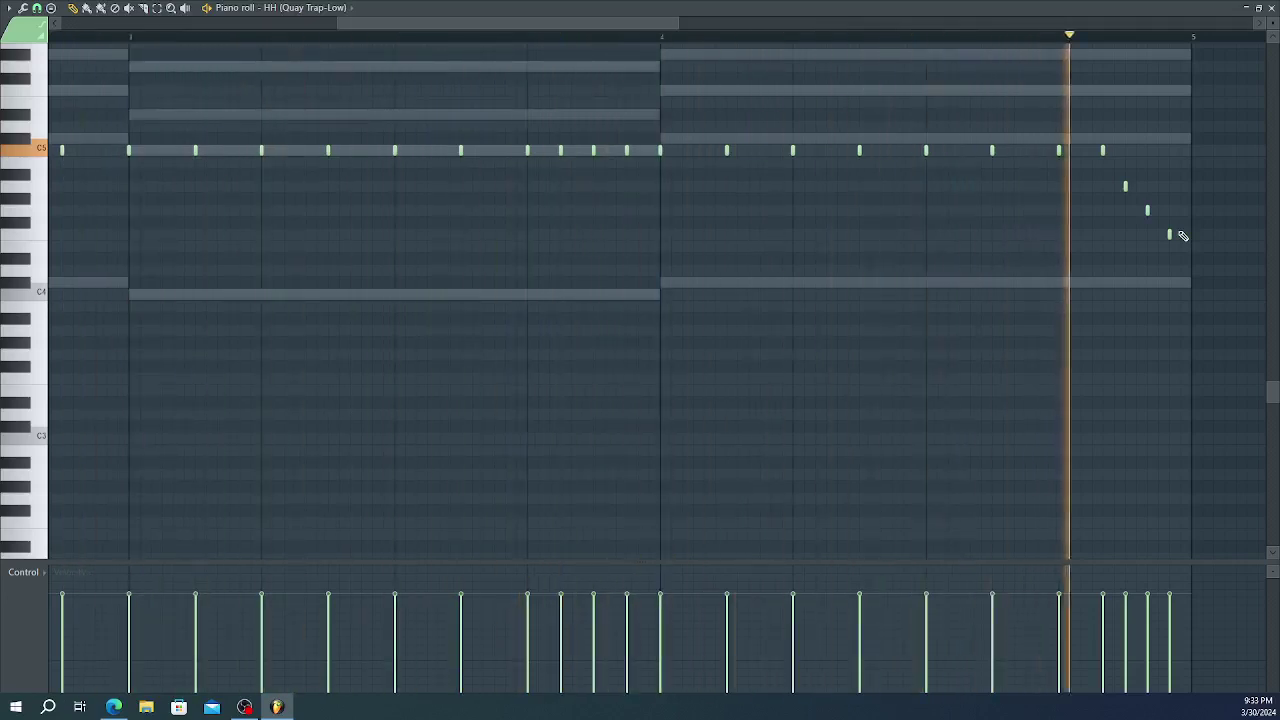
pyautogui.press('space')
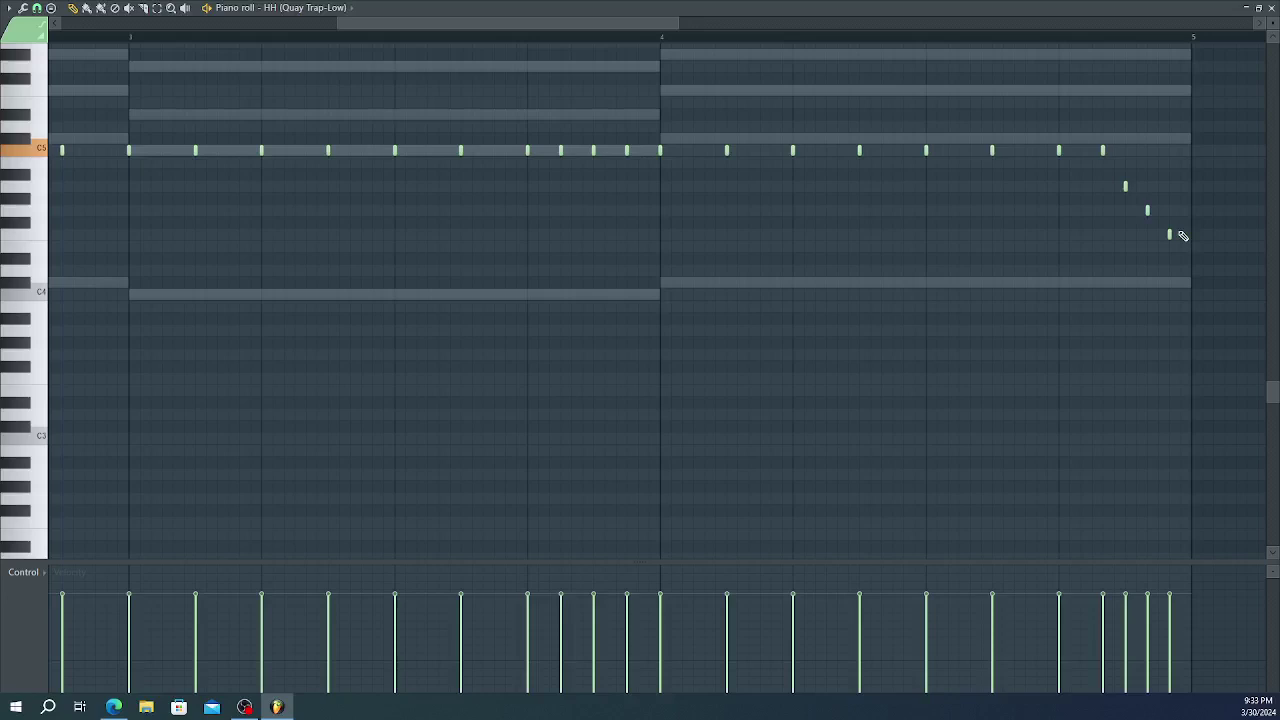
pyautogui.press('space')
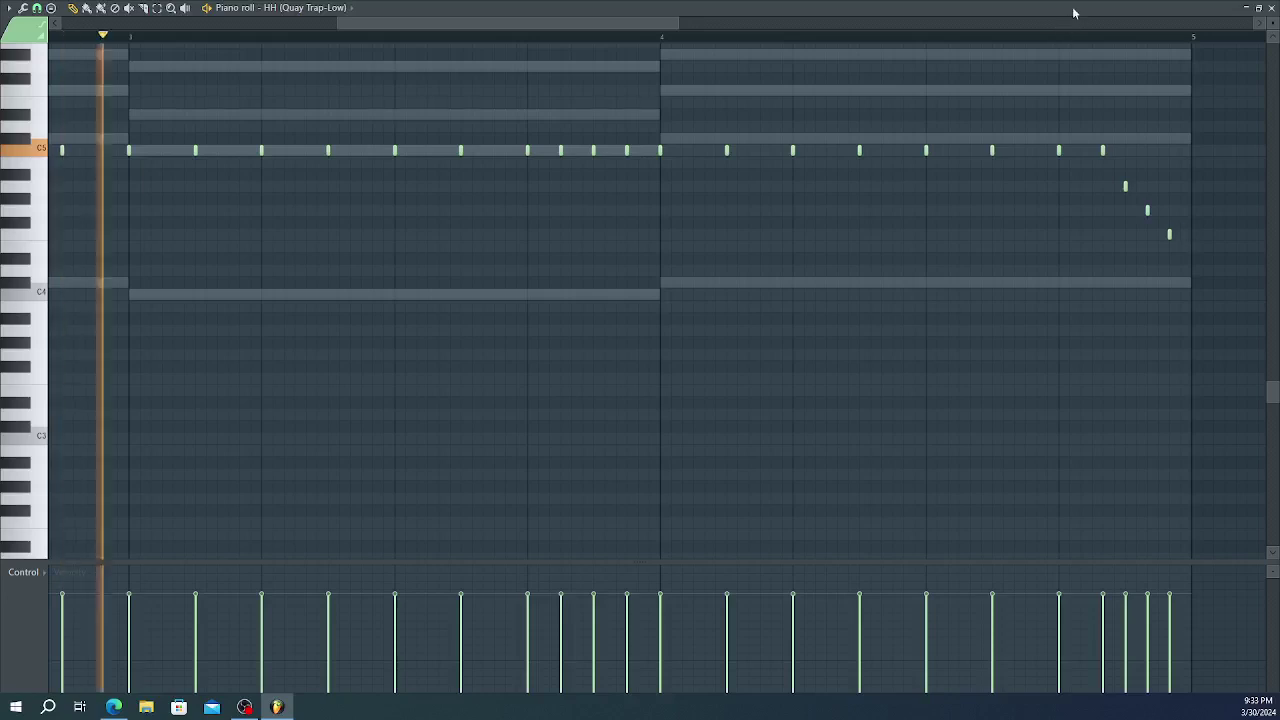
pyautogui.click(1272, 8)
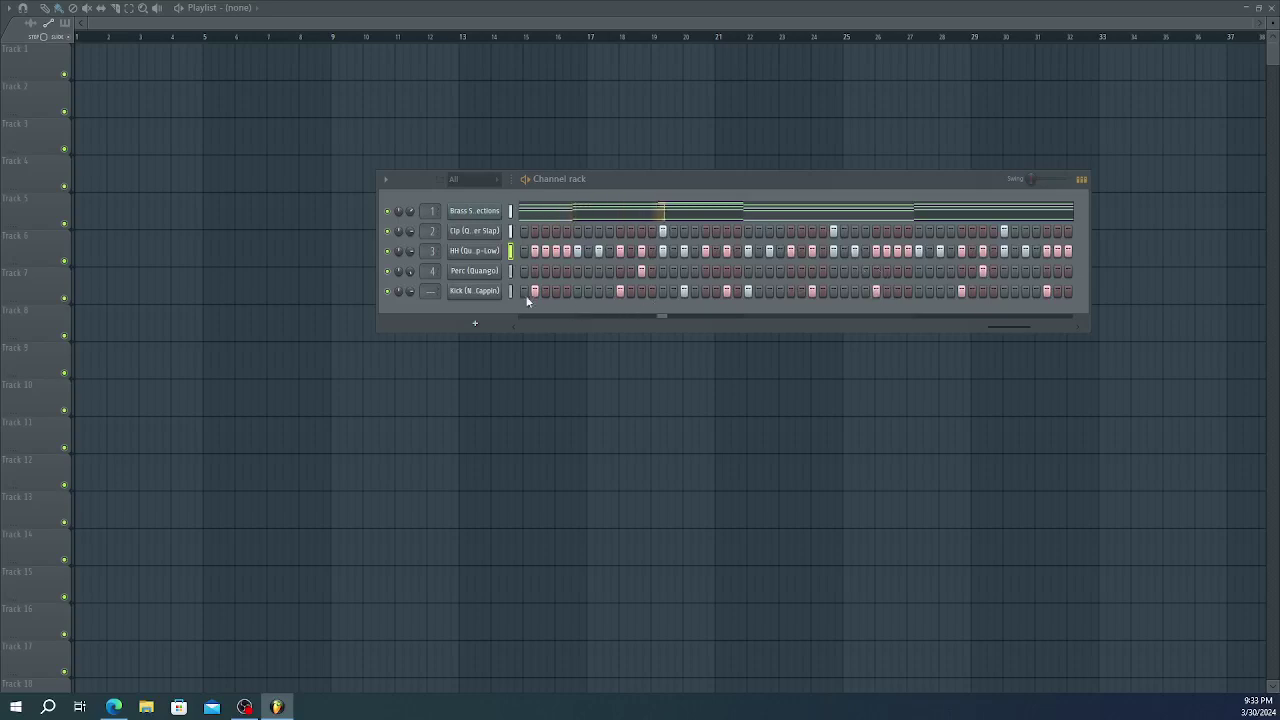
# - Reopen the hi-hat piano roll and shift the three descending notes at the end of bar 4 about a third of a step toward bar 5
pyautogui.rightClick(484, 252)
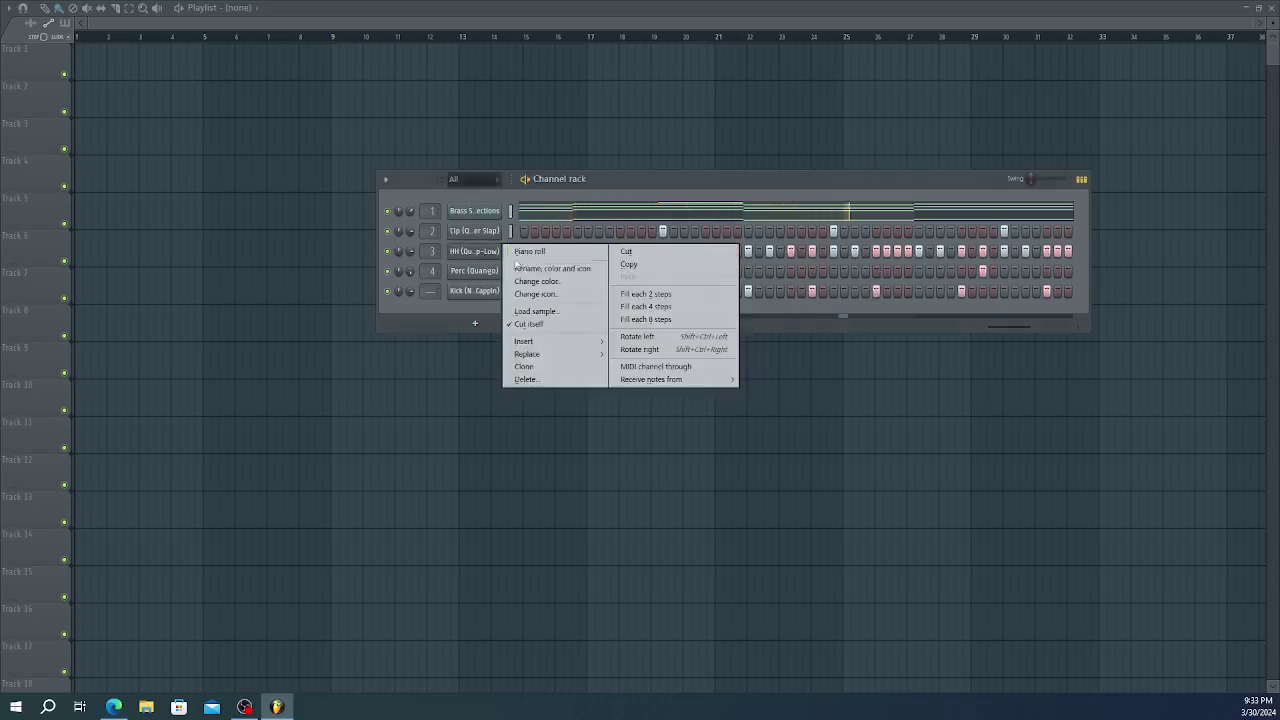
pyautogui.click(528, 252)
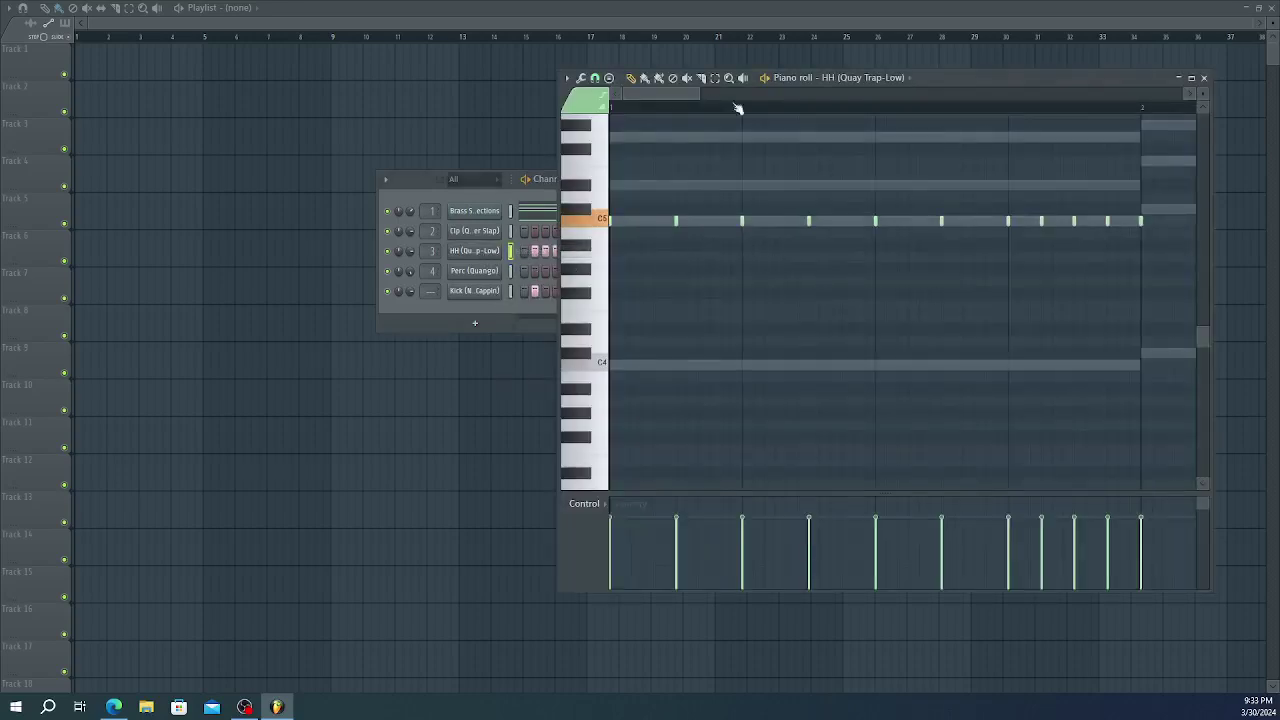
pyautogui.moveTo(695, 95); pyautogui.dragTo(934, 128)
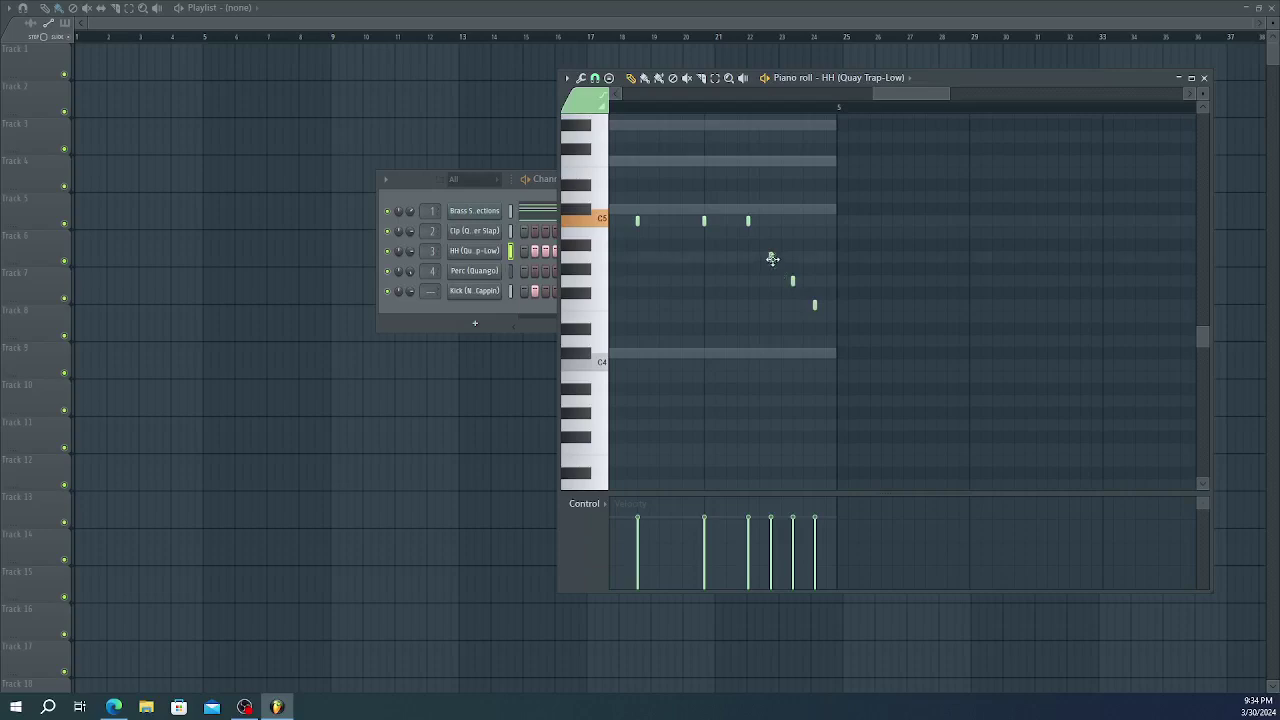
pyautogui.moveTo(772, 258); pyautogui.dragTo(827, 303)
pyautogui.press('space')
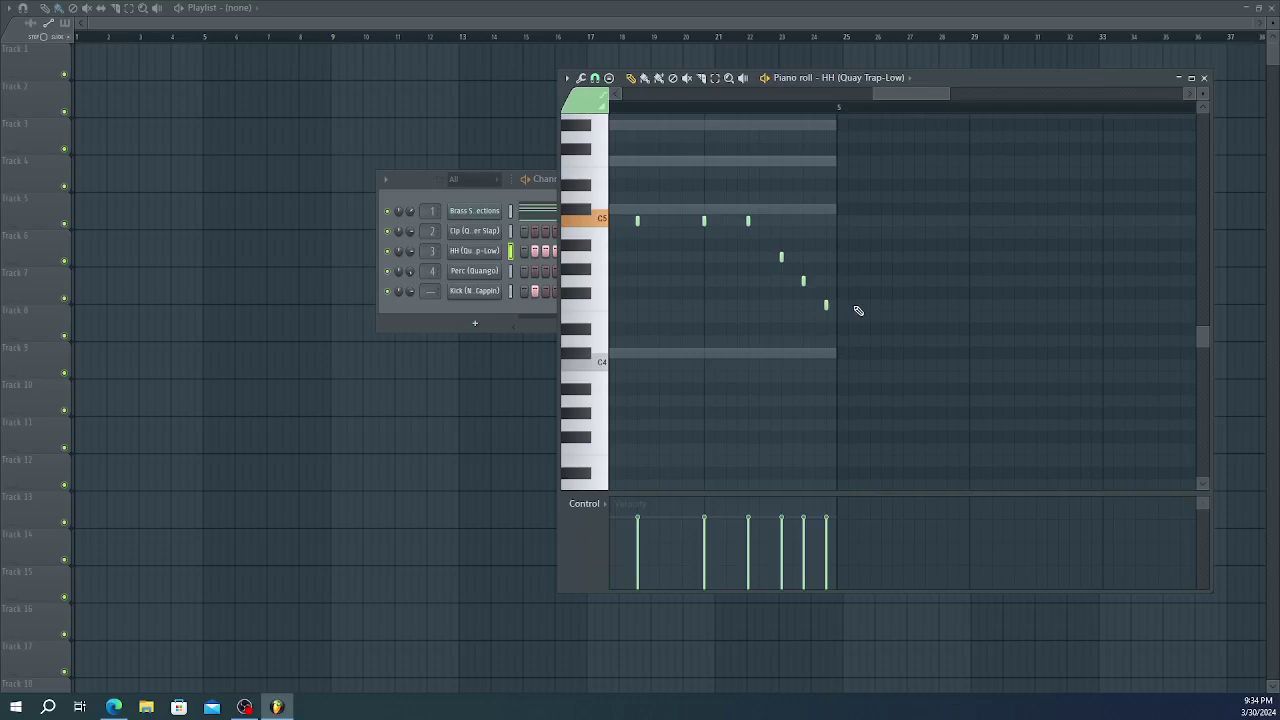
# - Add an A#4 hi-hat note in bar 4's last beat, remove the G4 and F4 notes and play the pattern
pyautogui.click(760, 244)
pyautogui.rightClick(803, 278)
pyautogui.rightClick(824, 306)
pyautogui.press('space')
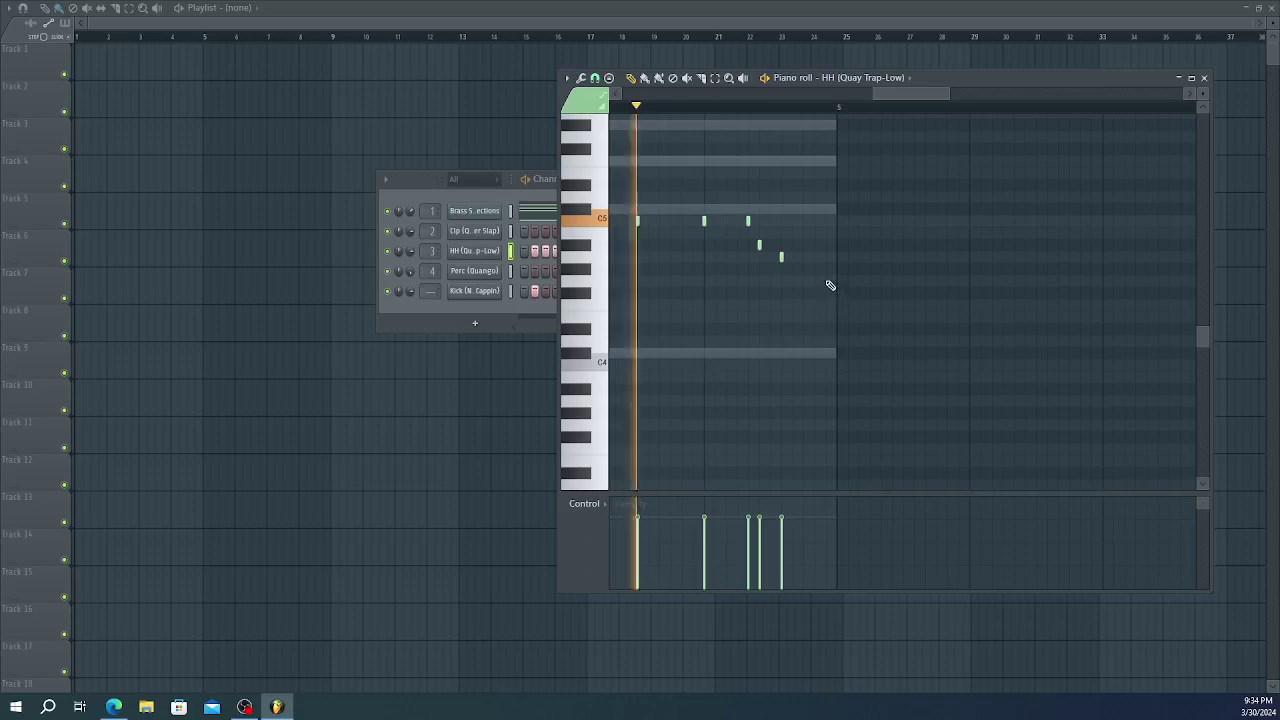
pyautogui.press('space')
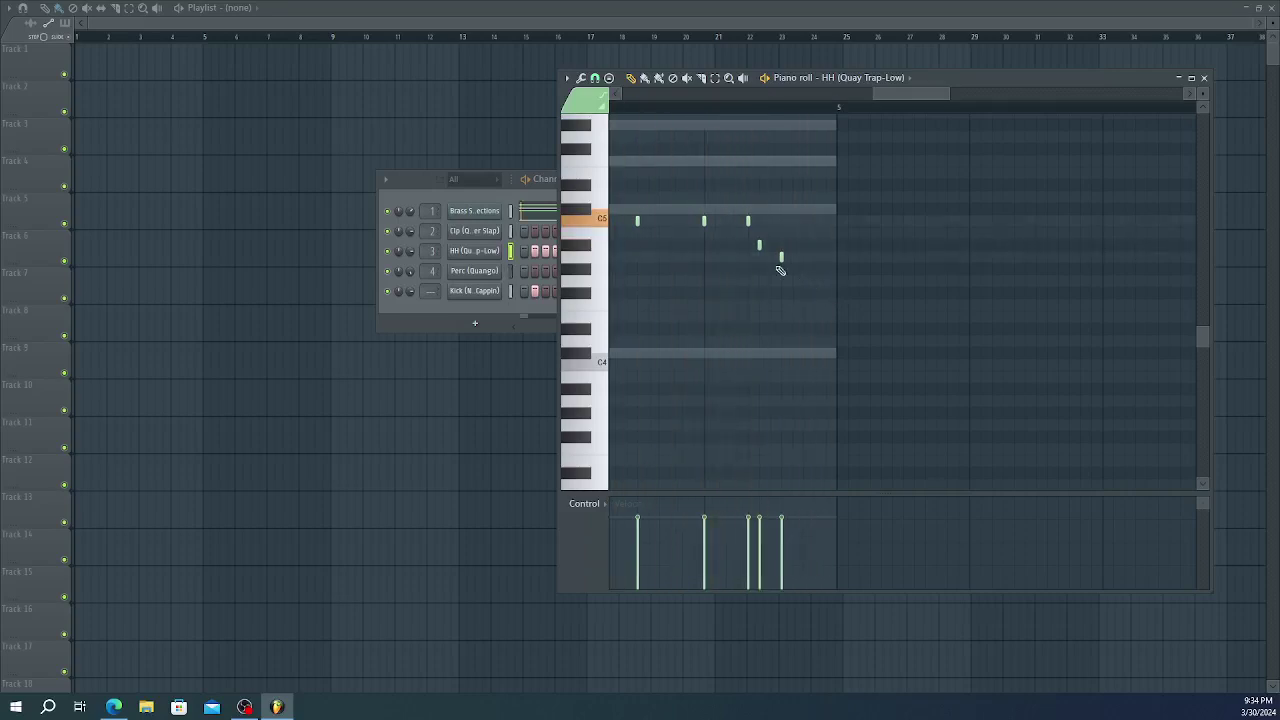
# - Remove the A4 and A#4 hi-hat notes, move bar 4's last C5 note closer to bar 5 and play the pattern
pyautogui.rightClick(781, 258)
pyautogui.rightClick(759, 246)
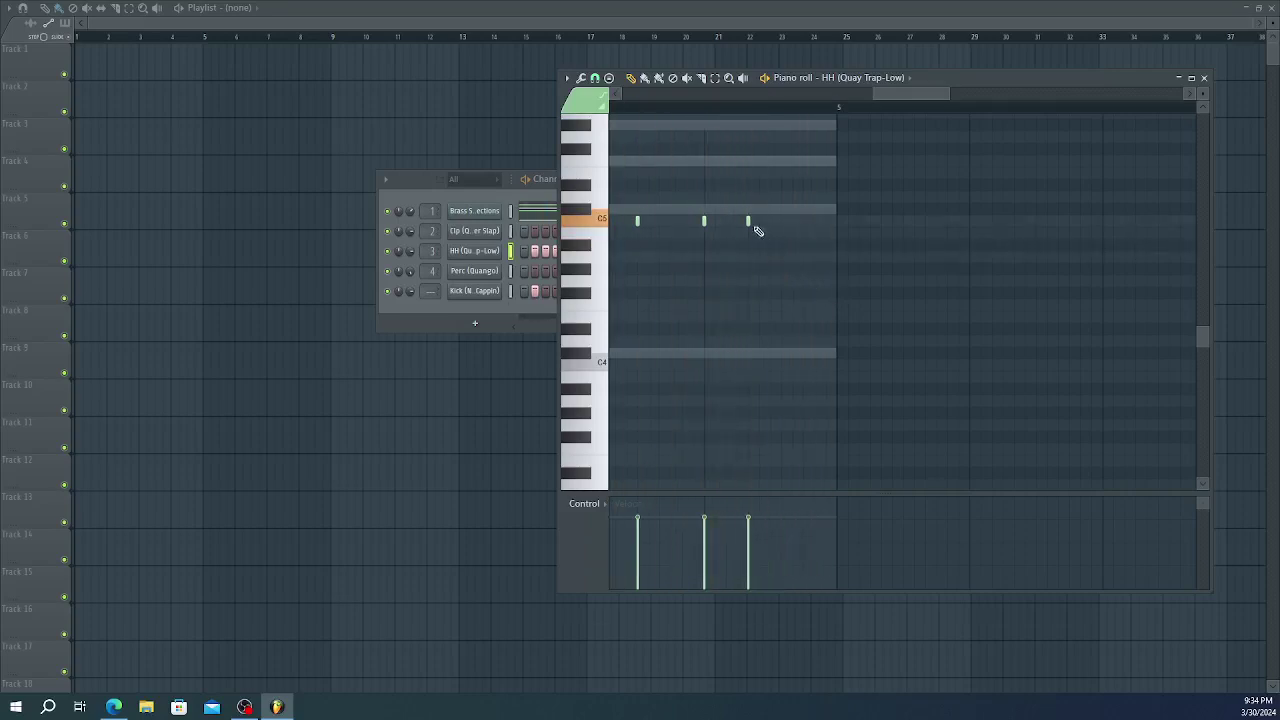
pyautogui.rightClick(750, 222)
pyautogui.click(771, 222)
pyautogui.press('space')
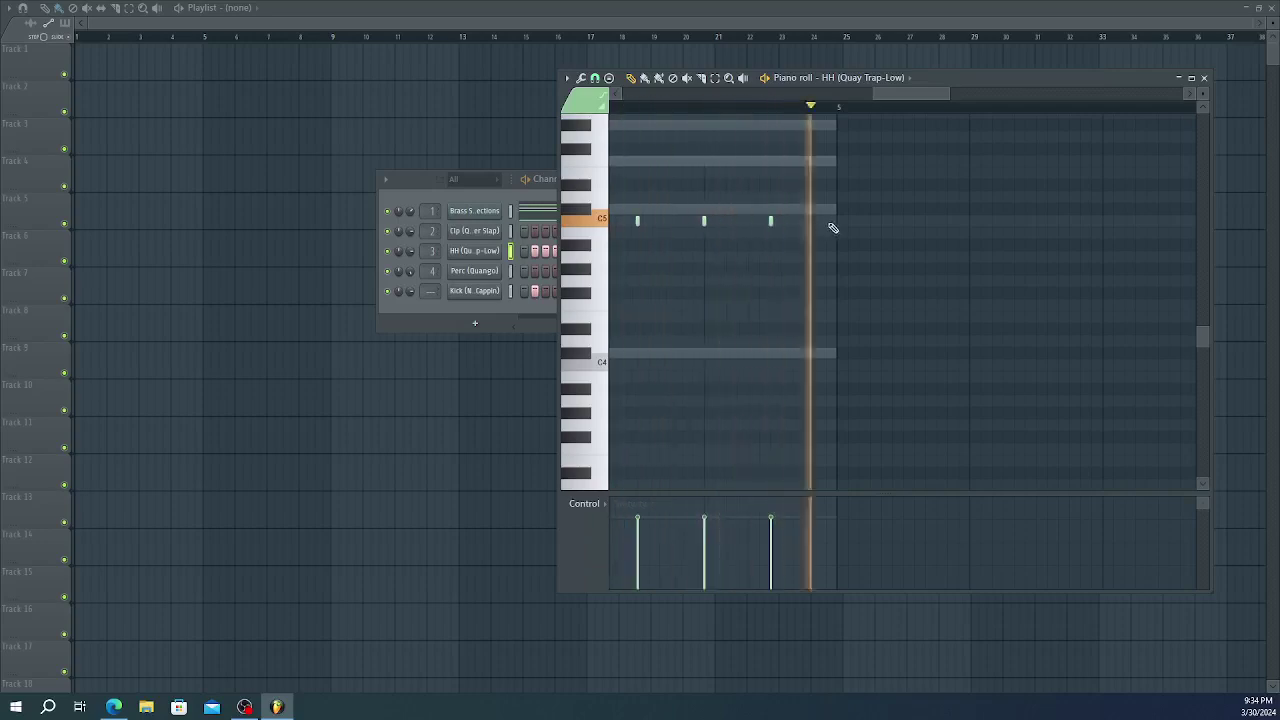
pyautogui.press('space')
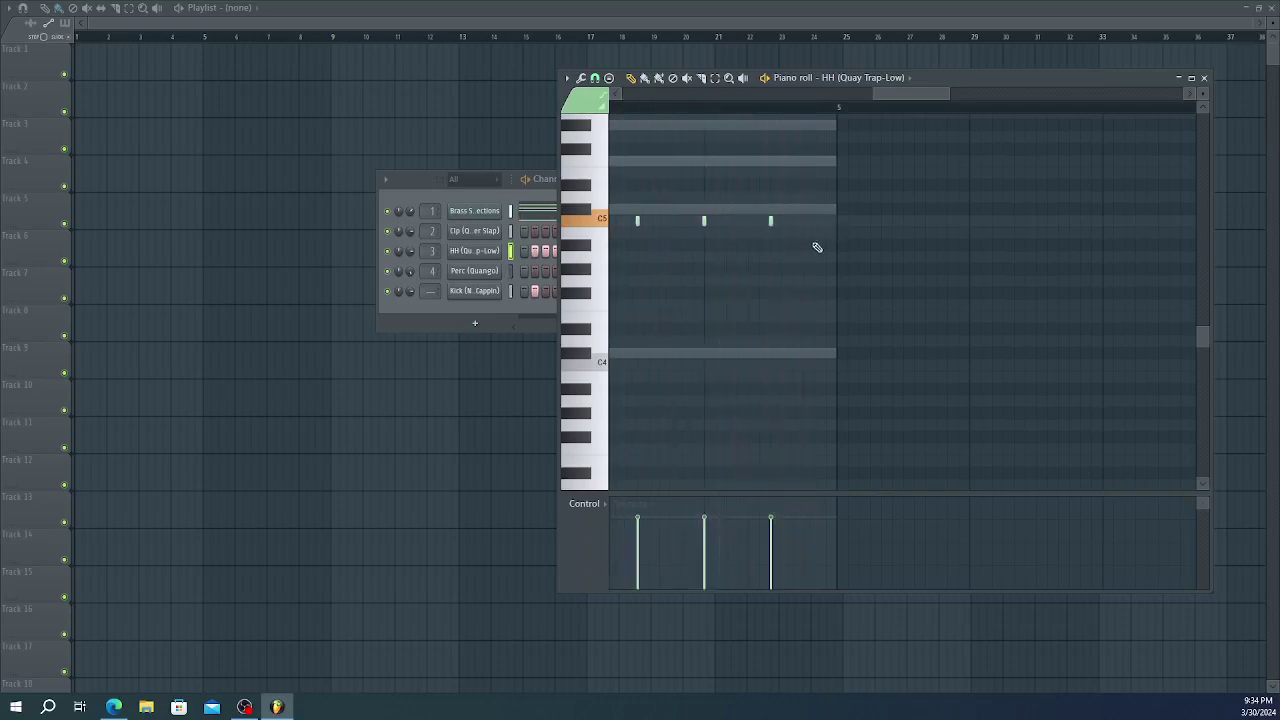
pyautogui.click(792, 245)
pyautogui.click(803, 269)
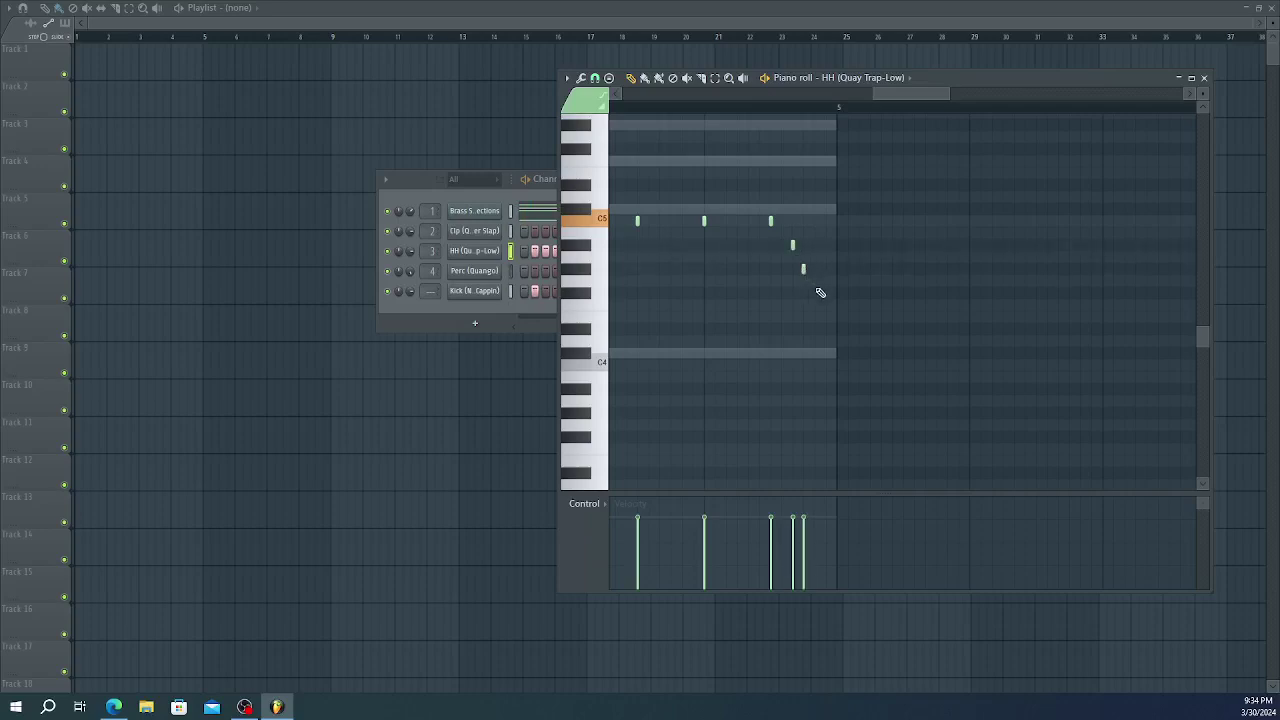
pyautogui.click(815, 293)
pyautogui.rightClick(815, 293)
pyautogui.rightClick(803, 269)
pyautogui.rightClick(792, 247)
# - Try A#4 and G#4 hi-hat notes at the end of bar 4, play them, remove both and close the piano roll
pyautogui.click(803, 246)
pyautogui.click(826, 270)
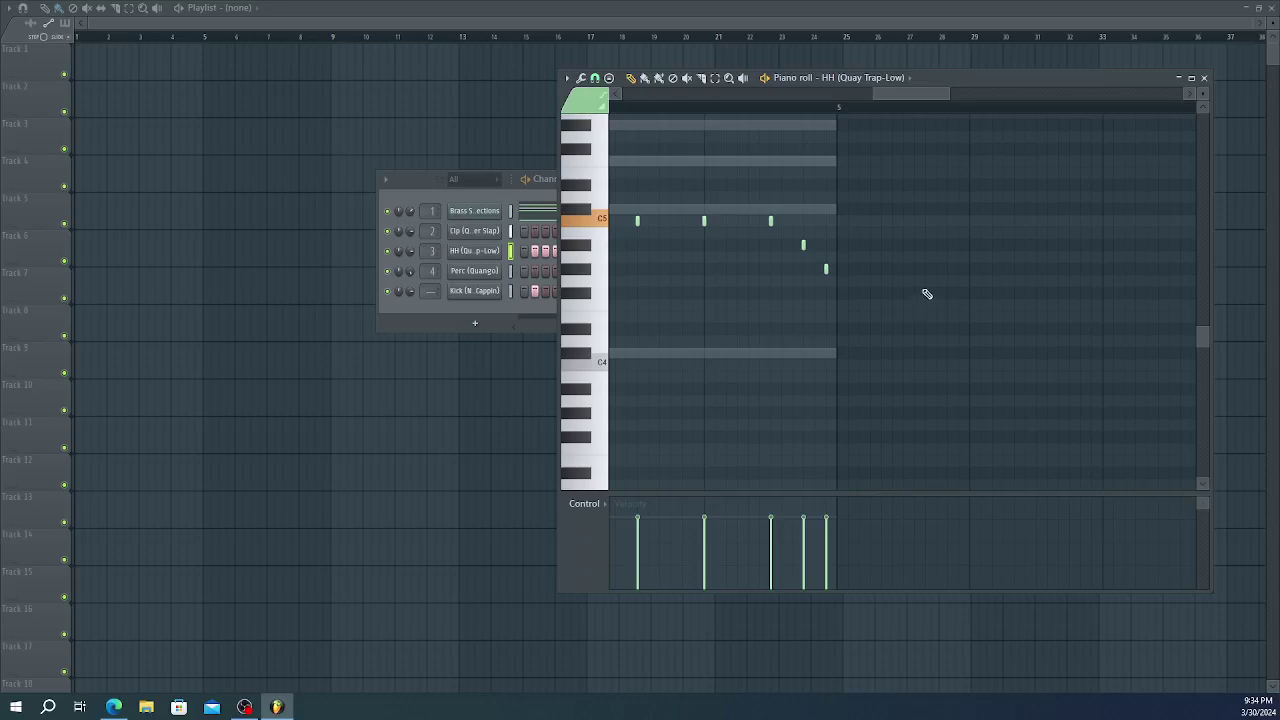
pyautogui.press('space')
pyautogui.press('space')
pyautogui.rightClick(804, 246)
pyautogui.rightClick(824, 267)
pyautogui.click(1203, 78)
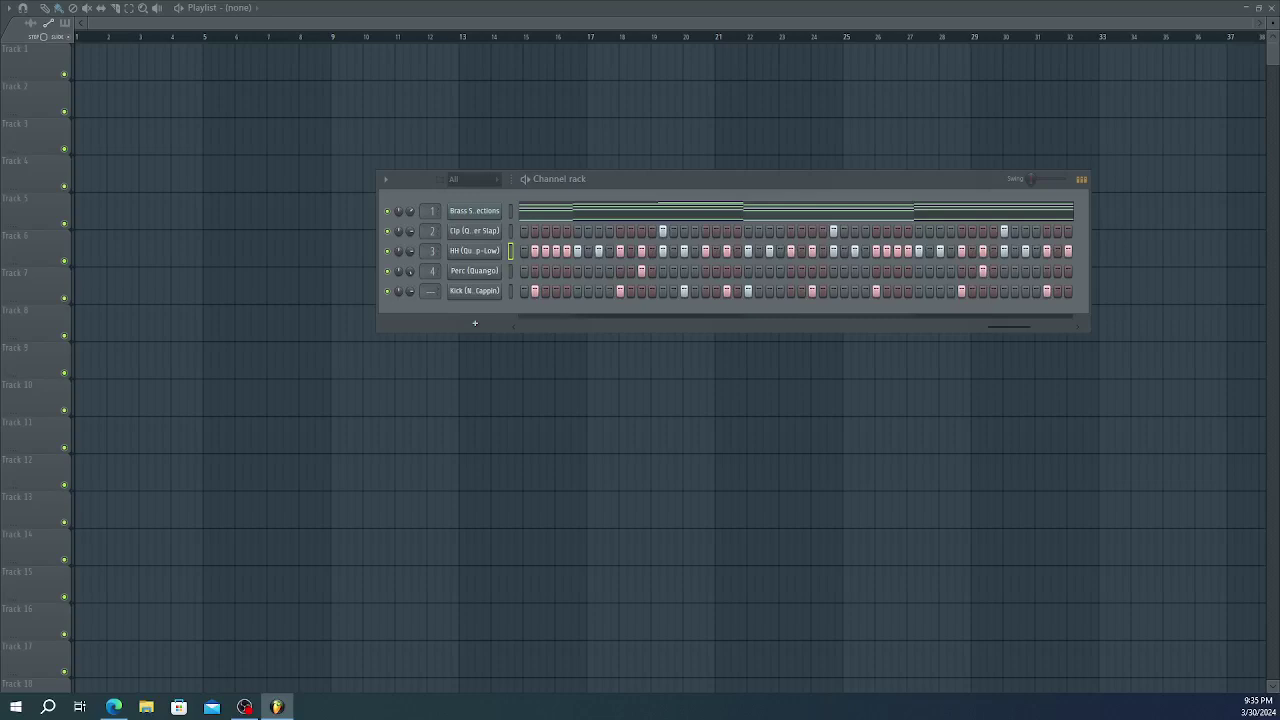
# - Undo the pattern import on the Kick channel, import the pattern onto the HH channel instead and play it
pyautogui.moveTo(811, 139); pyautogui.dragTo(493, 294)
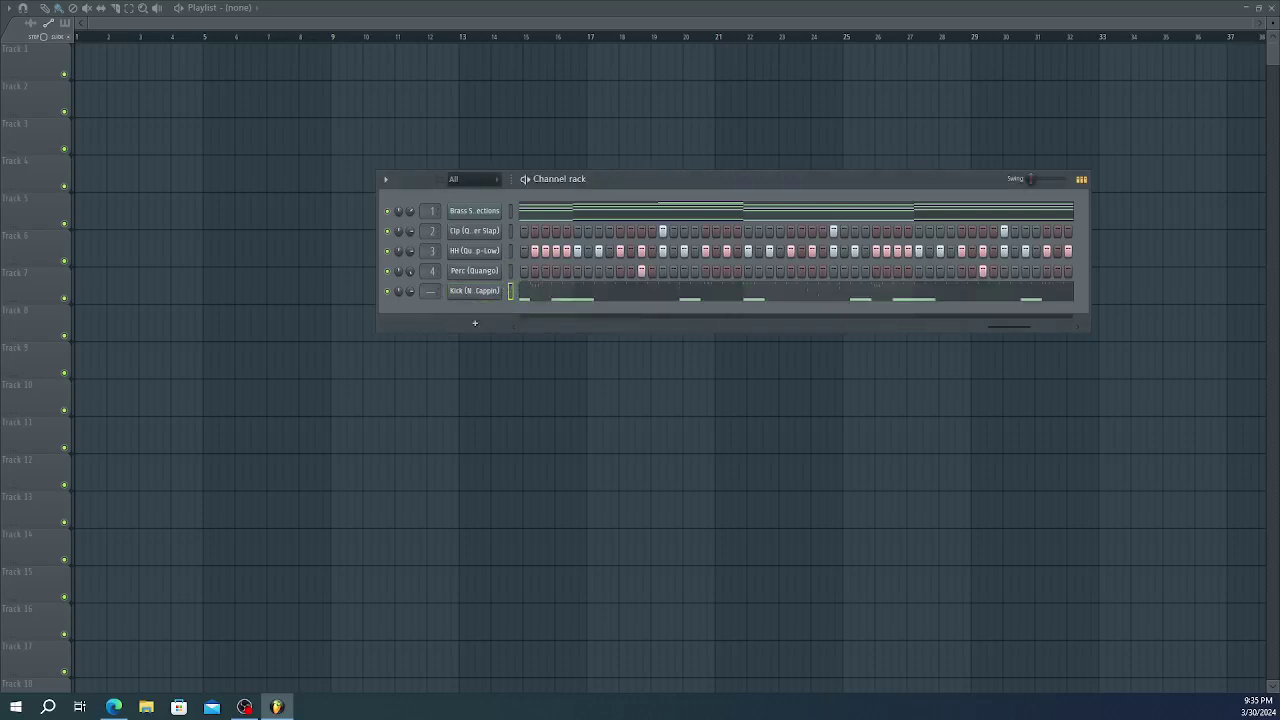
pyautogui.hotkey('ctrl', 'z')
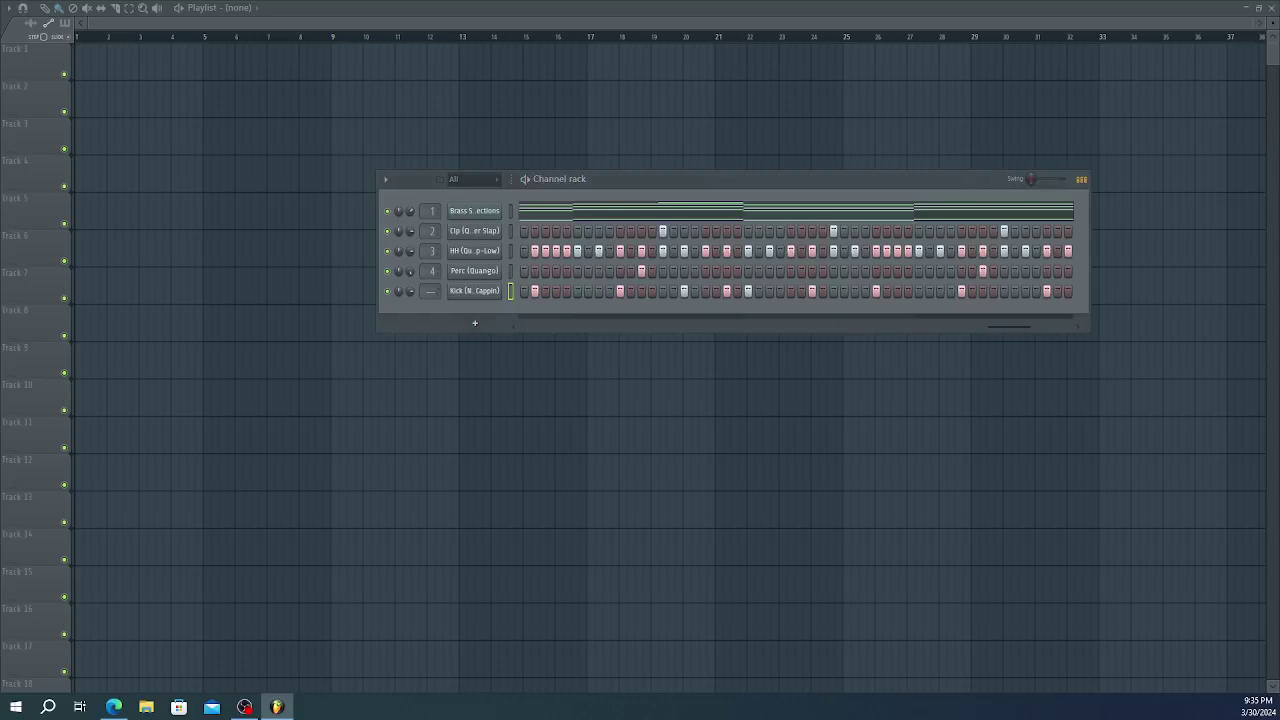
pyautogui.moveTo(1180, 190); pyautogui.dragTo(487, 252)
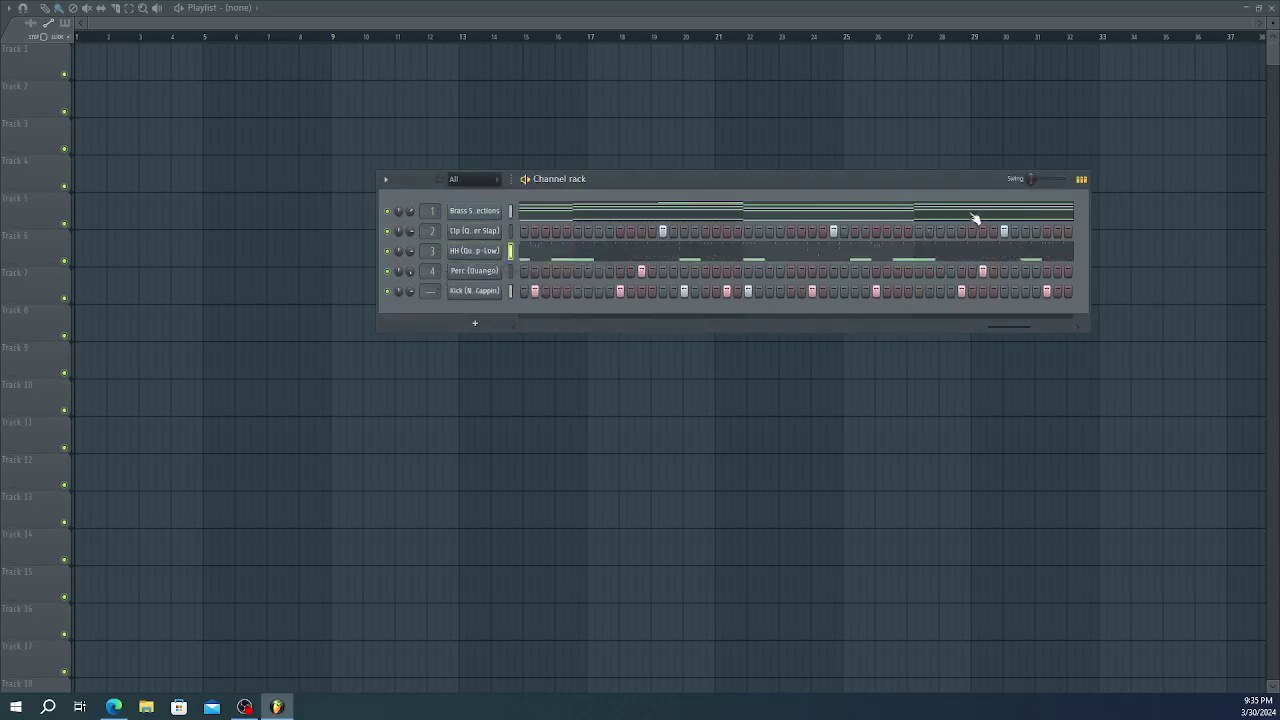
pyautogui.press('space')
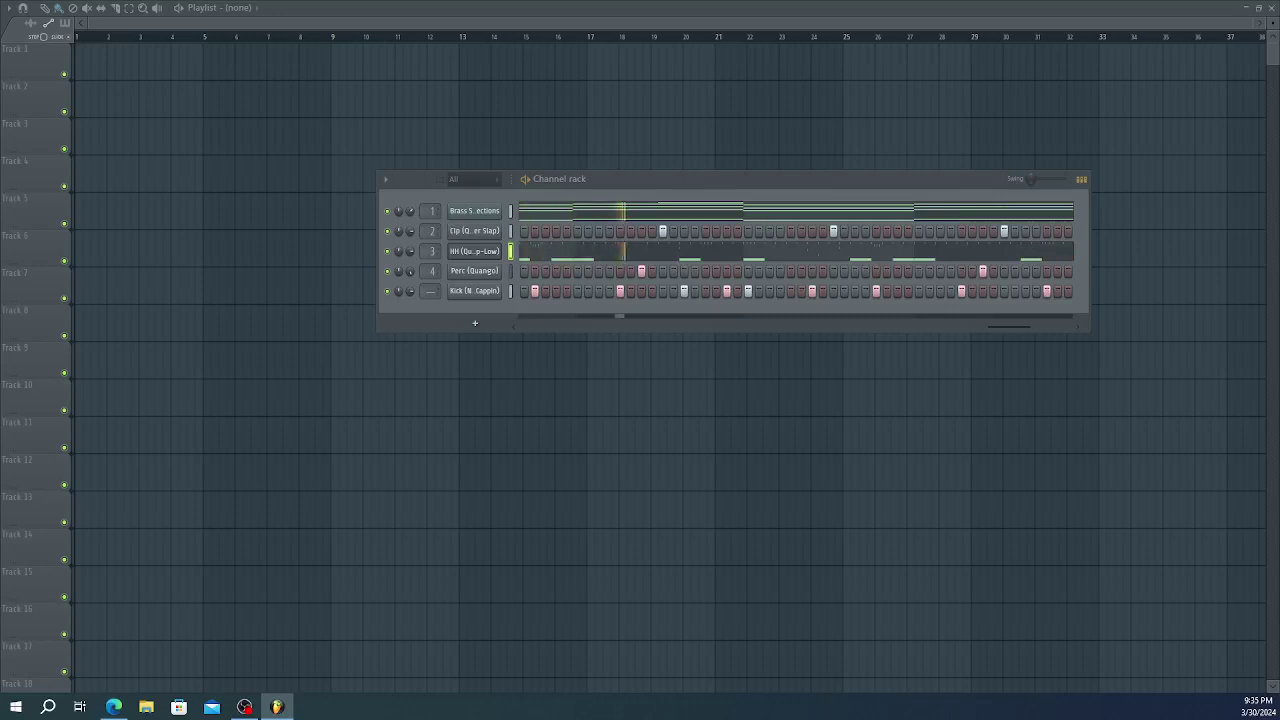
# - Delete all hi-hat notes in the HH channel's piano roll and close it
pyautogui.click(638, 256)
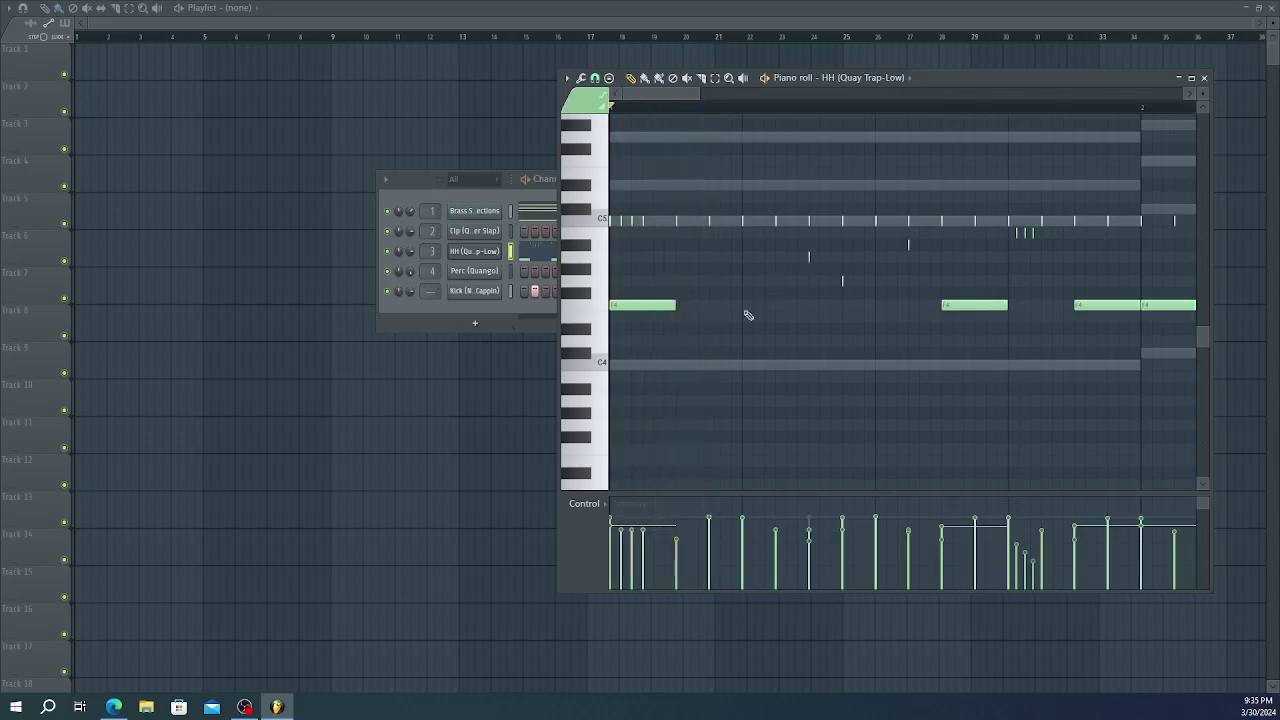
pyautogui.scroll(-10, 705, 311)
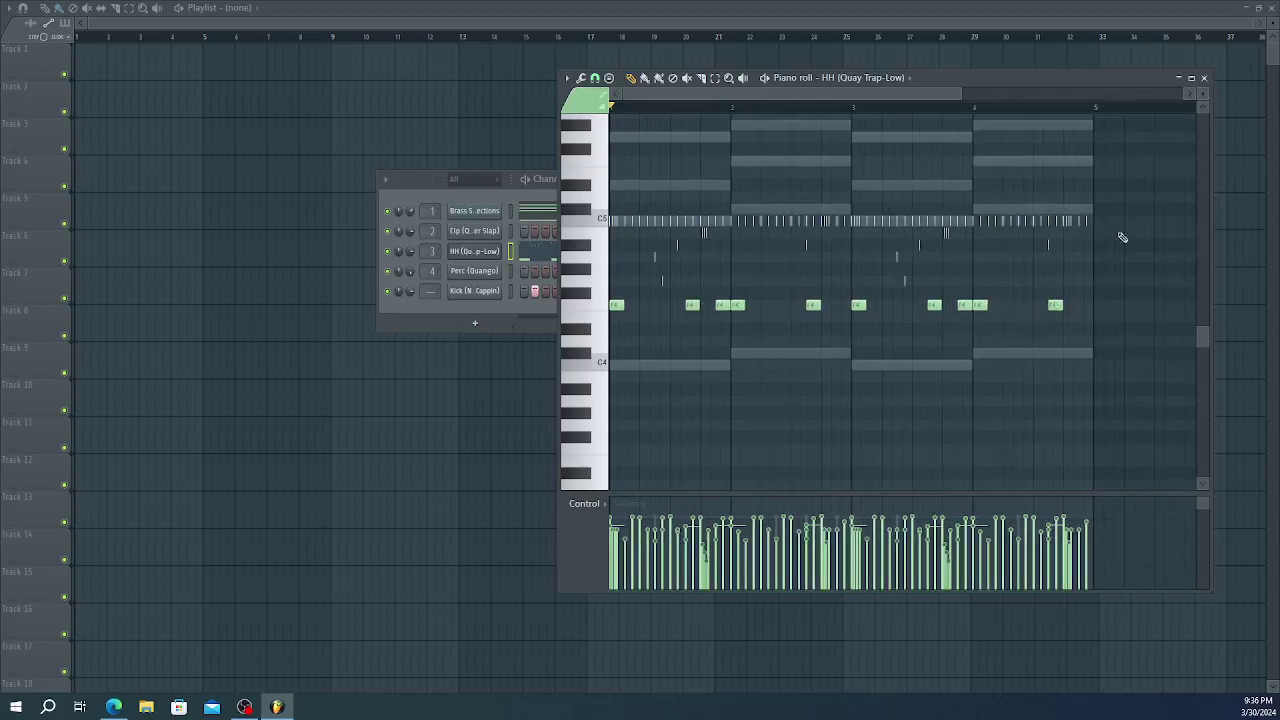
pyautogui.moveTo(1120, 182); pyautogui.dragTo(517, 451)
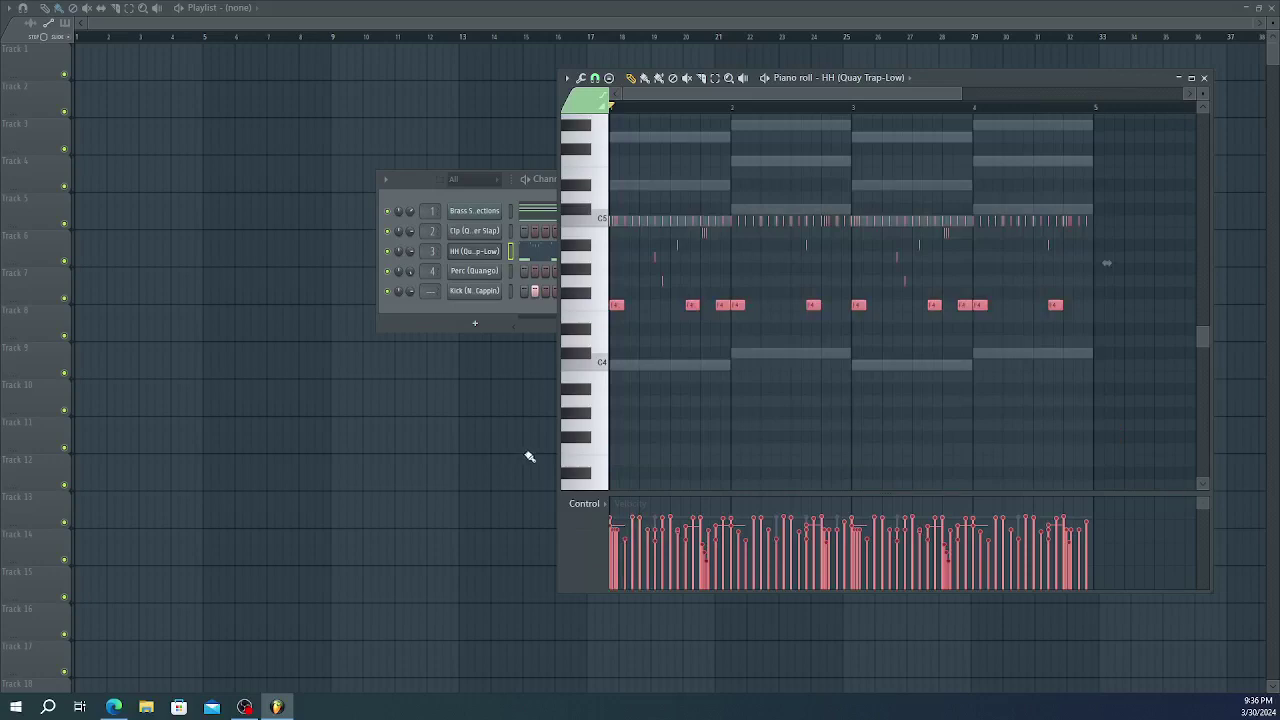
pyautogui.press('Delete')
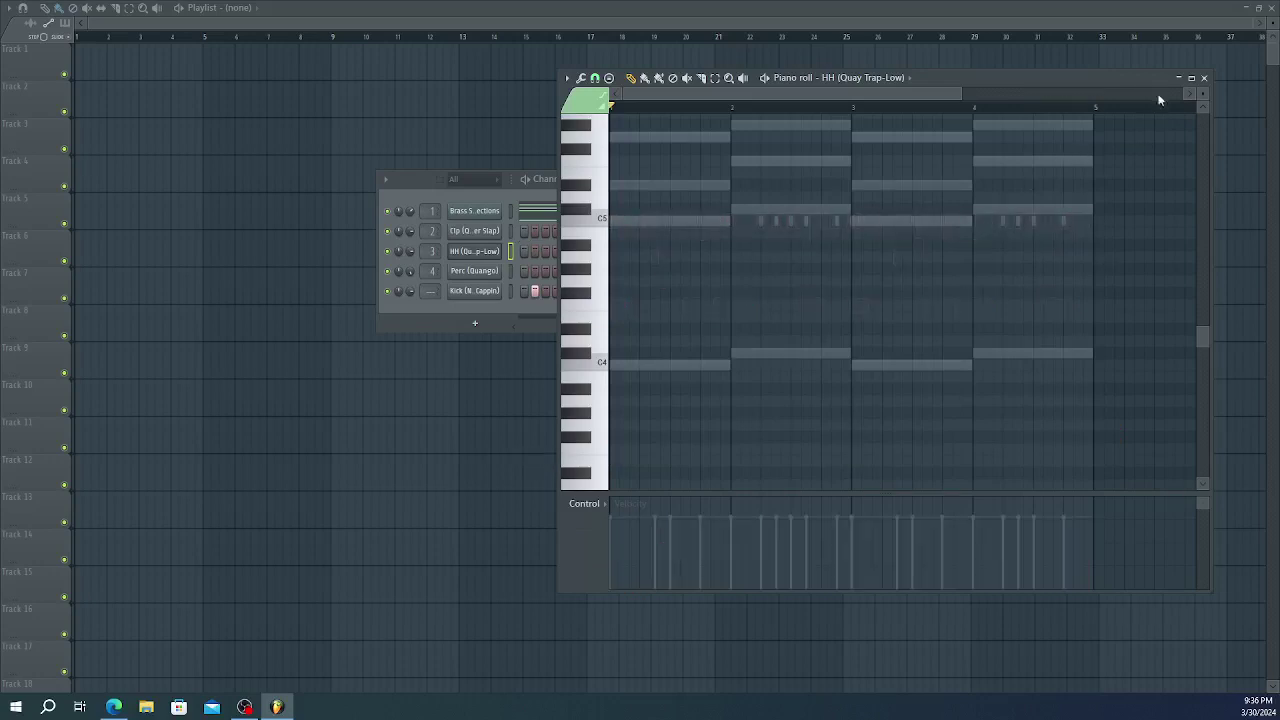
pyautogui.click(1203, 78)
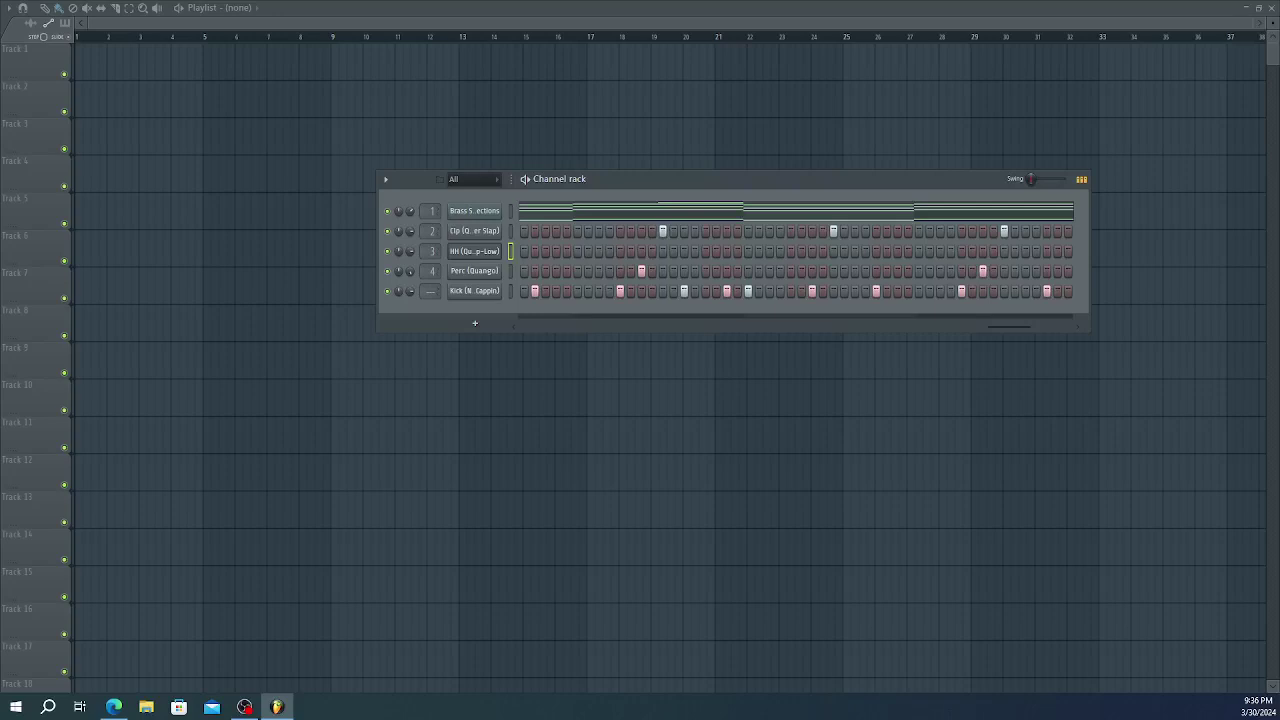
# - Import a different ready-made hi-hat pattern onto the empty HH channel and play it
pyautogui.moveTo(1279, 177); pyautogui.dragTo(492, 252)
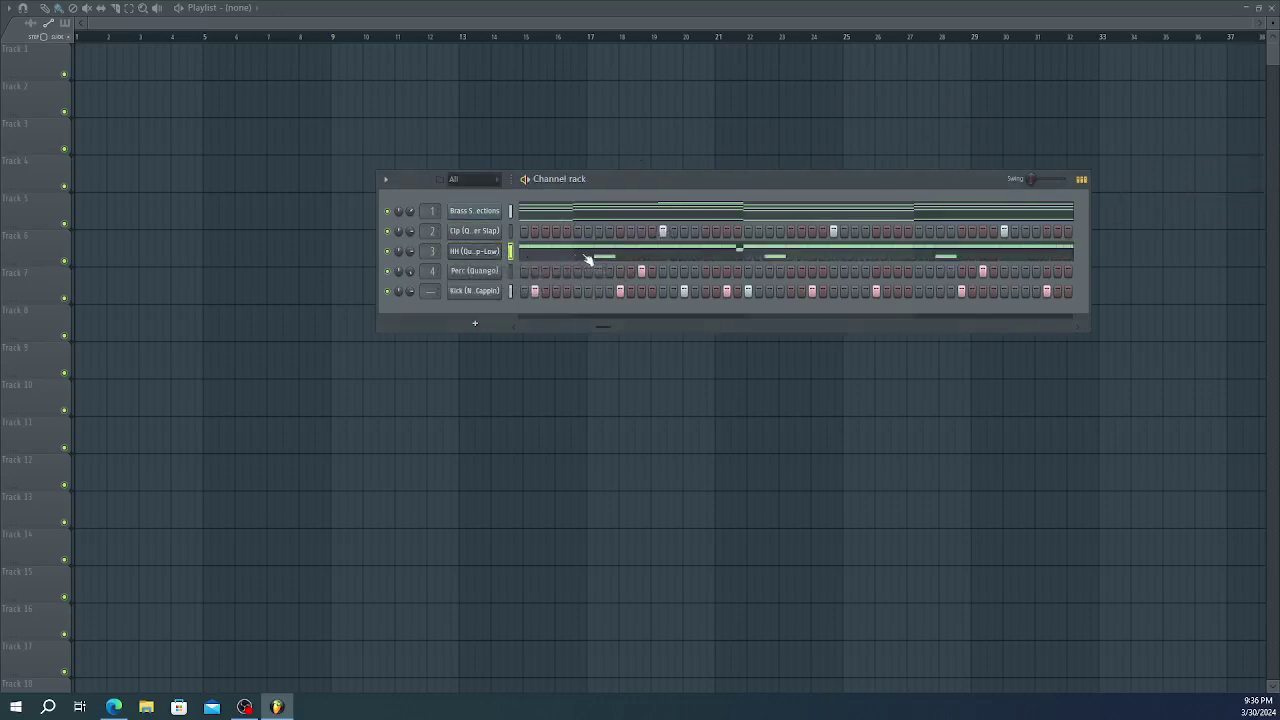
pyautogui.press('space')
pyautogui.press('space')
# - Delete the hi-hat notes in bars 5 to 8, close the piano roll and play the trimmed pattern
pyautogui.click(936, 258)
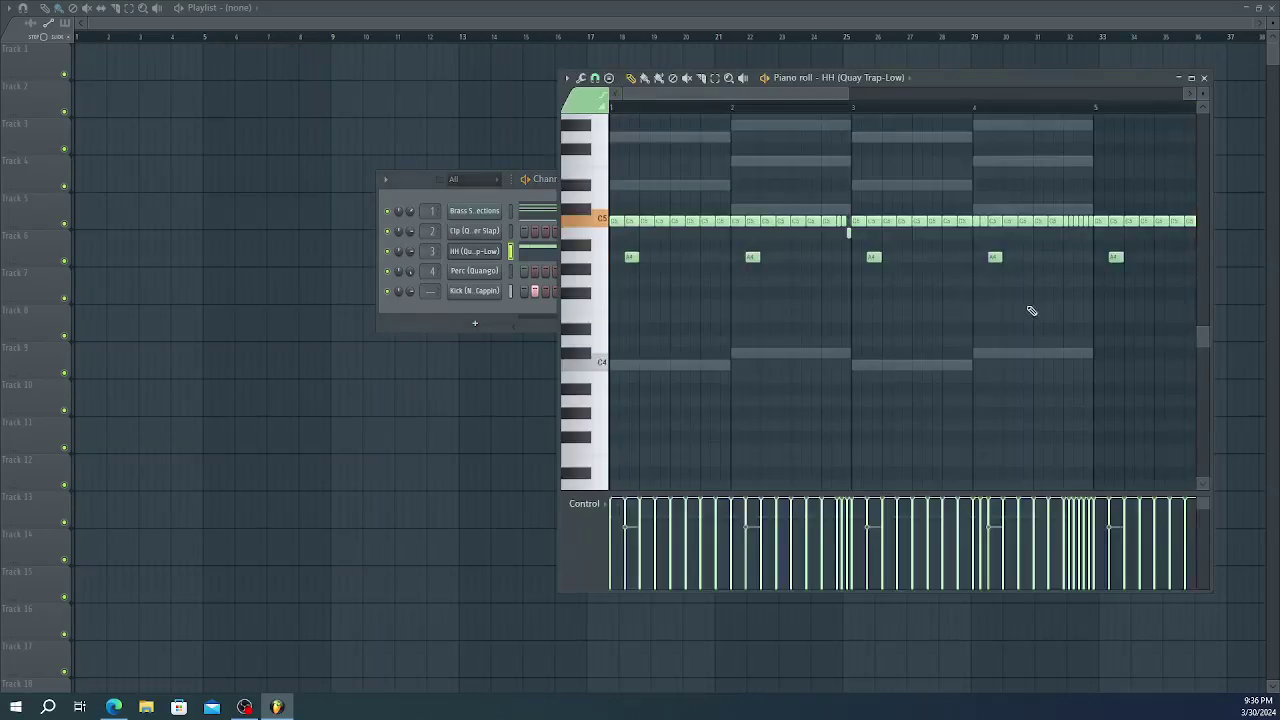
pyautogui.scroll(-3, 1032, 311)
pyautogui.press('space')
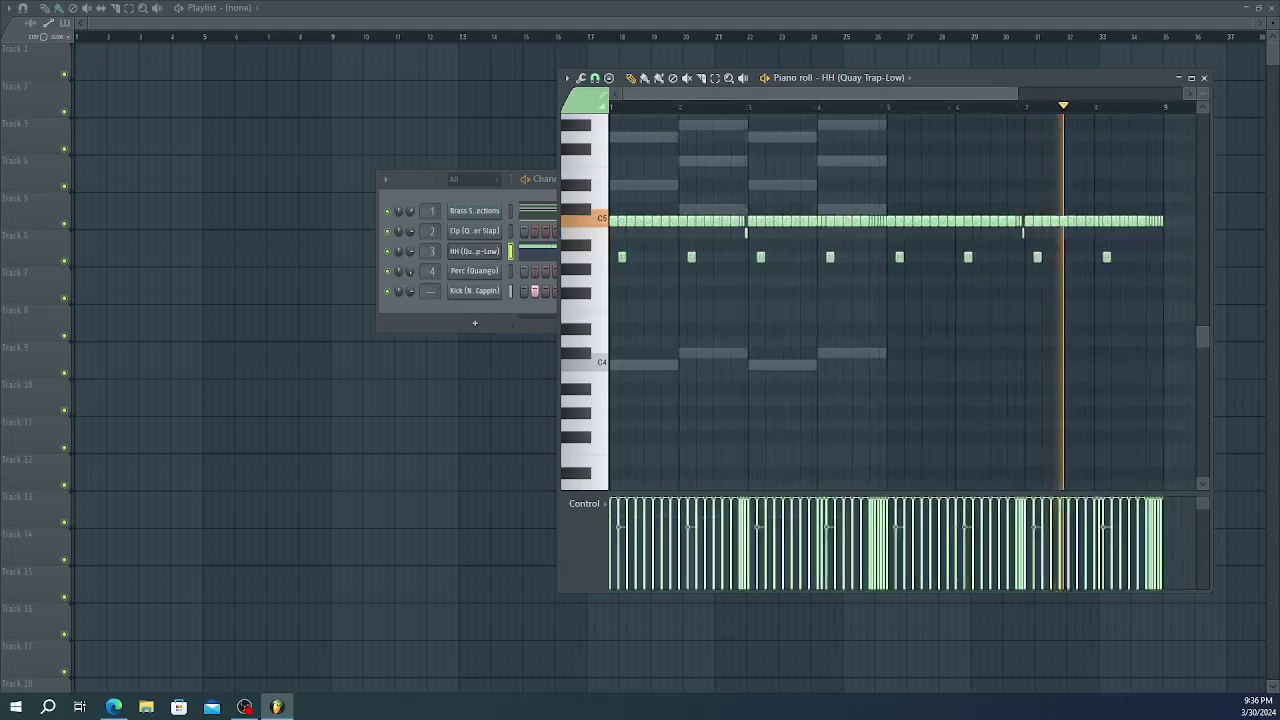
pyautogui.scroll(-1, 1150, 190)
pyautogui.press('space')
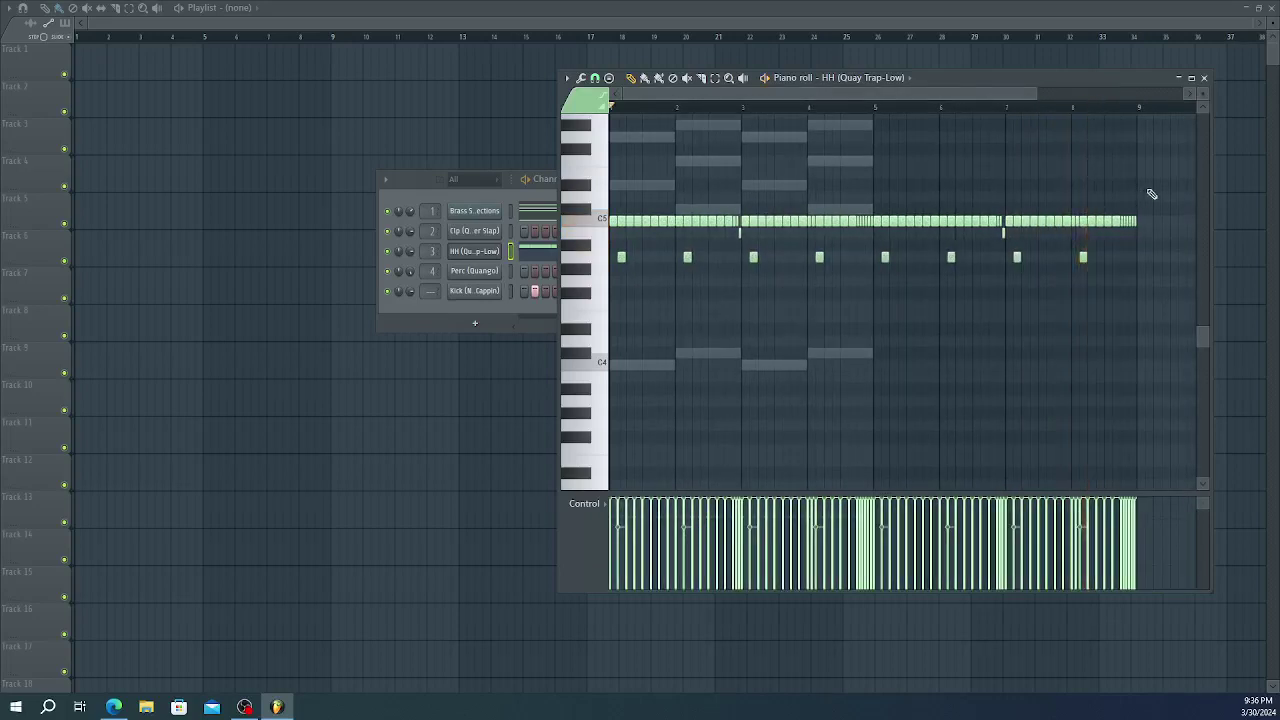
pyautogui.moveTo(1148, 180); pyautogui.dragTo(880, 305)
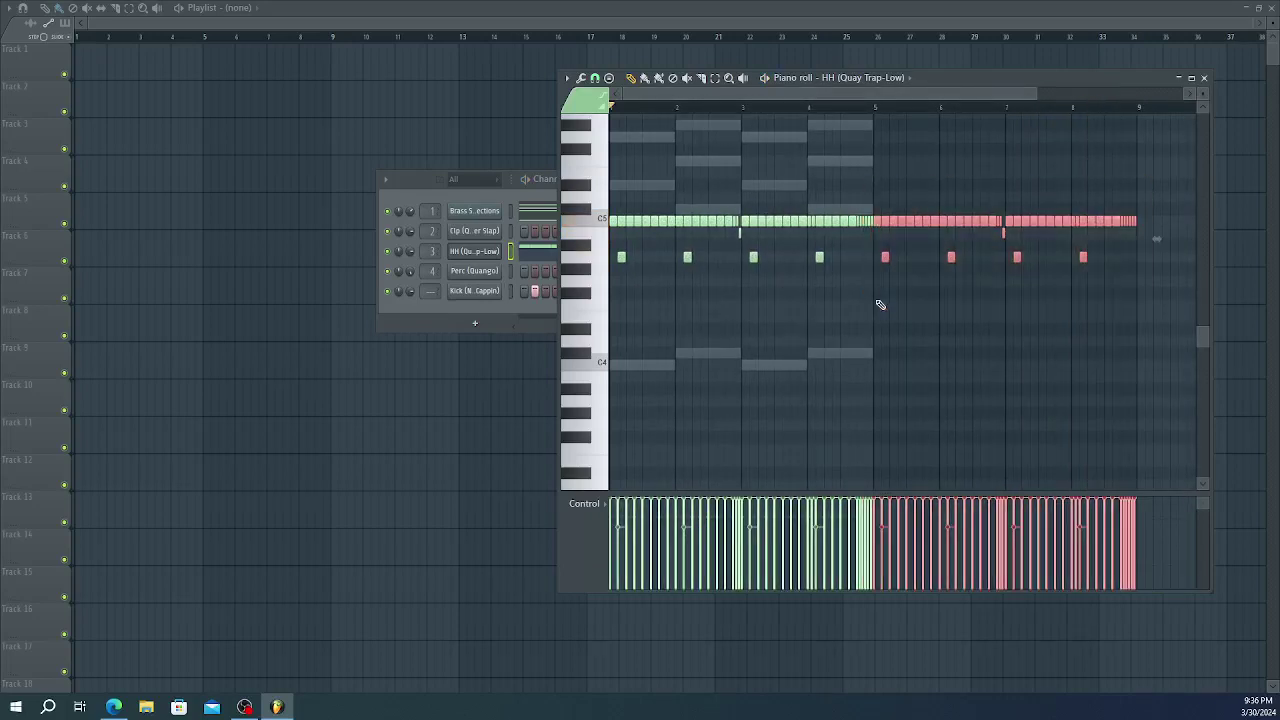
pyautogui.press('Delete')
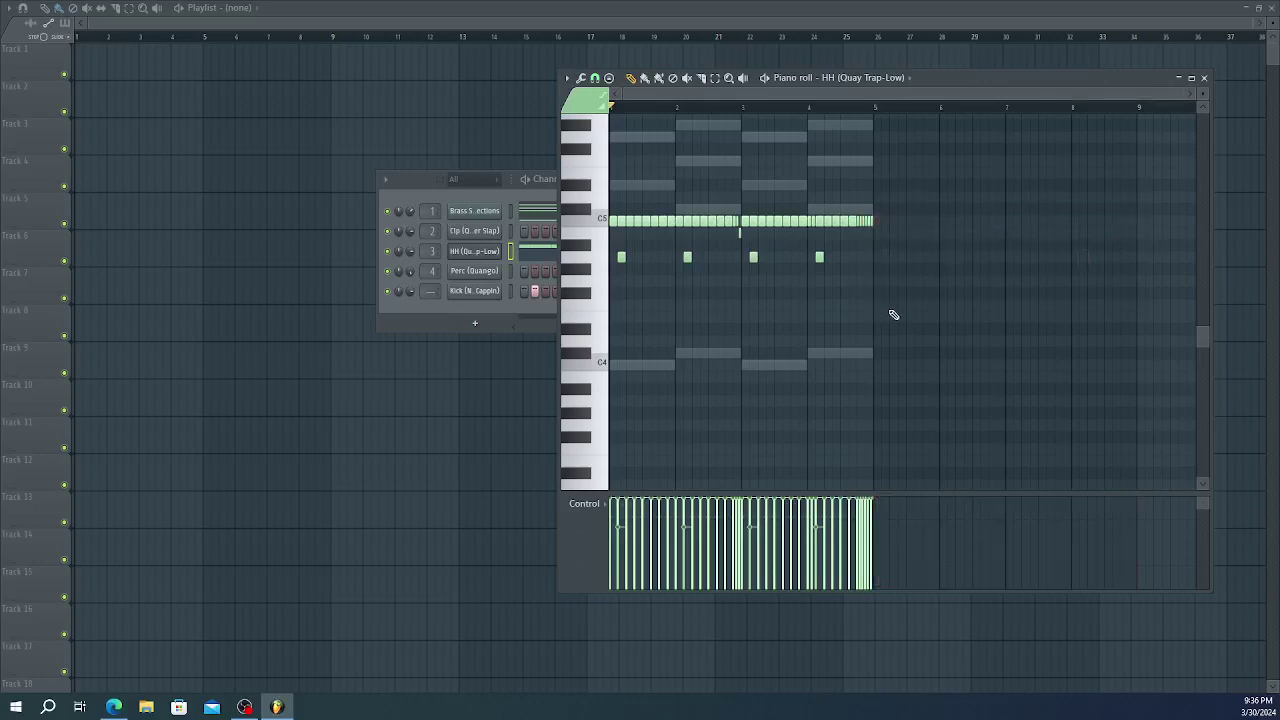
pyautogui.press('space')
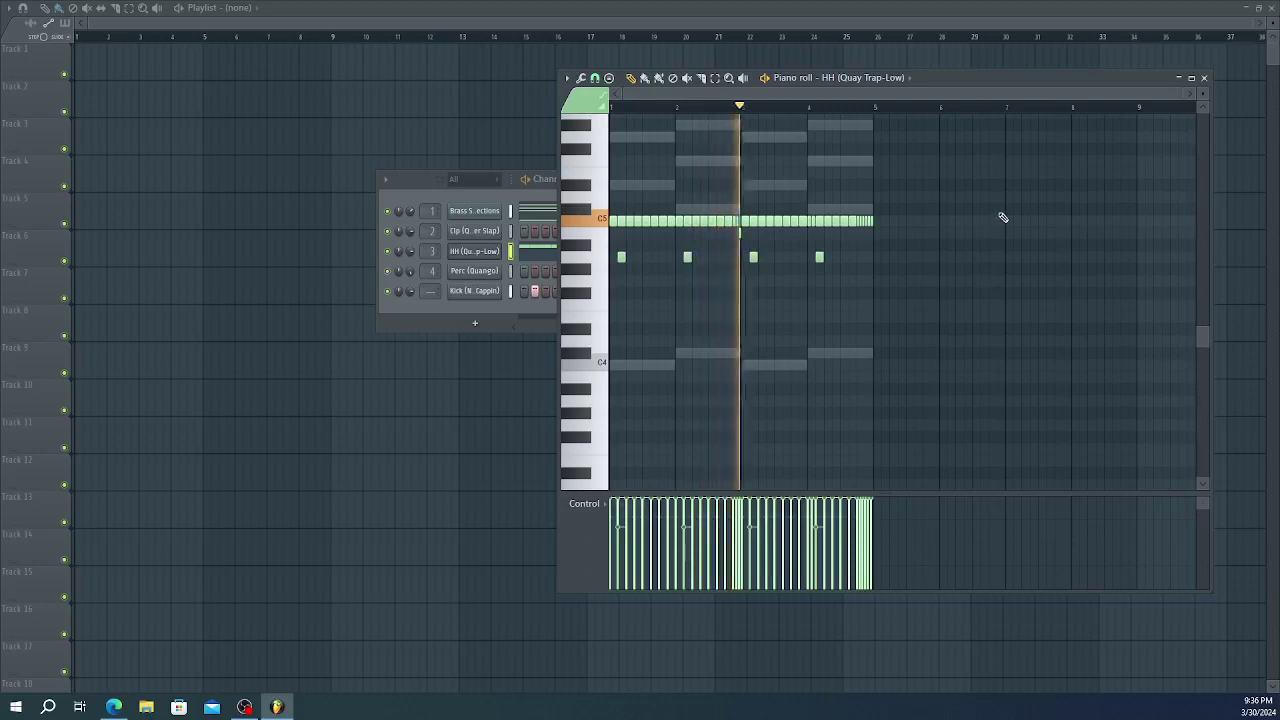
pyautogui.click(1204, 78)
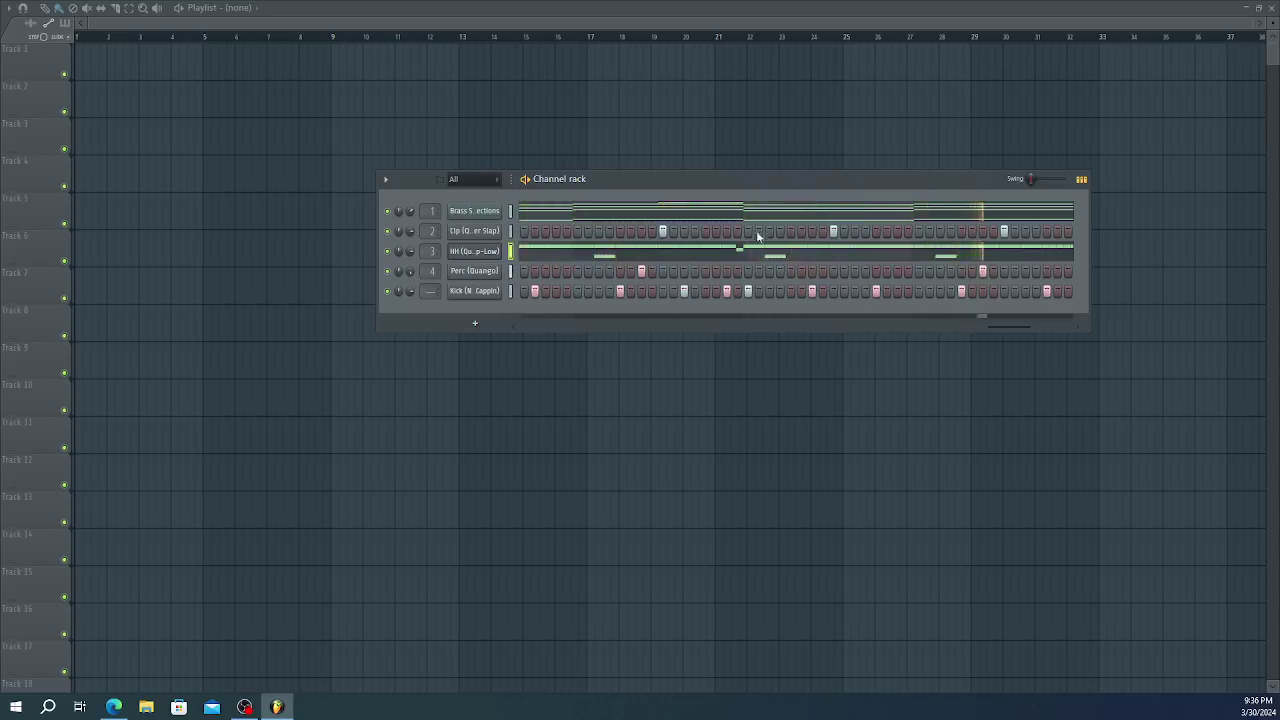
pyautogui.press('space')
pyautogui.press('space')
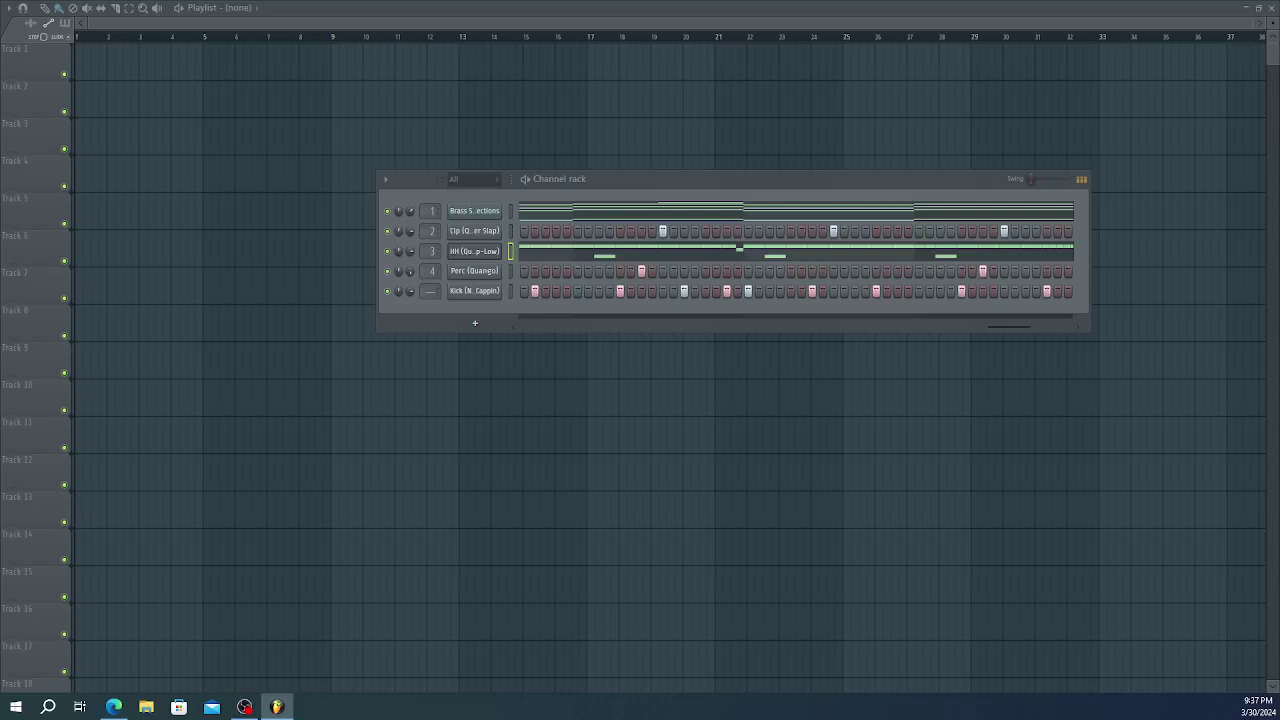
# - Add a Sampler channel with a copy of the brass chords and rework its chord notes
pyautogui.moveTo(948, 210); pyautogui.dragTo(491, 308)
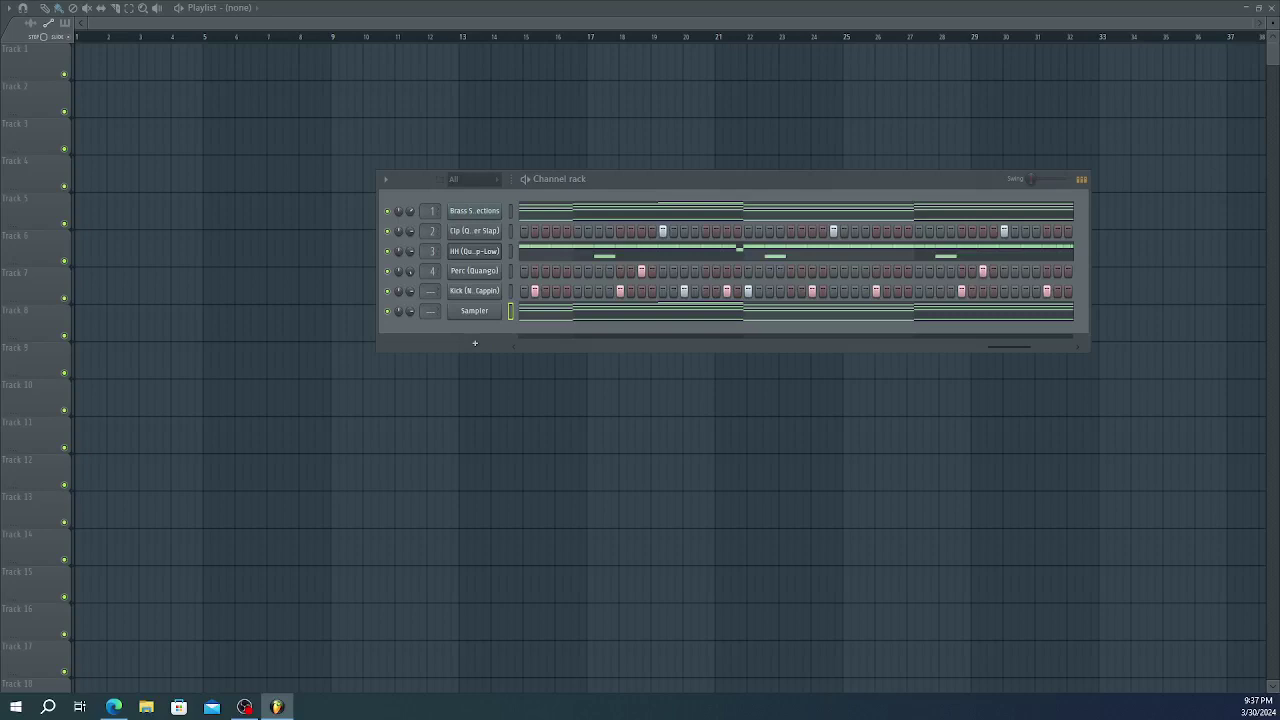
pyautogui.moveTo(508, 310); pyautogui.dragTo(510, 311)
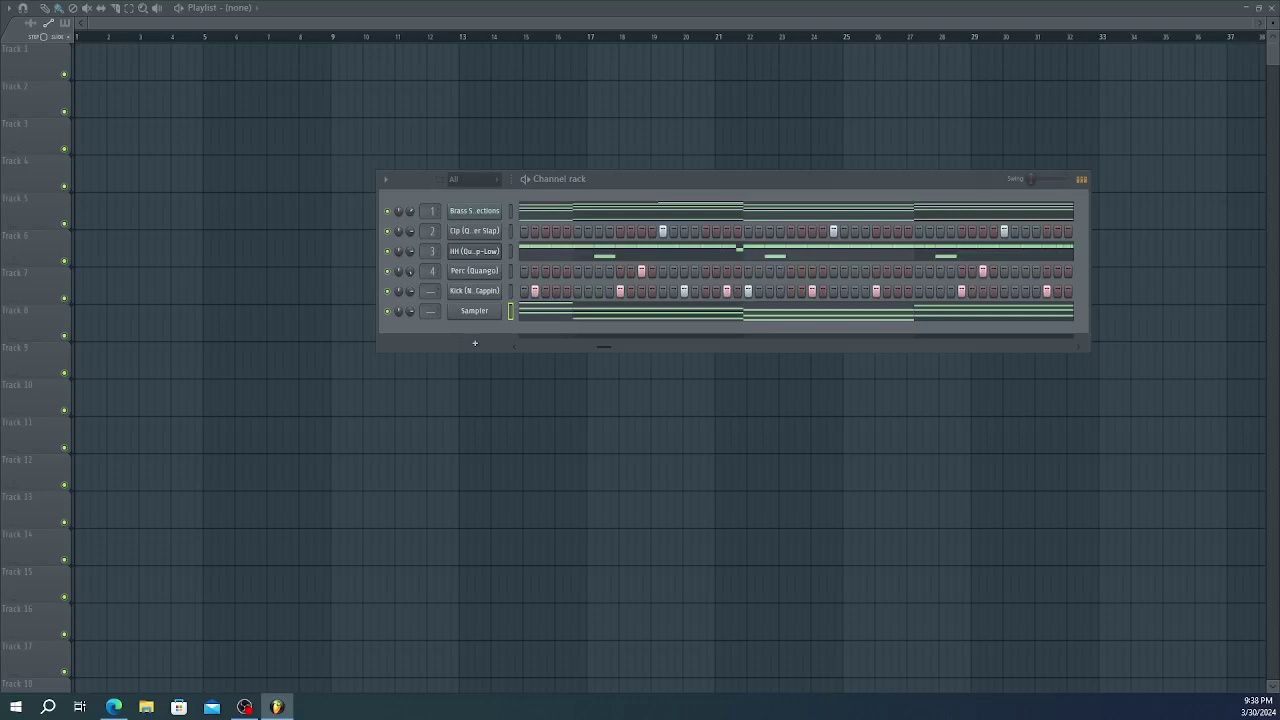
# - Replace the brass channel's sound with the brass ensemble SE preset and play the pattern
pyautogui.moveTo(1133, 75); pyautogui.dragTo(482, 210)
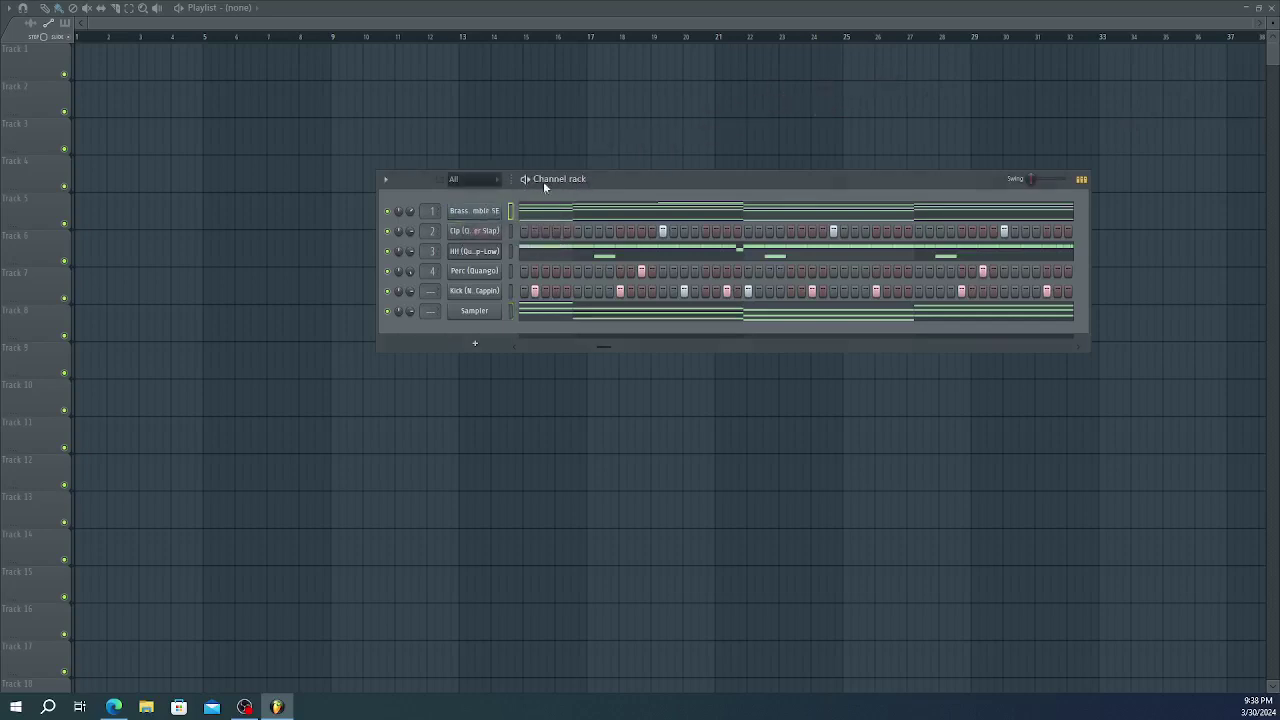
pyautogui.press('space')
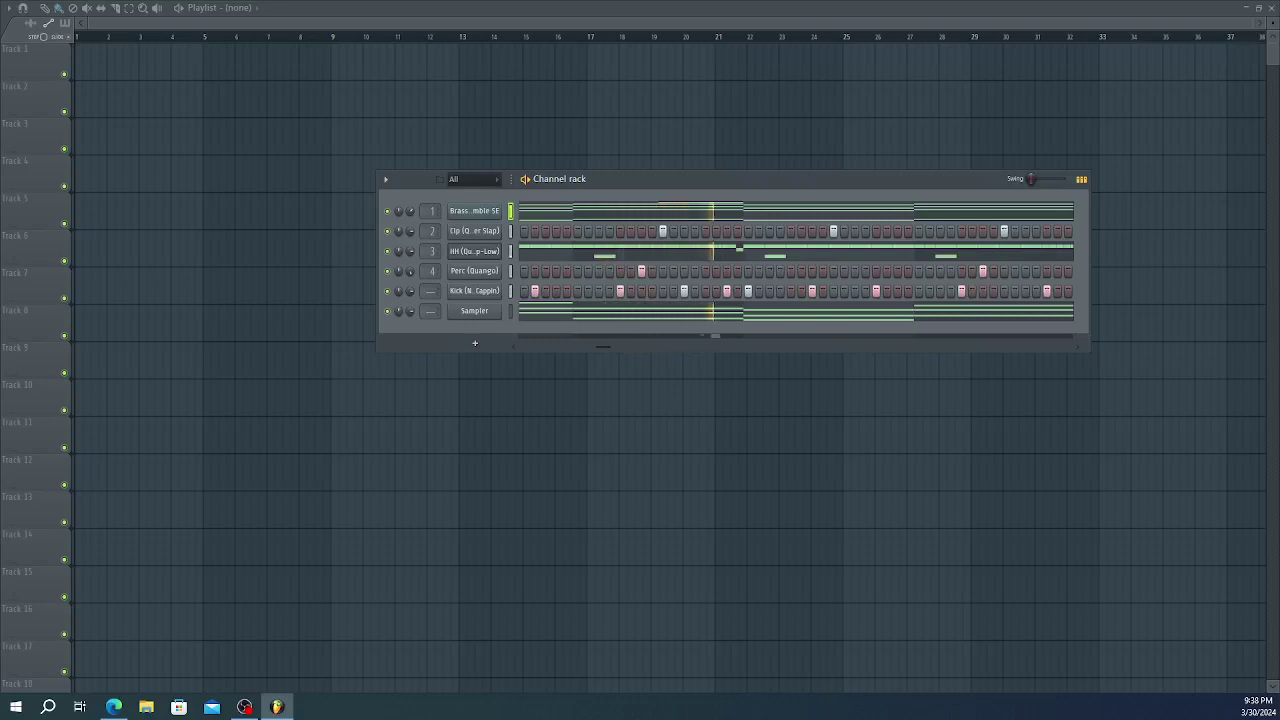
pyautogui.press('space')
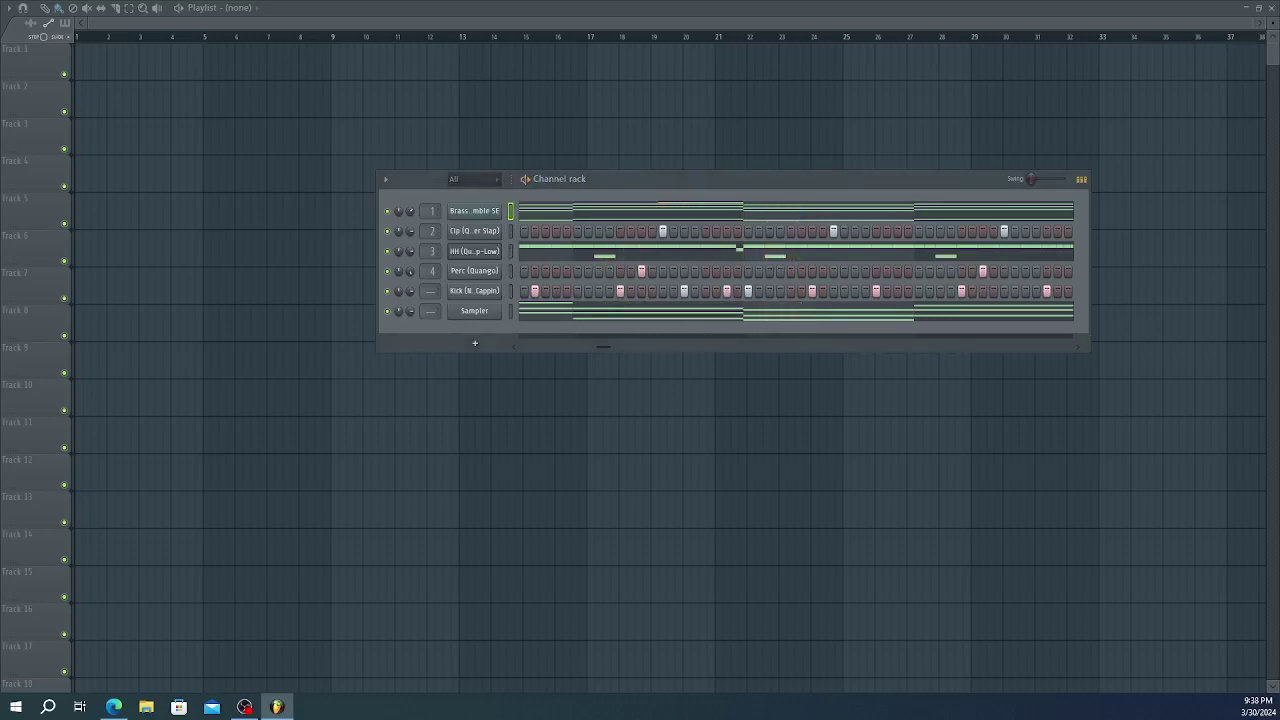
# - Try a synth preset on the Sampler channel and play the pattern
pyautogui.moveTo(571, 171); pyautogui.dragTo(493, 315)
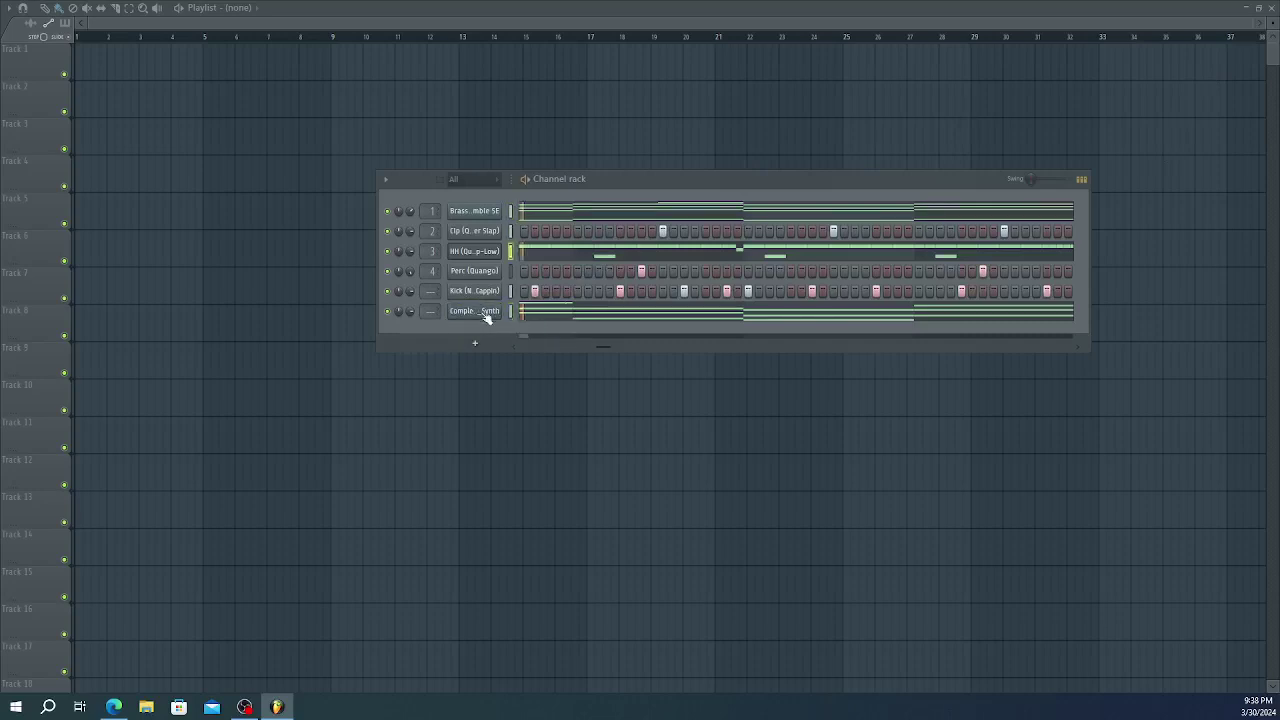
pyautogui.press('space')
pyautogui.press('space')
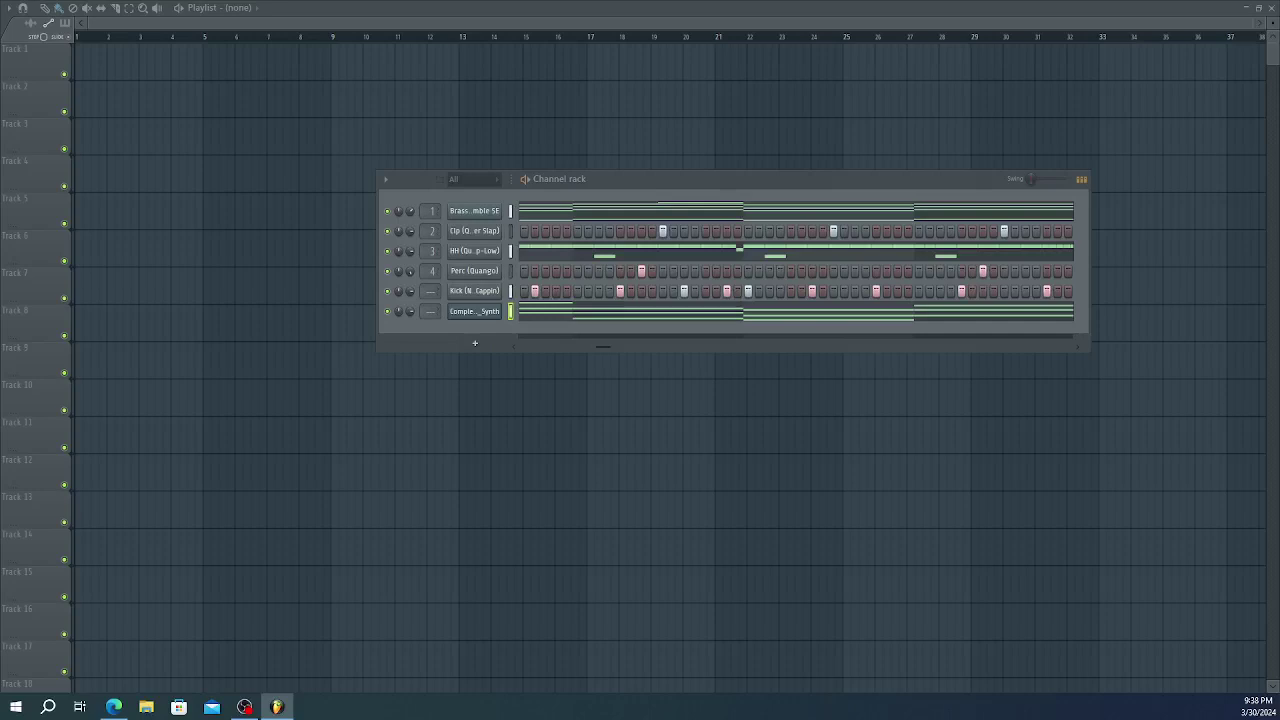
pyautogui.press('space')
pyautogui.press('space')
# - Load the Orchestra Hits preset onto the last channel and play the pattern
pyautogui.moveTo(1161, 113); pyautogui.dragTo(492, 318)
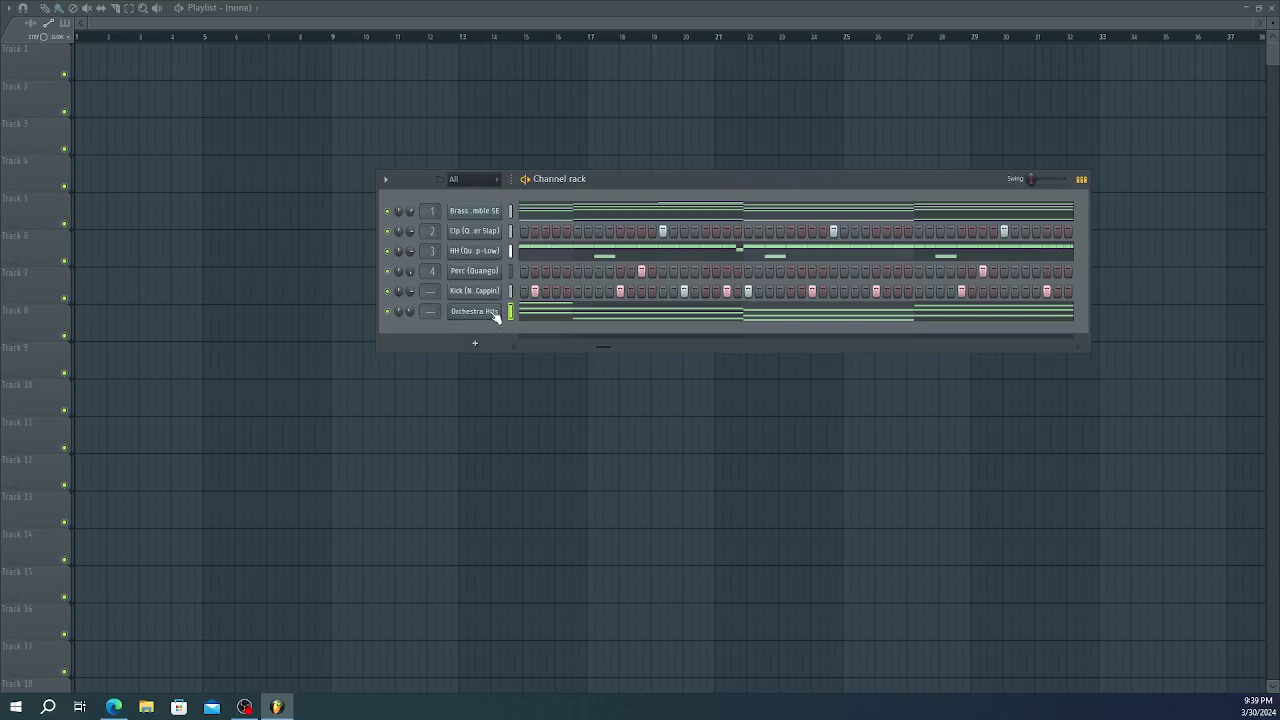
pyautogui.press('space')
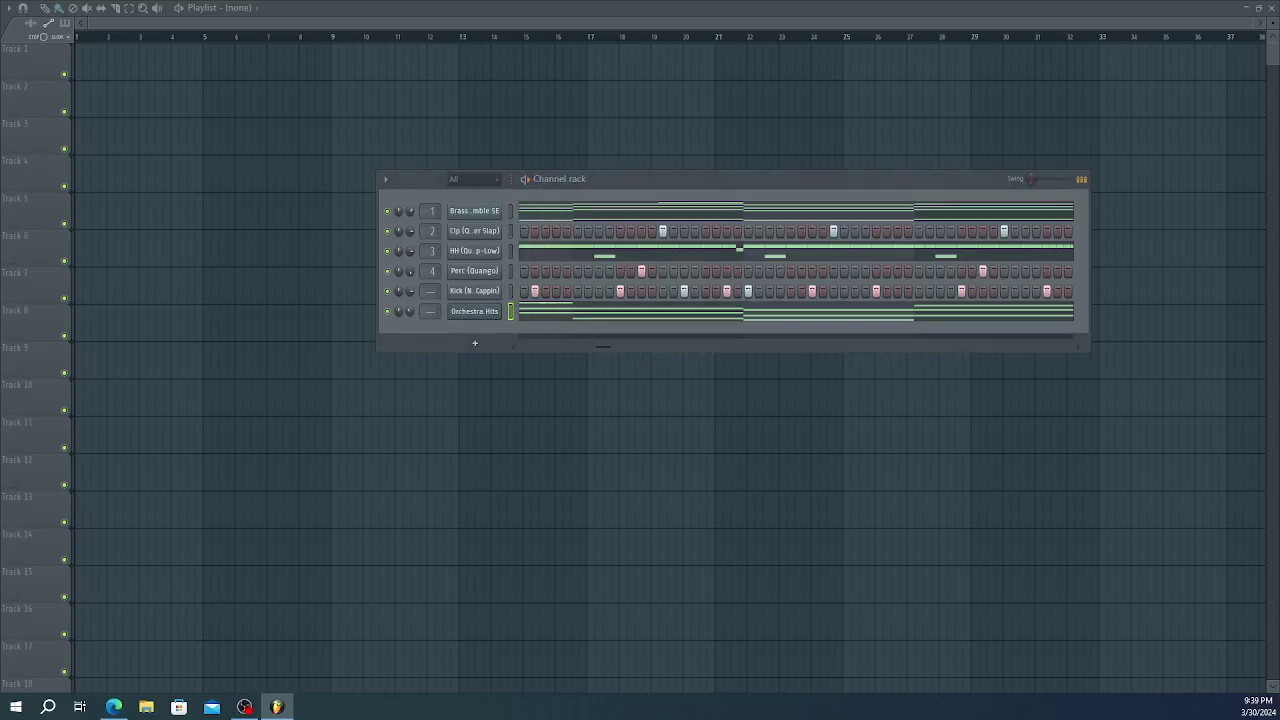
# - Open the Orchestra Hits notes in the piano roll and shorten the bar 1 chord to one beat
pyautogui.click(849, 309)
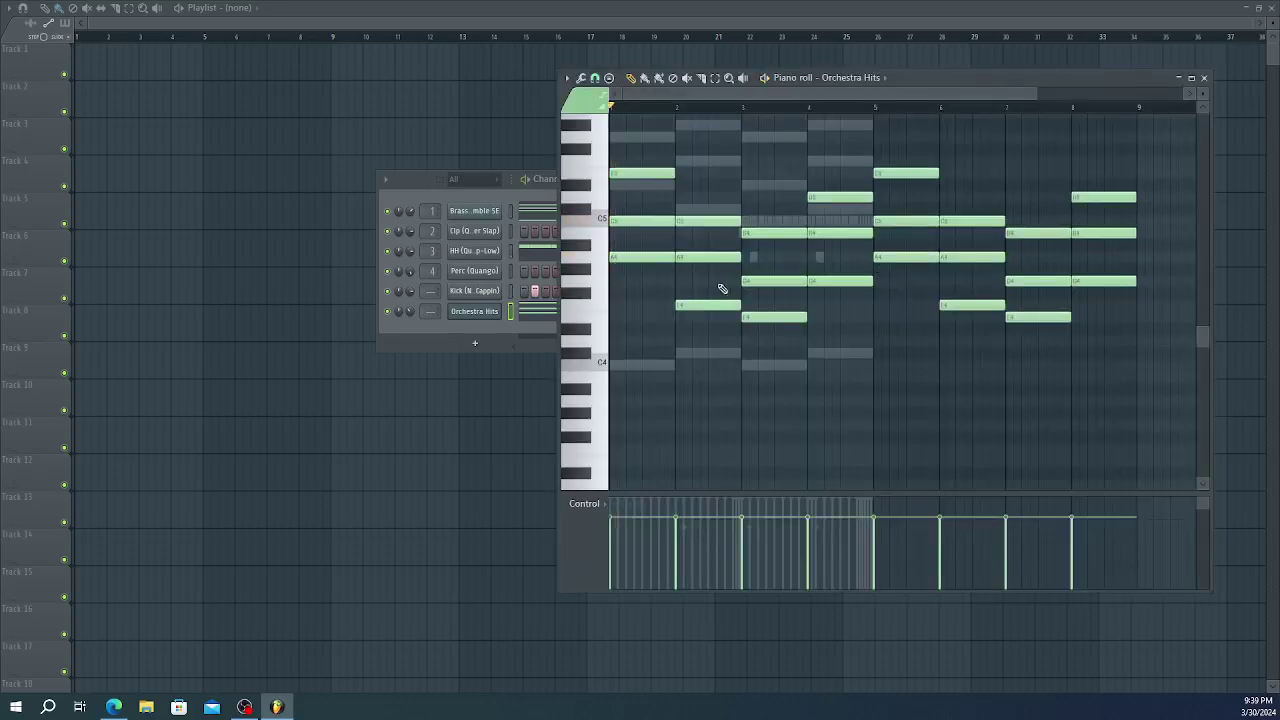
pyautogui.moveTo(632, 305); pyautogui.dragTo(641, 176)
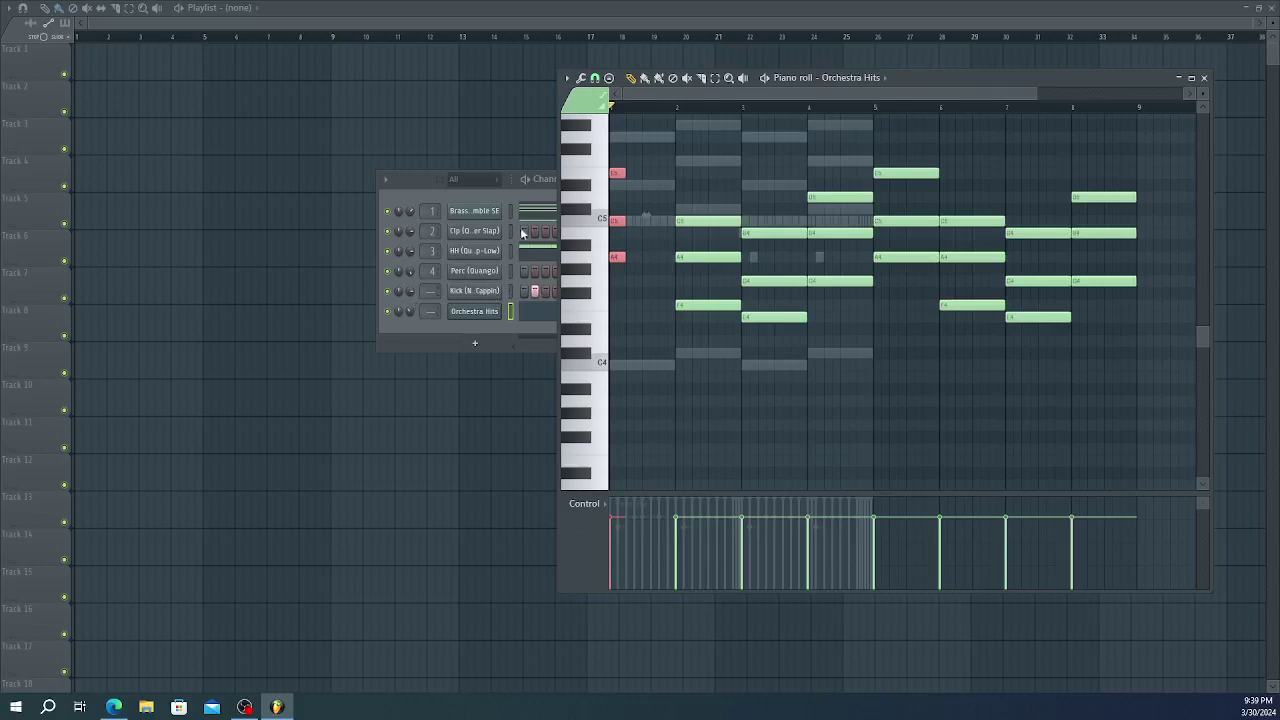
pyautogui.click(482, 216)
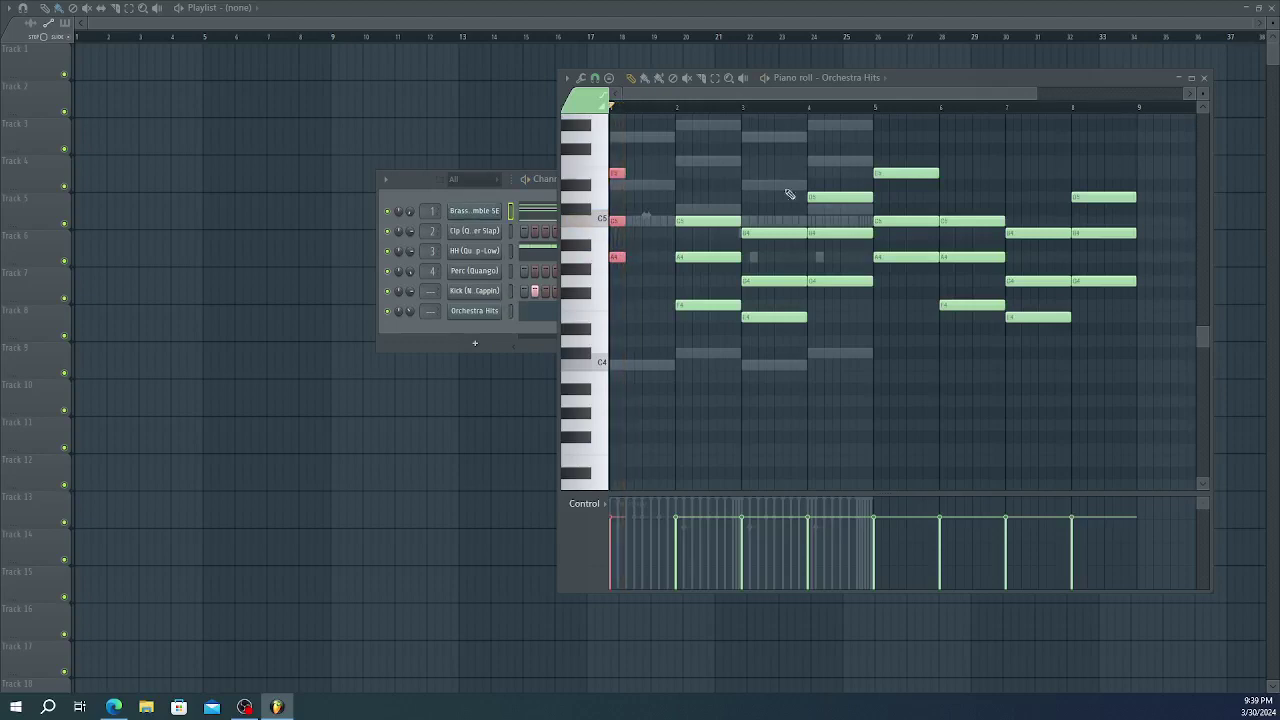
# - Add a second one-beat A4, C5 and E5 chord on the last beat of bar 1 and play the pattern
pyautogui.click(645, 174)
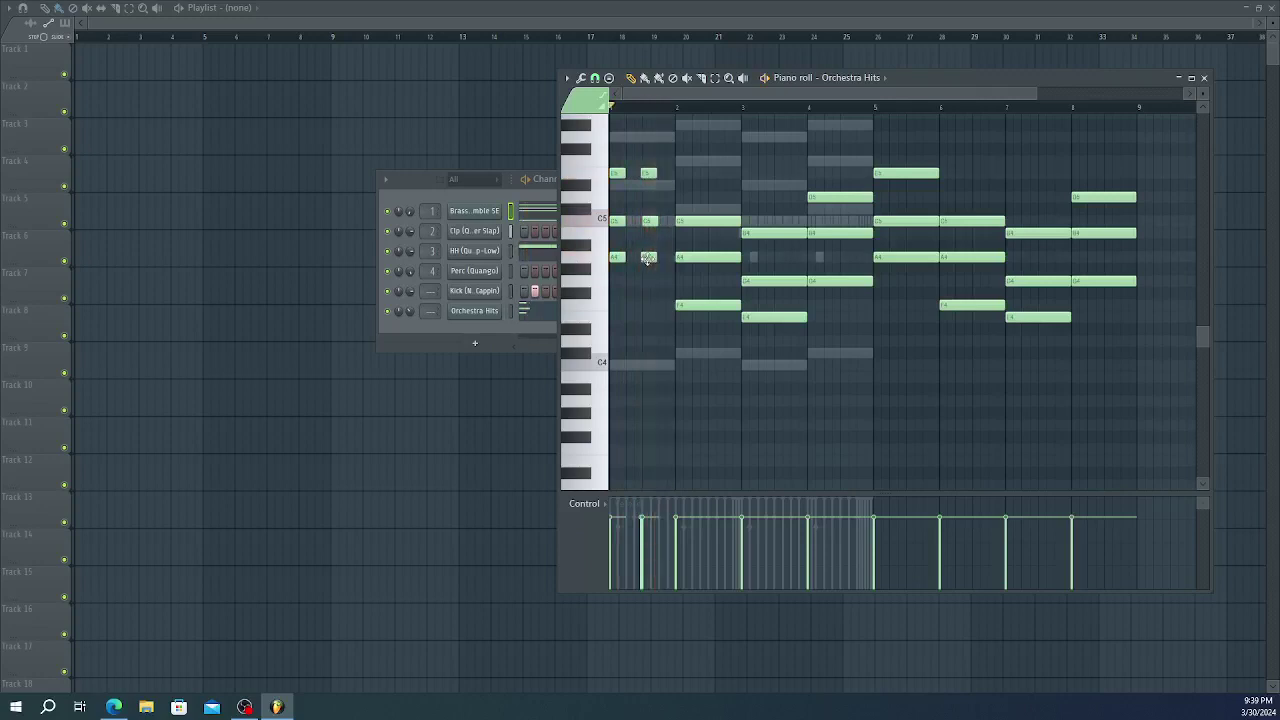
pyautogui.moveTo(647, 258); pyautogui.dragTo(665, 258)
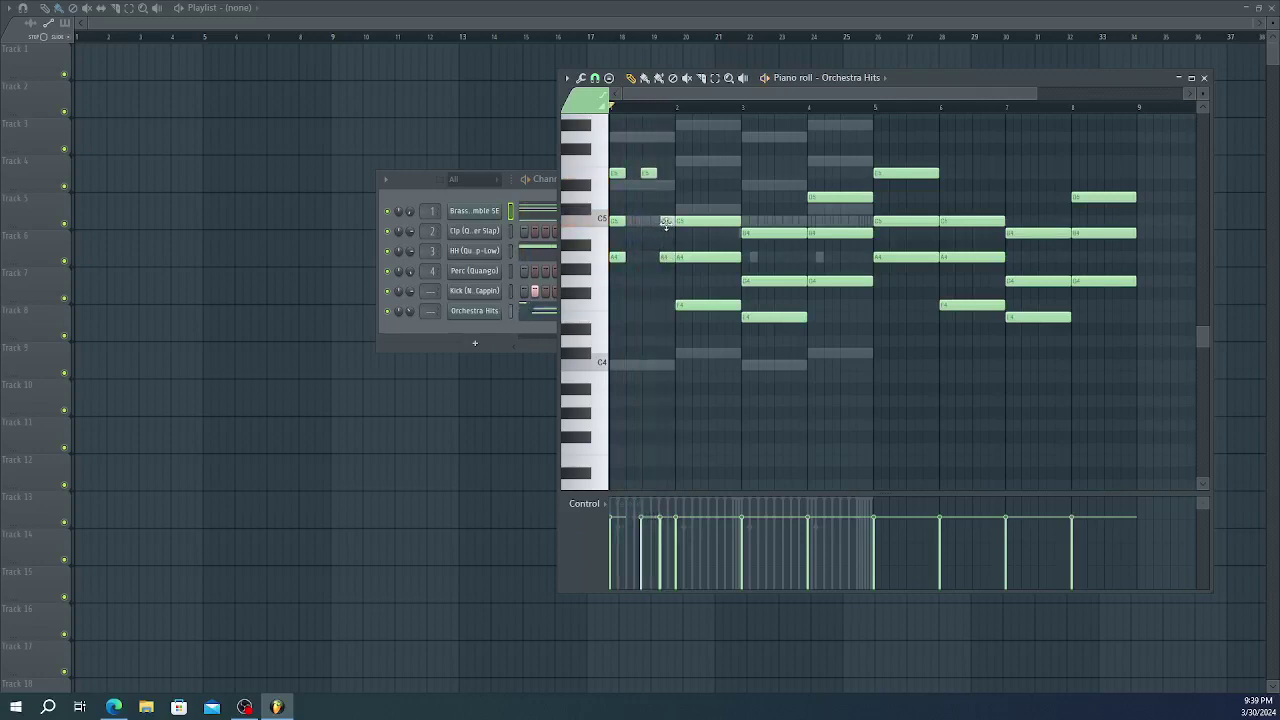
pyautogui.moveTo(648, 177); pyautogui.dragTo(668, 177)
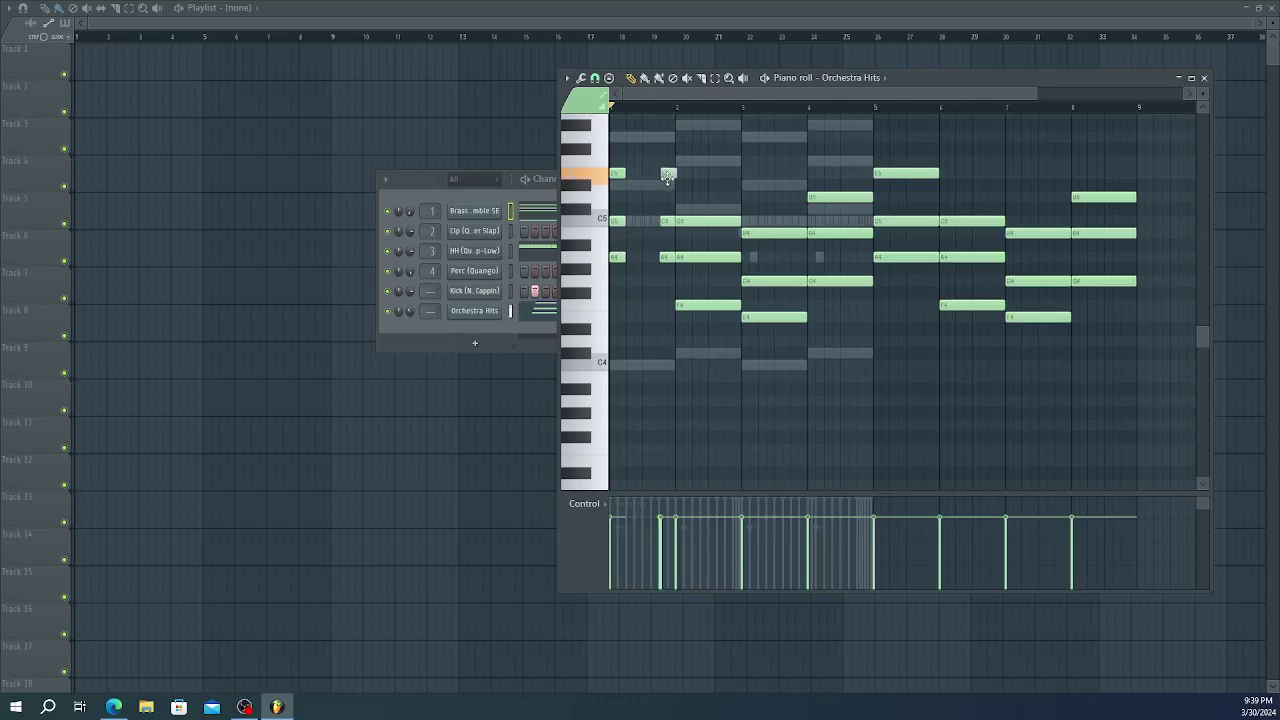
pyautogui.press('space')
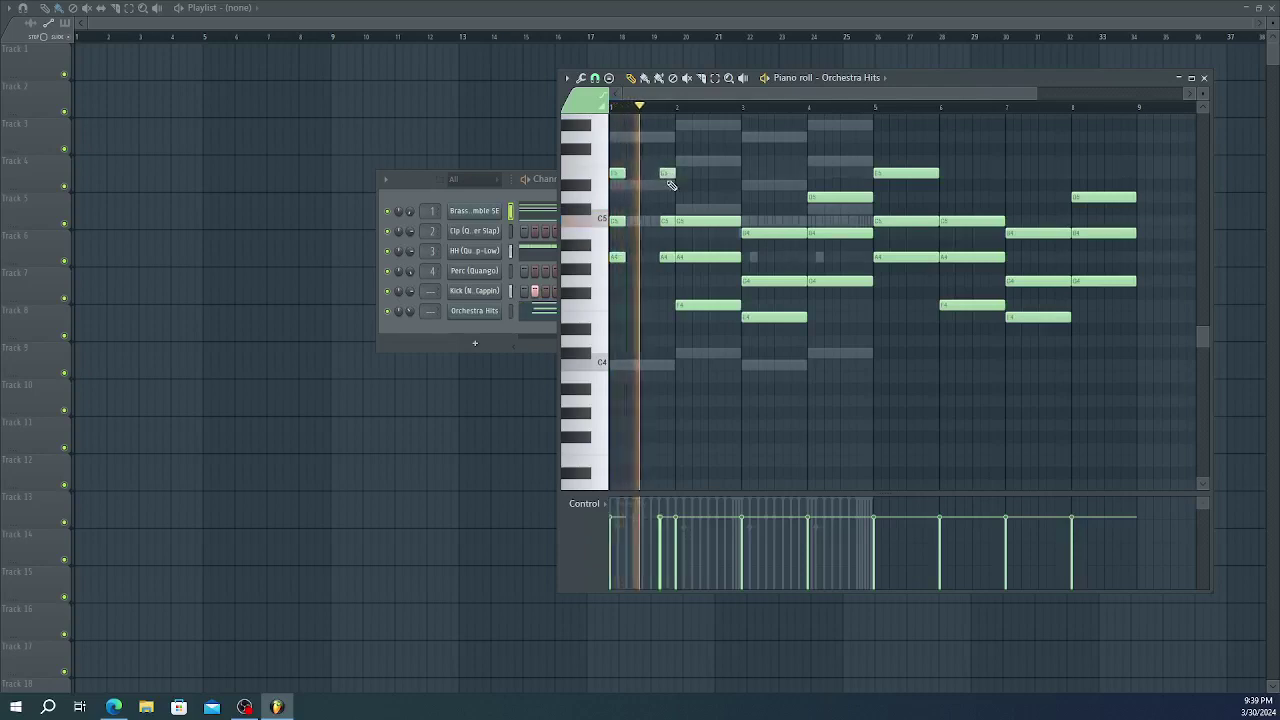
pyautogui.press('space')
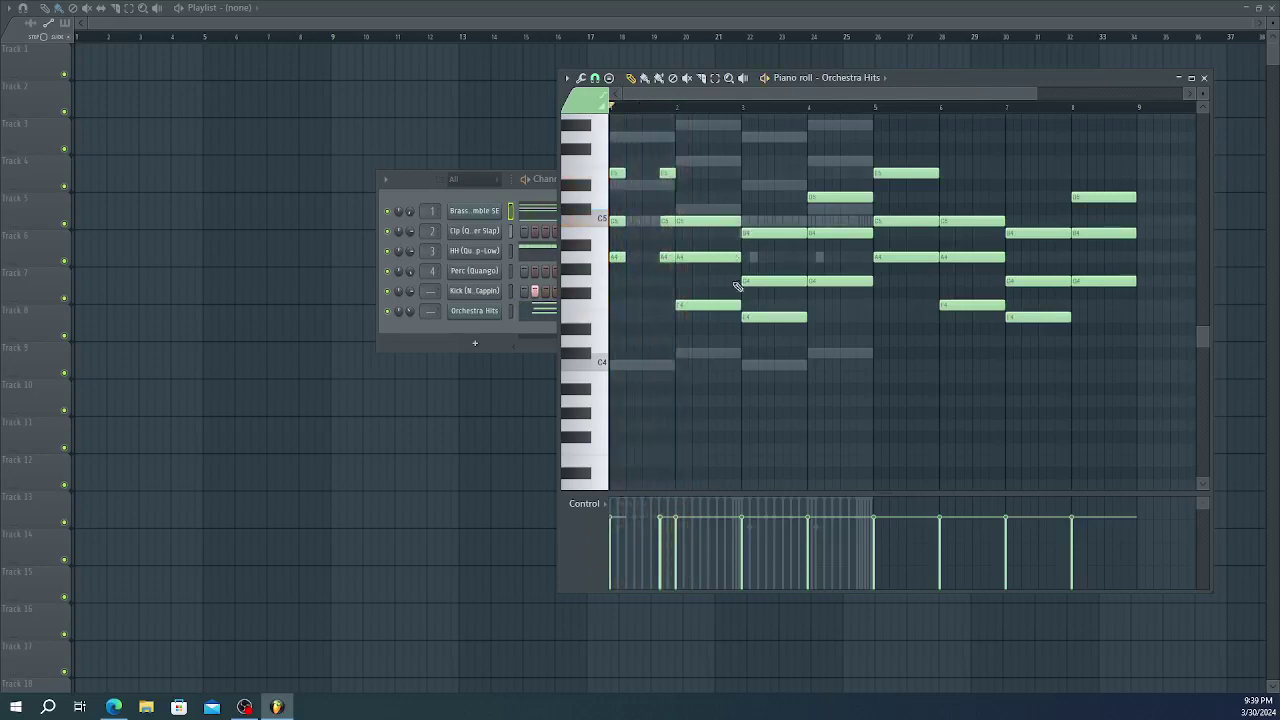
# - Shorten the F4, A4 and C5 chord in bar 2 to one beat and play the pattern
pyautogui.moveTo(673, 337); pyautogui.dragTo(681, 220)
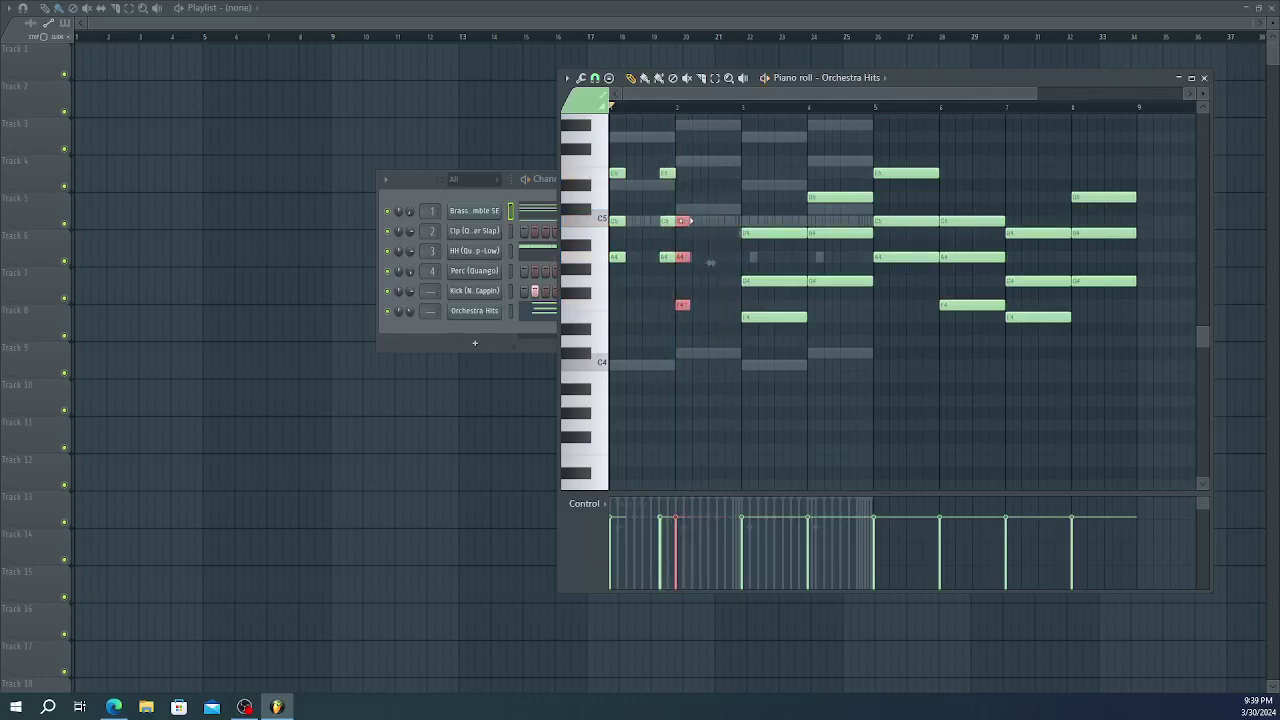
pyautogui.press('space')
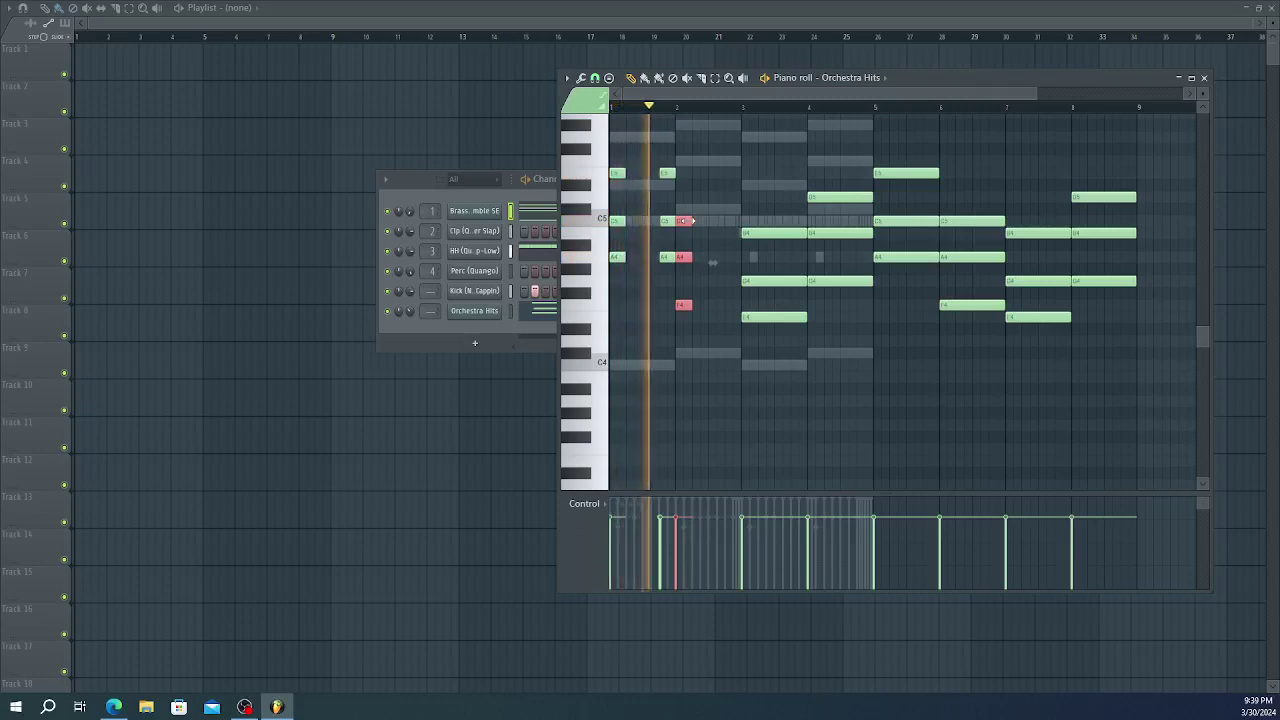
pyautogui.press('space')
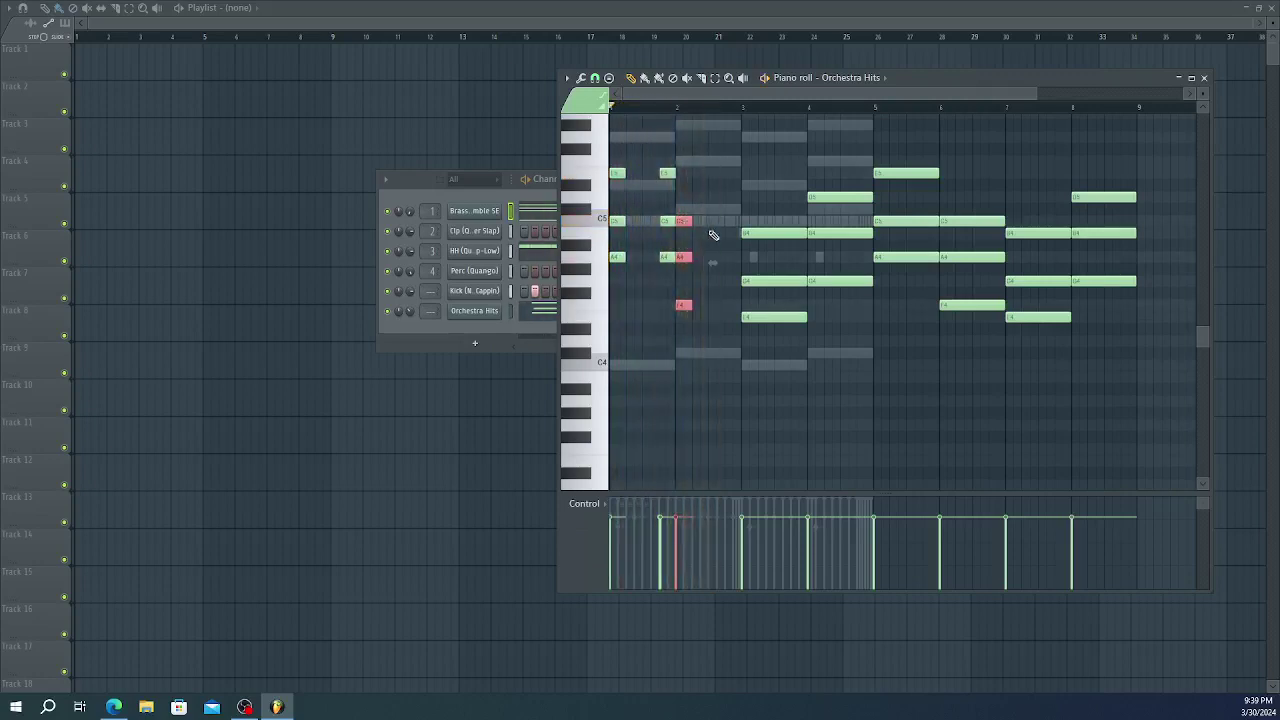
# - Add a second F4, A4 and C5 chord on the third beat of bar 2, line up its notes and play it
pyautogui.click(710, 223)
pyautogui.click(712, 258)
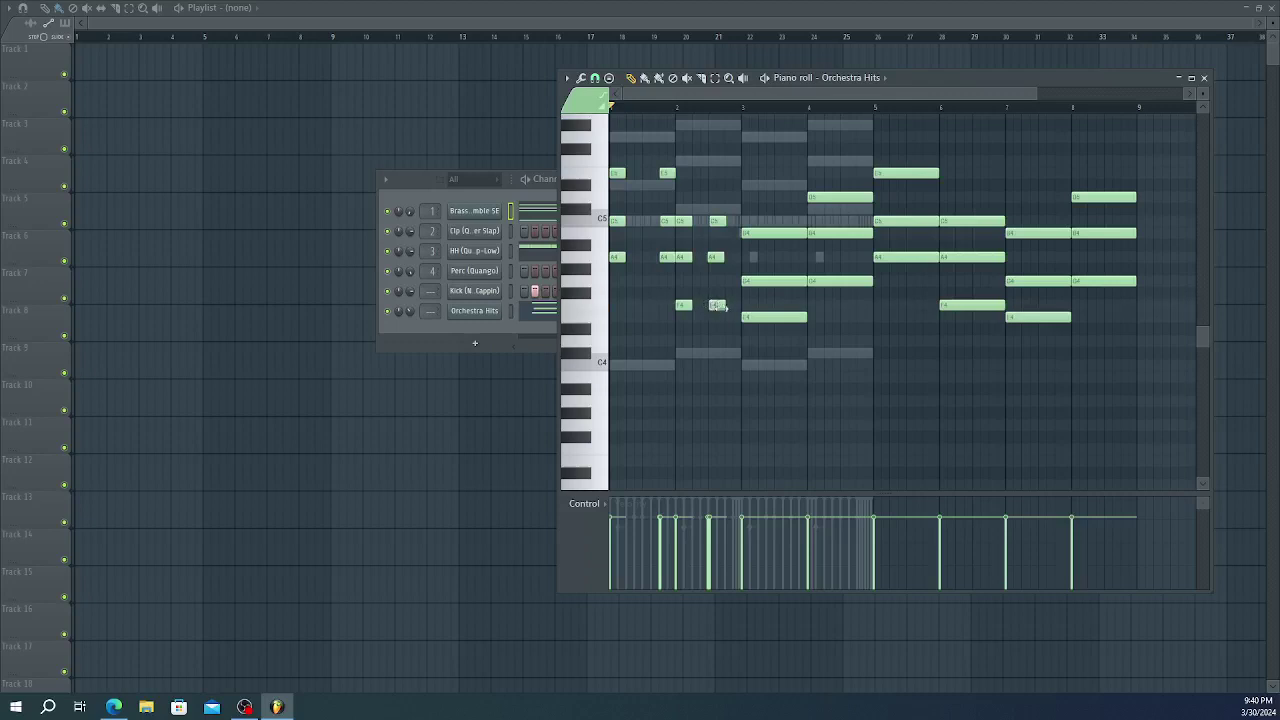
pyautogui.keyDown('ctrl'); pyautogui.scroll(5, 716, 305); pyautogui.keyUp('ctrl')
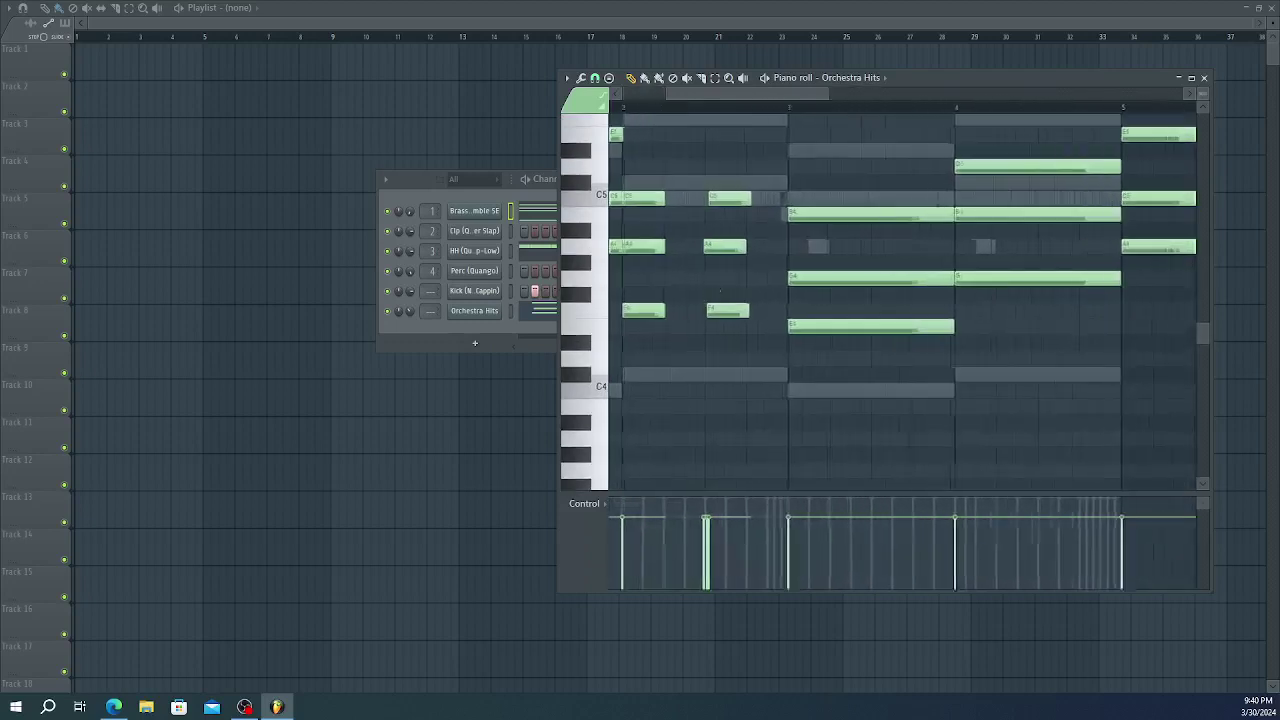
pyautogui.moveTo(723, 313); pyautogui.dragTo(719, 313)
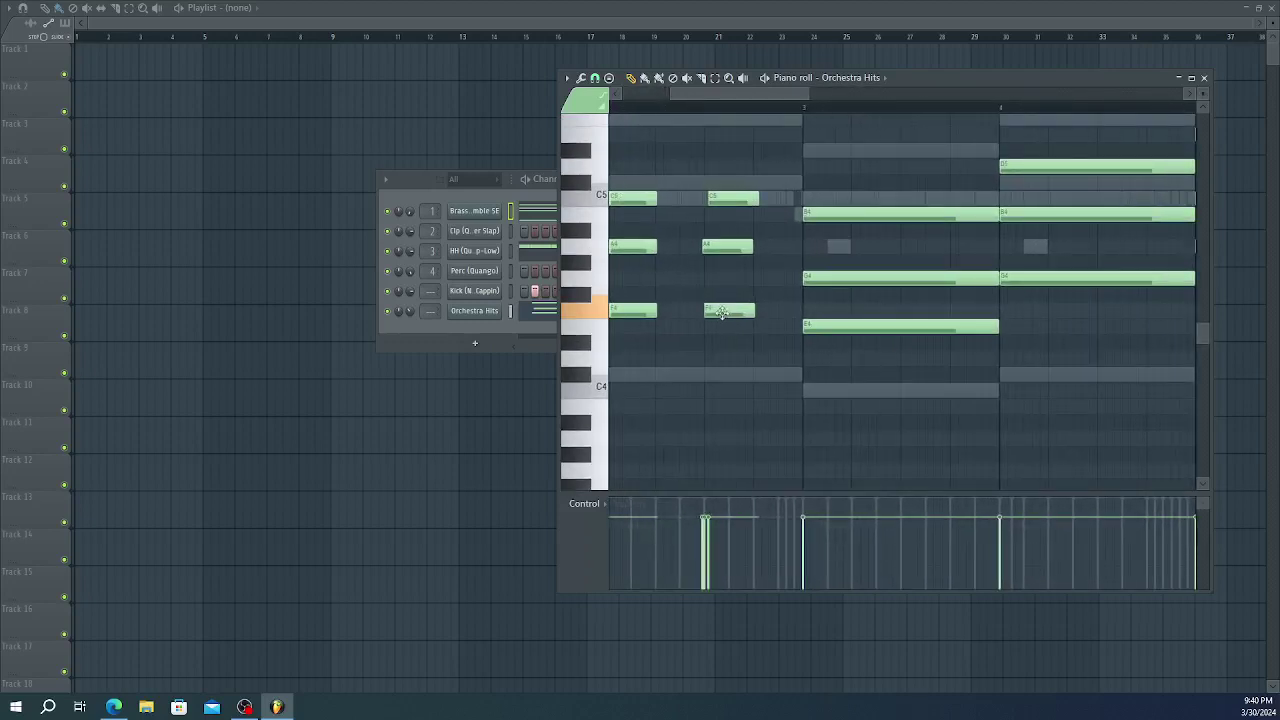
pyautogui.click(719, 250)
pyautogui.click(719, 245)
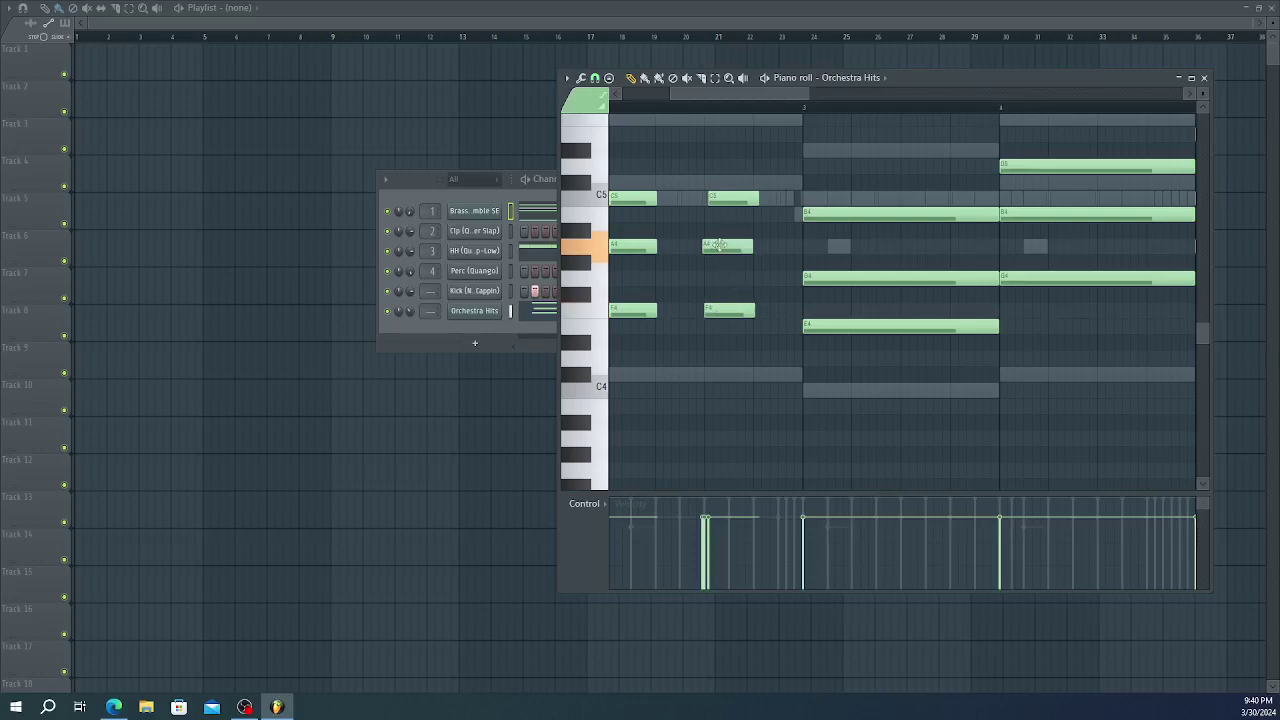
pyautogui.moveTo(719, 245); pyautogui.dragTo(717, 204)
pyautogui.press('space')
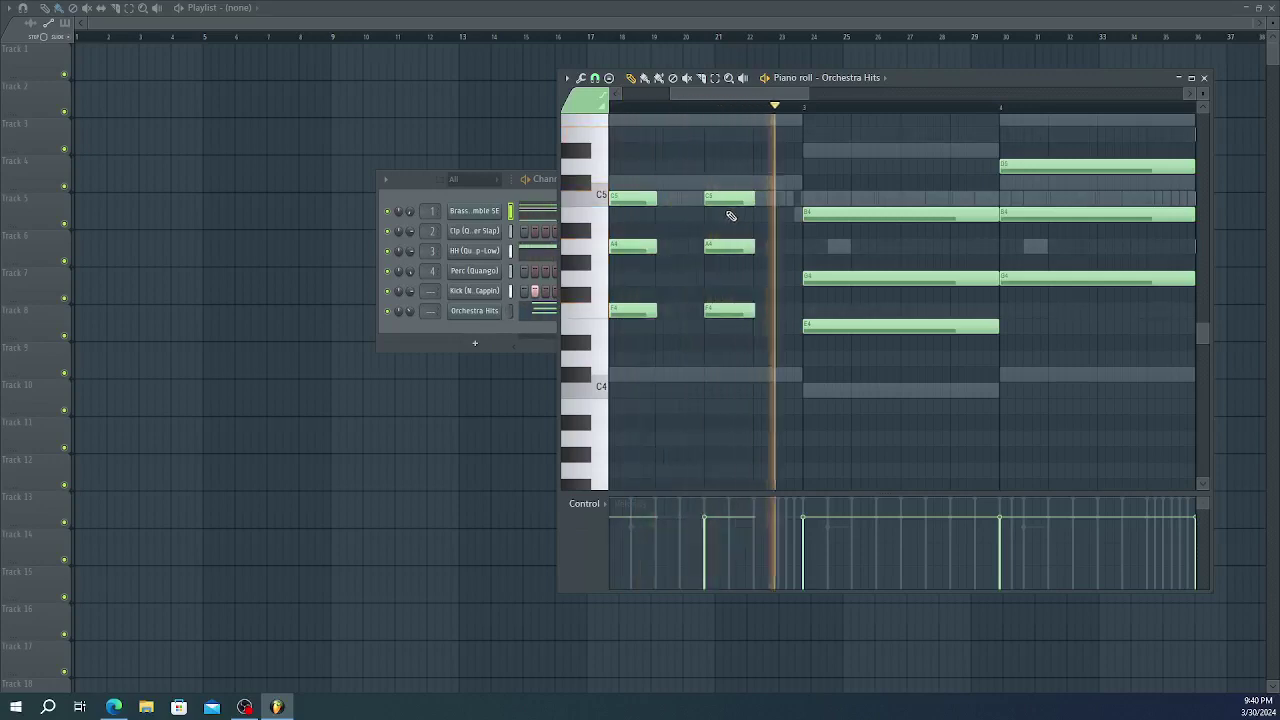
pyautogui.press('space')
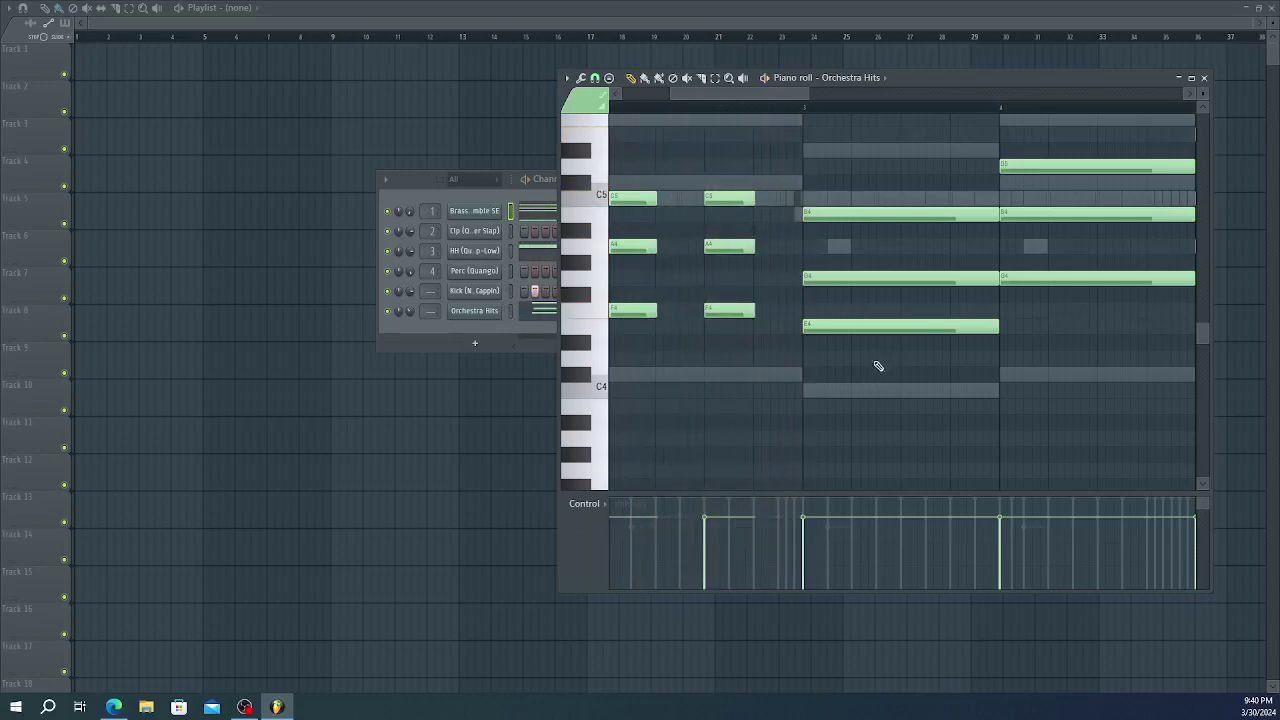
# - Move the opening bar 2 chord to about the second beat, delete the third-beat chord and play the pattern
pyautogui.moveTo(878, 366); pyautogui.dragTo(909, 196)
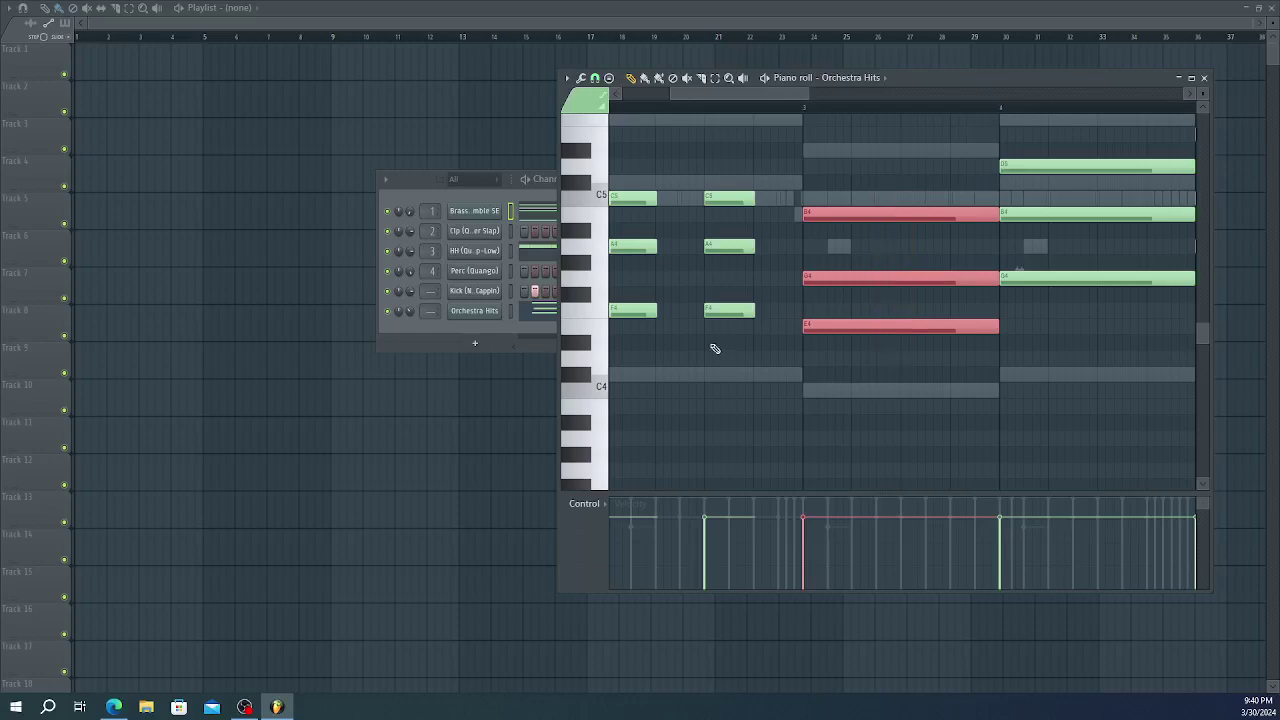
pyautogui.moveTo(715, 348); pyautogui.dragTo(740, 193)
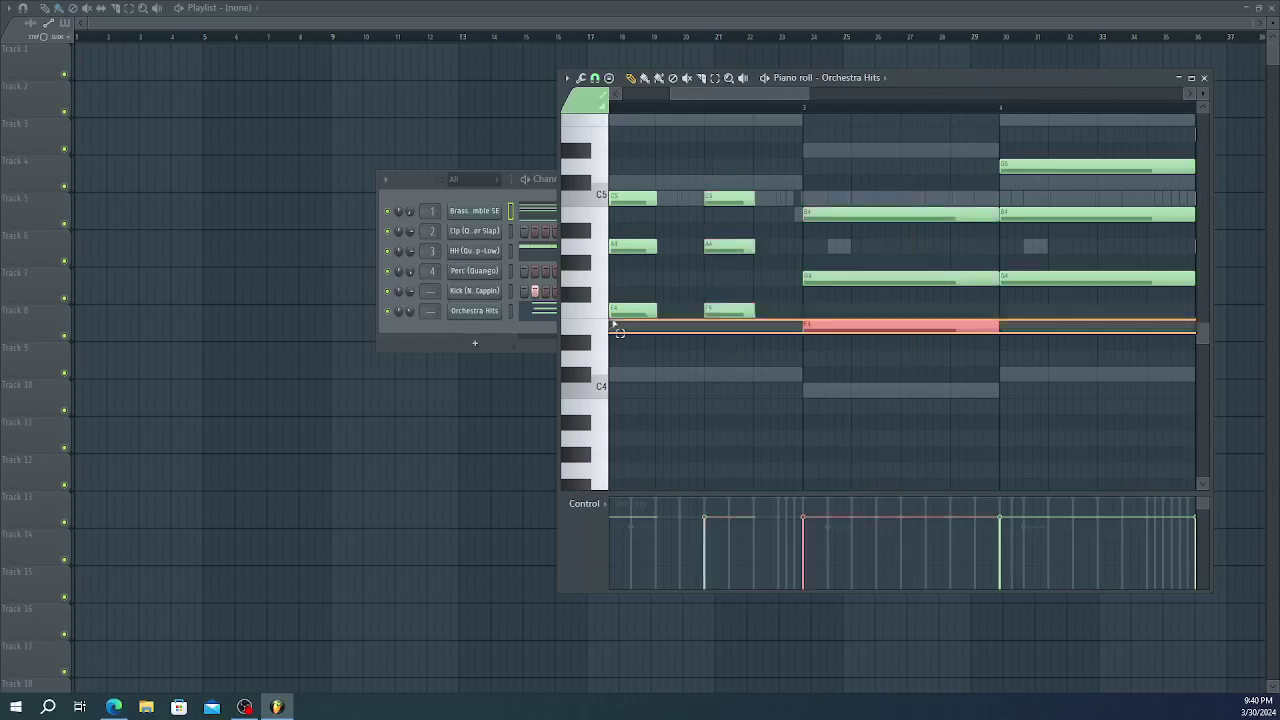
pyautogui.moveTo(615, 334); pyautogui.dragTo(682, 204)
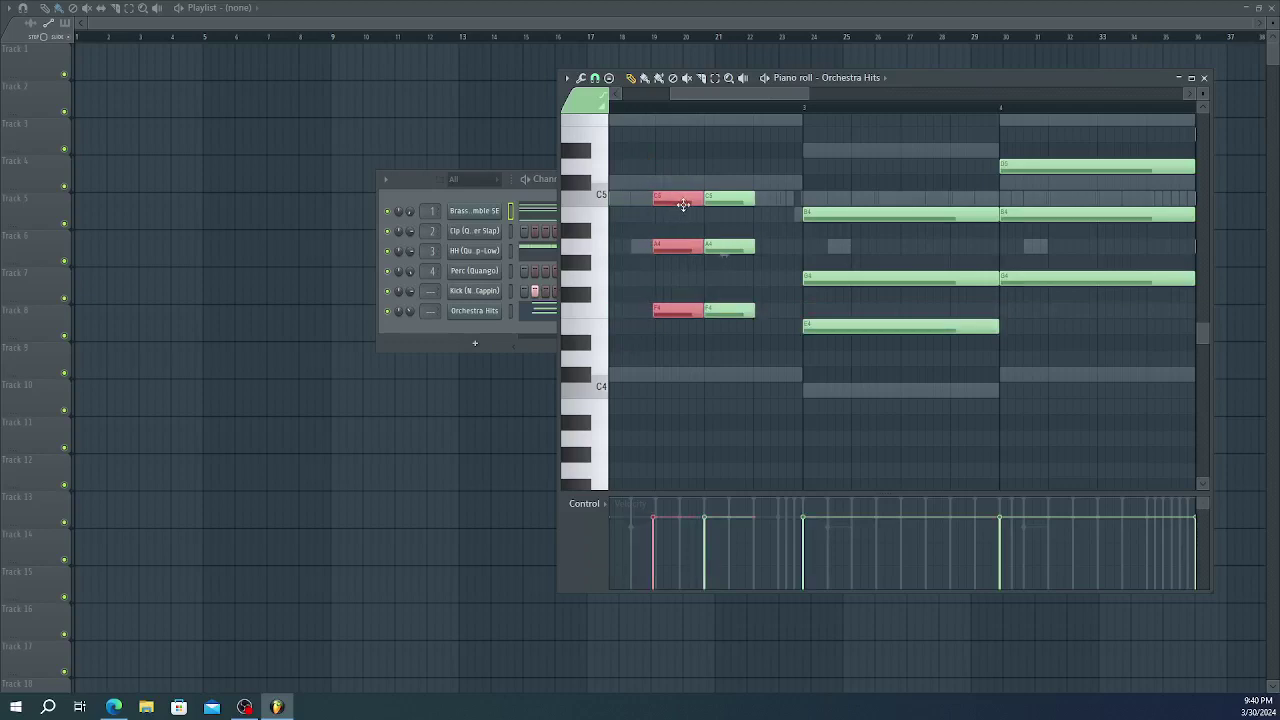
pyautogui.rightClick(720, 203)
pyautogui.rightClick(725, 246)
pyautogui.rightClick(728, 309)
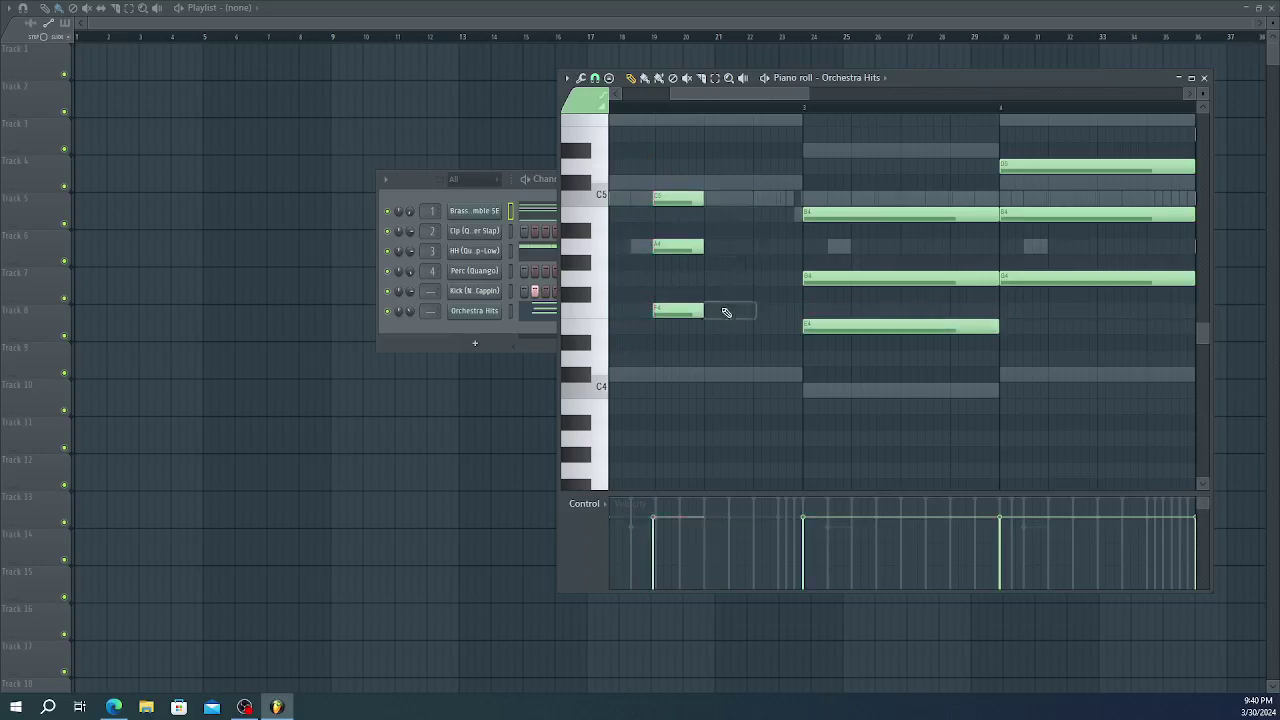
pyautogui.press('space')
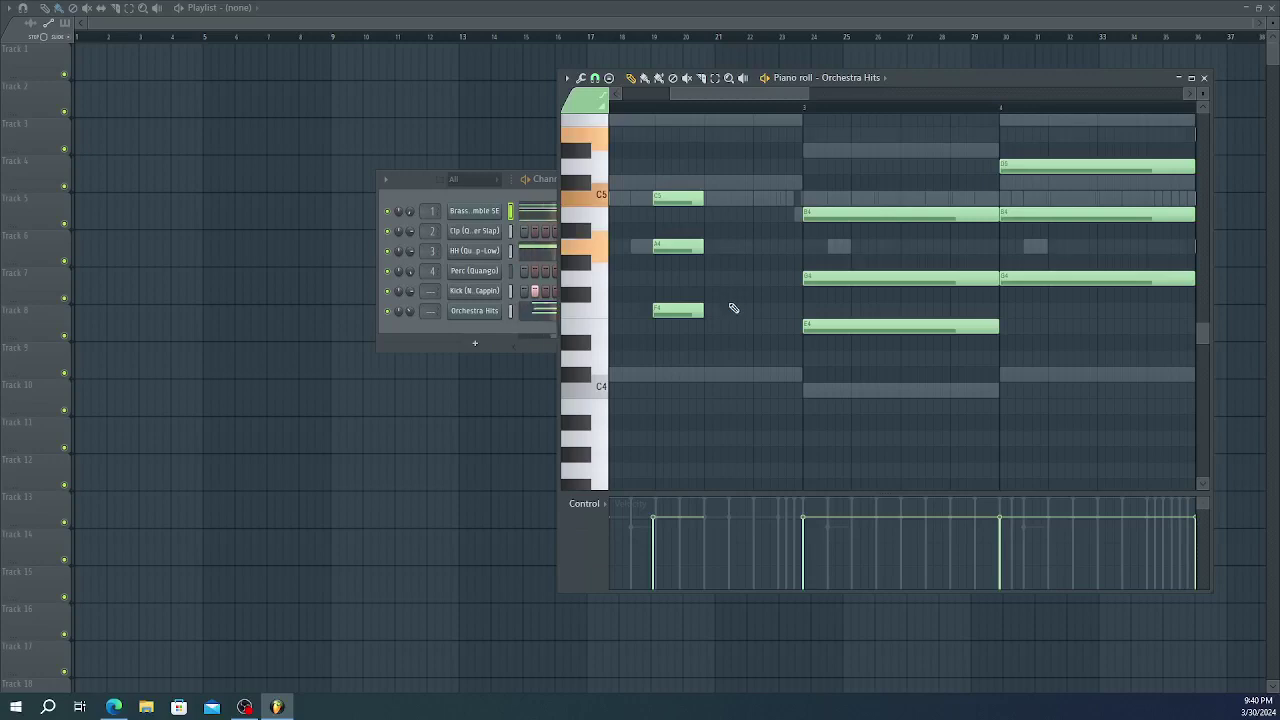
pyautogui.press('space')
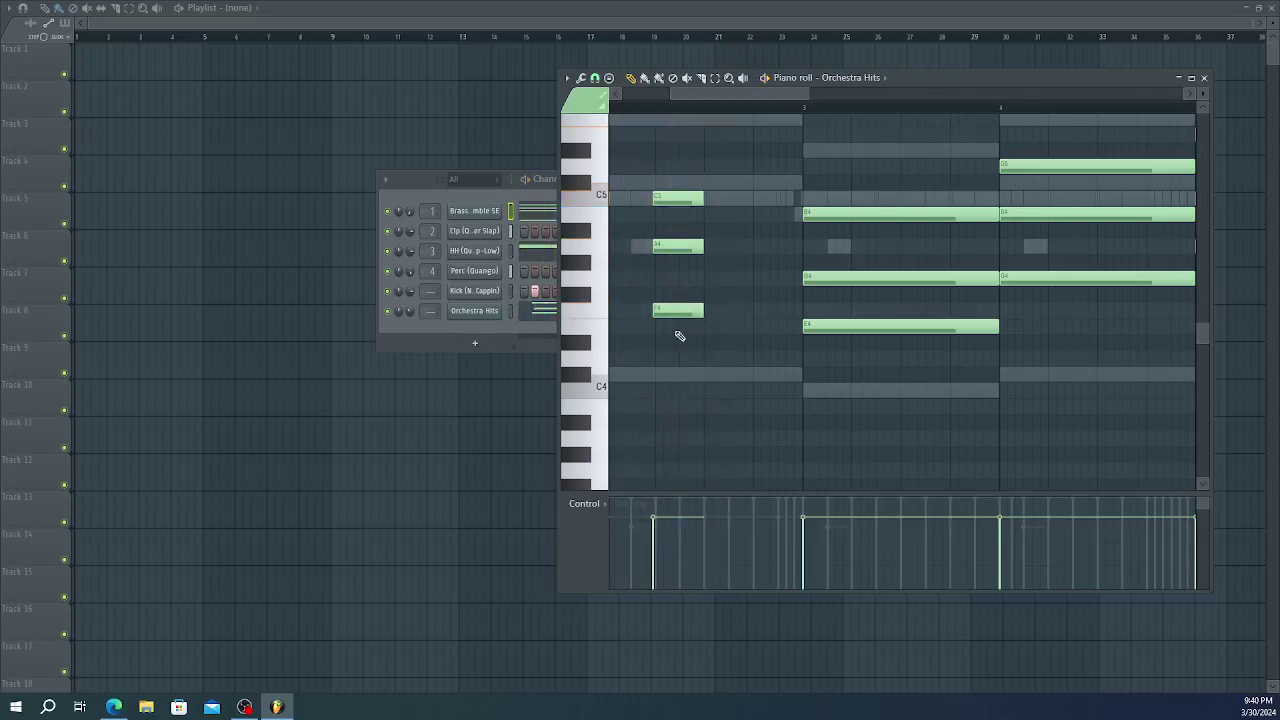
# - Nudge the remaining bar 2 chord onto the second beat and play the pattern
pyautogui.moveTo(679, 336); pyautogui.dragTo(681, 201)
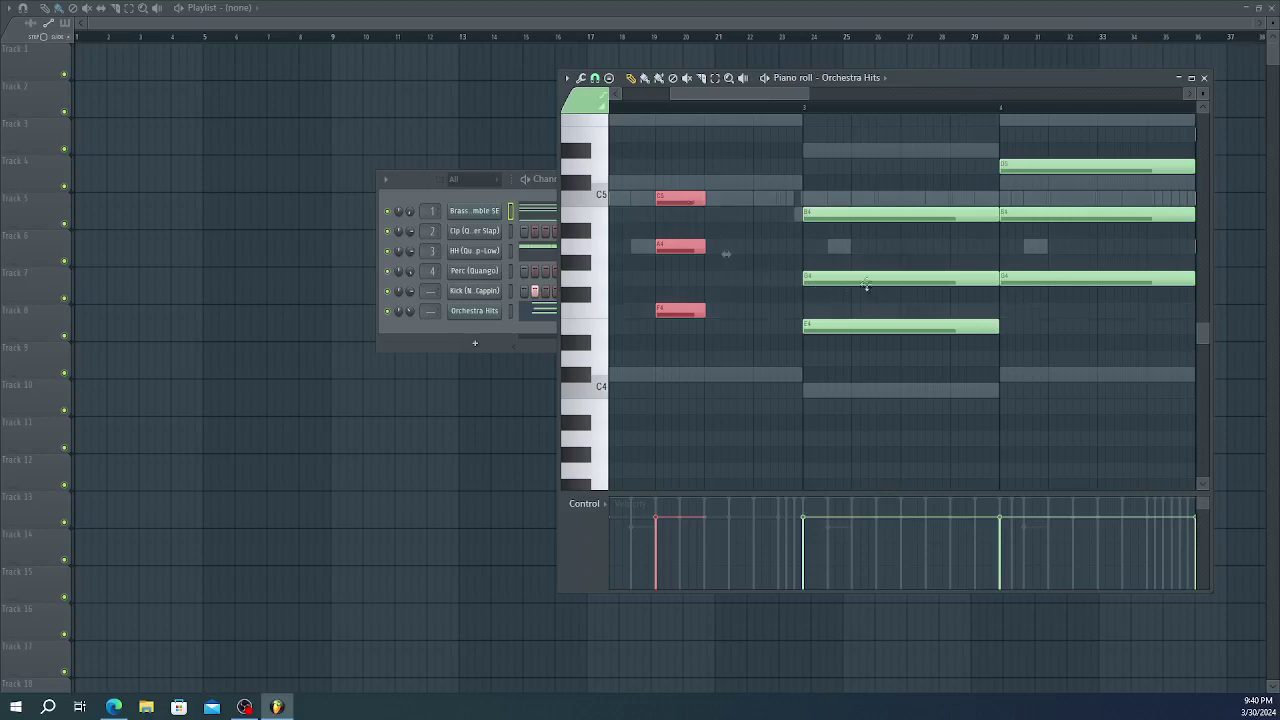
pyautogui.press('space')
pyautogui.press('space')
pyautogui.press('space')
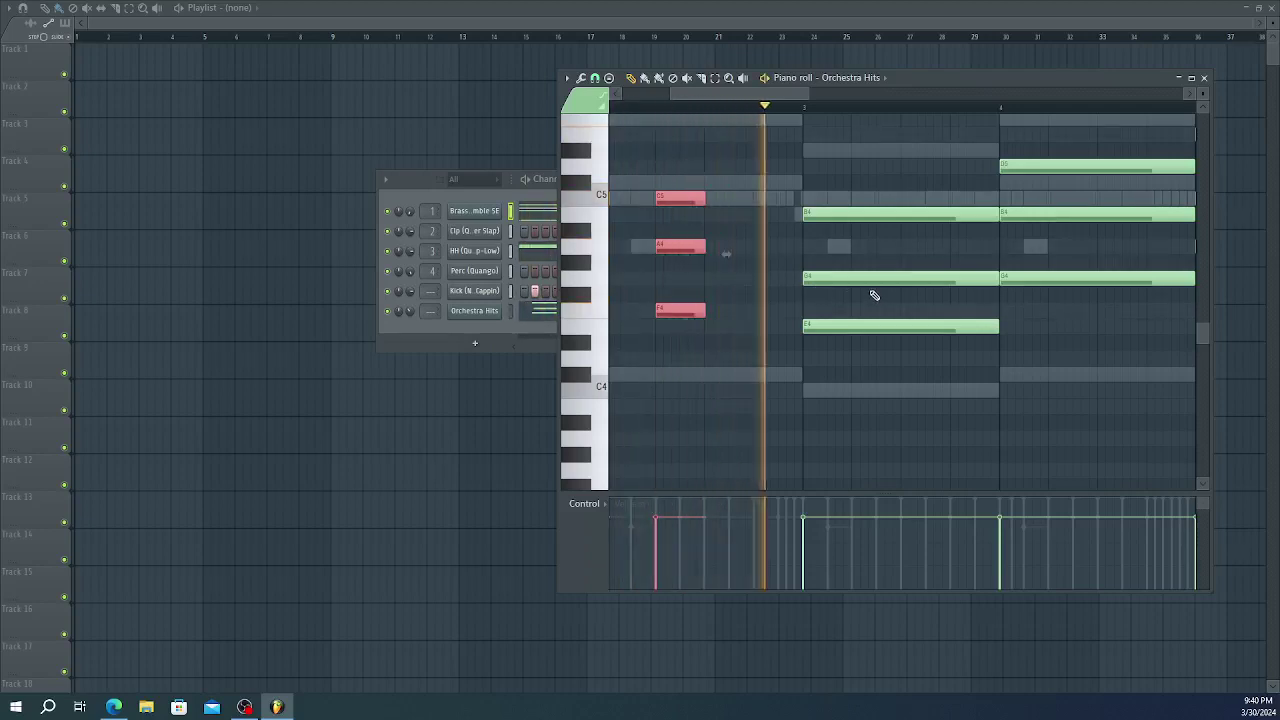
pyautogui.press('space')
# - Shorten the E4, G4 and B4 chord in bar 3 to one beat and play the pattern
pyautogui.moveTo(891, 363); pyautogui.dragTo(893, 198)
pyautogui.moveTo(995, 215); pyautogui.dragTo(822, 217)
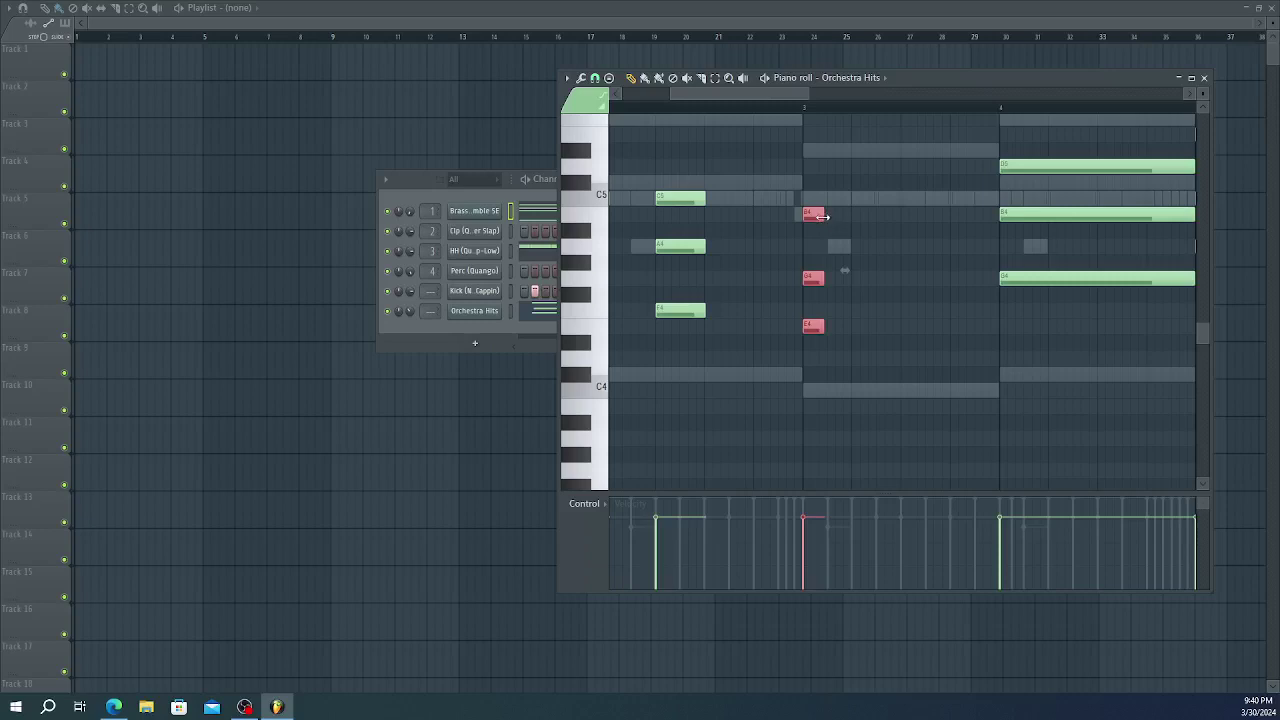
pyautogui.click(824, 217)
pyautogui.moveTo(830, 217); pyautogui.dragTo(850, 219)
pyautogui.press('space')
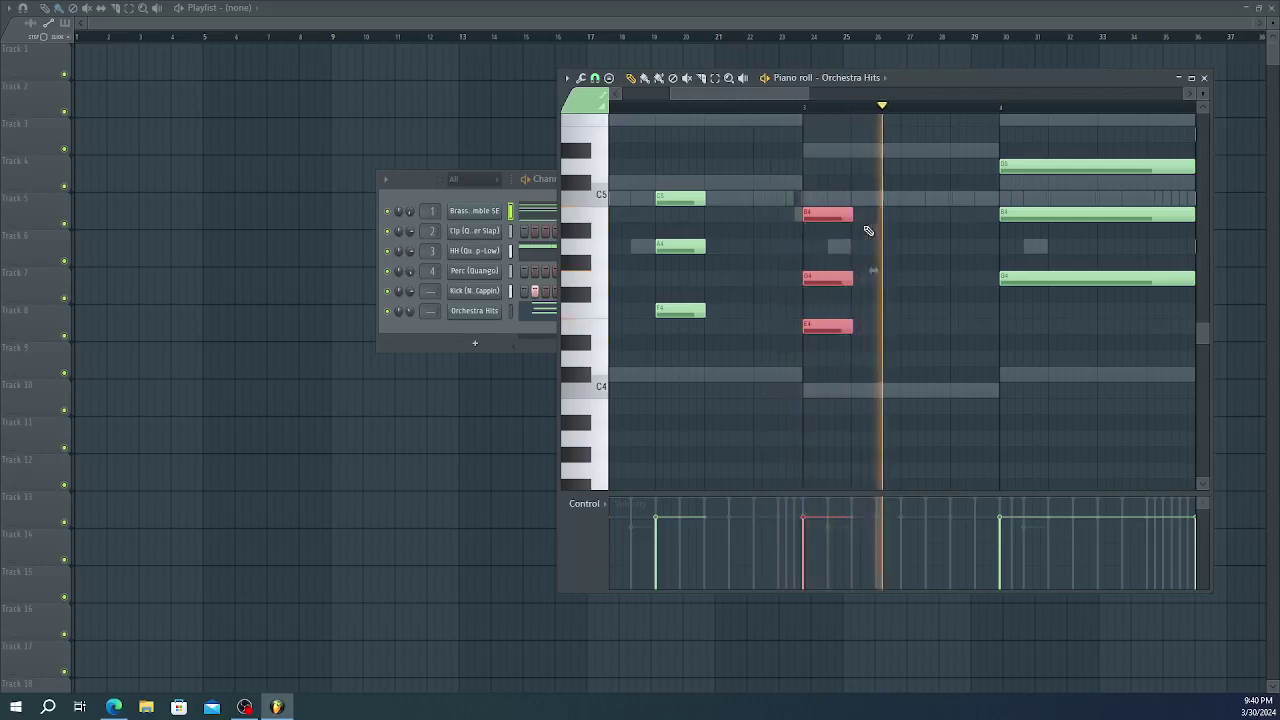
pyautogui.press('space')
# - Add a second E4, G4 and B4 chord on the third beat of bar 3 and play the pattern
pyautogui.click(906, 202)
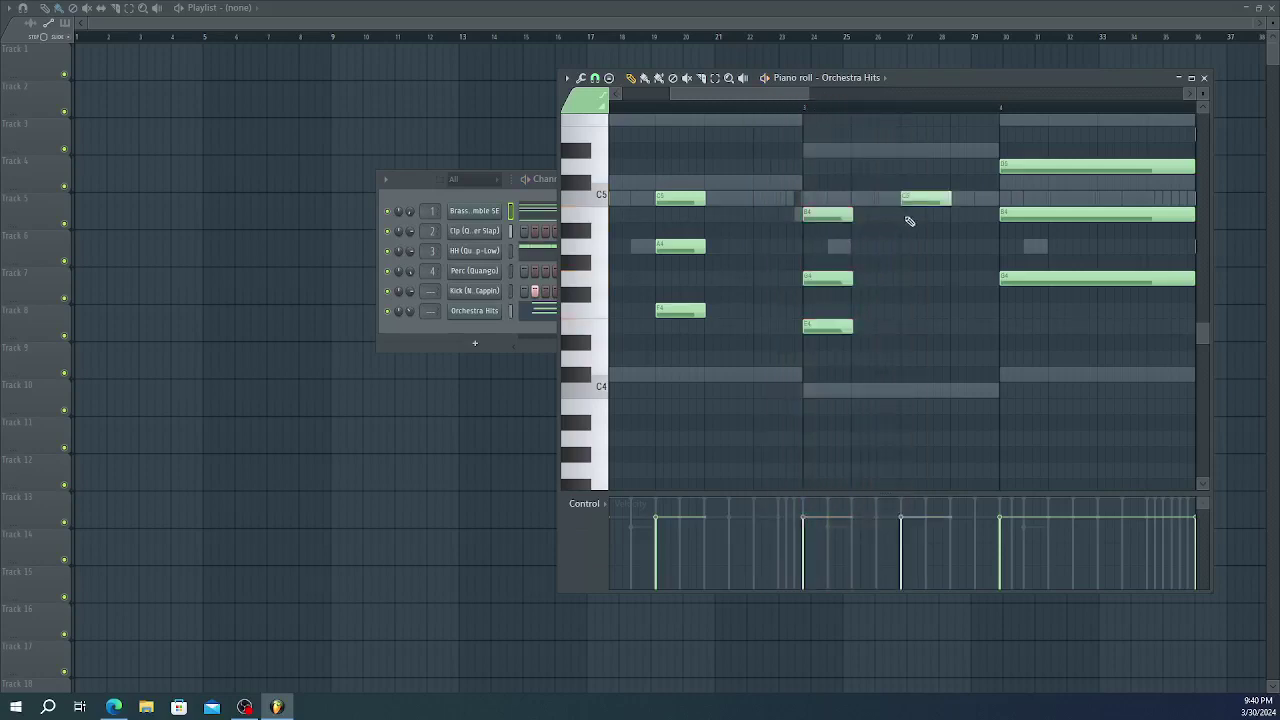
pyautogui.moveTo(908, 204); pyautogui.dragTo(908, 221)
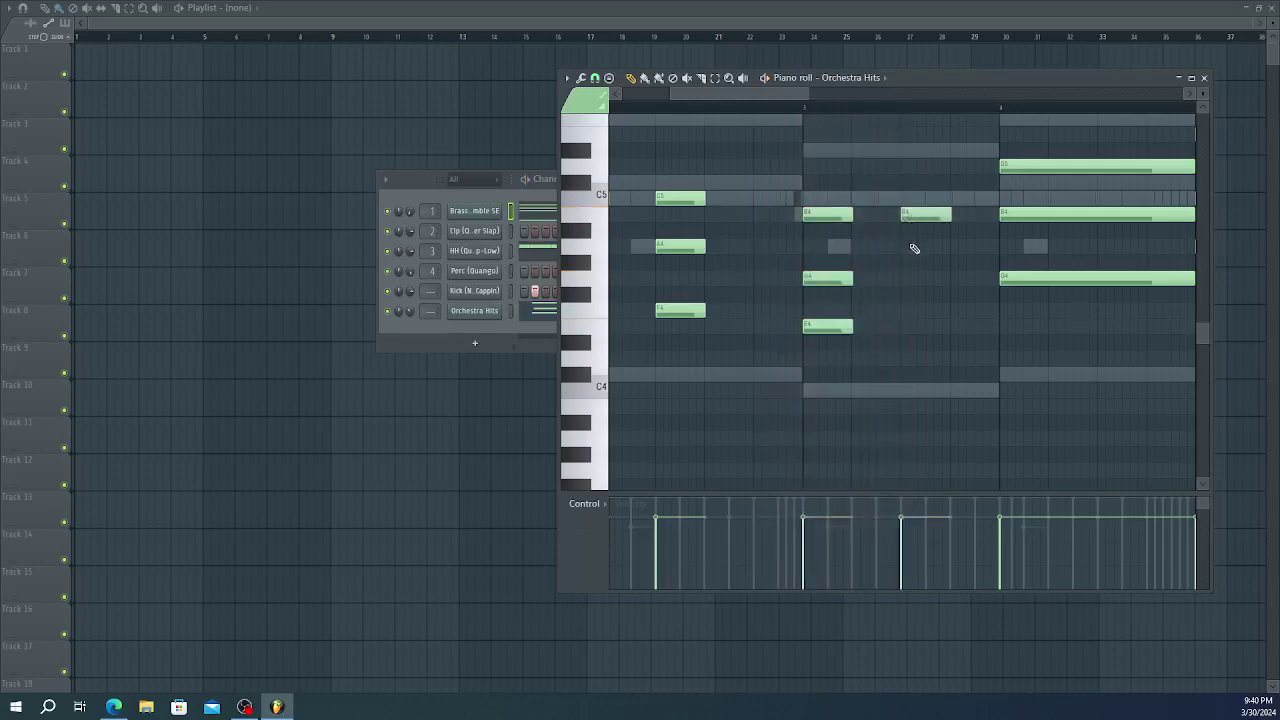
pyautogui.click(905, 282)
pyautogui.click(903, 325)
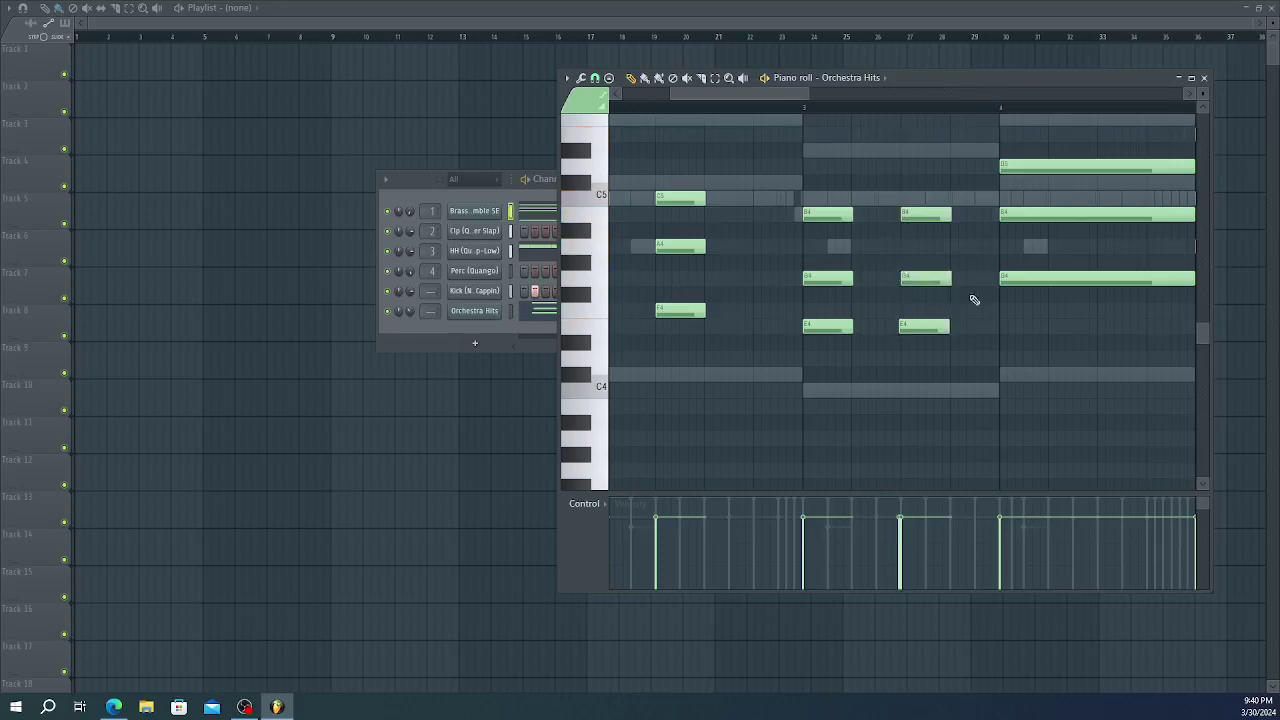
pyautogui.press('space')
pyautogui.scroll(-2, 970, 300)
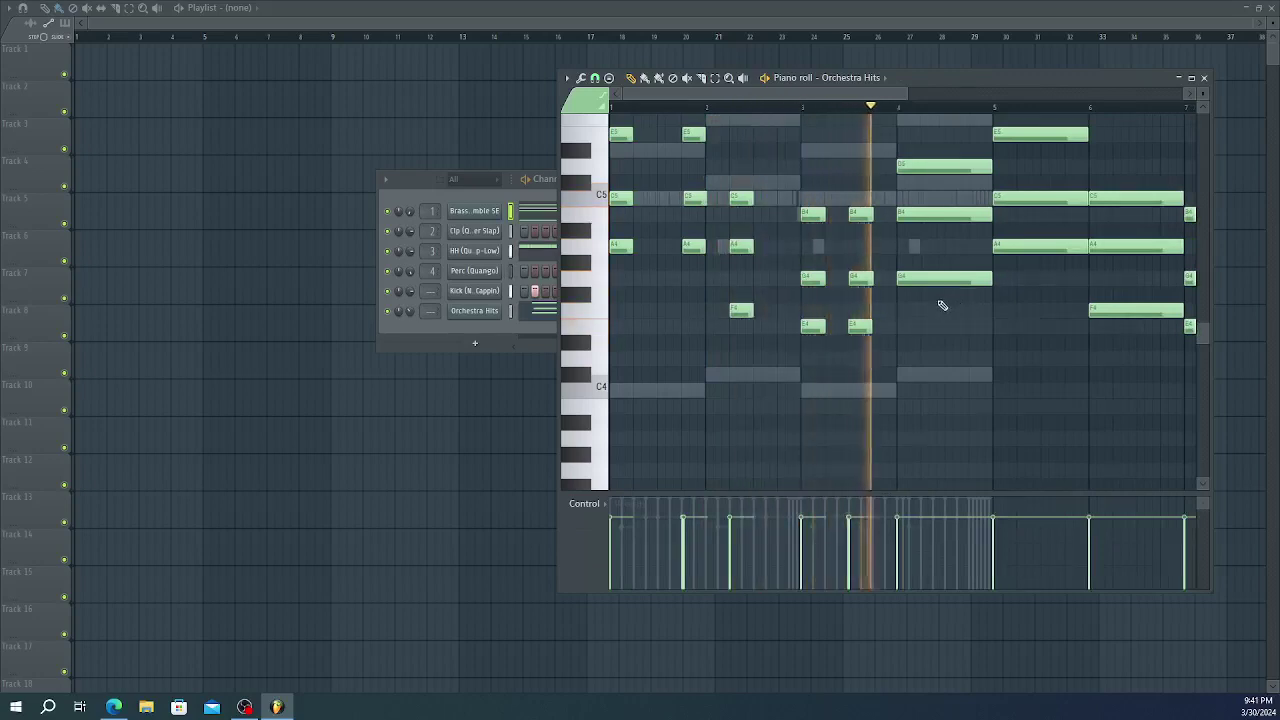
pyautogui.press('space')
# - Move the second bar 3 chord to the last beat of the bar and play the pattern
pyautogui.moveTo(858, 342)
pyautogui.mouseDown()
pyautogui.moveTo(860, 206)
pyautogui.moveTo(882, 219)
pyautogui.mouseUp()
pyautogui.press('space')
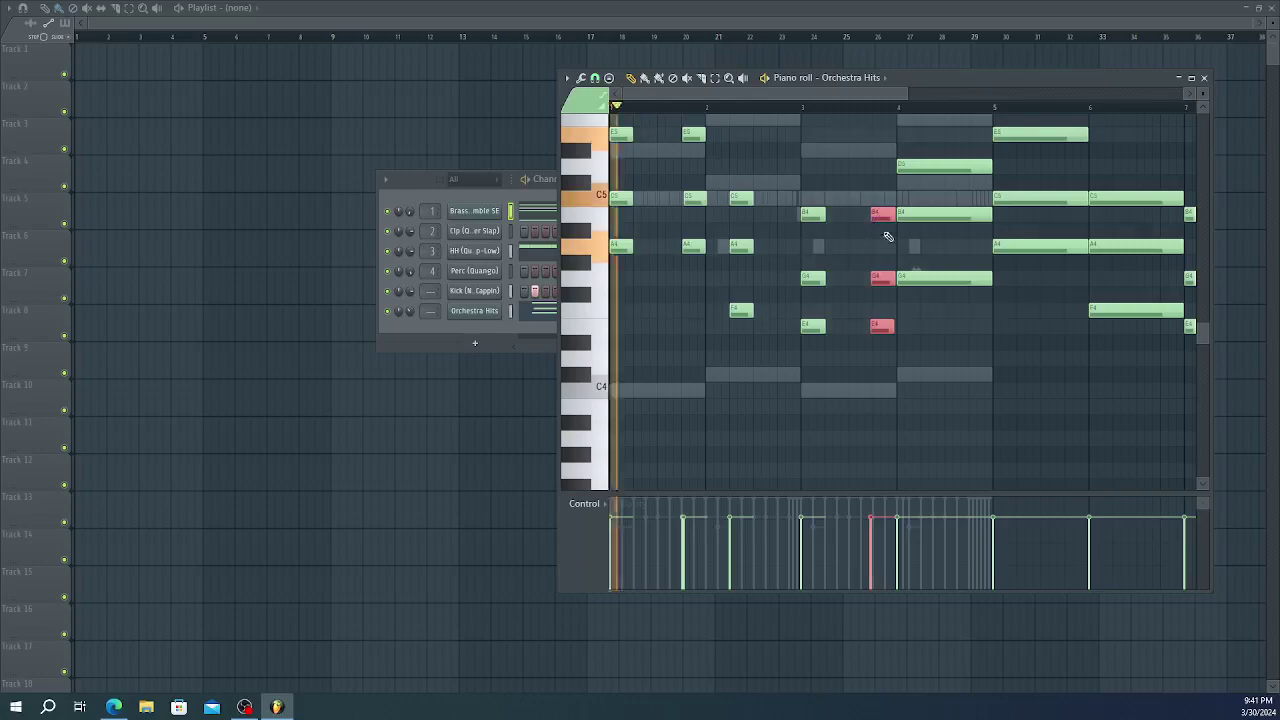
pyautogui.press('Tab')
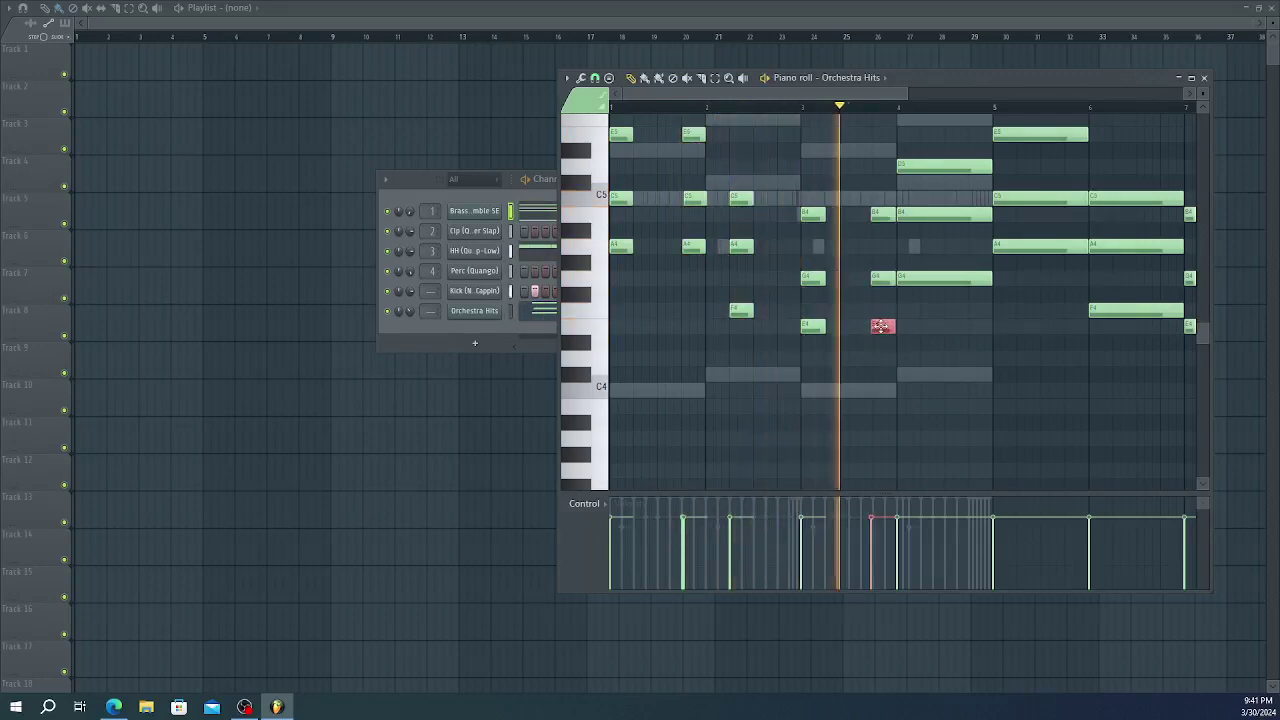
# - Shorten the G4, B4 and D5 chord in bar 4 to one beat and copy it to the bar's last beat
pyautogui.moveTo(881, 326); pyautogui.dragTo(920, 169)
pyautogui.press('space')
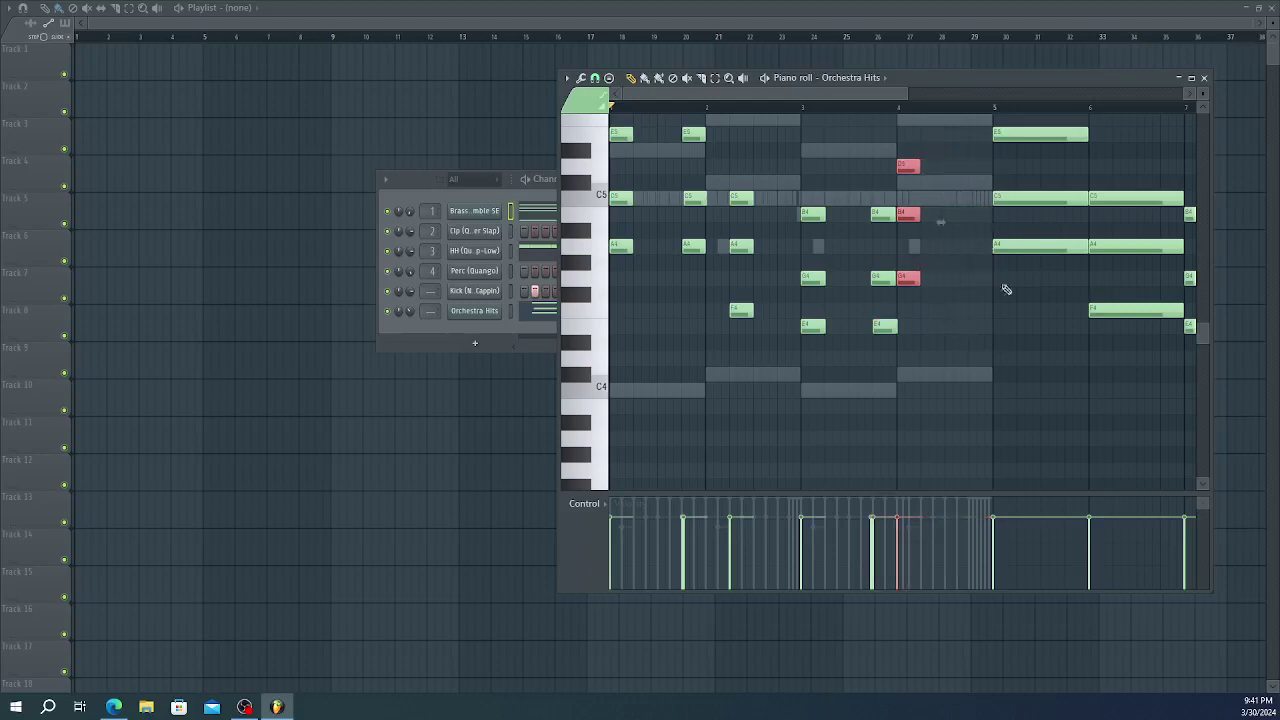
pyautogui.moveTo(906, 214); pyautogui.dragTo(977, 218)
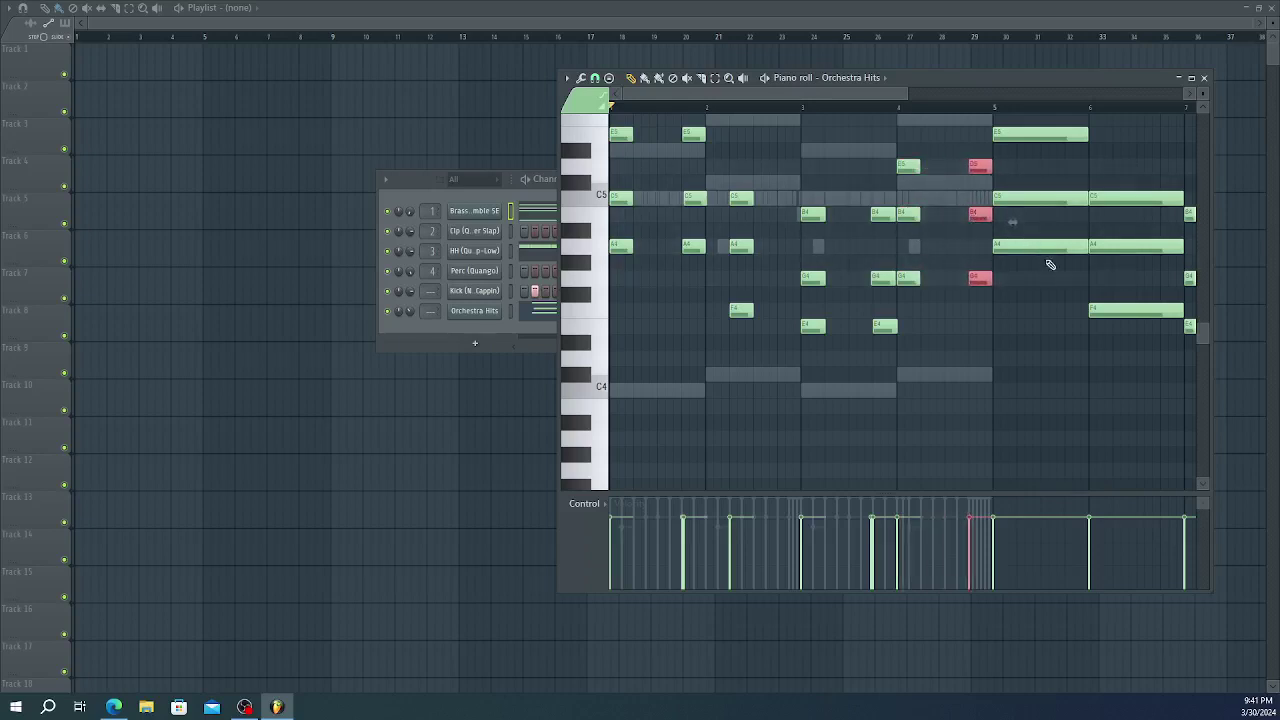
# - Move bar 4's last chord to the bar's third beat and delete the chord at the start of the bar
pyautogui.press('space')
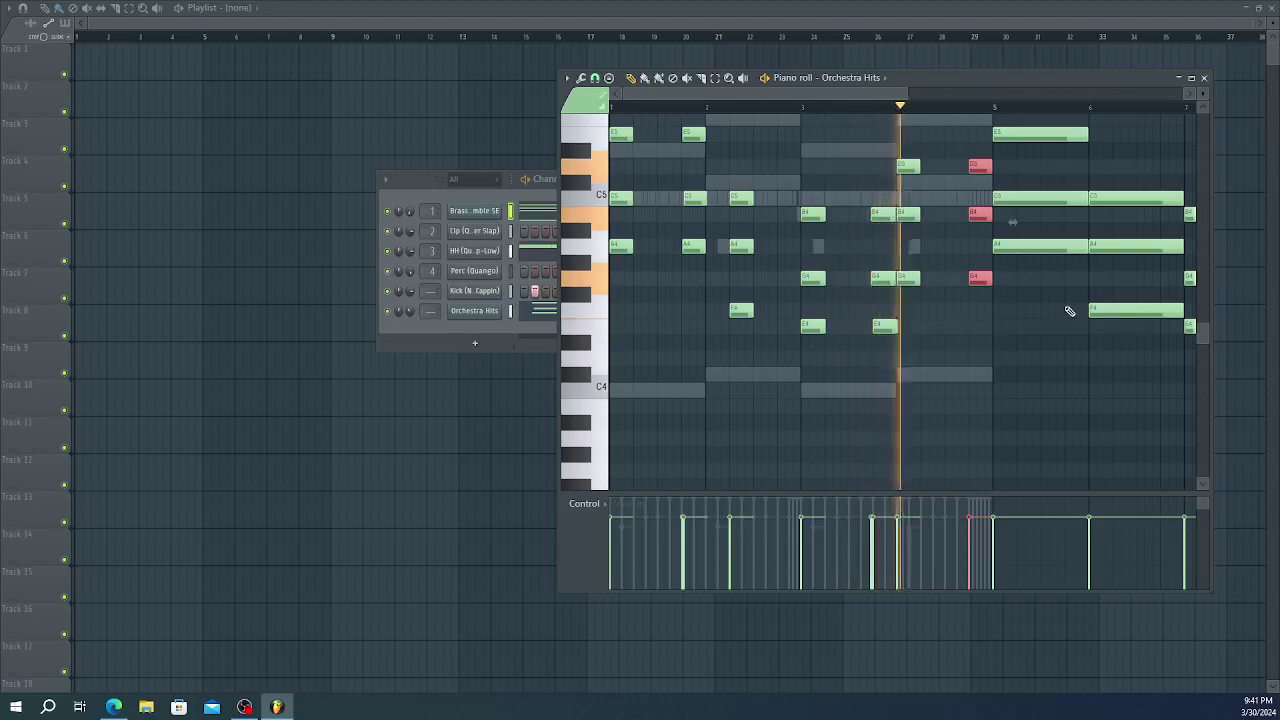
pyautogui.press('space')
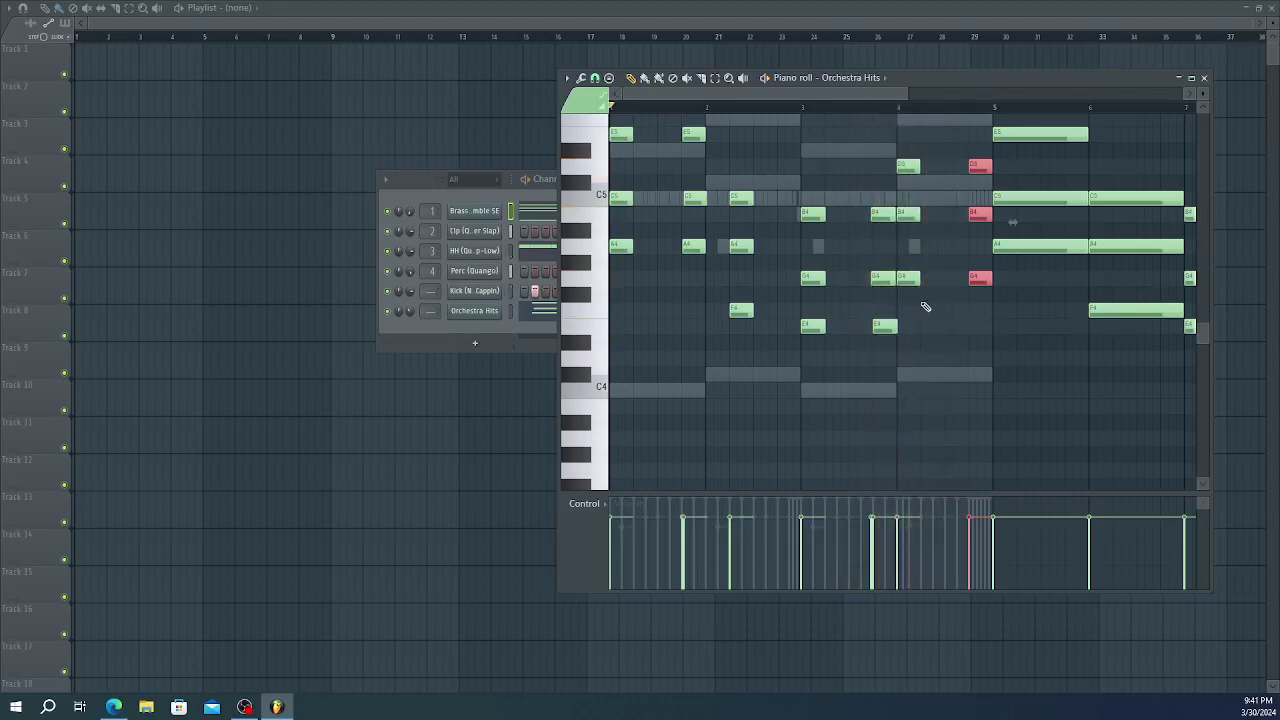
pyautogui.moveTo(976, 284); pyautogui.dragTo(952, 284)
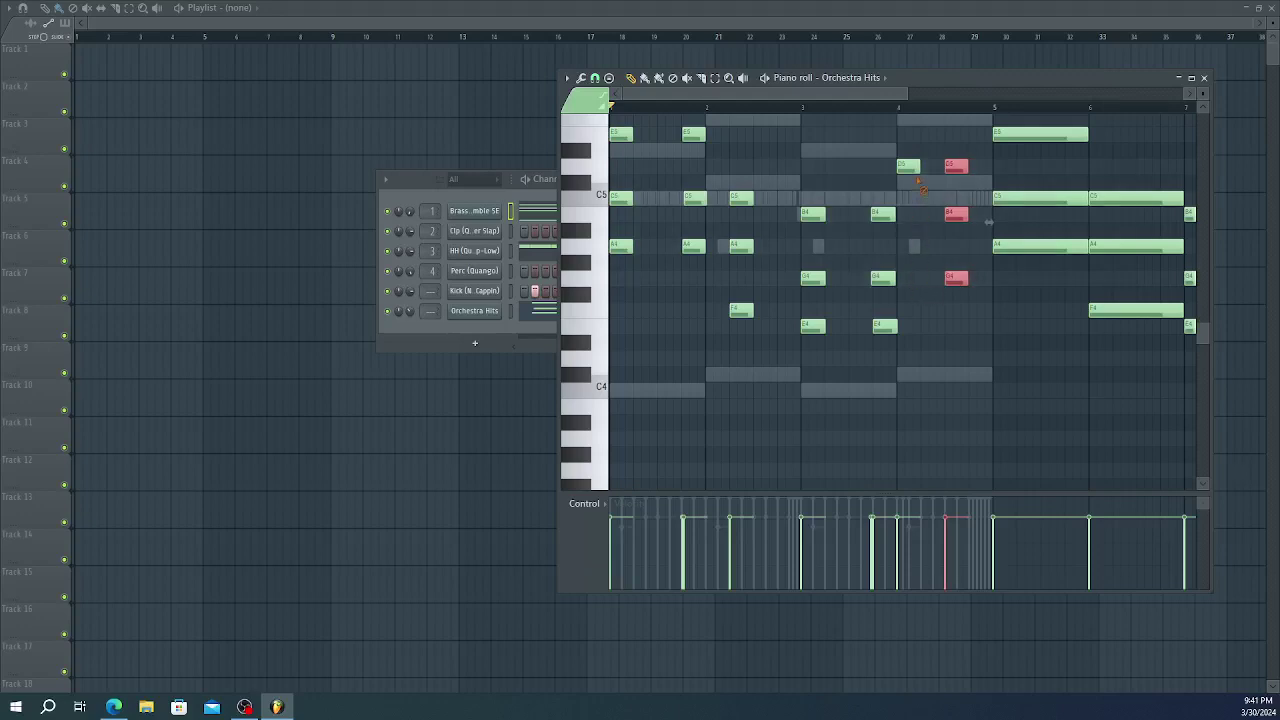
pyautogui.rightClick(914, 168)
# - Move the remaining G4, B4 and D5 chord in bar 4 to the second beat and play the pattern
pyautogui.press('space')
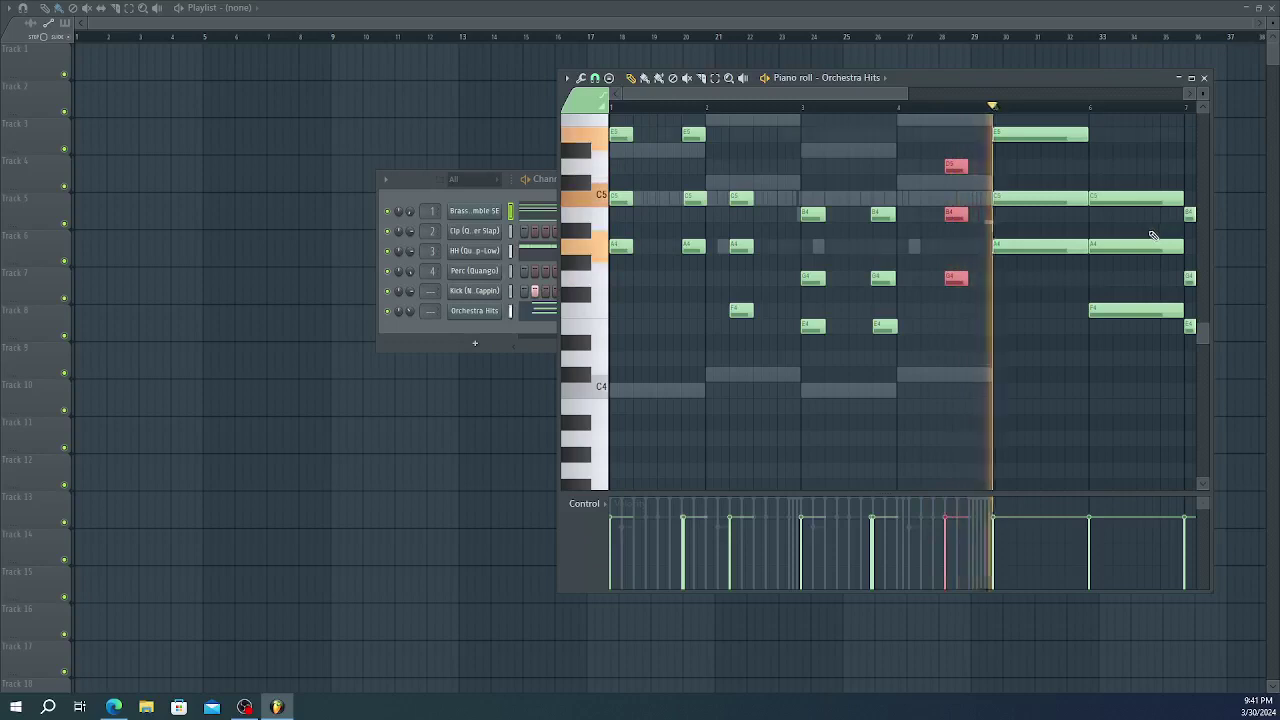
pyautogui.press('space')
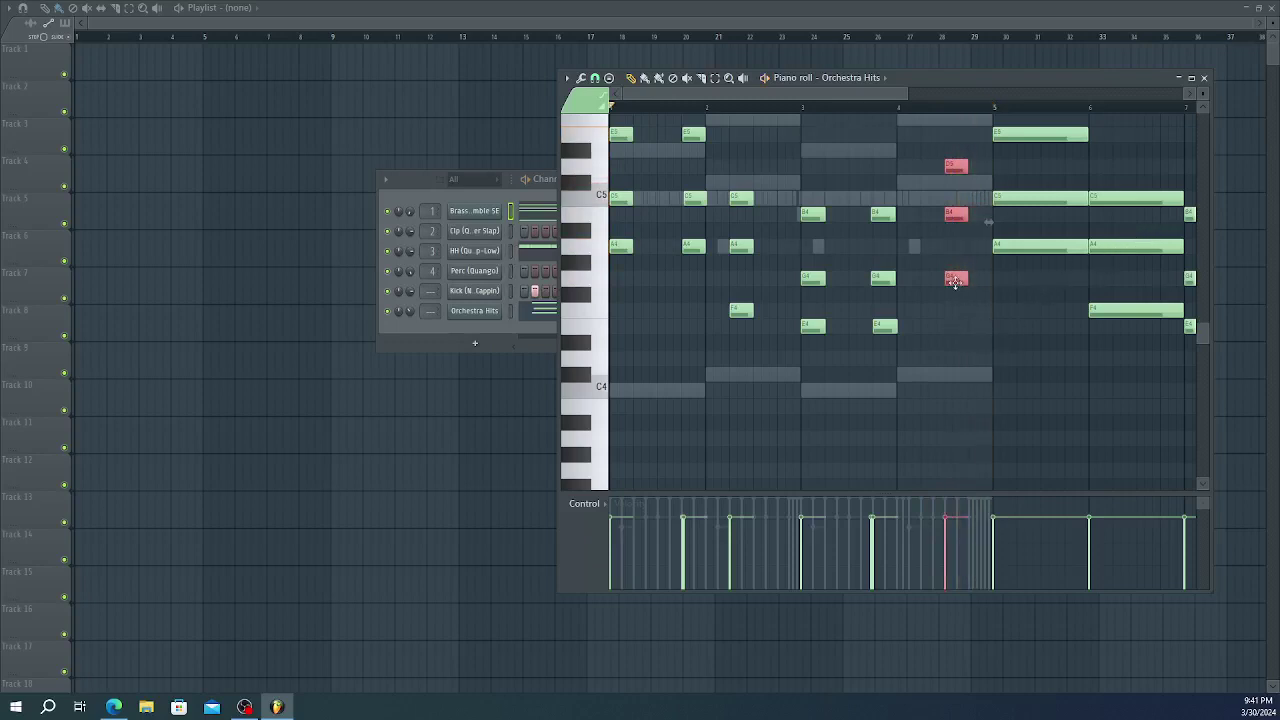
pyautogui.moveTo(955, 280); pyautogui.dragTo(932, 281)
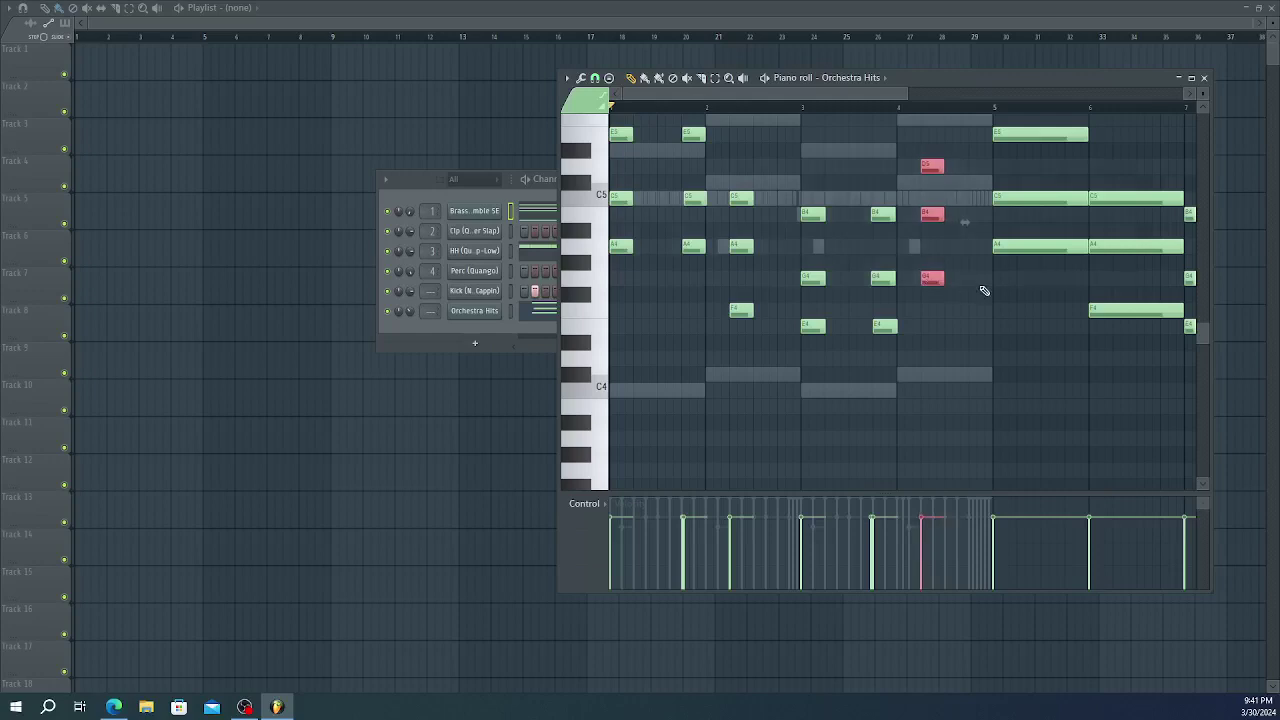
pyautogui.press('space')
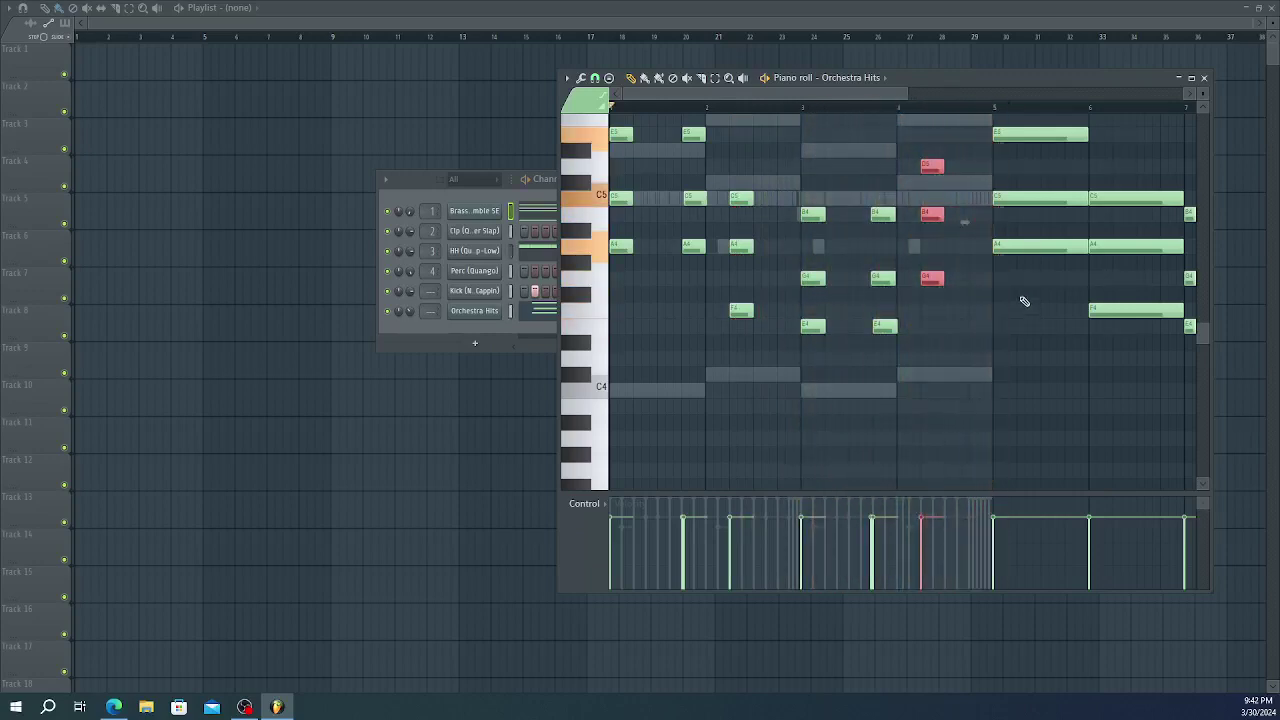
# - Shorten the A4, C5 and E5 chord in bar 5 to one beat and play the pattern
pyautogui.moveTo(1023, 280); pyautogui.dragTo(1007, 152)
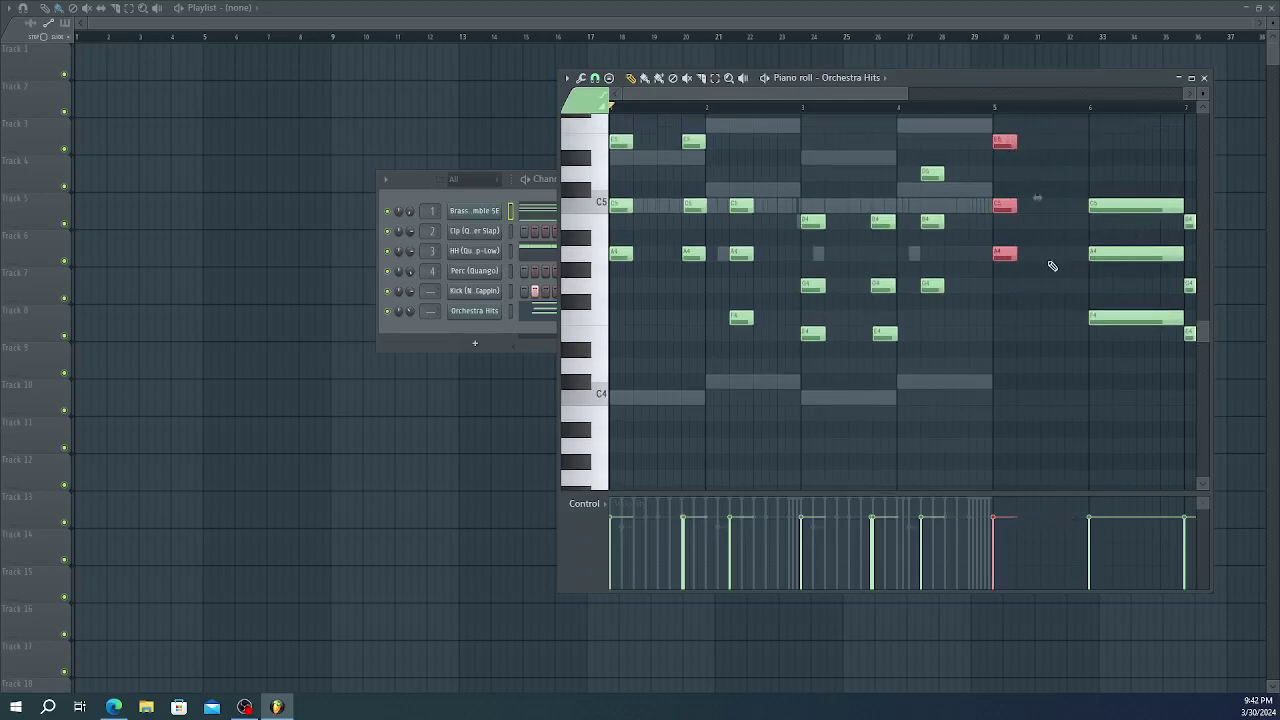
pyautogui.press('space')
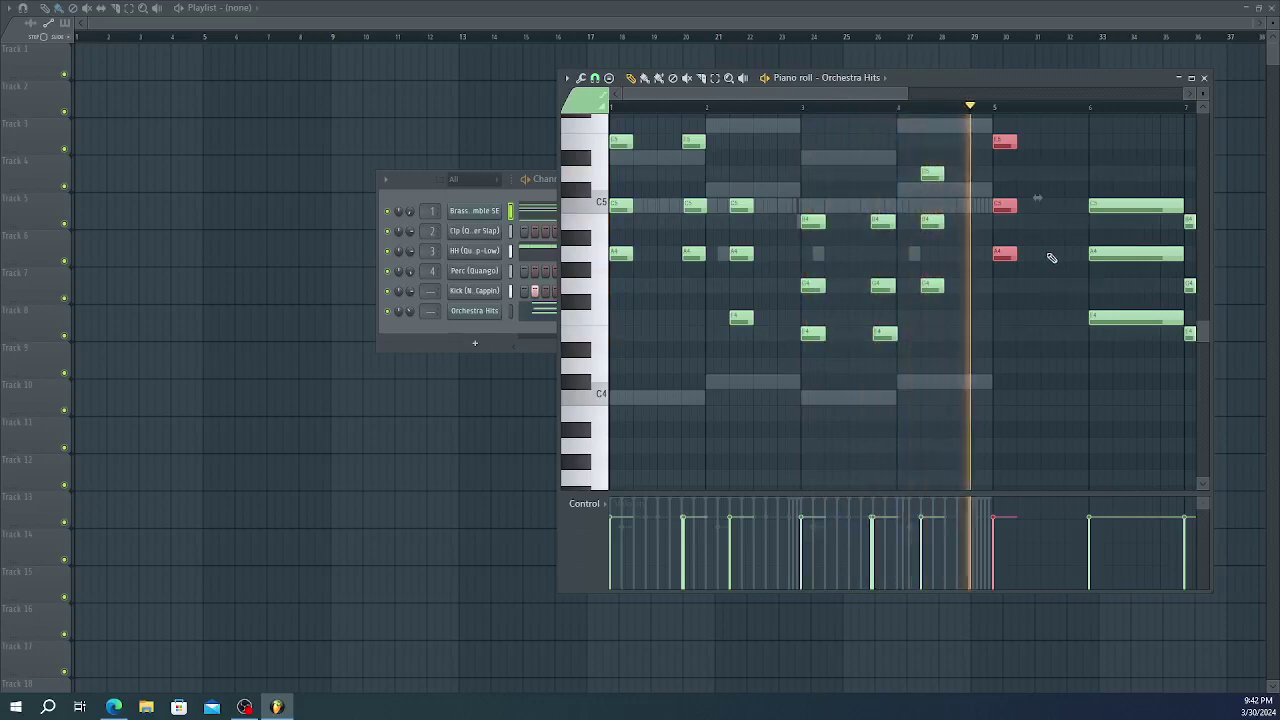
pyautogui.press('space')
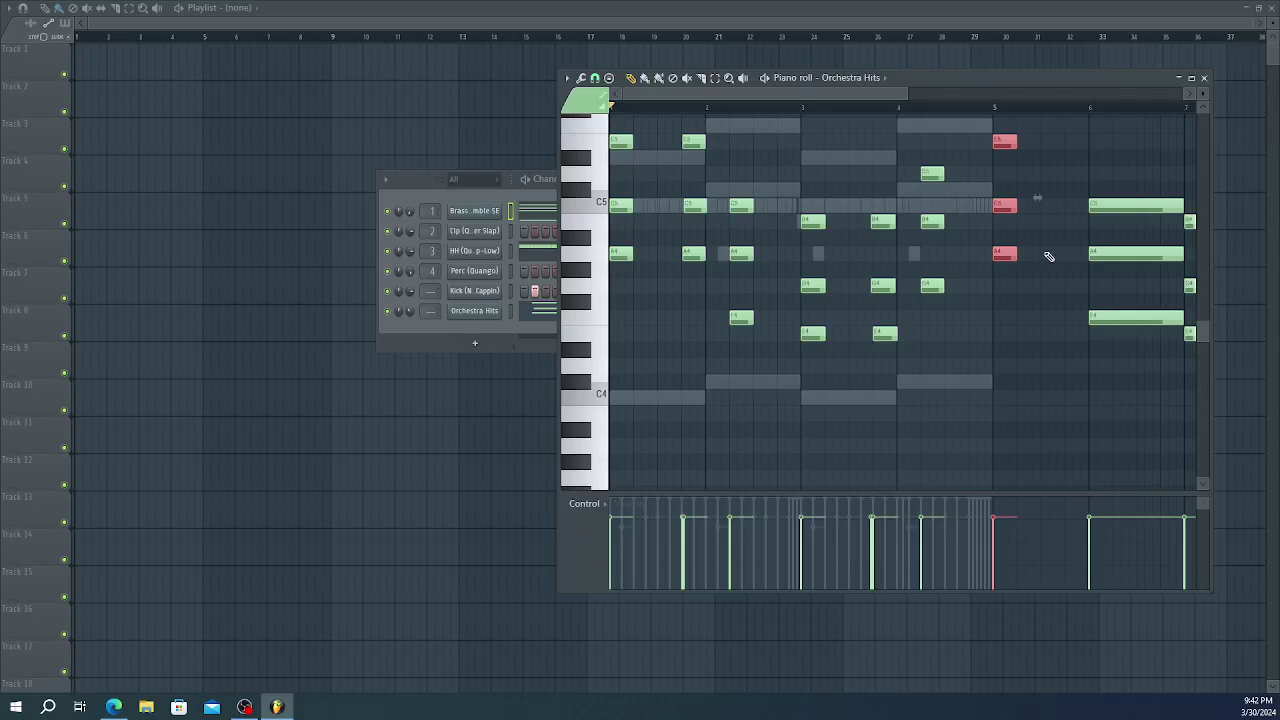
# - Copy the A4, C5 and E5 chord to the last beat of bar 5 and play the pattern
pyautogui.click(1071, 256)
pyautogui.moveTo(1071, 254); pyautogui.dragTo(1071, 154)
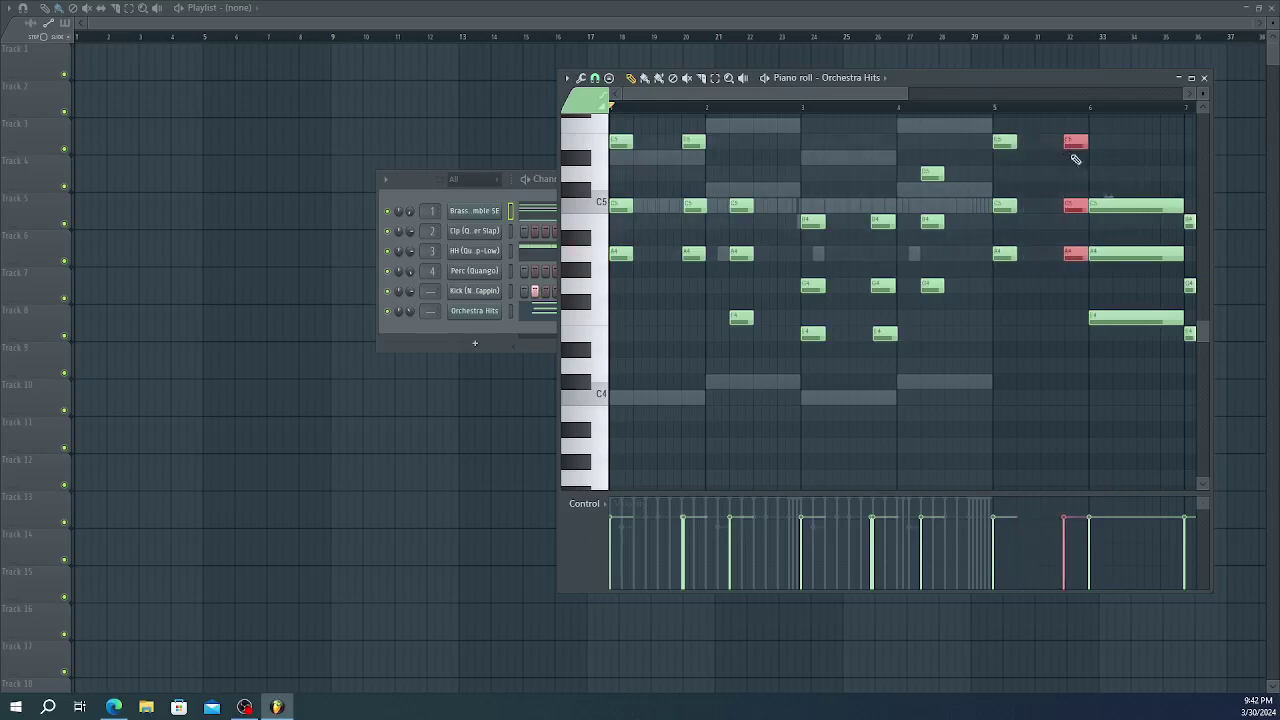
pyautogui.moveTo(1068, 250); pyautogui.dragTo(1068, 250)
pyautogui.keyDown('ctrl'); pyautogui.scroll(-3, 1068, 250); pyautogui.keyUp('ctrl')
pyautogui.press('space')
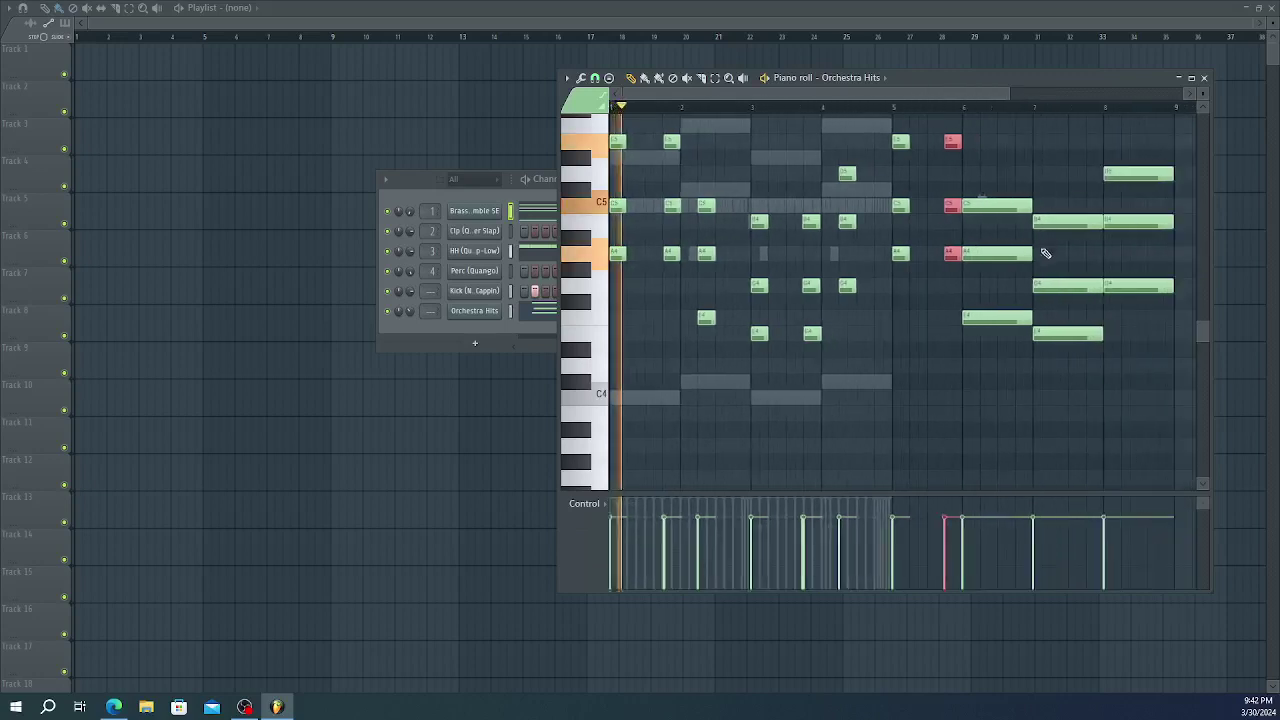
# - Shorten the F4, A4 and C5 chord in bar 6 to one beat and move it to the bar's second beat
pyautogui.click(996, 318)
pyautogui.moveTo(1010, 190); pyautogui.dragTo(975, 207)
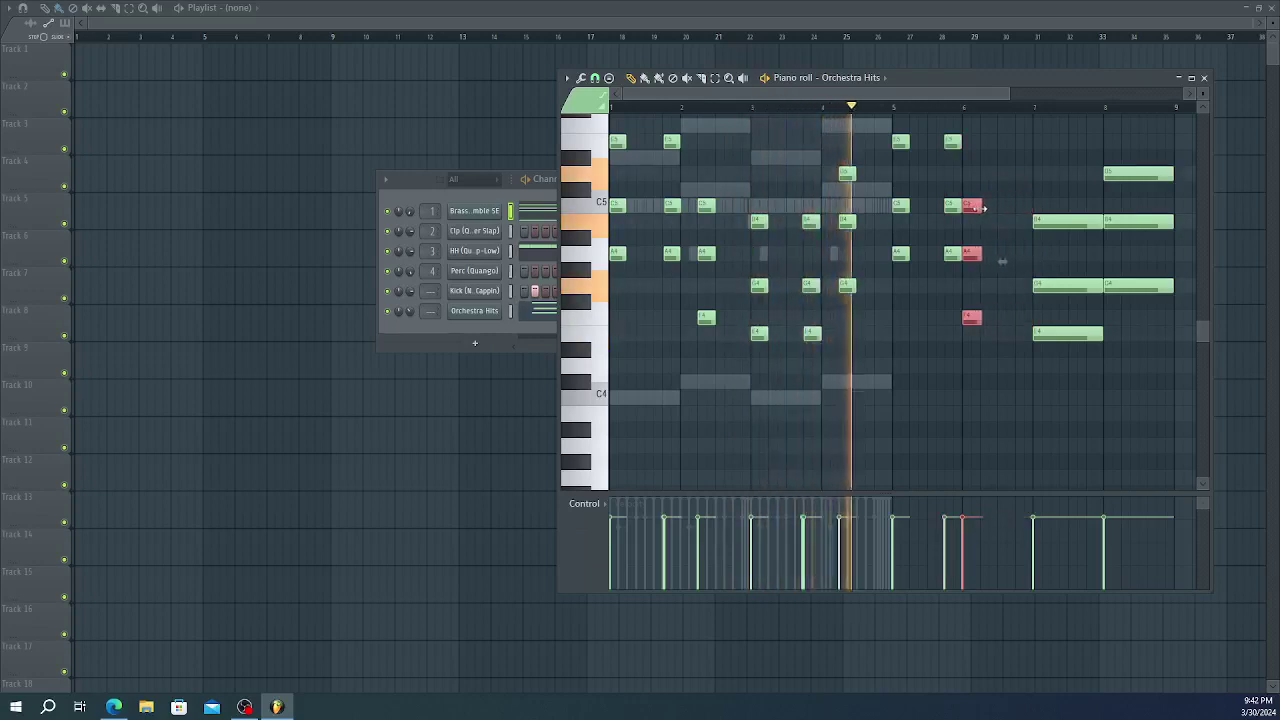
pyautogui.moveTo(965, 208)
pyautogui.mouseDown()
pyautogui.moveTo(1000, 211)
pyautogui.moveTo(985, 211)
pyautogui.mouseUp()
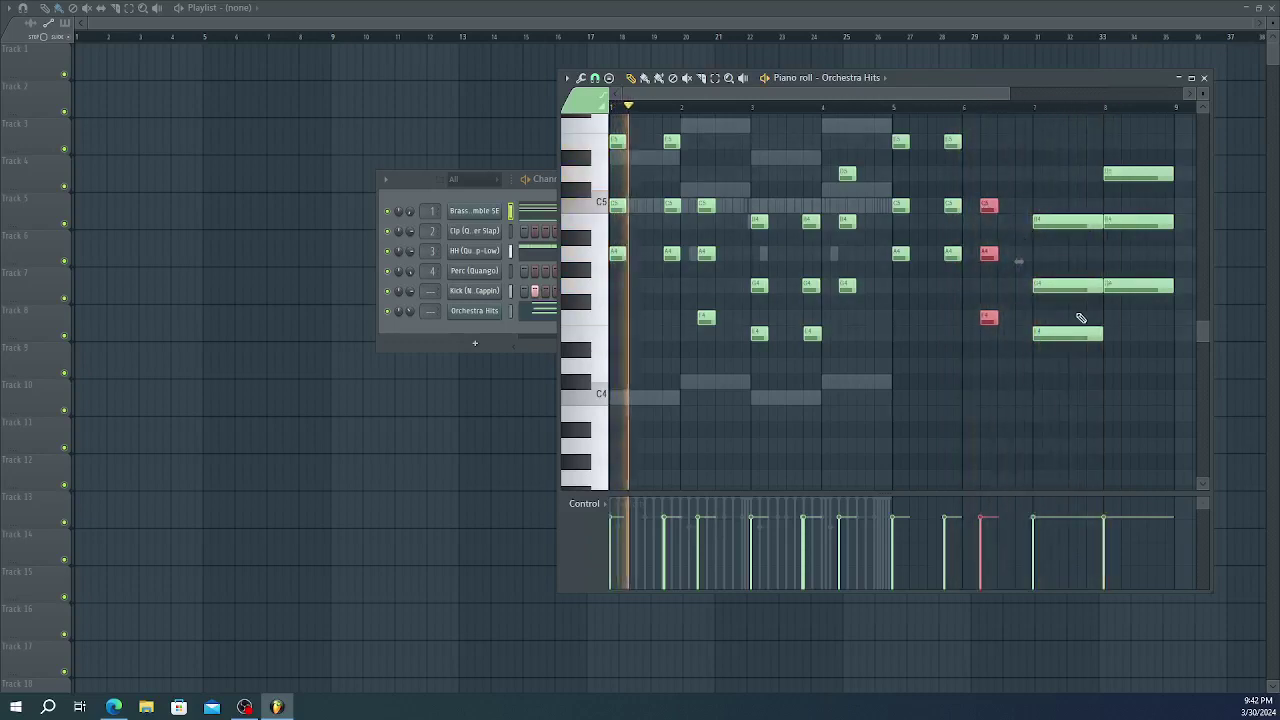
# - Shorten the E4, G4 and B4 chord in bar 7 to one beat and copy it to the bar's last beat
pyautogui.moveTo(1068, 372); pyautogui.dragTo(1092, 210)
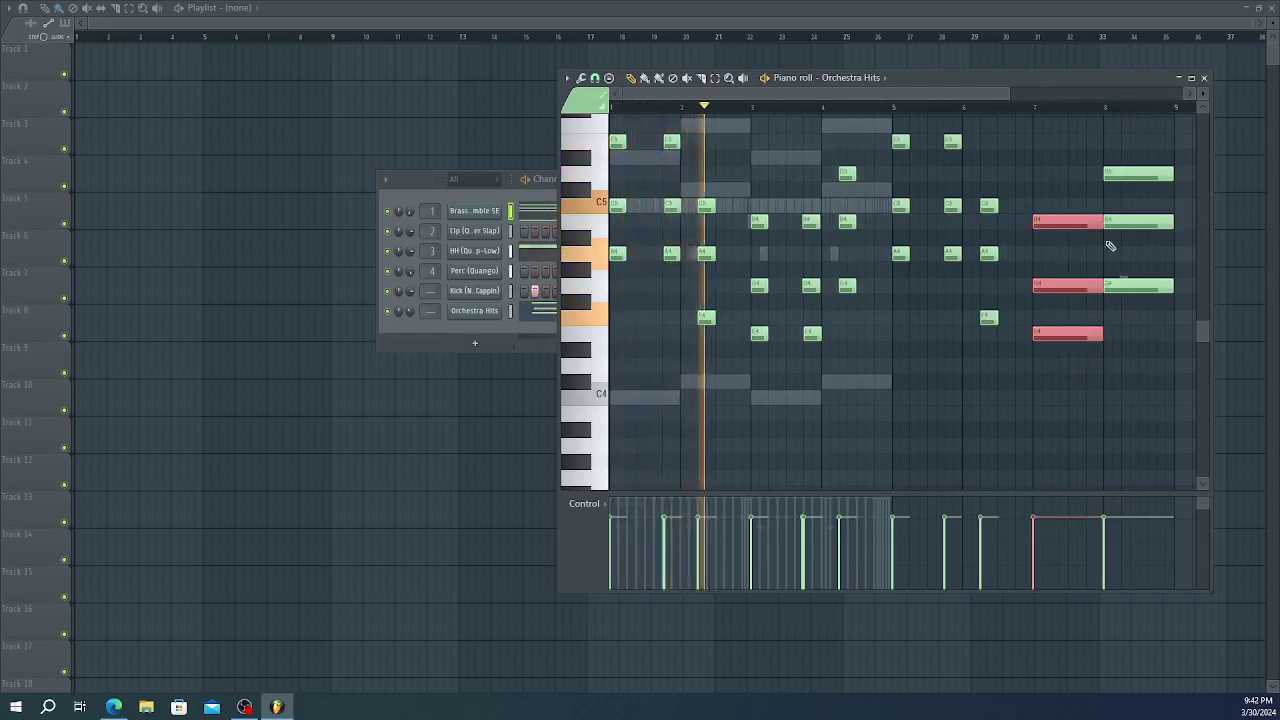
pyautogui.moveTo(1122, 279); pyautogui.dragTo(1066, 282)
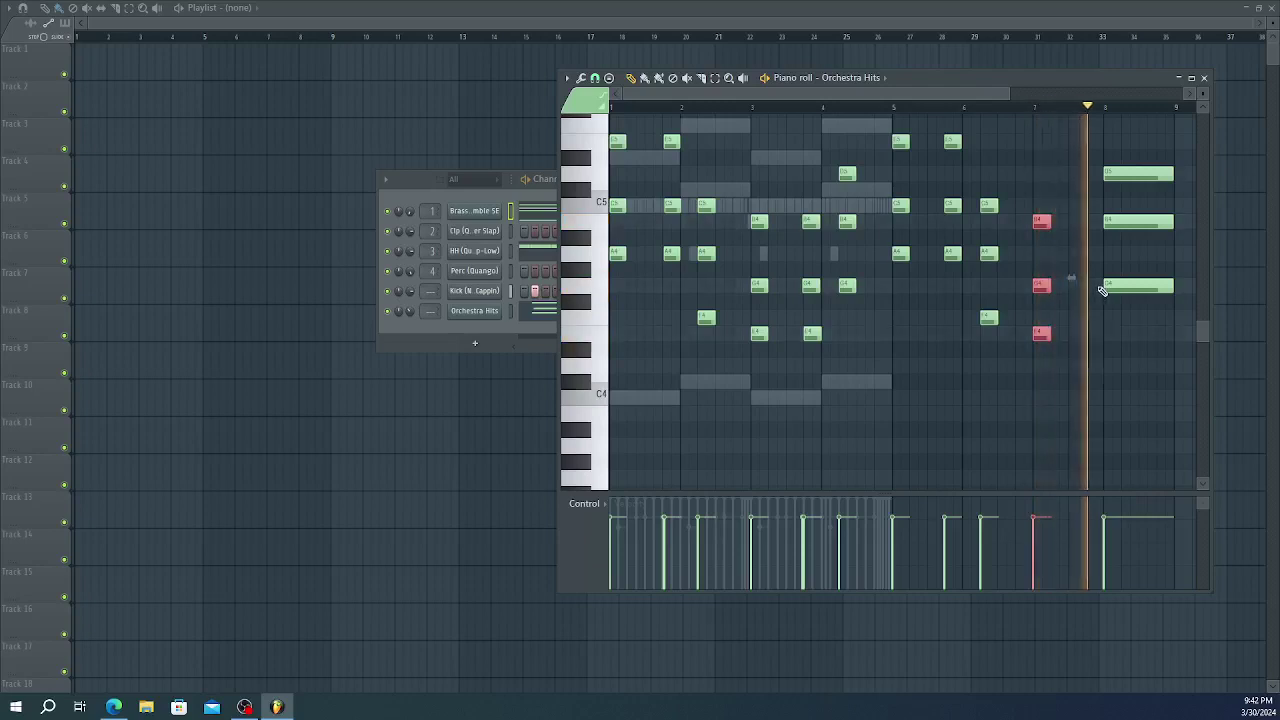
pyautogui.press('space')
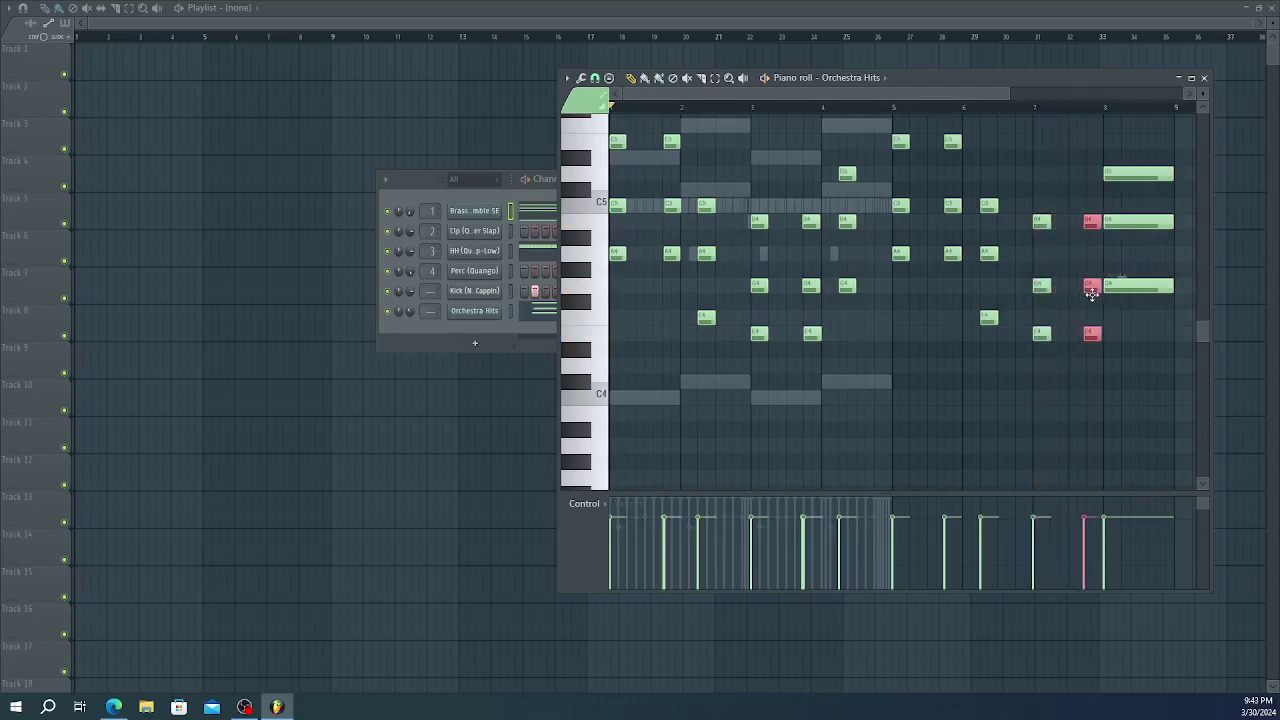
pyautogui.press('space')
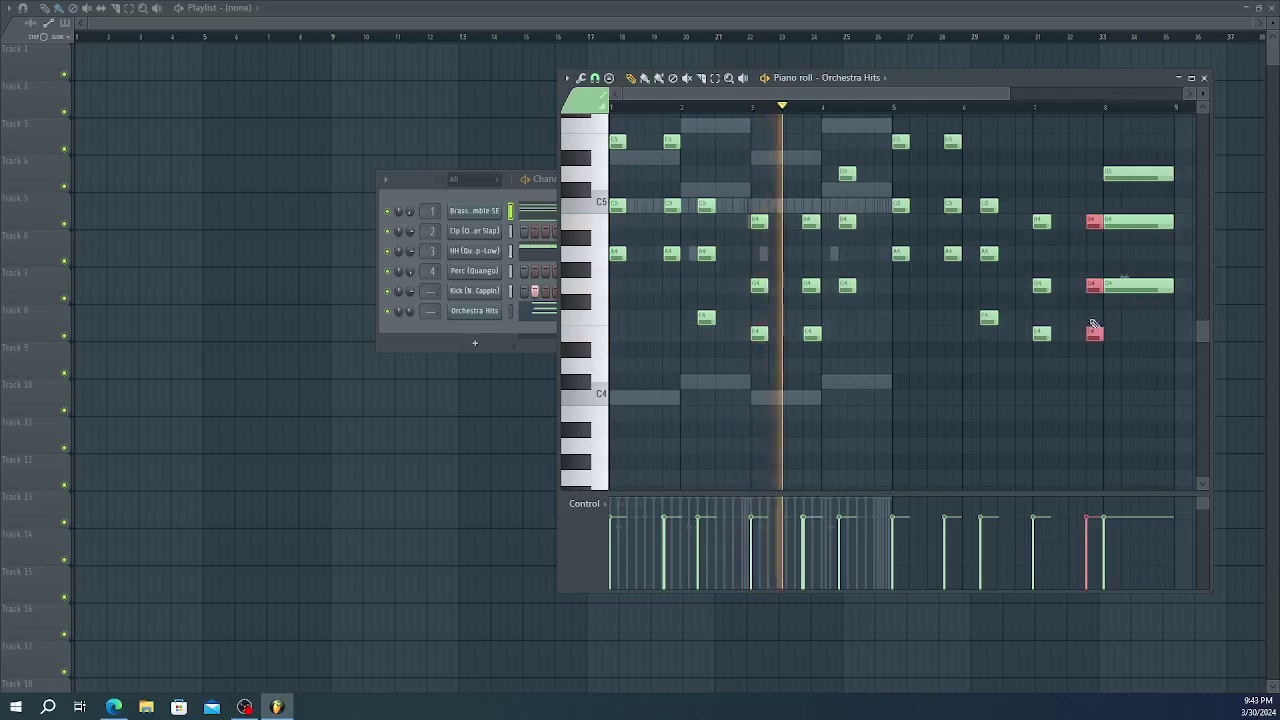
# - Trim the second bar 7 chord so it ends exactly at the start of bar 8, and play the pattern
pyautogui.scroll(2, 1131, 321)
pyautogui.scroll(4, 1131, 321)
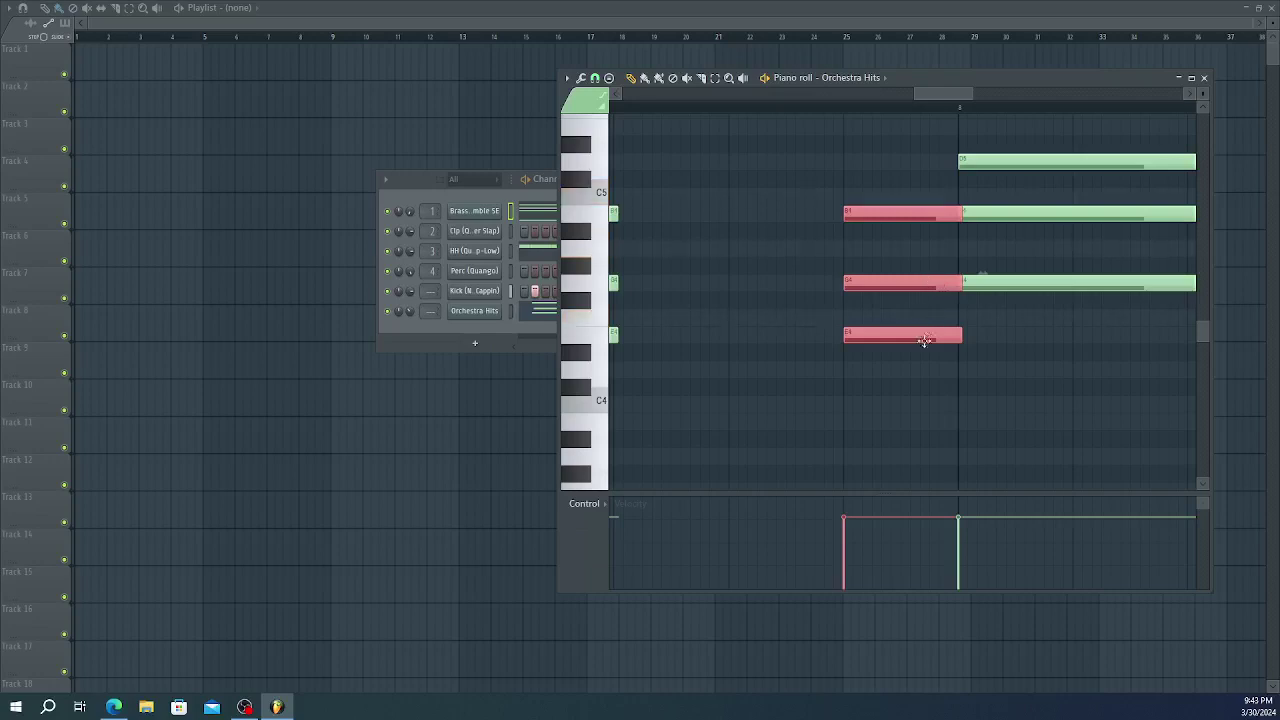
pyautogui.moveTo(962, 338); pyautogui.dragTo(957, 338)
pyautogui.press('space')
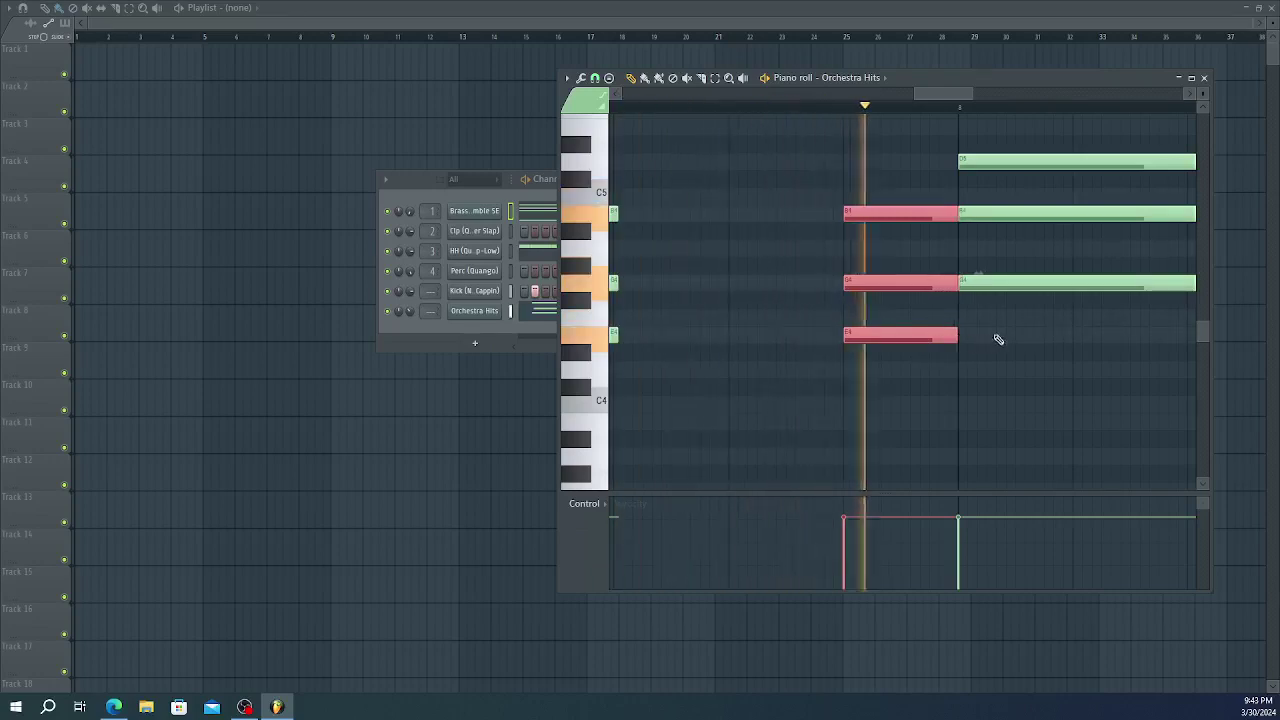
pyautogui.press('space')
# - Shorten the G4, B4 and D5 chord in bar 8 to one beat, move it to the second beat and play the pattern
pyautogui.scroll(-8, 1035, 321)
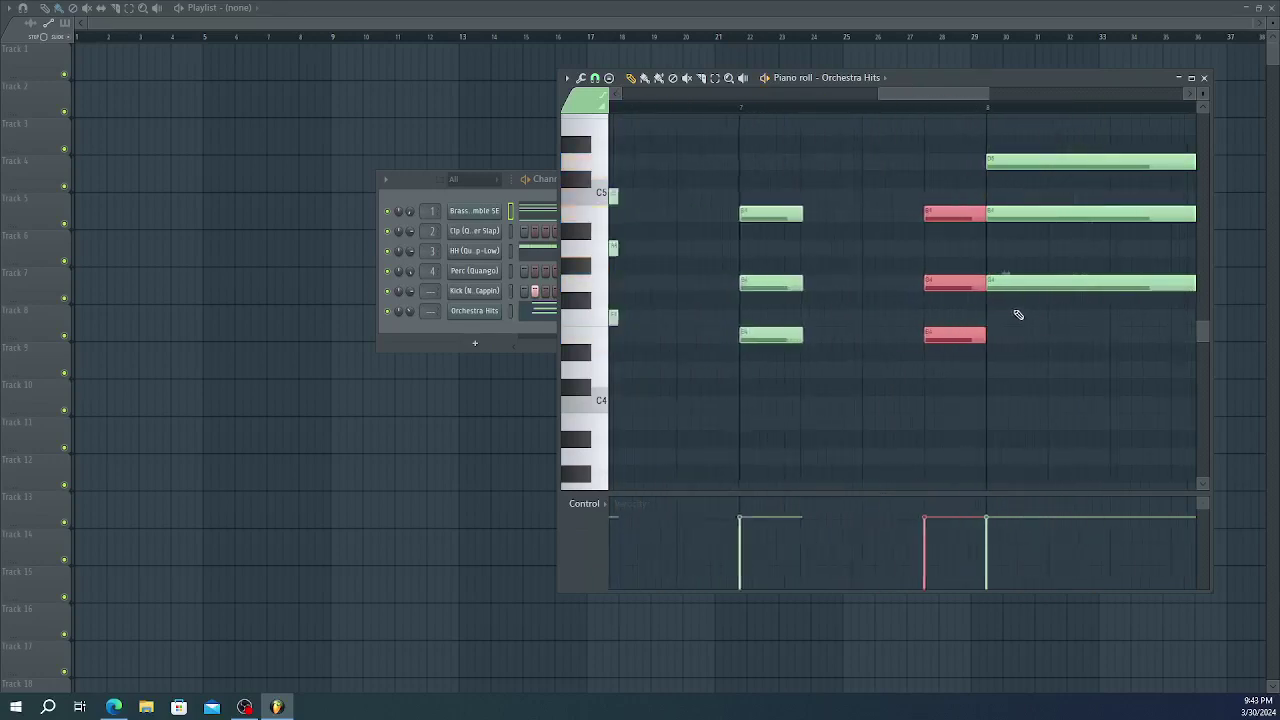
pyautogui.moveTo(1023, 326); pyautogui.dragTo(1026, 166)
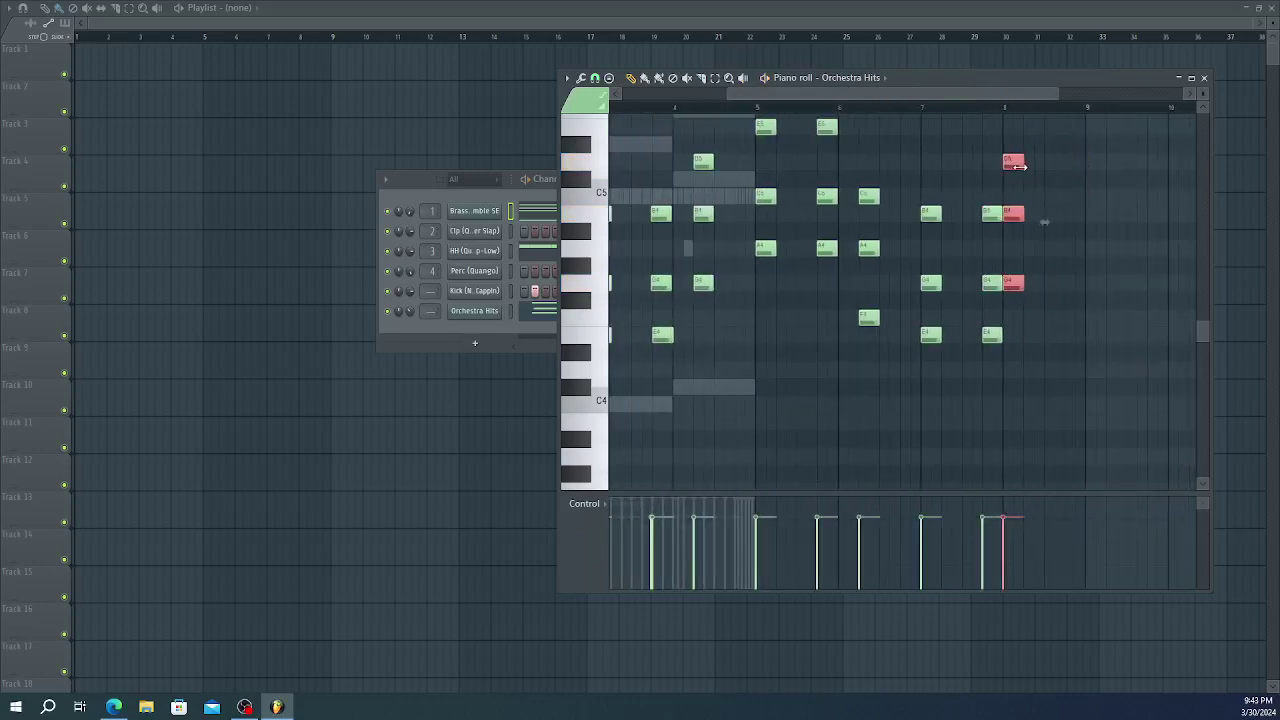
pyautogui.scroll(6, 1035, 194)
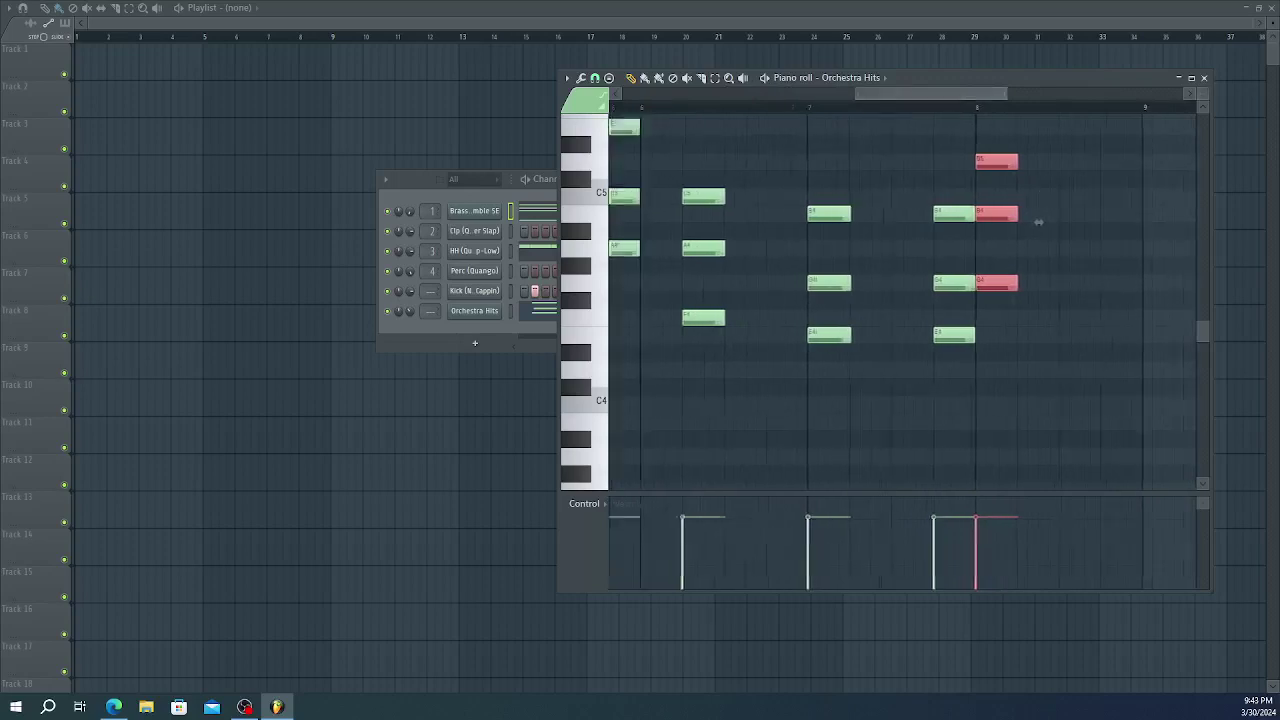
pyautogui.scroll(3, 1038, 194)
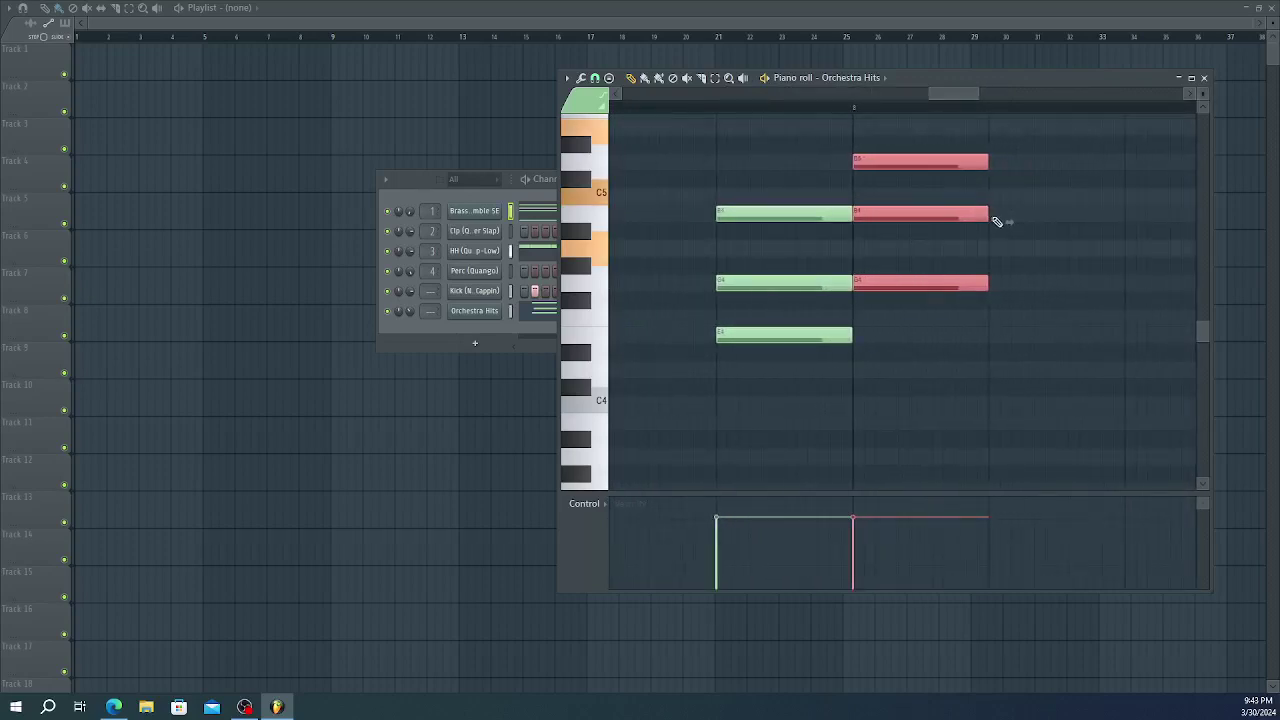
pyautogui.scroll(-6, 1035, 237)
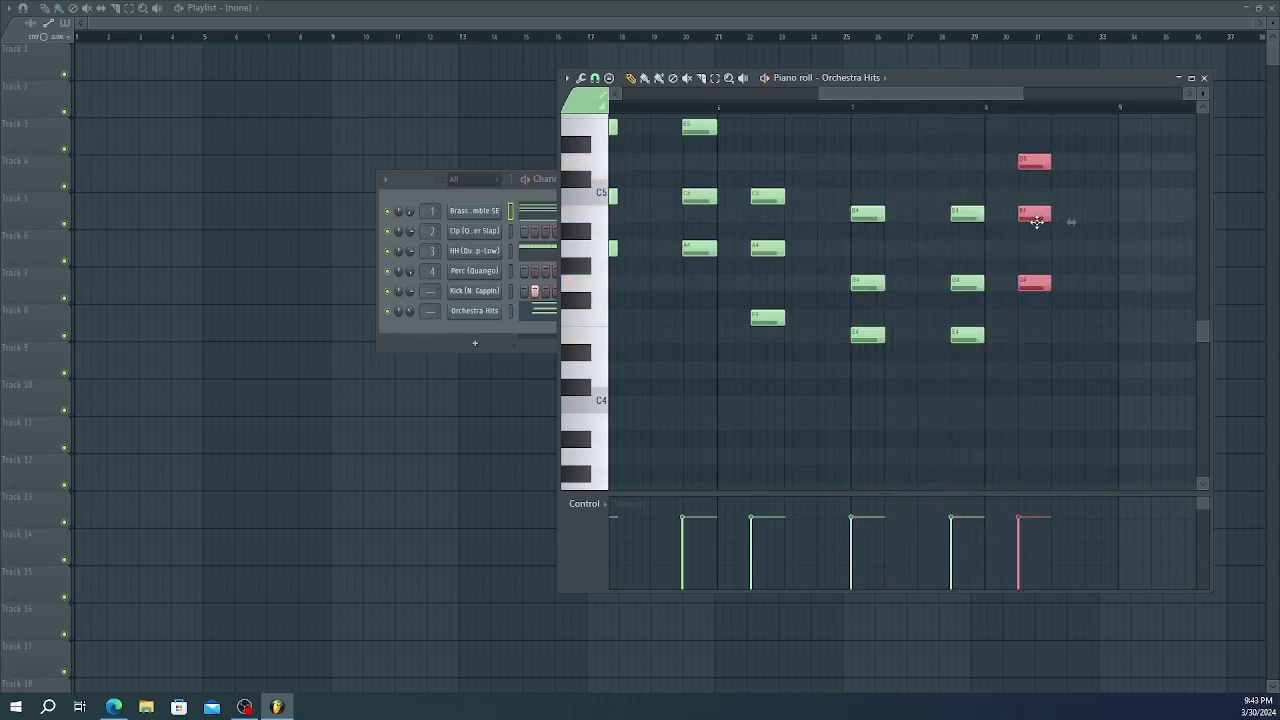
pyautogui.scroll(-5, 1115, 247)
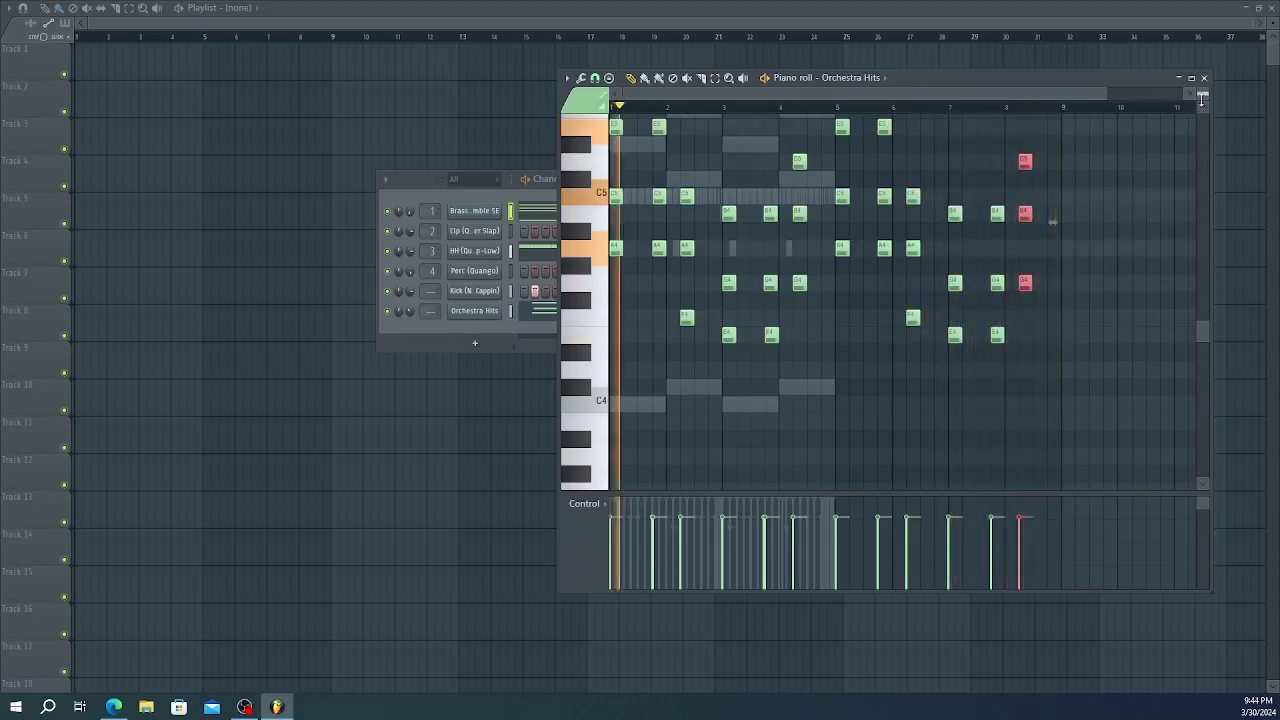
# - Reopen the Orchestra Hits notes and trim the E4 note of bar 3's second chord to end at the start of bar 4
pyautogui.click(1203, 80)
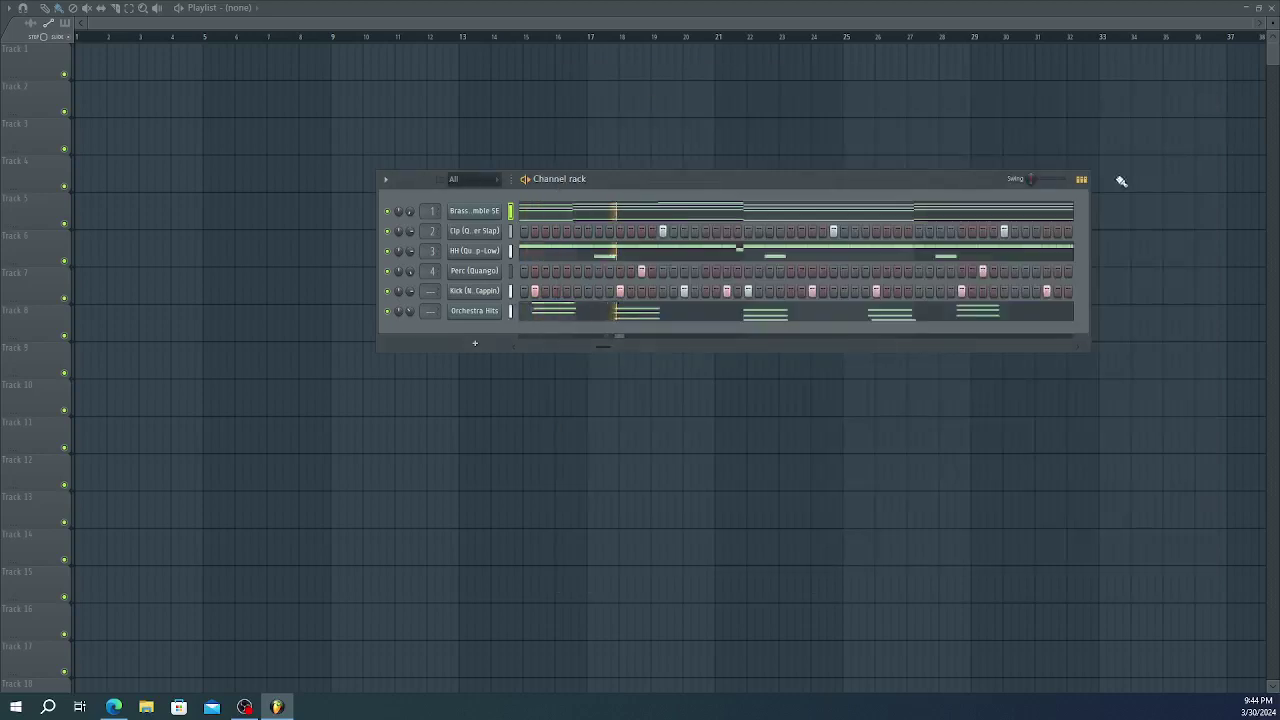
pyautogui.click(601, 320)
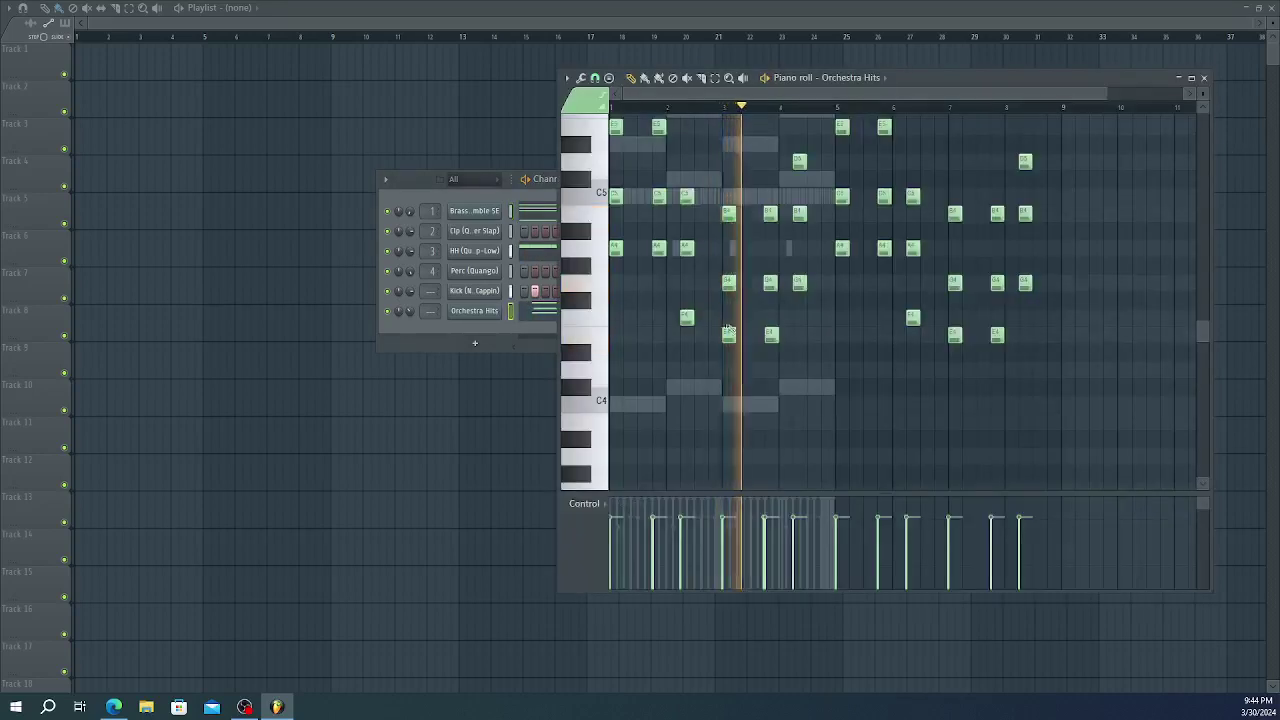
pyautogui.scroll(1, 690, 310)
pyautogui.scroll(5, 700, 310)
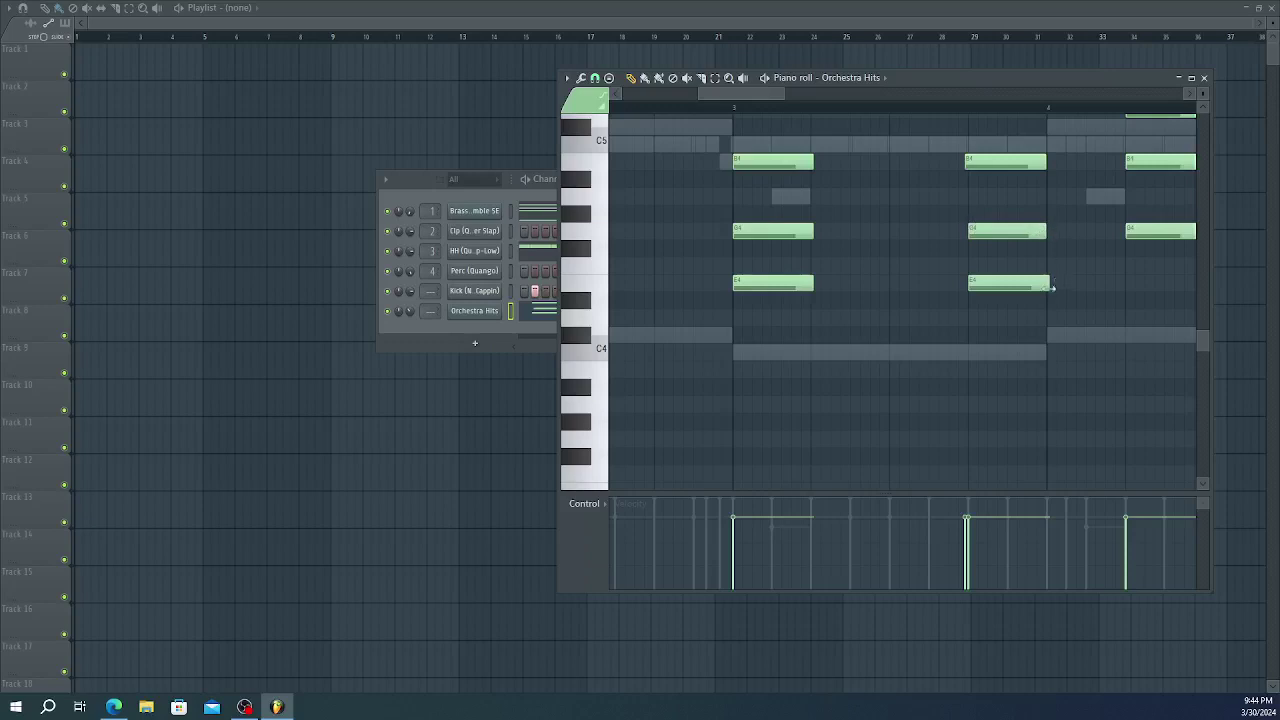
pyautogui.scroll(-4, 990, 304)
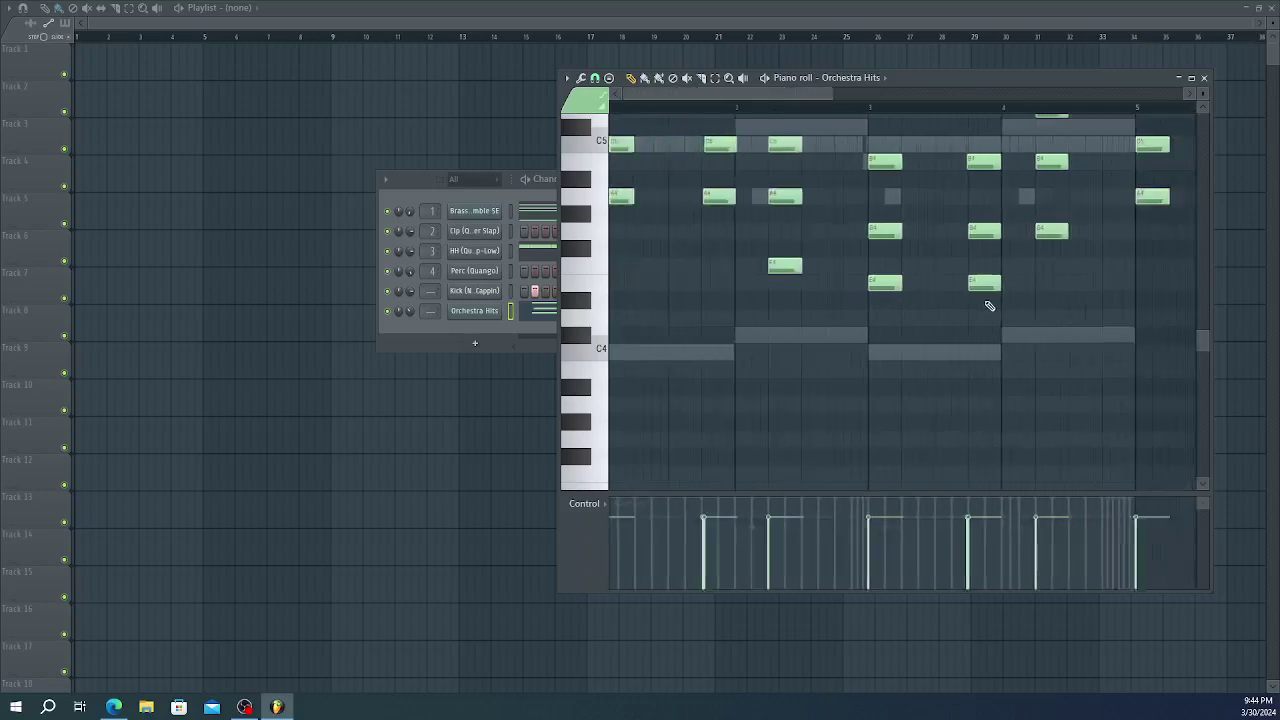
# - Trim the E4 note of bar 3's first chord to the same length as the chord's other notes
pyautogui.scroll(5, 868, 306)
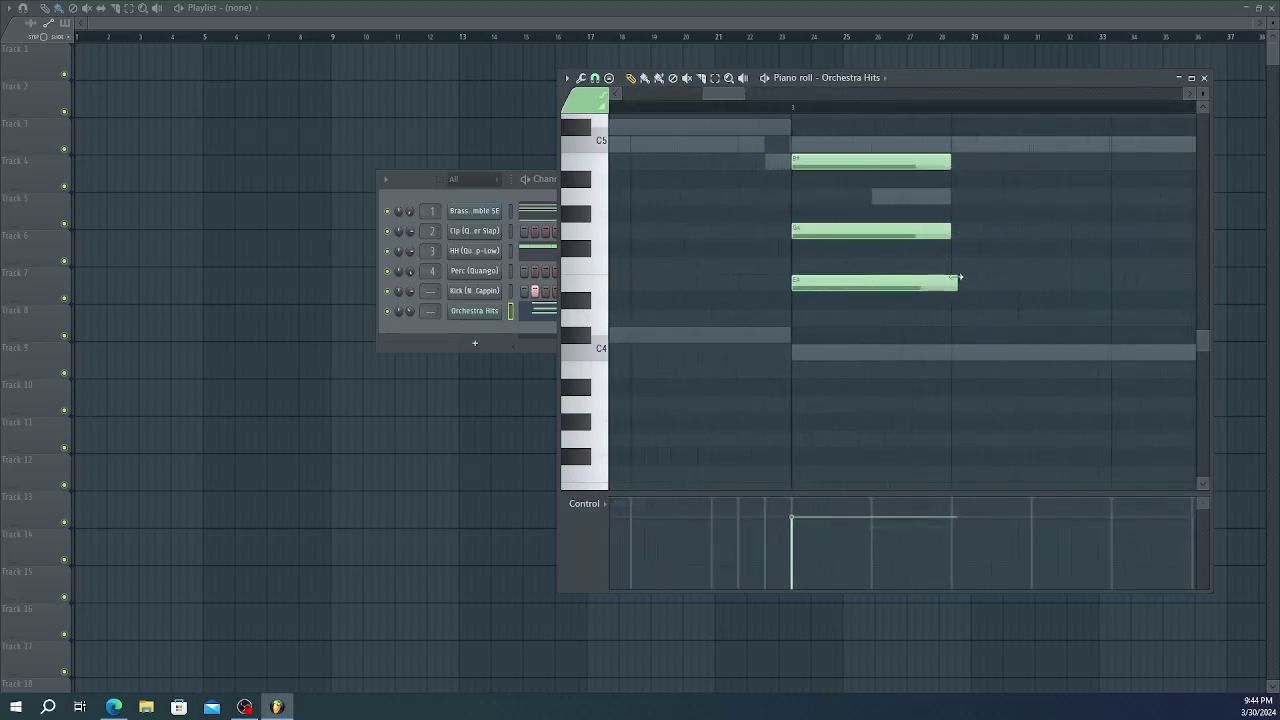
pyautogui.scroll(-5, 966, 276)
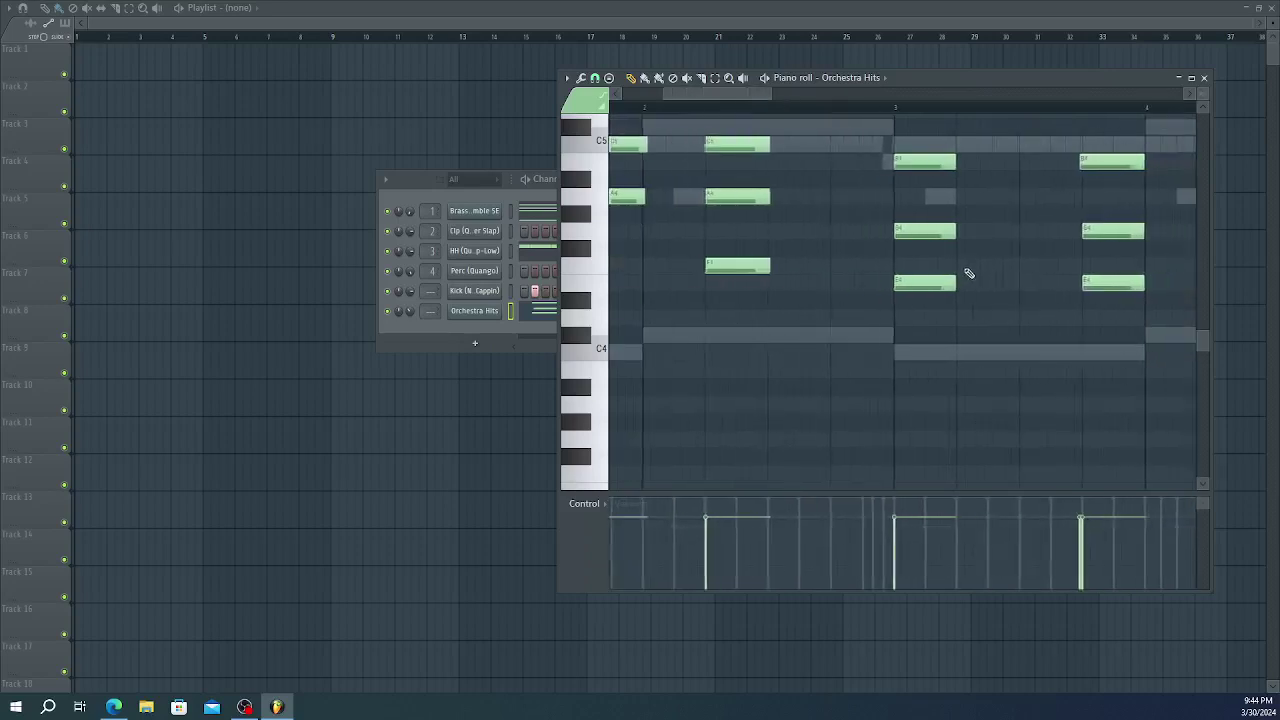
pyautogui.scroll(-2, 975, 276)
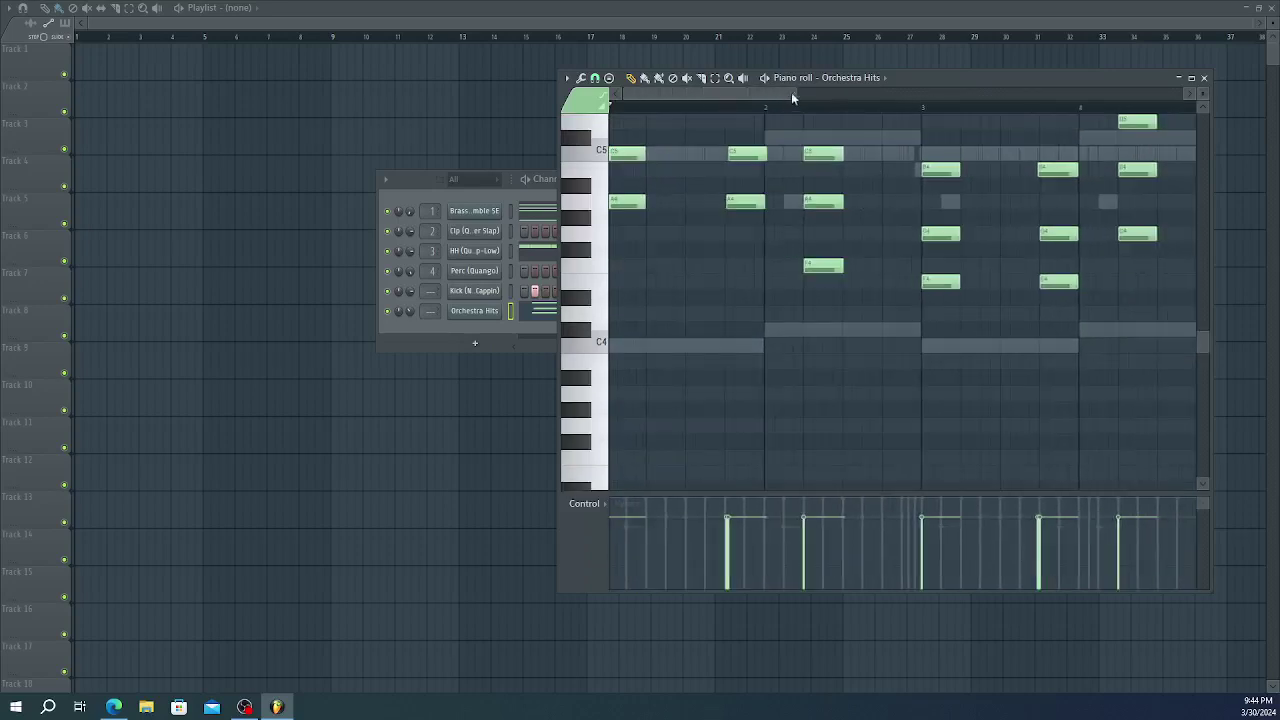
pyautogui.moveTo(791, 94); pyautogui.dragTo(628, 92)
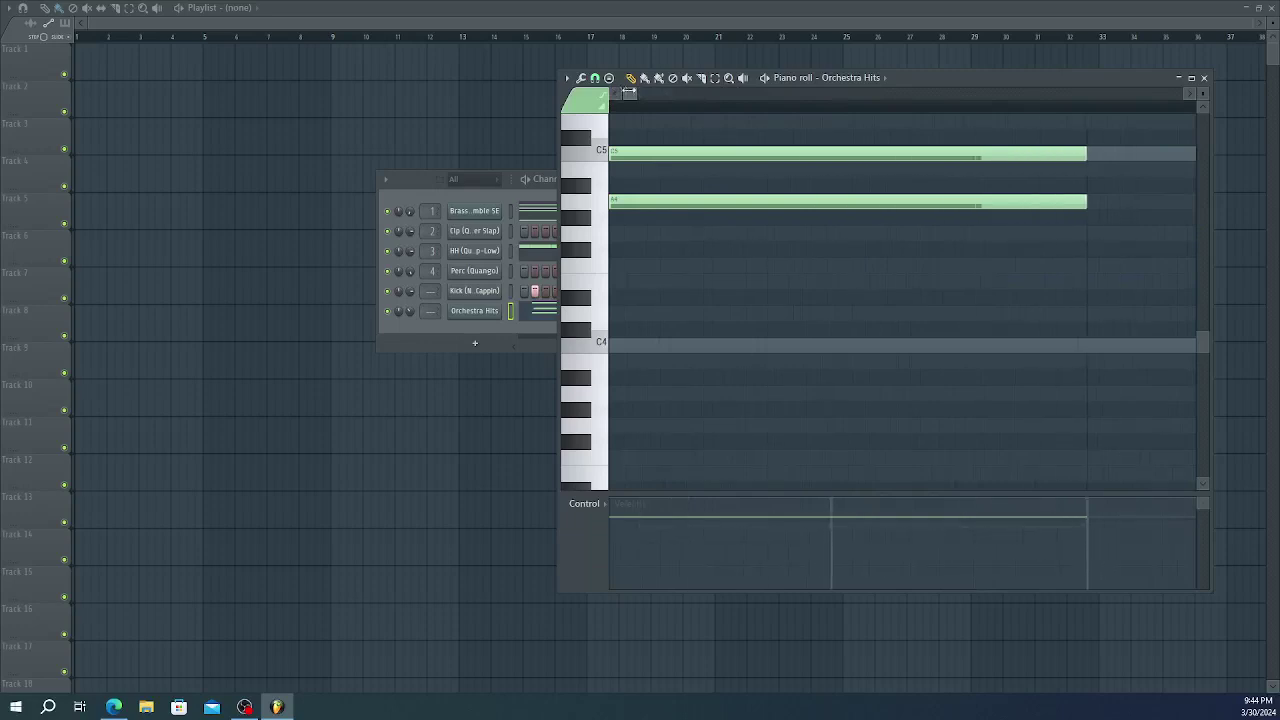
pyautogui.scroll(-5, 820, 115)
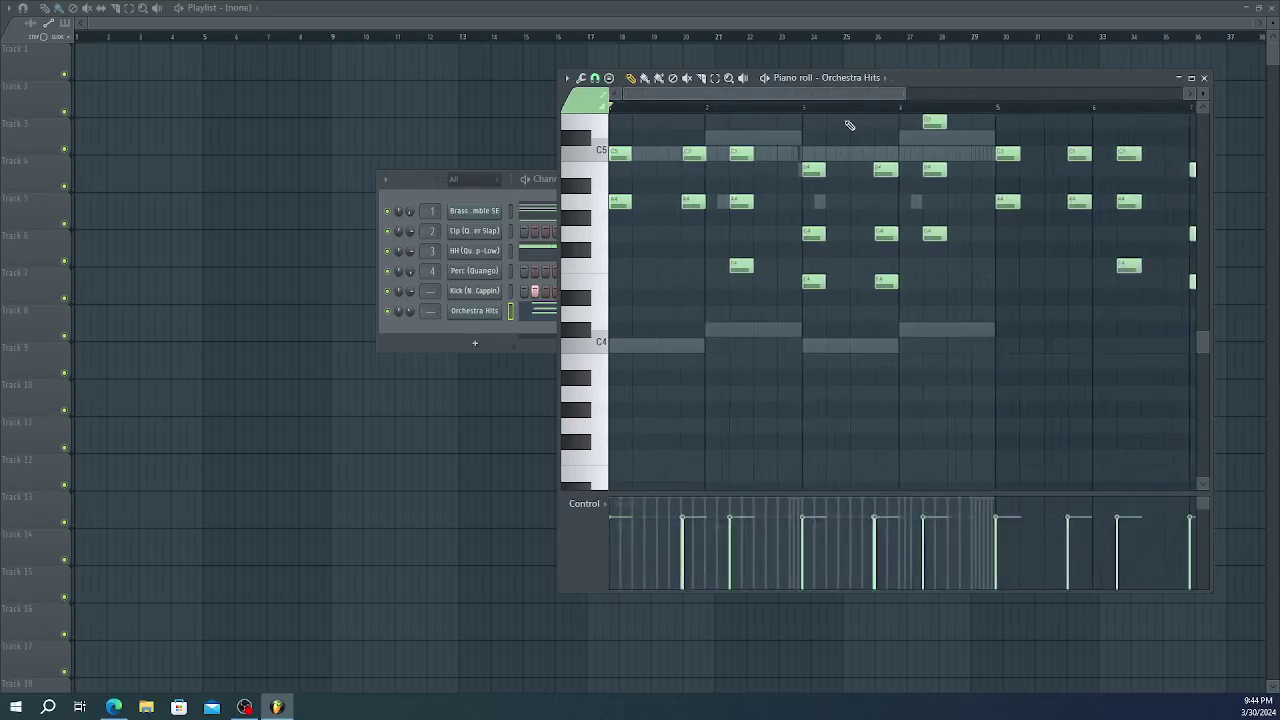
# - Align the A4 note of bar 1's second chord with its other notes, and trim bar 2's C5 note to match its chord
pyautogui.scroll(3, 890, 162)
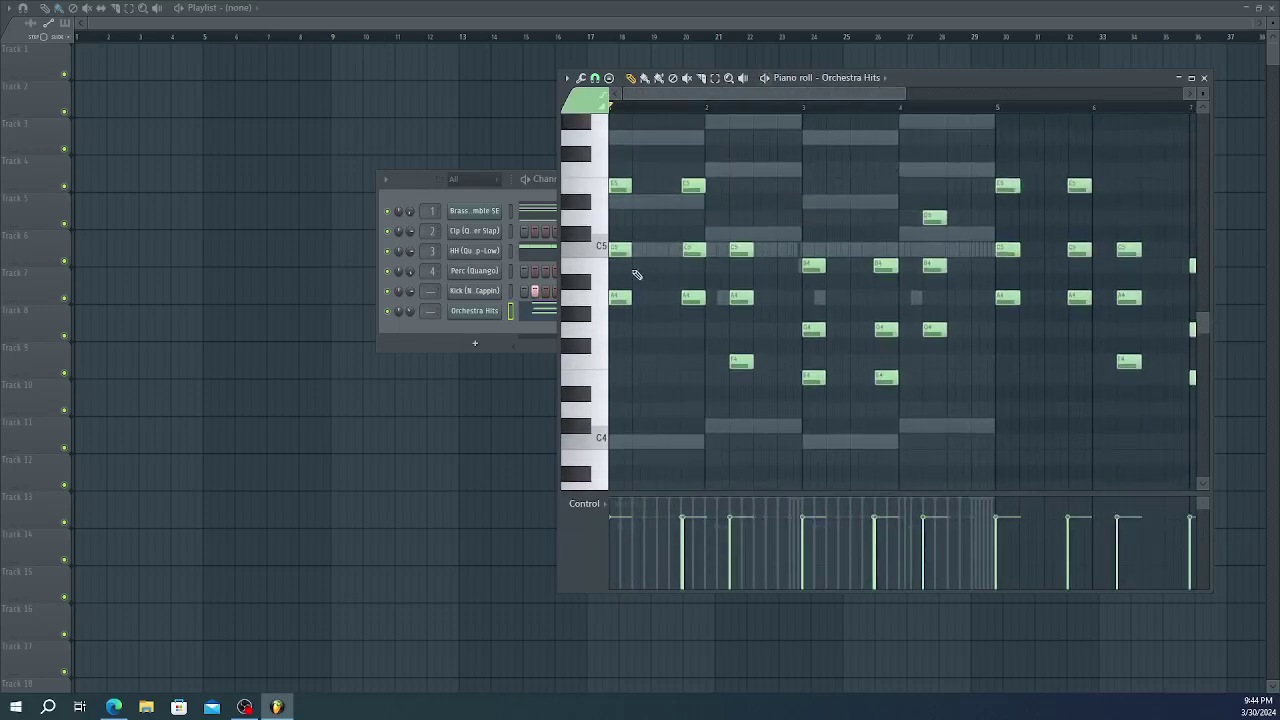
pyautogui.scroll(5, 663, 300)
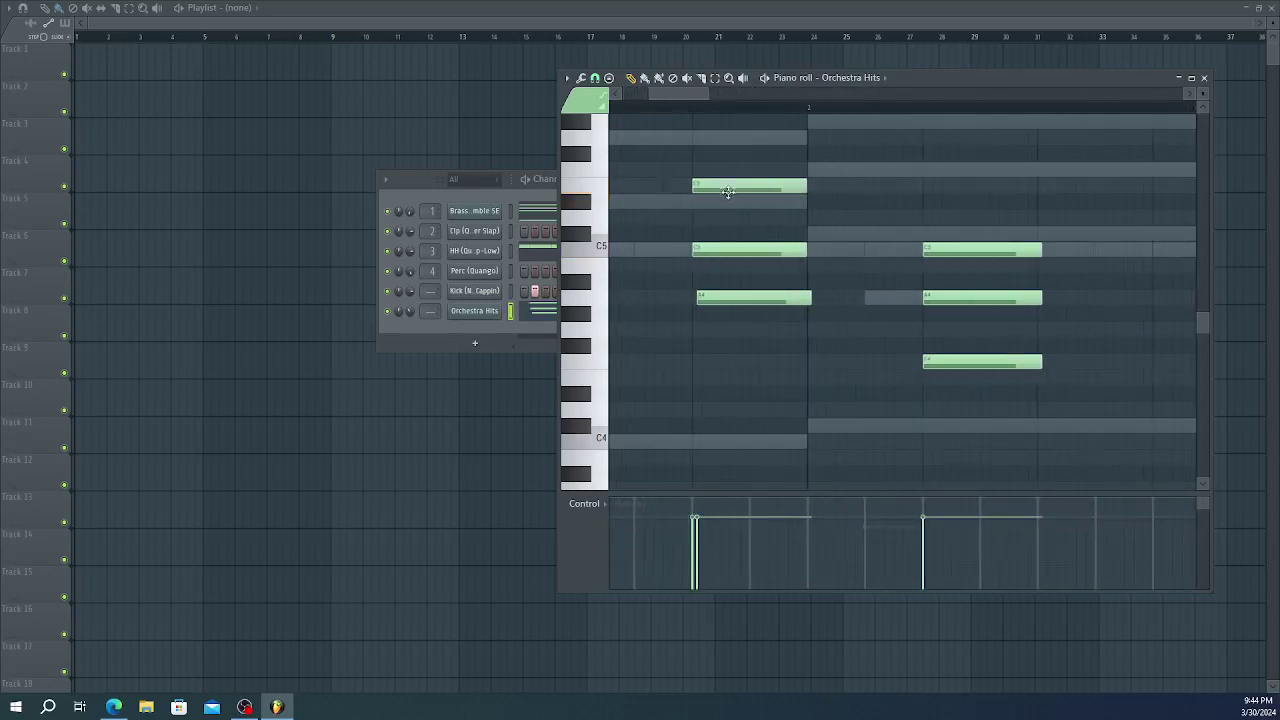
pyautogui.scroll(-4, 820, 292)
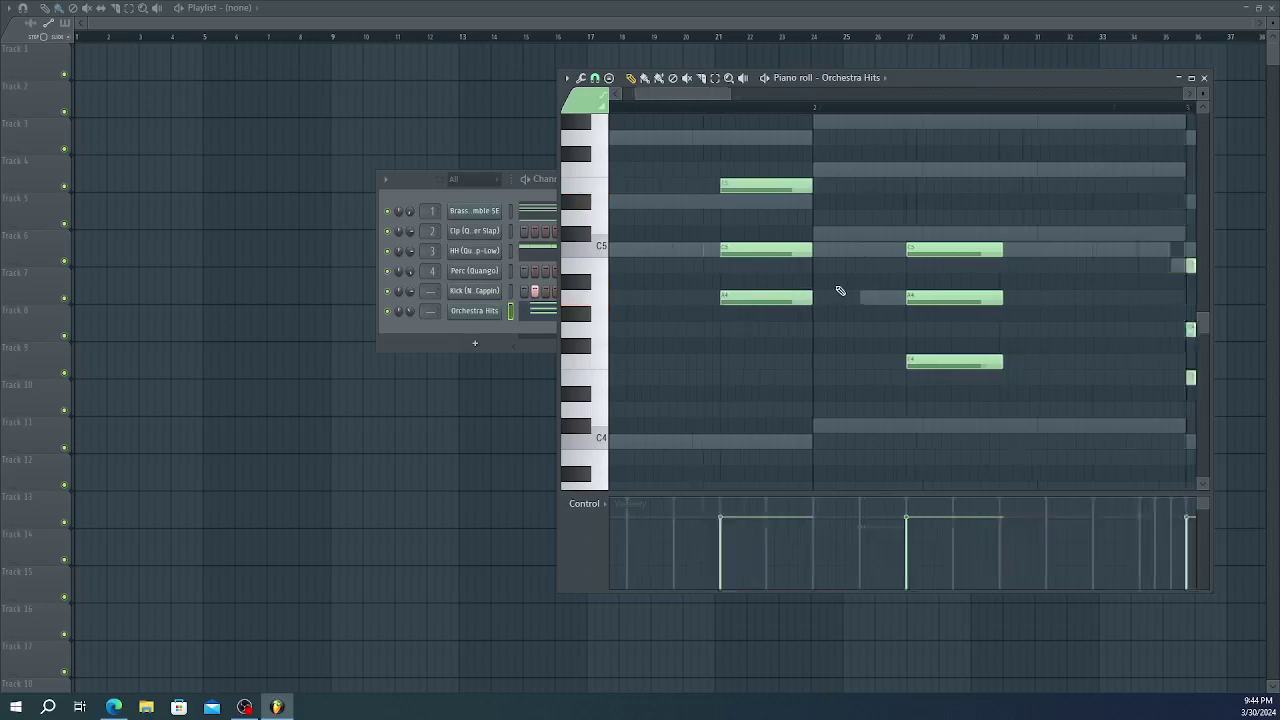
pyautogui.scroll(2, 855, 292)
pyautogui.scroll(3, 860, 289)
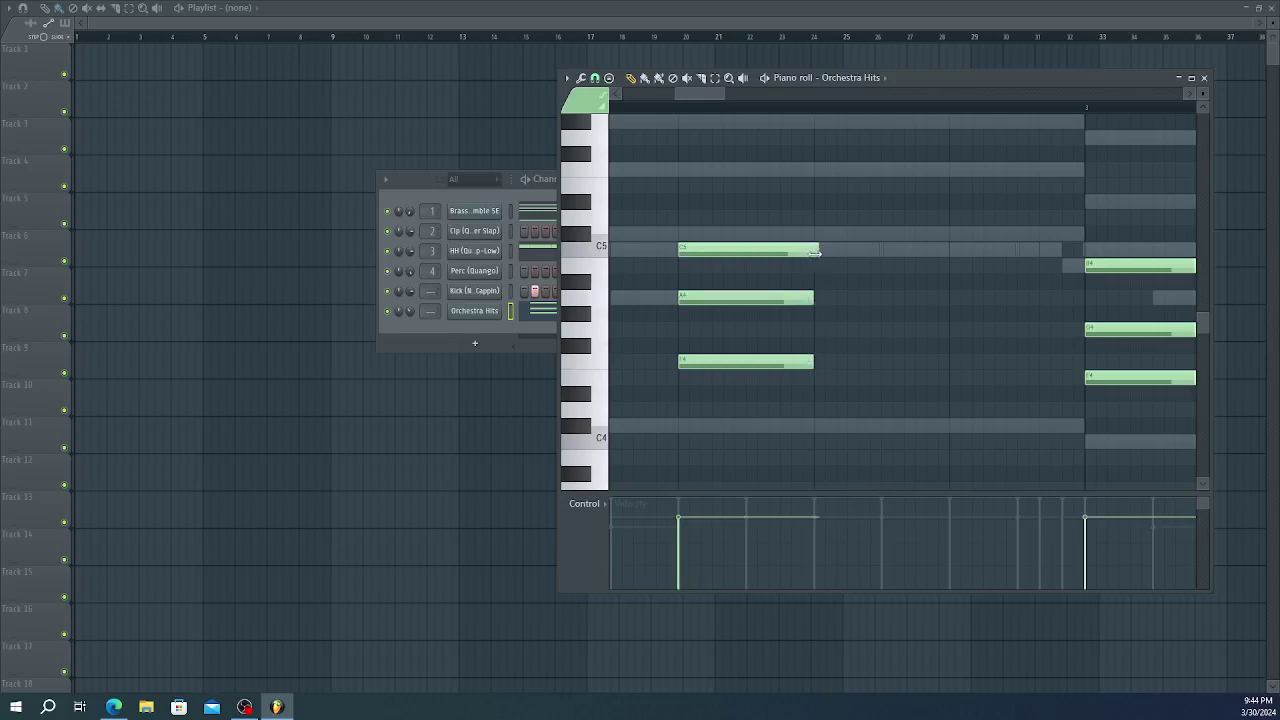
pyautogui.scroll(-6, 816, 254)
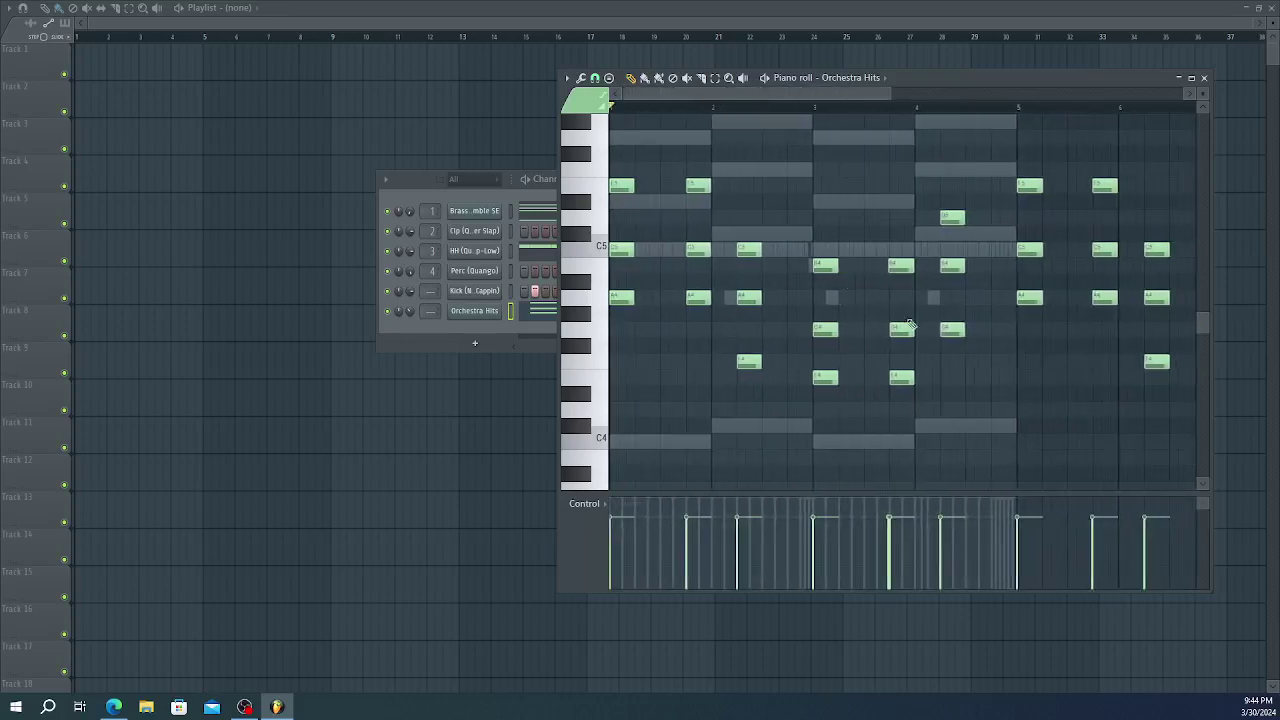
# - Trim the E5 note of bar 5's first chord to end together with the C5 and A4 notes
pyautogui.scroll(4, 970, 344)
pyautogui.scroll(-3, 970, 344)
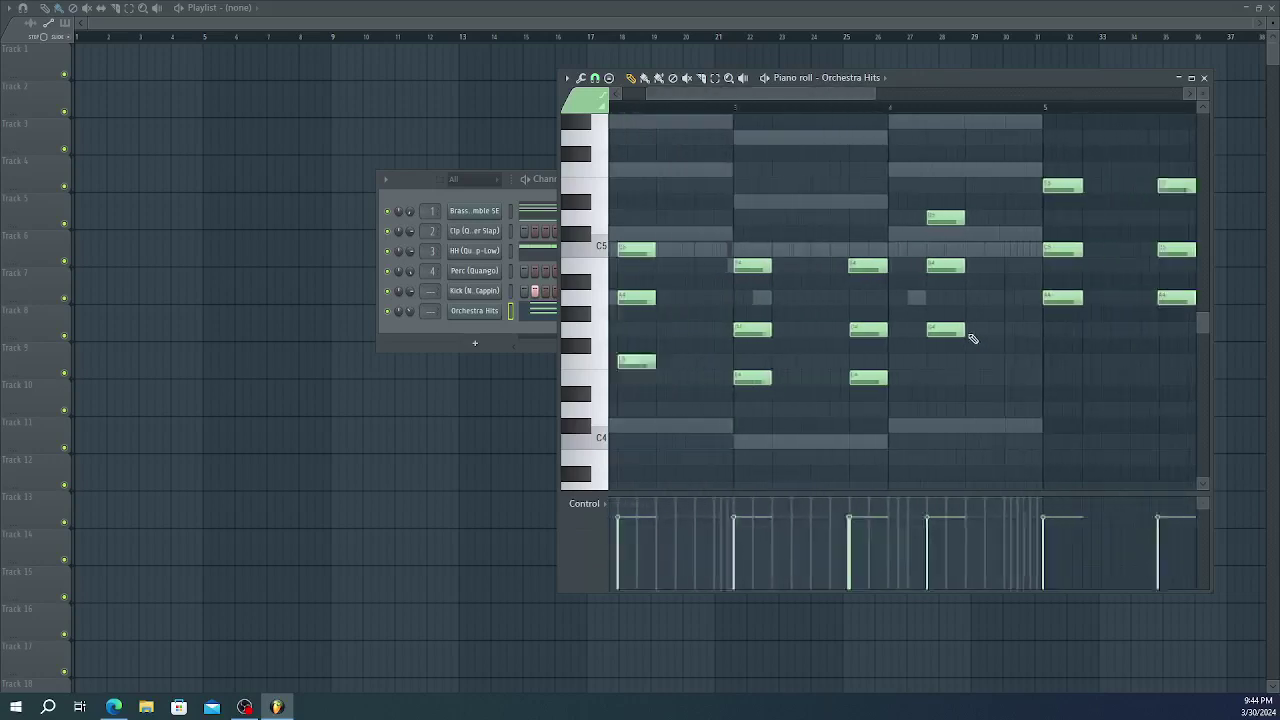
pyautogui.scroll(8, 1068, 349)
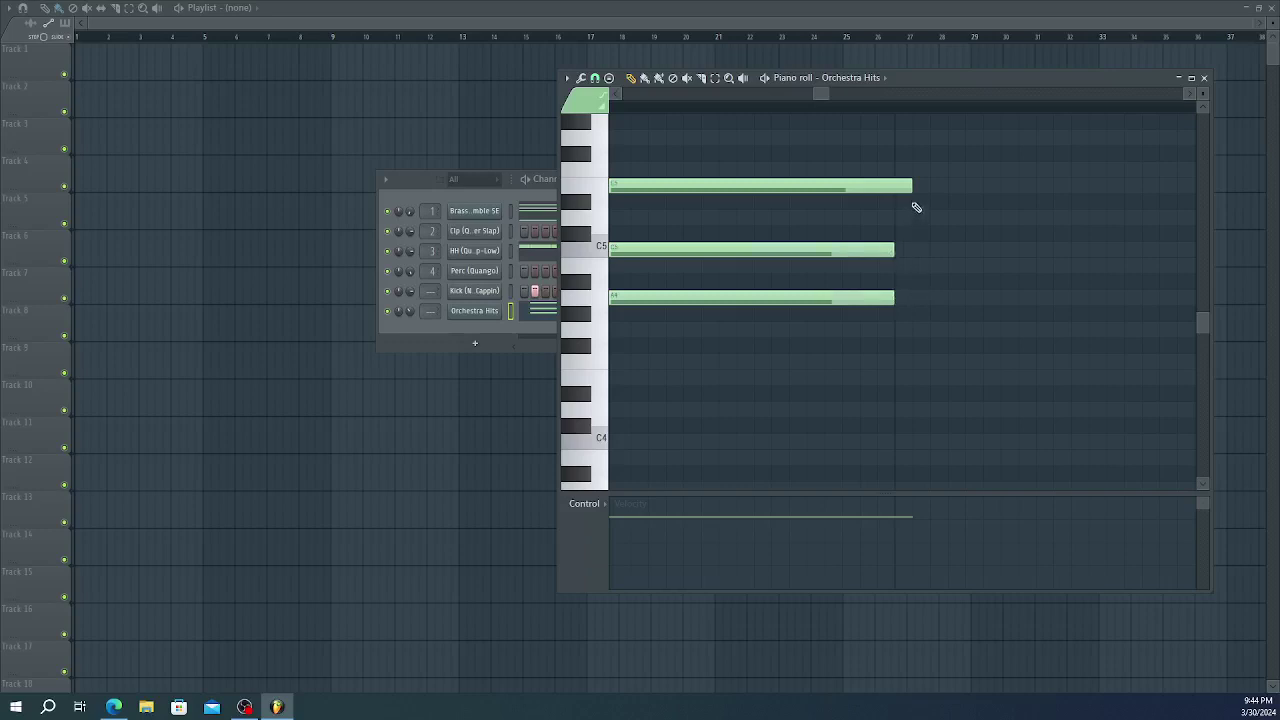
pyautogui.scroll(-8, 939, 229)
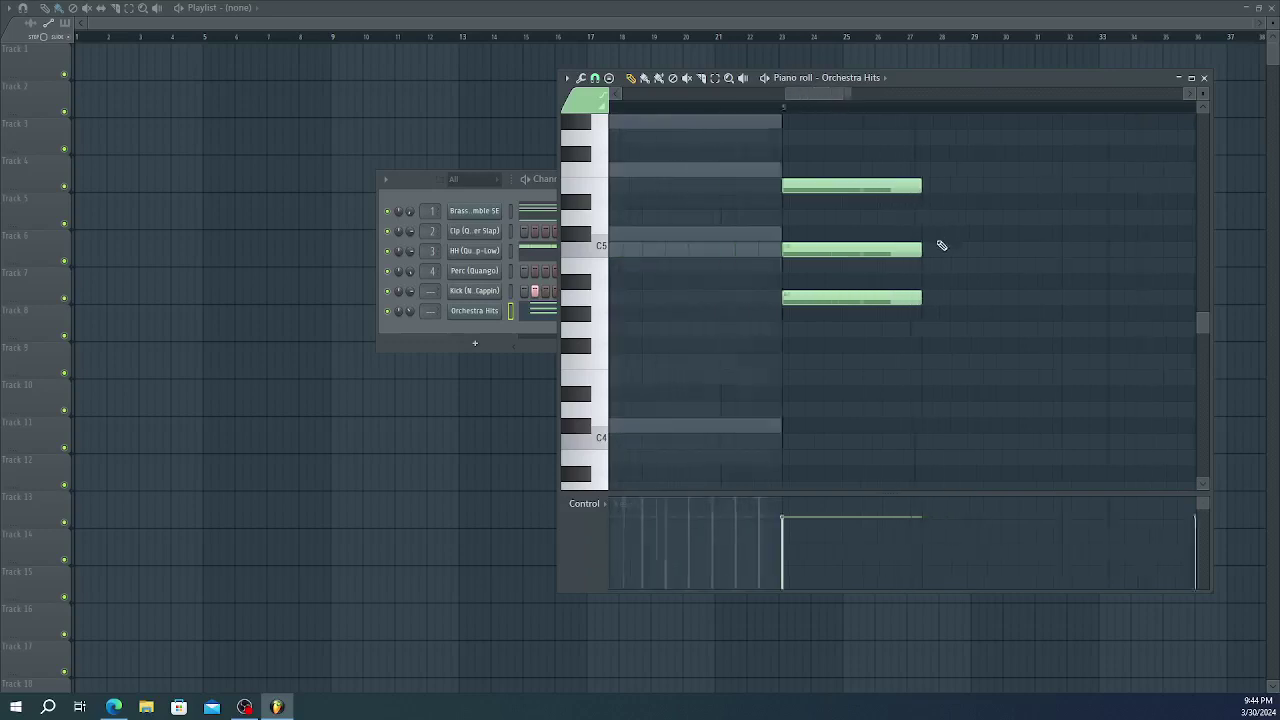
pyautogui.scroll(7, 1105, 318)
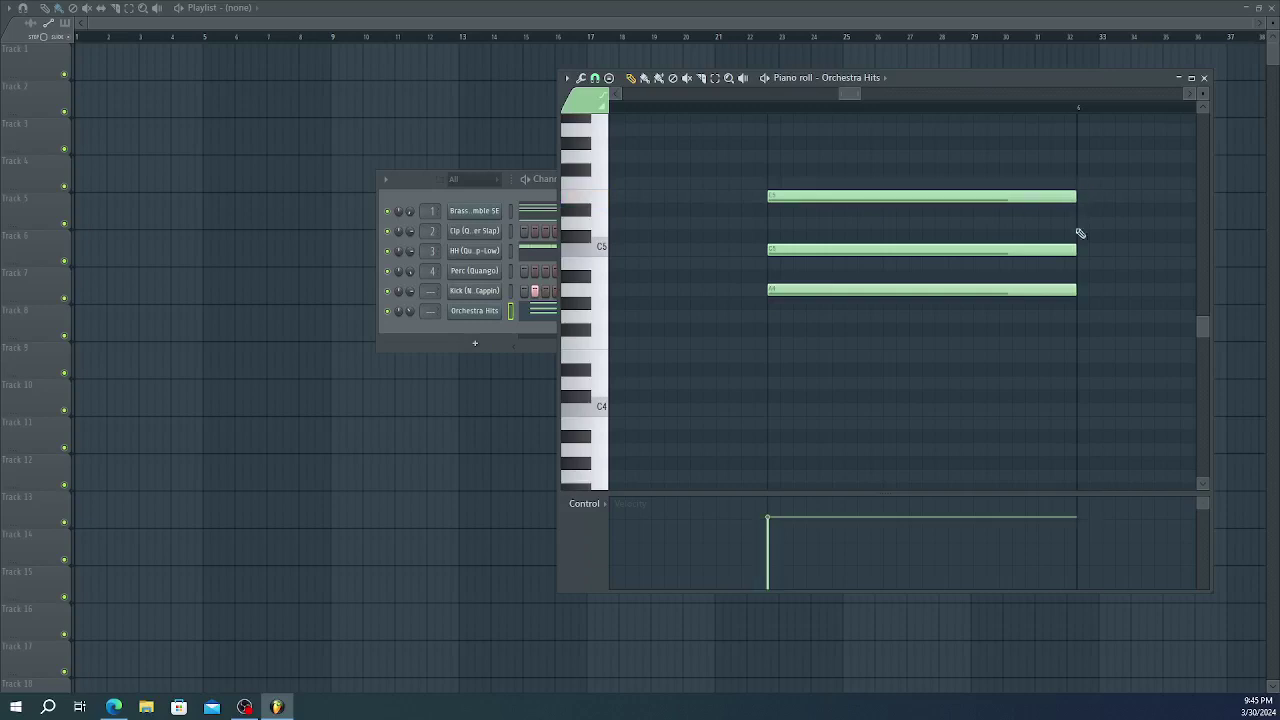
pyautogui.scroll(-8, 1080, 233)
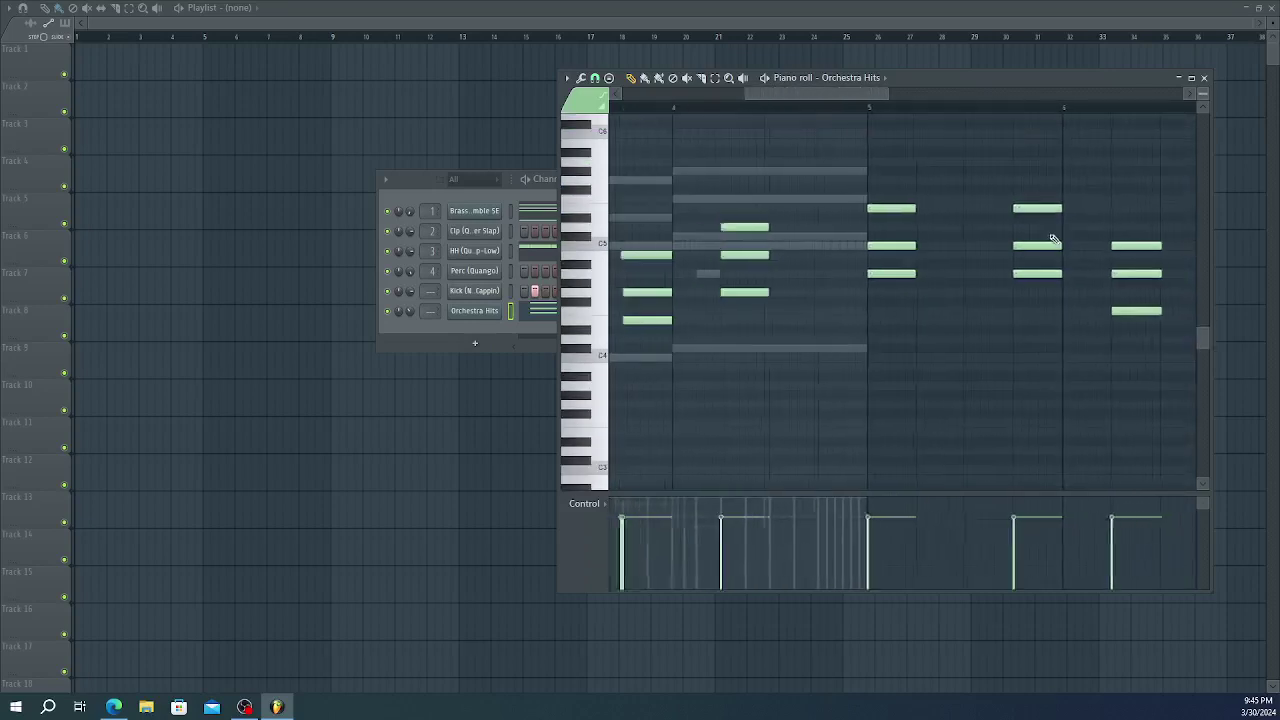
# - Trim the F4 note of bar 6's chord to the same end point as its C5 and A4 notes
pyautogui.moveTo(866, 98); pyautogui.dragTo(872, 277)
pyautogui.scroll(3, 803, 245)
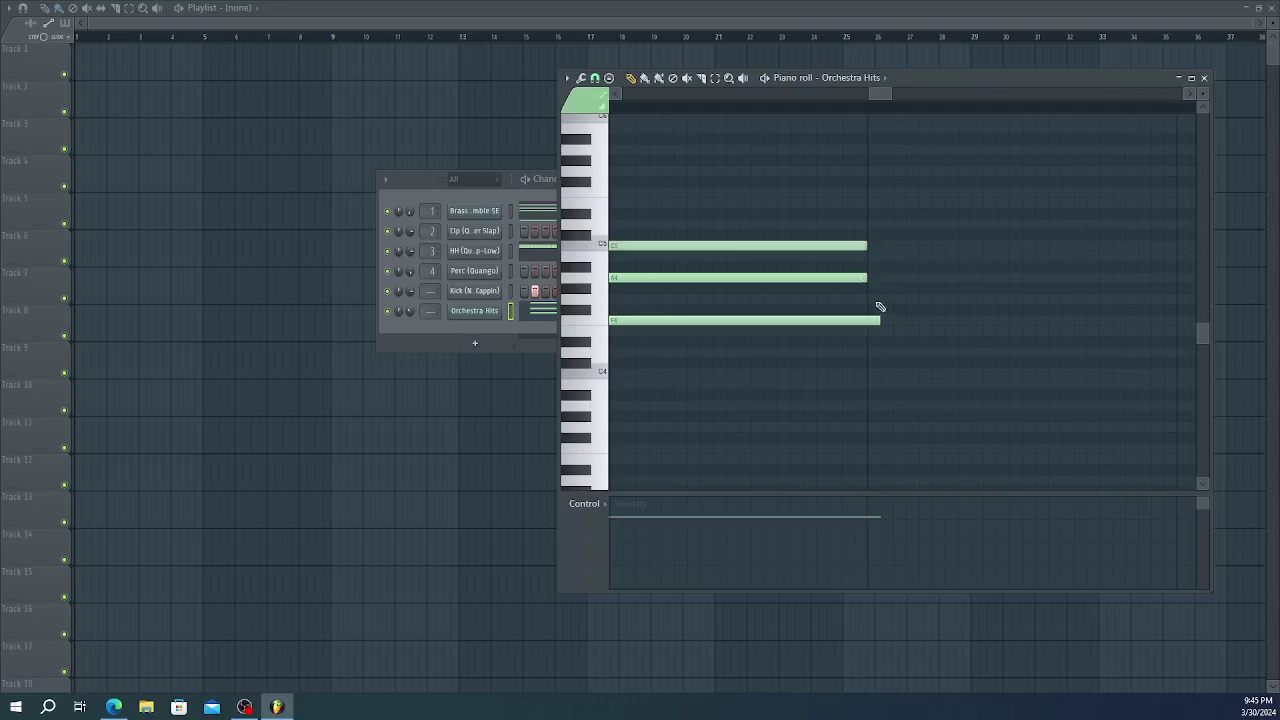
pyautogui.scroll(-8, 870, 320)
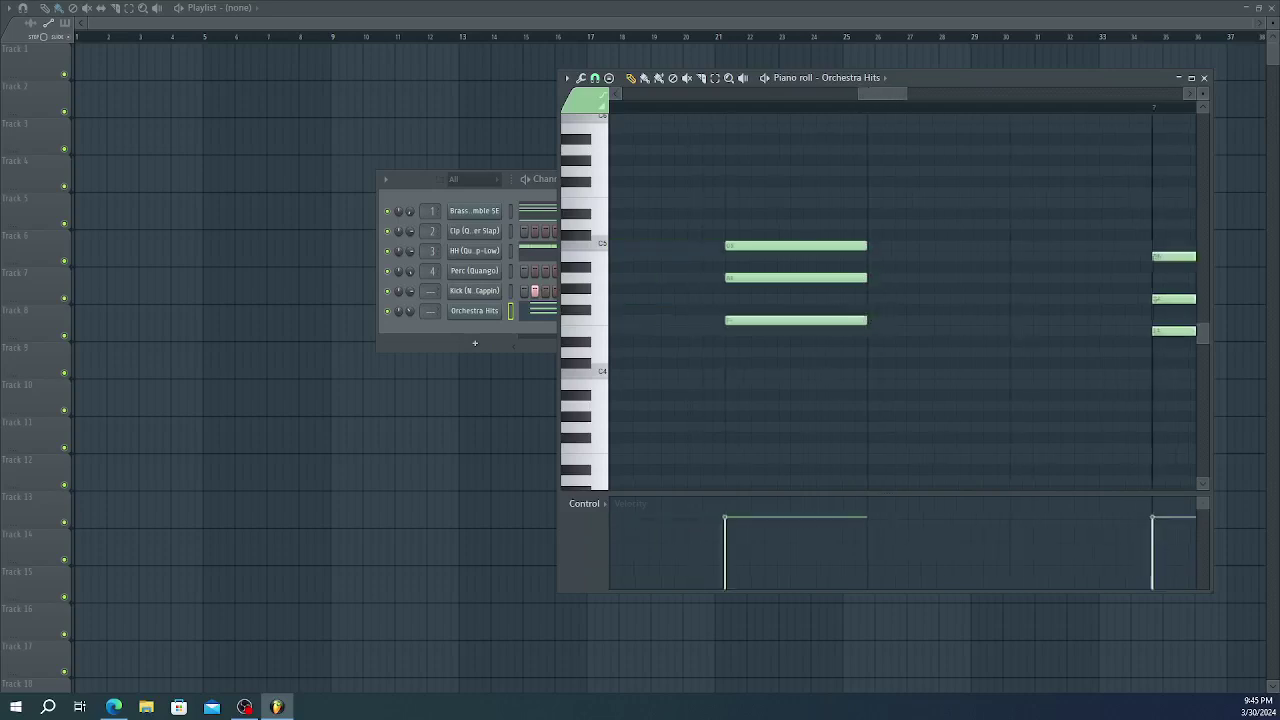
# - Trim the E4, G4 and B4 notes of bar 7's first chord to end exactly at the second beat
pyautogui.scroll(8, 968, 347)
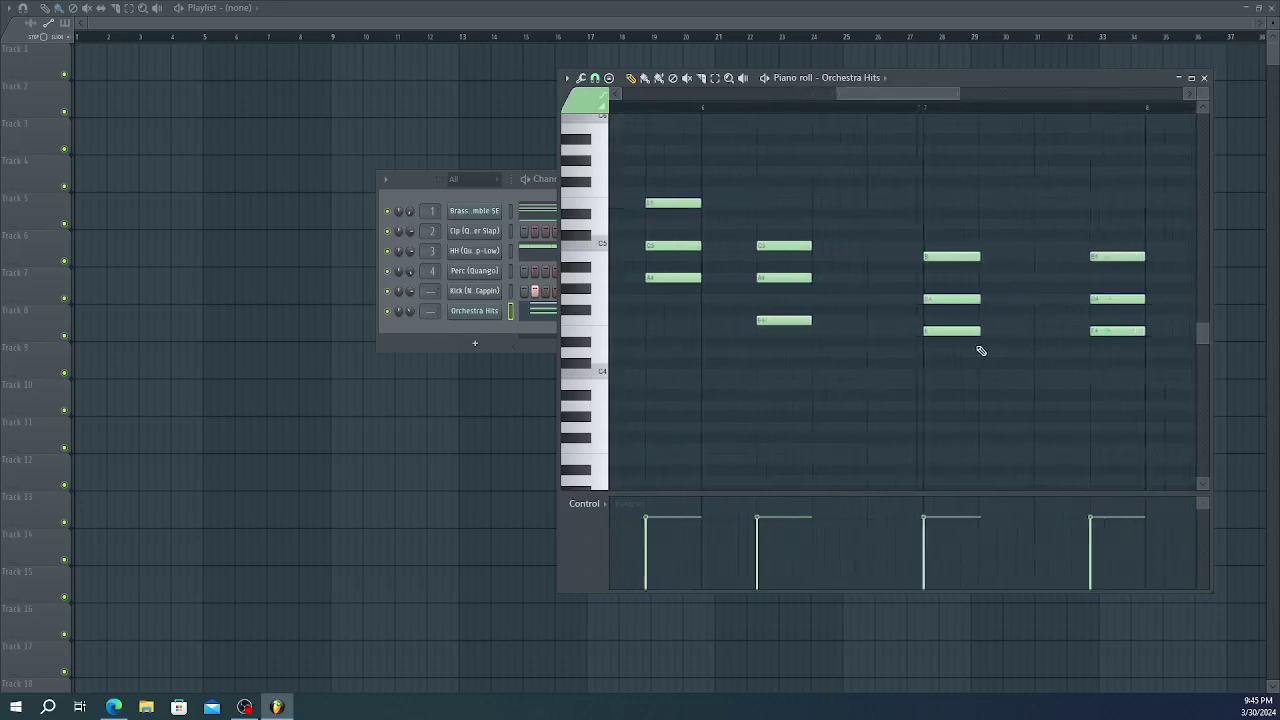
pyautogui.moveTo(925, 355); pyautogui.dragTo(976, 248)
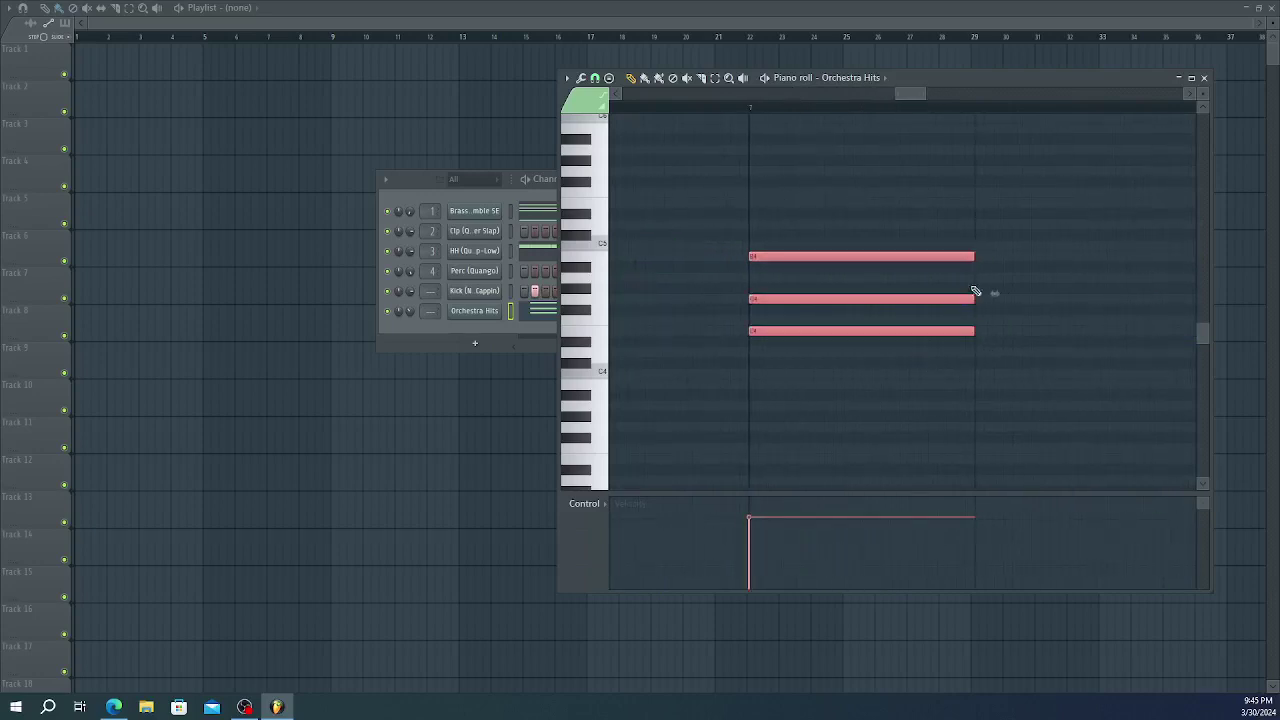
pyautogui.moveTo(970, 288); pyautogui.dragTo(947, 250)
pyautogui.scroll(5, 979, 272)
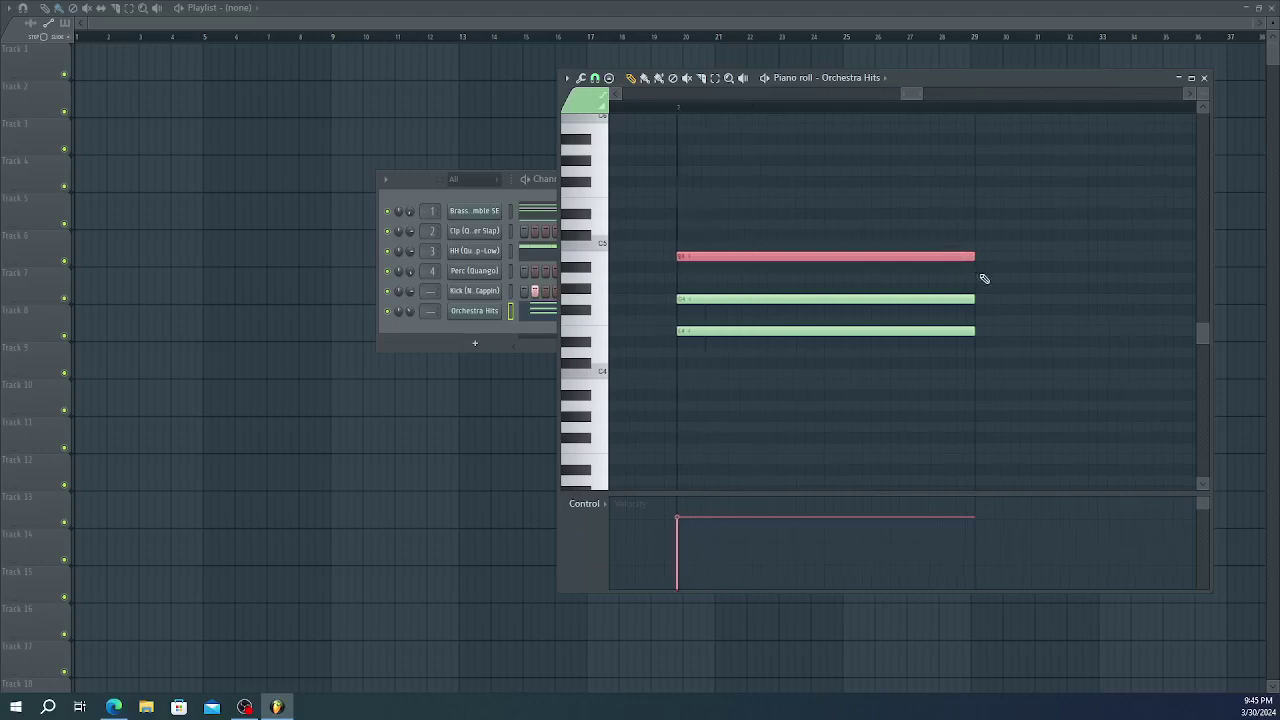
pyautogui.scroll(-8, 985, 278)
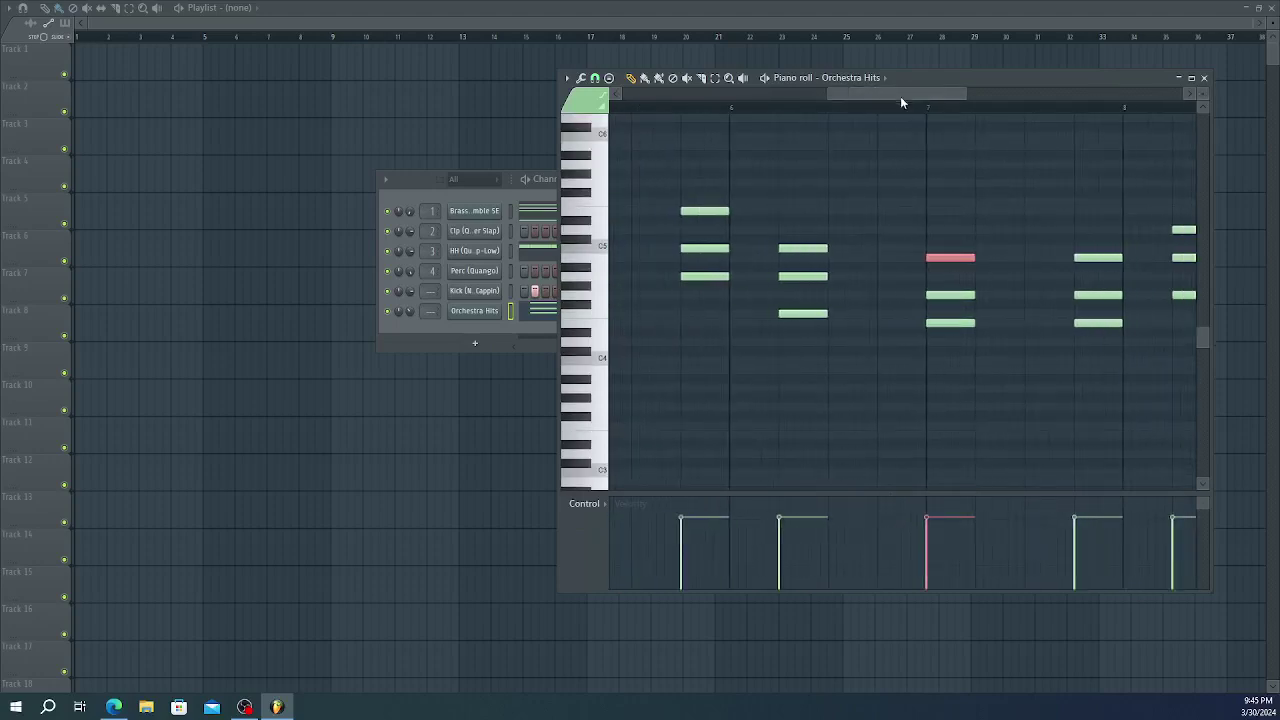
# - Play the pattern from its start to check the Orchestra Hits part, and close its notes
pyautogui.moveTo(900, 94); pyautogui.dragTo(628, 137)
pyautogui.press('space')
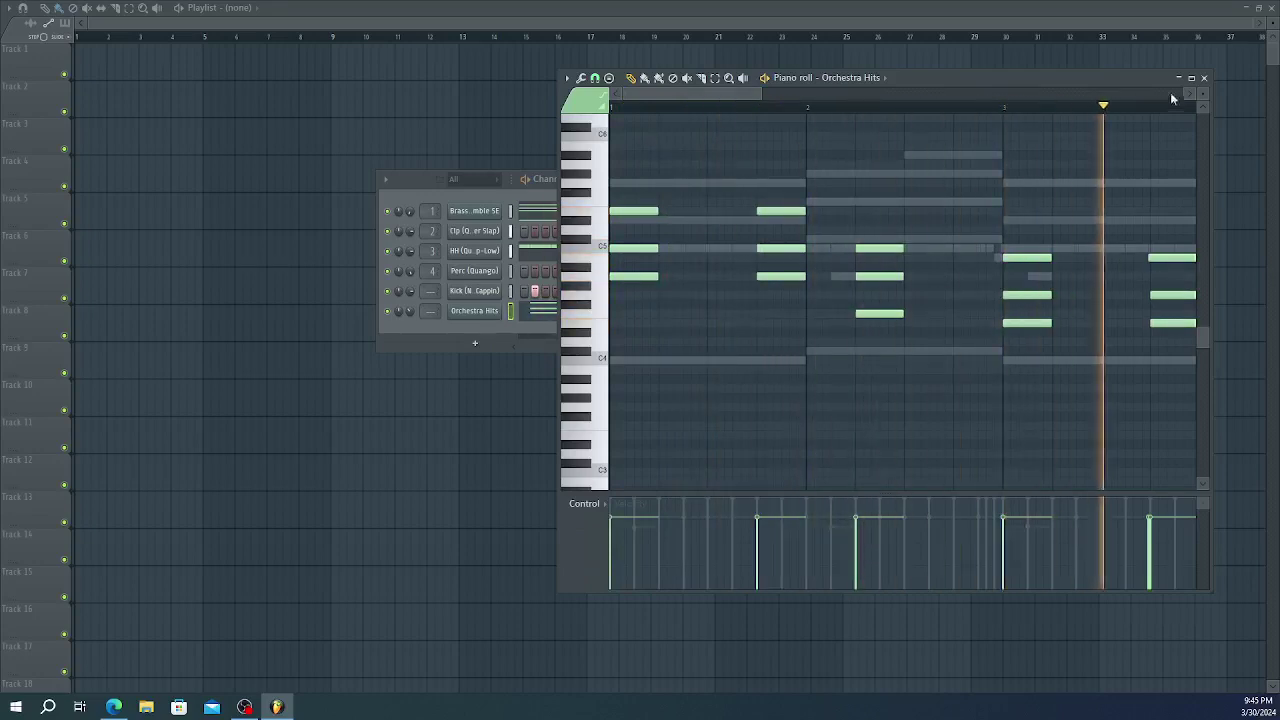
pyautogui.click(1204, 78)
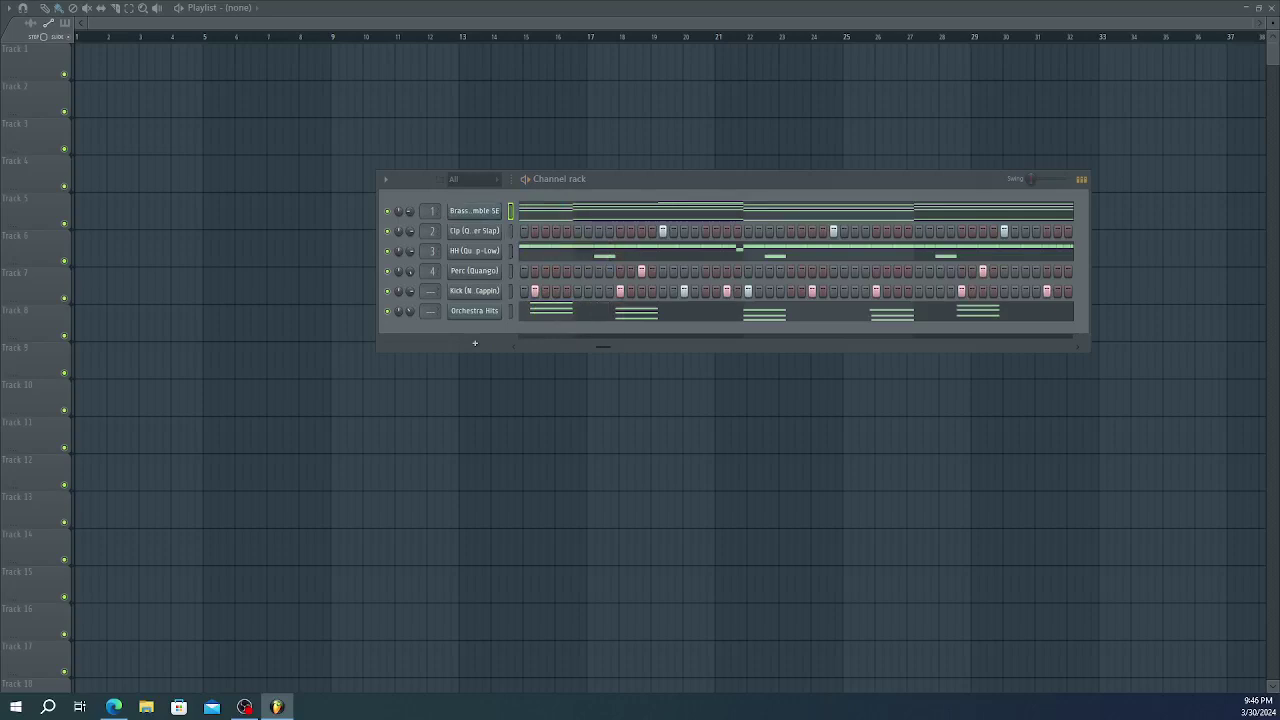
# - Replace the brass channel's instrument with FL Keys, keeping its notes, and play the pattern
pyautogui.rightClick(500, 218)
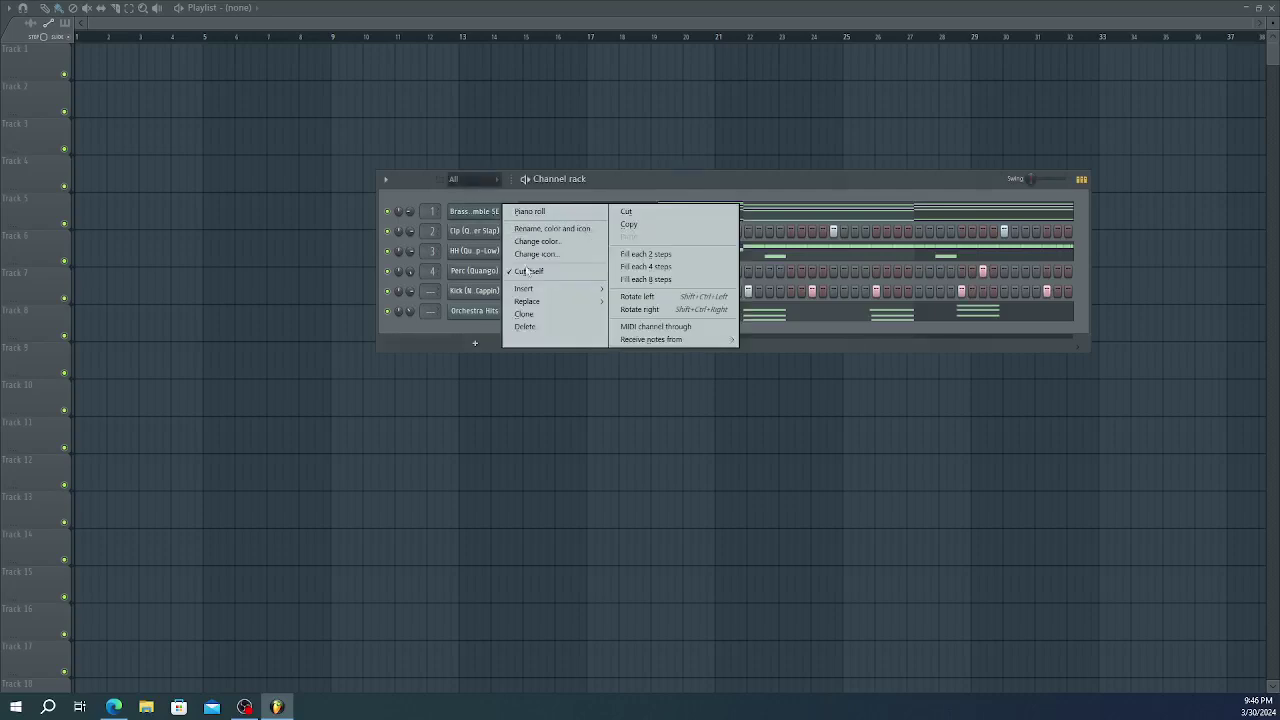
pyautogui.moveTo(530, 301)
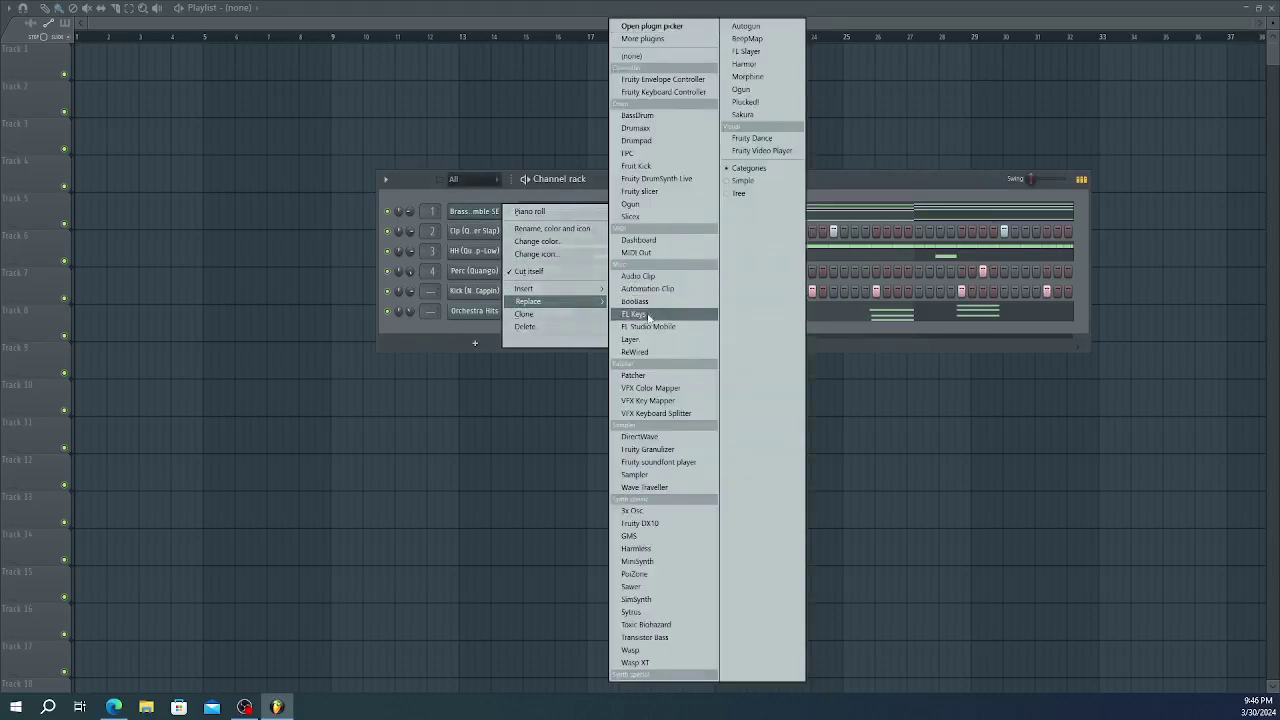
pyautogui.click(668, 316)
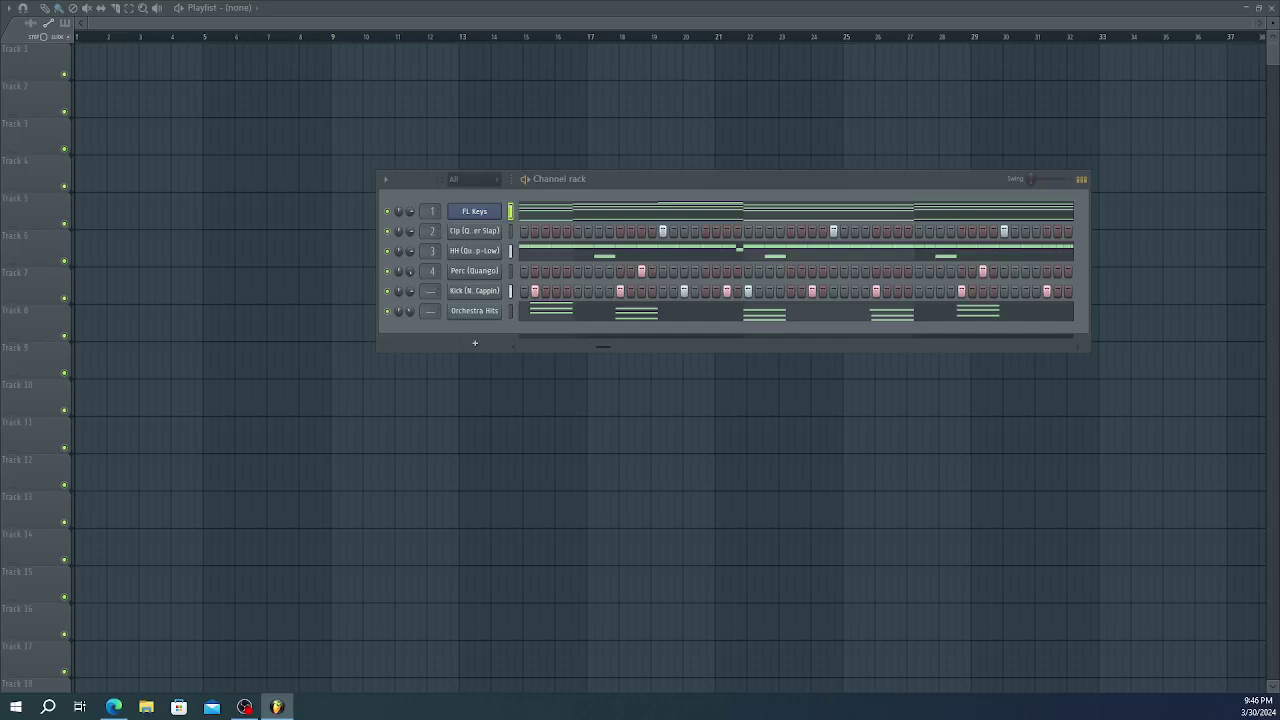
pyautogui.press('space')
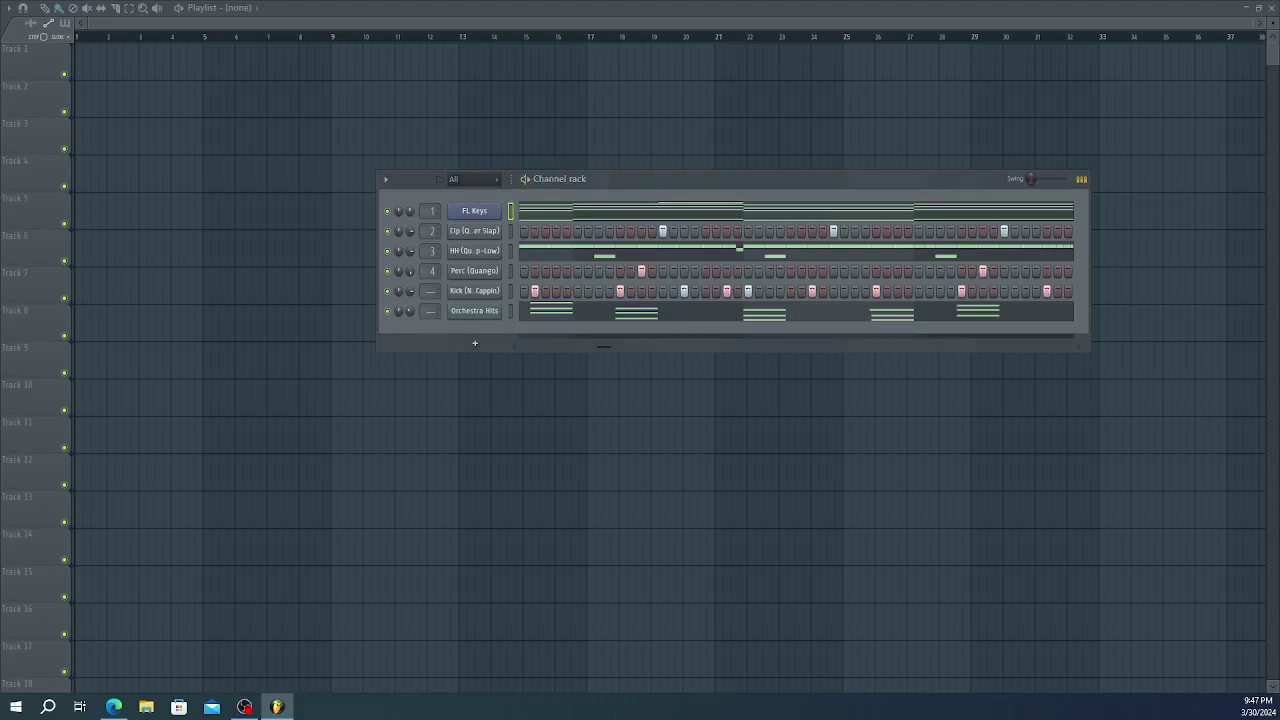
# - Add the Lex Luger - WhitsleOctave sound as a new channel, and copy the four lowest notes of the FL Keys chords in bars 1 to 4
pyautogui.moveTo(1279, 210); pyautogui.dragTo(486, 326)
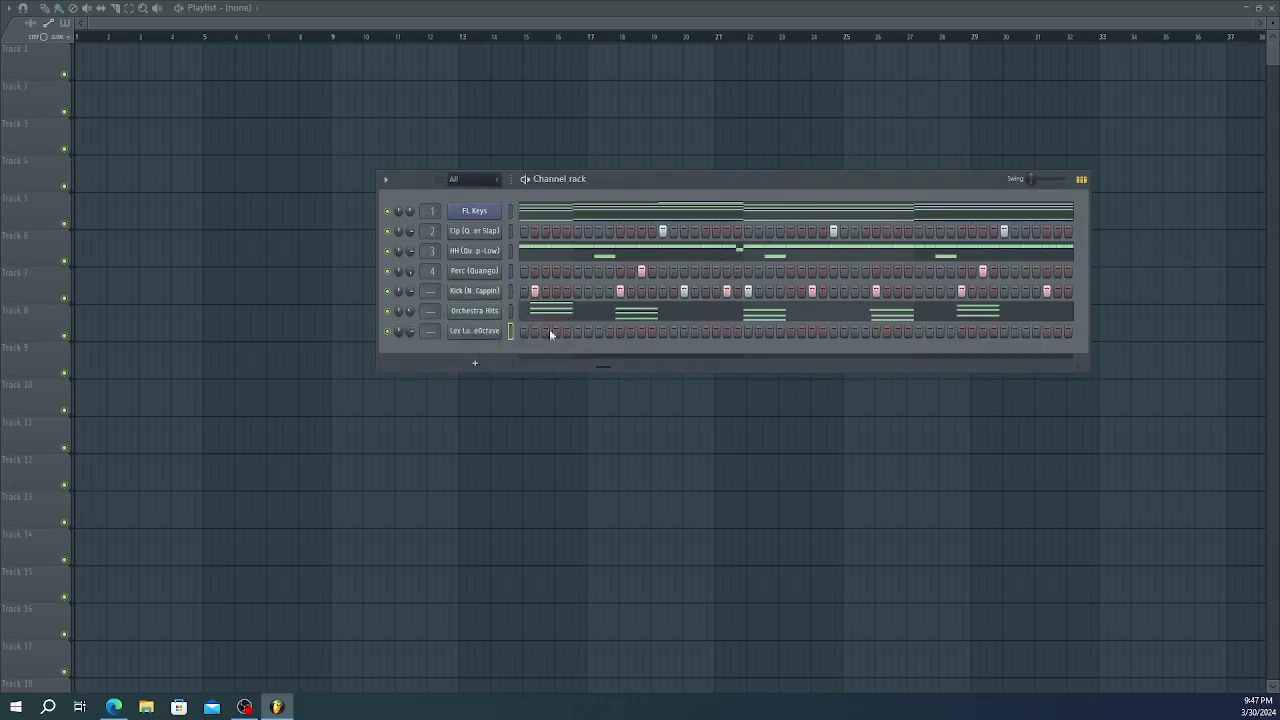
pyautogui.click(600, 216)
pyautogui.keyDown('ctrl'); pyautogui.scroll(-3, 950, 320); pyautogui.keyUp('ctrl')
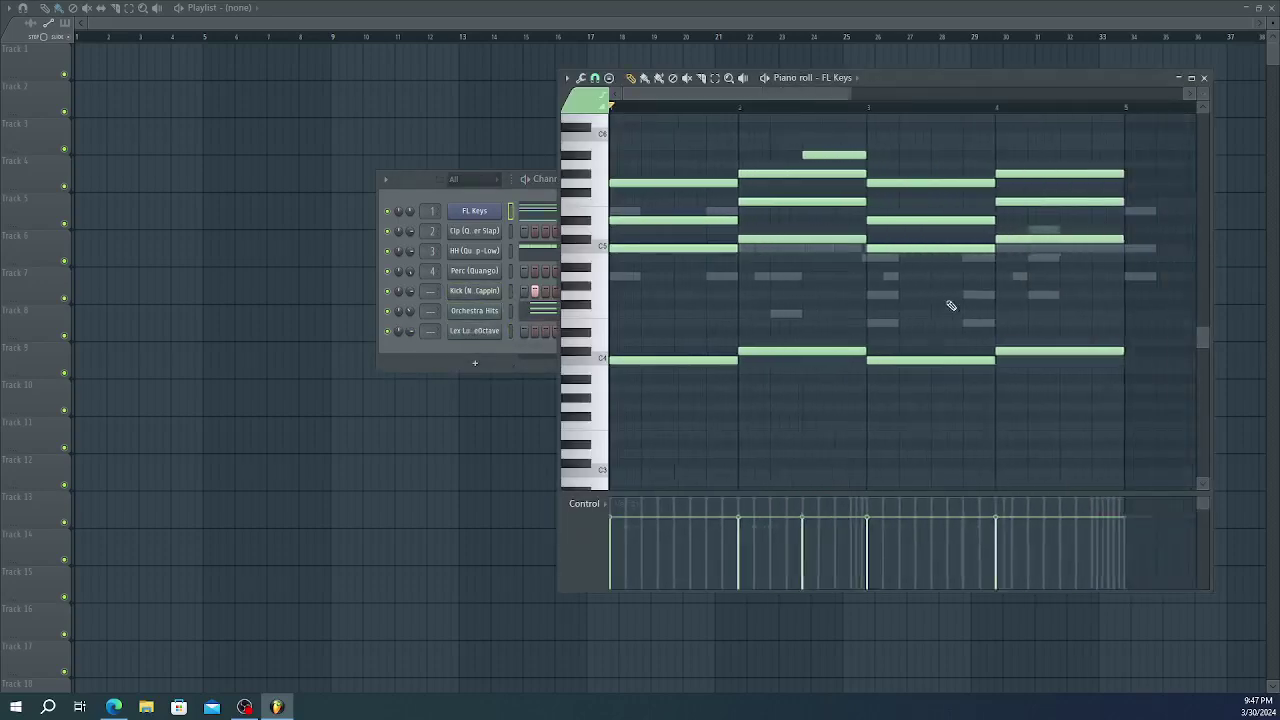
pyautogui.keyDown('ctrl'); pyautogui.scroll(-1, 950, 305); pyautogui.keyUp('ctrl')
pyautogui.moveTo(656, 279); pyautogui.dragTo(1074, 151)
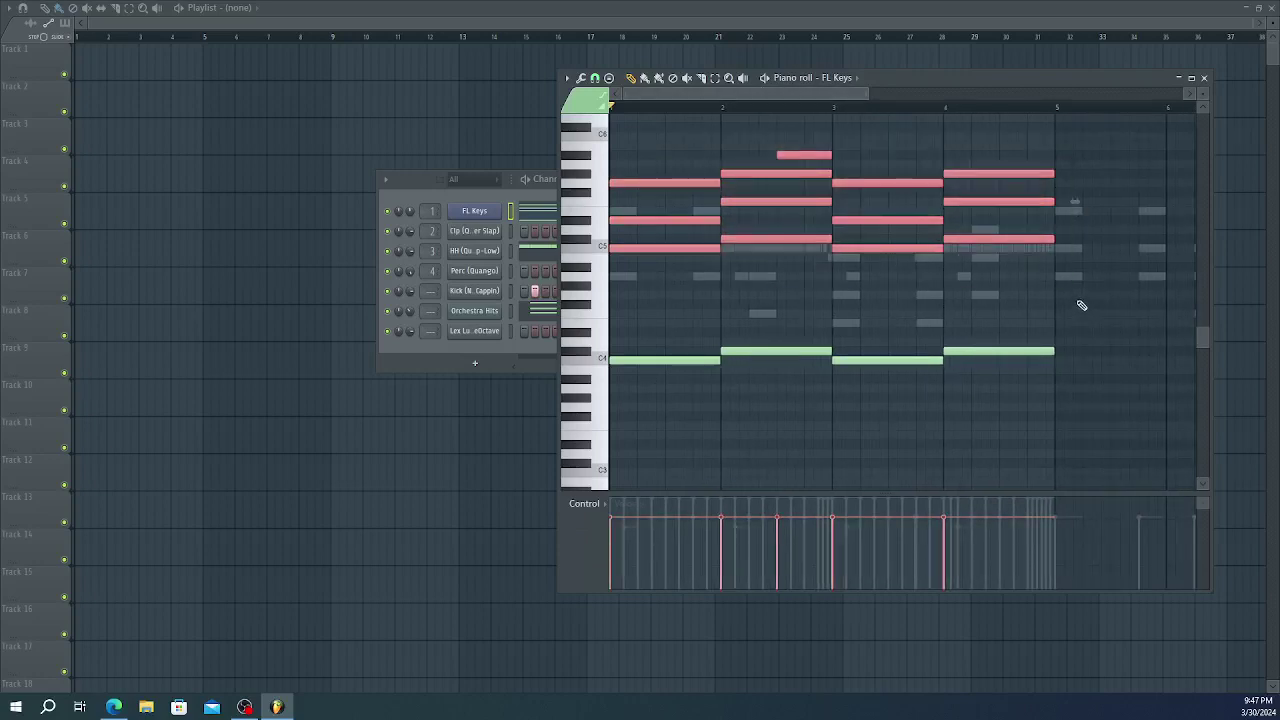
pyautogui.moveTo(1063, 294); pyautogui.dragTo(649, 391)
pyautogui.rightClick(1031, 348)
pyautogui.click(566, 77)
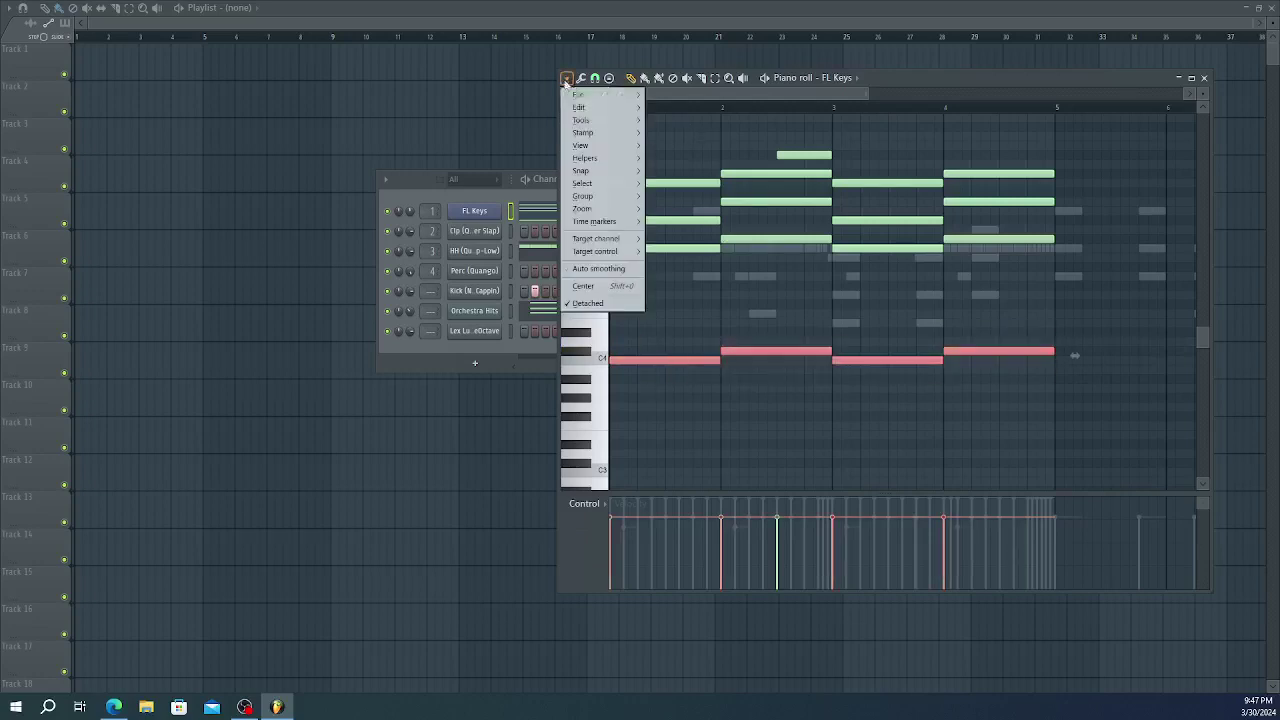
pyautogui.moveTo(603, 108)
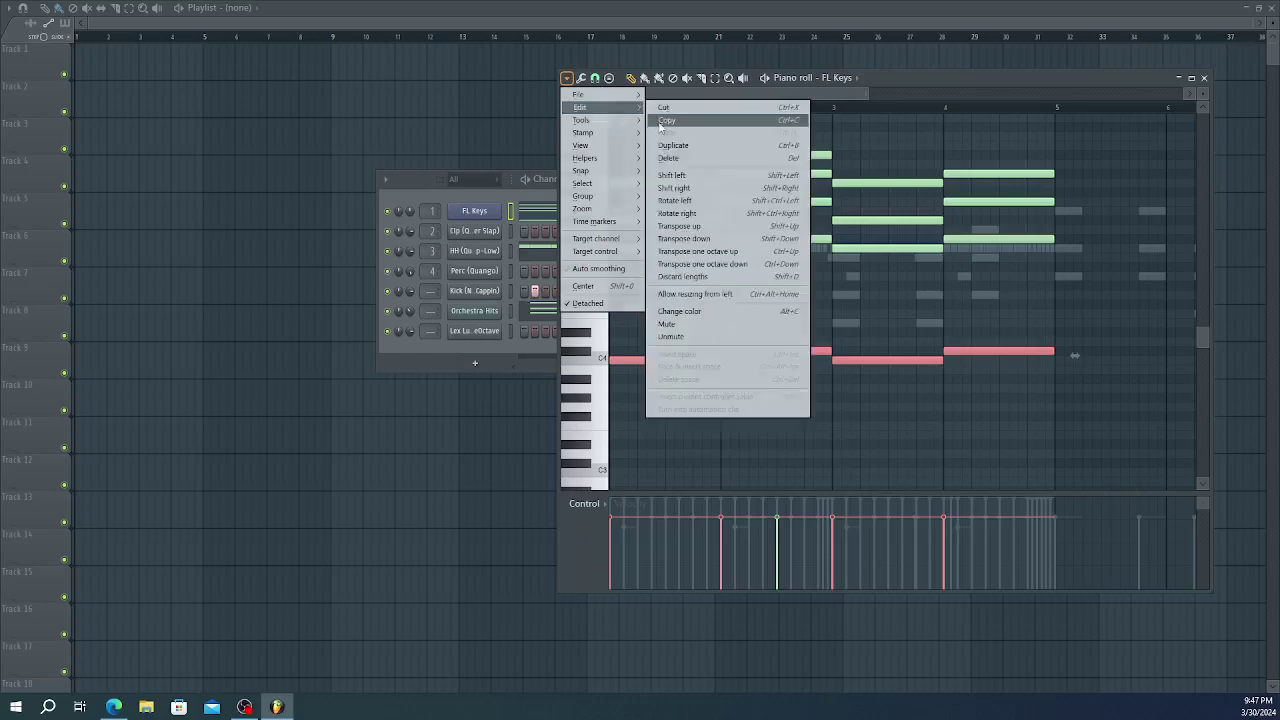
pyautogui.click(660, 121)
pyautogui.click(1203, 78)
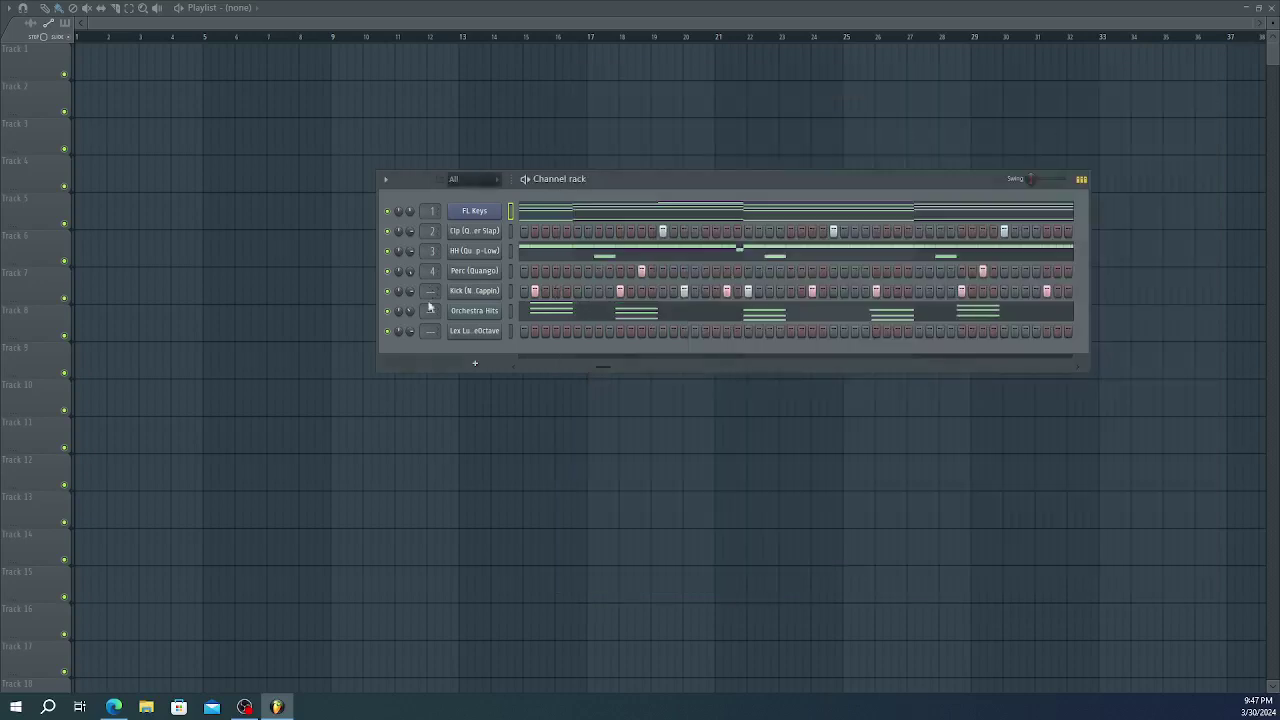
# - Paste the copied bass notes into the Lex Luger - WhitsleOctave channel and play the pattern
pyautogui.rightClick(497, 338)
pyautogui.click(506, 335)
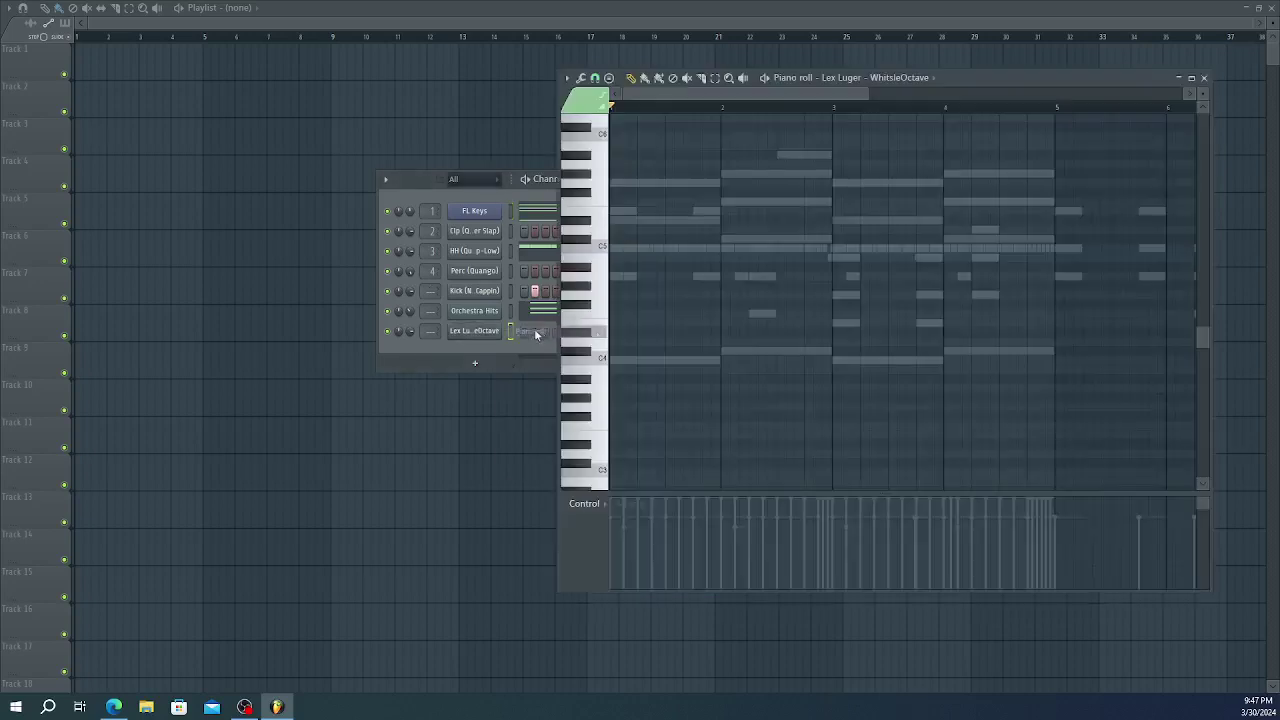
pyautogui.click(566, 77)
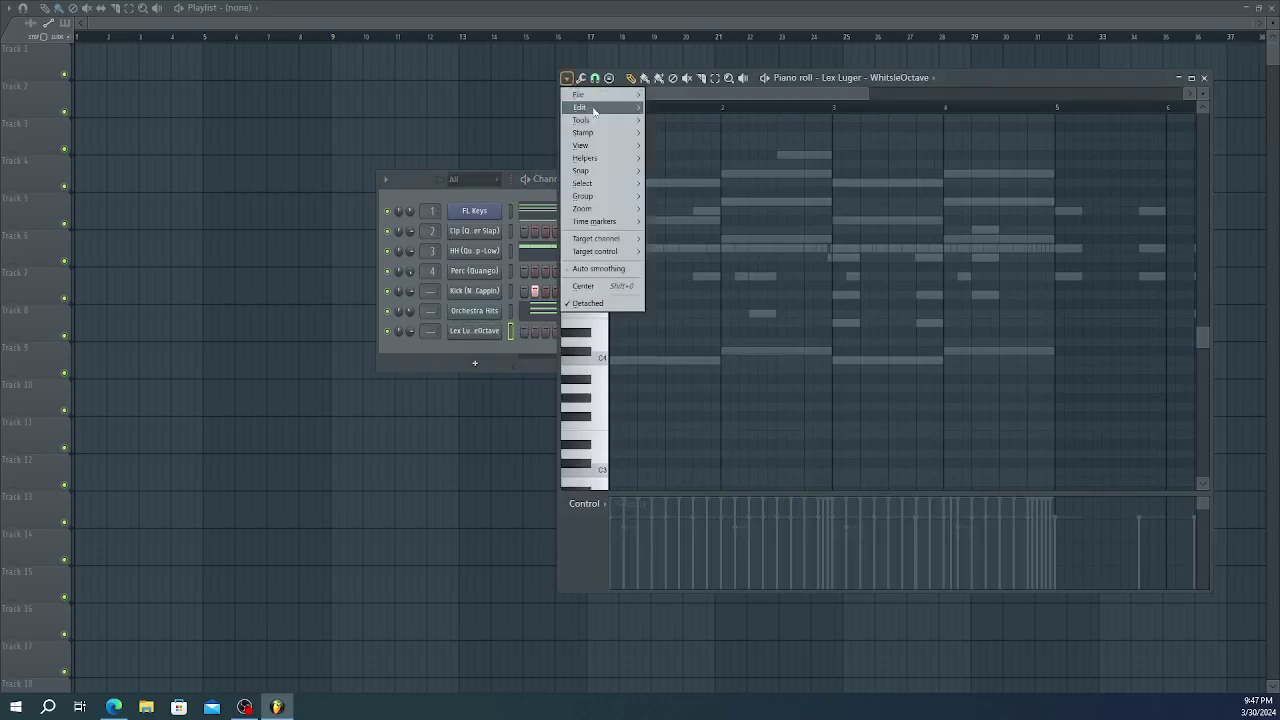
pyautogui.moveTo(590, 107)
pyautogui.click(667, 132)
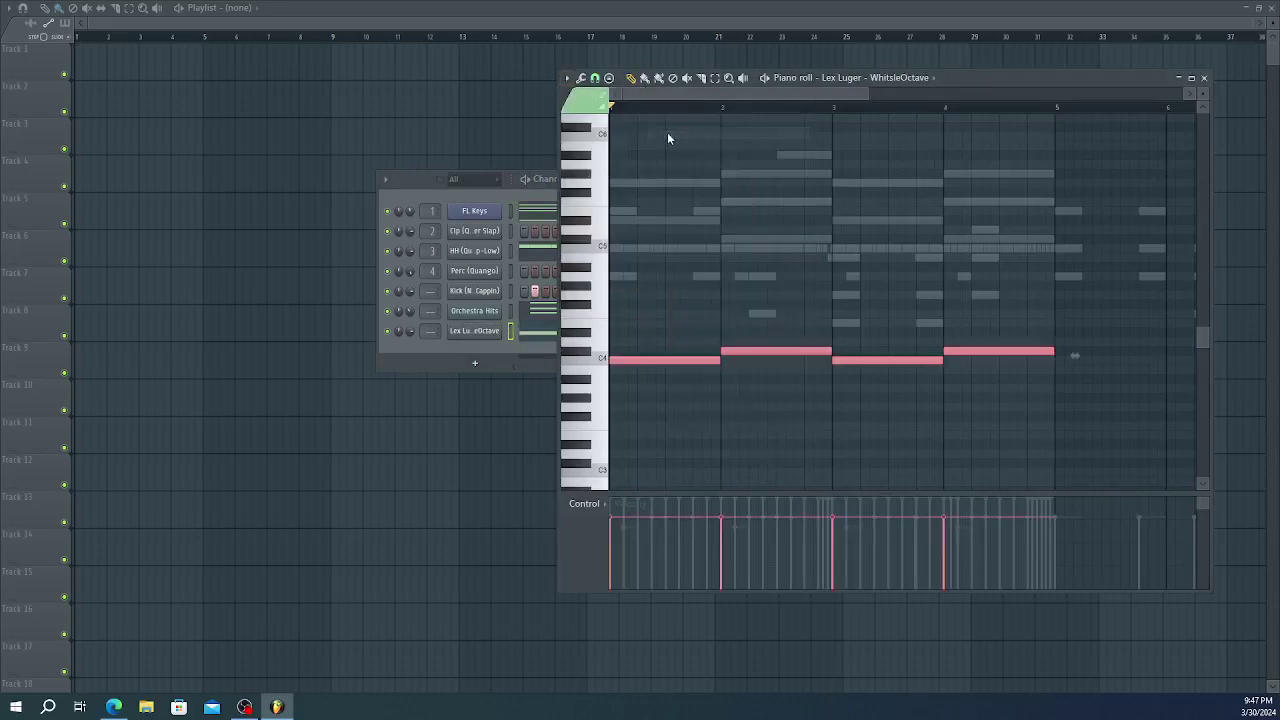
pyautogui.press('space')
pyautogui.click(1203, 77)
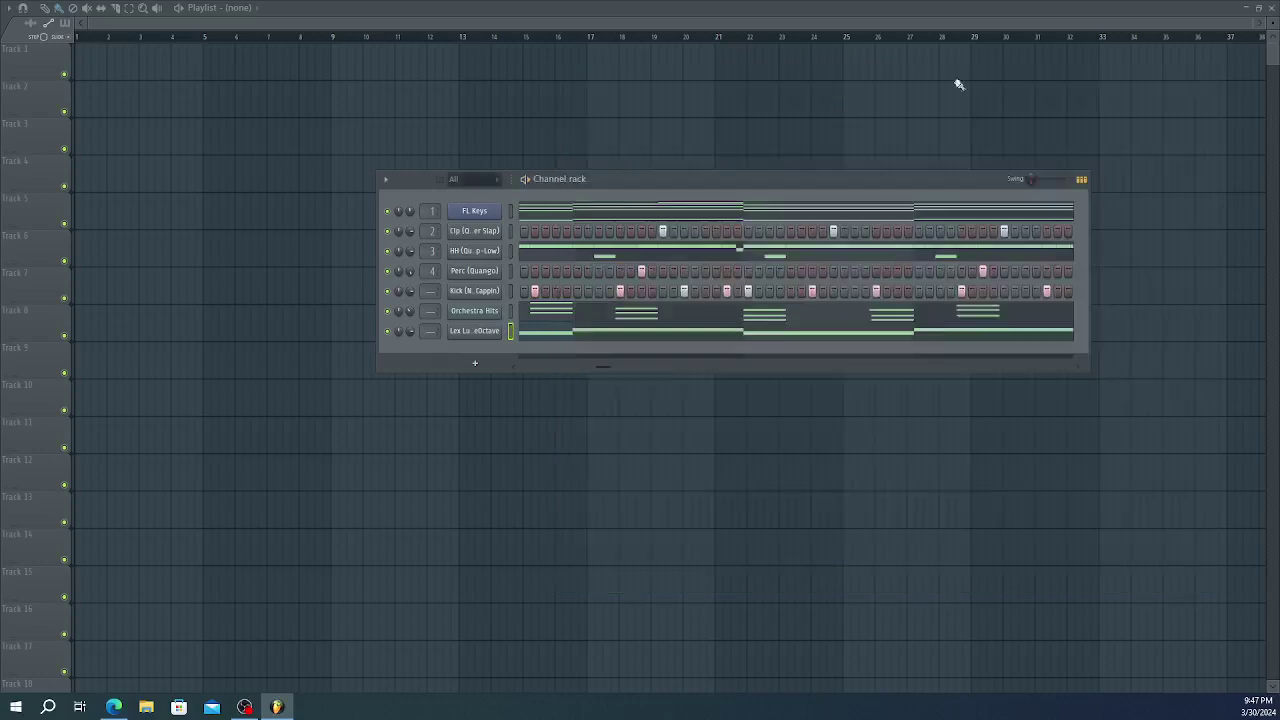
# - Mute the FL Keys channel during playback, and reopen the Lex Luger - WhitsleOctave notes
pyautogui.click(388, 212)
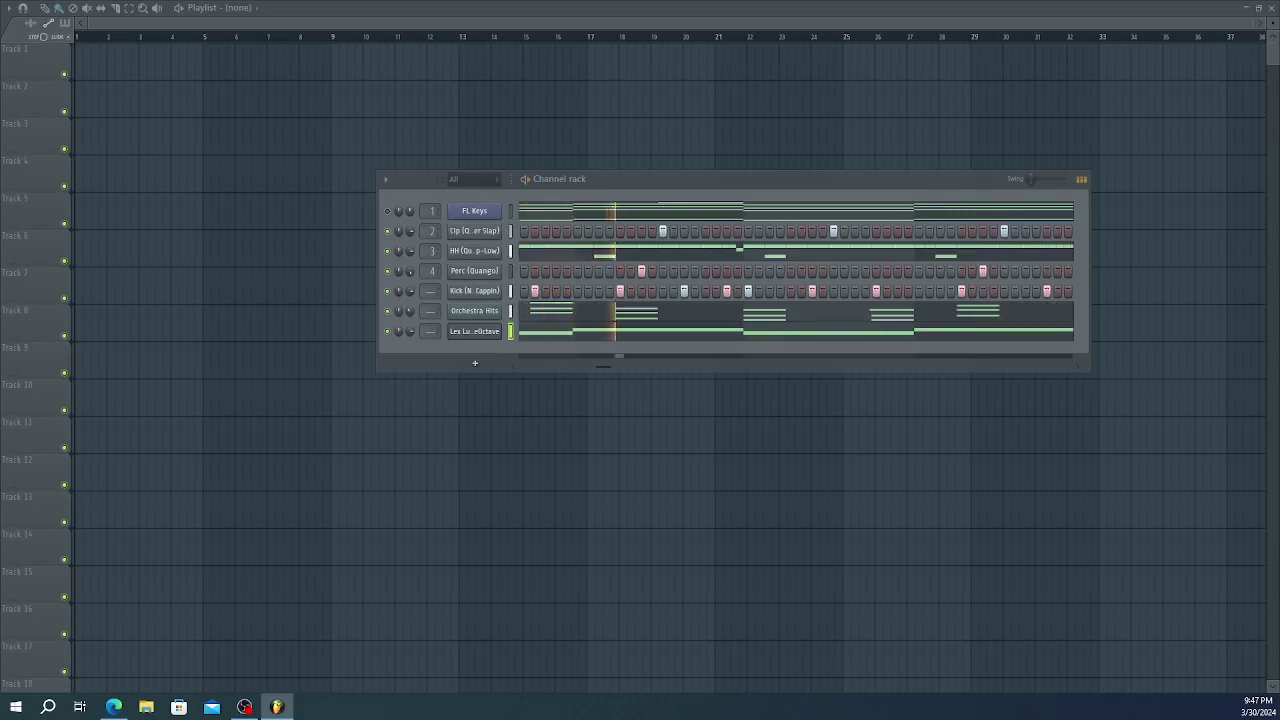
pyautogui.press('space')
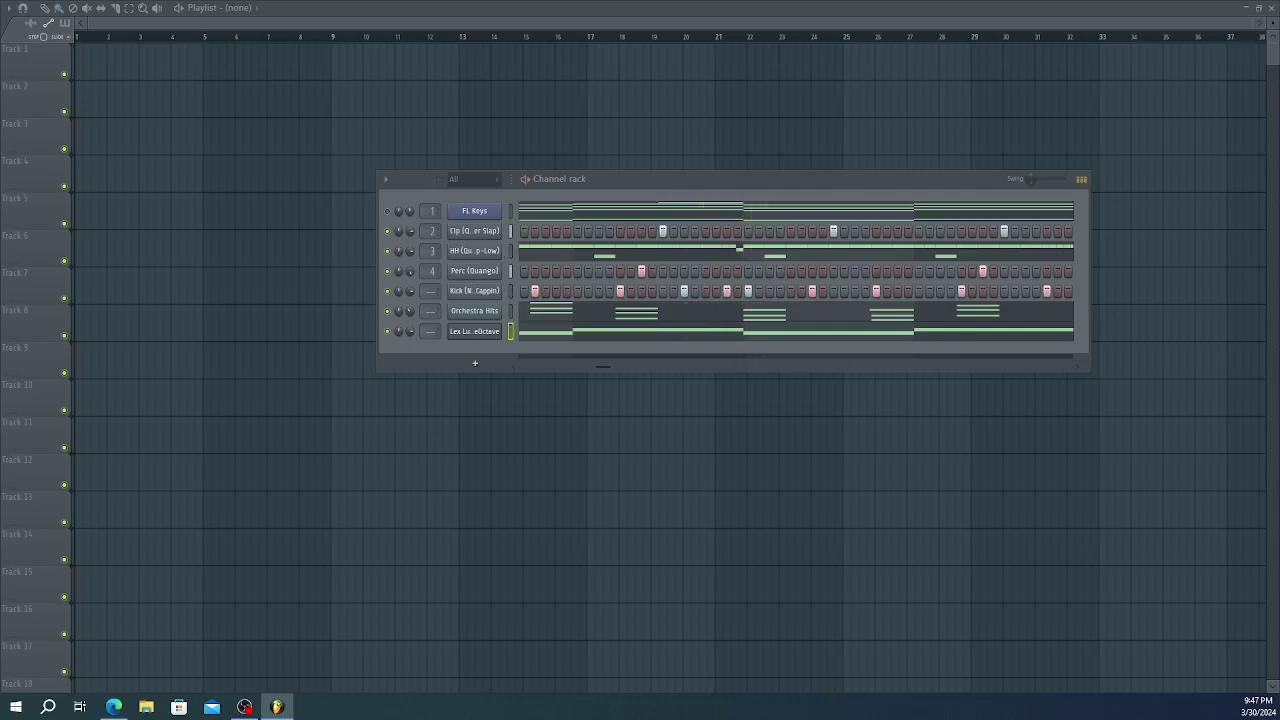
pyautogui.click(857, 333)
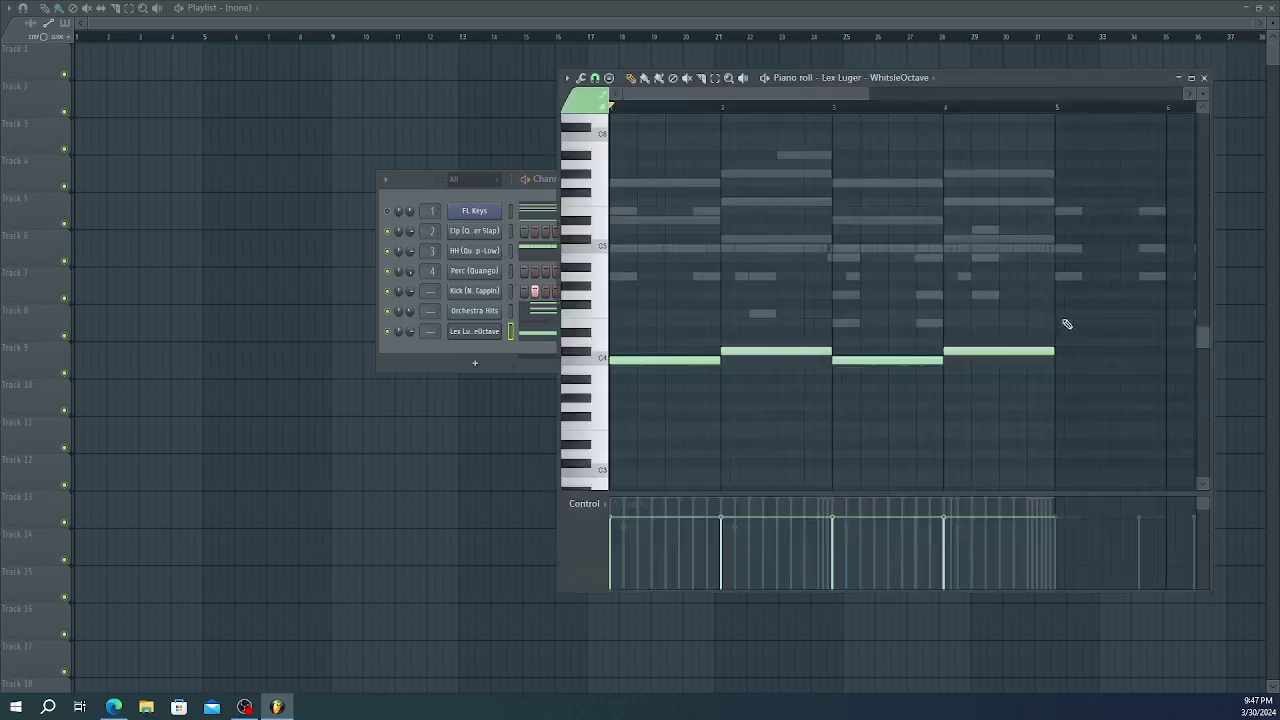
# - Try all four Lex Luger - WhitsleOctave notes one and two octaves higher during playback
pyautogui.moveTo(1067, 323); pyautogui.dragTo(668, 345)
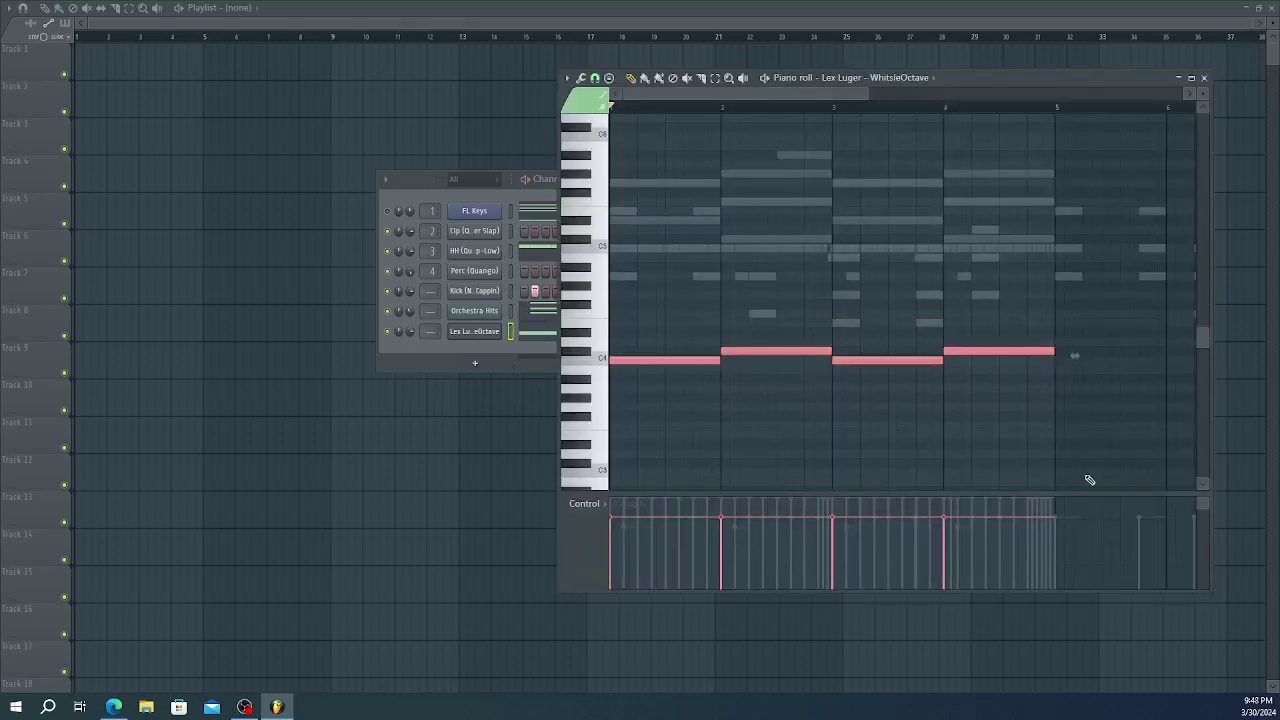
pyautogui.hotkey('ctrl', 'Up')
pyautogui.press('Delete')
pyautogui.press('space')
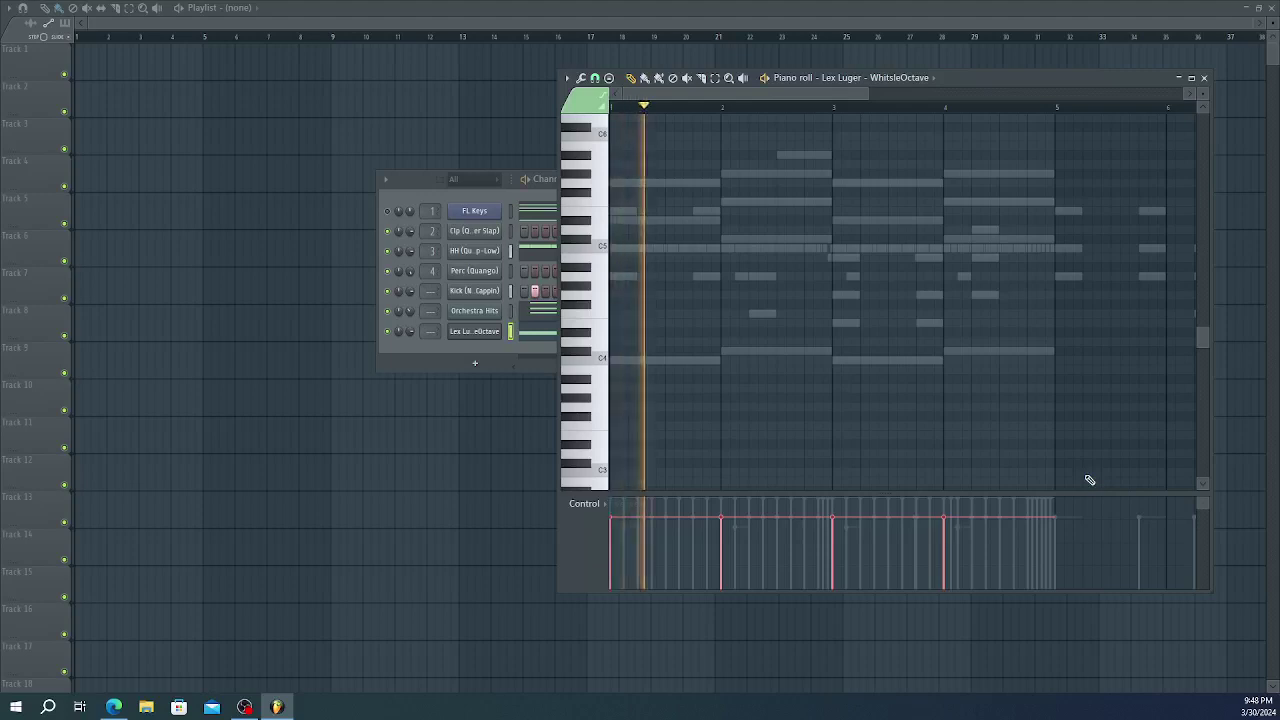
pyautogui.hotkey('ctrl', 'z')
pyautogui.hotkey('ctrl', 'z')
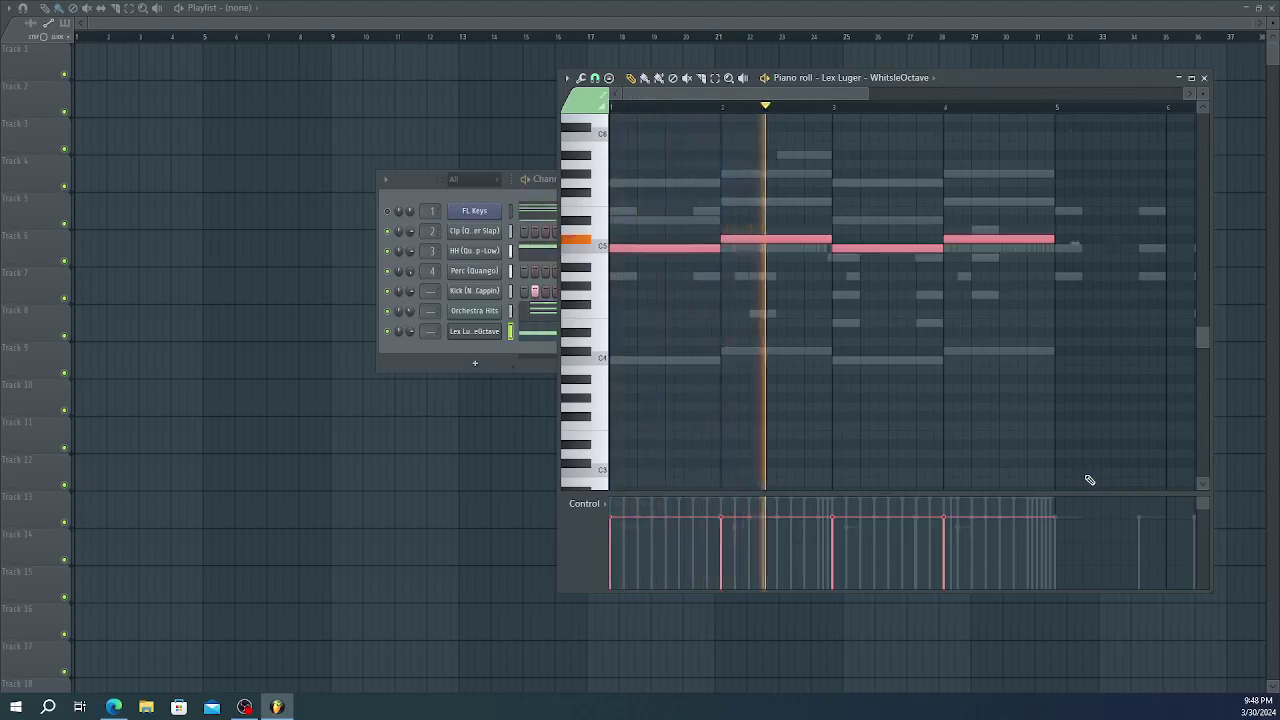
pyautogui.hotkey('ctrl', 'Up')
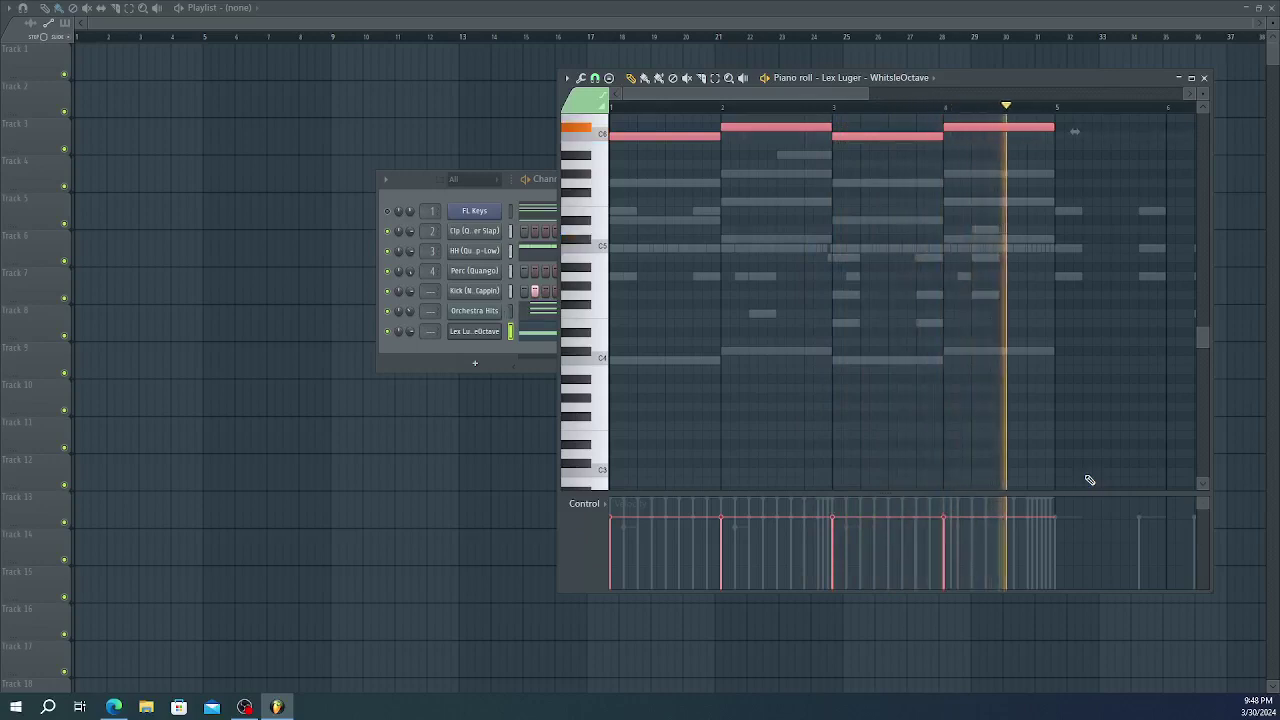
pyautogui.hotkey('ctrl', 'Down')
pyautogui.hotkey('ctrl', 'Down')
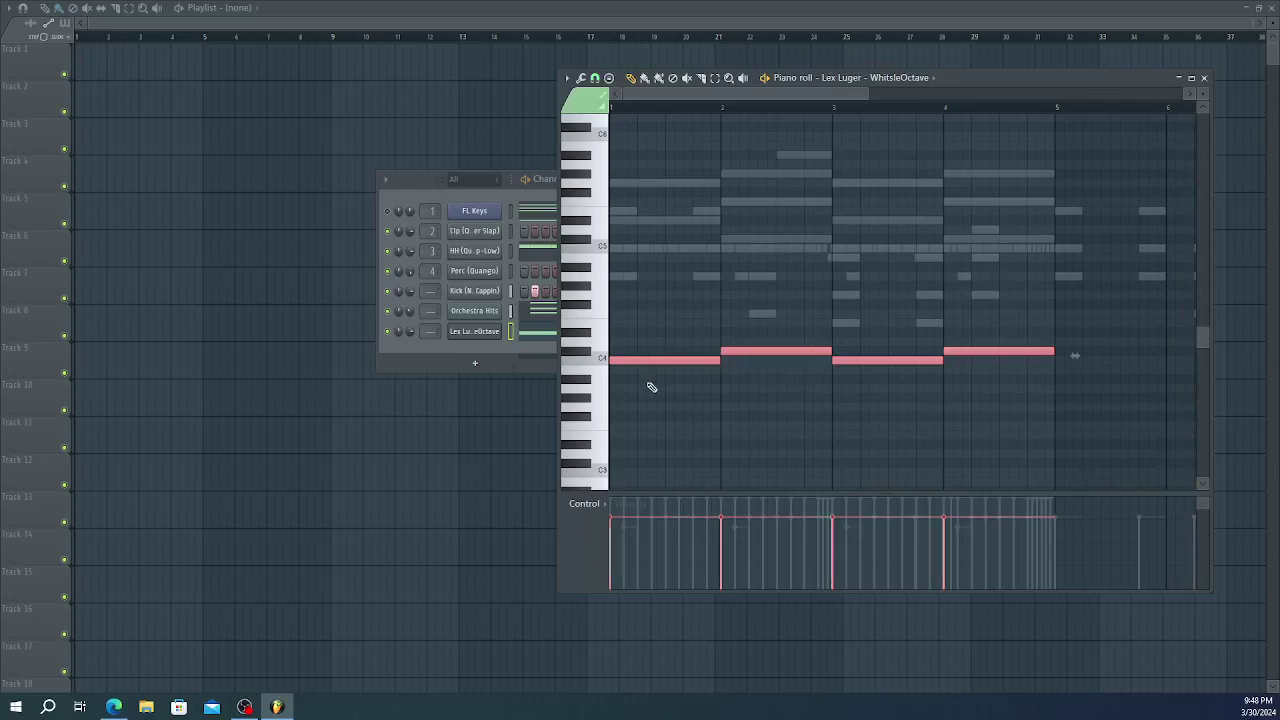
# - Raise the four WhitsleOctave notes in bars 1 to 4 to C5, F5, D#5 and G#5, and play the pattern
pyautogui.click(655, 360)
pyautogui.moveTo(657, 358); pyautogui.dragTo(663, 251)
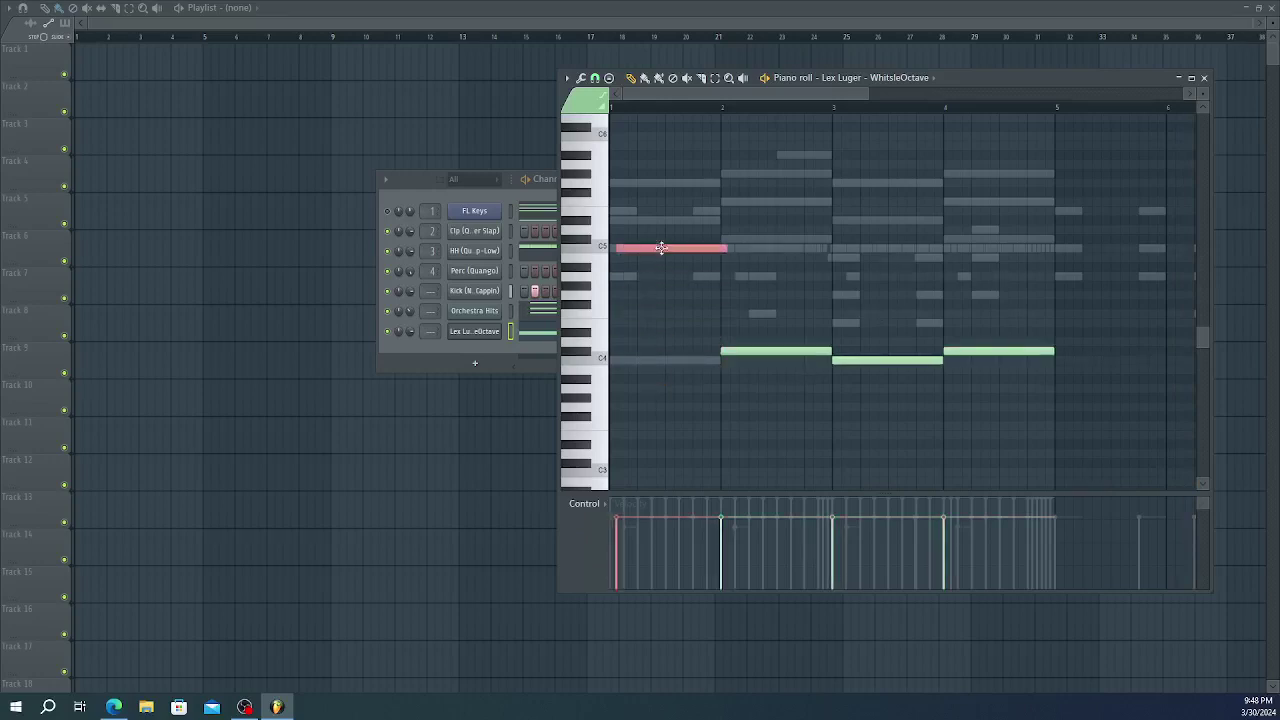
pyautogui.press('space')
pyautogui.moveTo(773, 350); pyautogui.dragTo(771, 206)
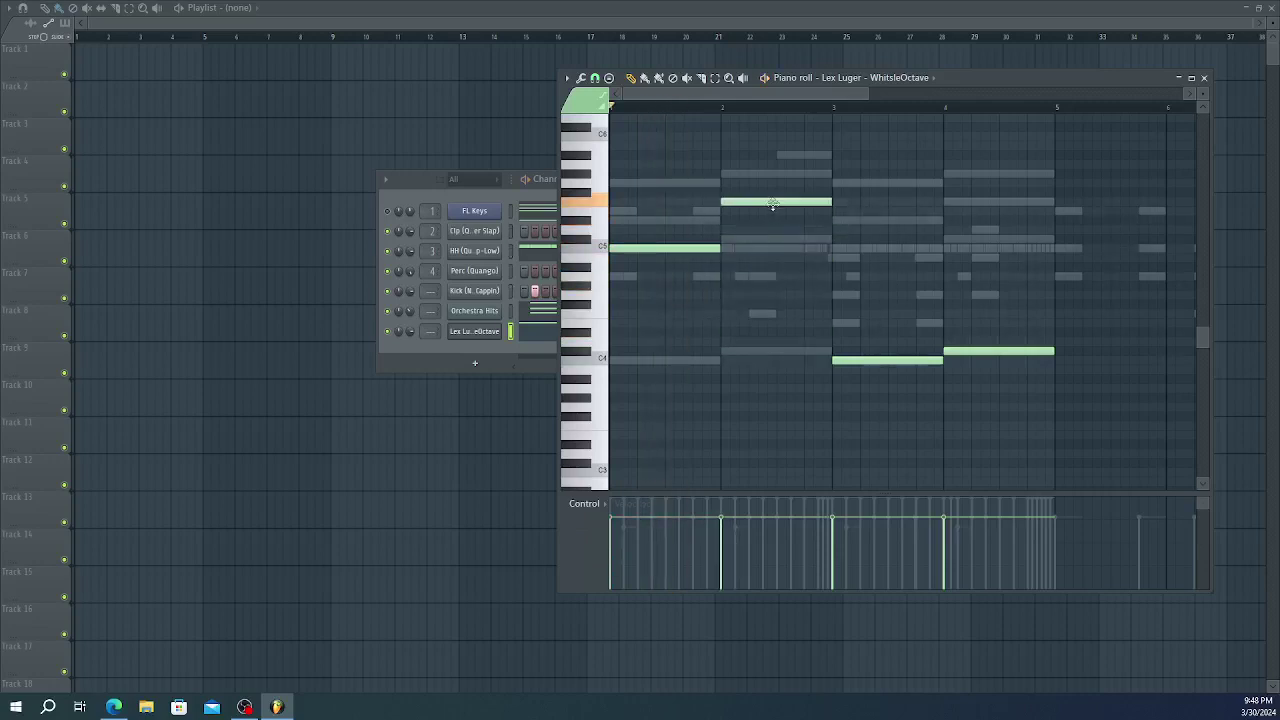
pyautogui.moveTo(880, 358); pyautogui.dragTo(880, 219)
pyautogui.moveTo(994, 352); pyautogui.dragTo(993, 174)
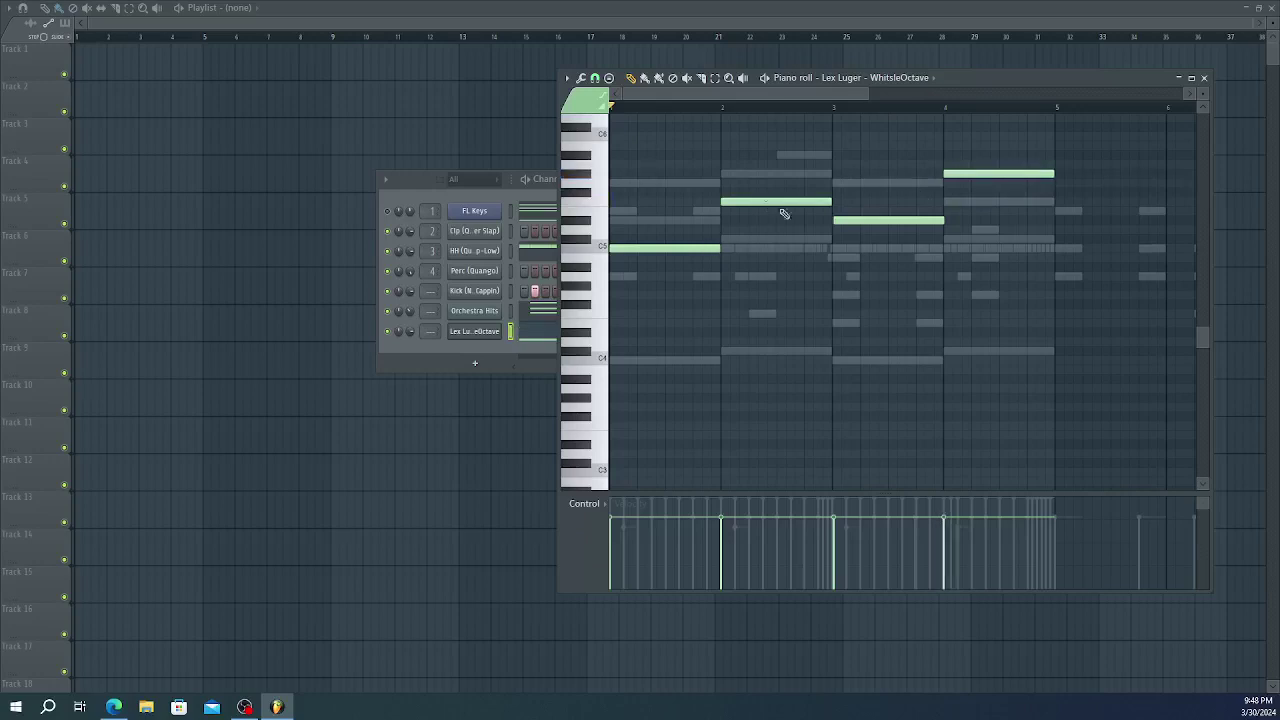
pyautogui.click(862, 220)
pyautogui.press('space')
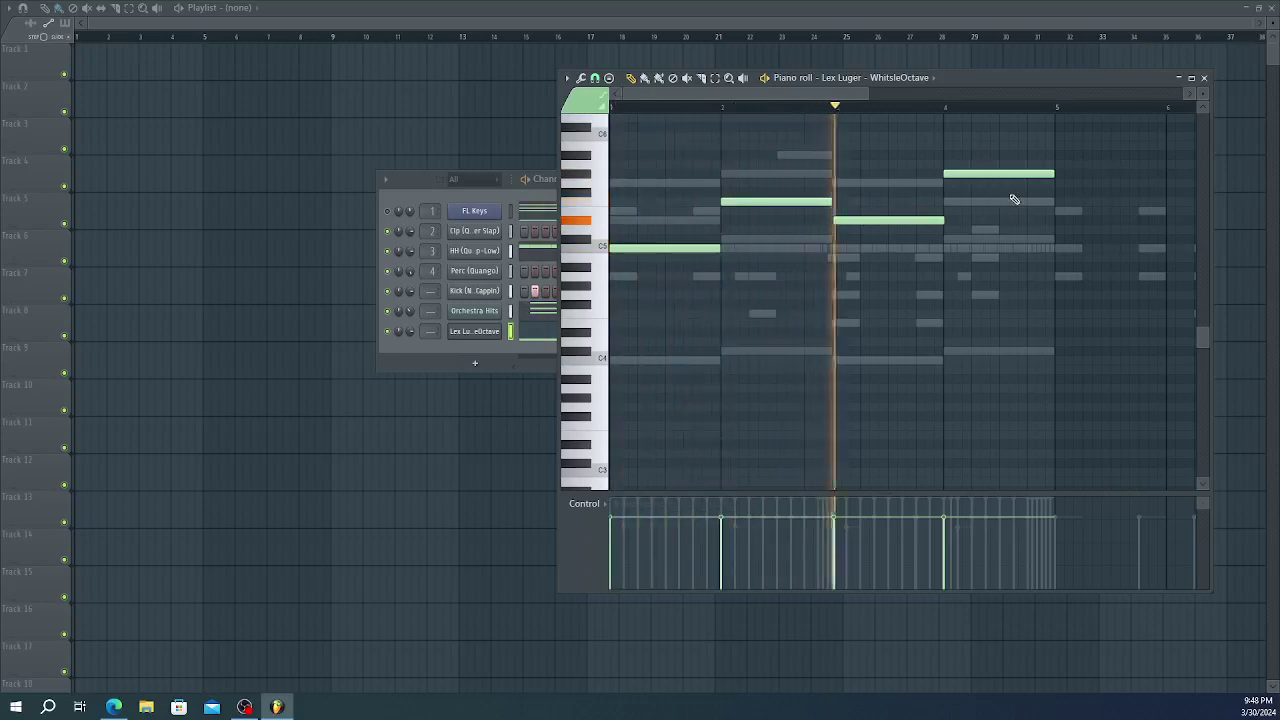
pyautogui.press('space')
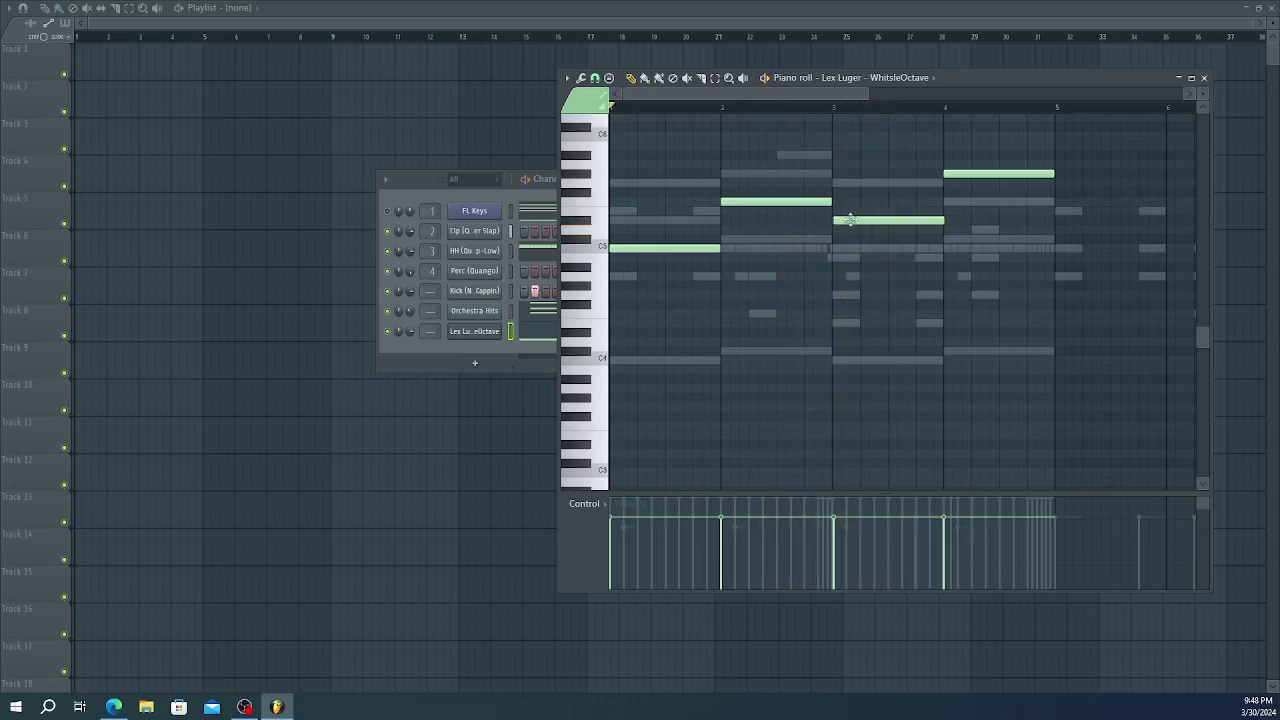
# - Try C5 and C#5 as the pitch of the WhitsleOctave note in bar 3, playing the pattern for each
pyautogui.moveTo(849, 219); pyautogui.dragTo(848, 252)
pyautogui.press('space')
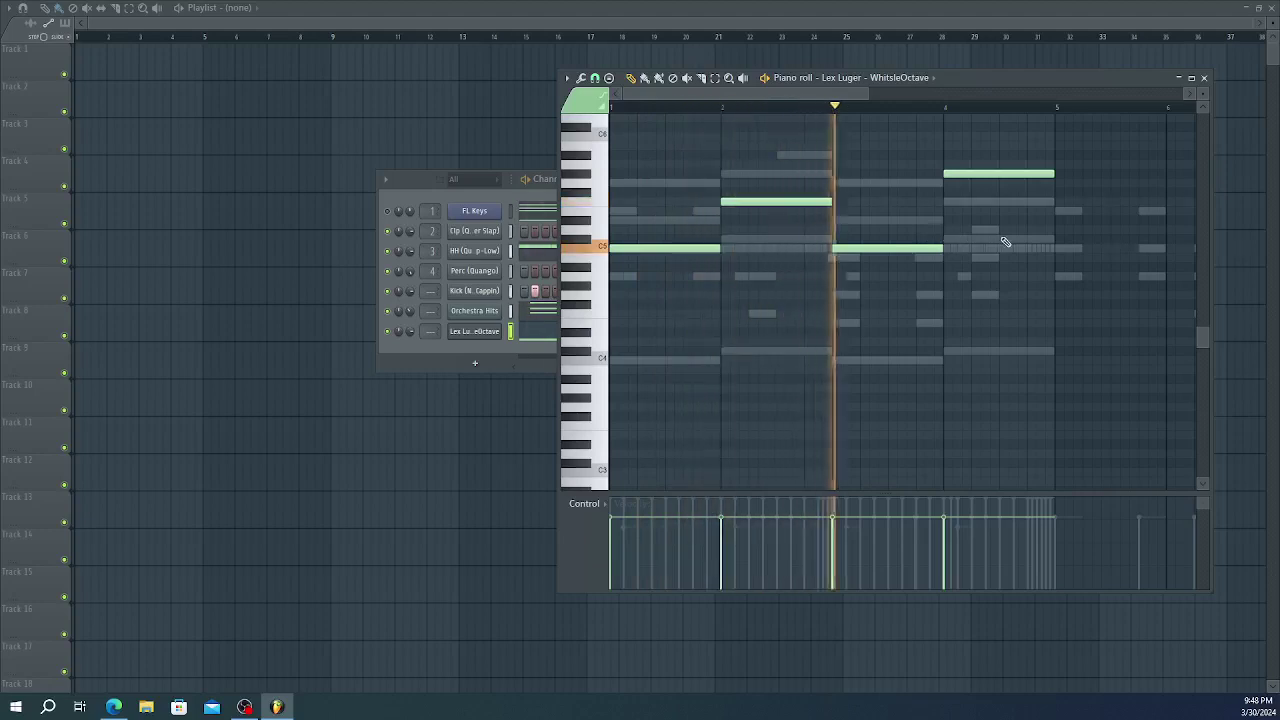
pyautogui.press('space')
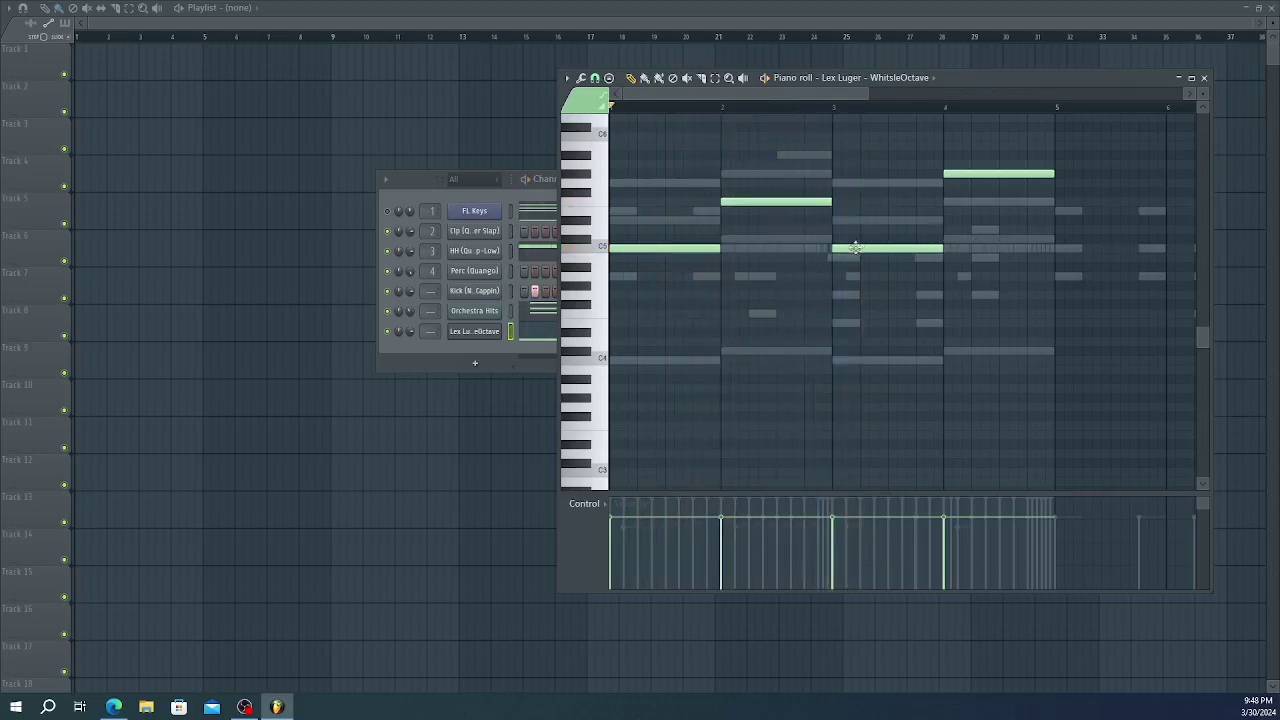
pyautogui.moveTo(855, 247); pyautogui.dragTo(856, 236)
pyautogui.press('space')
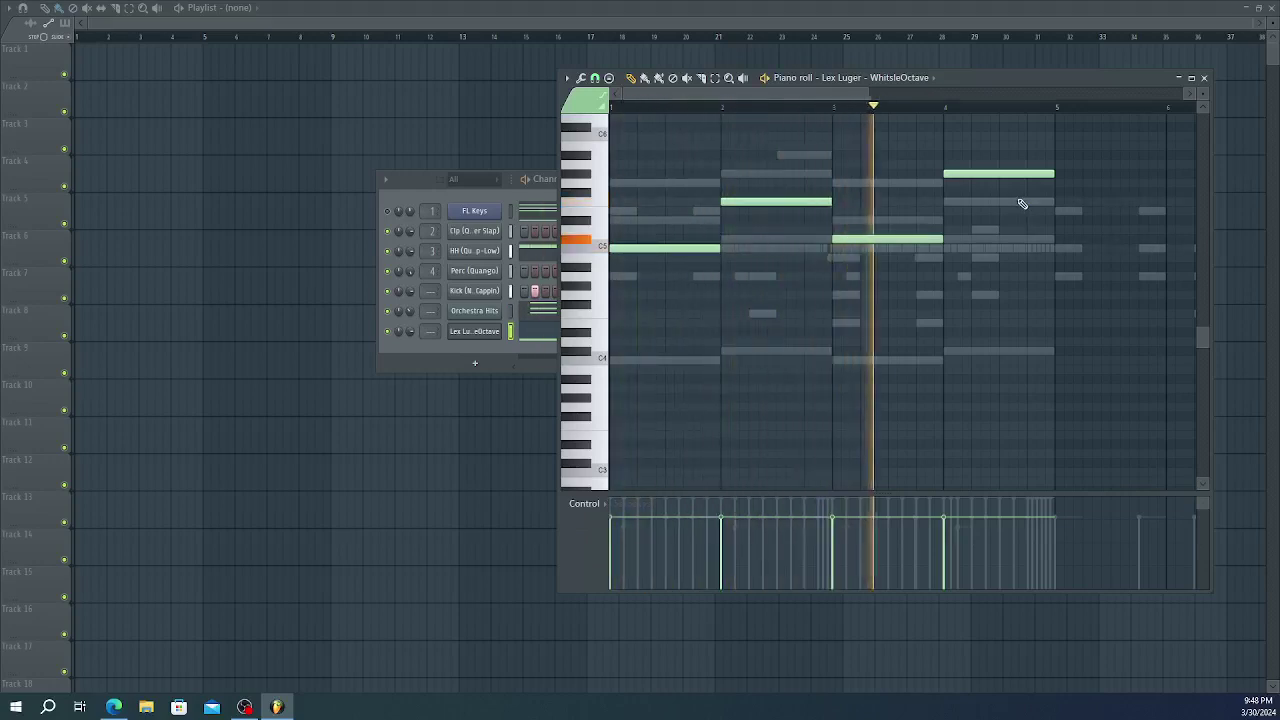
pyautogui.press('space')
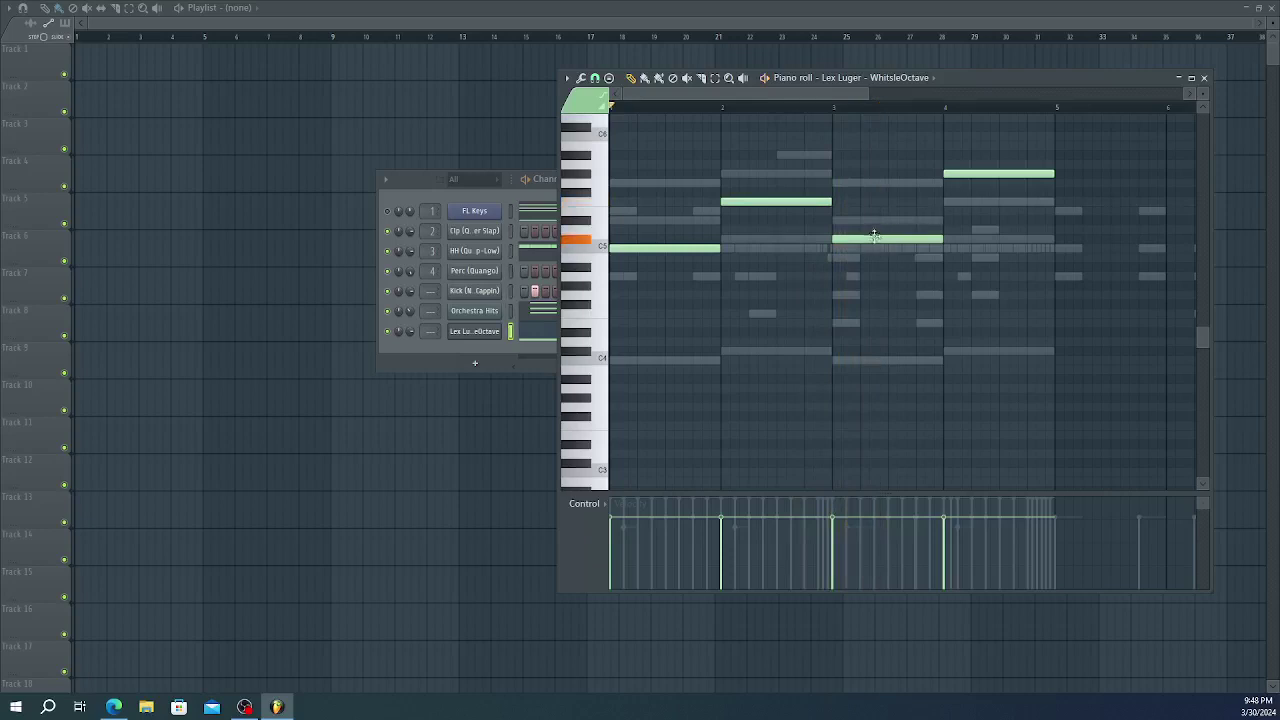
# - Move the bar 3 note to D5 and the bar 4 note to G5, playing the pattern after each change, and close the piano roll
pyautogui.moveTo(874, 235); pyautogui.dragTo(874, 226)
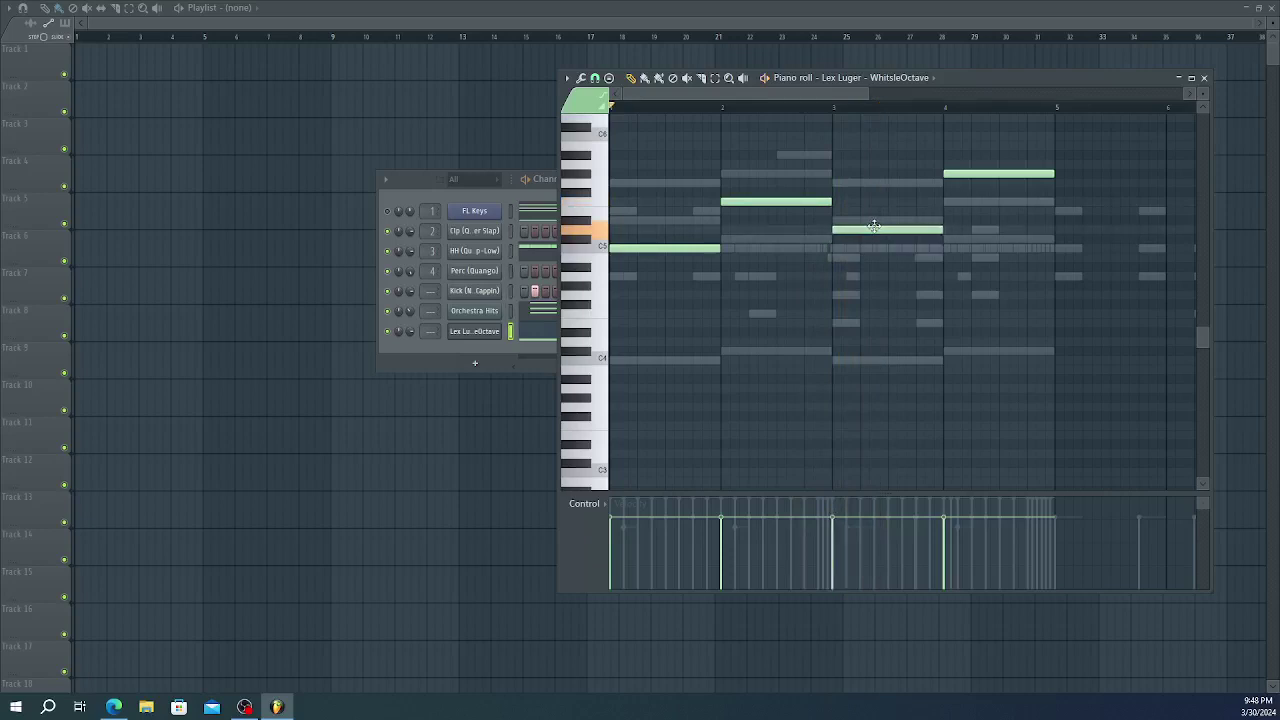
pyautogui.press('space')
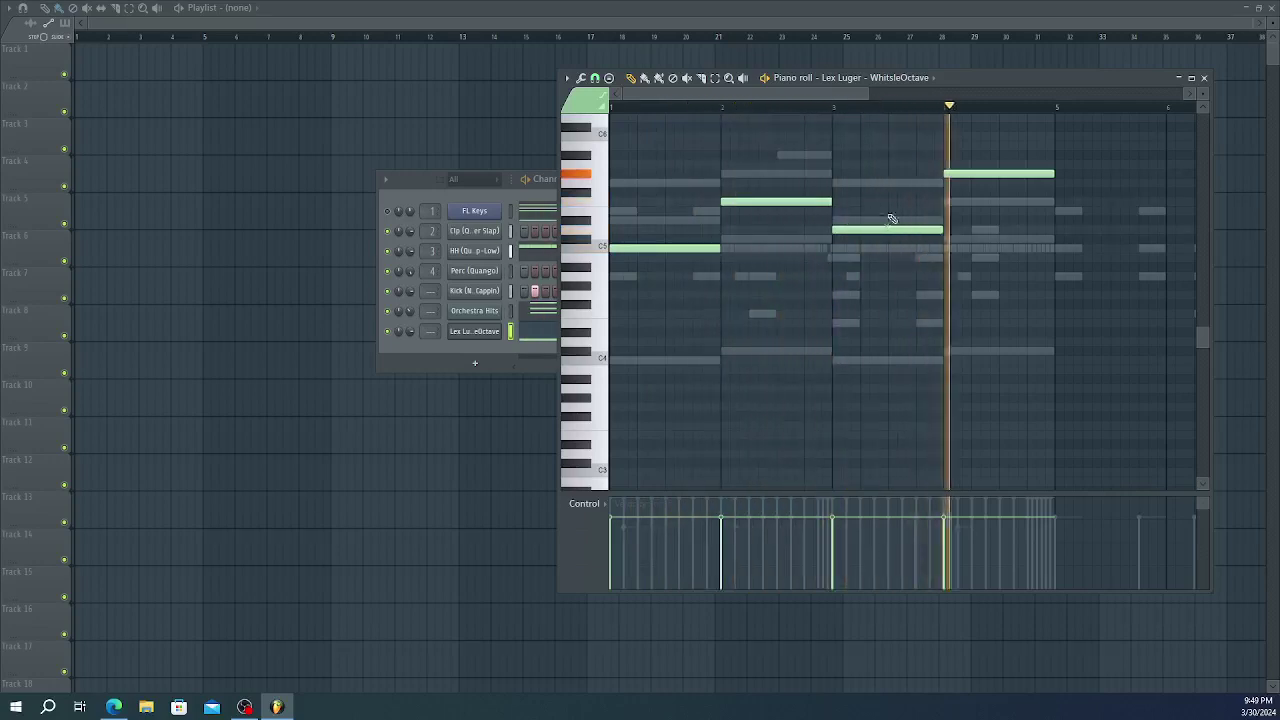
pyautogui.press('space')
pyautogui.moveTo(951, 175)
pyautogui.mouseDown()
pyautogui.moveTo(951, 203)
pyautogui.moveTo(952, 182)
pyautogui.mouseUp()
pyautogui.press('space')
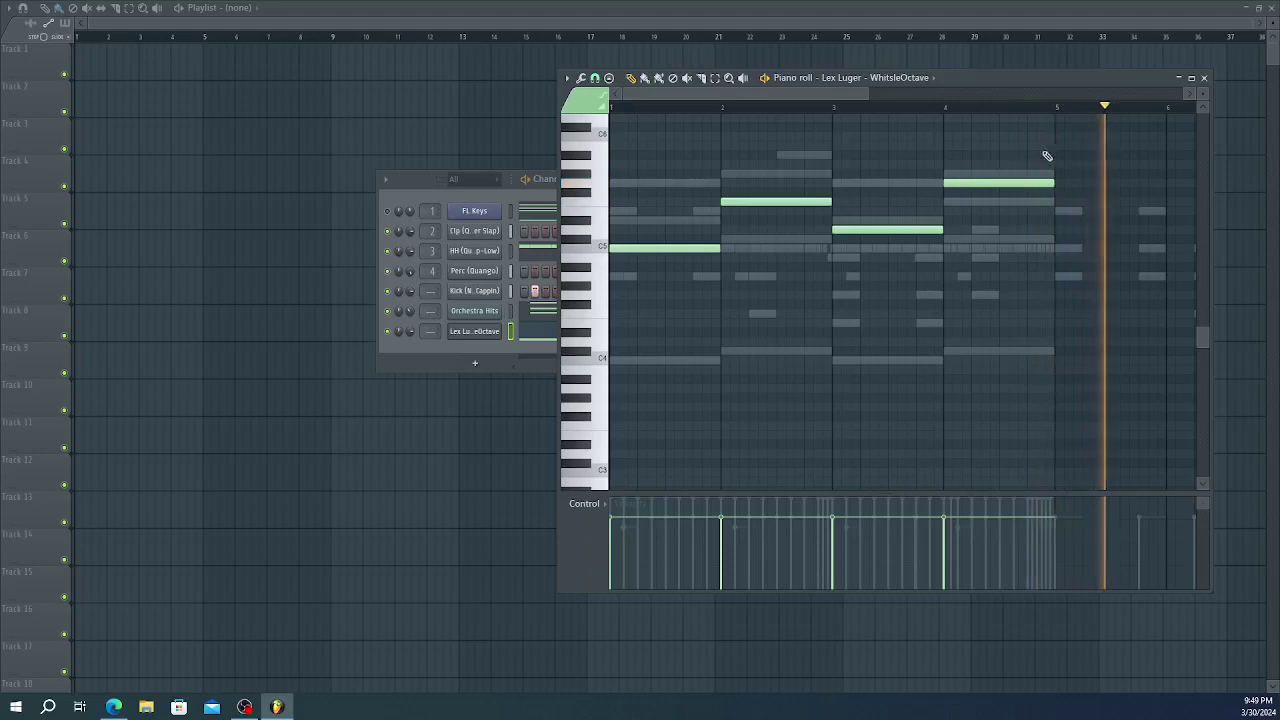
pyautogui.click(1203, 78)
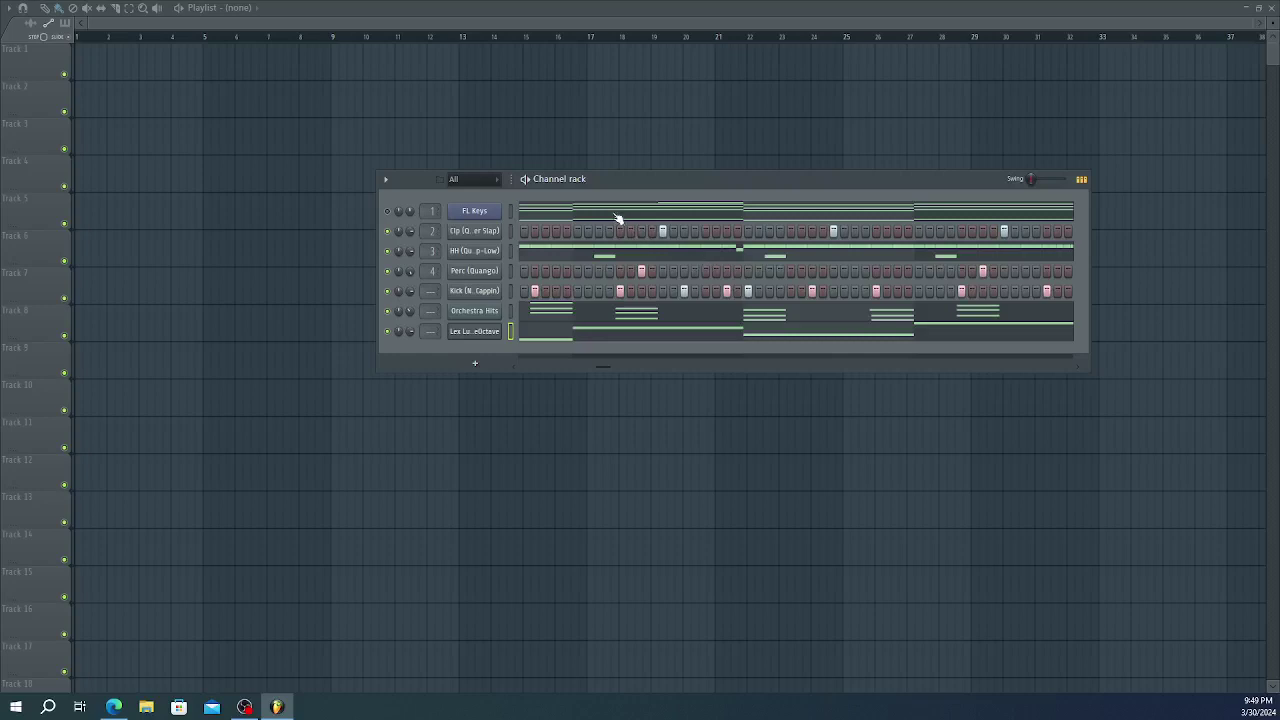
# - Replace the FL Keys channel's instrument with Sytrus, keeping its notes, and audition its presets up to Cyberarp with the pattern
pyautogui.rightClick(474, 213)
pyautogui.moveTo(562, 303)
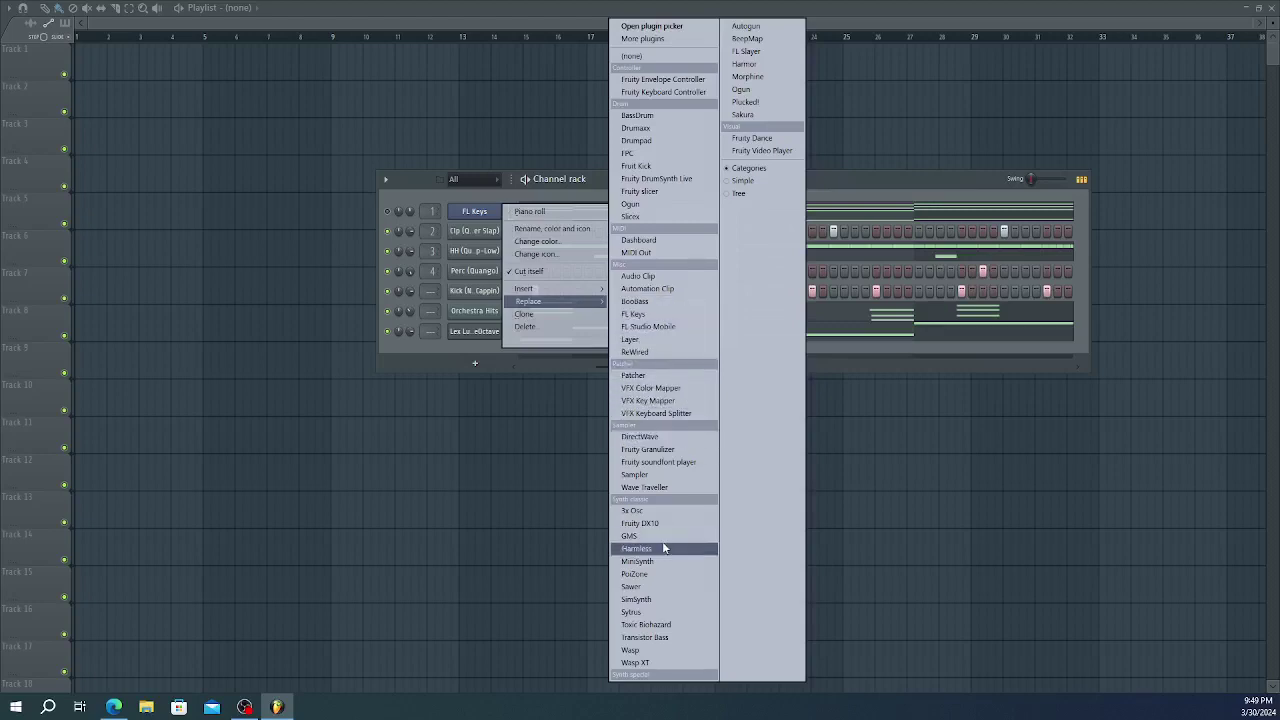
pyautogui.click(661, 612)
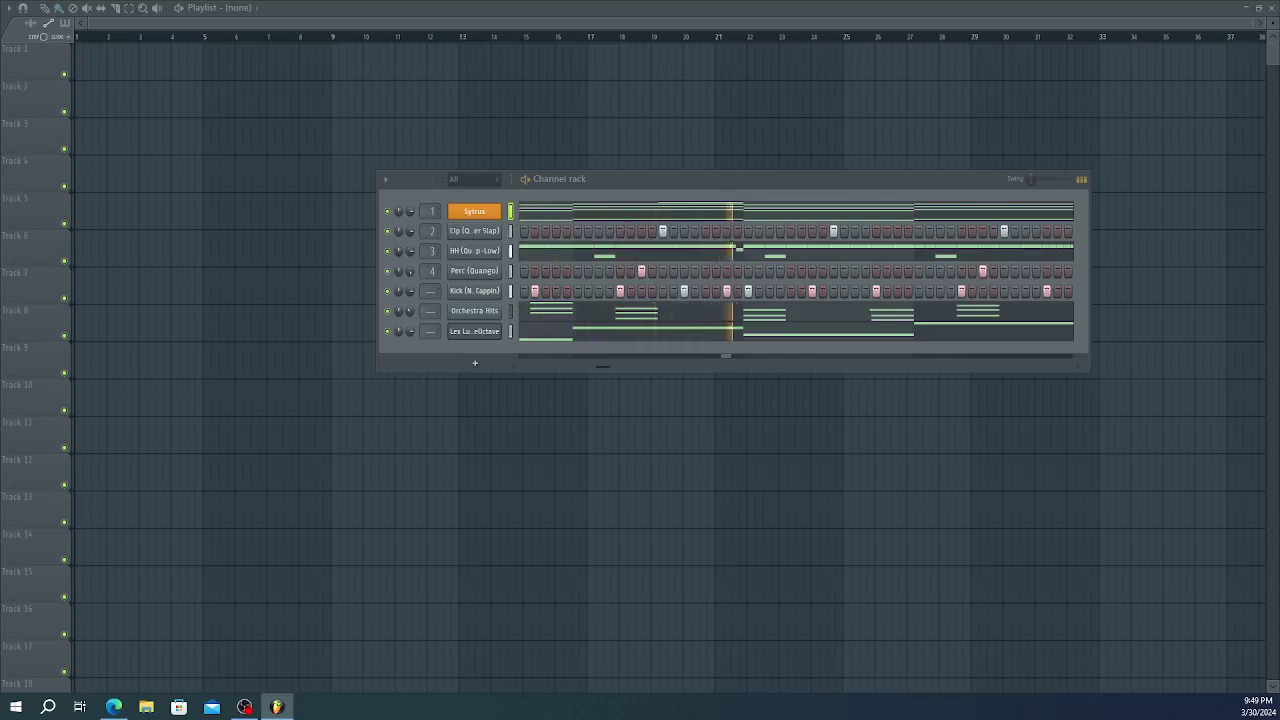
pyautogui.press('space')
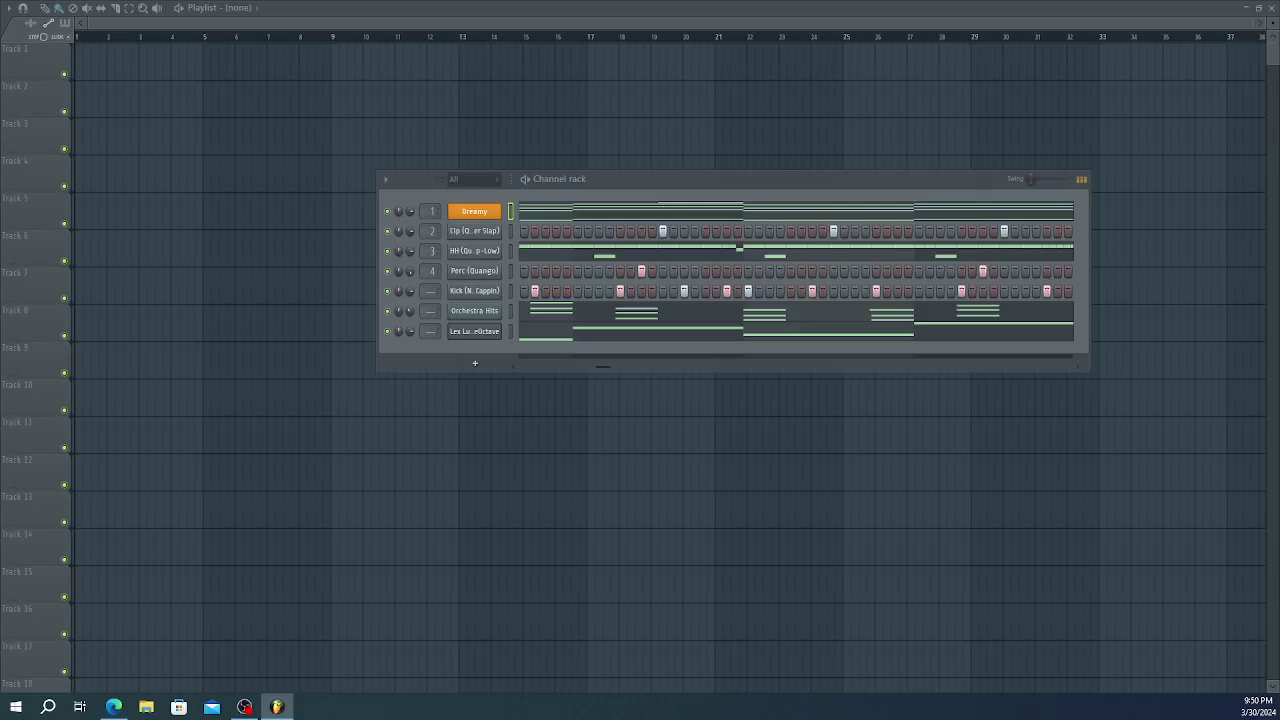
pyautogui.press('space')
# - Delete all upper chord notes of the Cyberarp channel, keeping only the lowest note in each of bars 1 to 4, and play the pattern
pyautogui.click(727, 215)
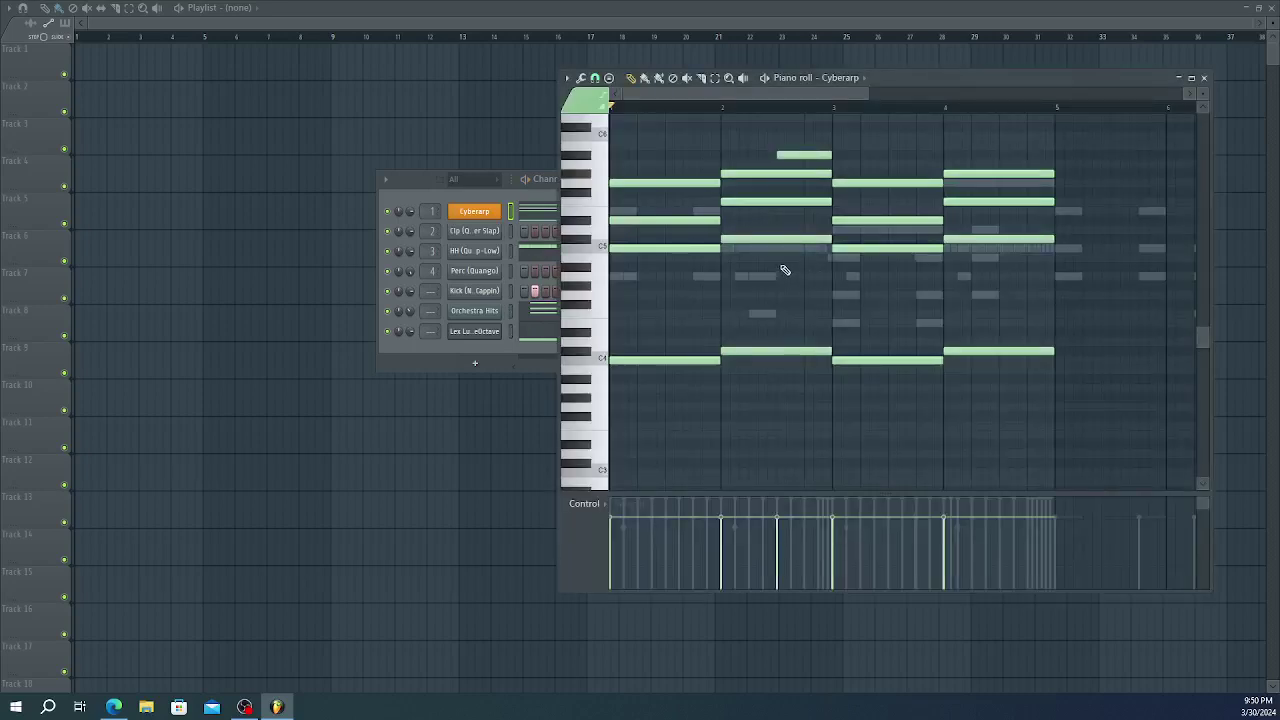
pyautogui.rightClick(690, 248)
pyautogui.rightClick(700, 220)
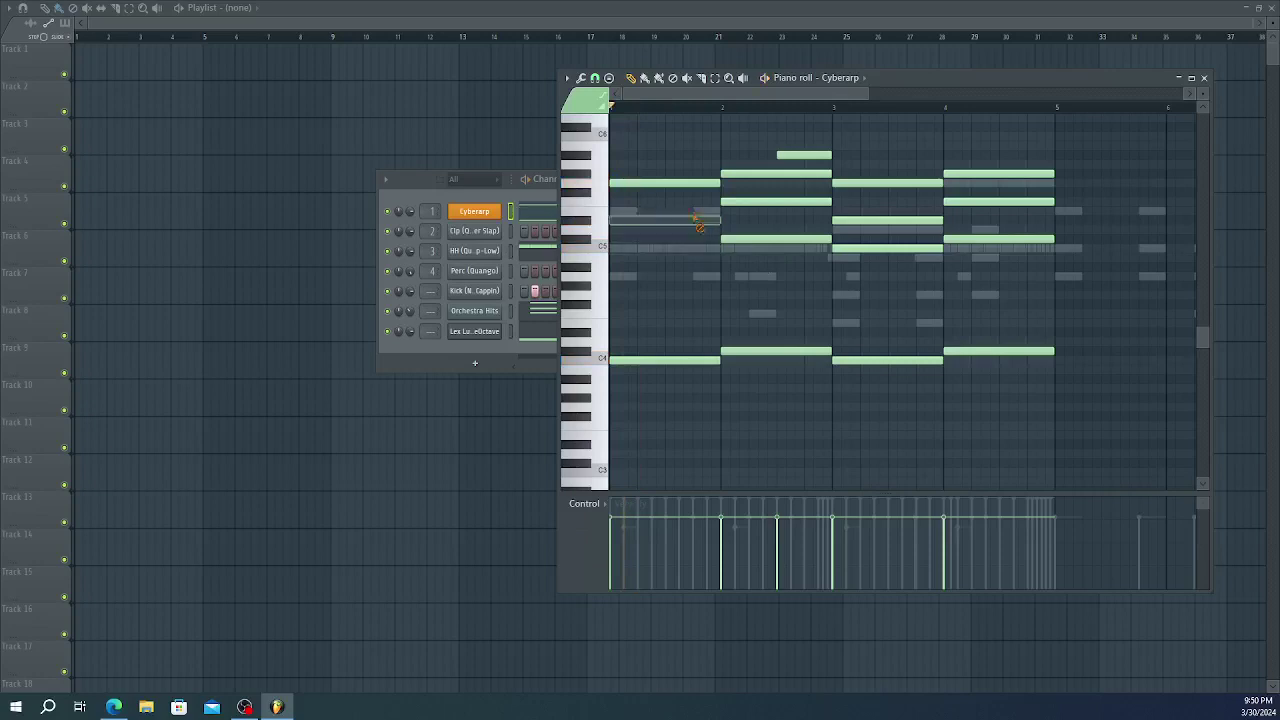
pyautogui.rightClick(705, 183)
pyautogui.rightClick(745, 174)
pyautogui.rightClick(760, 201)
pyautogui.rightClick(800, 239)
pyautogui.rightClick(840, 248)
pyautogui.rightClick(850, 220)
pyautogui.rightClick(870, 183)
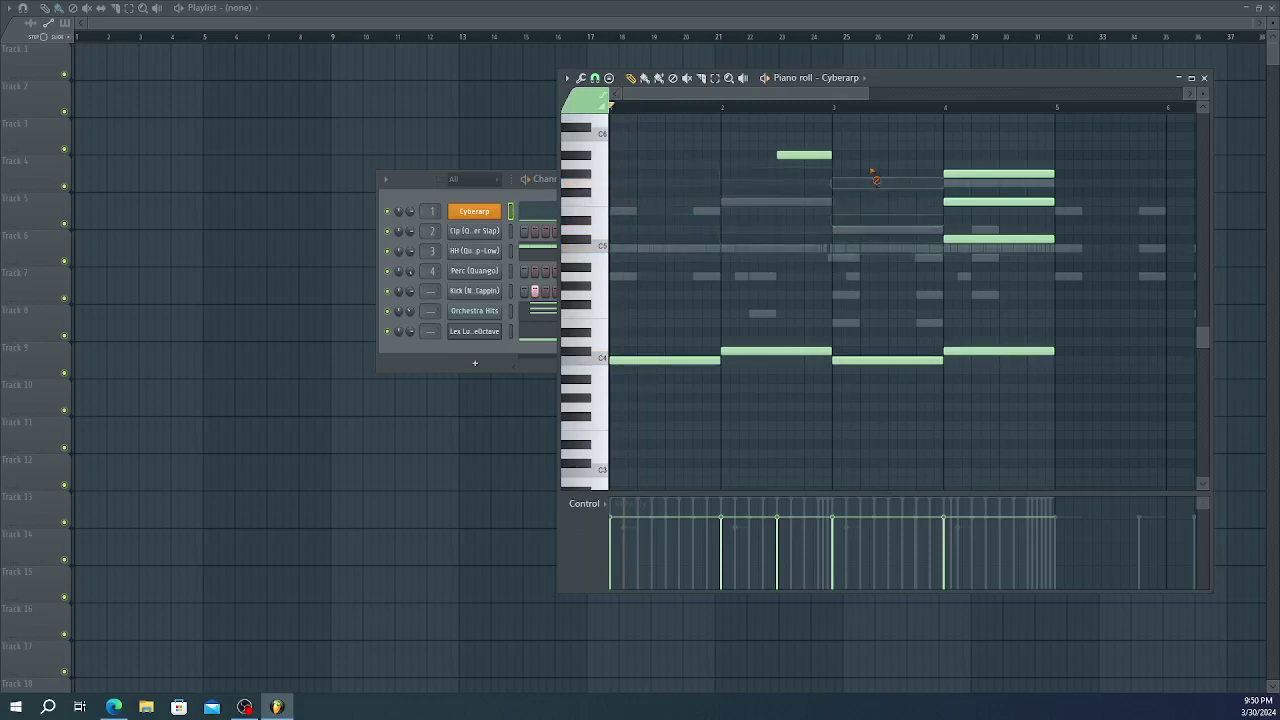
pyautogui.rightClick(990, 175)
pyautogui.rightClick(985, 201)
pyautogui.rightClick(982, 239)
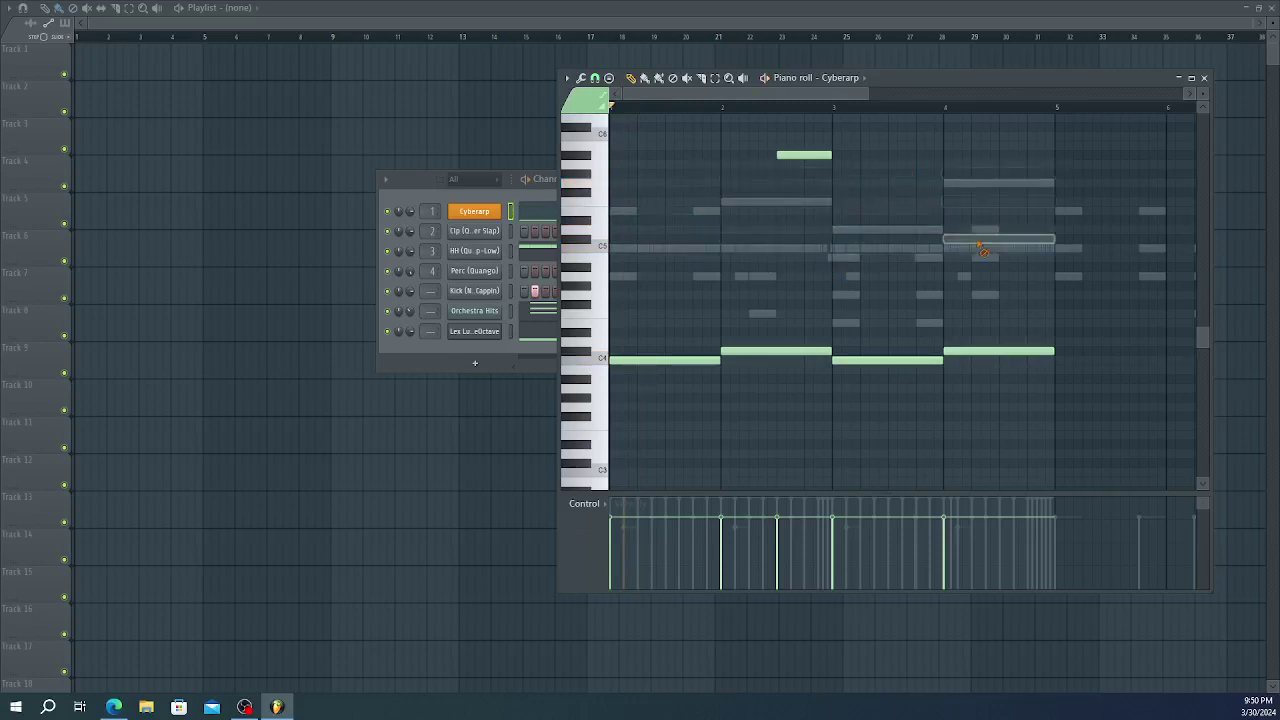
pyautogui.rightClick(826, 158)
pyautogui.press('space')
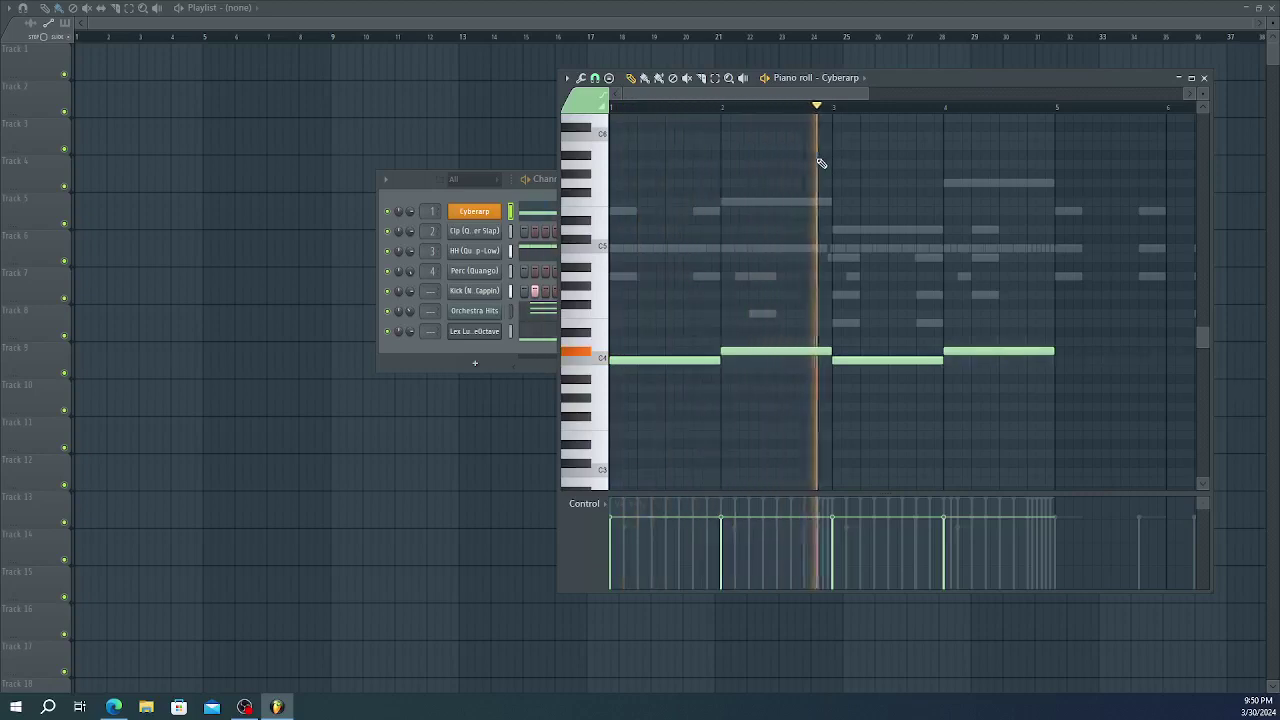
pyautogui.press('space')
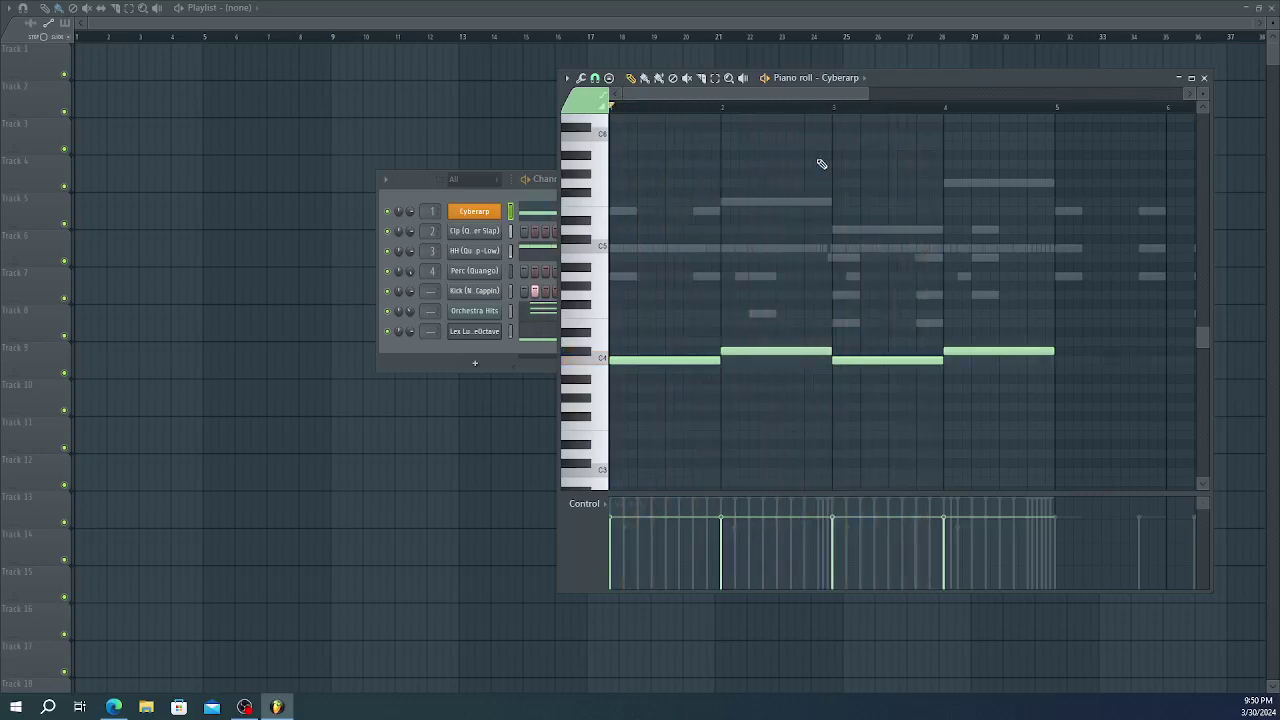
pyautogui.click(1203, 78)
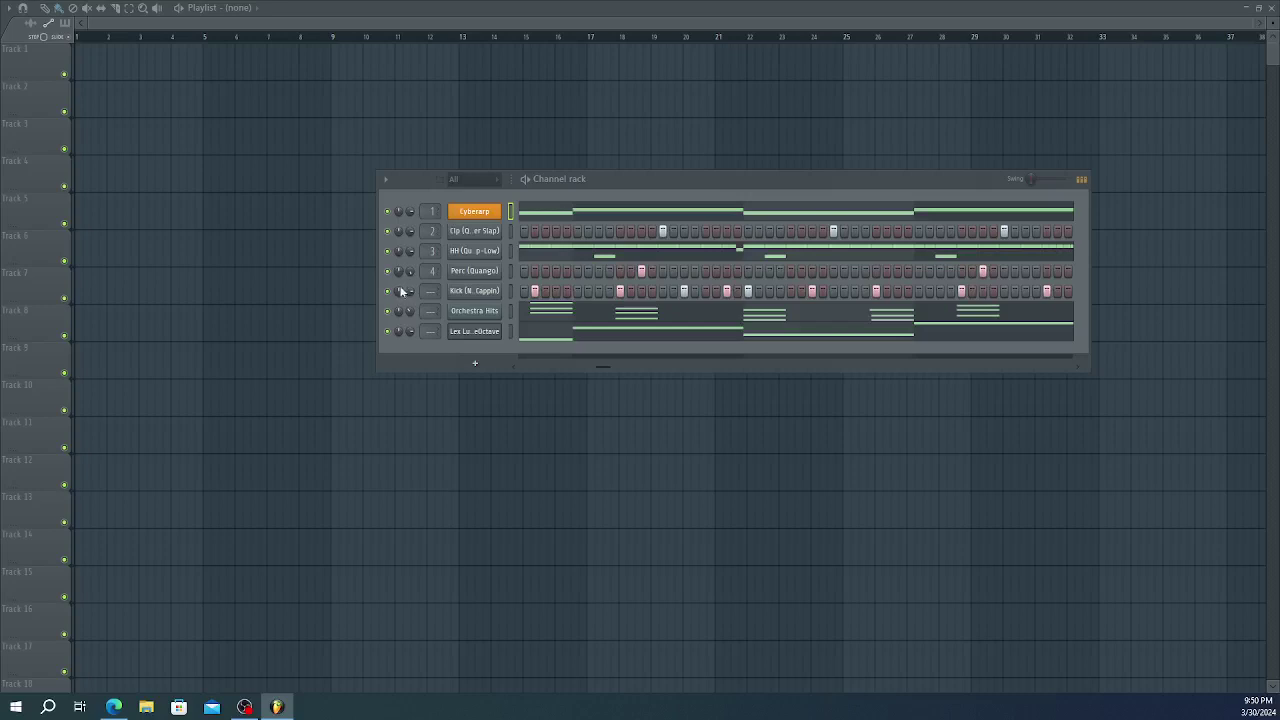
# - Mute the Lex Luger - WhitsleOctave channel, switch the first channel to the FM electric preset, and play the pattern
pyautogui.click(396, 333)
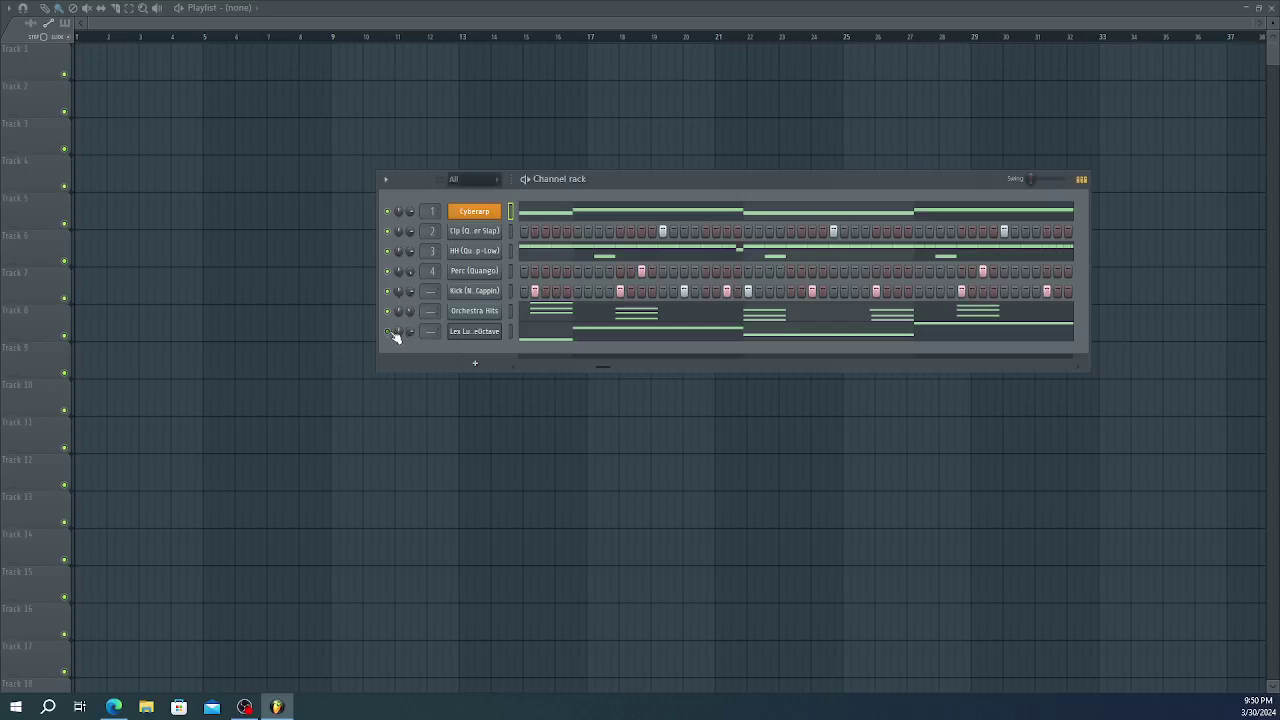
pyautogui.press('space')
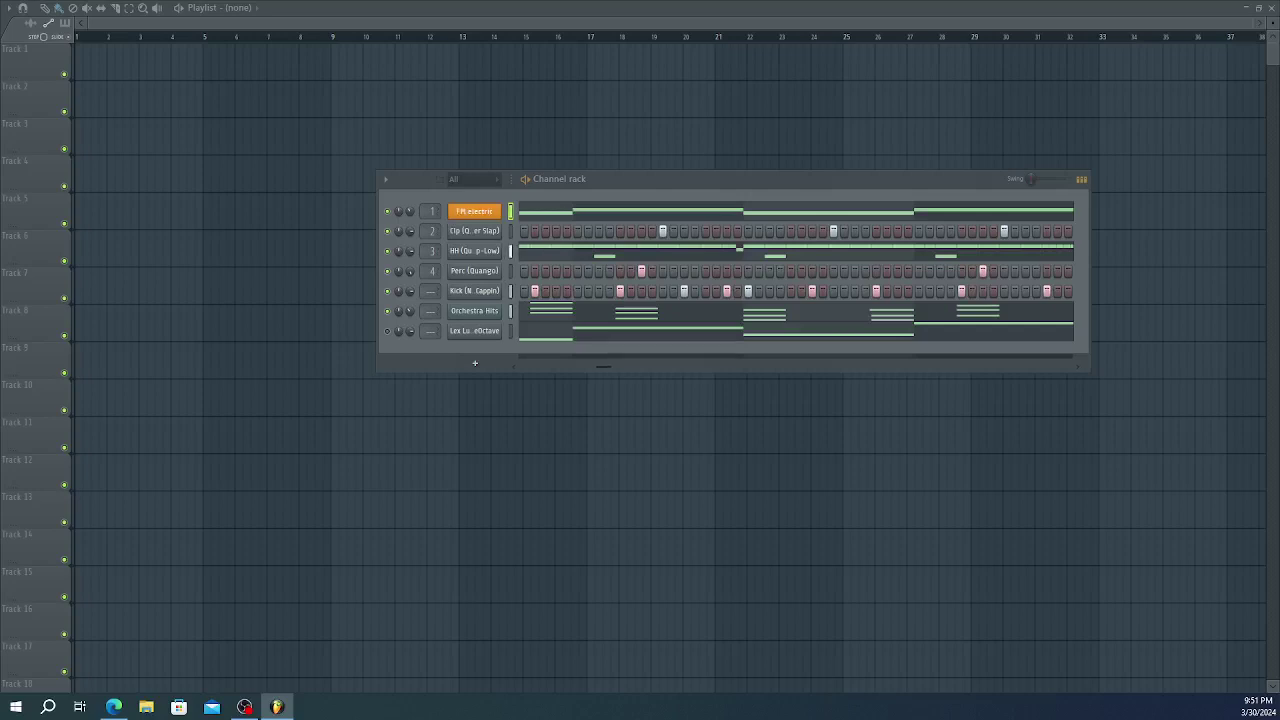
pyautogui.press('space')
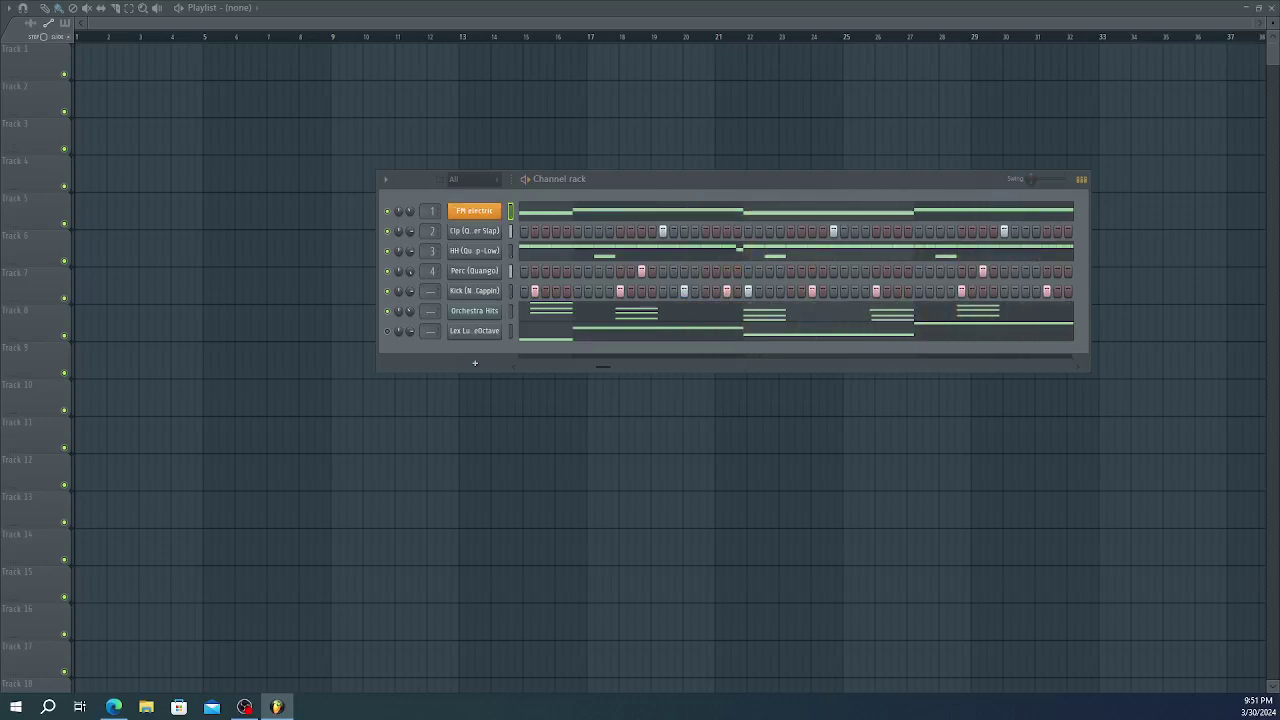
# - Replace the Orchestra Hits channel's instrument with Sytrus, keeping its notes, and play the pattern
pyautogui.rightClick(500, 307)
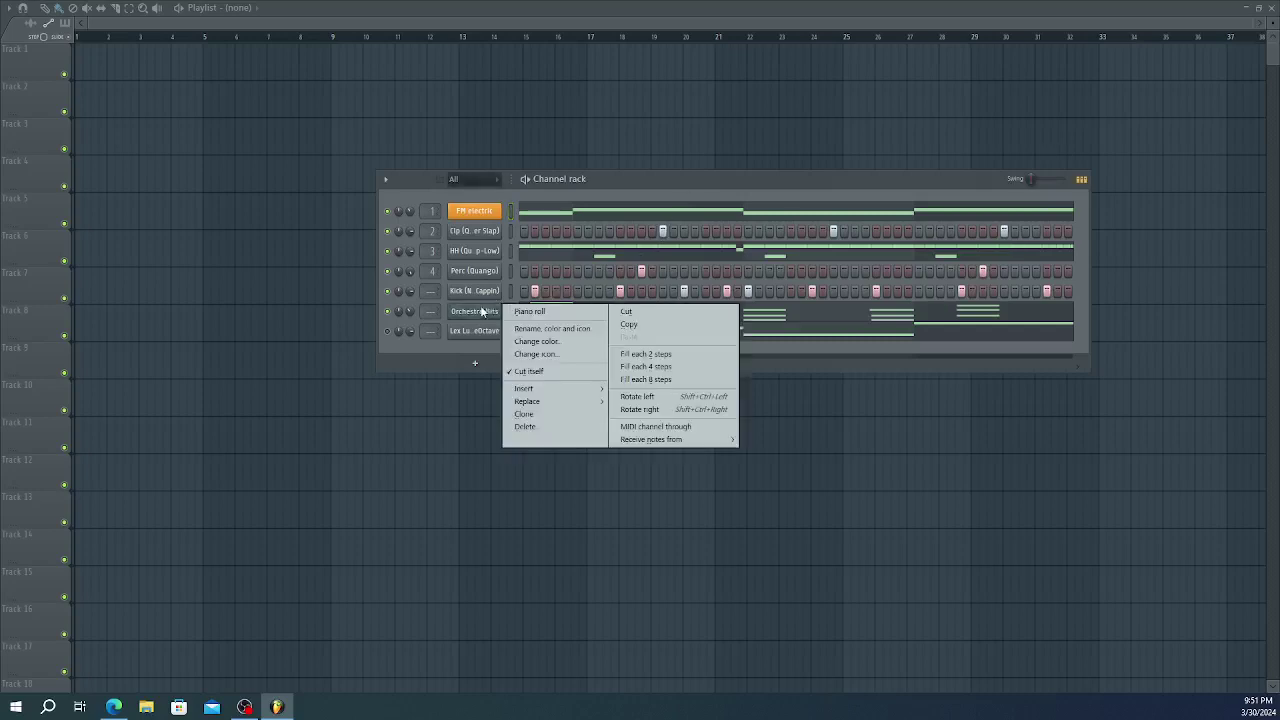
pyautogui.moveTo(555, 401)
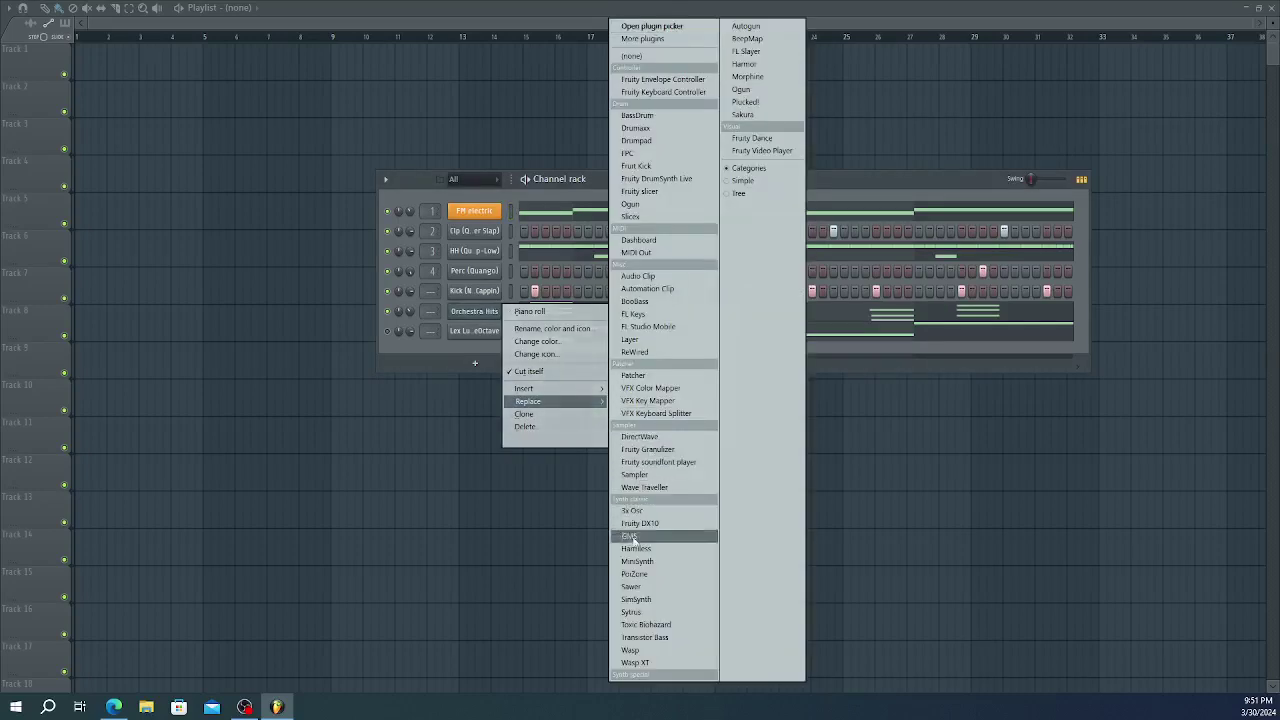
pyautogui.click(653, 613)
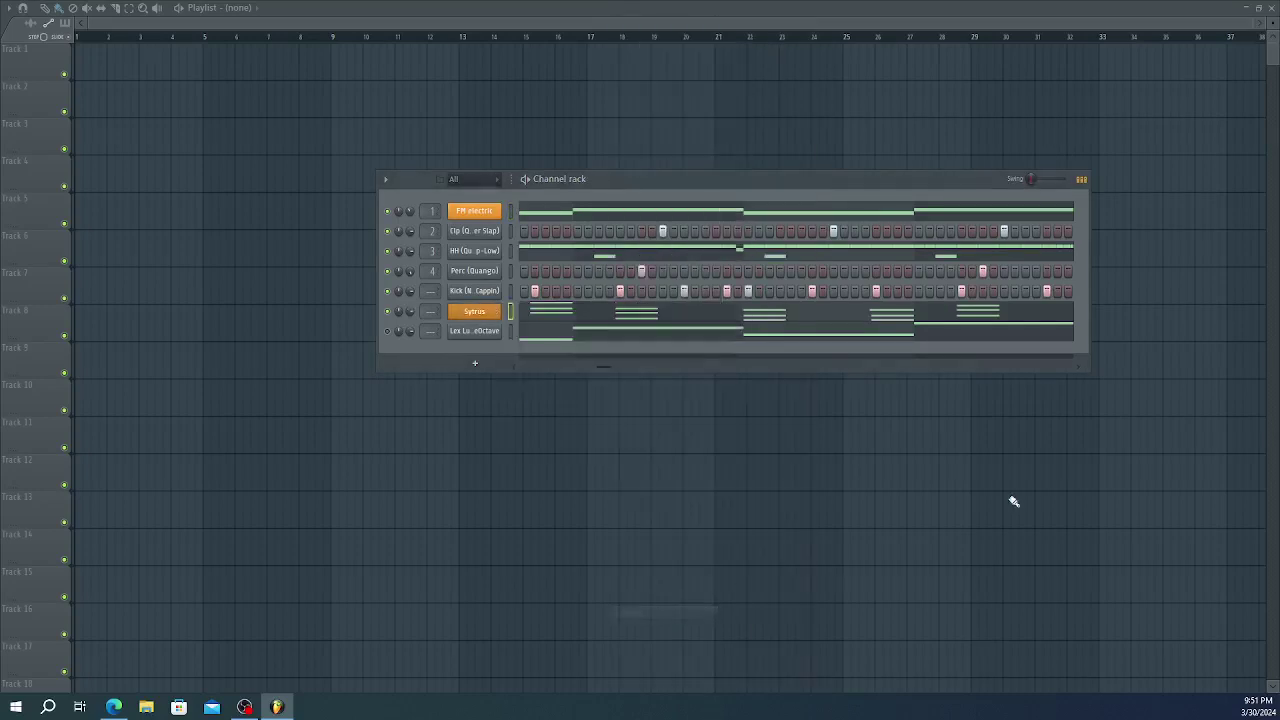
pyautogui.press('space')
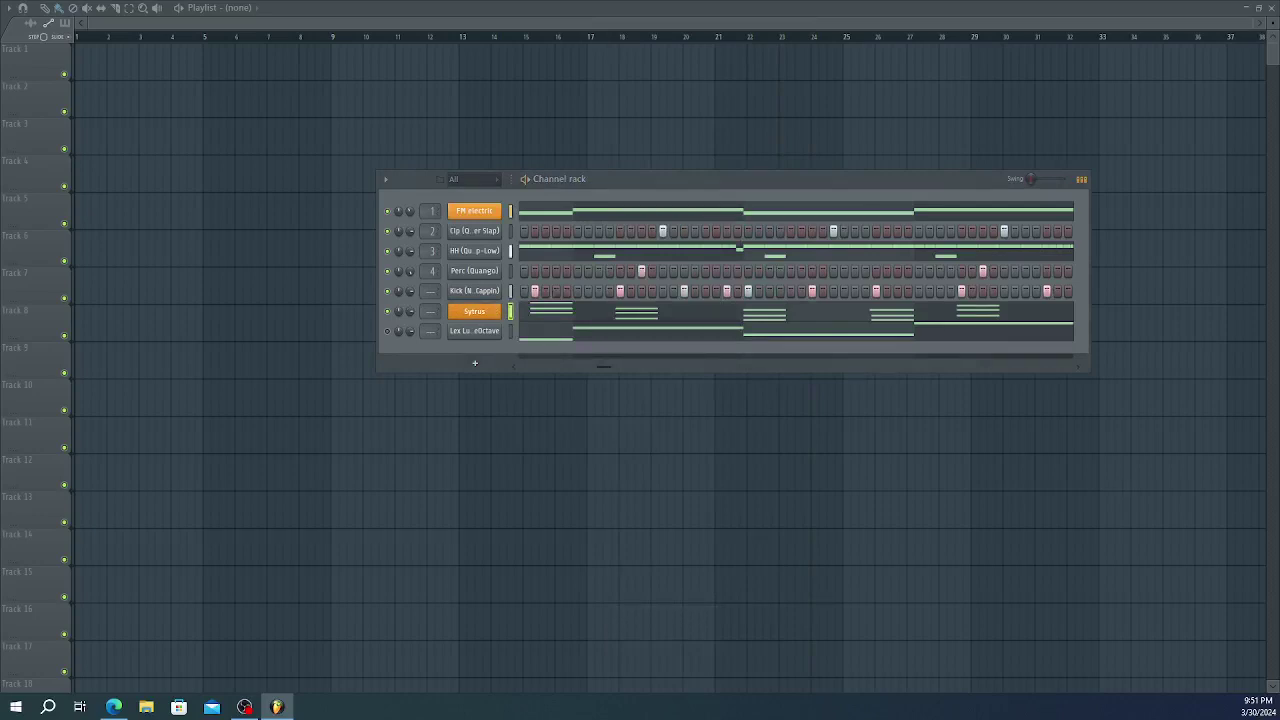
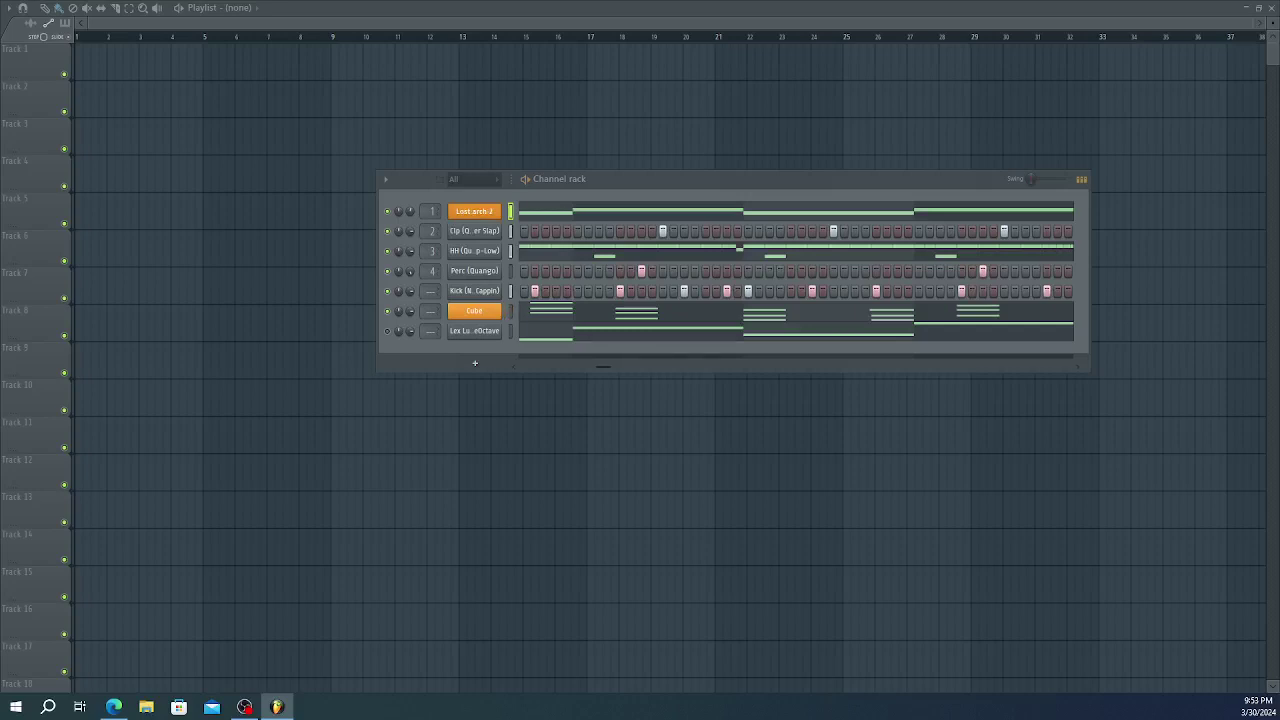
# - Play the pattern with the first channel on Above clouds, then mute and delete that channel
pyautogui.press('space')
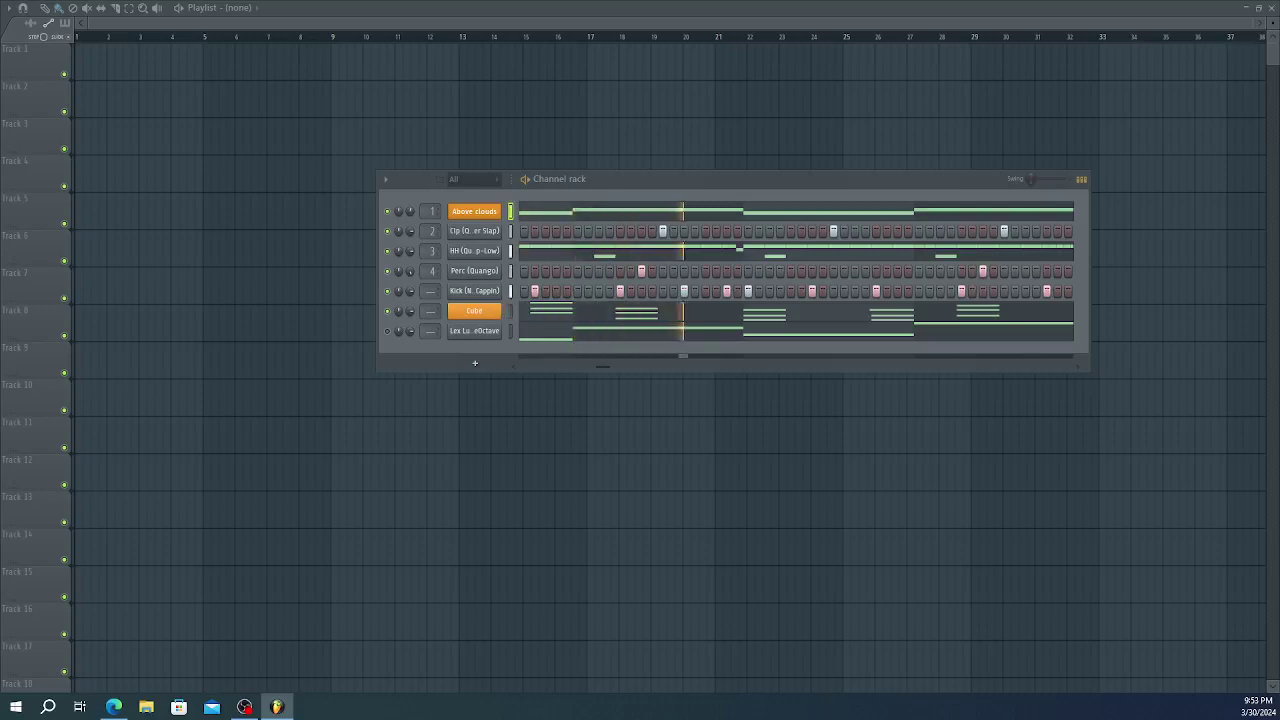
pyautogui.press('space')
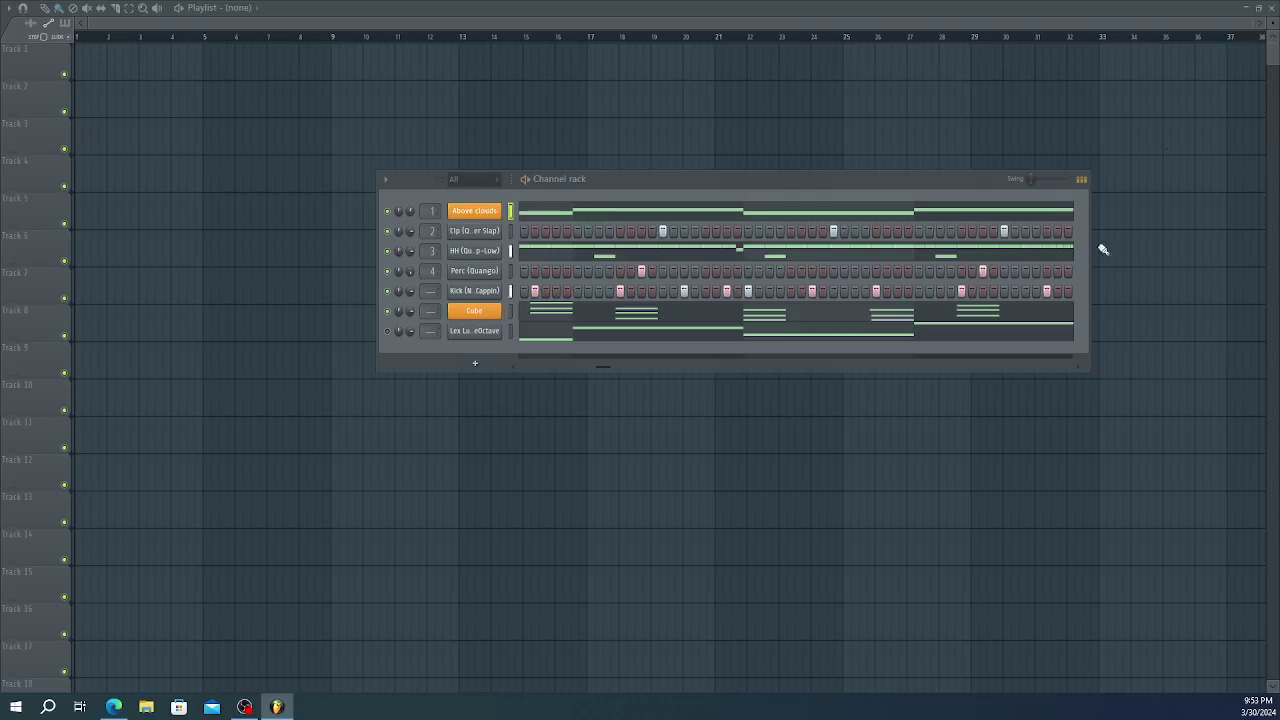
pyautogui.click(397, 208)
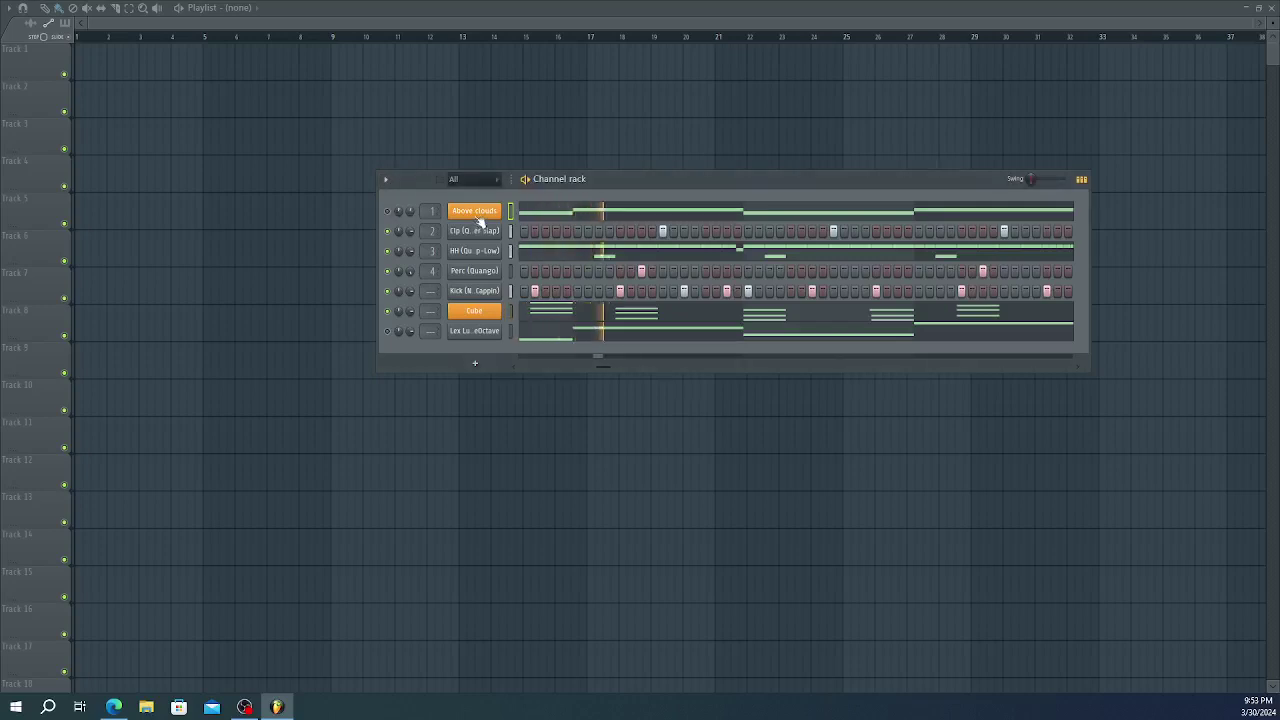
pyautogui.rightClick(496, 211)
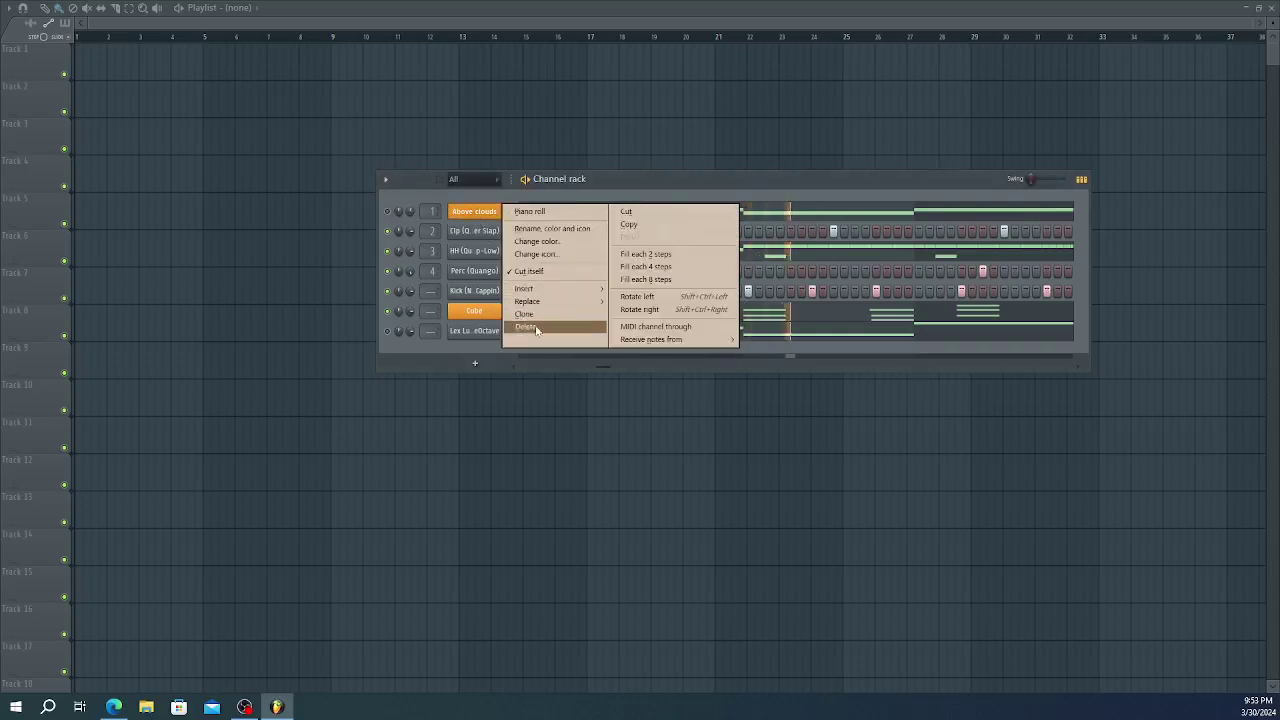
pyautogui.press('Escape')
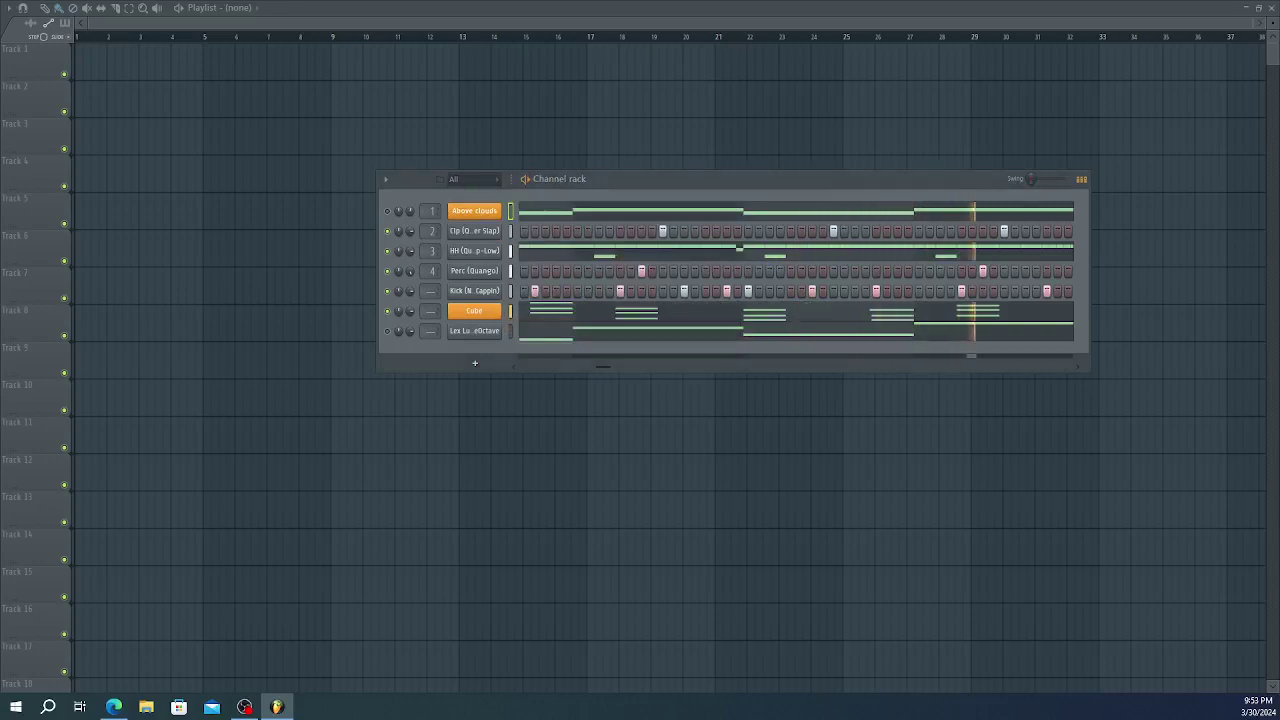
pyautogui.hotkey('alt', 'Delete')
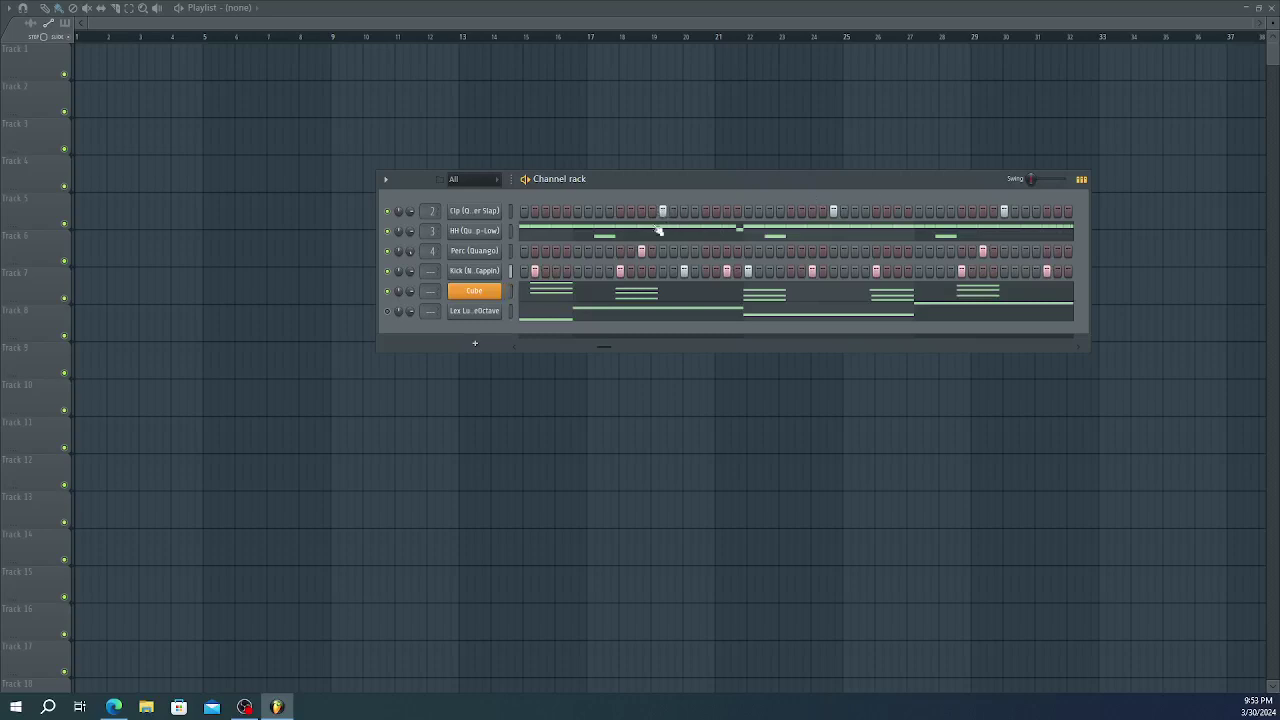
# - Replace the Lex Luger - WhitsleOctave channel's instrument with GMS, keeping its notes, and play the pattern
pyautogui.rightClick(491, 314)
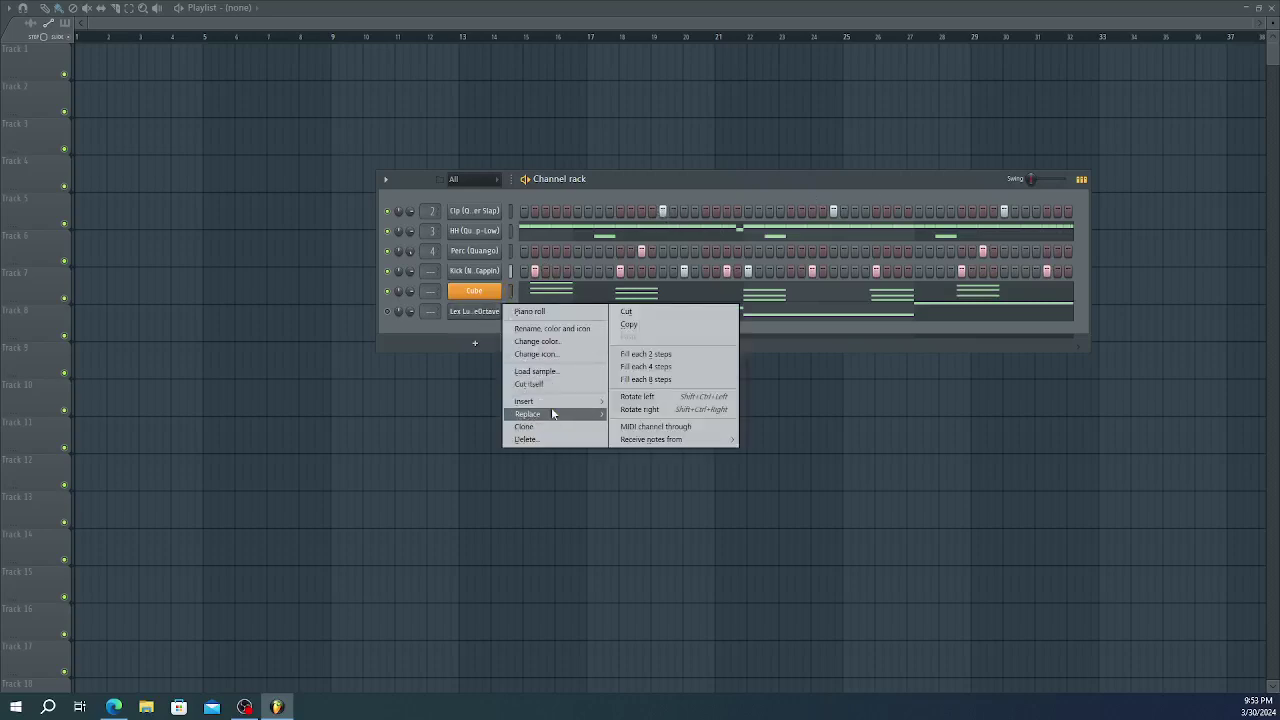
pyautogui.moveTo(545, 413)
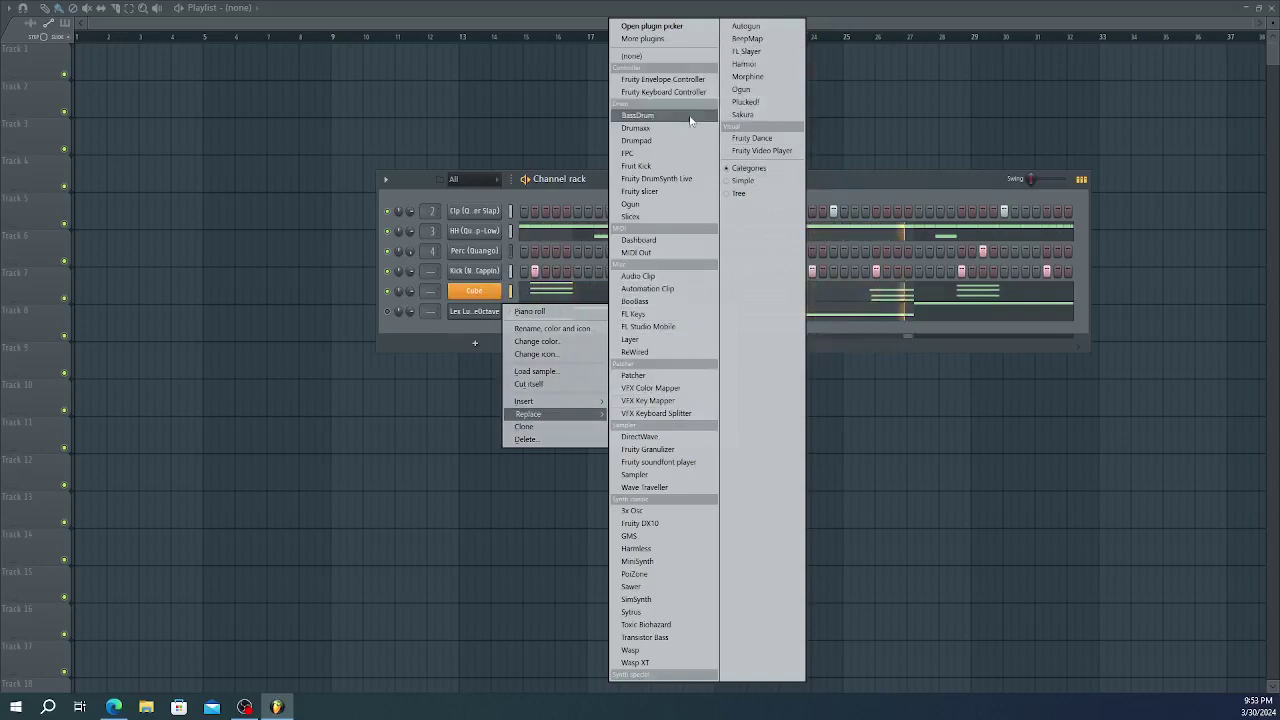
pyautogui.click(674, 545)
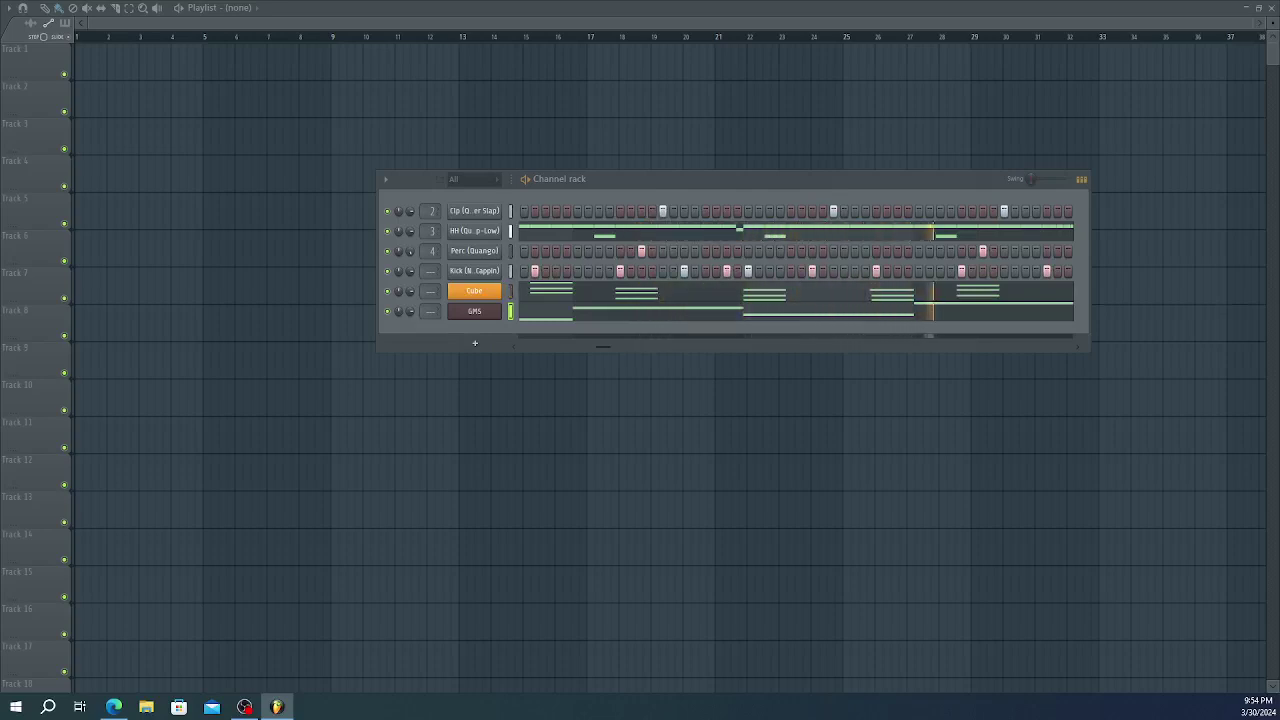
pyautogui.press('space')
# - Open the GMS channel's settings and change the second oscillator's waveform to Digital
pyautogui.click(474, 311)
pyautogui.moveTo(1100, 128); pyautogui.dragTo(697, 206)
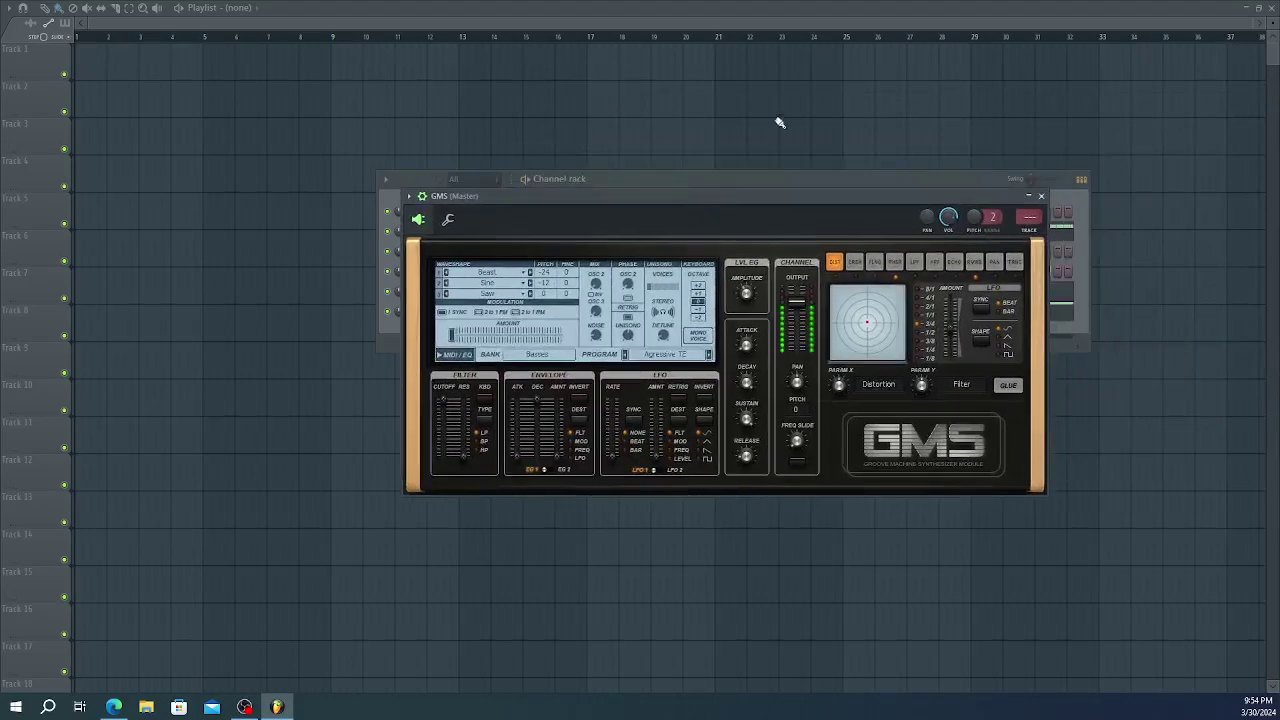
pyautogui.click(492, 274)
pyautogui.click(495, 277)
pyautogui.click(499, 286)
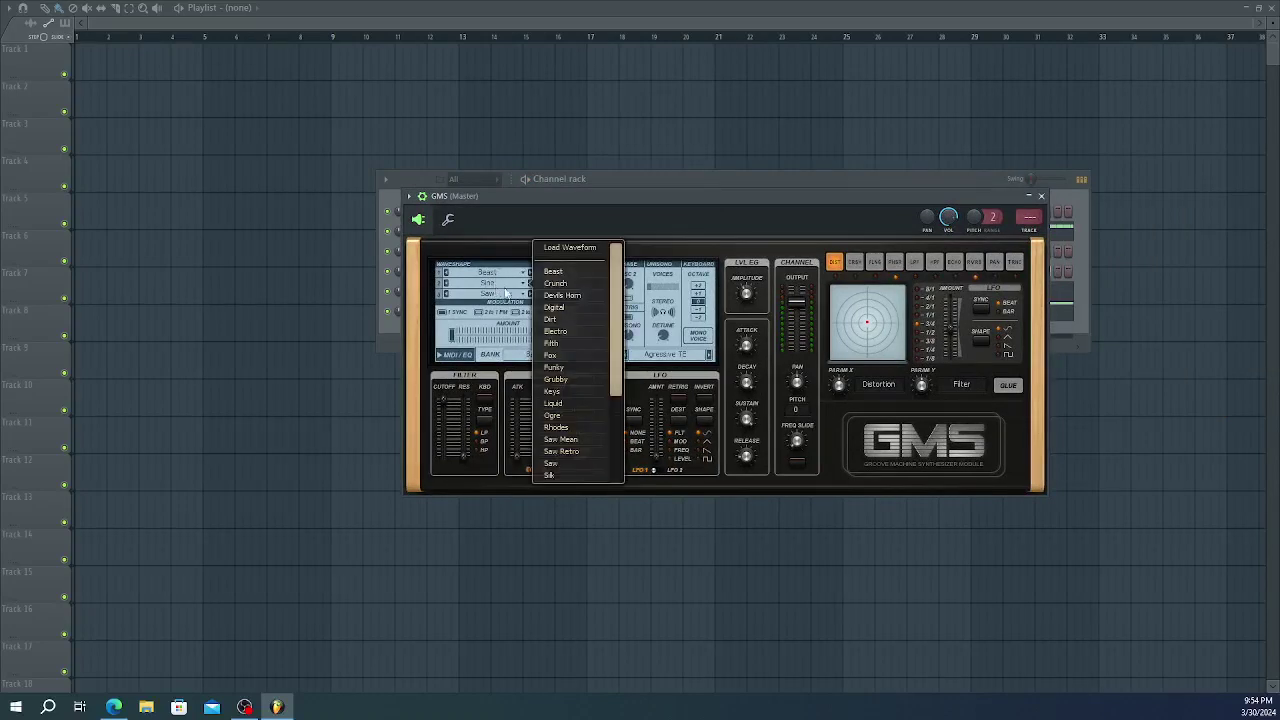
pyautogui.click(550, 309)
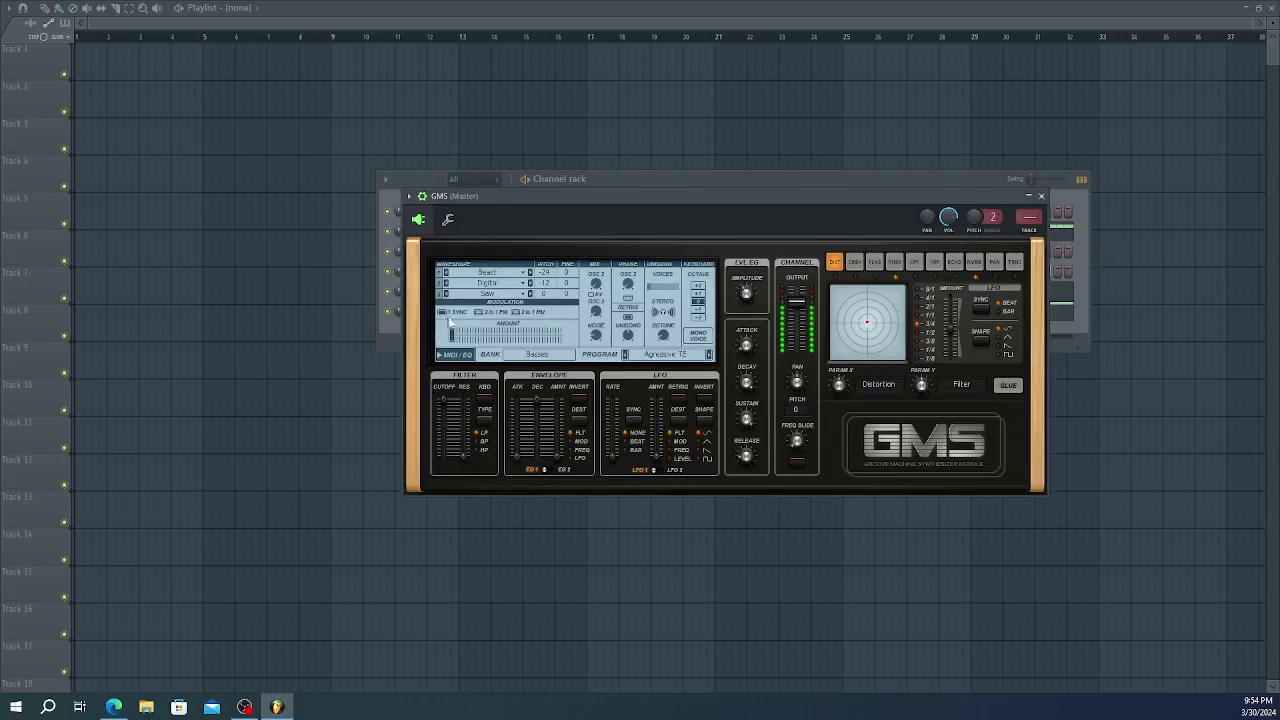
# - Raise the GMS modulation amount to about the middle of its range and close the instrument's settings
pyautogui.moveTo(456, 336)
pyautogui.moveTo(458, 337); pyautogui.dragTo(507, 336)
pyautogui.moveTo(598, 341)
pyautogui.moveTo(661, 308)
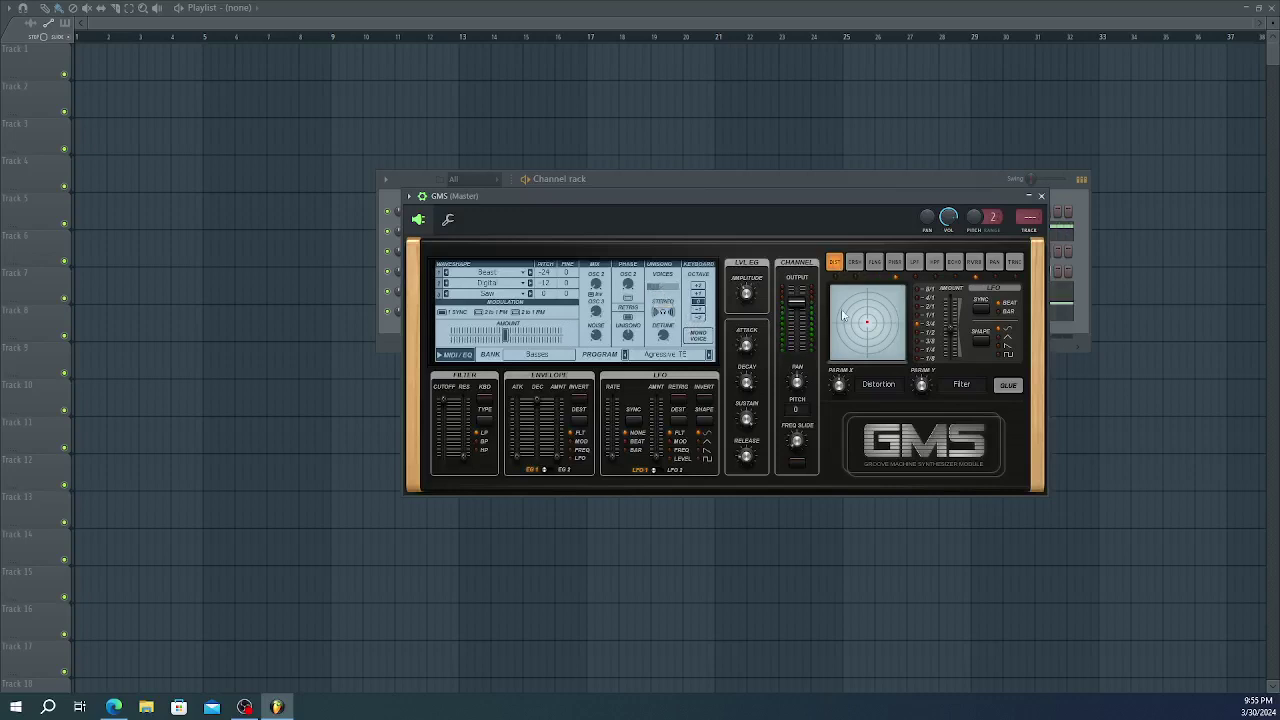
pyautogui.click(1043, 198)
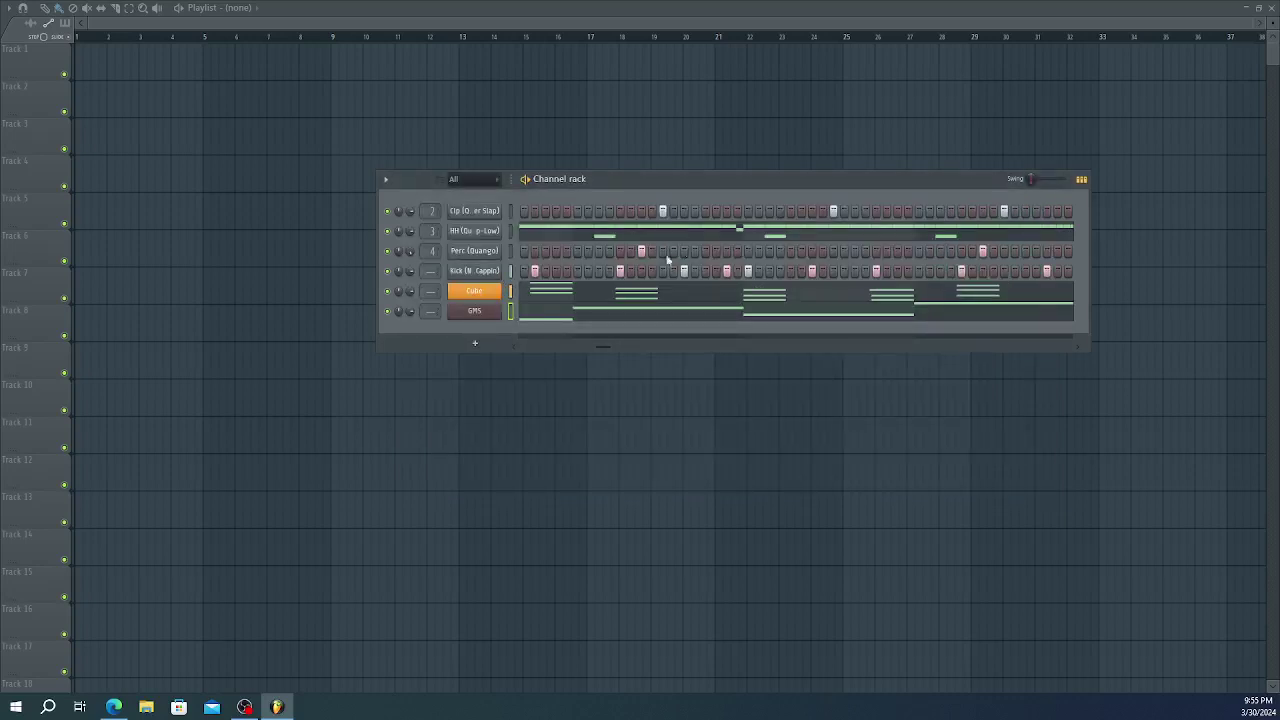
# - Shorten the GMS channel's C5 note in bar 1 to a quarter bar and add a second one behind it
pyautogui.click(556, 318)
pyautogui.press('space')
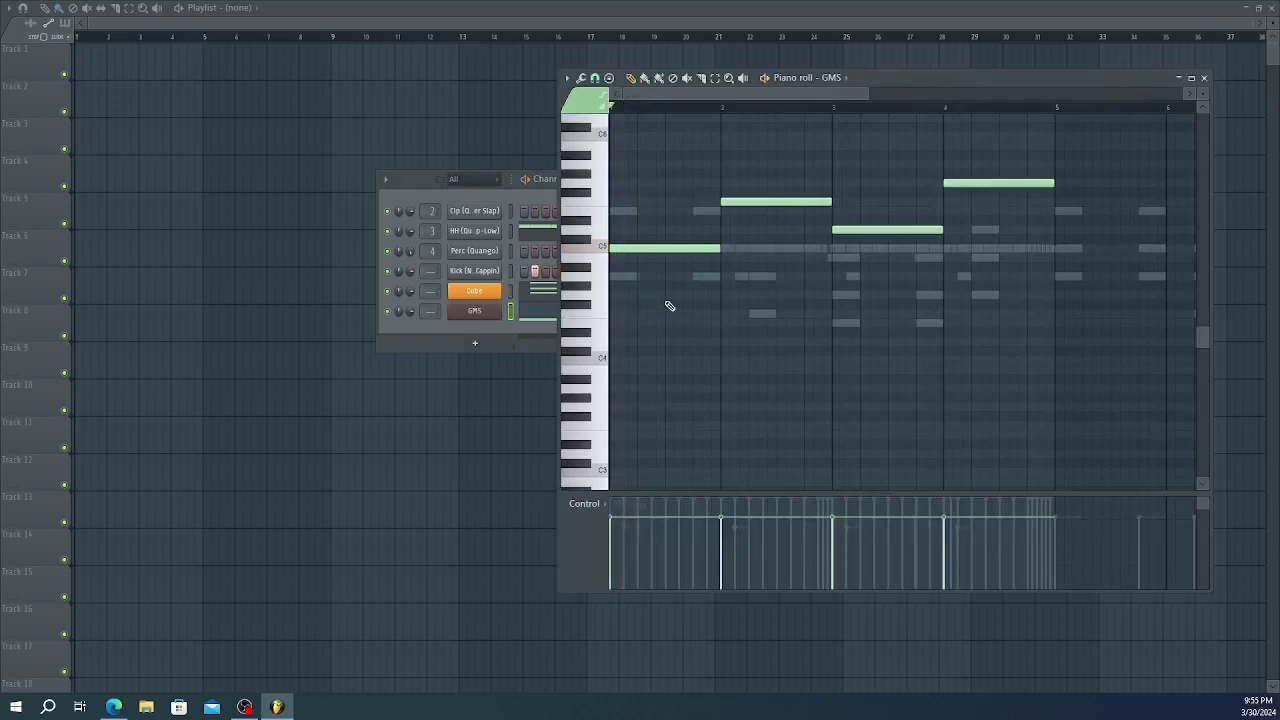
pyautogui.press('space')
pyautogui.press('space')
pyautogui.moveTo(718, 248); pyautogui.dragTo(674, 252)
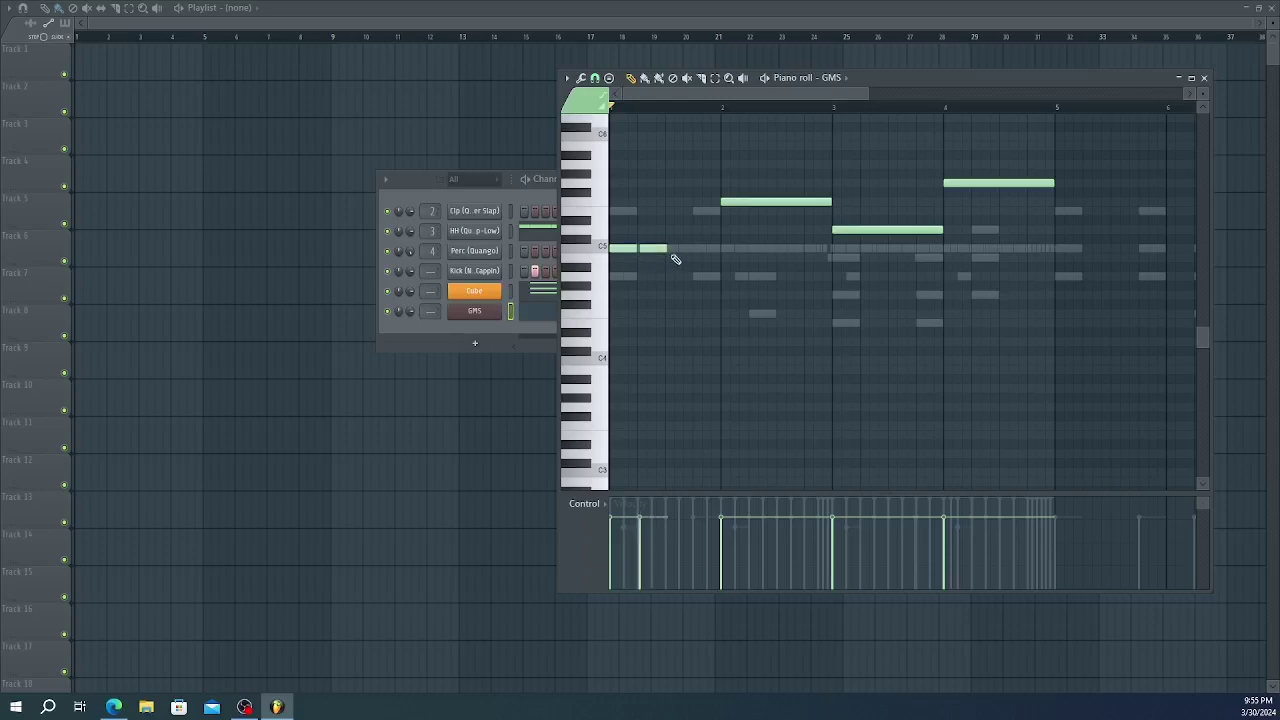
pyautogui.press('space')
pyautogui.press('space')
# - Move the second C5 note flush against the first, fill bar 1 with two more quarter-bar C5 notes, and play the pattern
pyautogui.scroll(2, 637, 272)
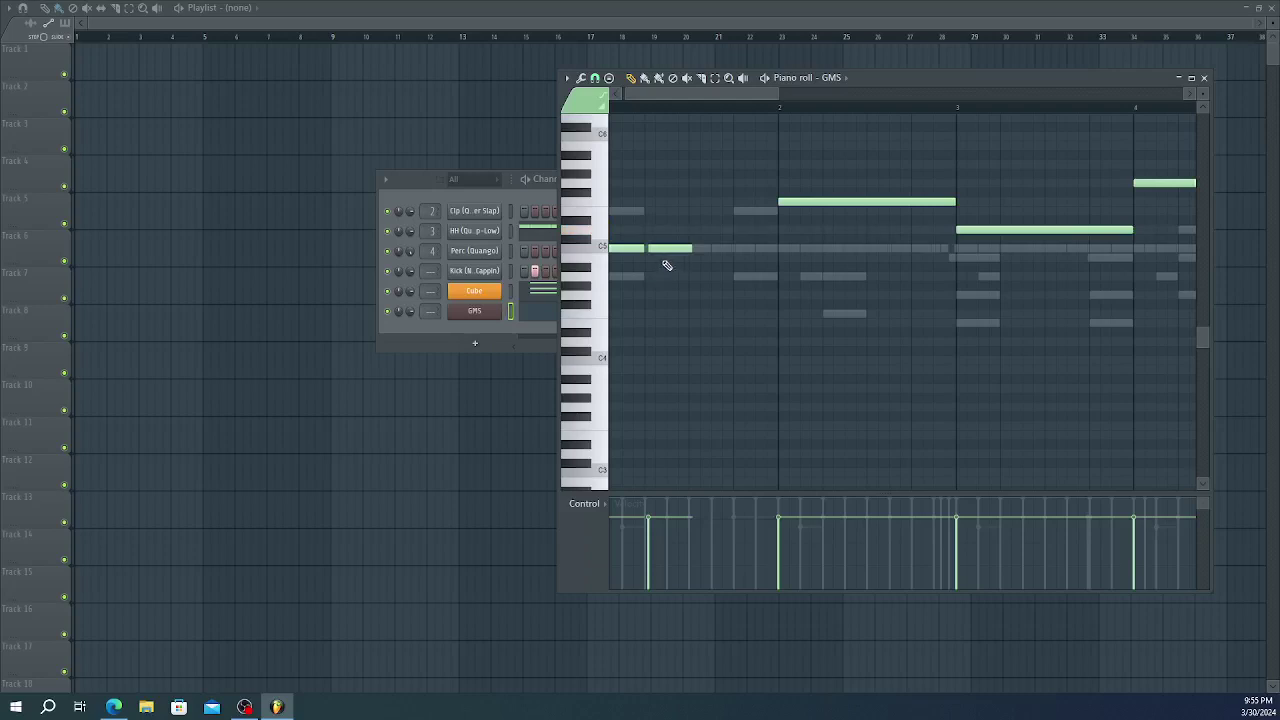
pyautogui.moveTo(654, 249); pyautogui.dragTo(657, 248)
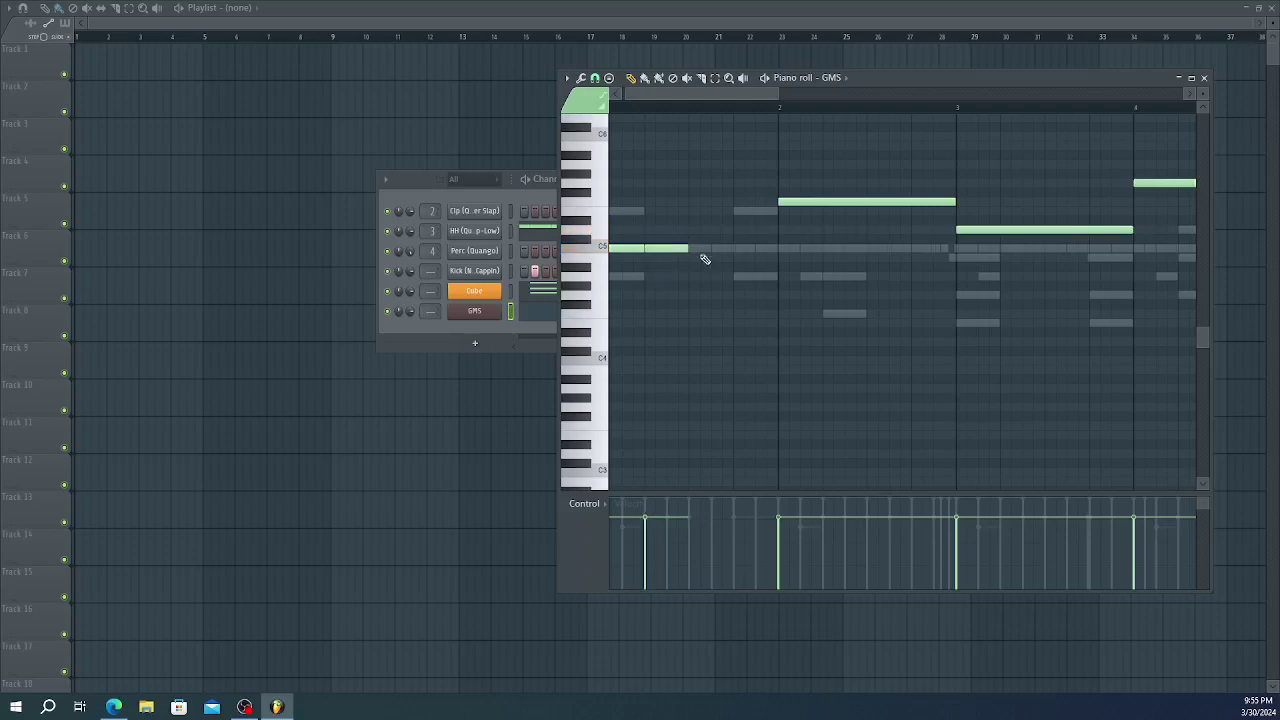
pyautogui.click(698, 250)
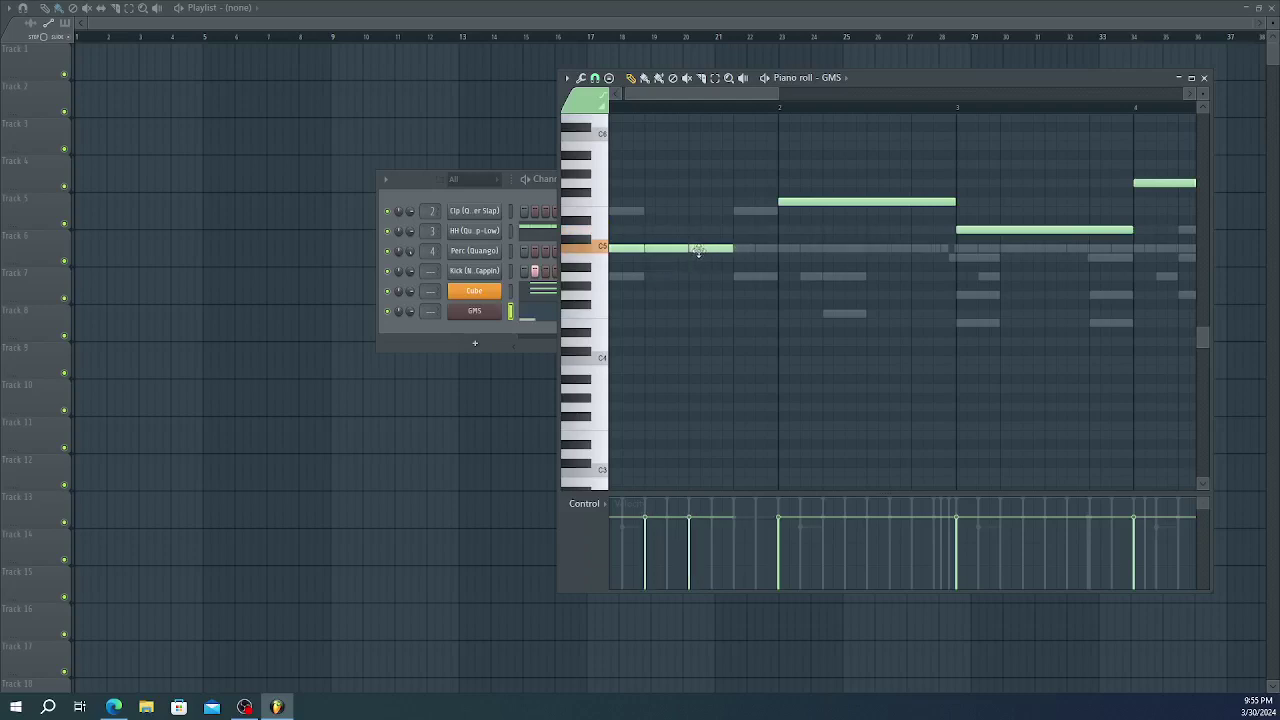
pyautogui.click(745, 250)
pyautogui.moveTo(748, 249); pyautogui.dragTo(744, 249)
pyautogui.press('space')
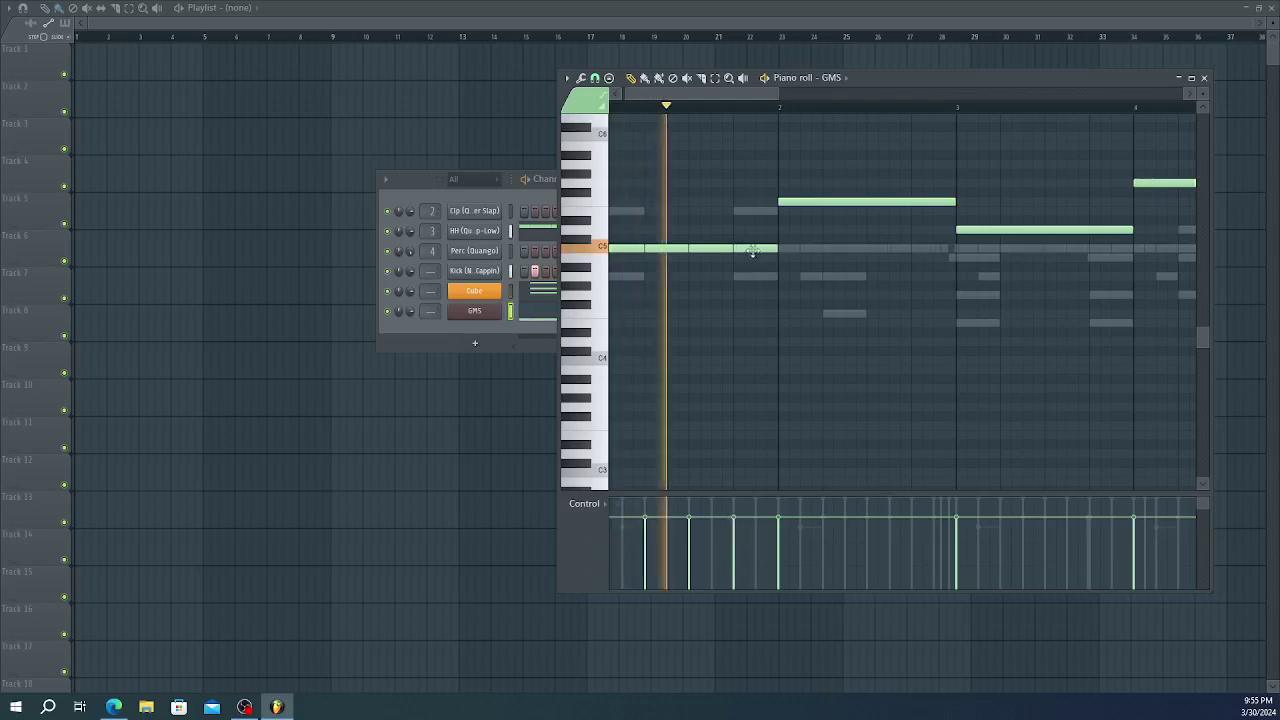
pyautogui.press('space')
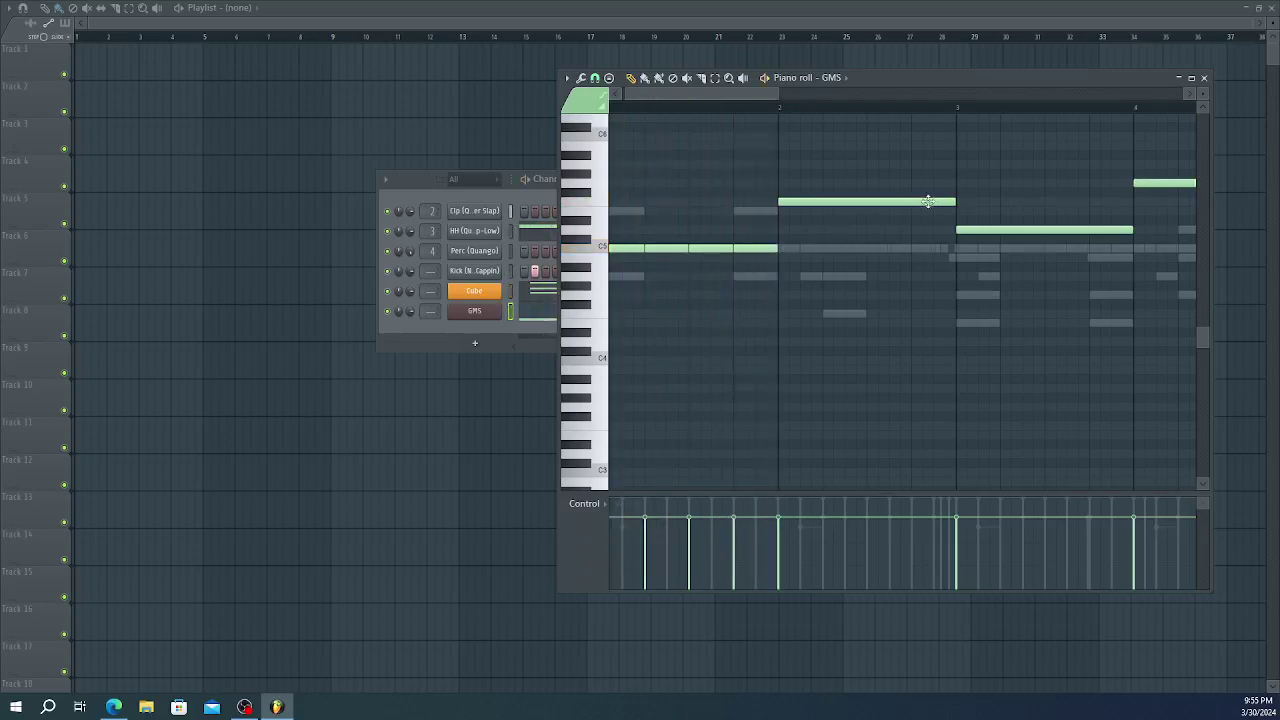
# - Shorten the F5 note in bar 2 to a quarter bar and fill the bar with three more F5 notes
pyautogui.click(950, 203)
pyautogui.moveTo(950, 203); pyautogui.dragTo(821, 214)
pyautogui.click(826, 203)
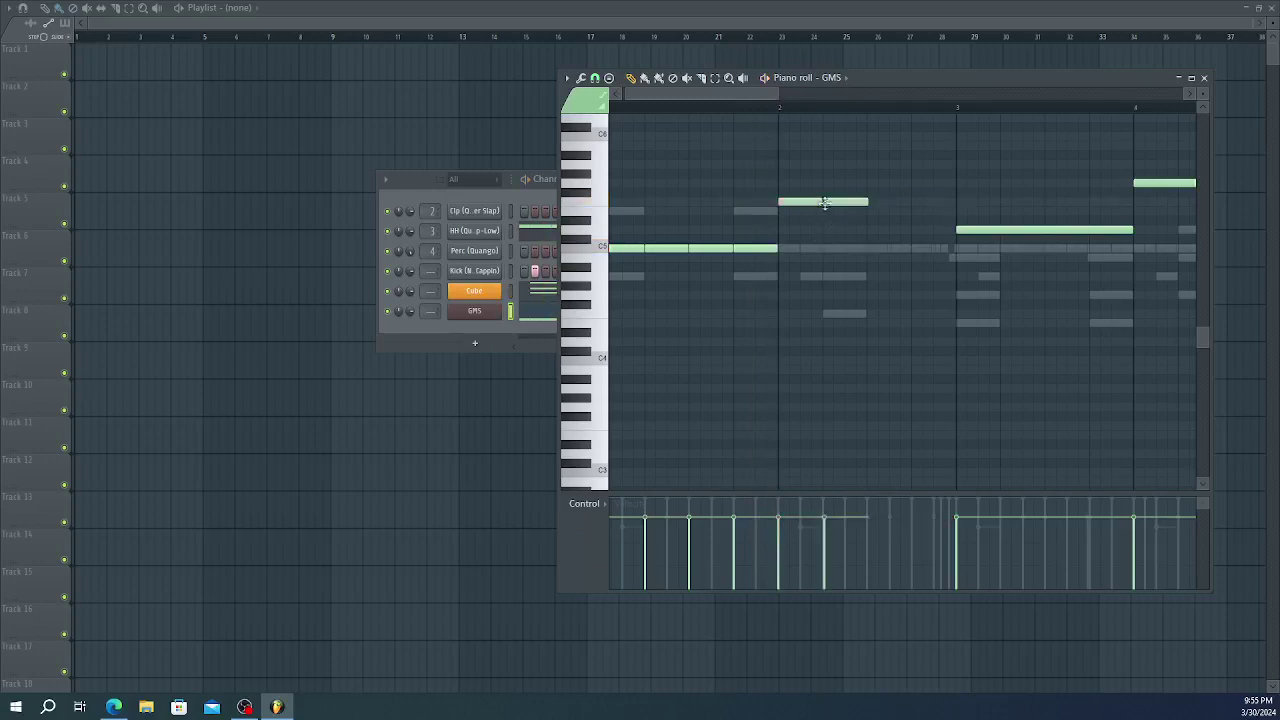
pyautogui.click(848, 206)
pyautogui.click(874, 205)
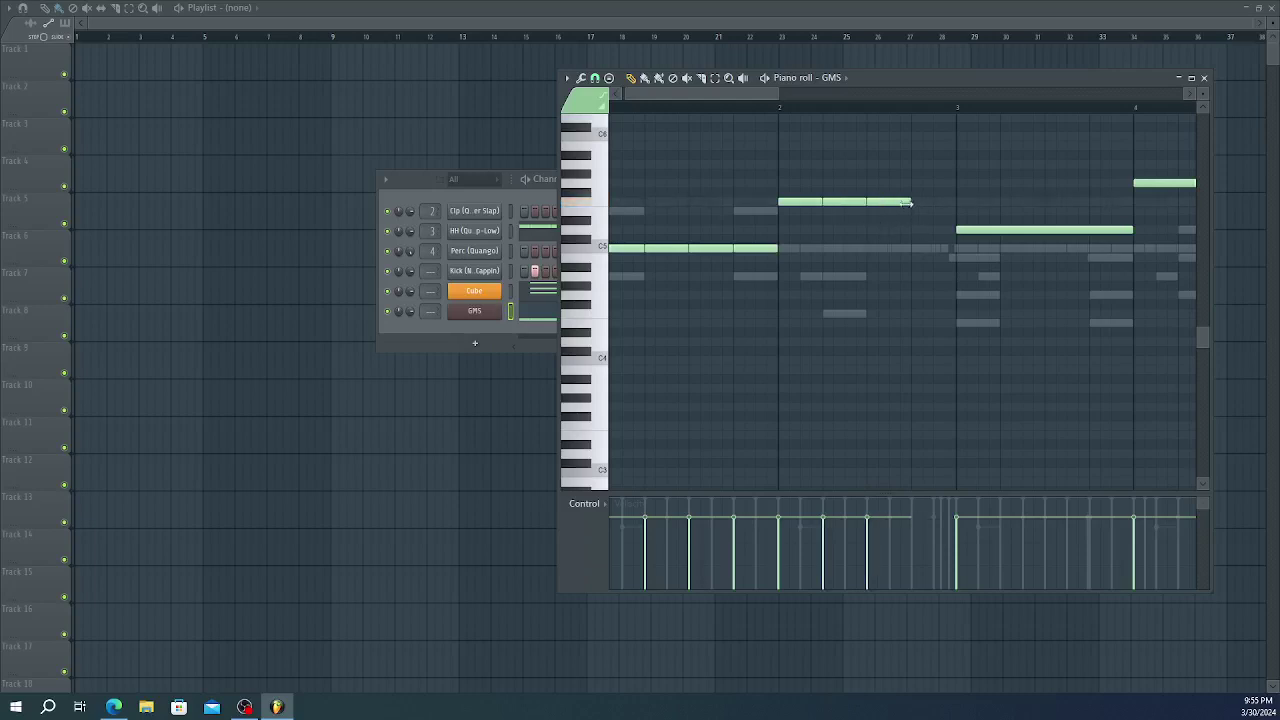
pyautogui.click(914, 203)
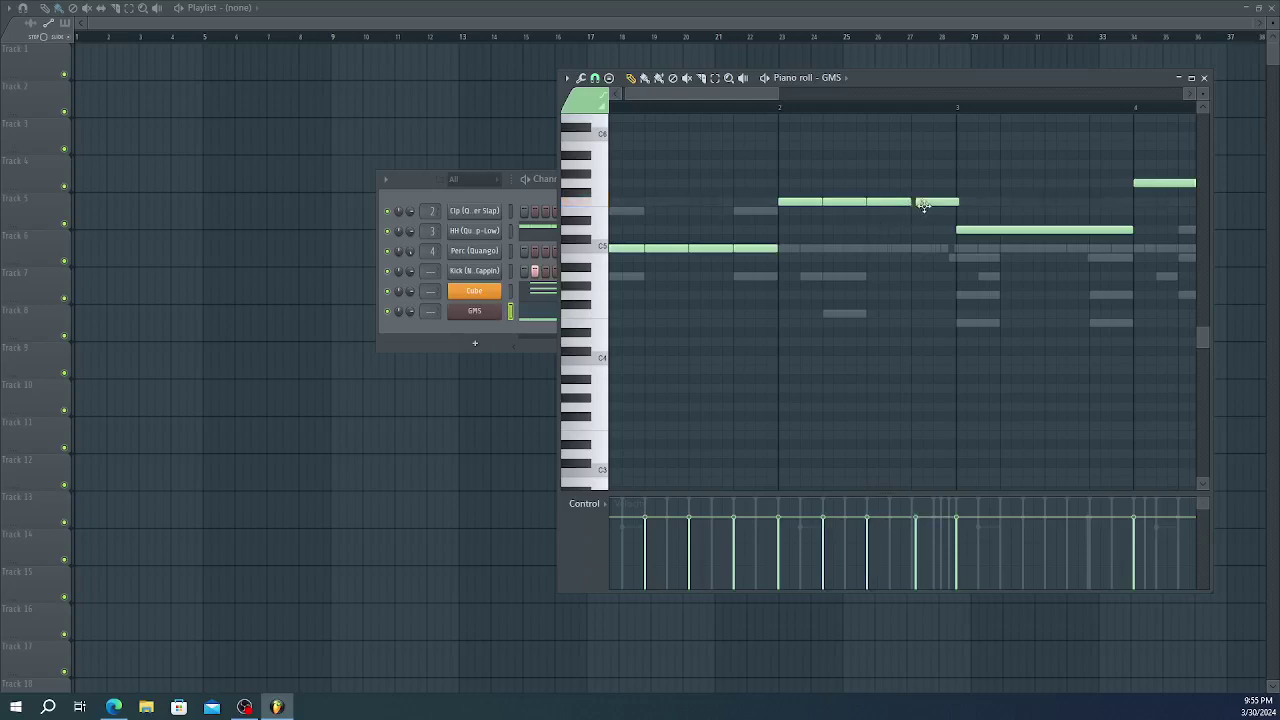
# - Copy the four F5 notes of bar 2 into bar 3 at the pitch of D5
pyautogui.rightClick(978, 229)
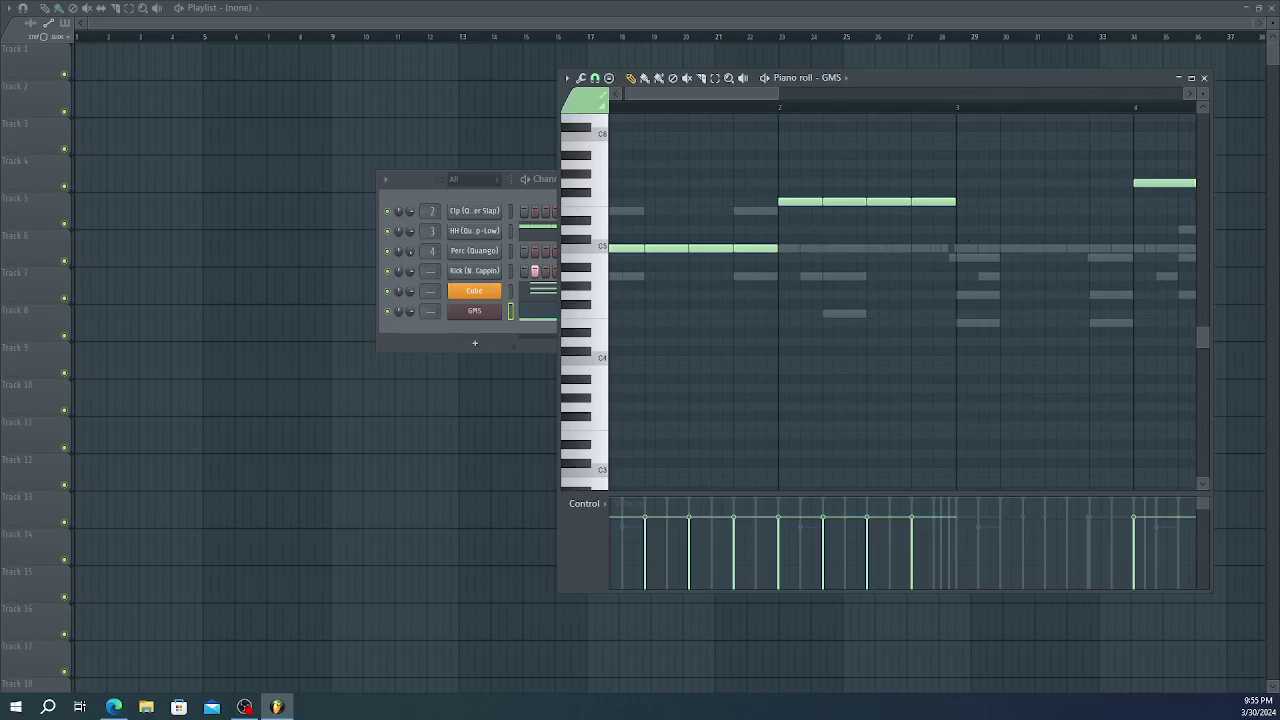
pyautogui.hotkey('ctrl', 'z')
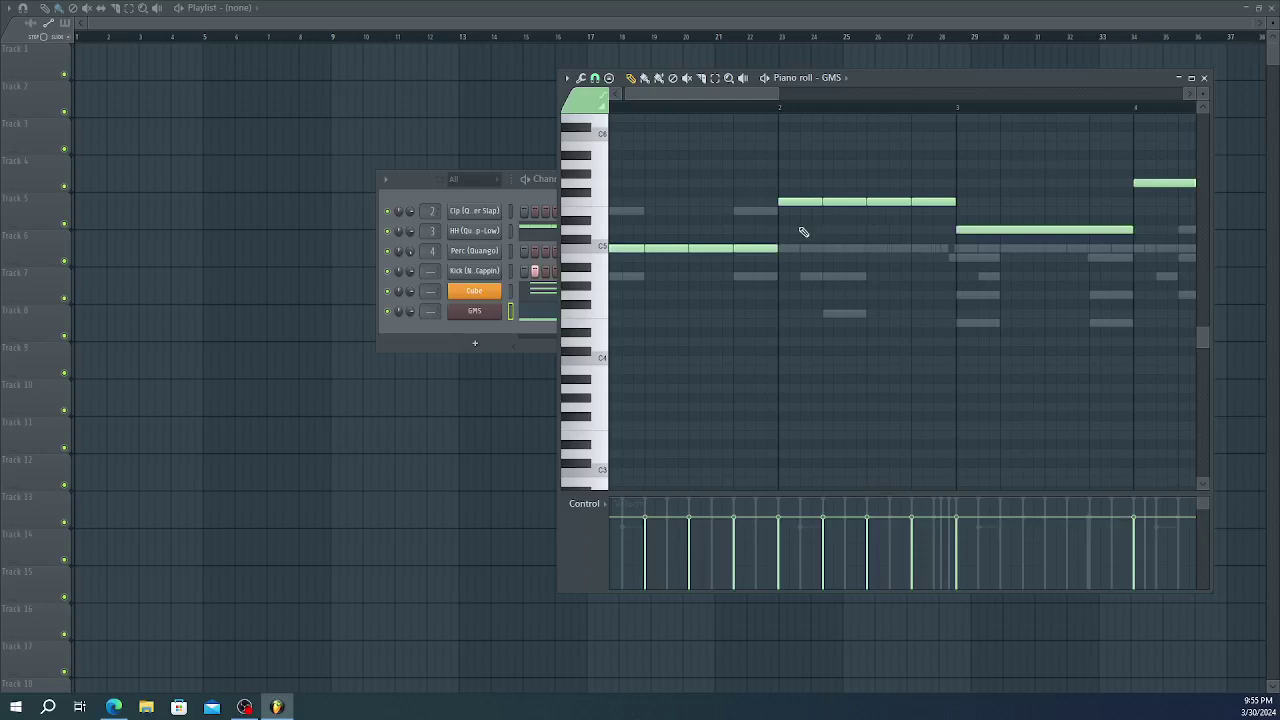
pyautogui.moveTo(793, 232); pyautogui.dragTo(960, 172)
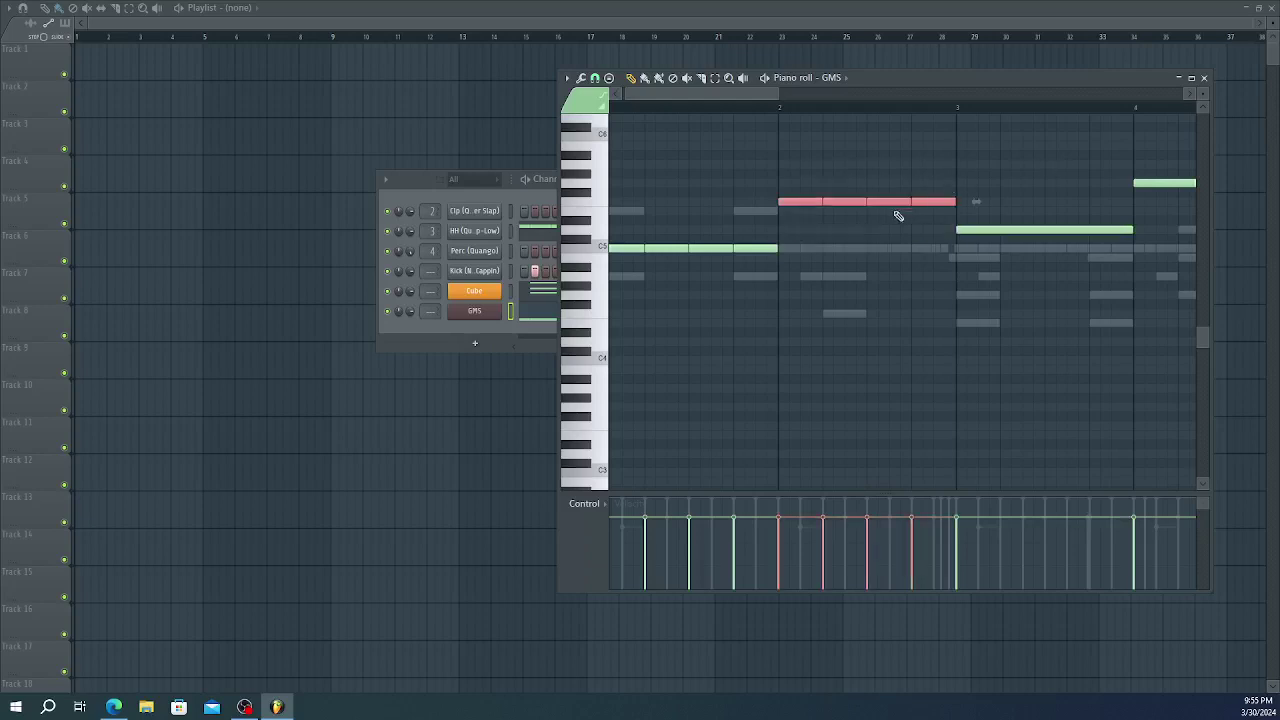
pyautogui.moveTo(811, 203); pyautogui.dragTo(986, 231)
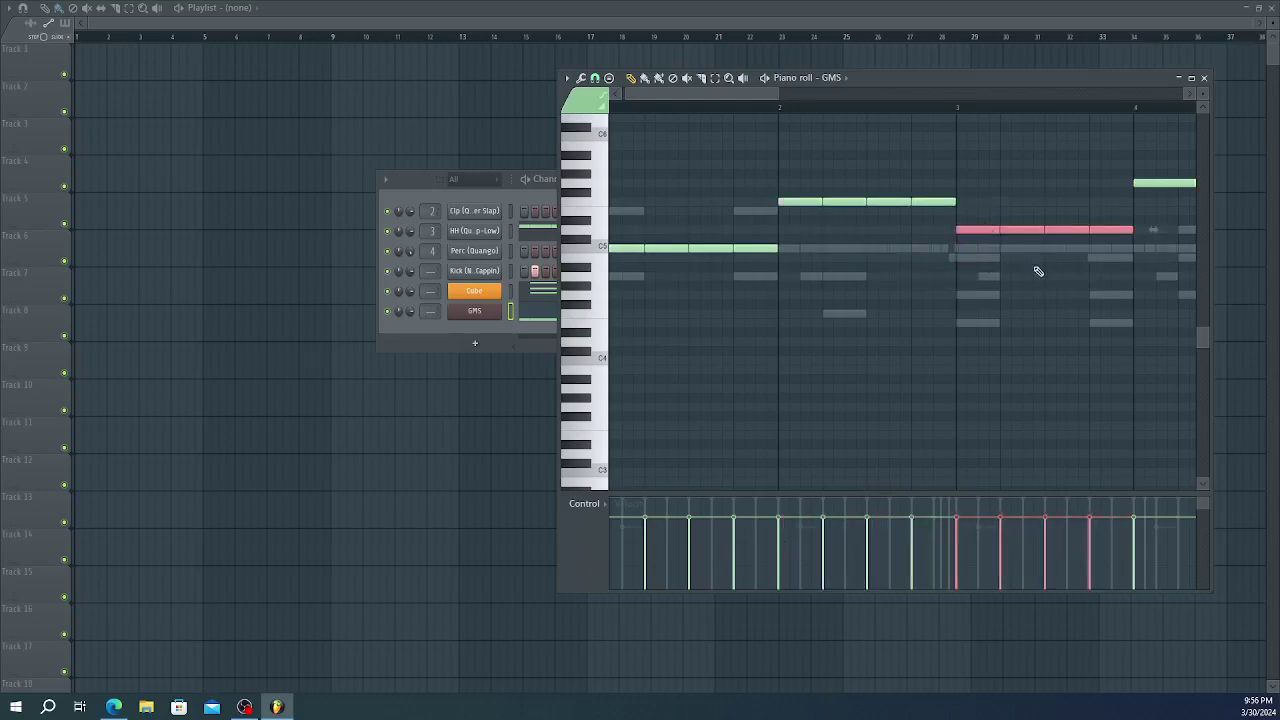
# - Copy the four notes of bar 3 into bar 4 at the pitch of G5, and play the pattern
pyautogui.scroll(-4, 1038, 271)
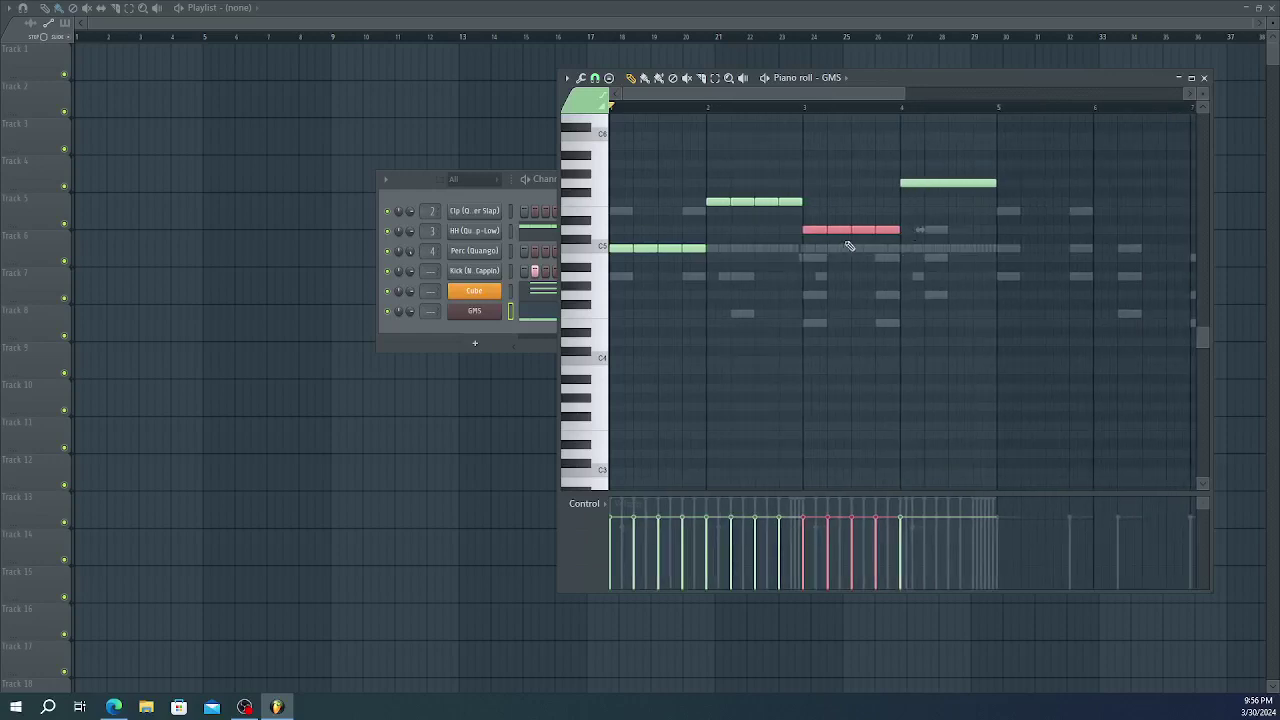
pyautogui.moveTo(815, 230); pyautogui.dragTo(914, 178)
pyautogui.press('space')
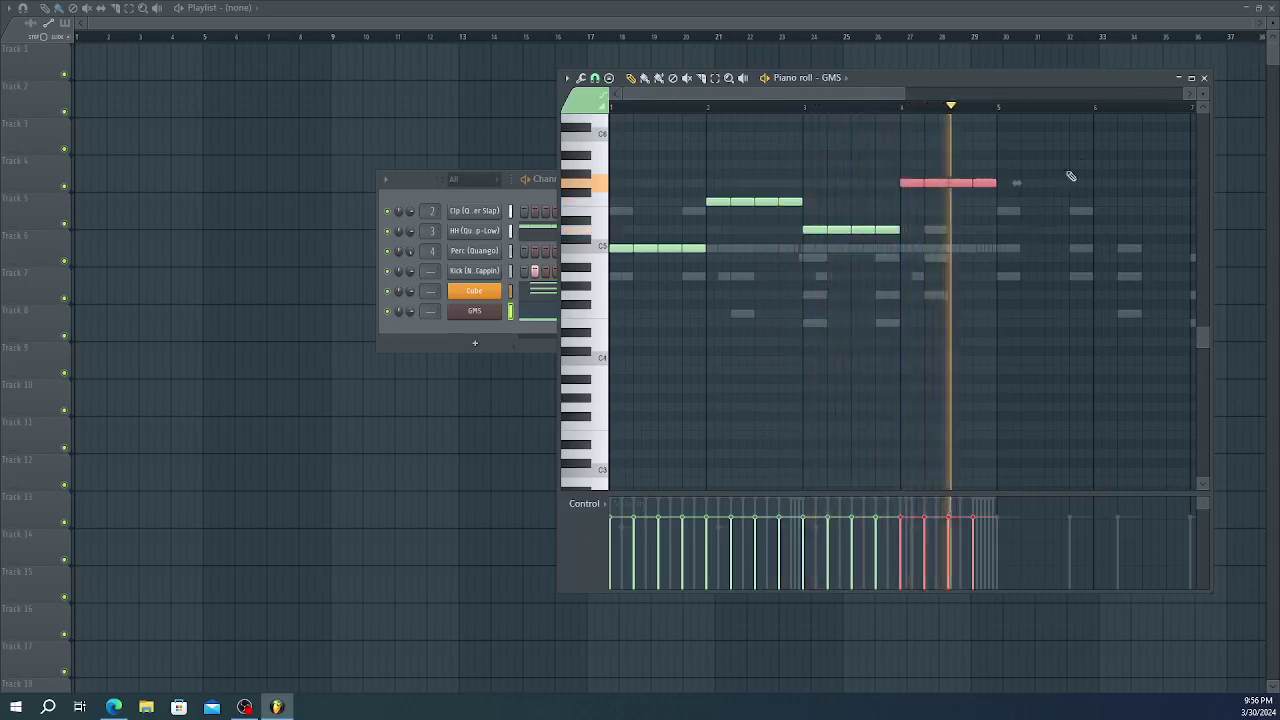
pyautogui.press('space')
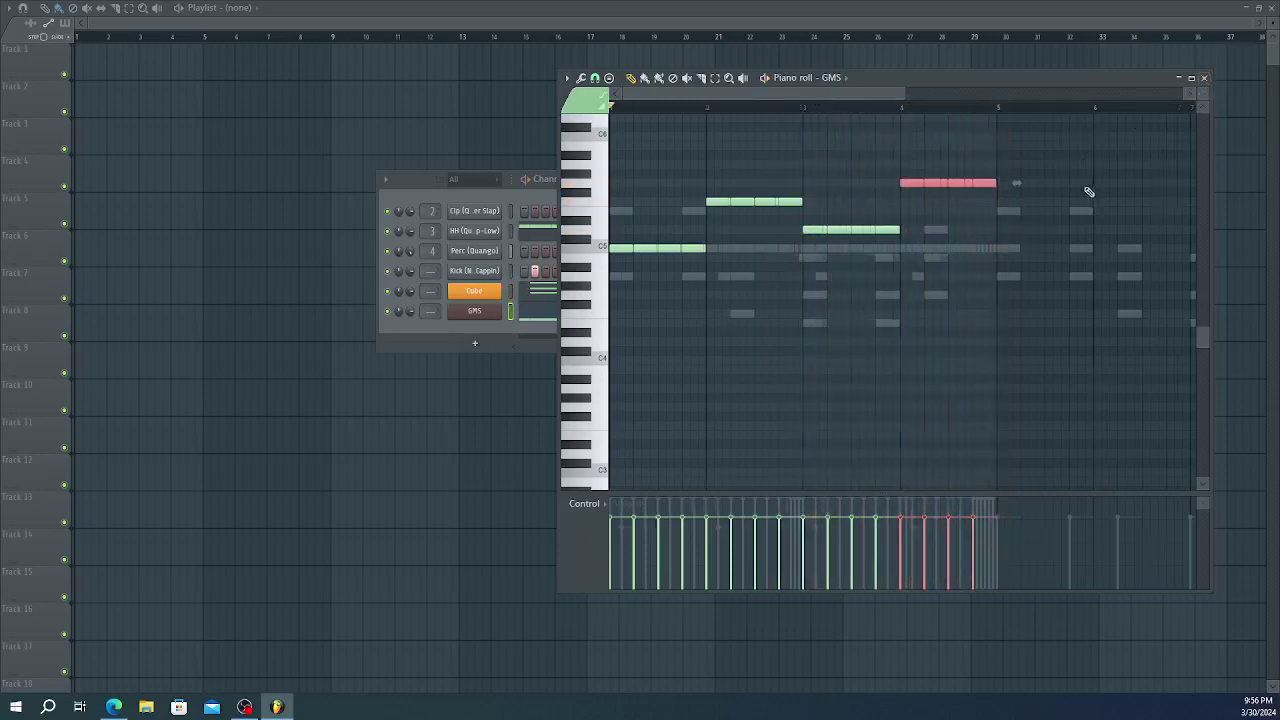
# - Duplicate all GMS notes of bars 1 to 4 into the four bars starting at bar 5, and close the piano roll
pyautogui.scroll(-5, 1089, 191)
pyautogui.moveTo(983, 142); pyautogui.dragTo(610, 298)
pyautogui.moveTo(616, 248); pyautogui.dragTo(923, 248)
pyautogui.scroll(4, 858, 267)
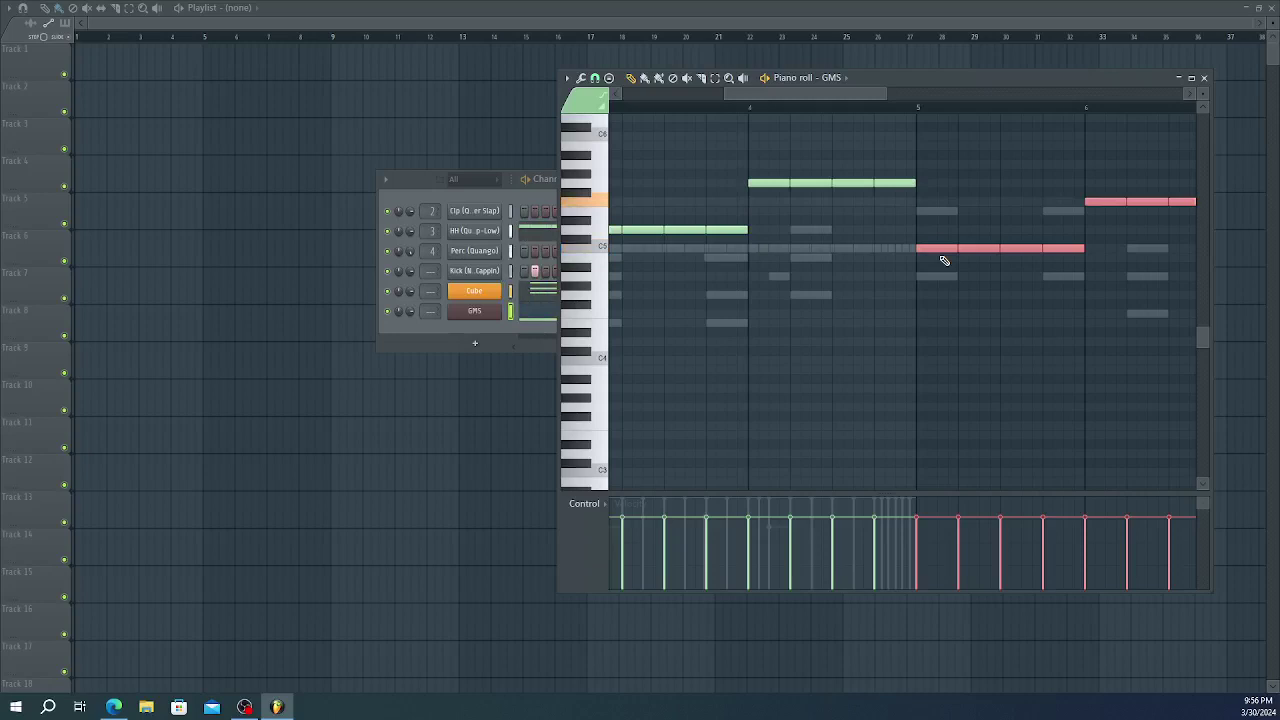
pyautogui.click(1203, 79)
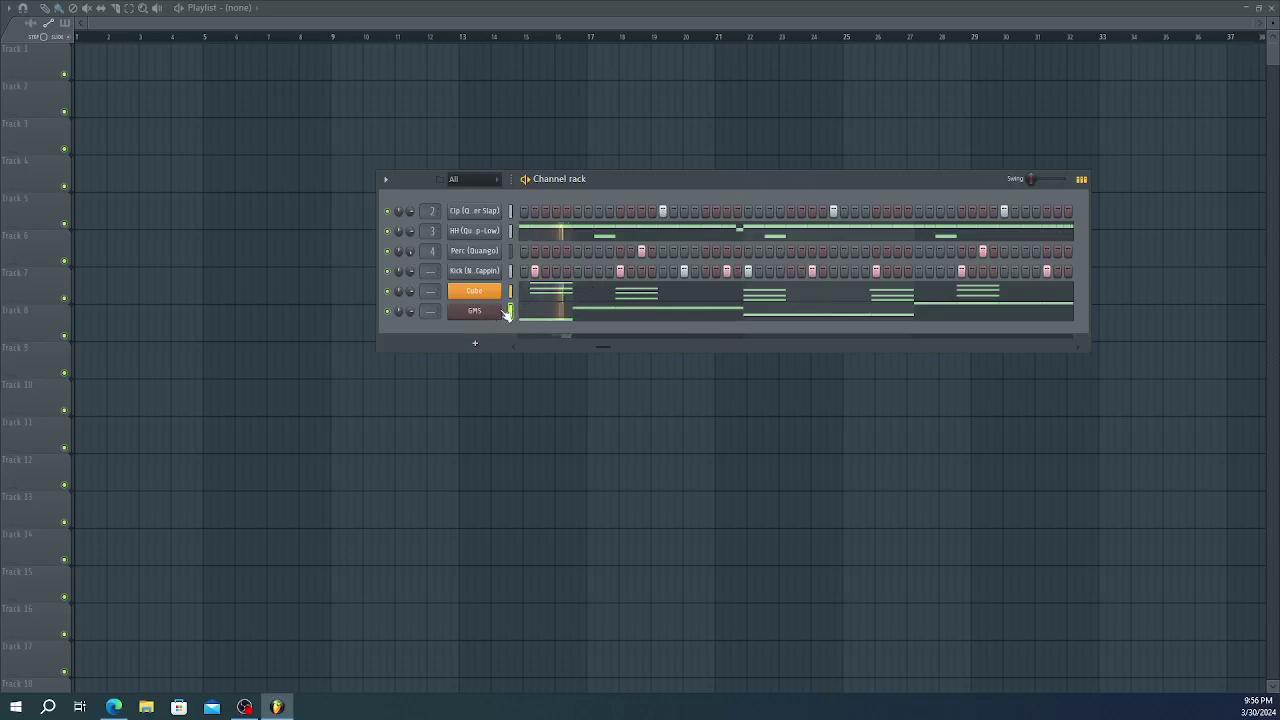
# - Add a Sytrus channel, and copy all Cube chord notes of bars 1 to 8
pyautogui.click(478, 343)
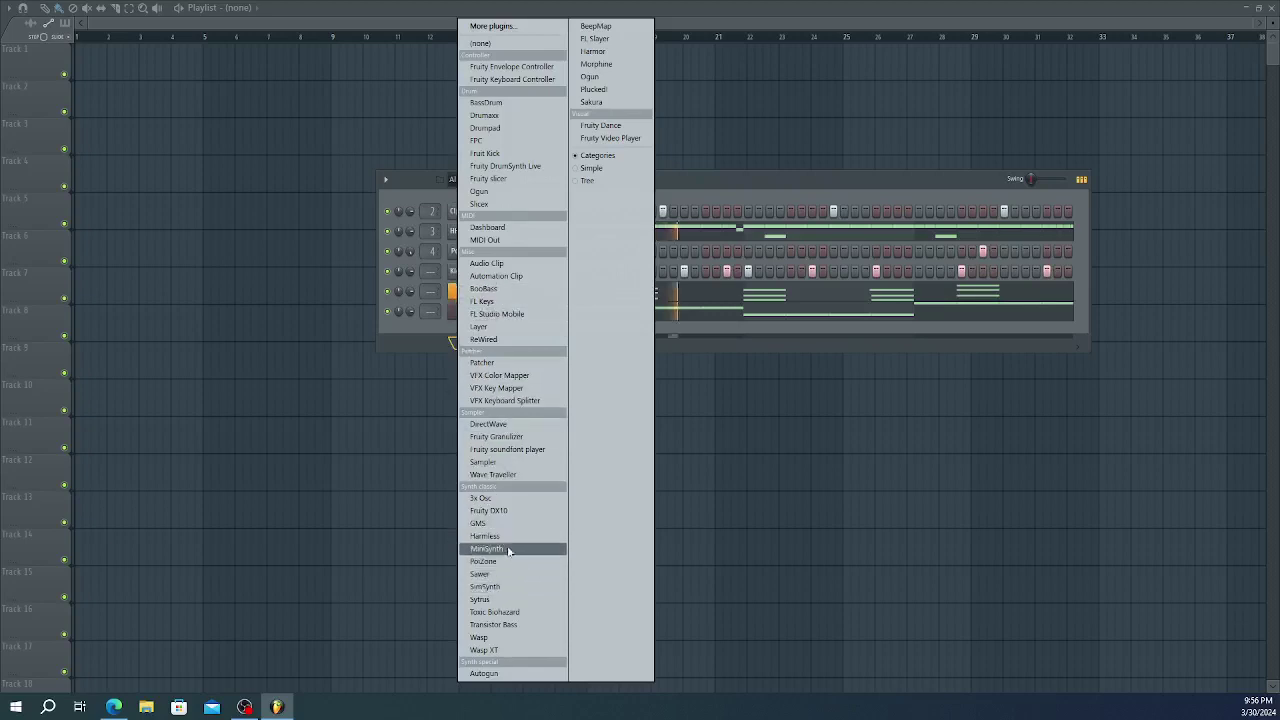
pyautogui.click(512, 602)
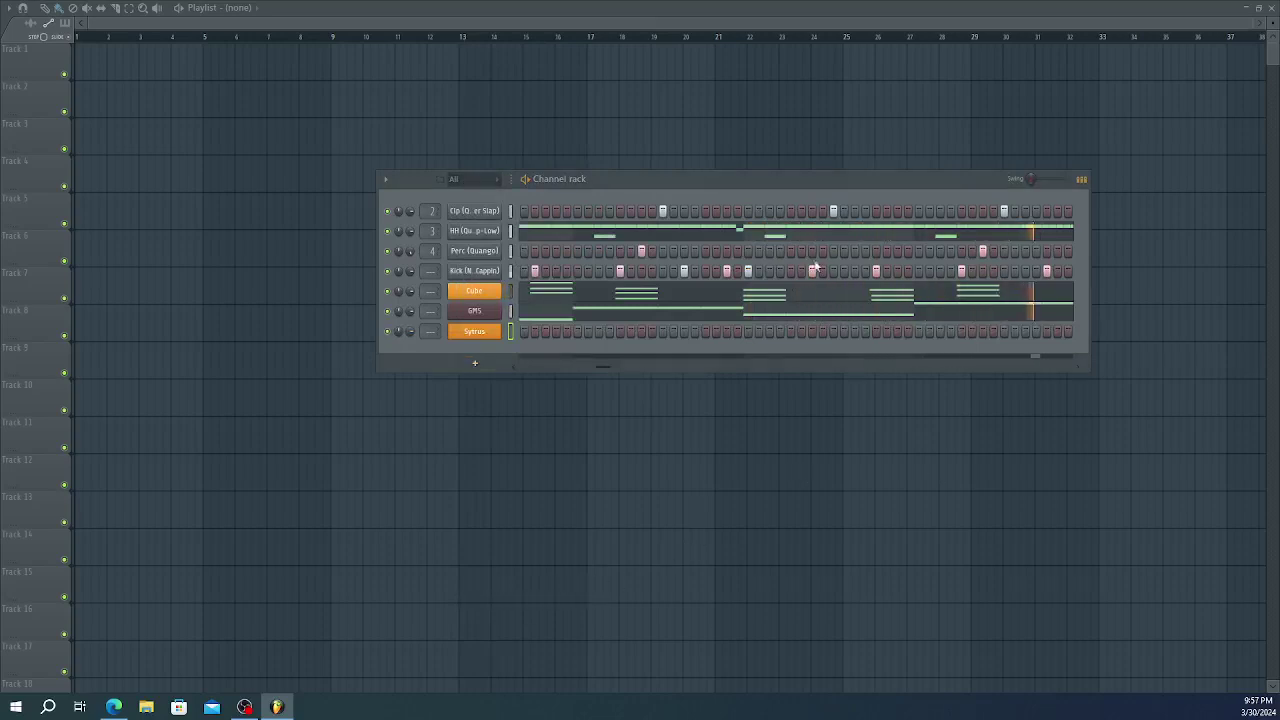
pyautogui.click(778, 301)
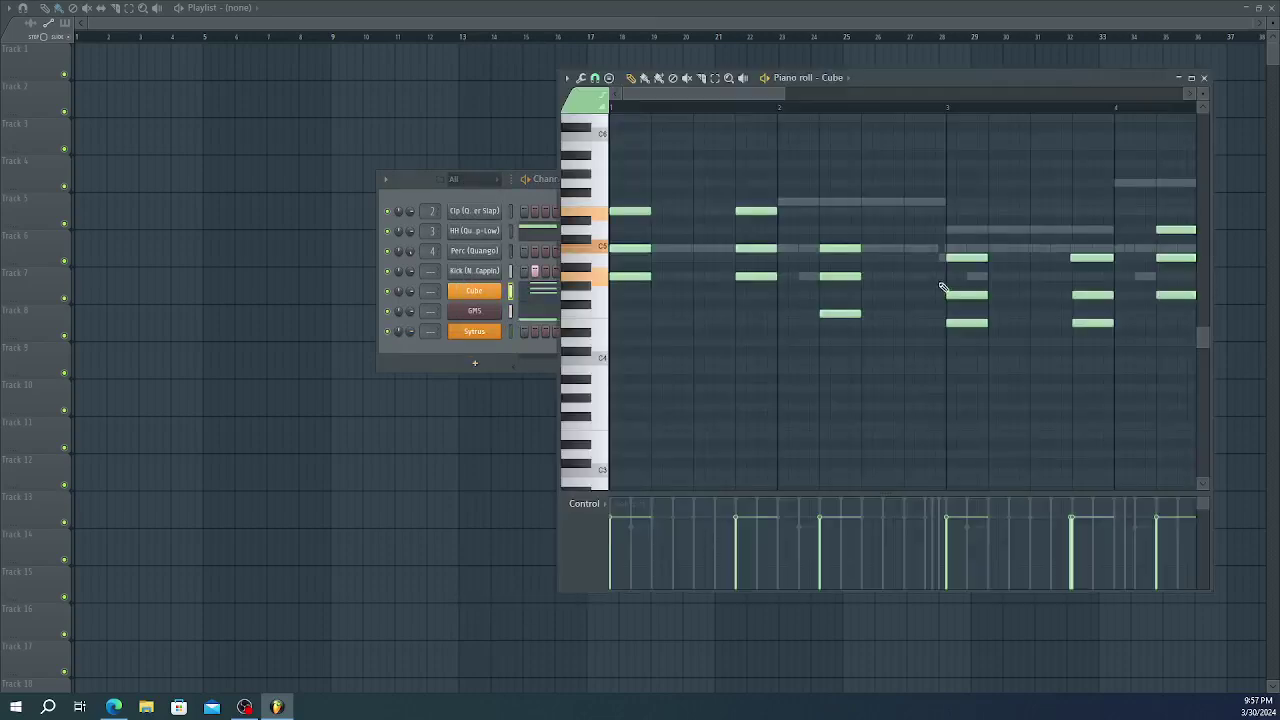
pyautogui.scroll(-4, 941, 266)
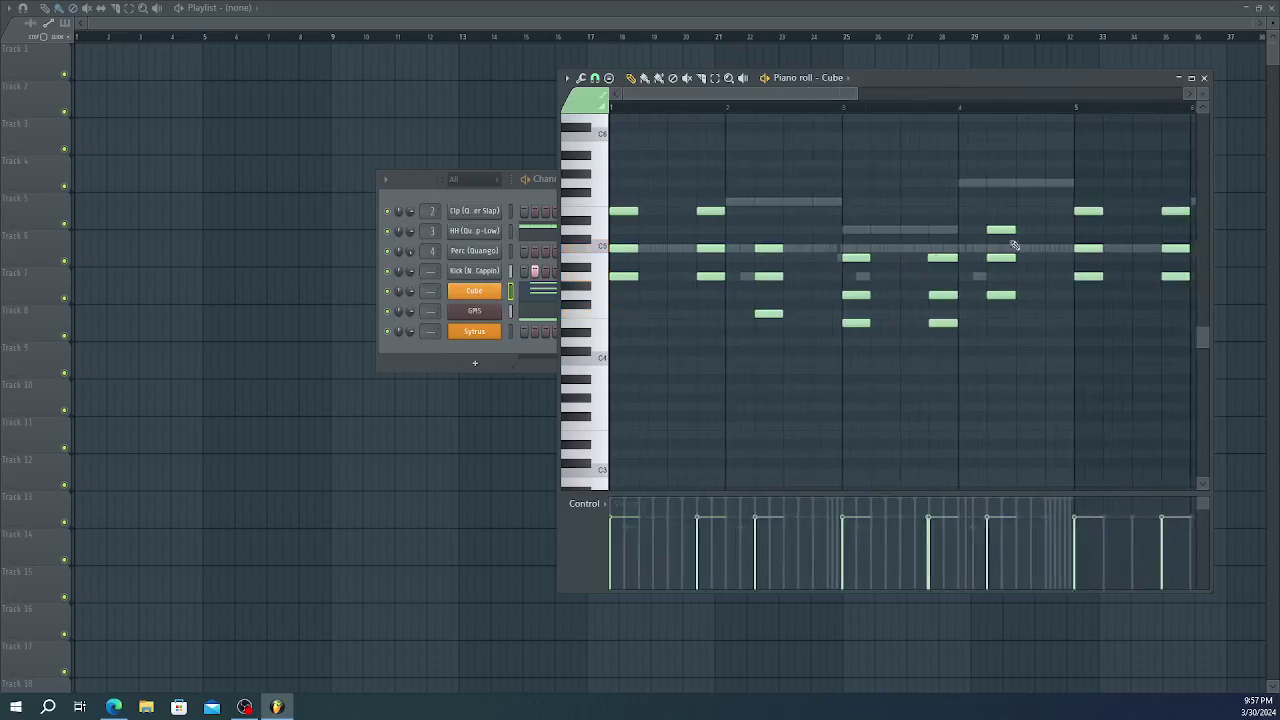
pyautogui.scroll(-2, 1020, 220)
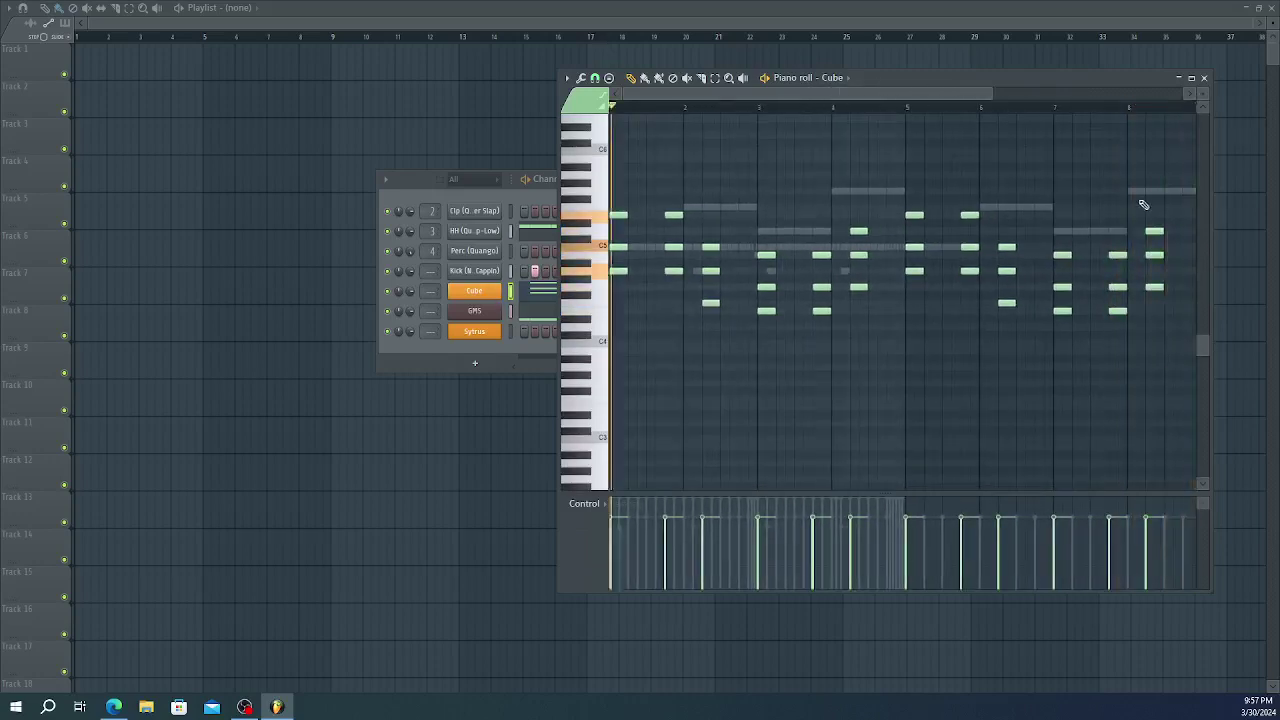
pyautogui.moveTo(1178, 191); pyautogui.dragTo(534, 420)
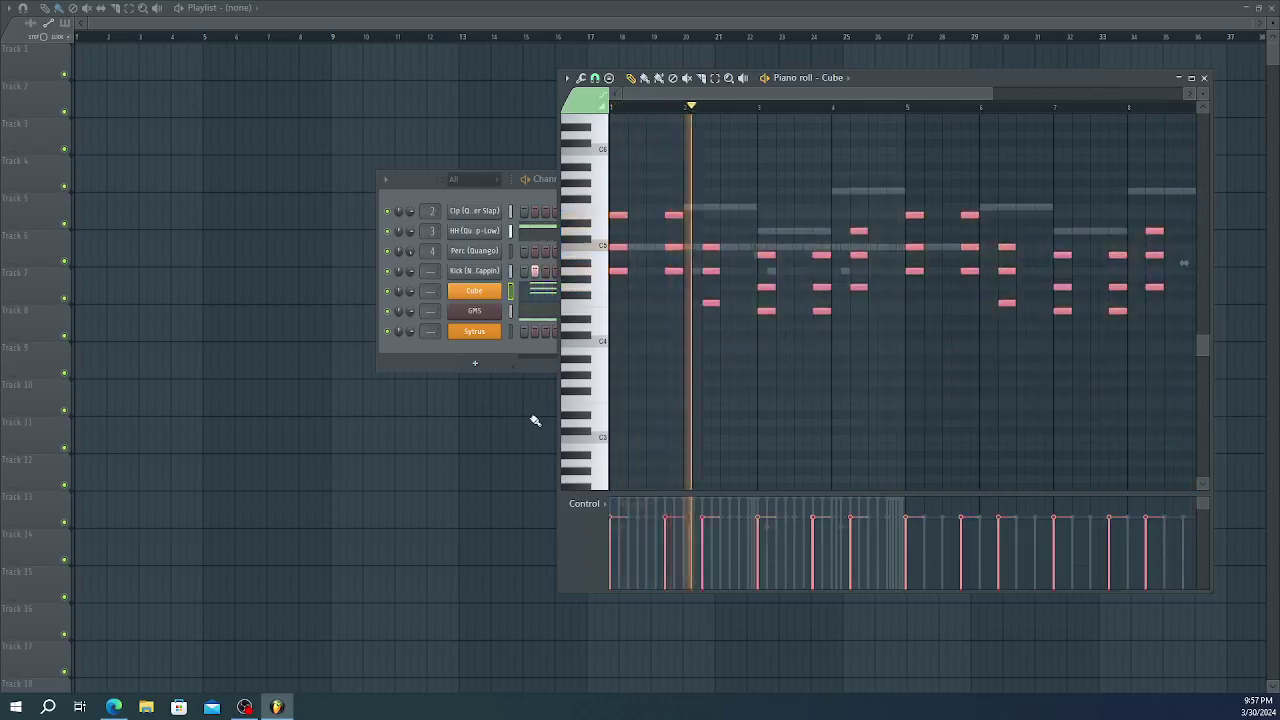
pyautogui.click(1203, 77)
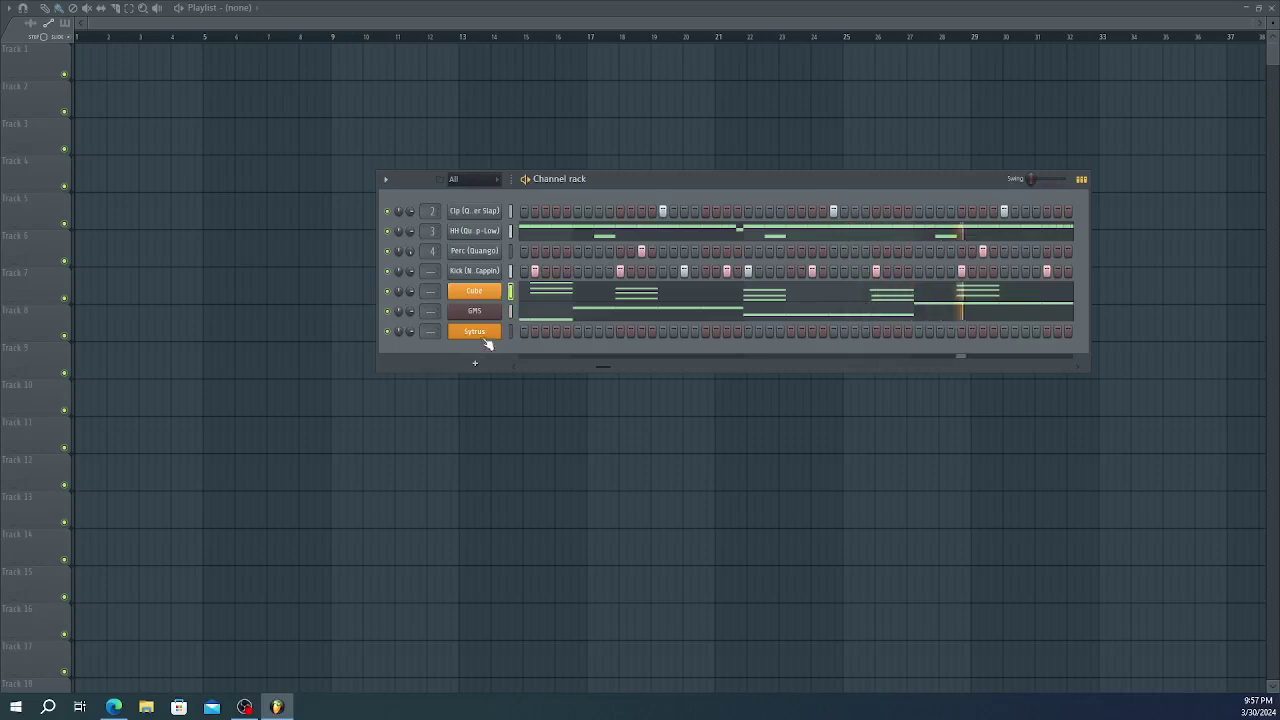
# - Paste the copied chord notes into the new Sytrus channel at bar 1, and close its piano roll
pyautogui.rightClick(488, 333)
pyautogui.click(526, 333)
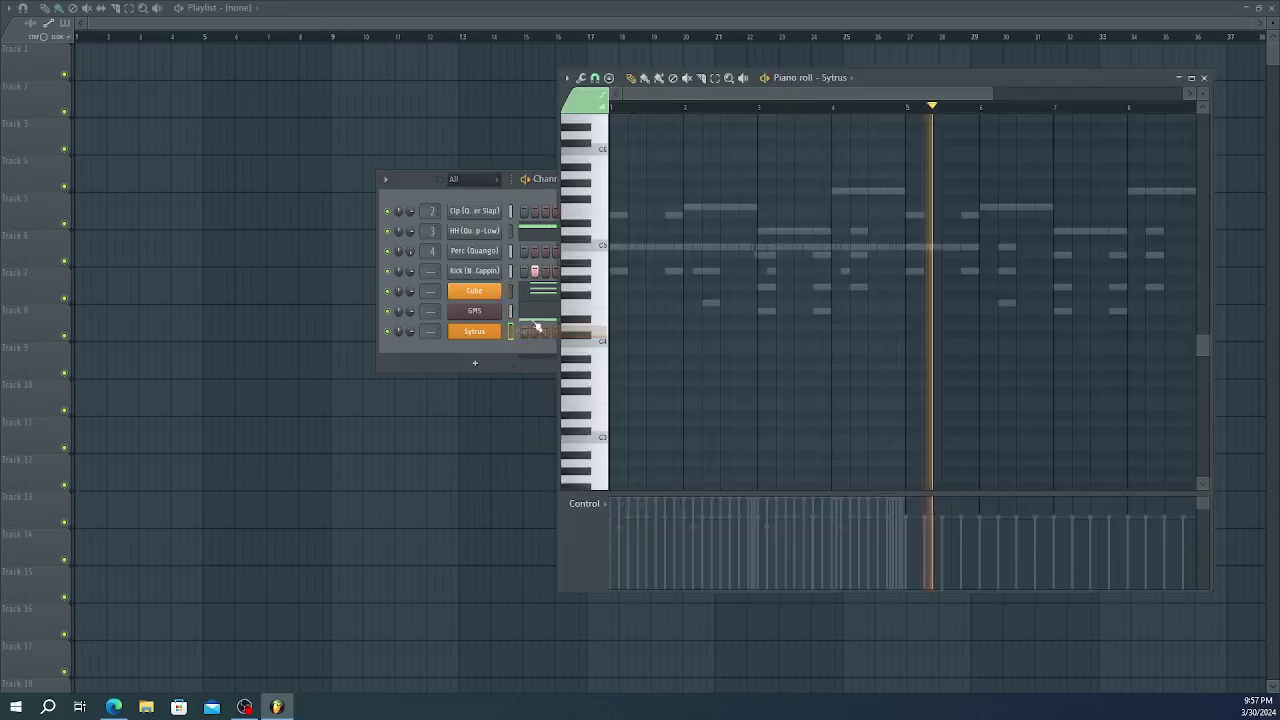
pyautogui.click(566, 78)
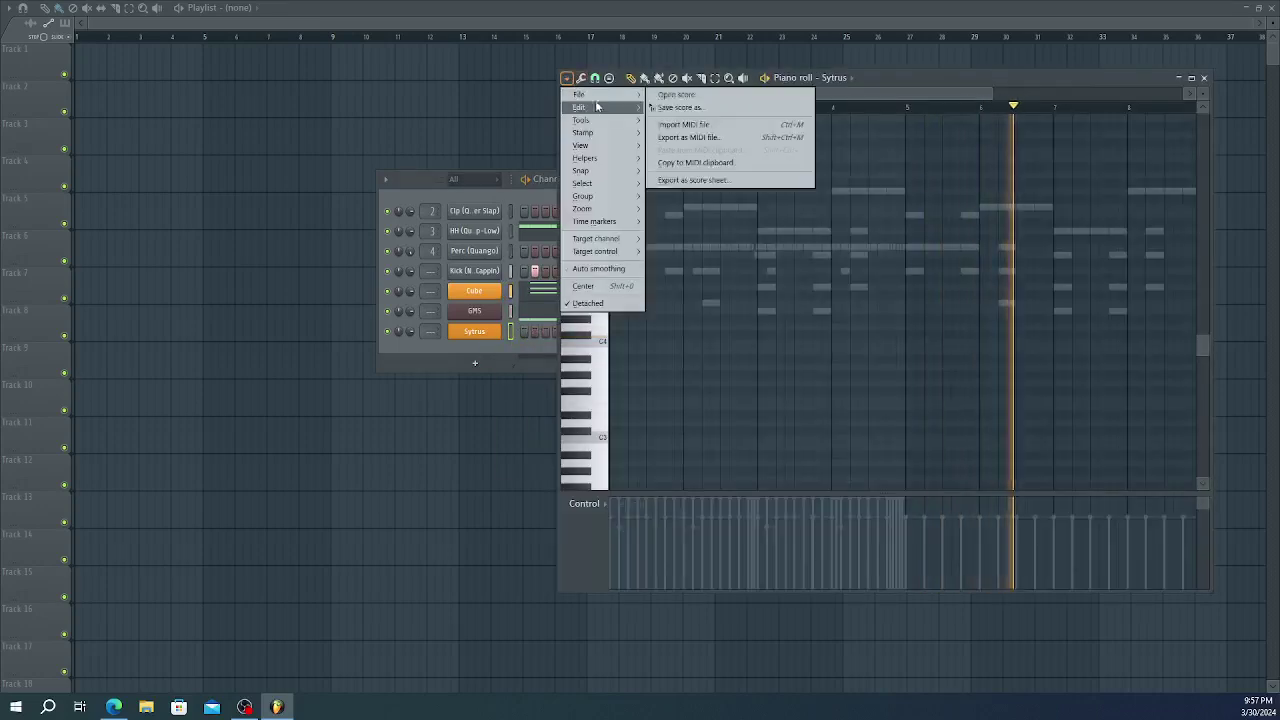
pyautogui.moveTo(590, 103)
pyautogui.click(661, 133)
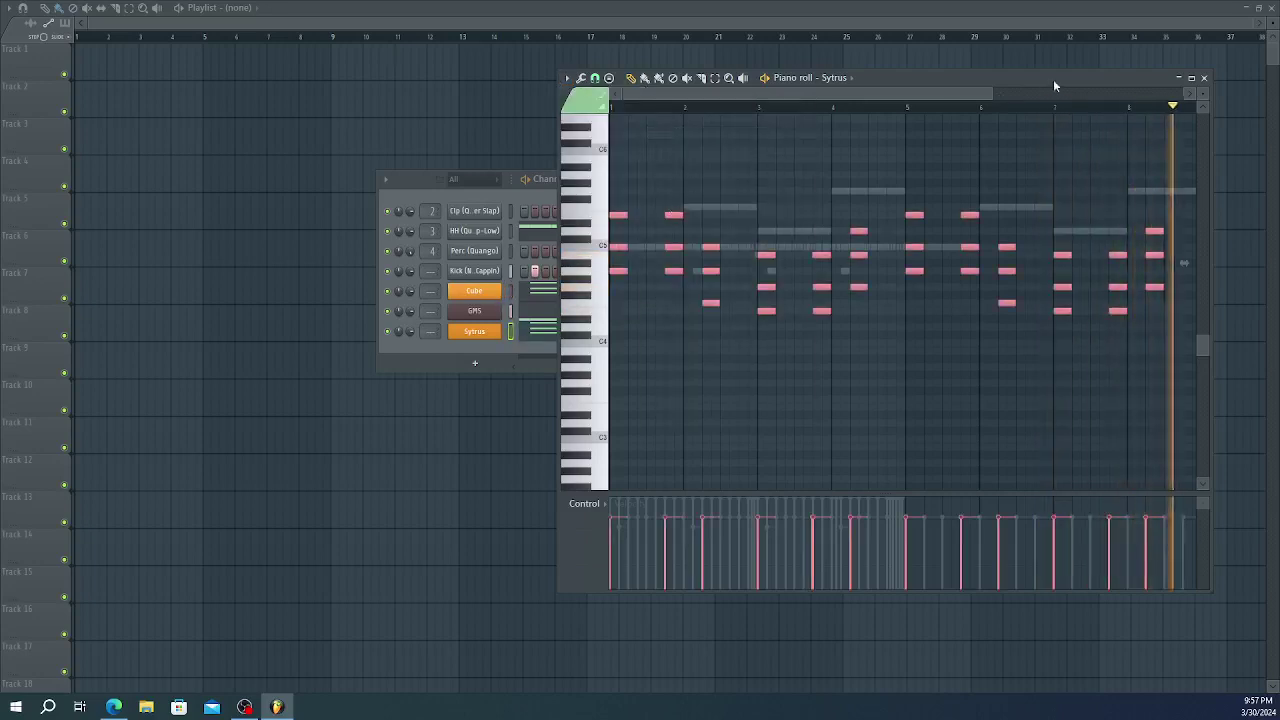
pyautogui.click(1203, 77)
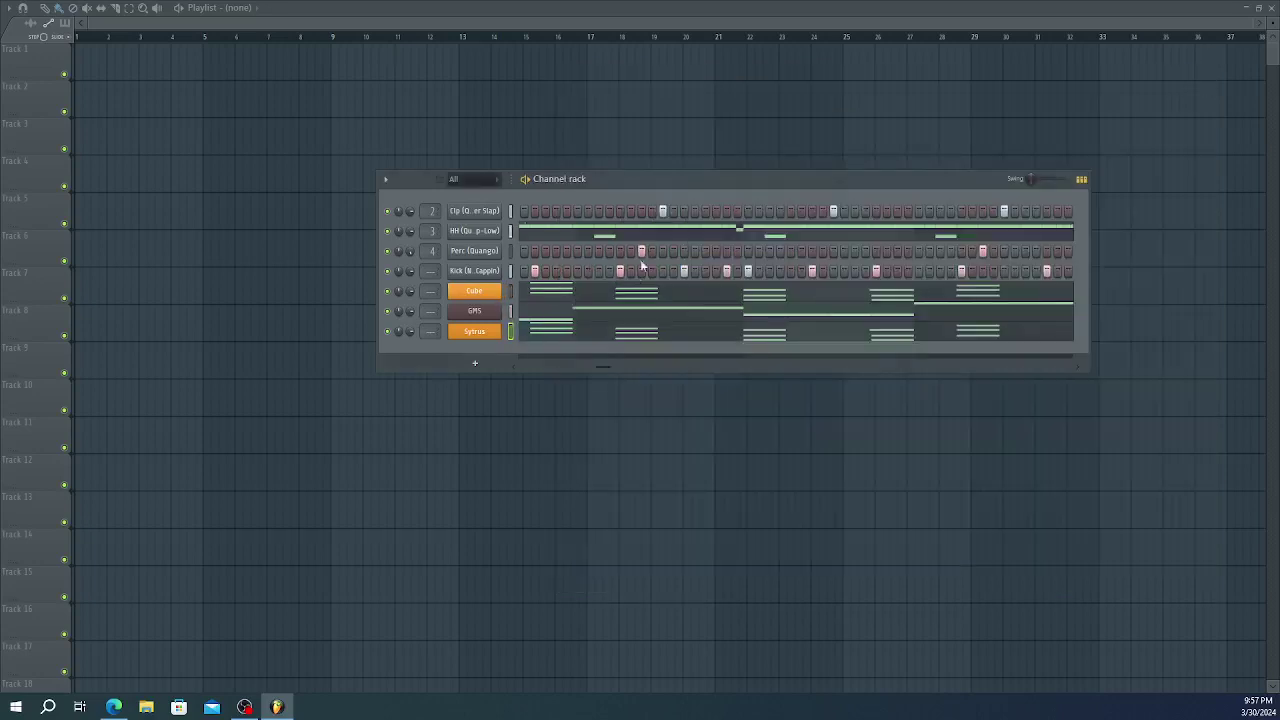
# - Switch Sytrus to the Classic preset, and thin its chords to single notes: E5 and A4 in bar 1, C5 in bar 2
pyautogui.click(540, 335)
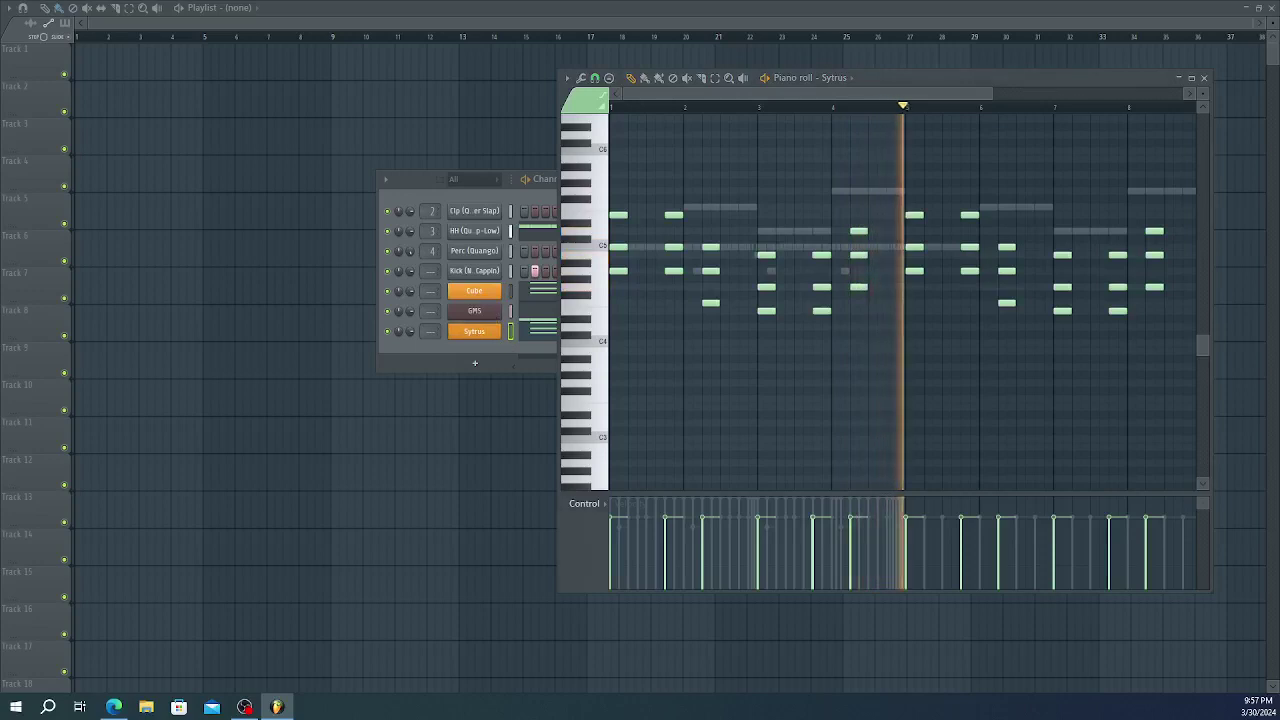
pyautogui.press('space')
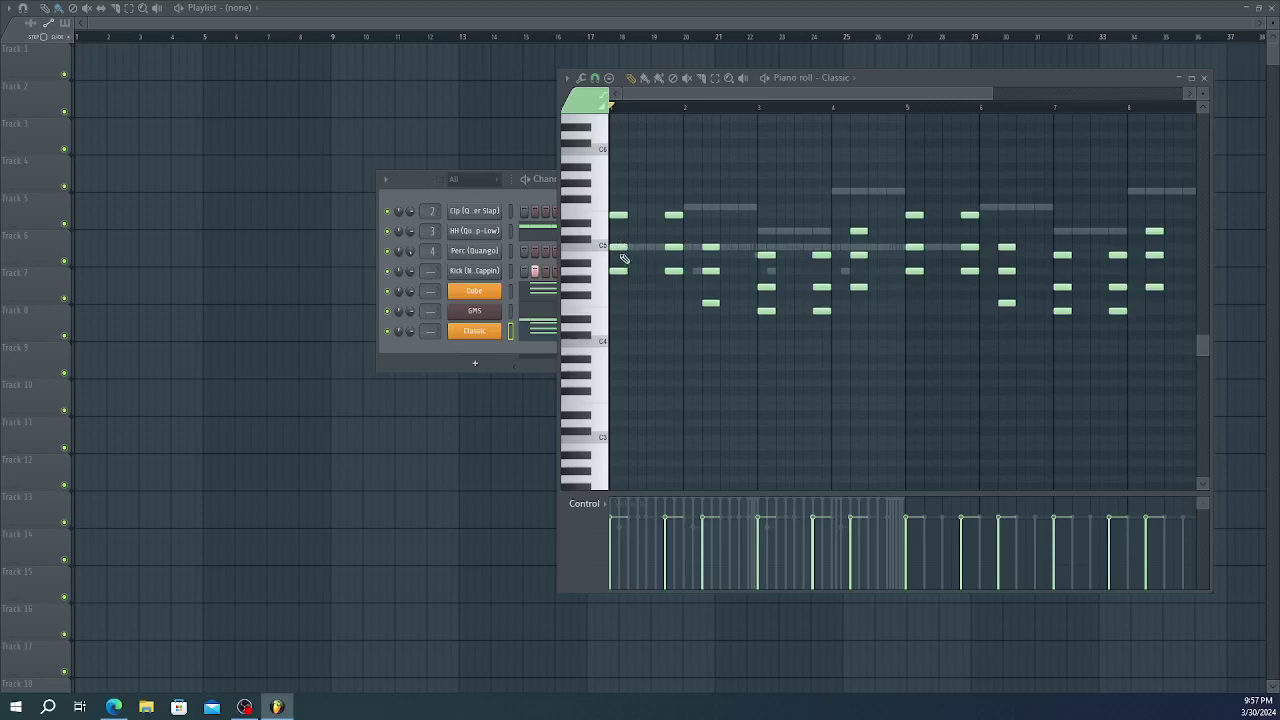
pyautogui.rightClick(620, 250)
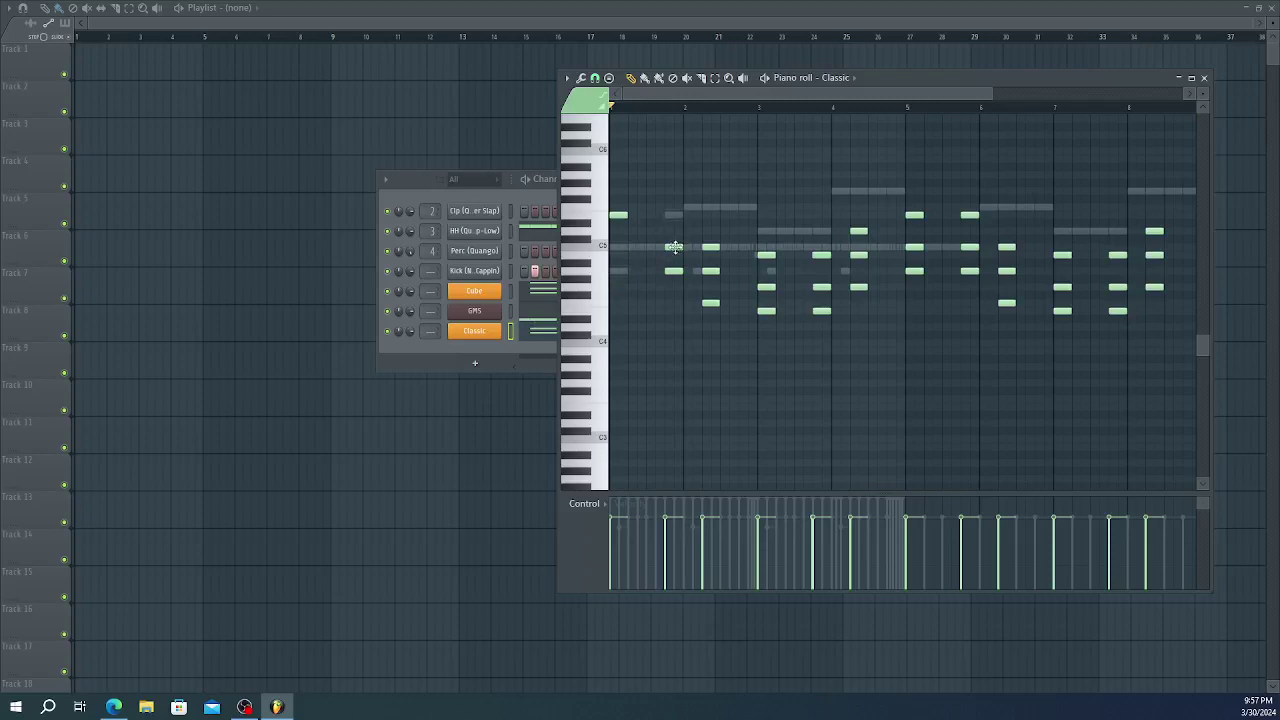
pyautogui.press('space')
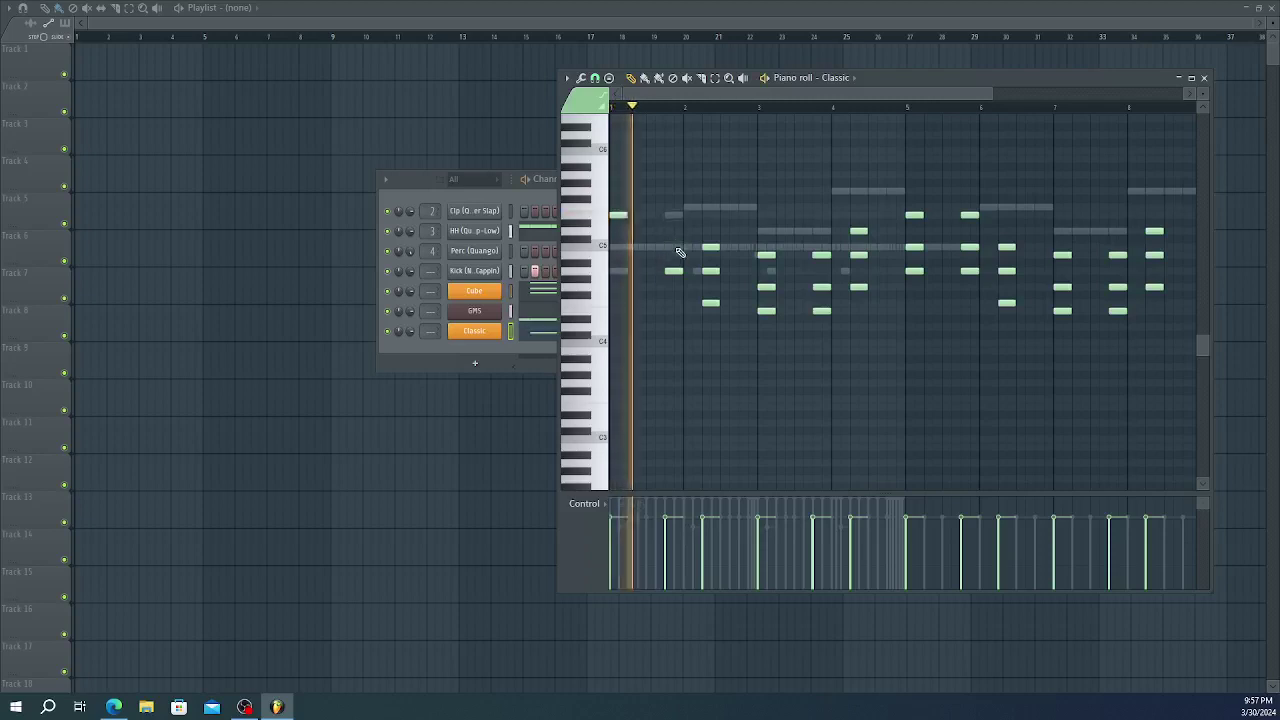
pyautogui.press('space')
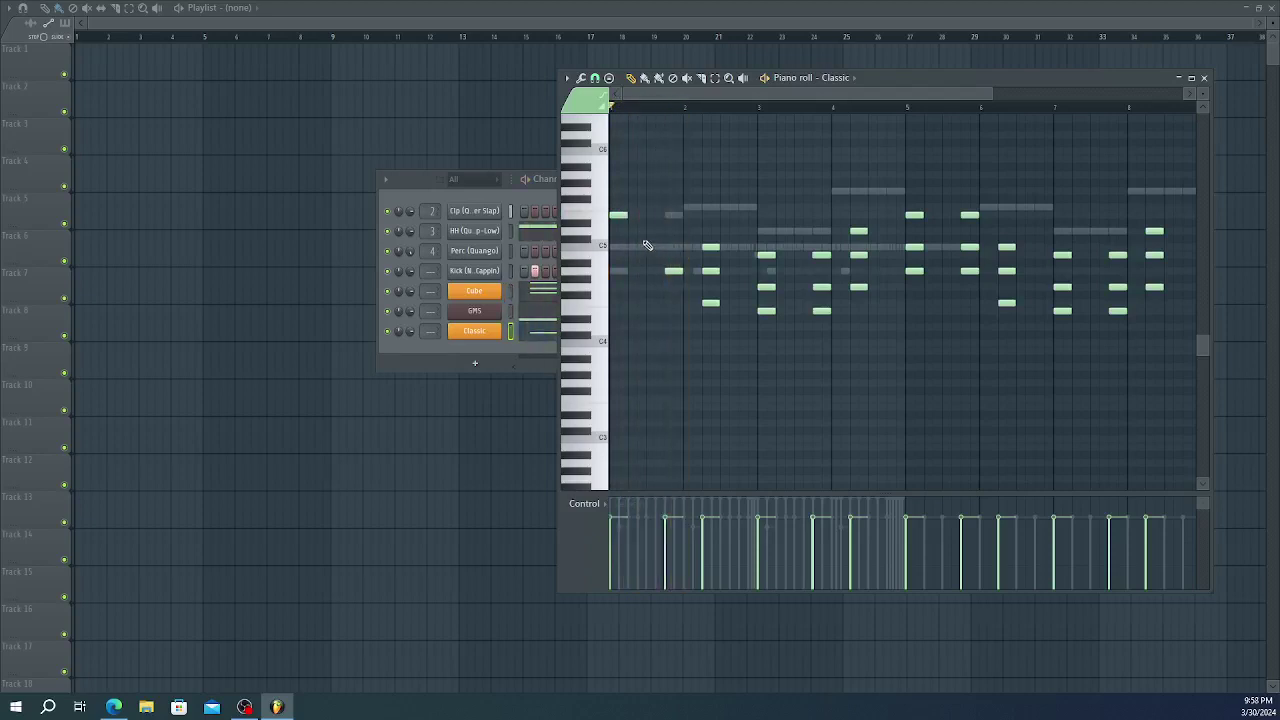
pyautogui.press('space')
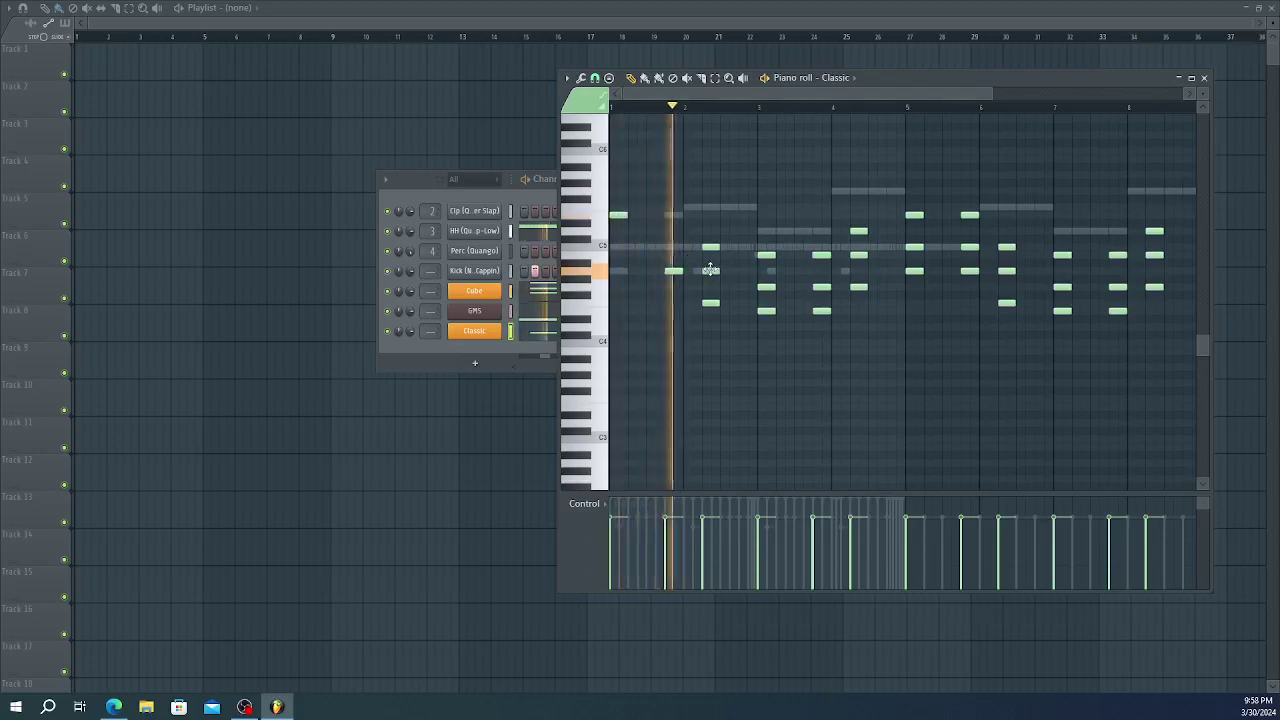
pyautogui.press('space')
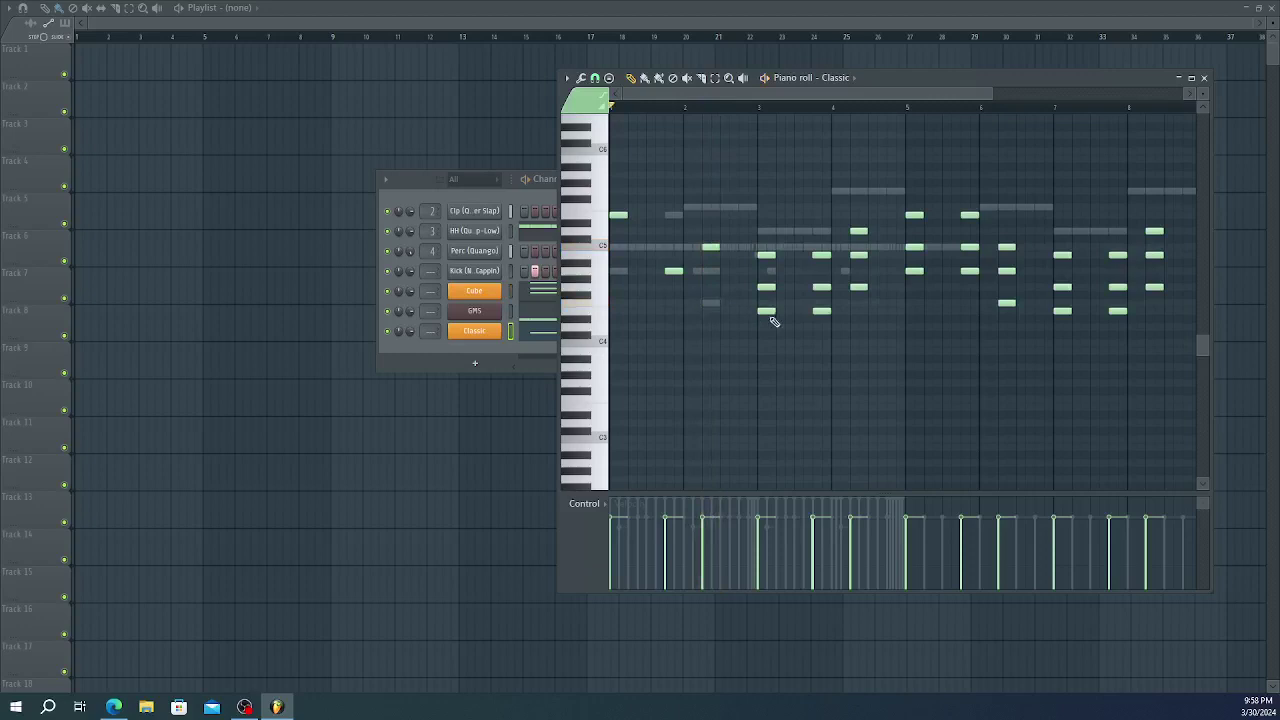
pyautogui.press('space')
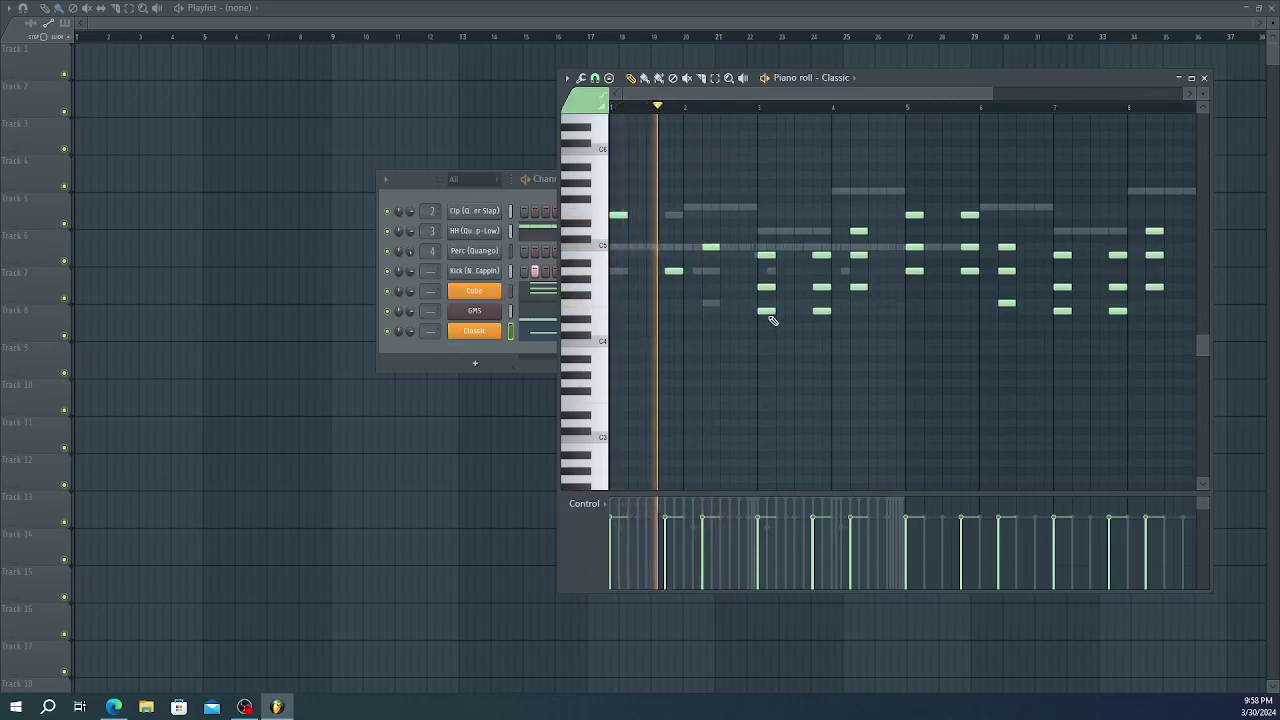
pyautogui.press('space')
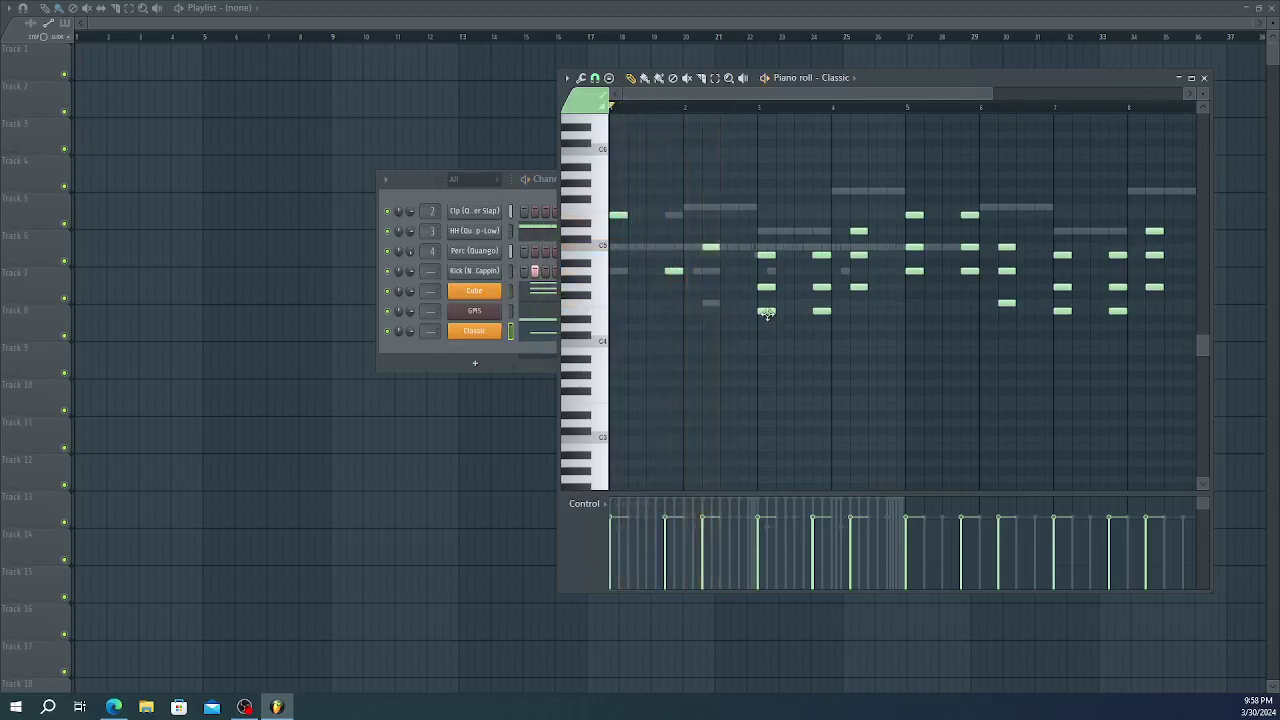
# - Thin the Classic chords to B4 and E4 in bar 3 and B4 in bar 4, and add a B4 on bar 4's last beat
pyautogui.press('space')
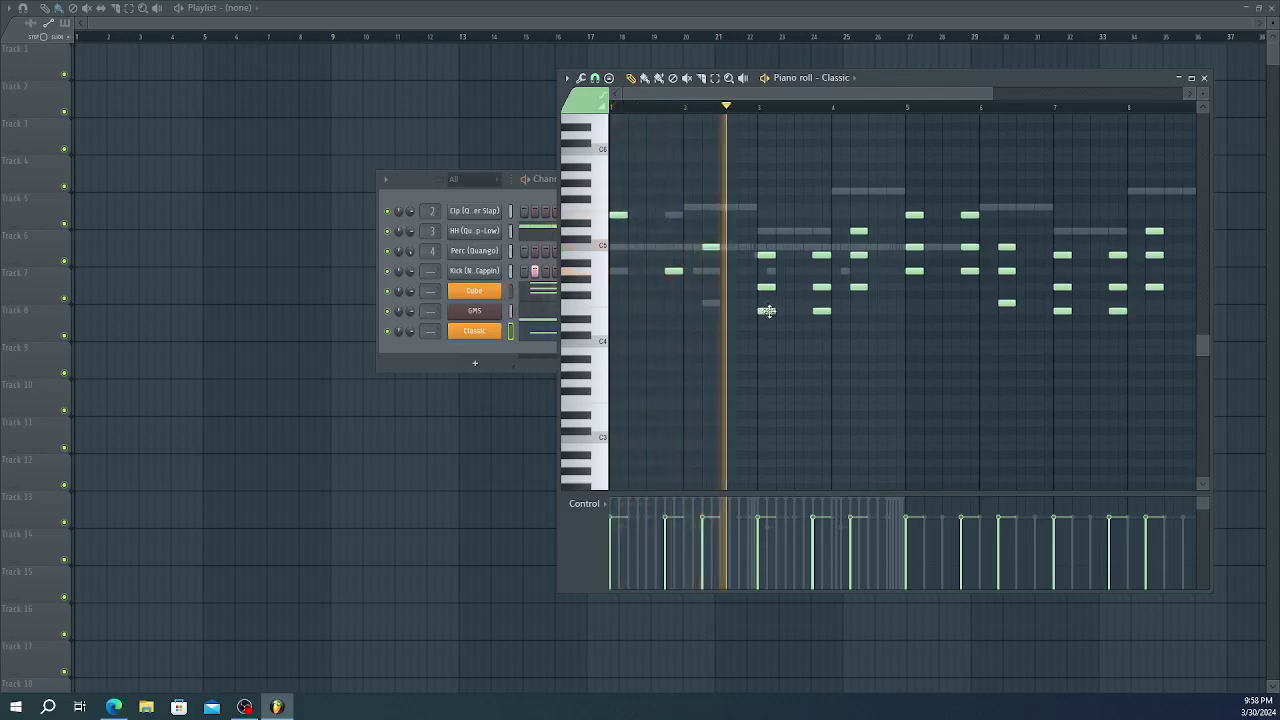
pyautogui.press('space')
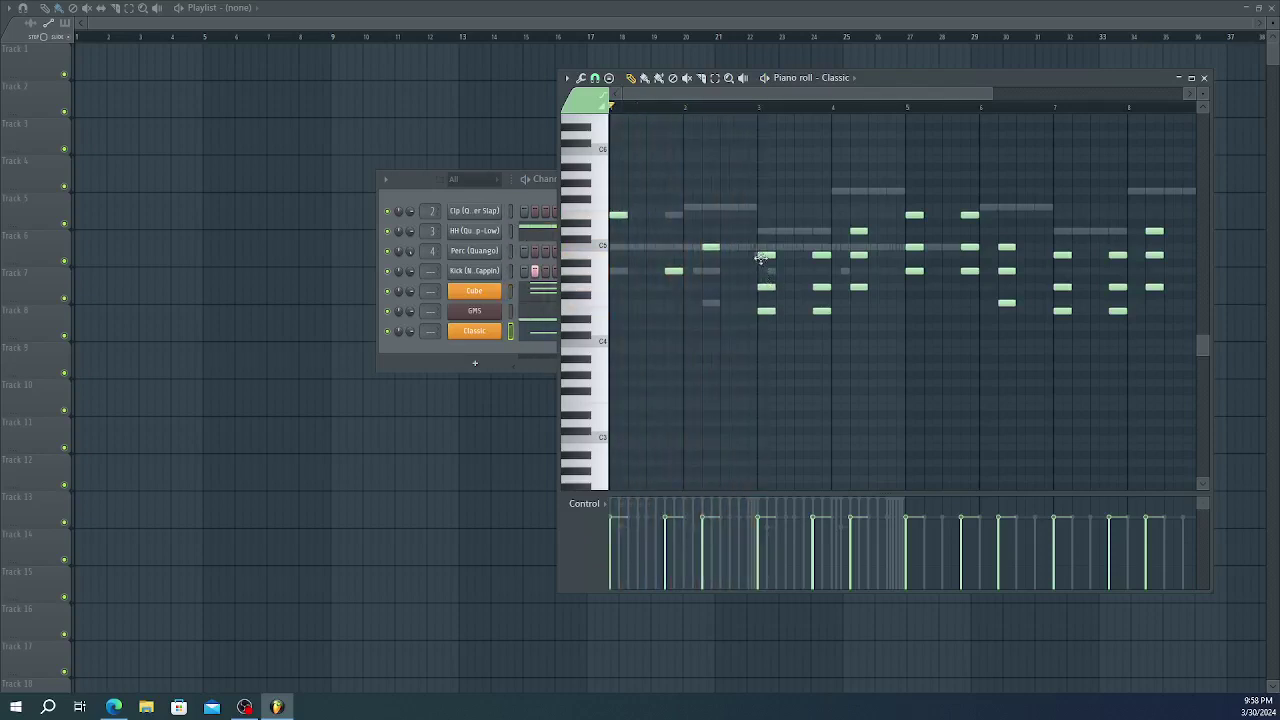
pyautogui.press('space')
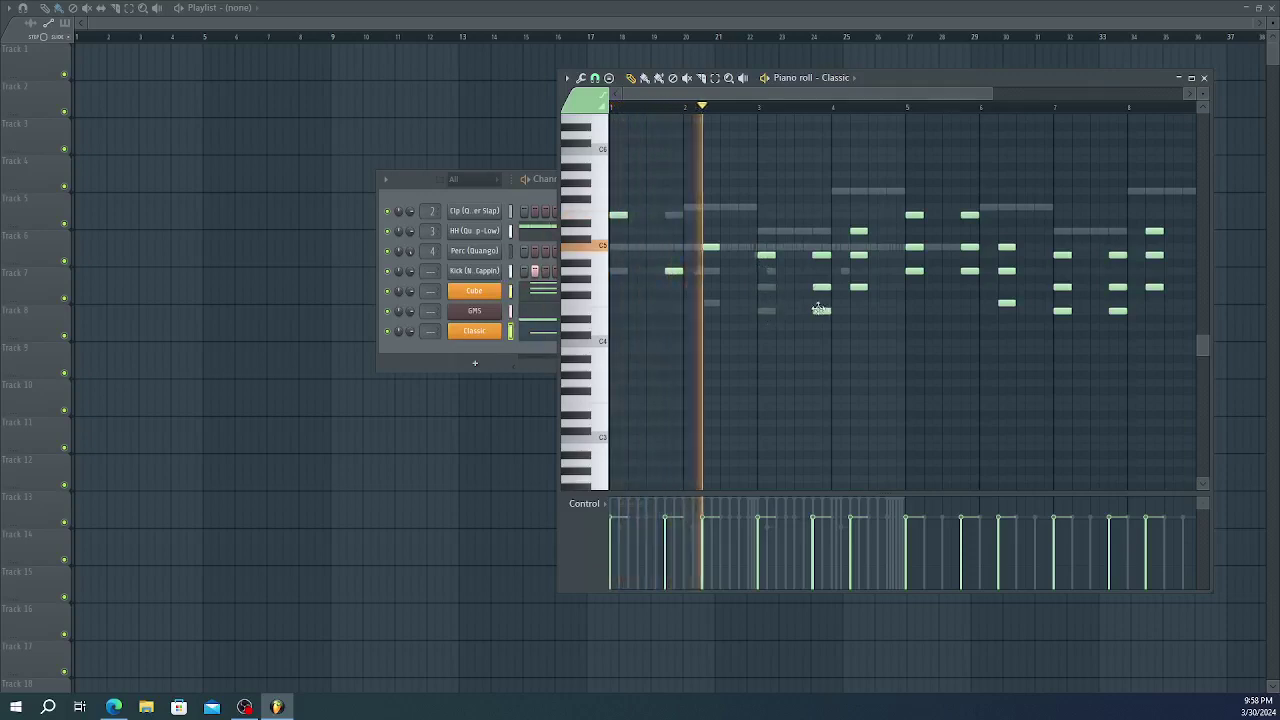
pyautogui.rightClick(818, 255)
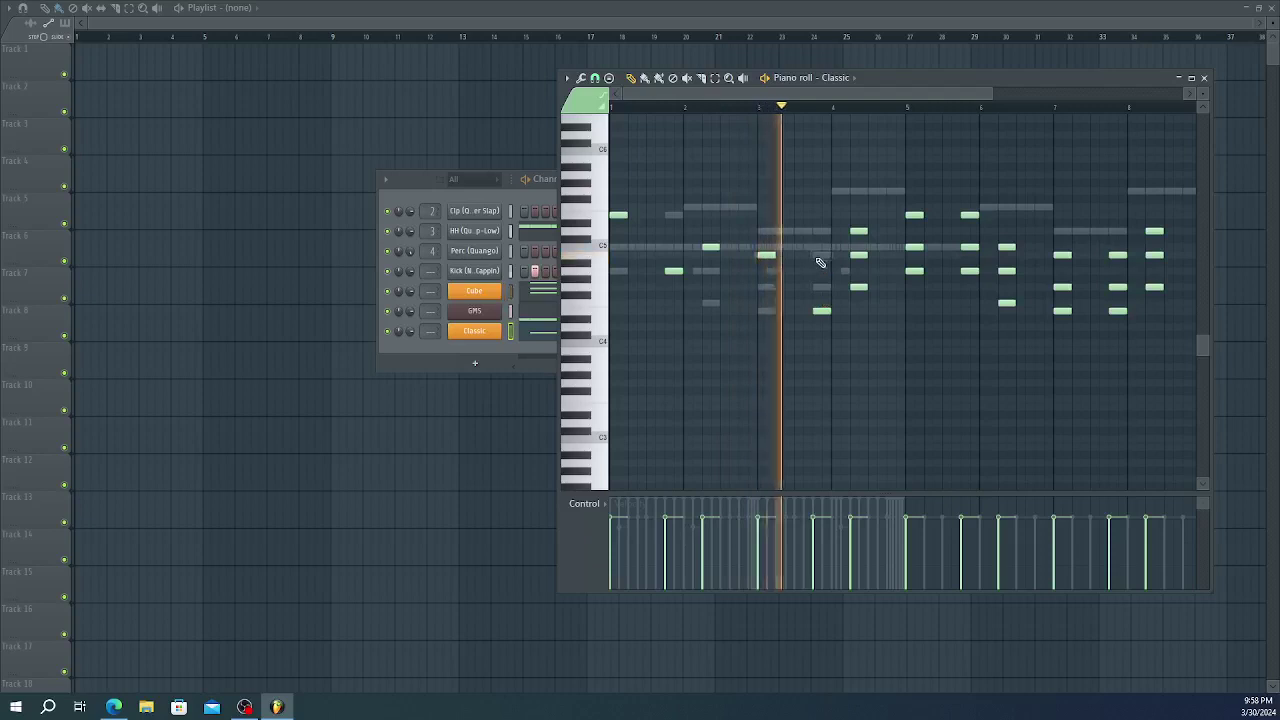
pyautogui.press('space')
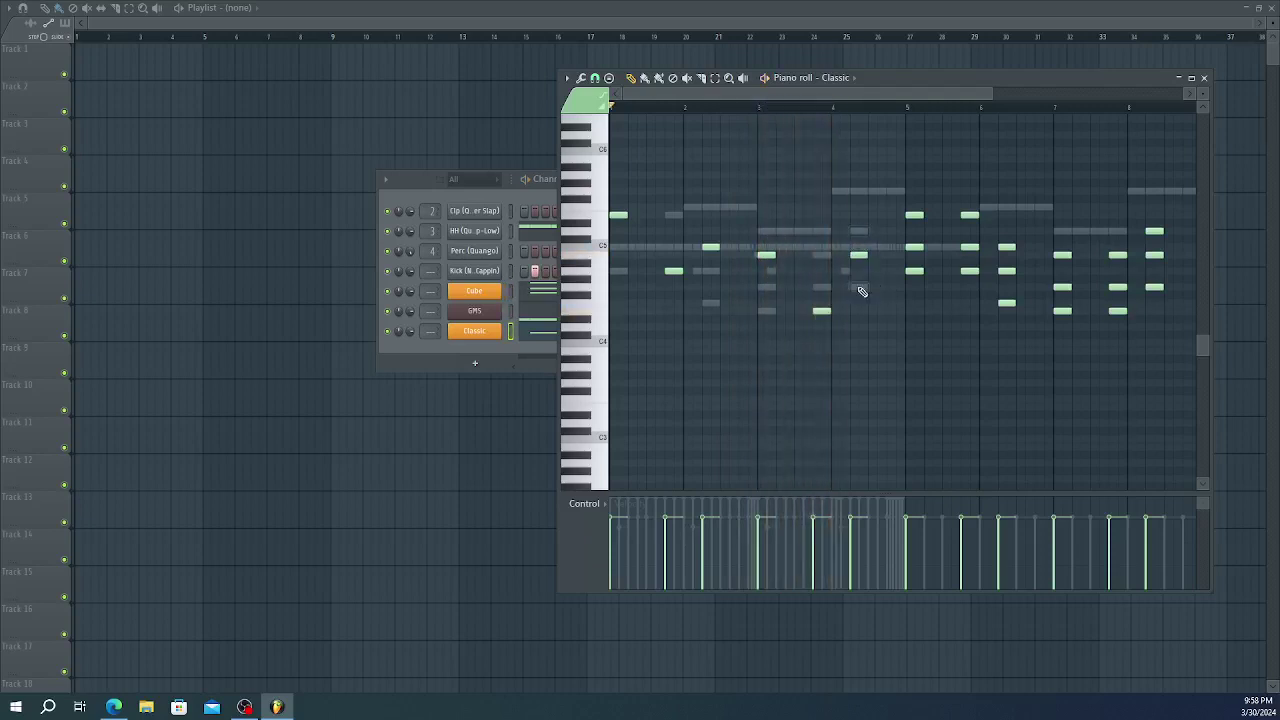
pyautogui.press('space')
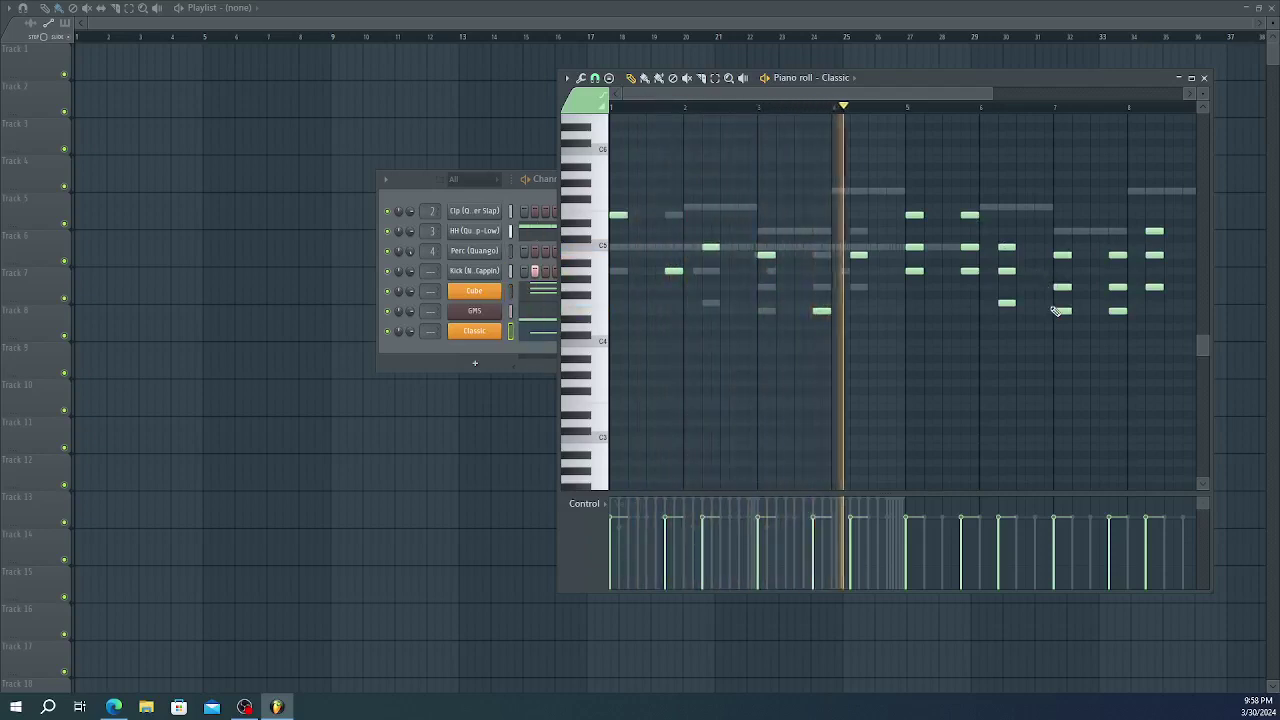
pyautogui.press('space')
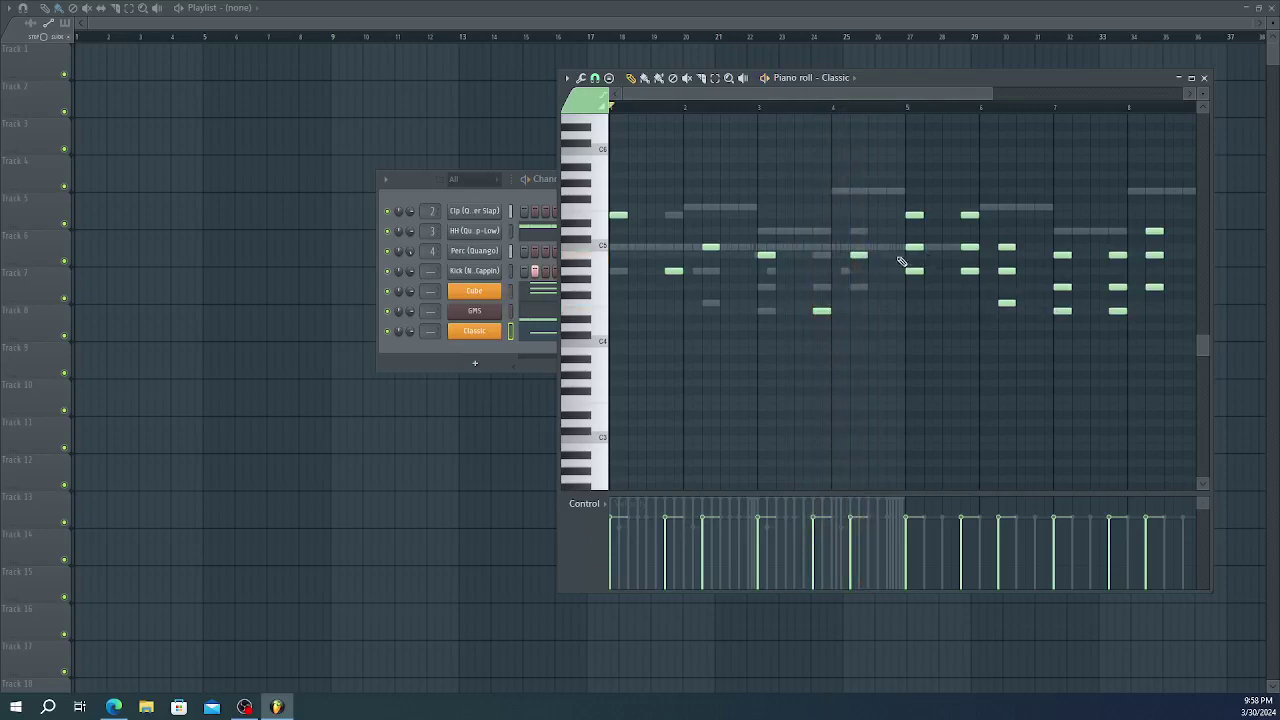
pyautogui.press('space')
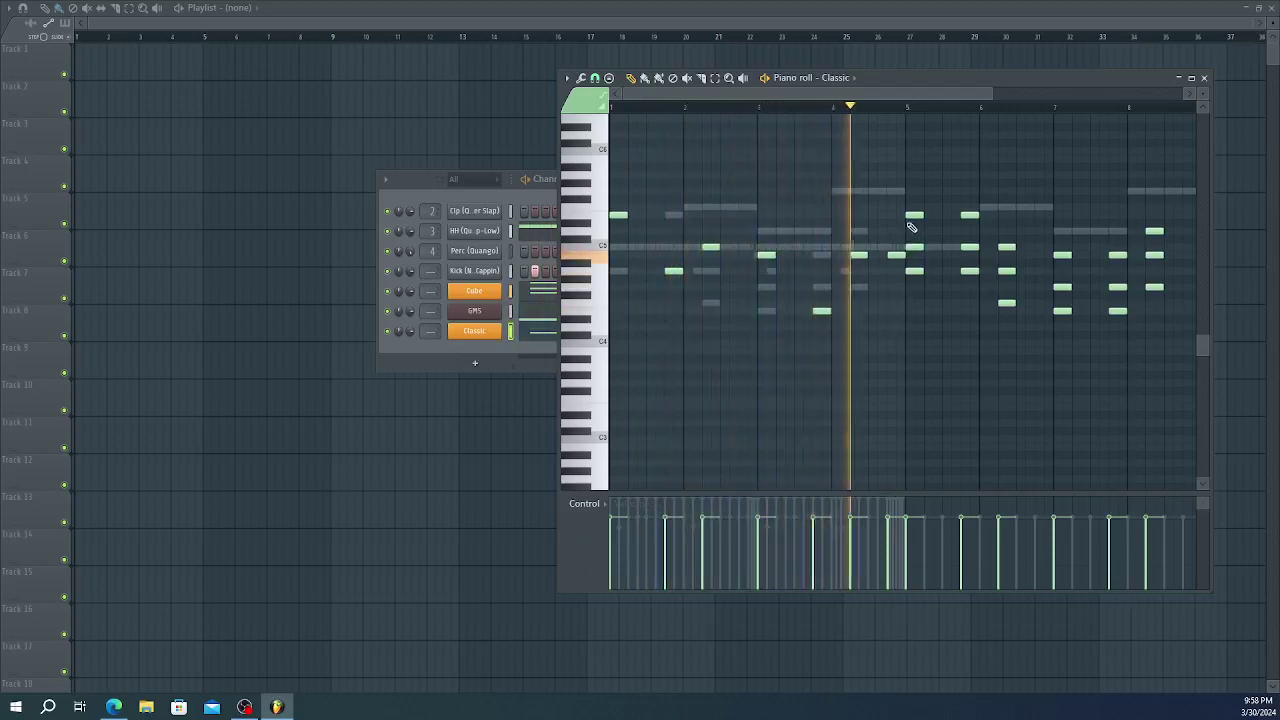
# - Replace the Classic chords of bars 5 to 8 with a copy of bars 1 to 4 one semitone lower, and play the pattern
pyautogui.press('space')
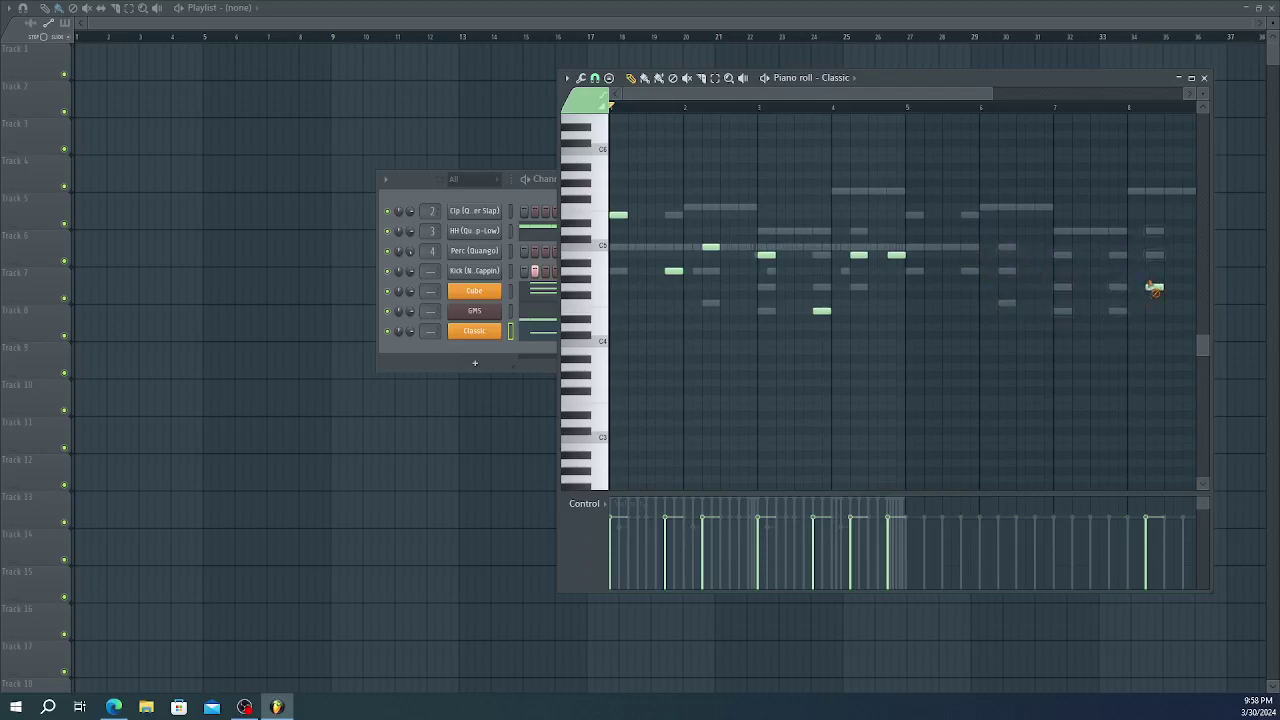
pyautogui.moveTo(926, 209); pyautogui.dragTo(580, 322)
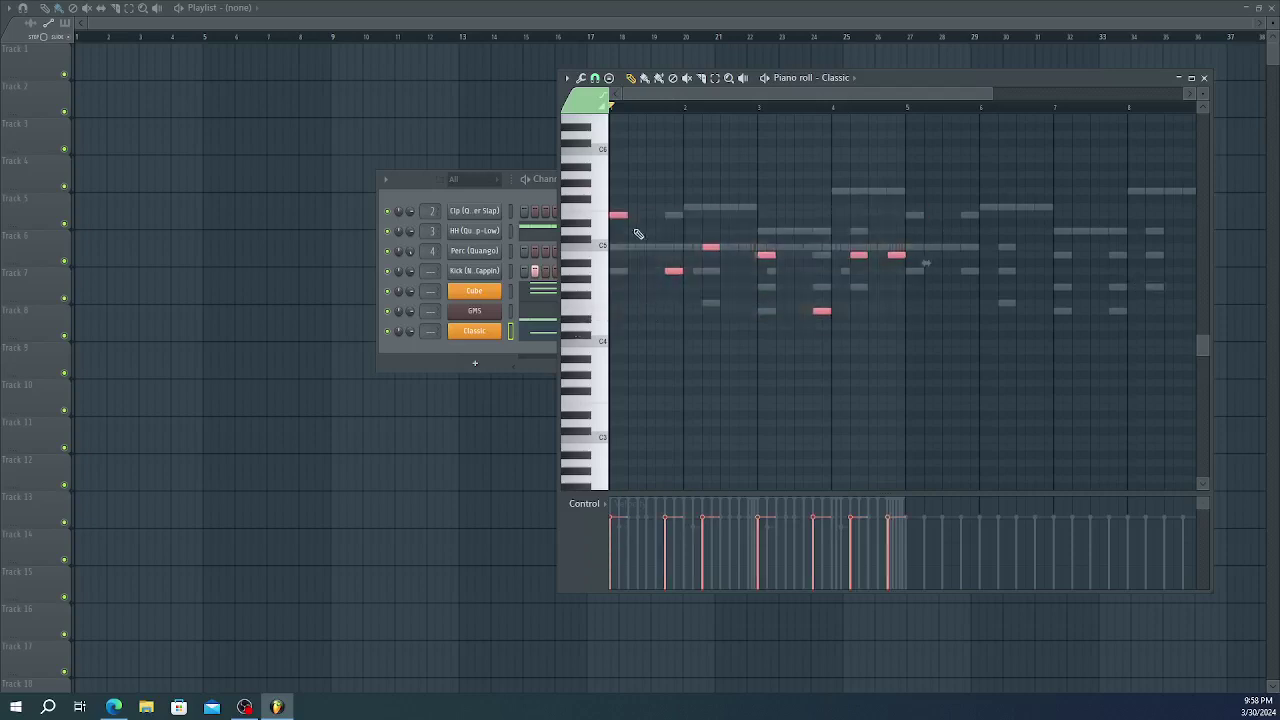
pyautogui.moveTo(618, 215); pyautogui.dragTo(913, 220)
pyautogui.press('space')
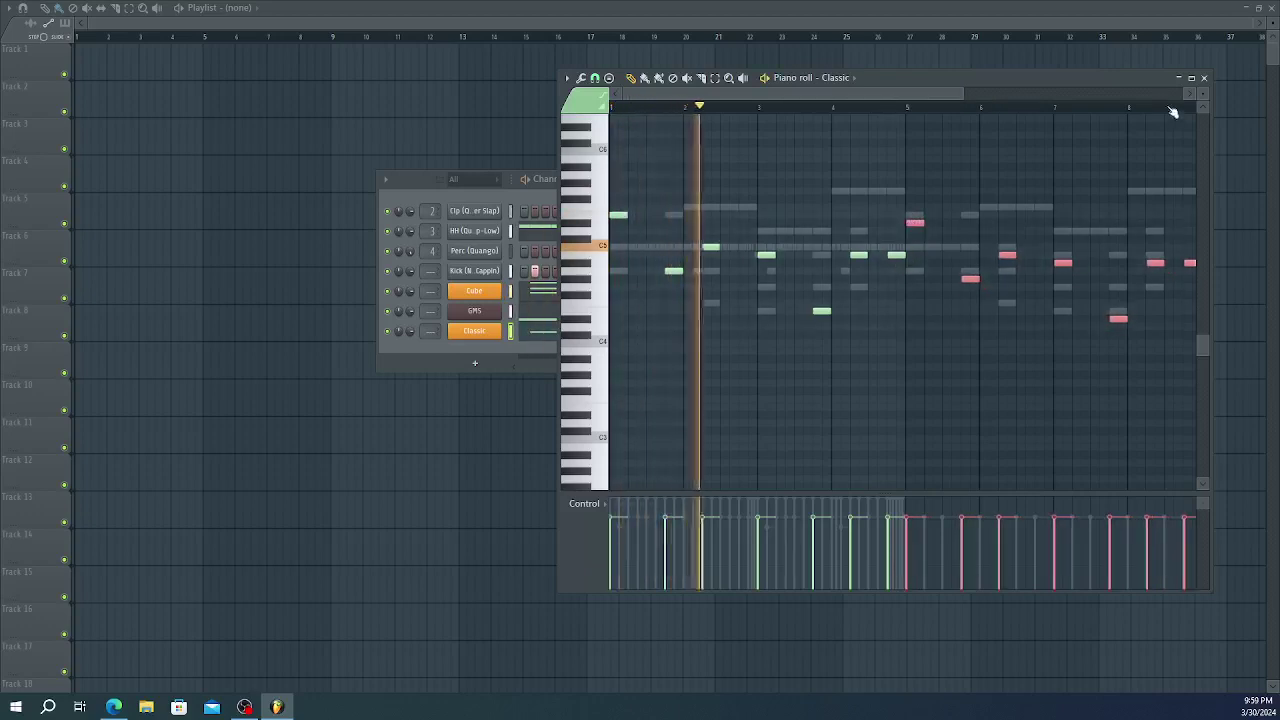
pyautogui.click(1203, 78)
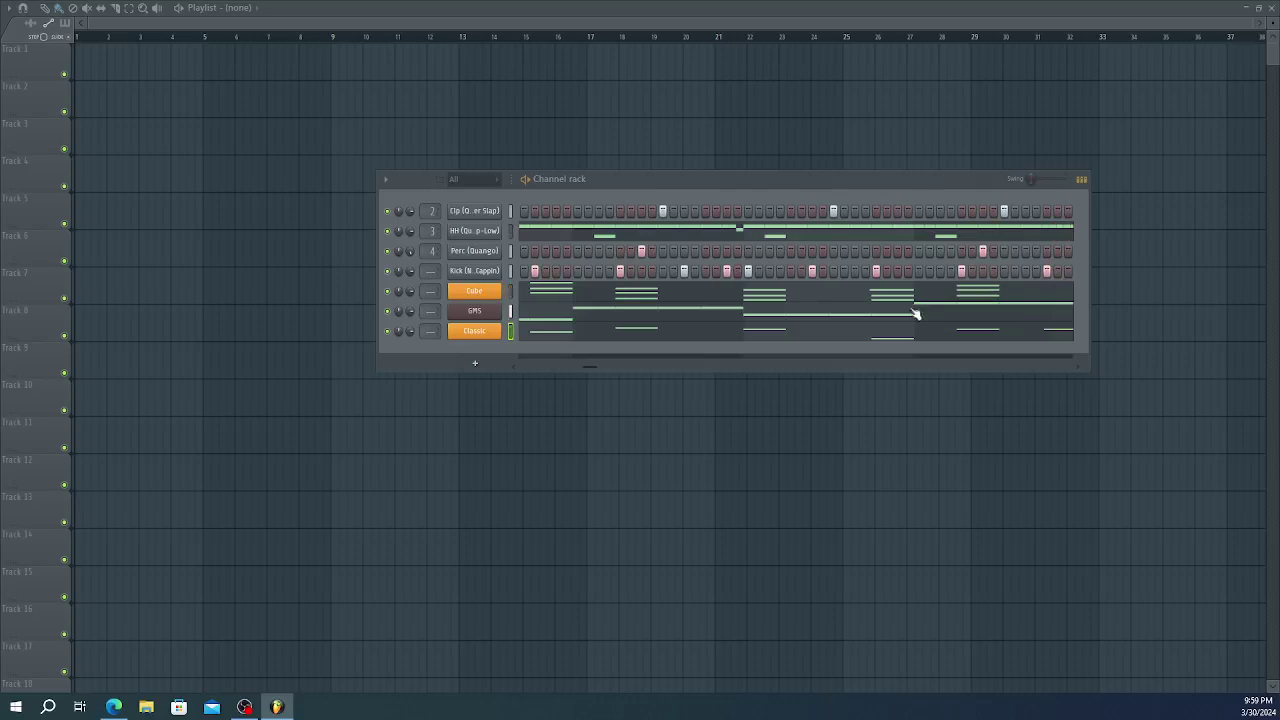
# - Raise the Classic channel's melody notes in bars 5 to 8 by one semitone, play the pattern and close the piano roll
pyautogui.click(891, 333)
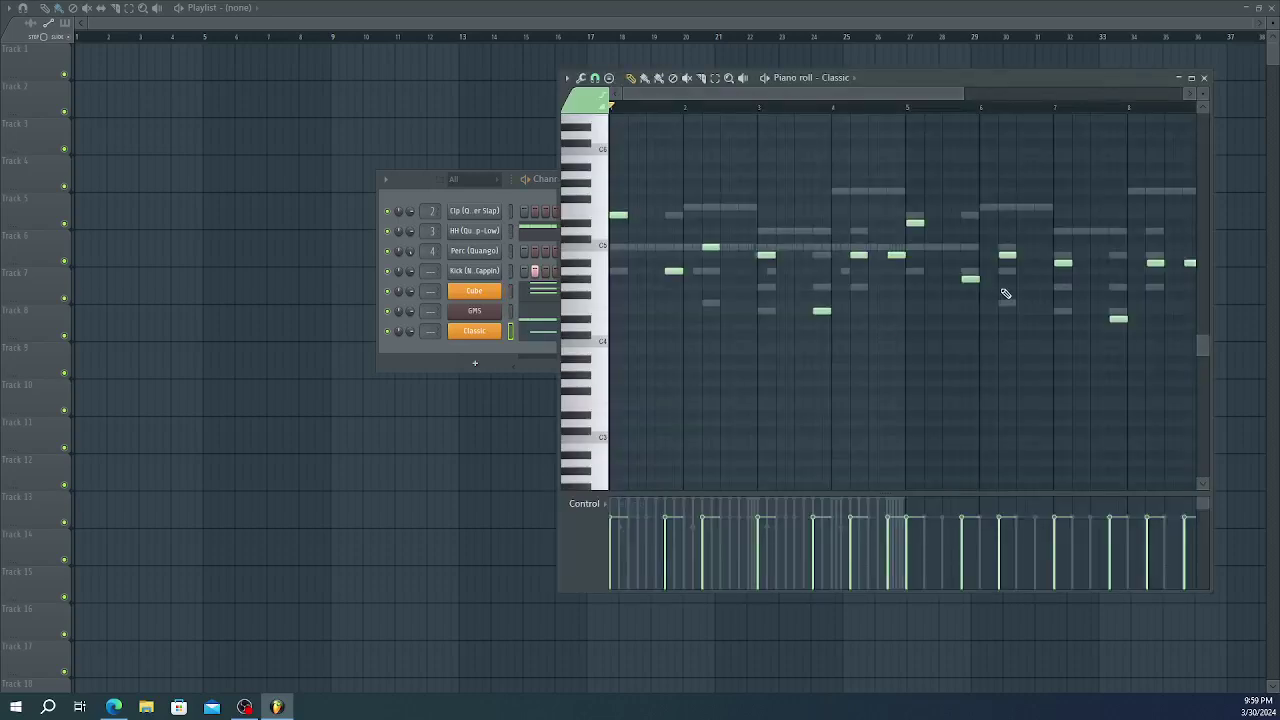
pyautogui.scroll(-4, 944, 259)
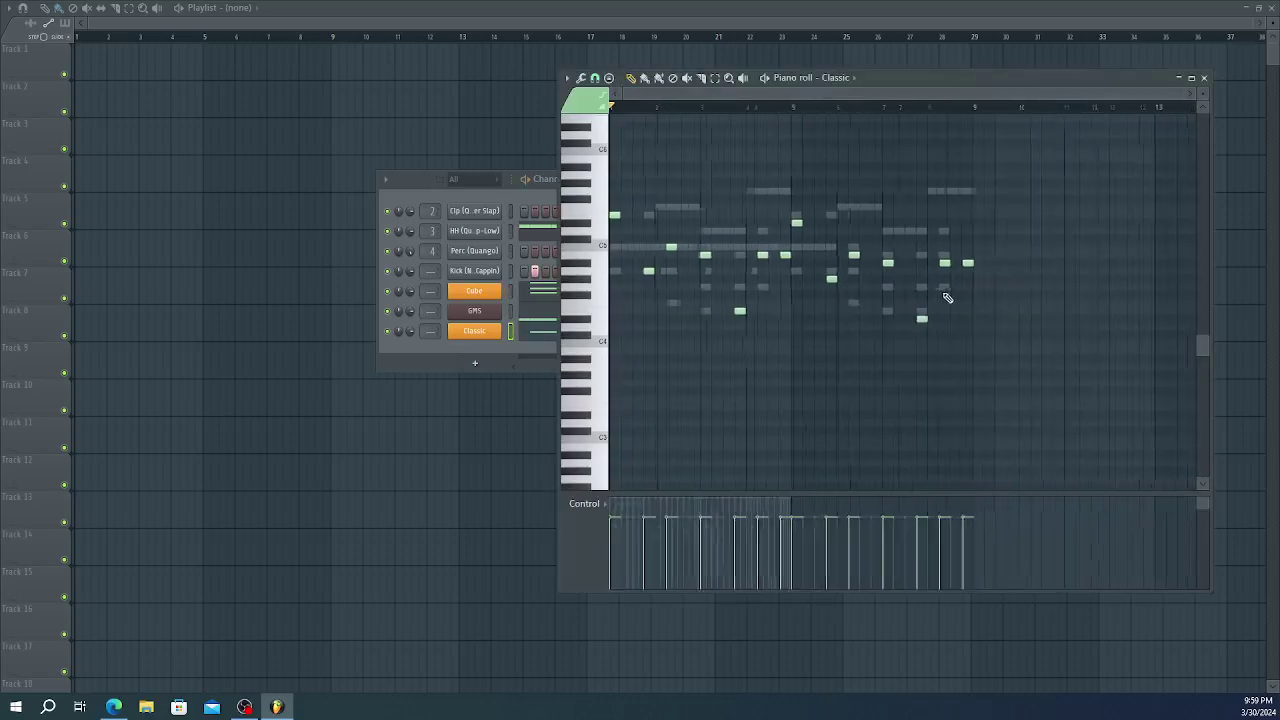
pyautogui.moveTo(801, 318); pyautogui.dragTo(983, 195)
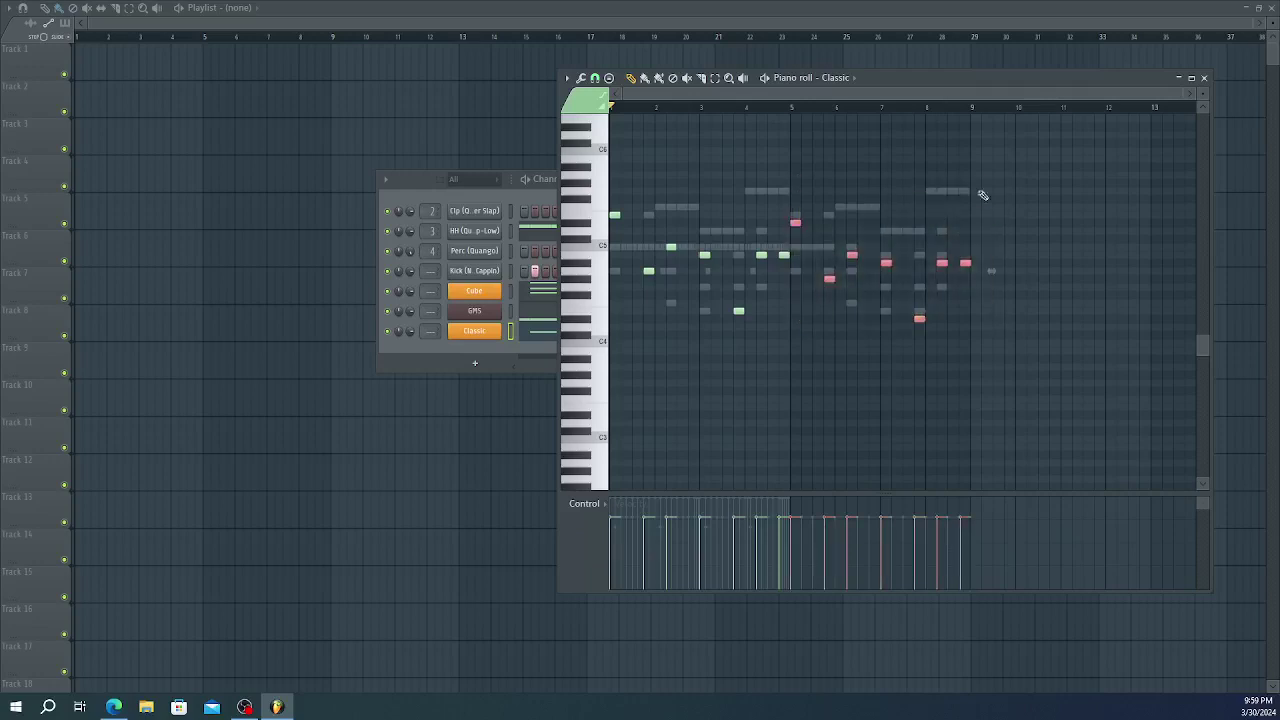
pyautogui.scroll(1, 760, 228)
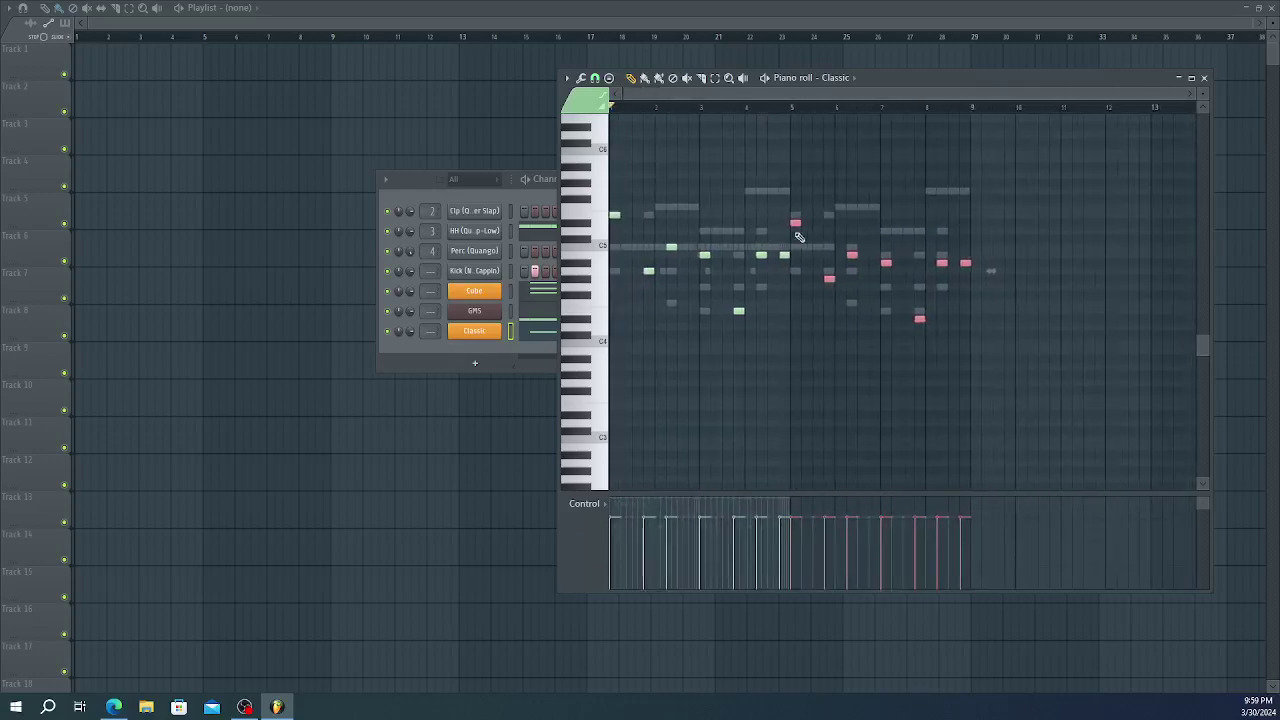
pyautogui.moveTo(795, 222); pyautogui.dragTo(792, 214)
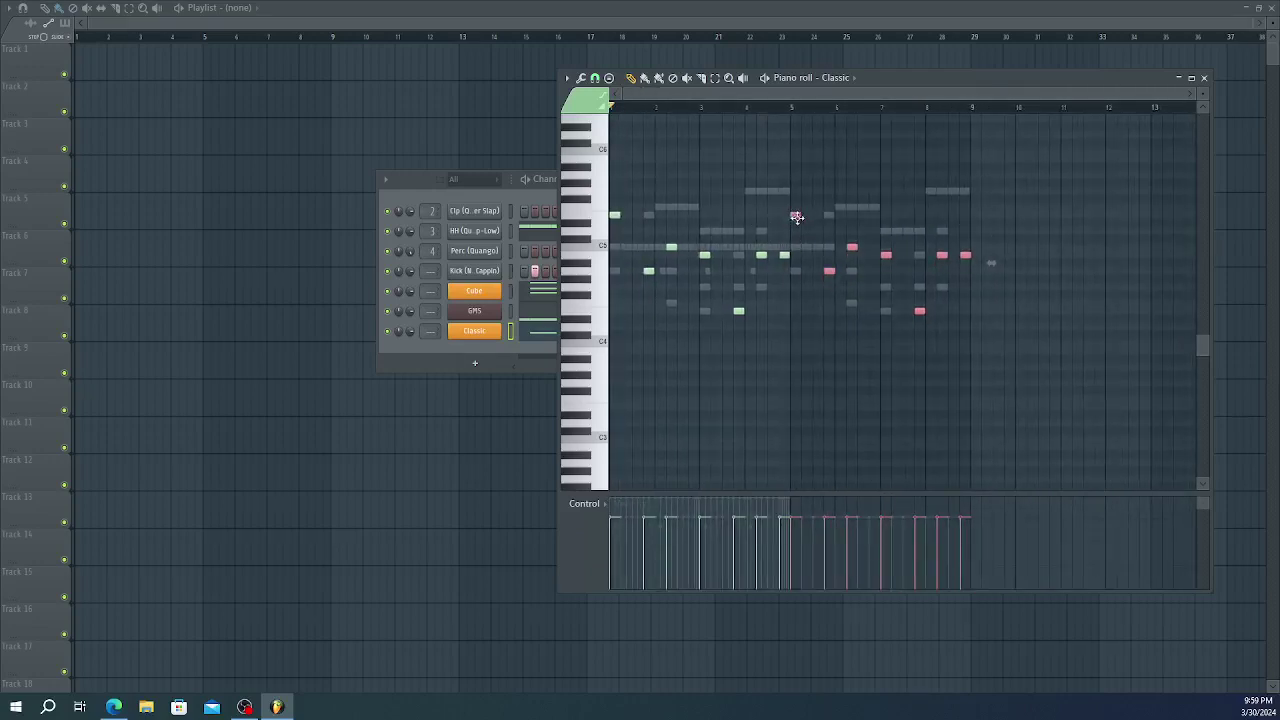
pyautogui.press('space')
pyautogui.click(1204, 80)
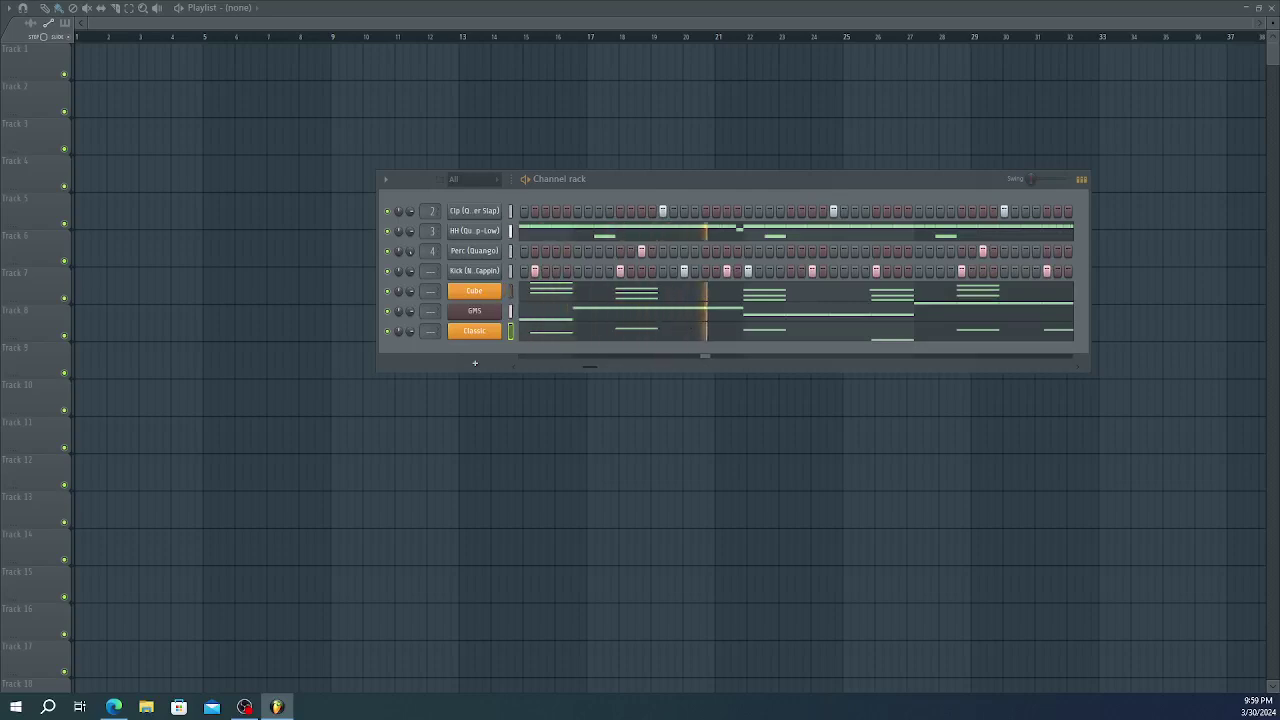
pyautogui.press('space')
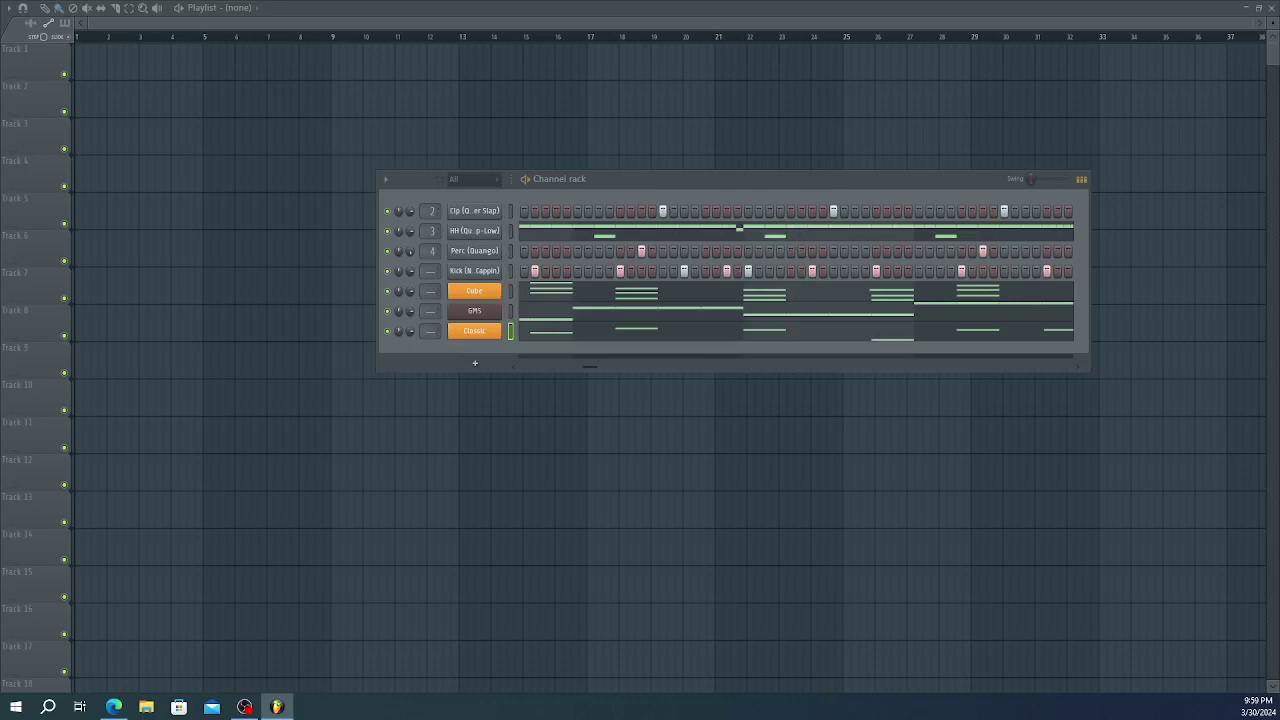
# - Add the Snr (A-Town) sample as a new channel, and copy all notes of the Clp (Quay x Luger Slap) channel
pyautogui.moveTo(1200, 300); pyautogui.dragTo(494, 351)
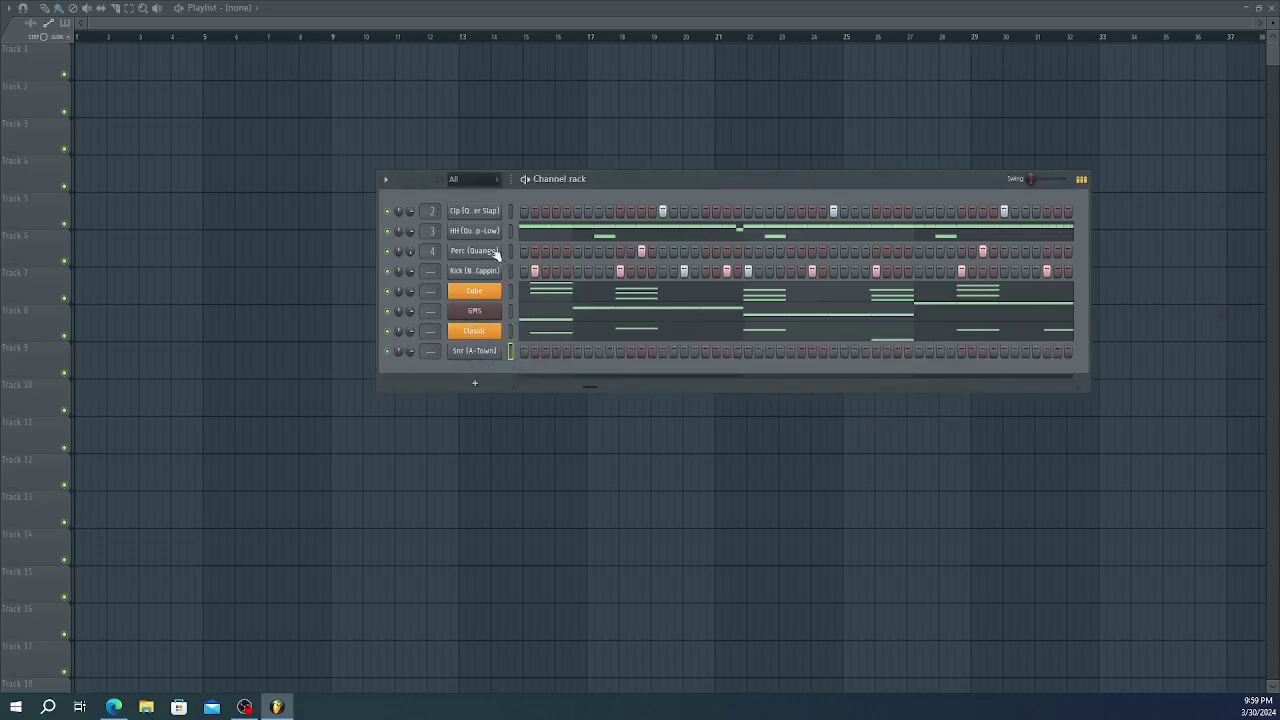
pyautogui.rightClick(488, 211)
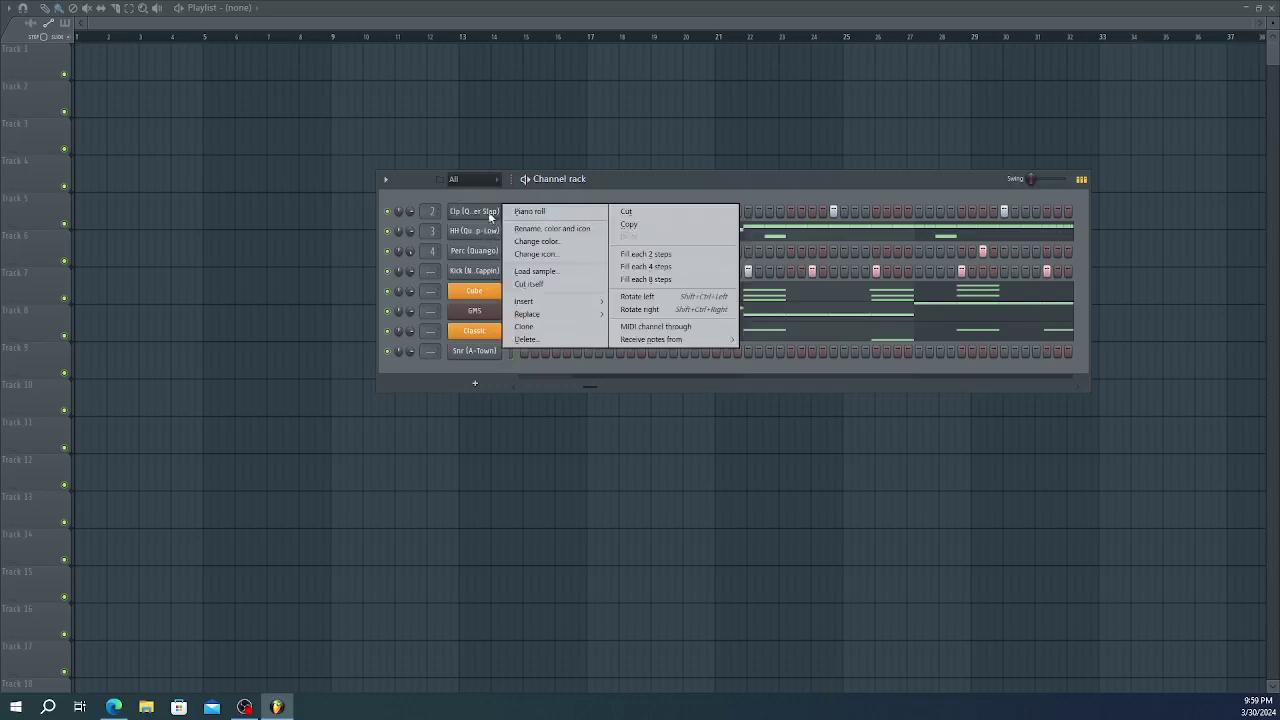
pyautogui.click(488, 212)
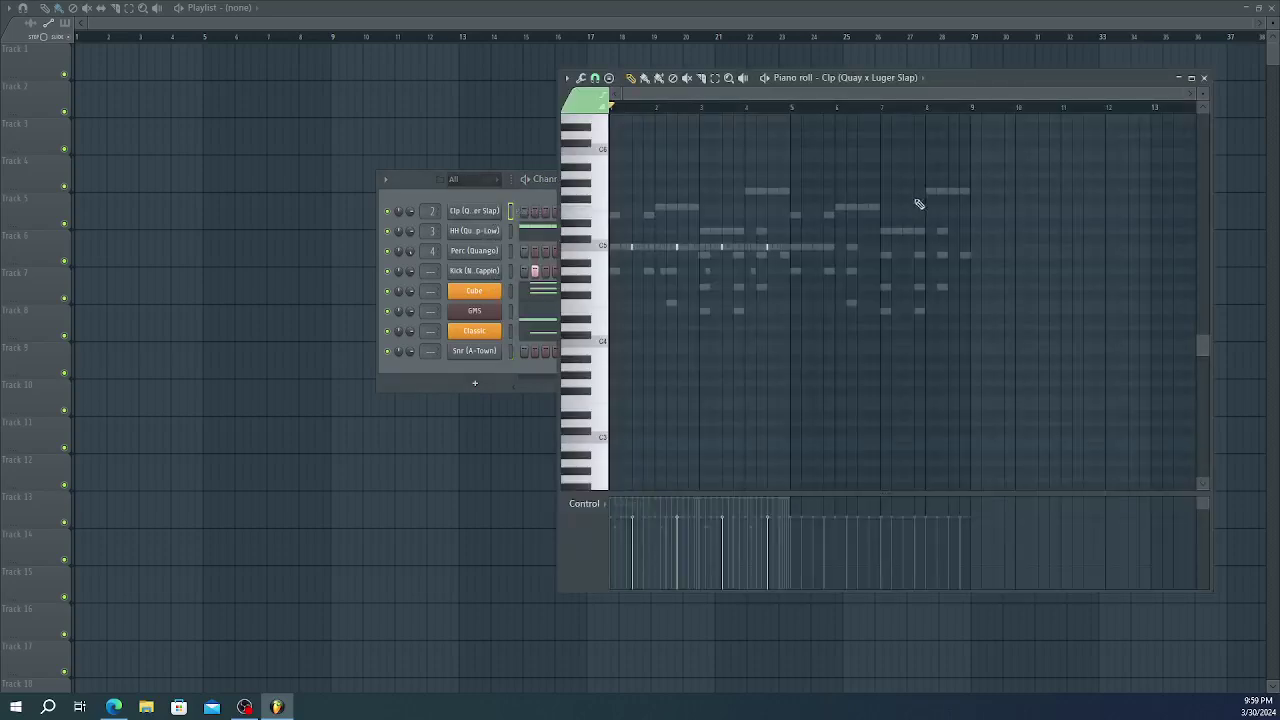
pyautogui.moveTo(914, 190); pyautogui.dragTo(610, 318)
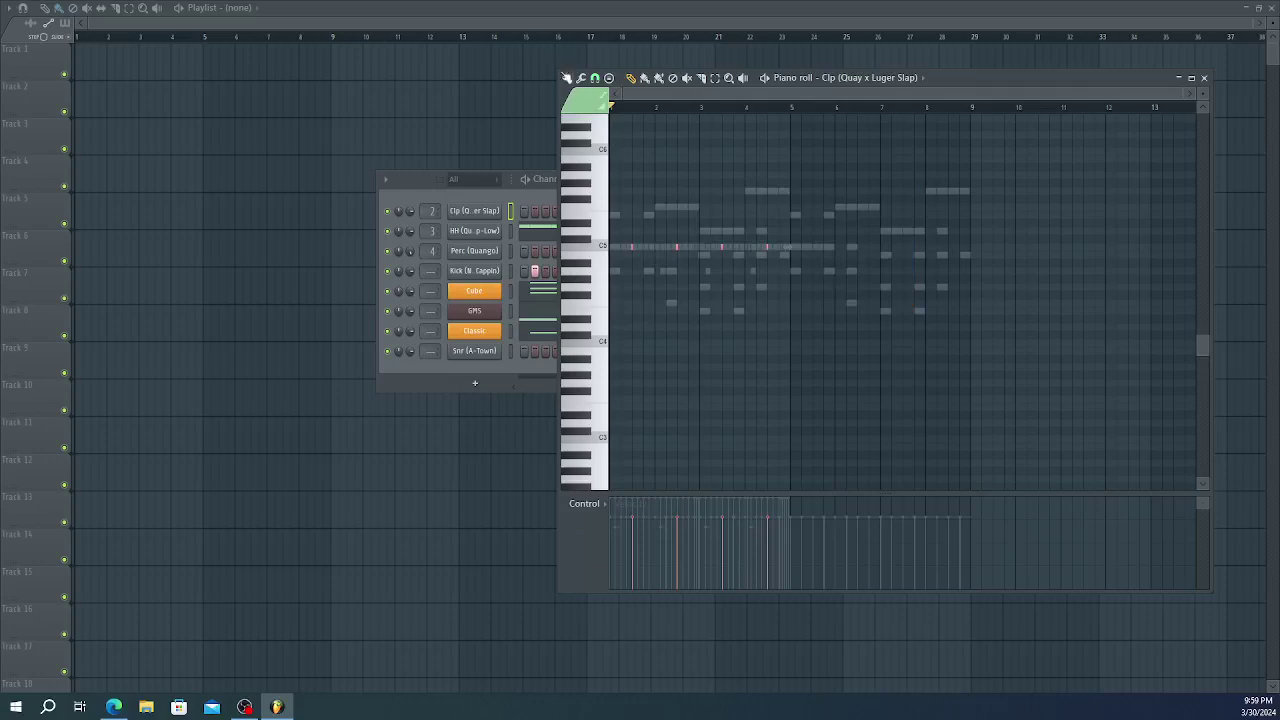
pyautogui.click(566, 78)
pyautogui.moveTo(580, 107)
pyautogui.click(664, 121)
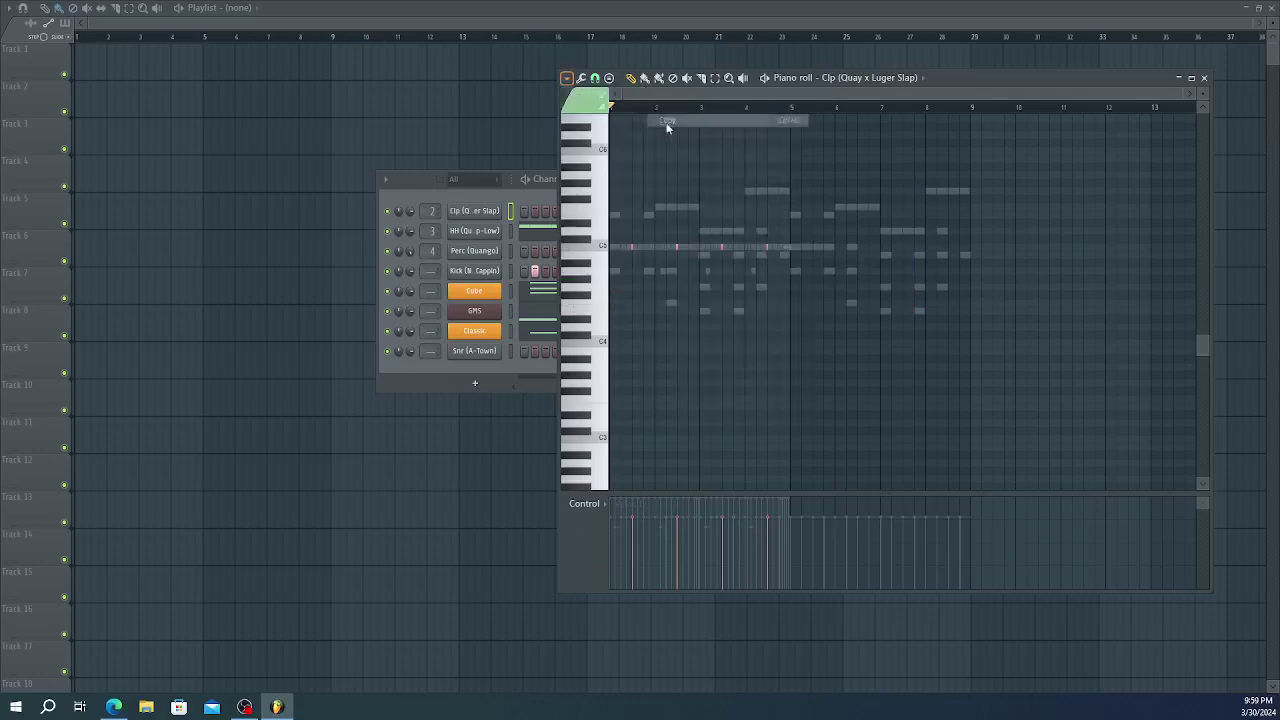
# - Paste the copied clap notes into the Snr (A-Town) channel at bar 1, play the pattern and close the piano roll
pyautogui.rightClick(481, 353)
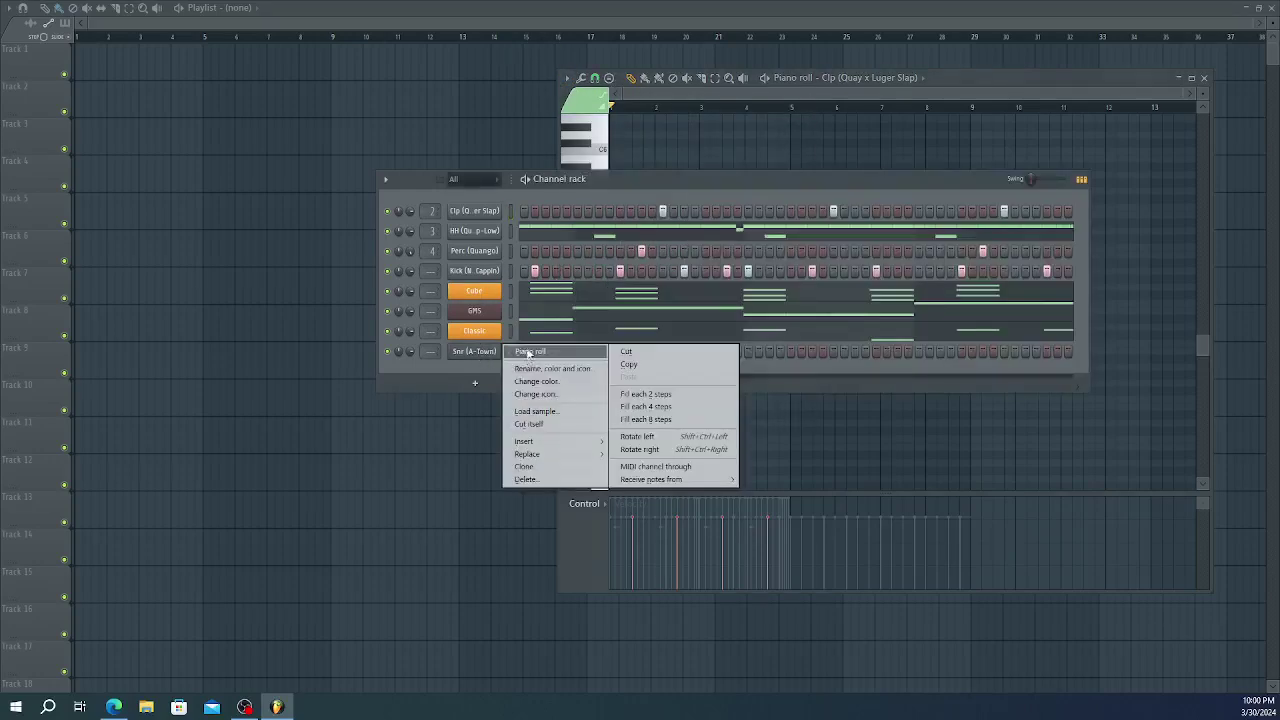
pyautogui.click(528, 351)
pyautogui.click(566, 78)
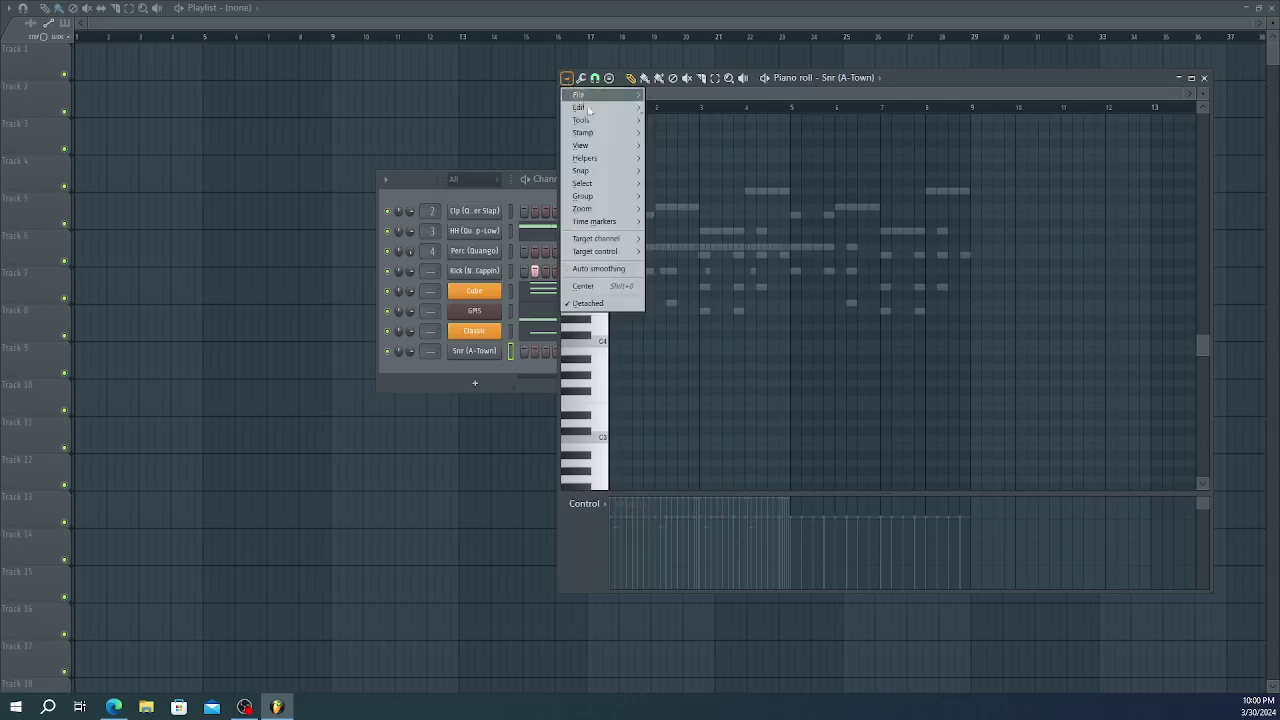
pyautogui.moveTo(580, 107)
pyautogui.click(667, 133)
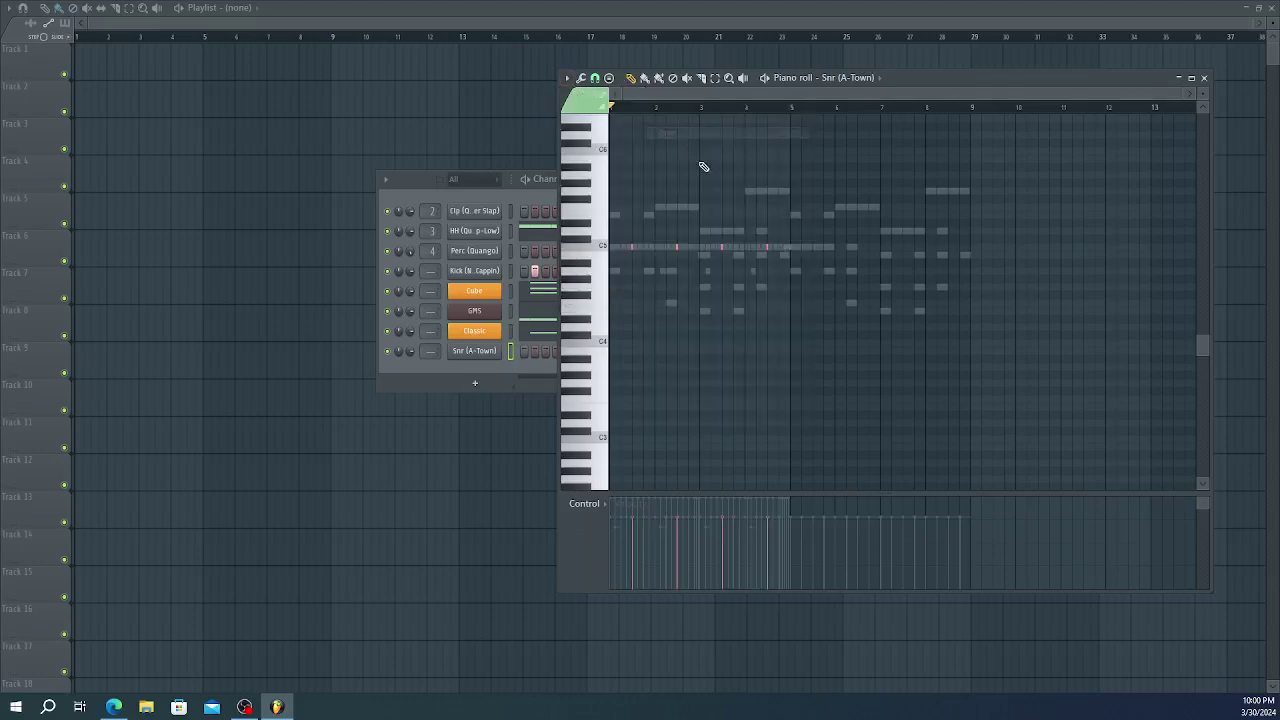
pyautogui.press('space')
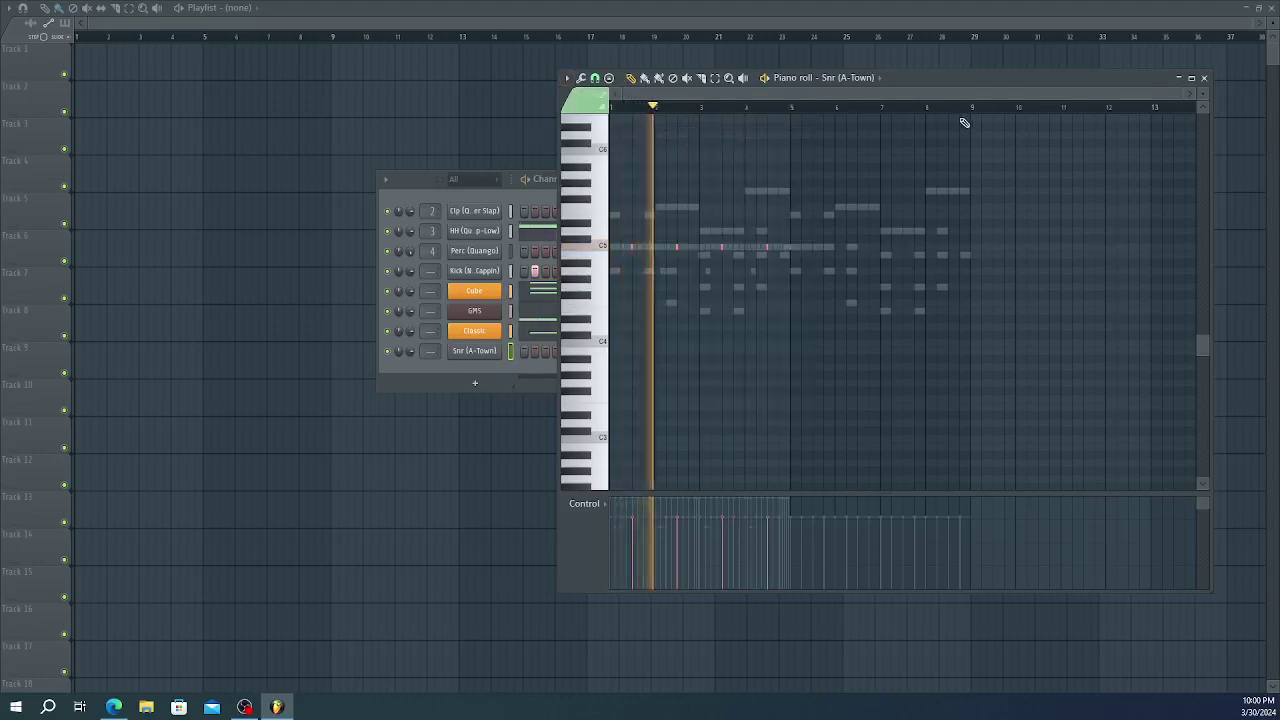
pyautogui.moveTo(1208, 74); pyautogui.dragTo(1208, 100)
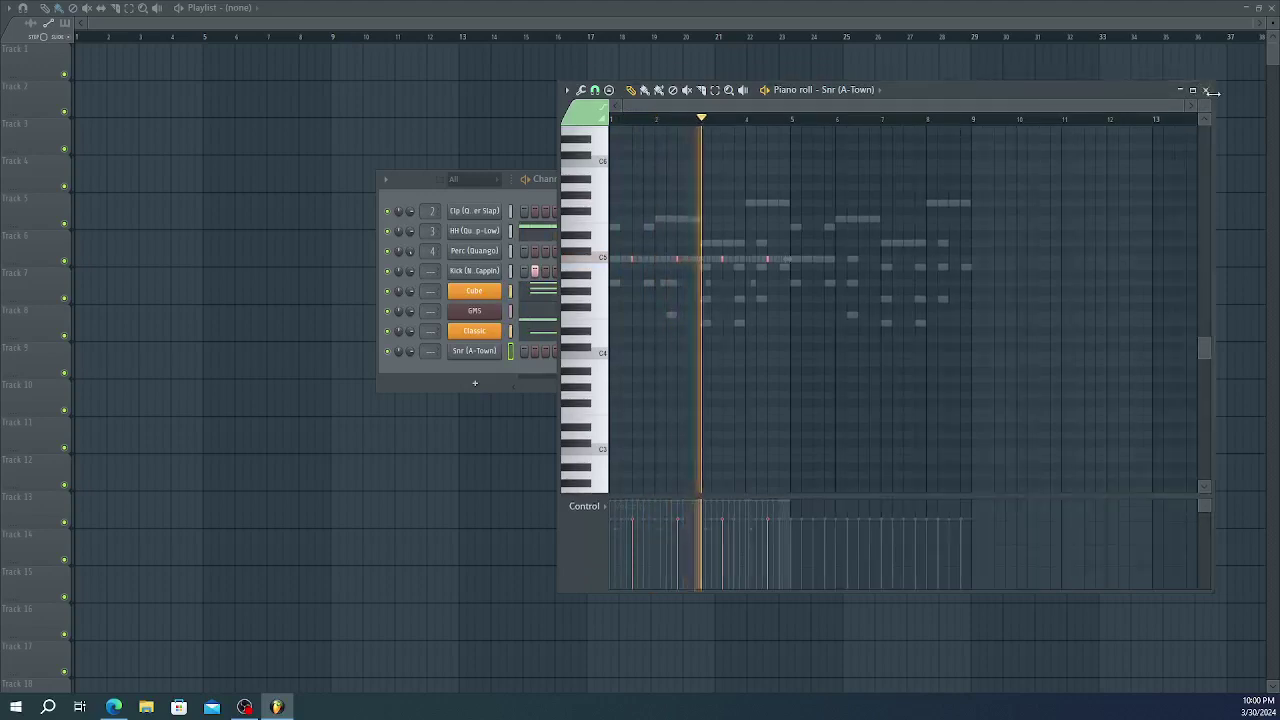
pyautogui.click(1205, 90)
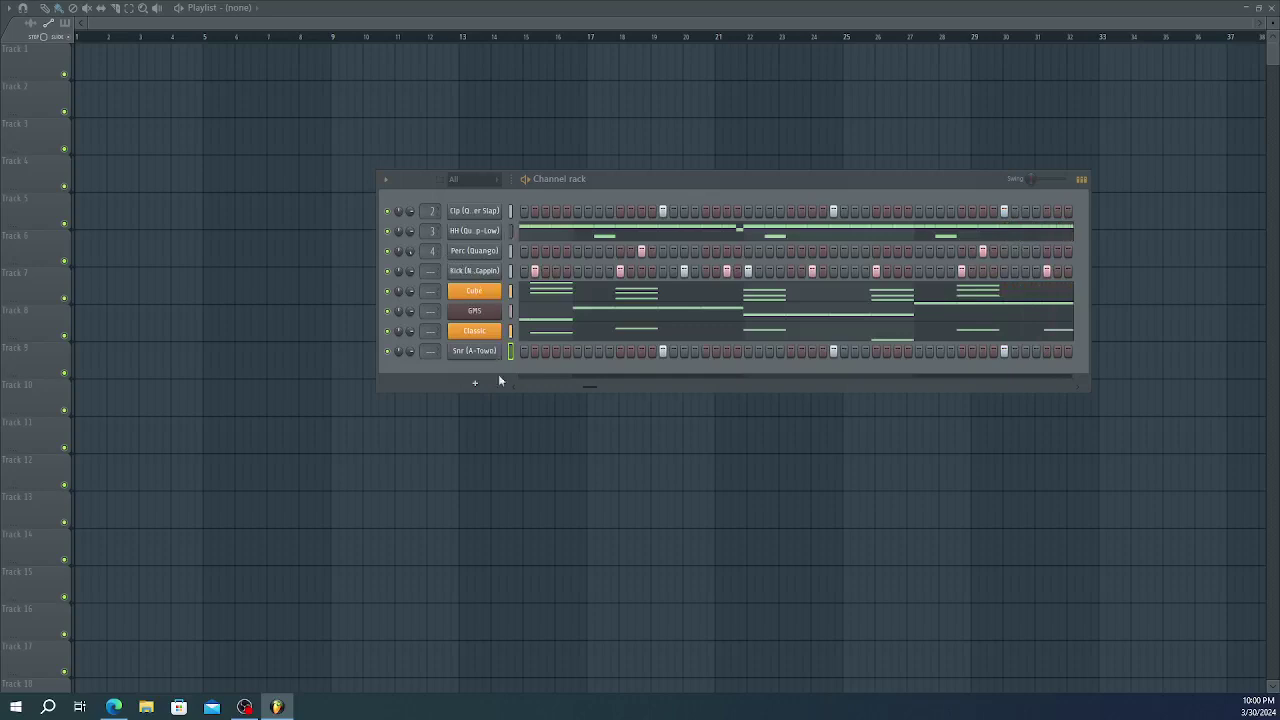
pyautogui.click(604, 337)
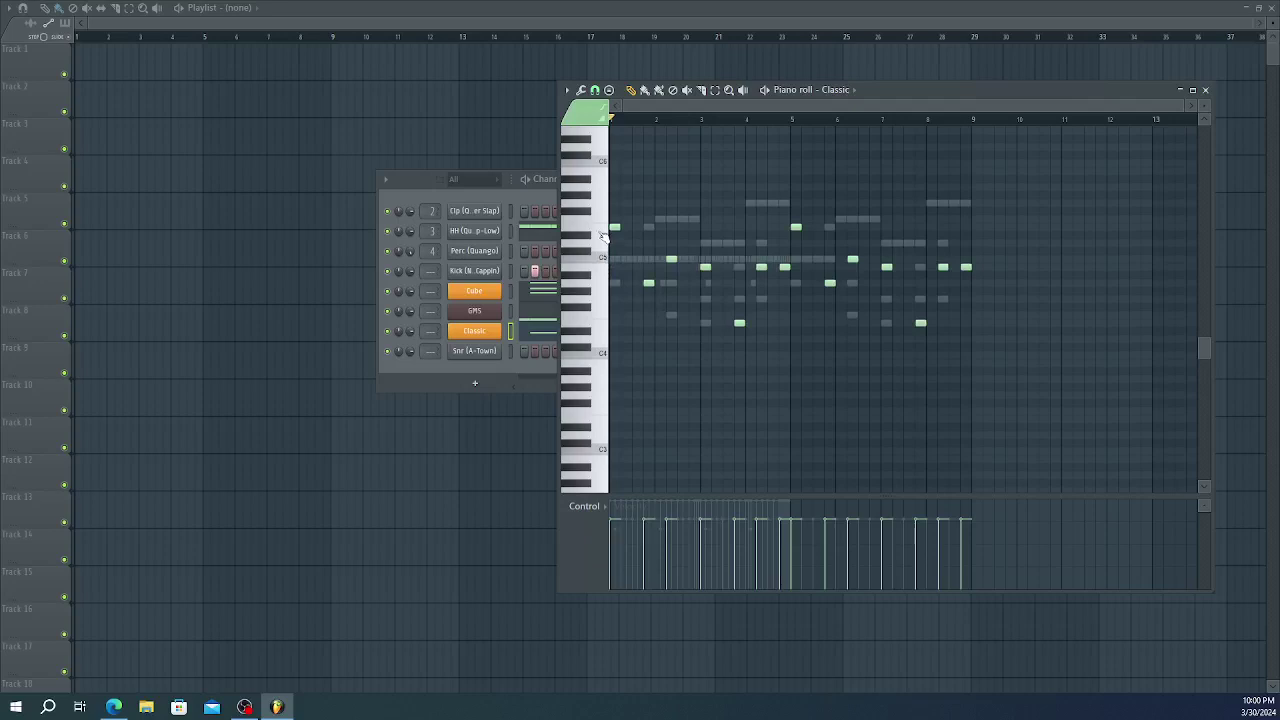
pyautogui.click(1205, 89)
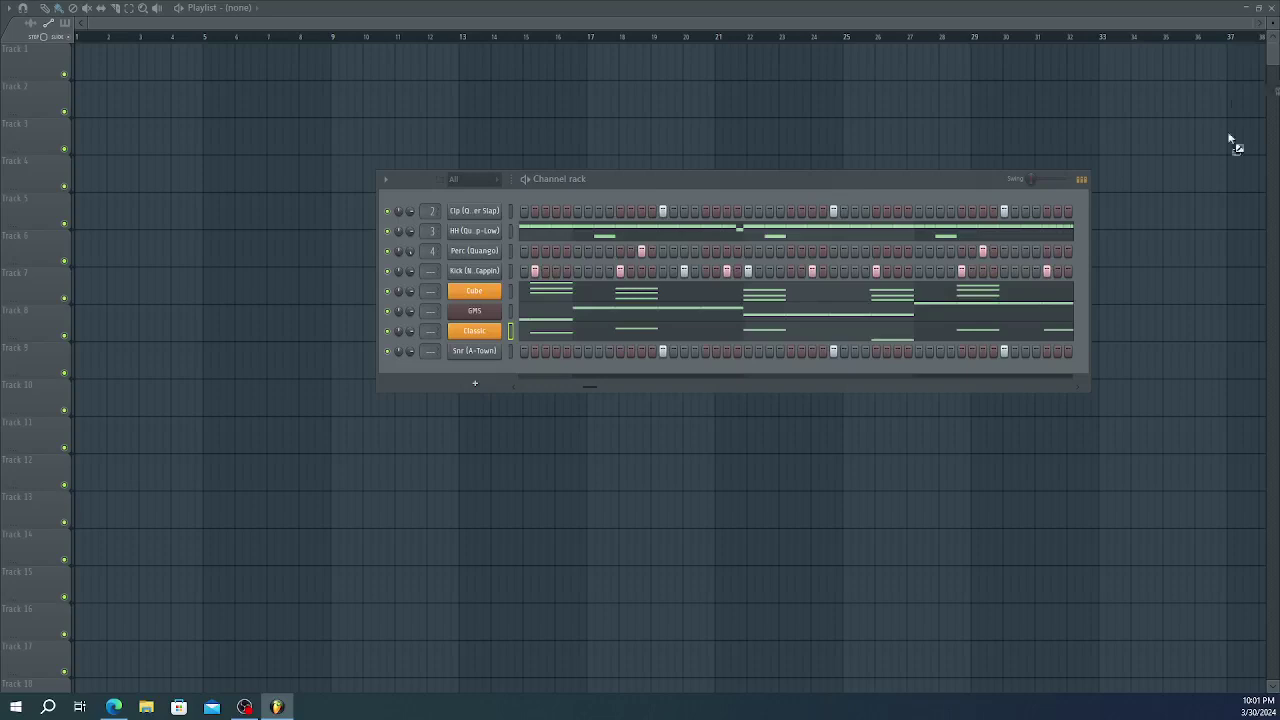
# - Add the Cymatics - Cavern 808 - C sample as a new channel and open its piano roll
pyautogui.moveTo(1230, 140); pyautogui.dragTo(490, 362)
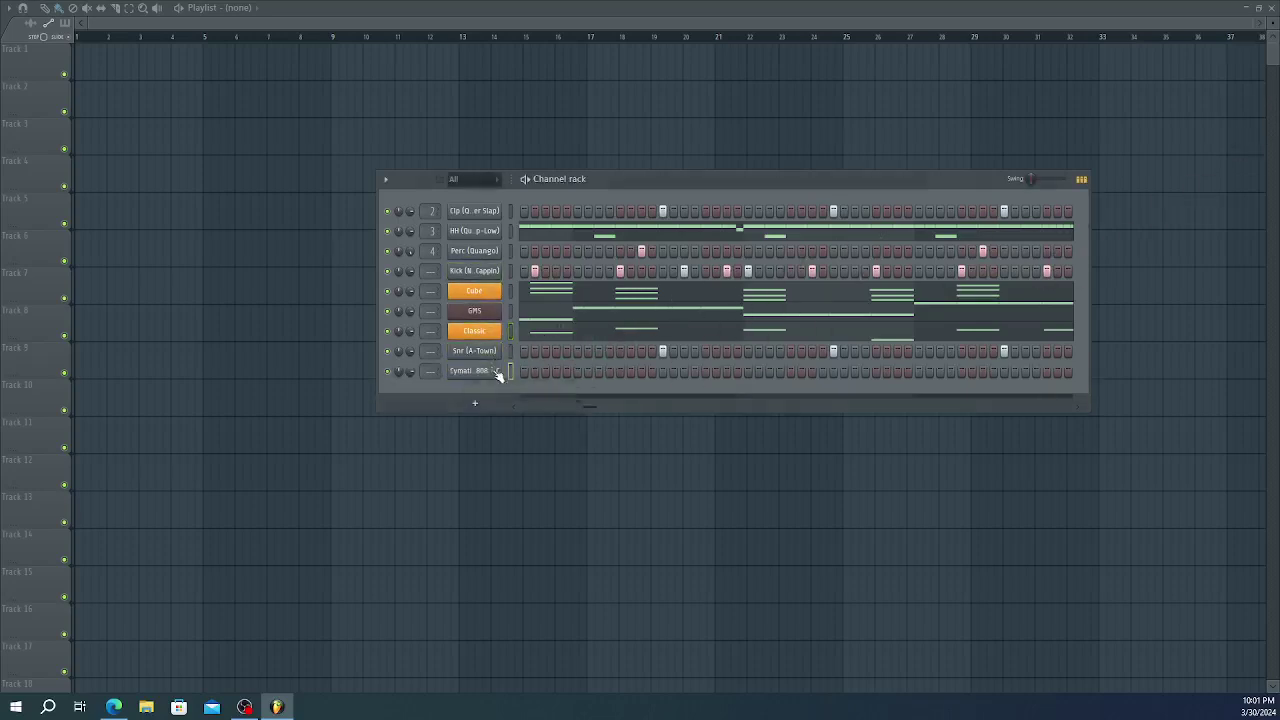
pyautogui.rightClick(503, 372)
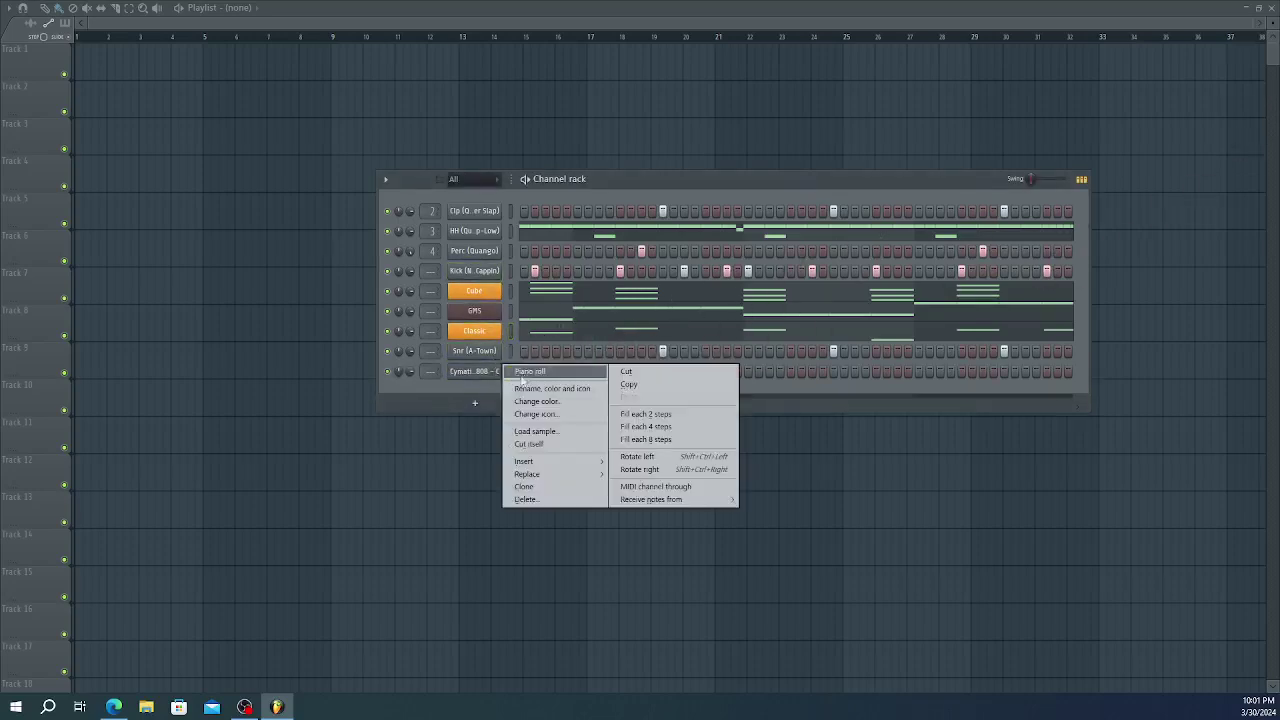
pyautogui.click(524, 376)
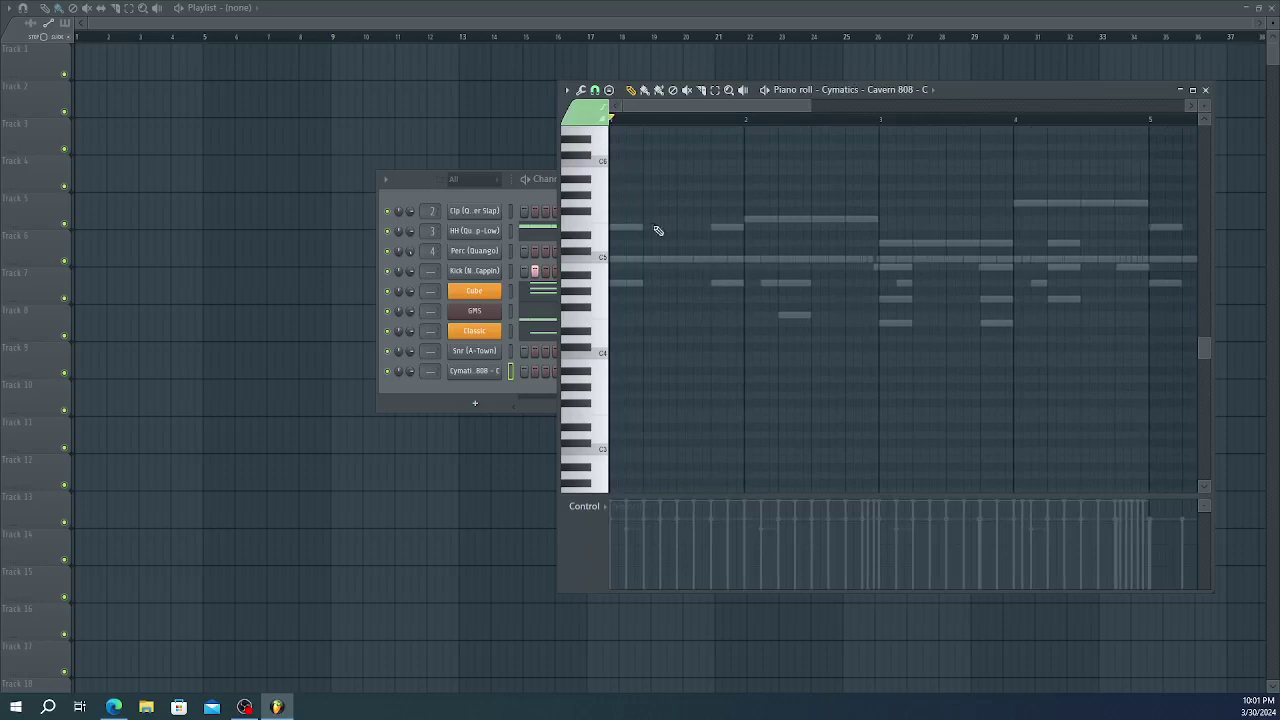
# - Copy all notes of the Kick (No Cappin) channel in its piano roll
pyautogui.rightClick(520, 270)
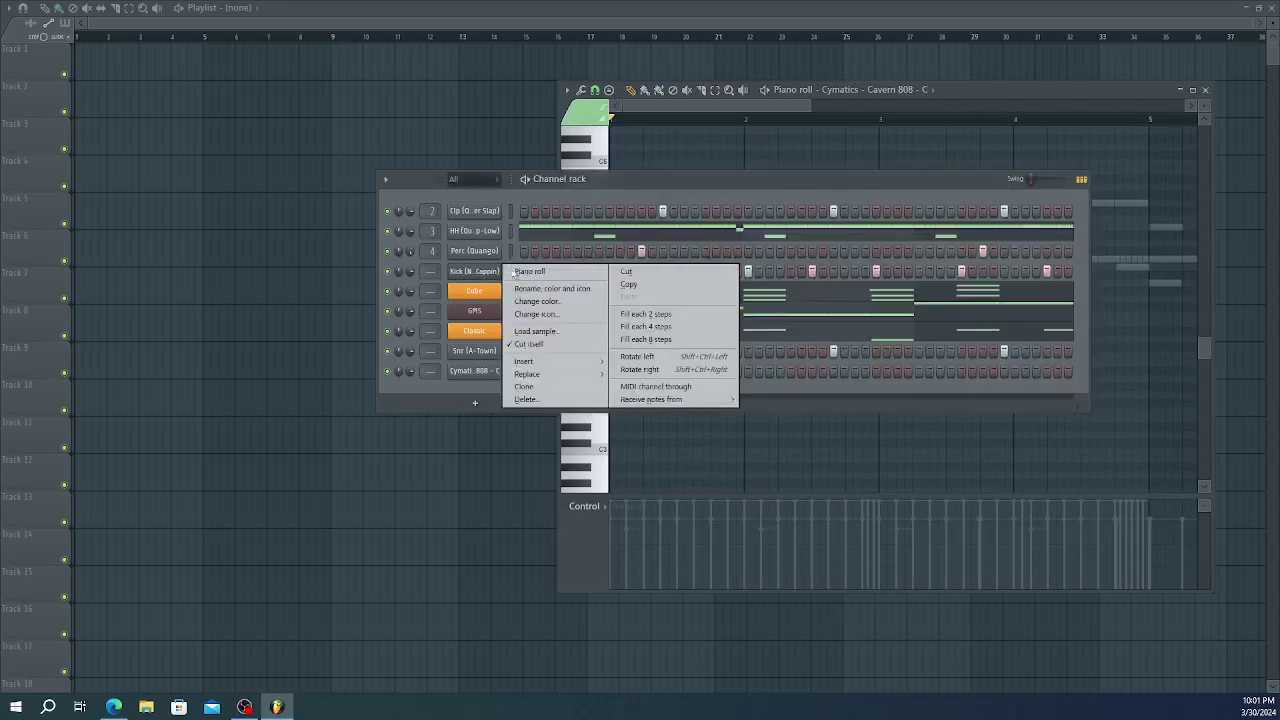
pyautogui.click(540, 276)
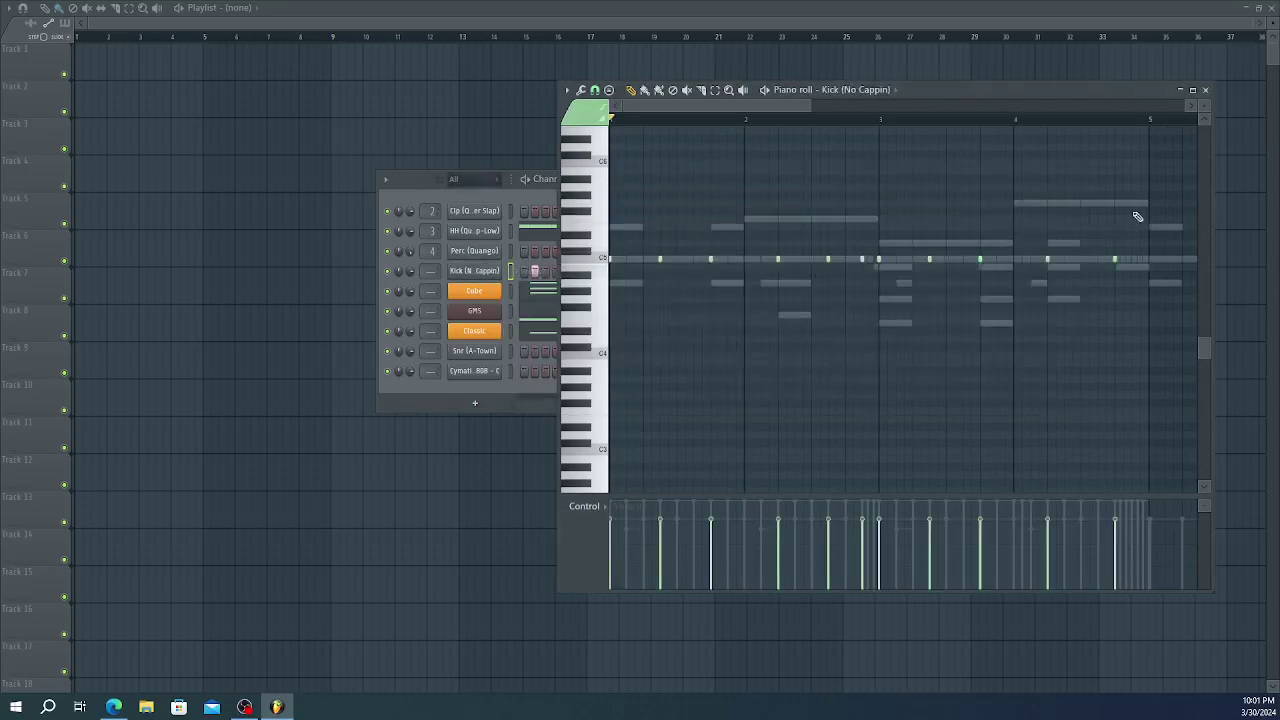
pyautogui.moveTo(1138, 216); pyautogui.dragTo(614, 315)
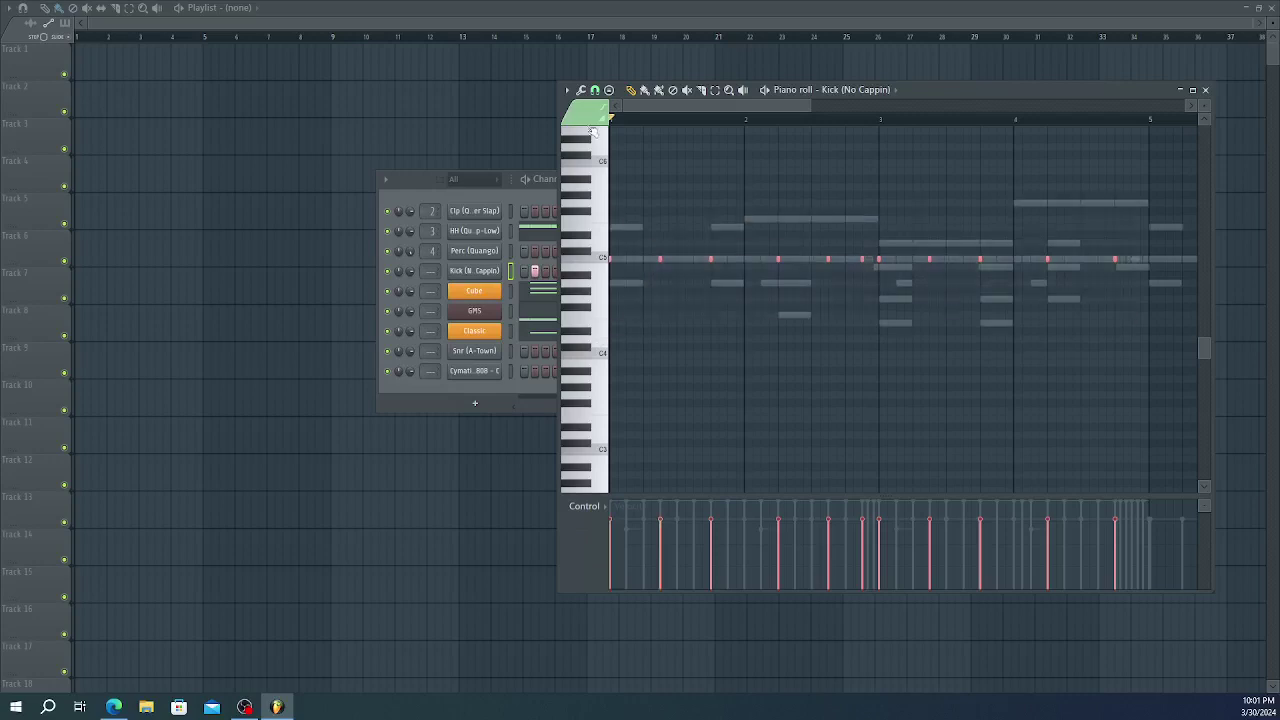
pyautogui.click(565, 89)
pyautogui.moveTo(590, 122)
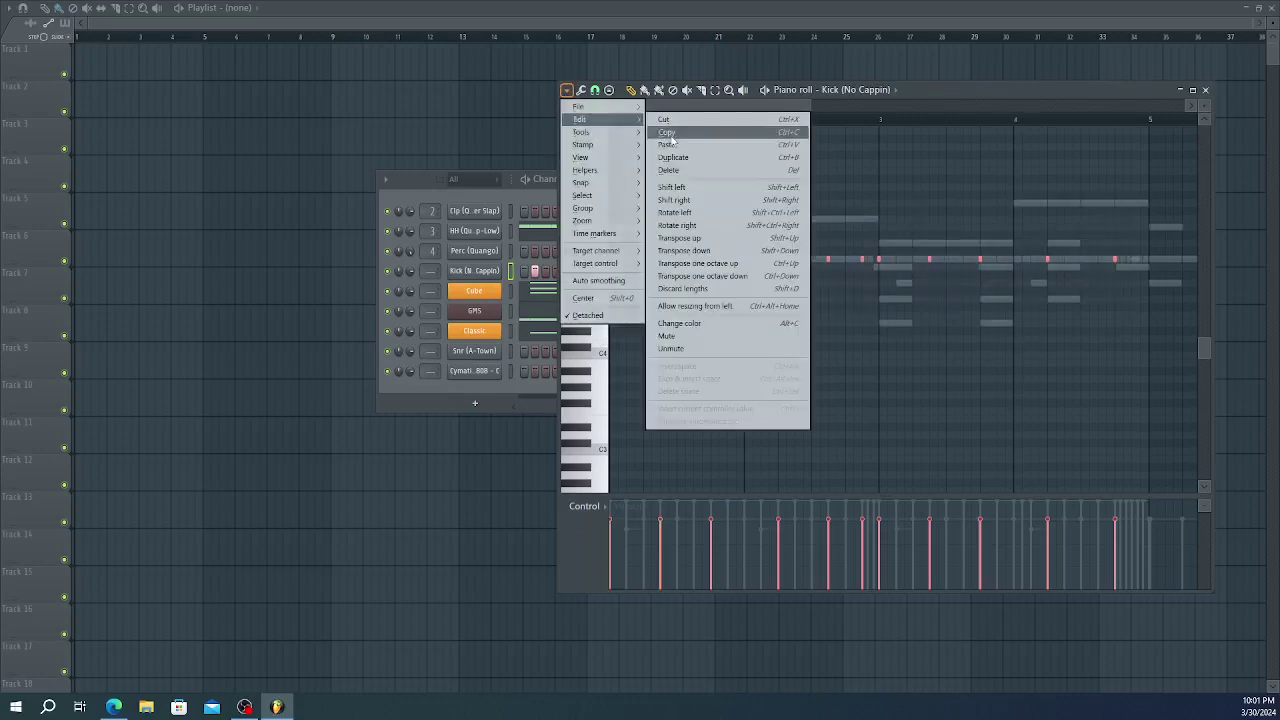
pyautogui.click(700, 137)
# - Paste the copied kick notes into the Cymatics - Cavern 808 - C channel at bar 1, and play them briefly
pyautogui.rightClick(490, 370)
pyautogui.click(515, 368)
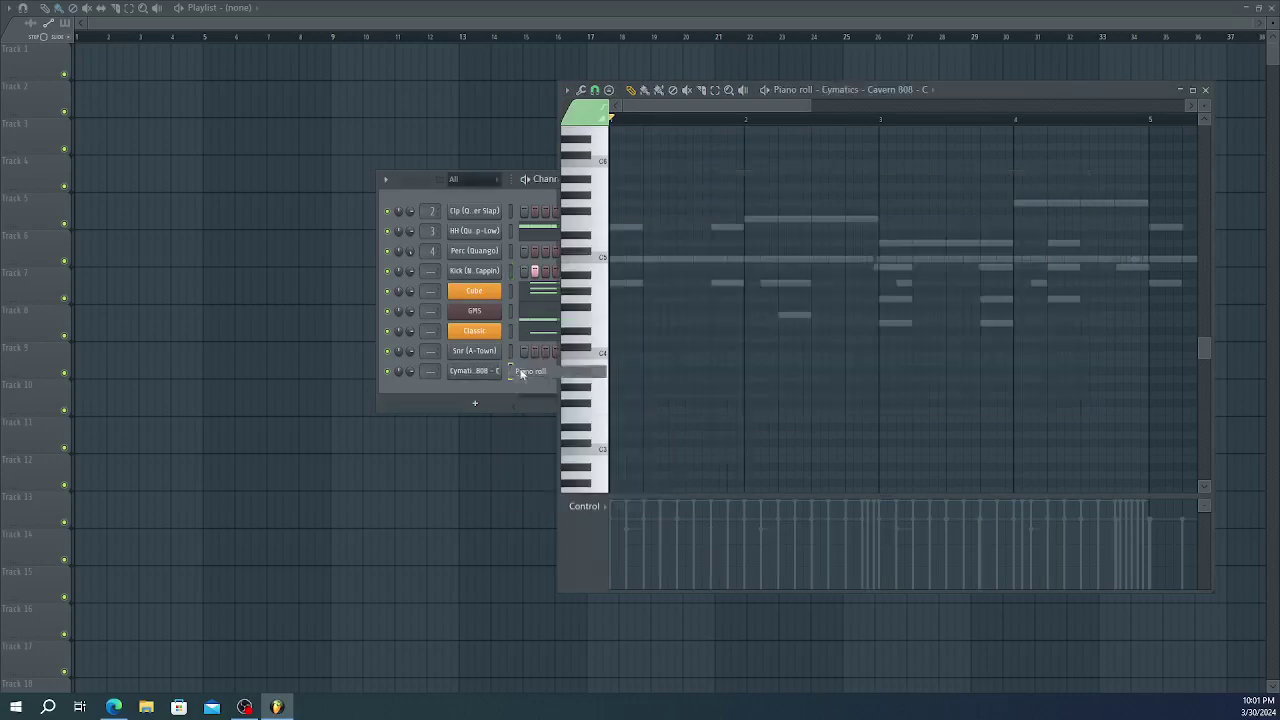
pyautogui.click(565, 89)
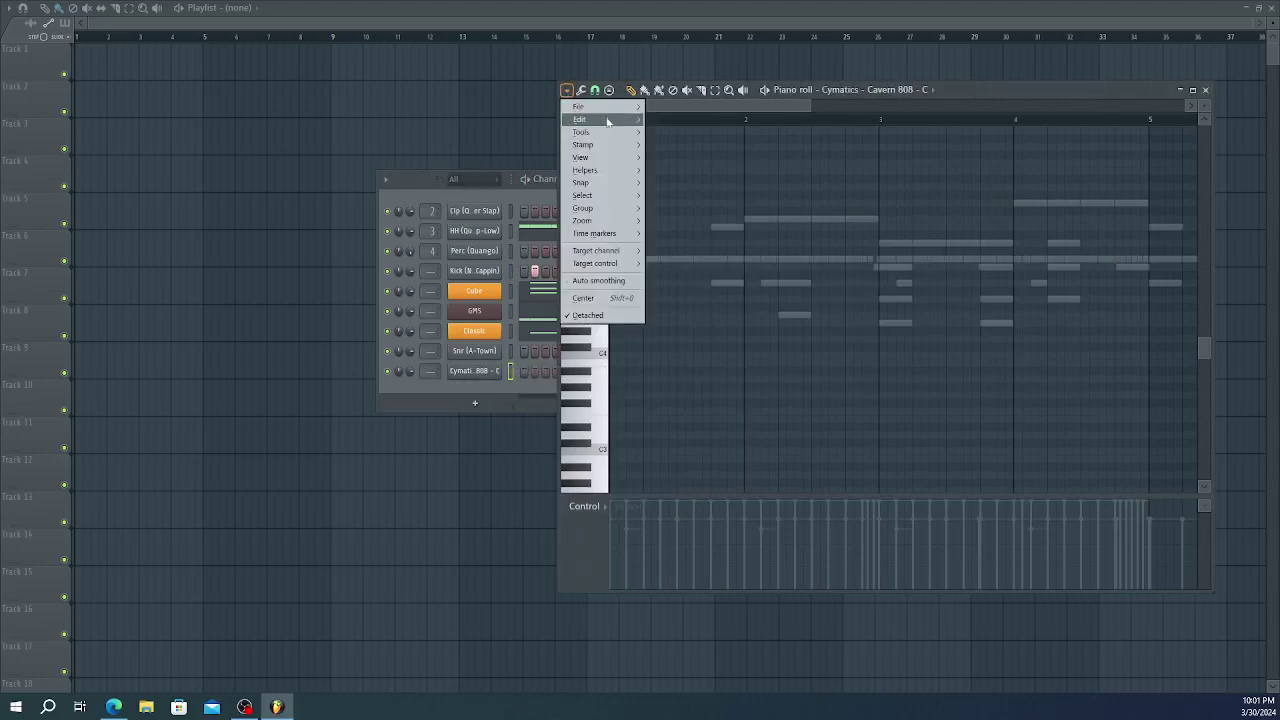
pyautogui.moveTo(614, 121)
pyautogui.click(675, 144)
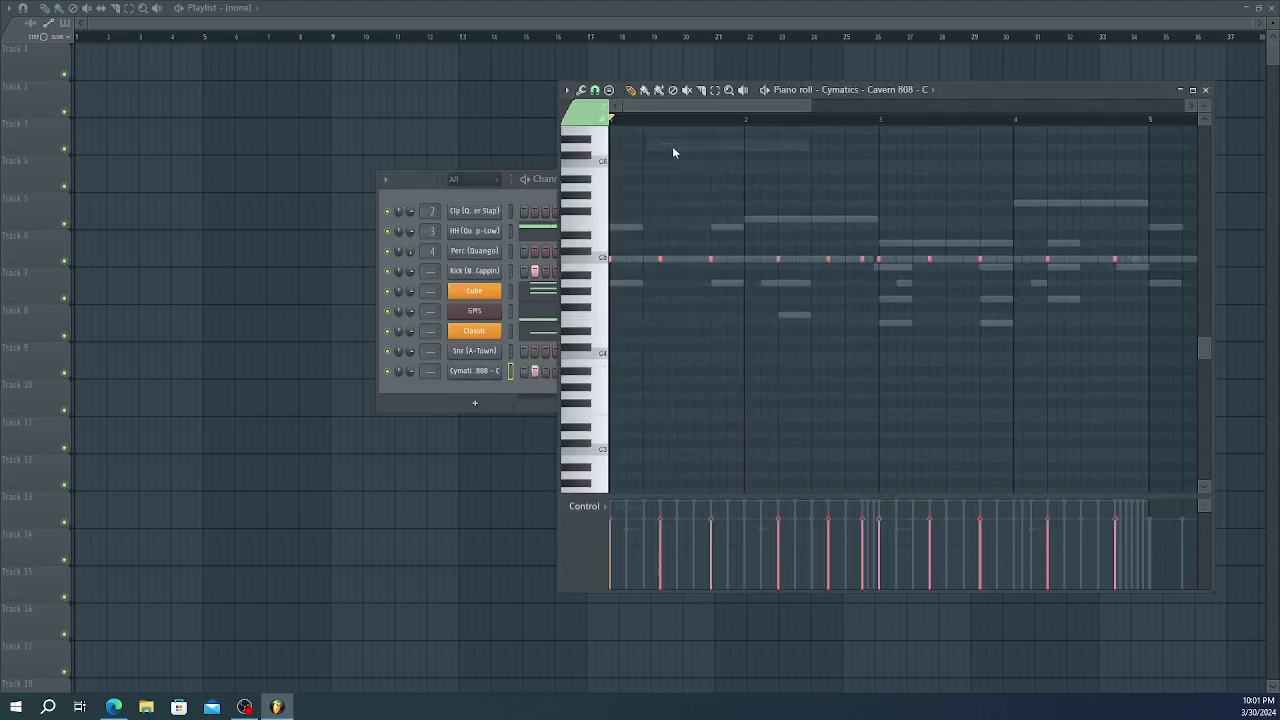
pyautogui.press('space')
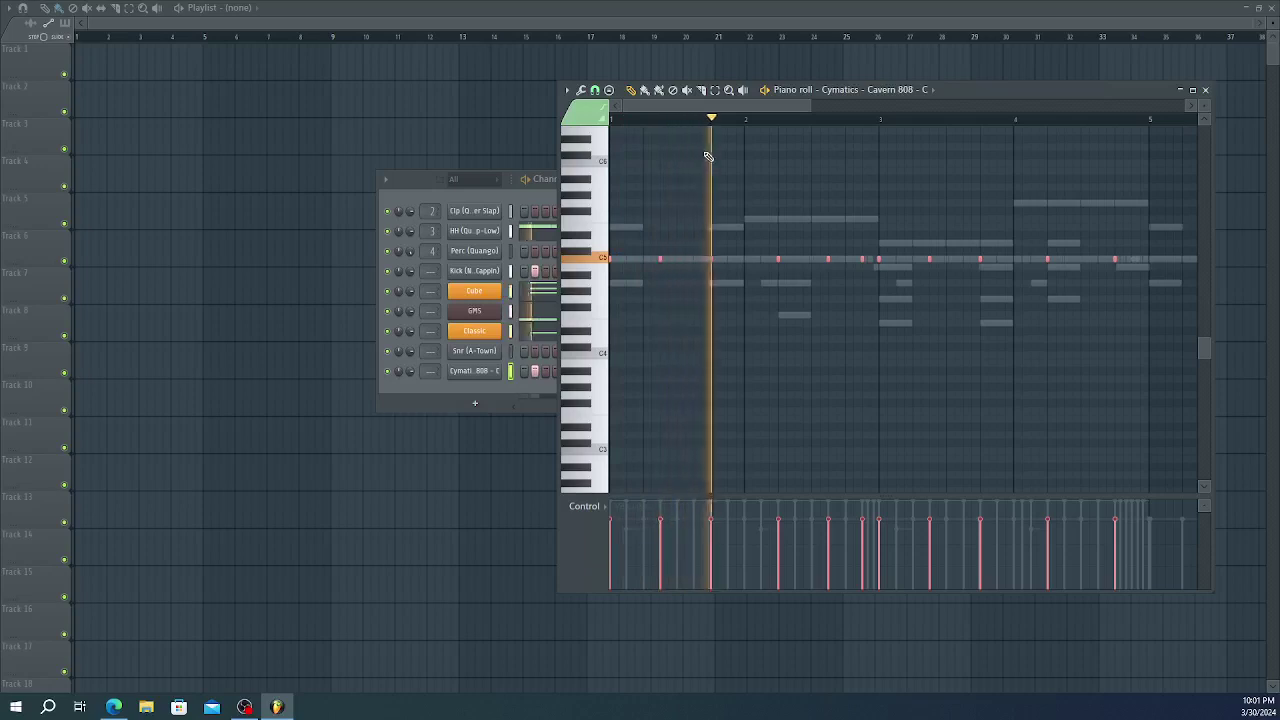
pyautogui.press('space')
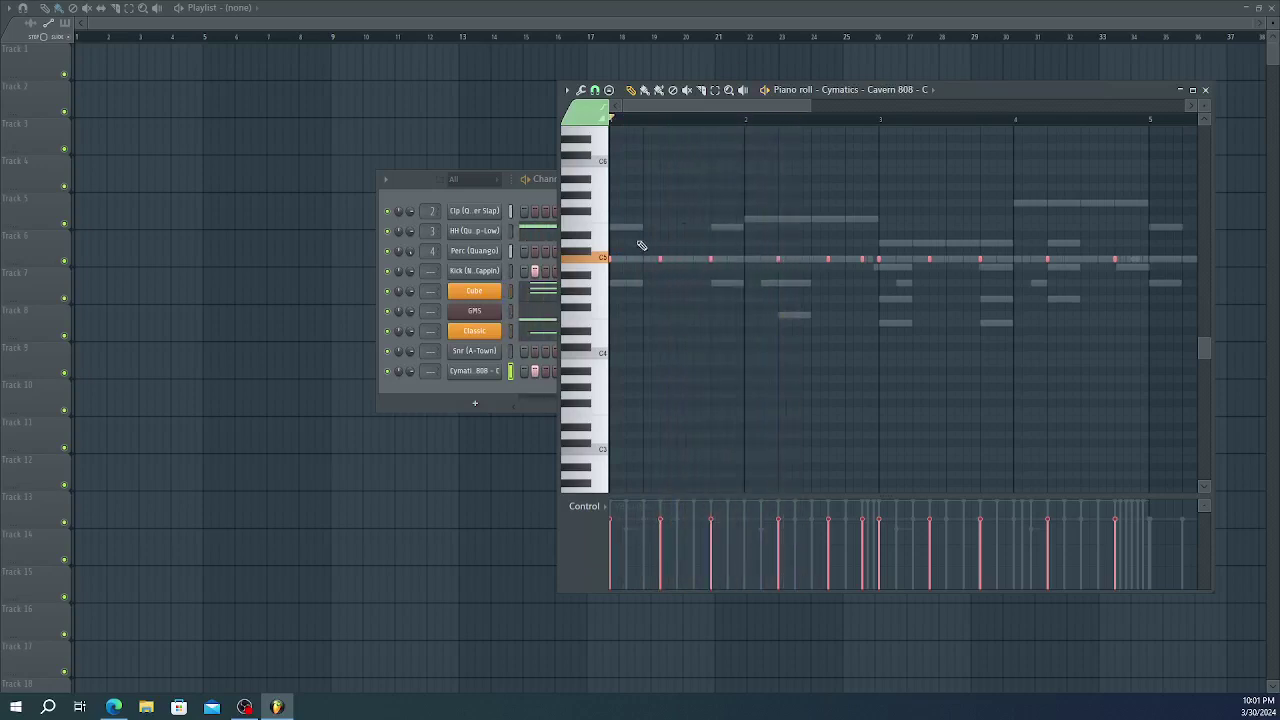
# - Lengthen all the pasted Cavern 808 notes together to about one beat each
pyautogui.scroll(1, 617, 237)
pyautogui.scroll(1, 617, 237)
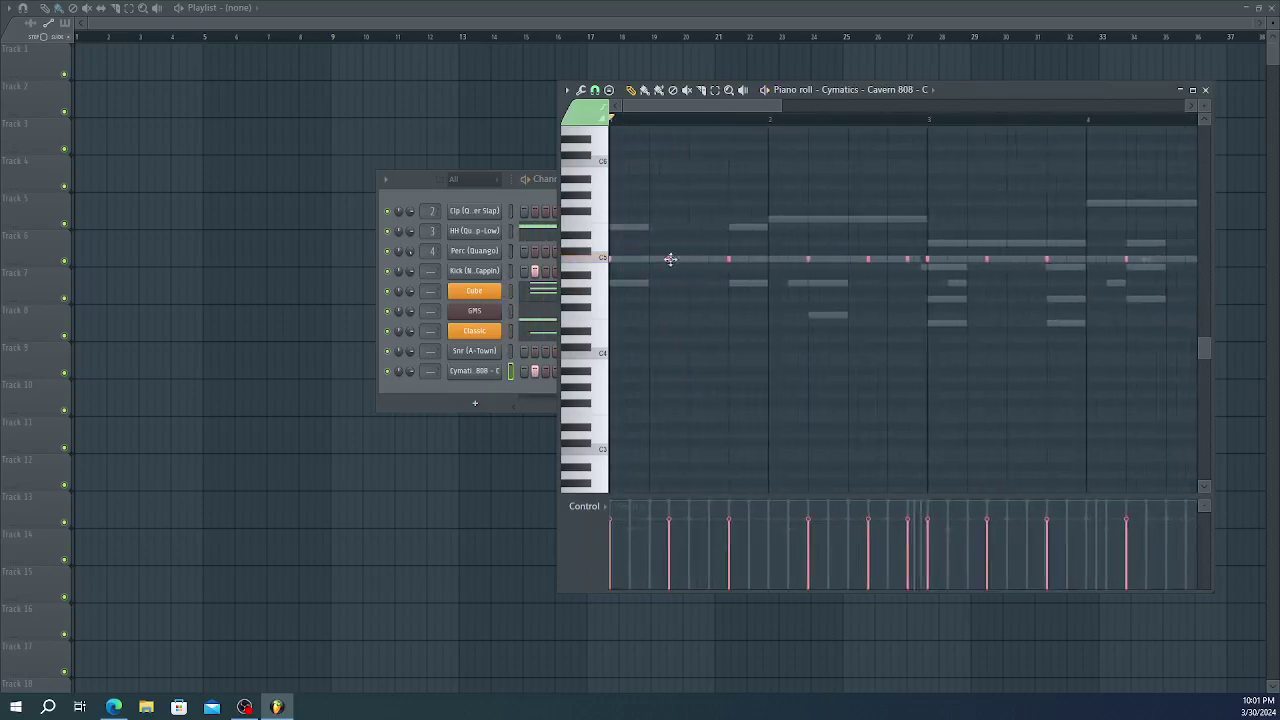
pyautogui.moveTo(671, 259); pyautogui.dragTo(726, 262)
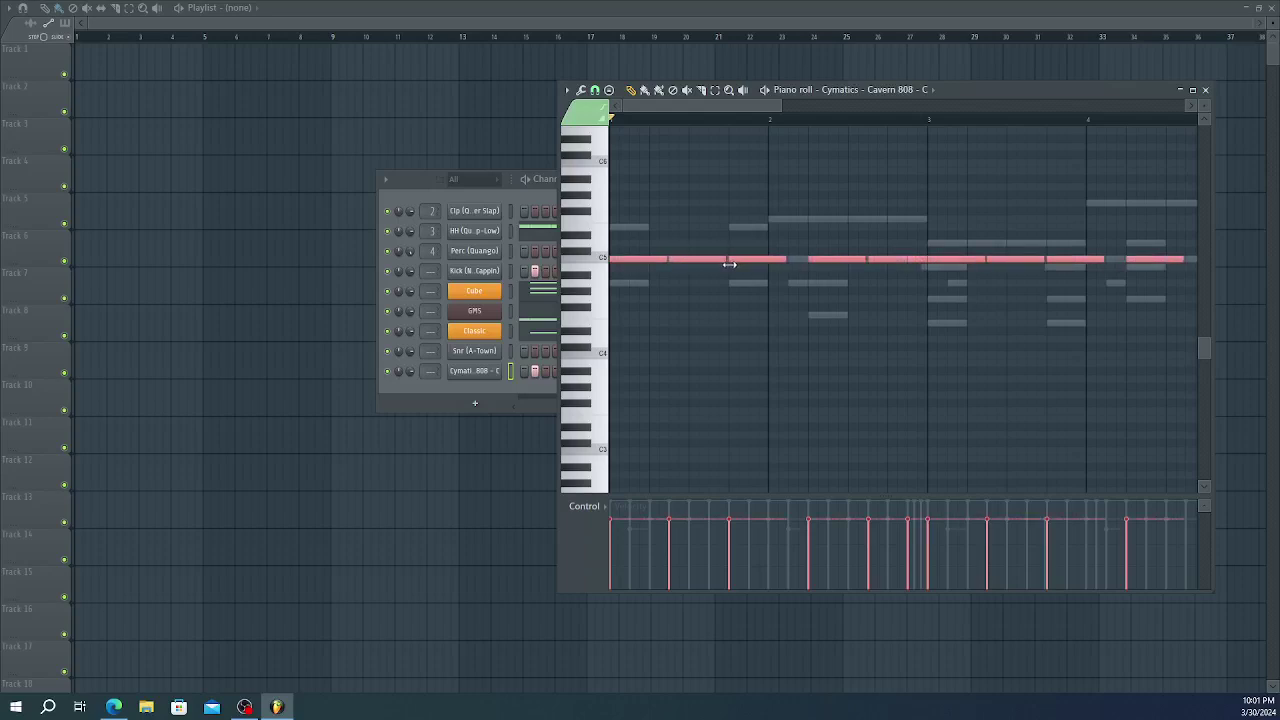
pyautogui.moveTo(726, 264); pyautogui.dragTo(707, 262)
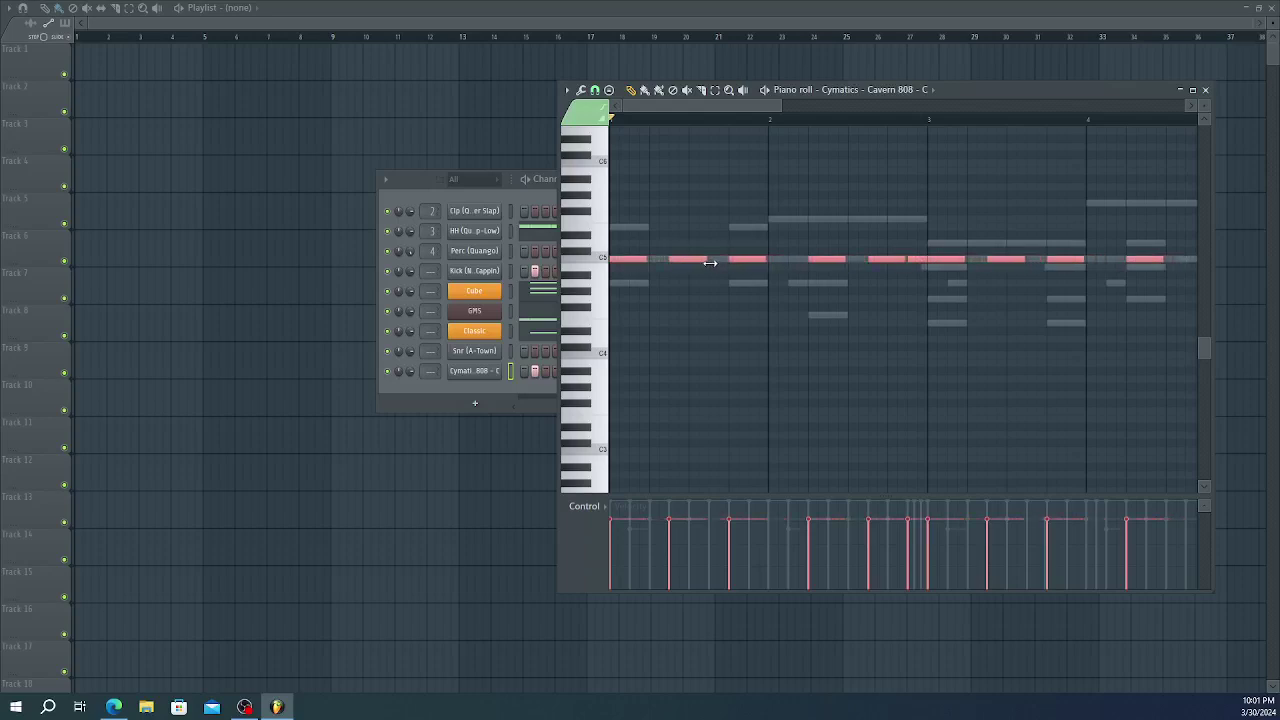
# - Lower the first 808 note of bar 1 to A4 and play the pattern to check it
pyautogui.click(624, 258)
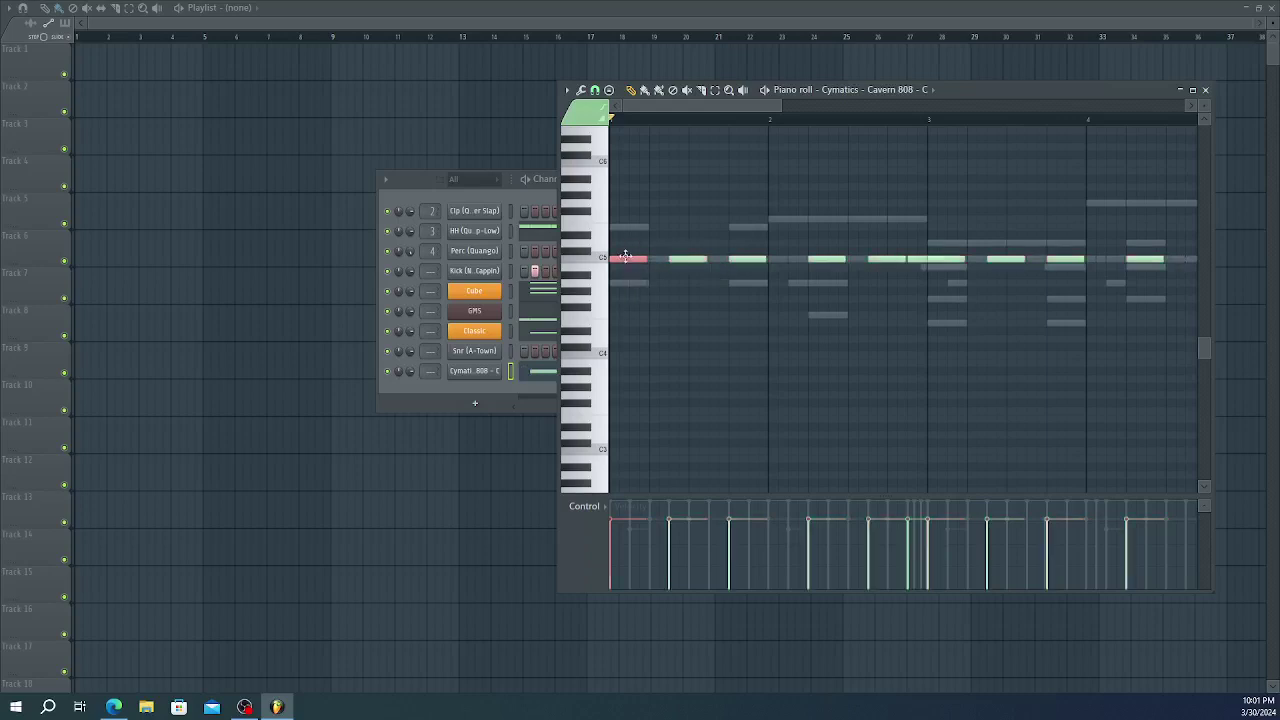
pyautogui.moveTo(624, 260); pyautogui.dragTo(671, 281)
pyautogui.press('space')
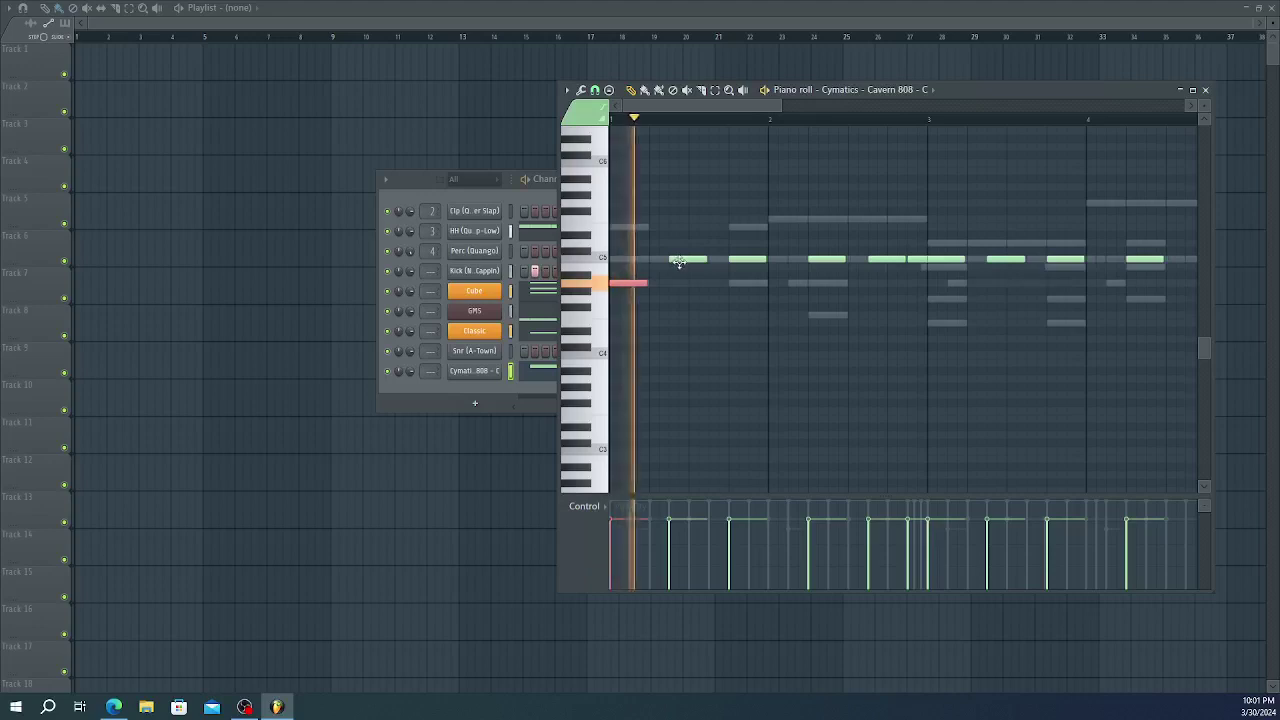
pyautogui.press('space')
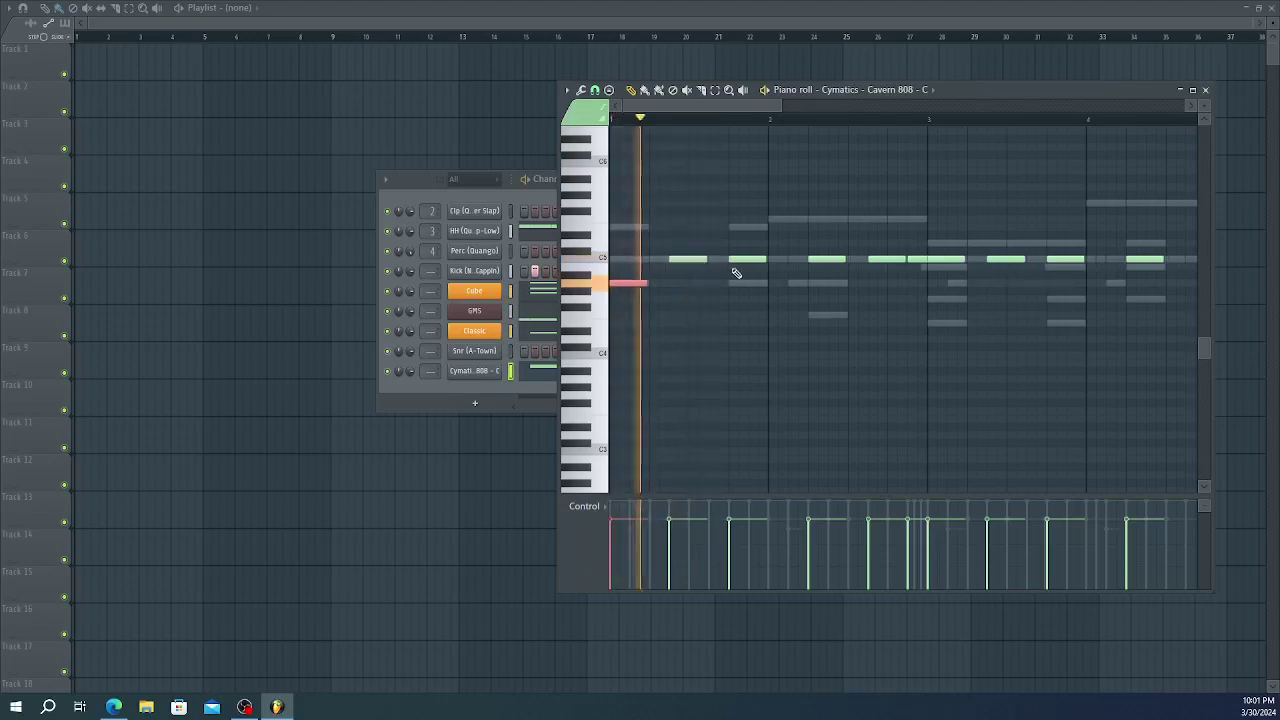
pyautogui.press('space')
pyautogui.press('space')
pyautogui.press('space')
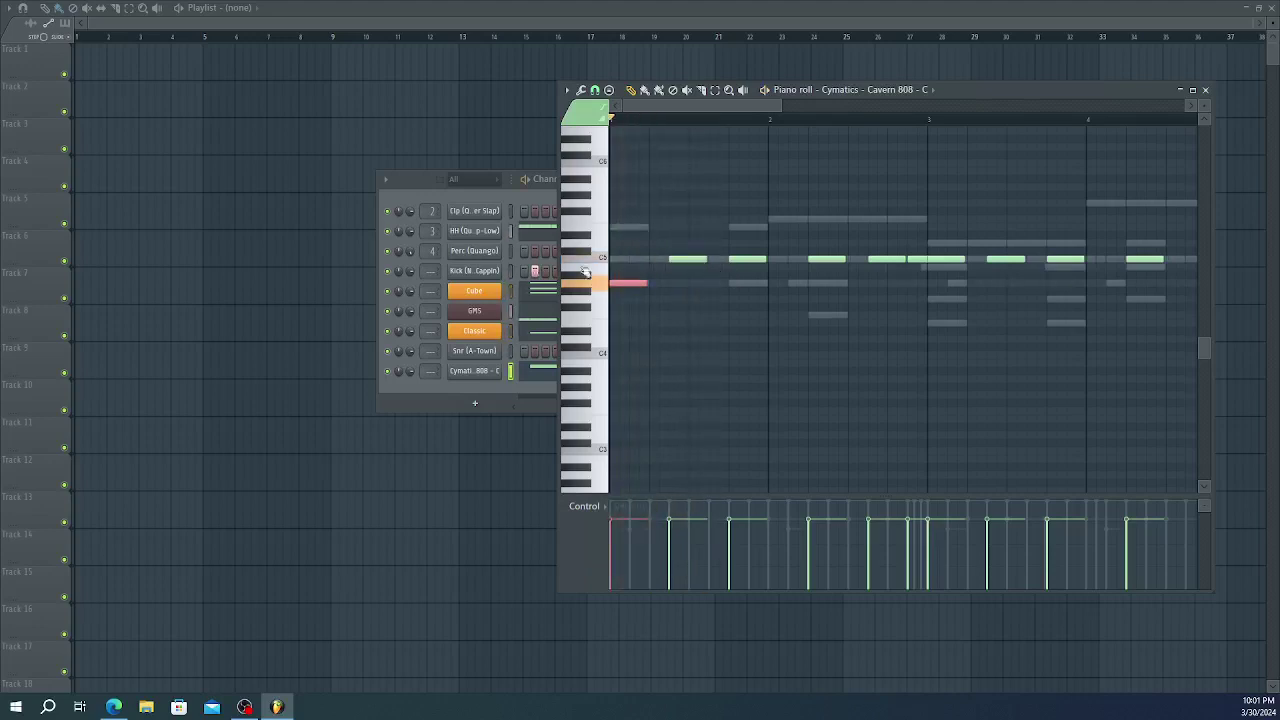
# - Mute the Cube, GMS and Classic channels, then bring the Cavern 808 notes back up for editing
pyautogui.click(395, 325)
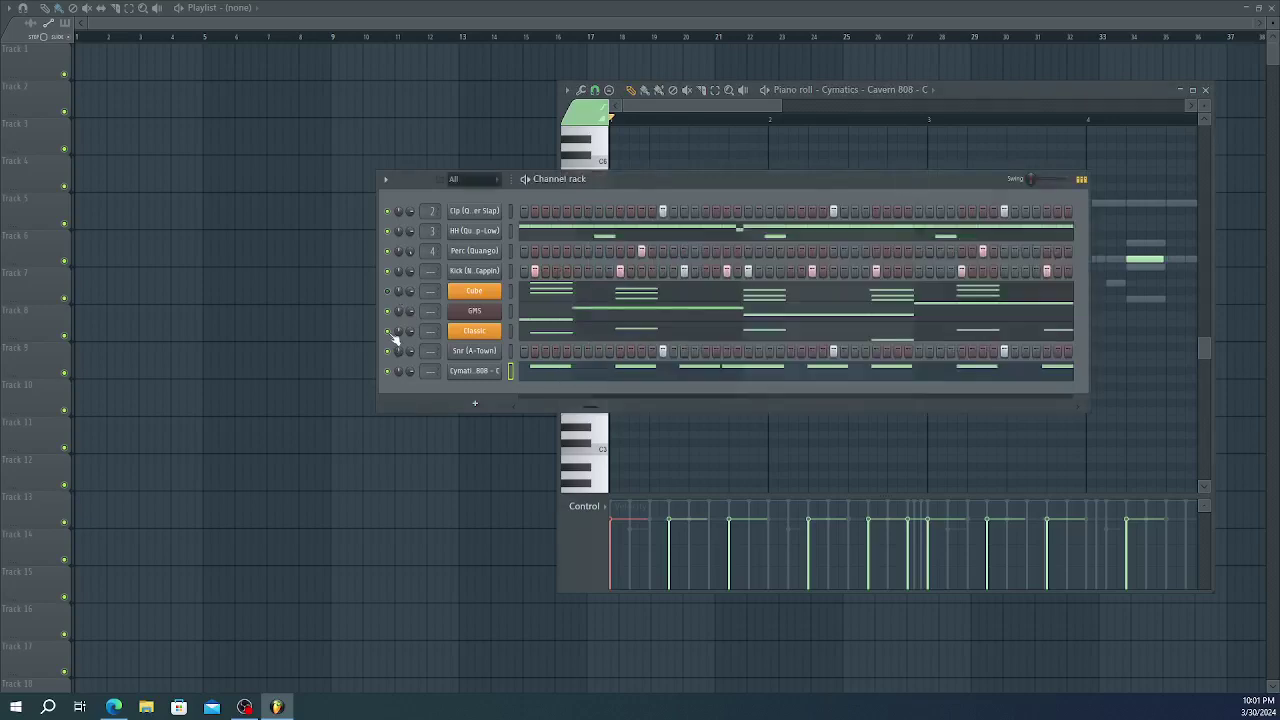
pyautogui.press('space')
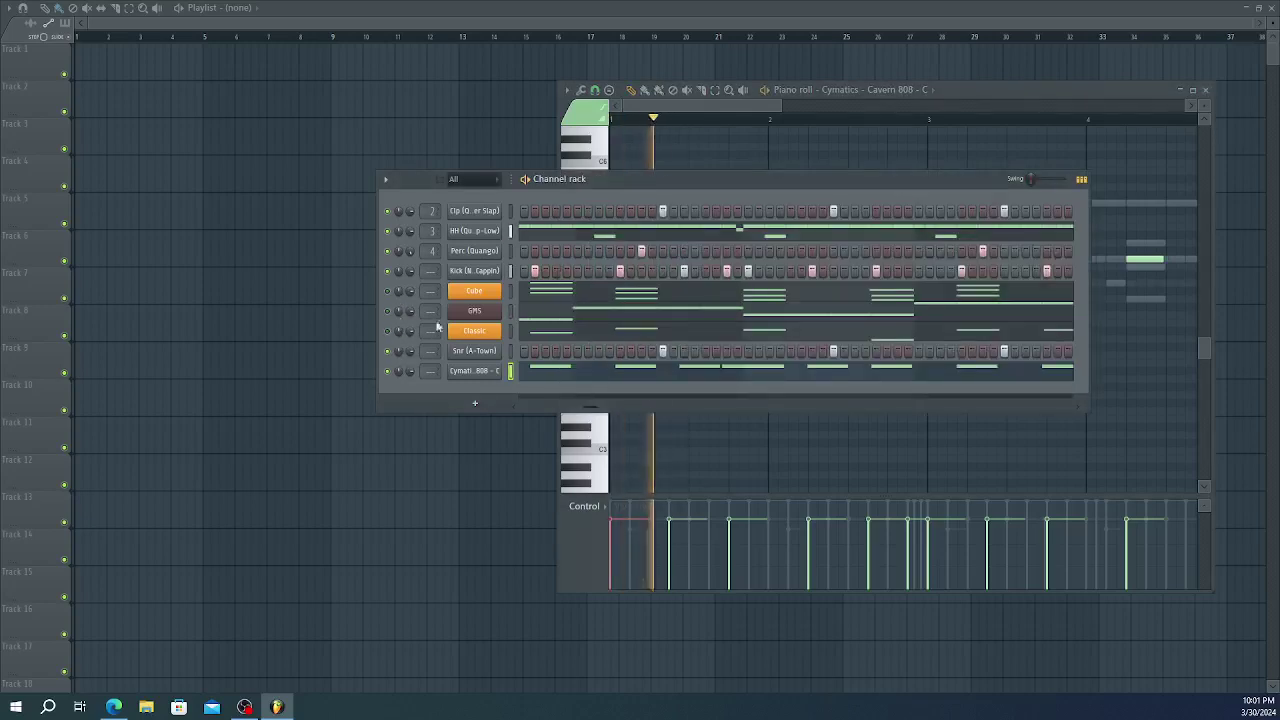
pyautogui.press('space')
pyautogui.click(565, 376)
pyautogui.click(565, 376)
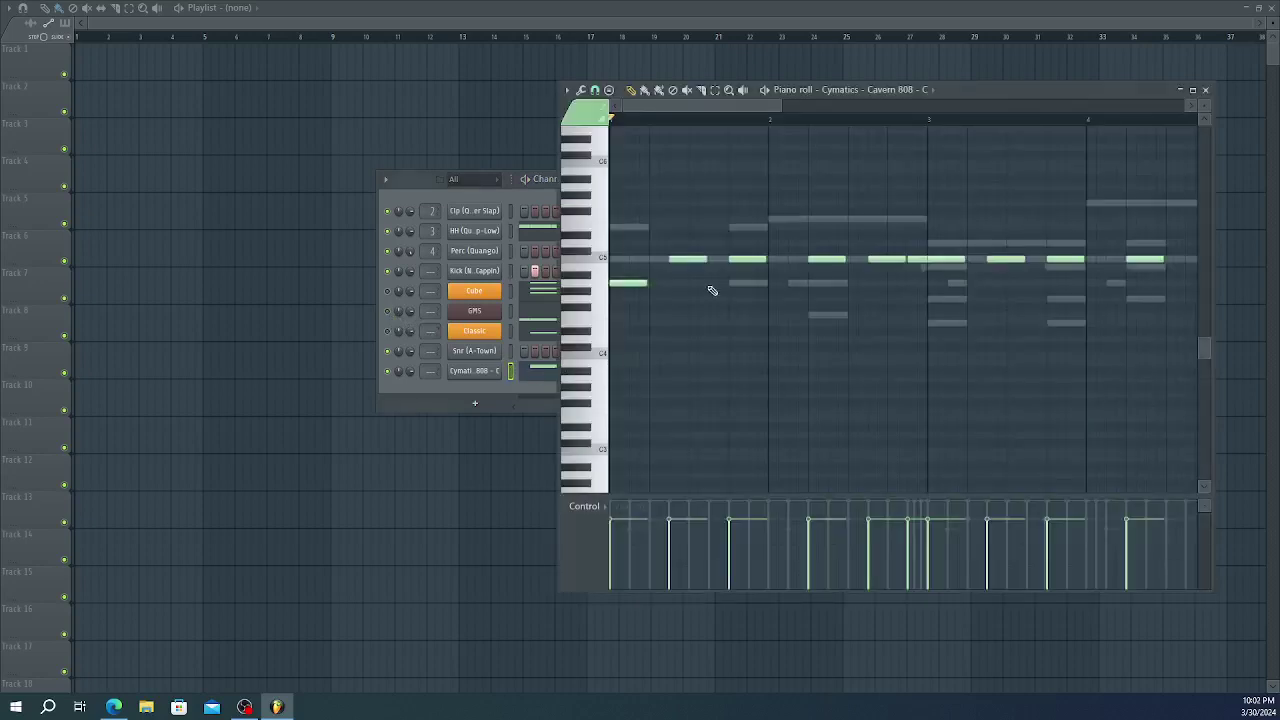
# - Listen to the 808 line with the drums and raise the third note of bar 1 to E5
pyautogui.press('space')
pyautogui.press('space')
pyautogui.press('space')
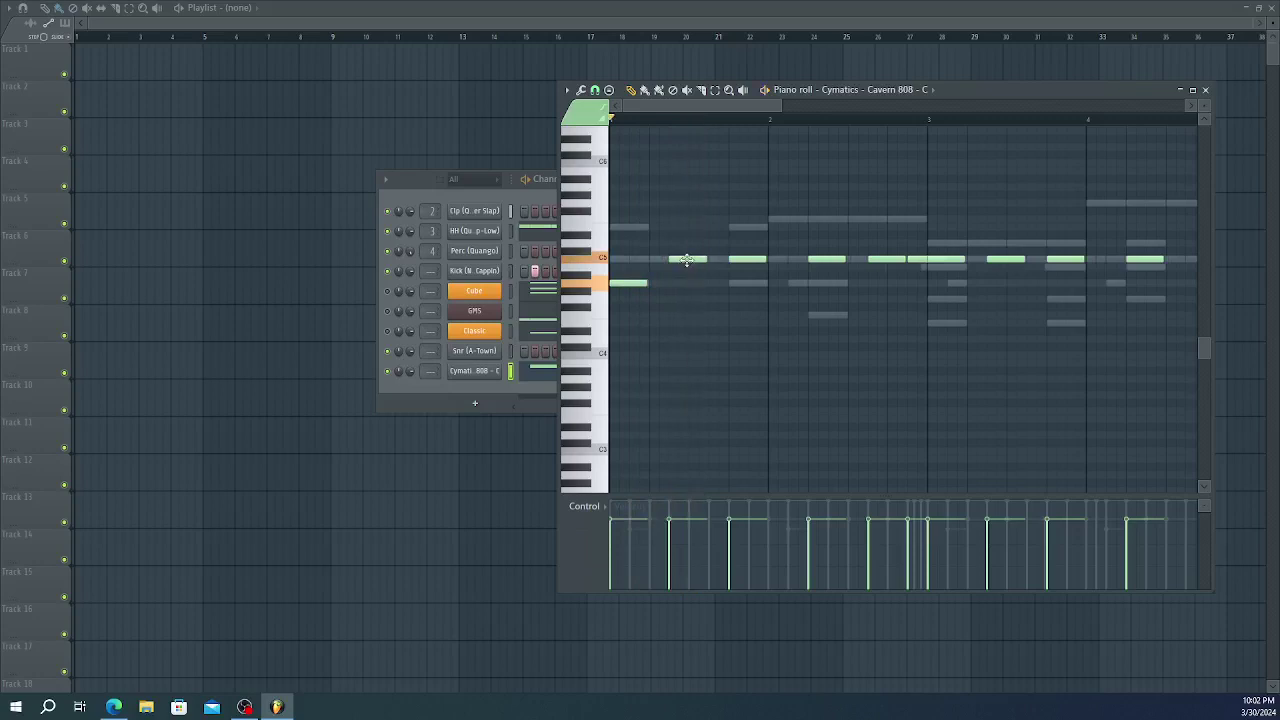
pyautogui.press('space')
pyautogui.press('space')
pyautogui.moveTo(740, 260); pyautogui.dragTo(745, 228)
pyautogui.press('space')
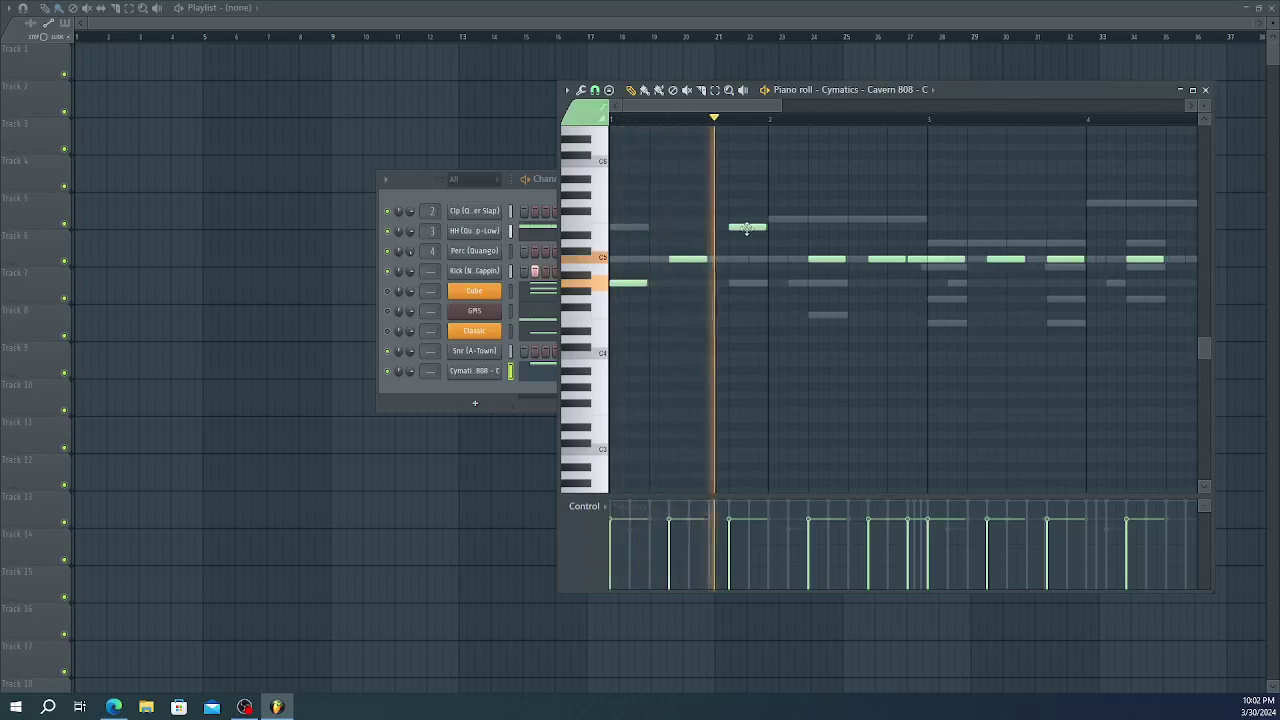
pyautogui.press('space')
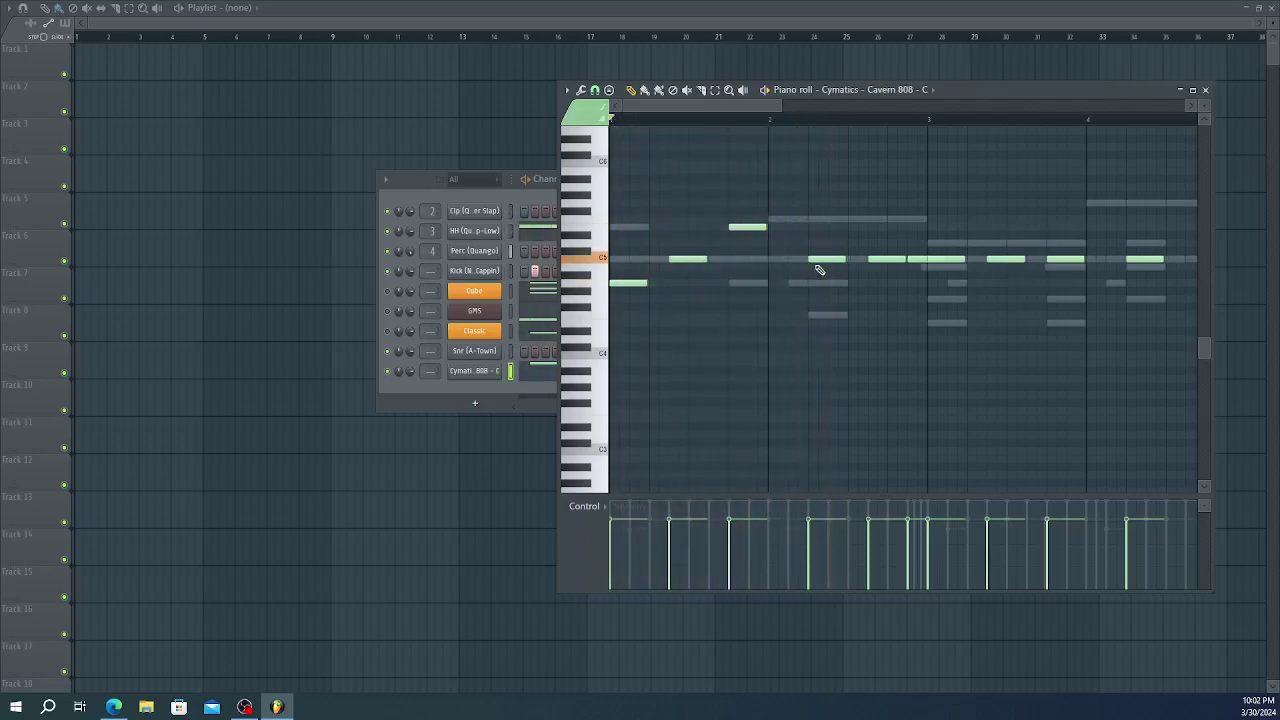
# - Lower the first 808 note of bar 2 to A4 and play the pattern to check it
pyautogui.press('space')
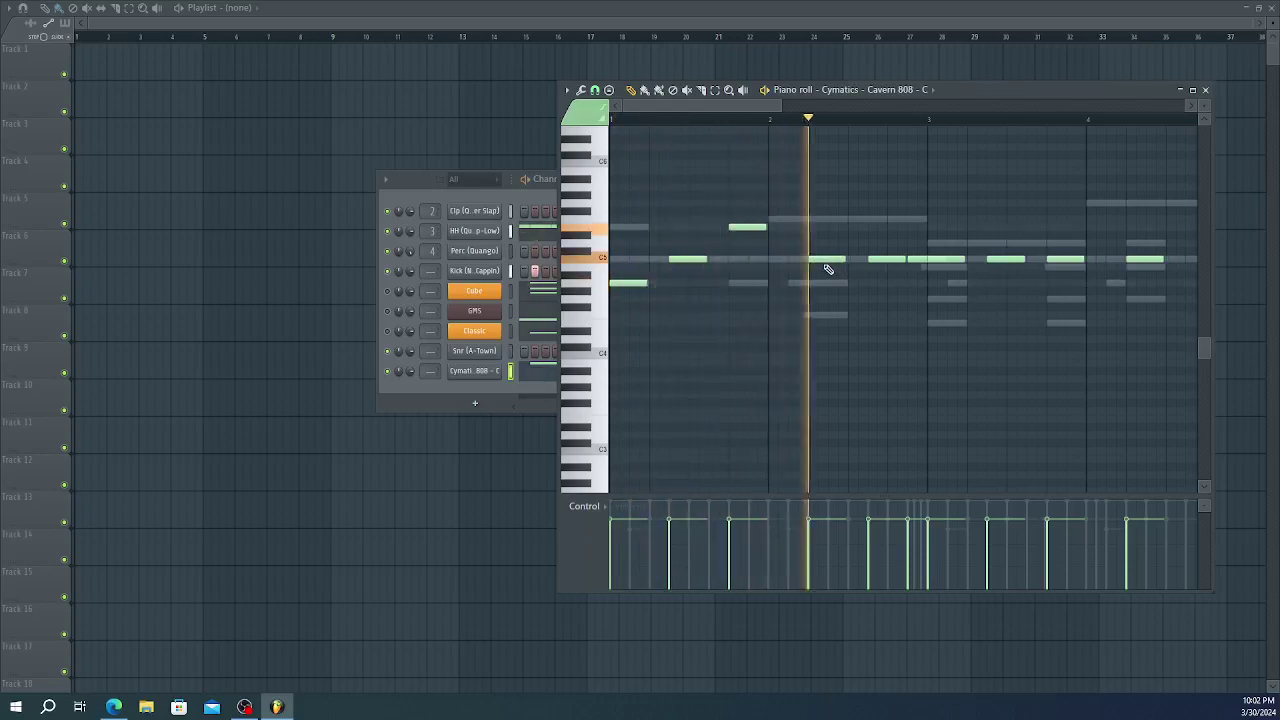
pyautogui.press('space')
pyautogui.moveTo(820, 260); pyautogui.dragTo(820, 286)
pyautogui.press('space')
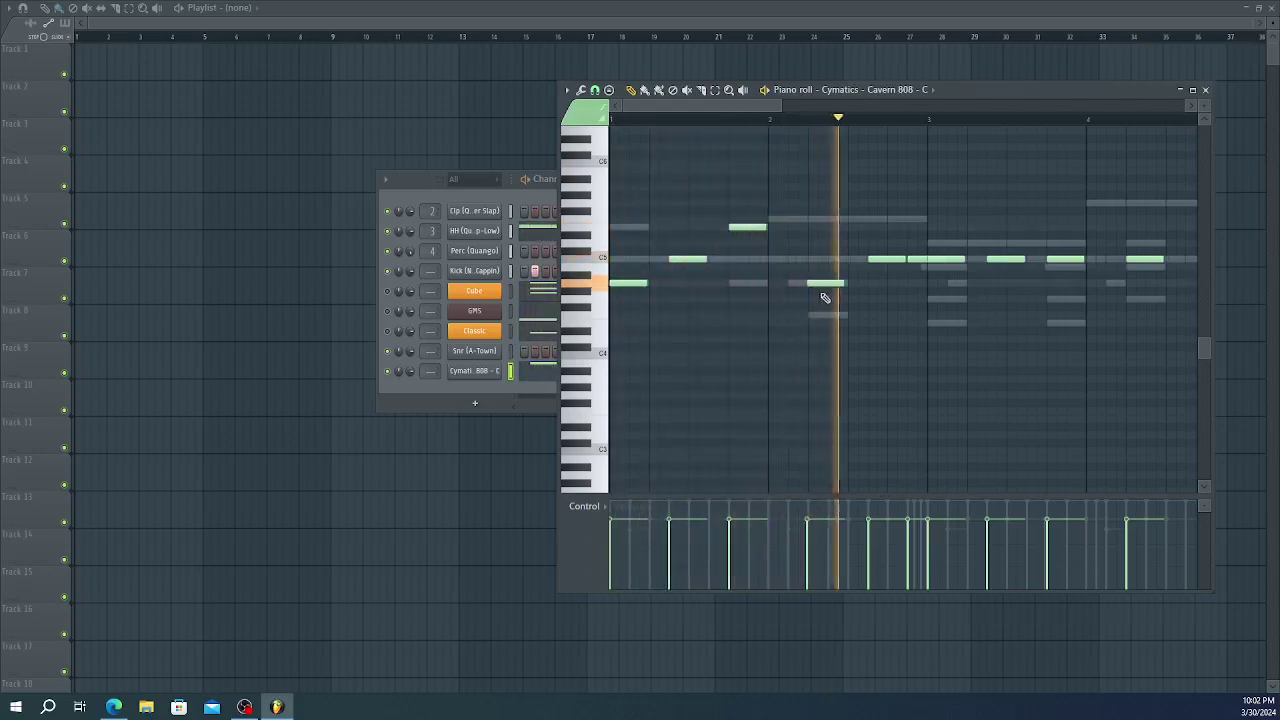
pyautogui.press('space')
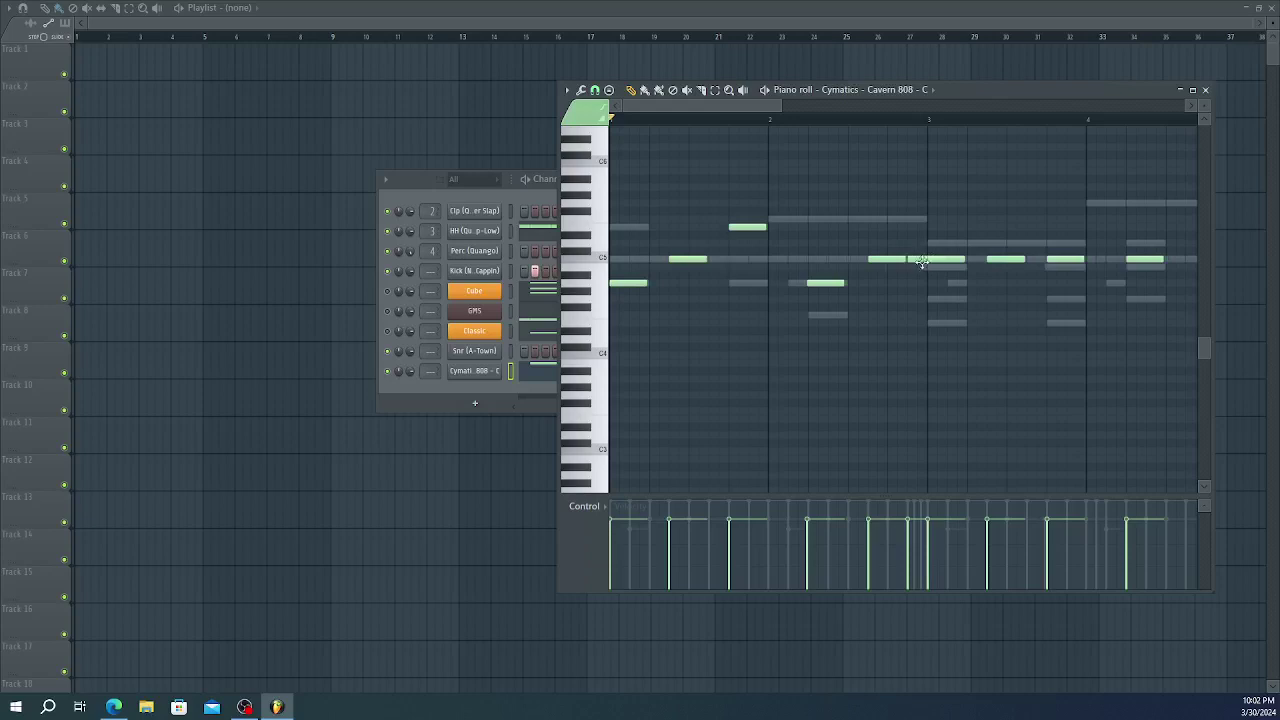
# - Raise the short last 808 note of bar 2 to F5 and audition it
pyautogui.moveTo(912, 261)
pyautogui.mouseDown()
pyautogui.moveTo(922, 271)
pyautogui.moveTo(913, 259)
pyautogui.mouseUp()
pyautogui.press('space')
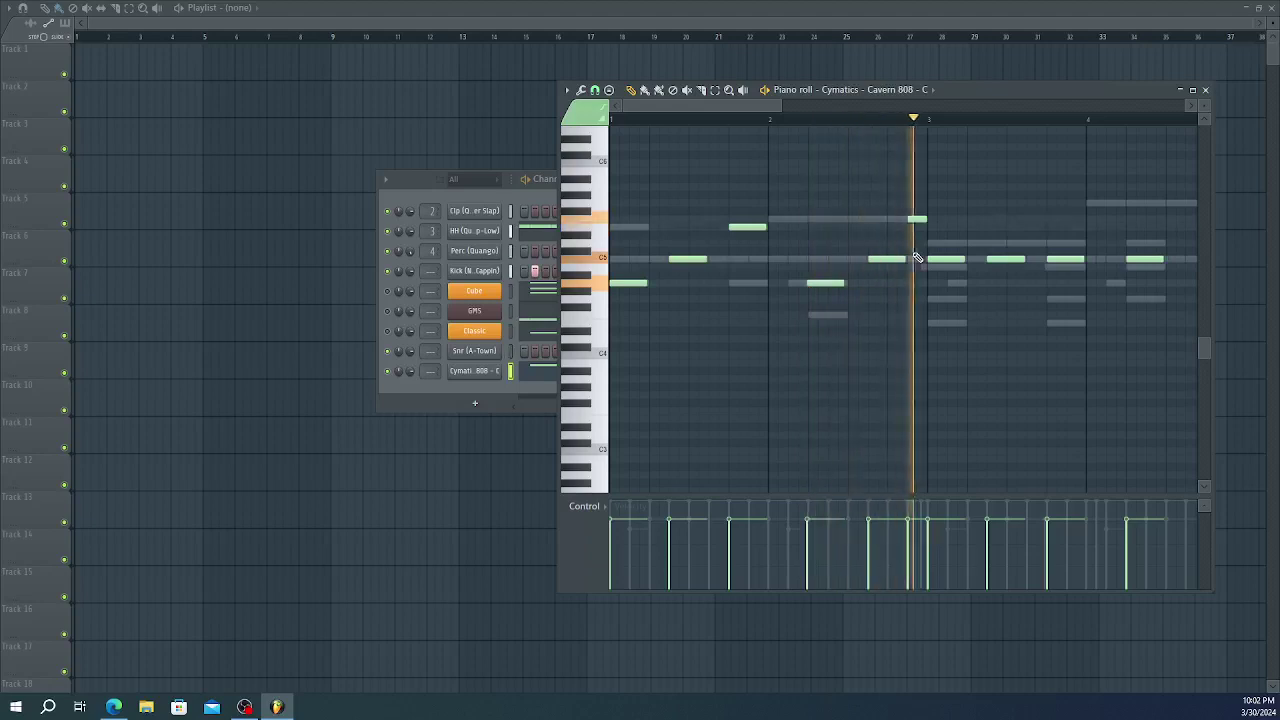
pyautogui.press('space')
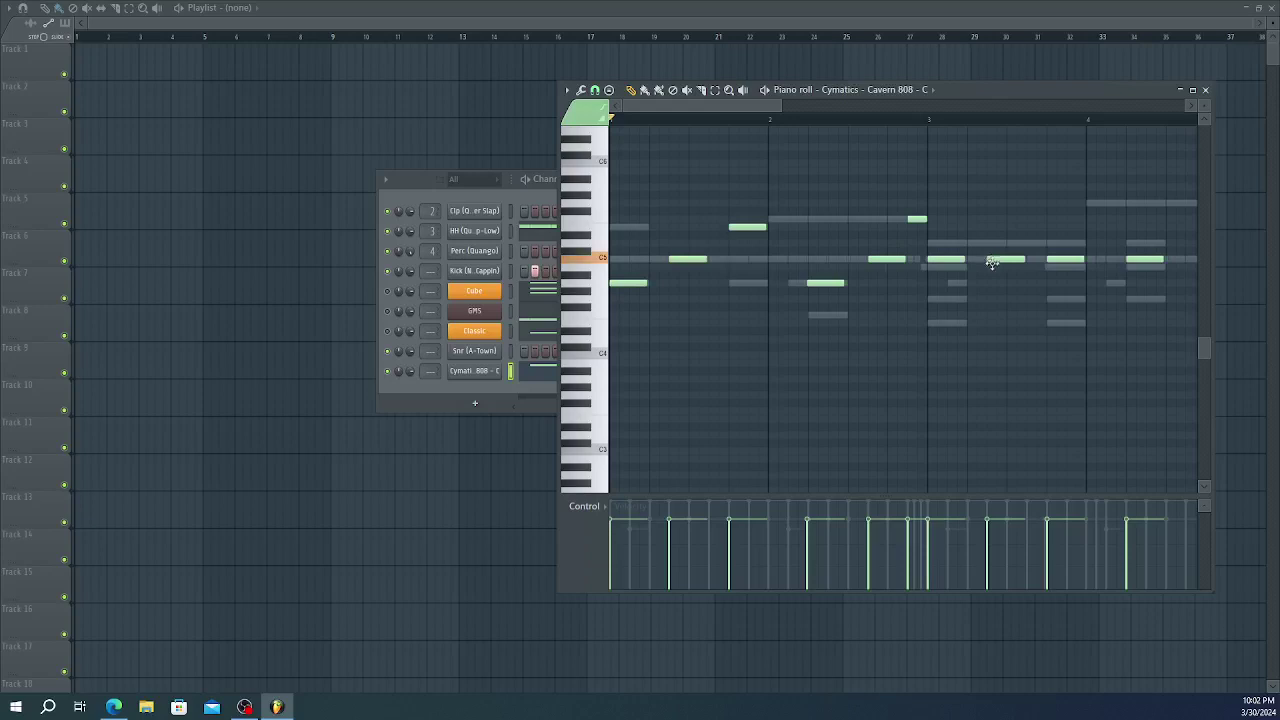
# - Try lowering the second 808 note of bar 3 to A4 and audition it
pyautogui.moveTo(991, 262); pyautogui.dragTo(992, 287)
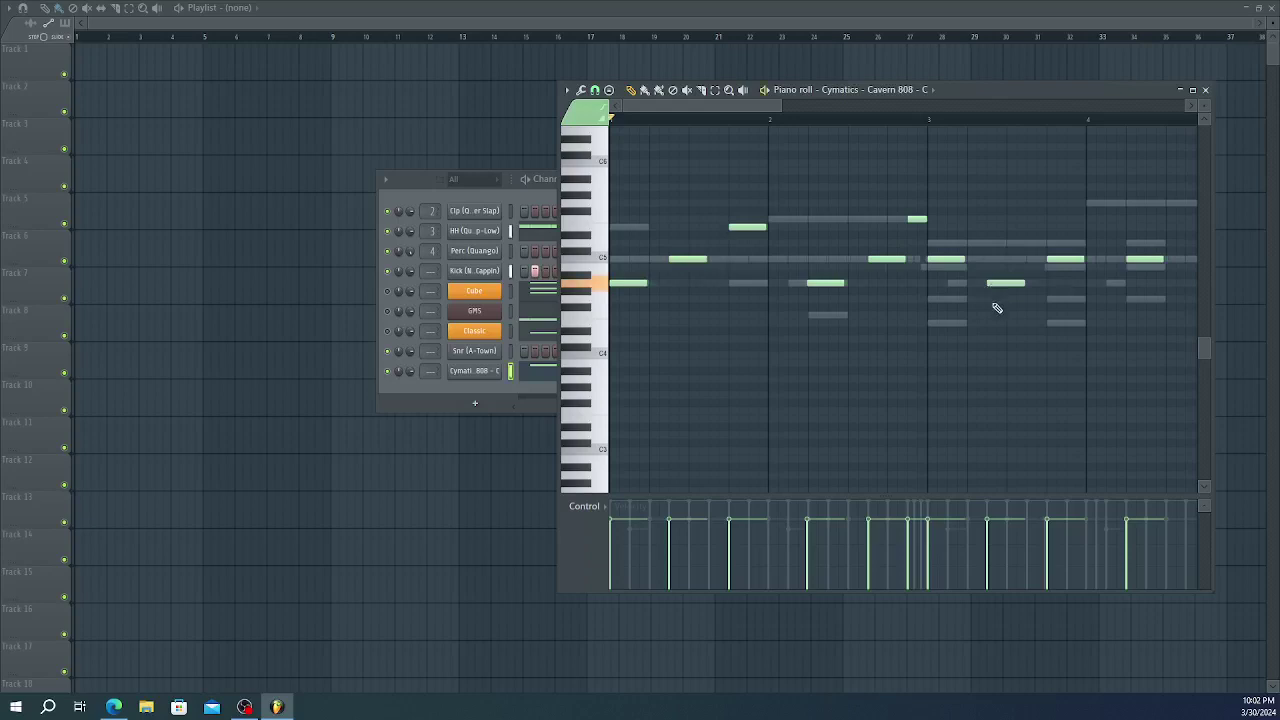
pyautogui.press('space')
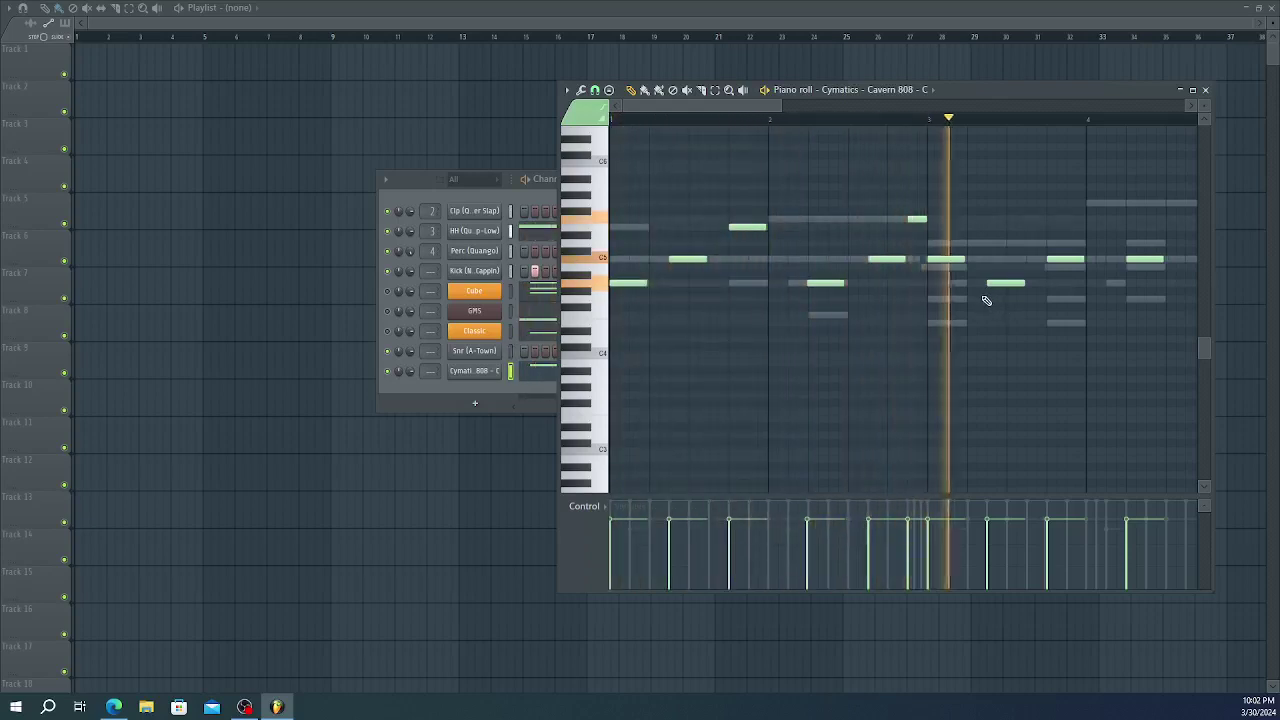
pyautogui.press('space')
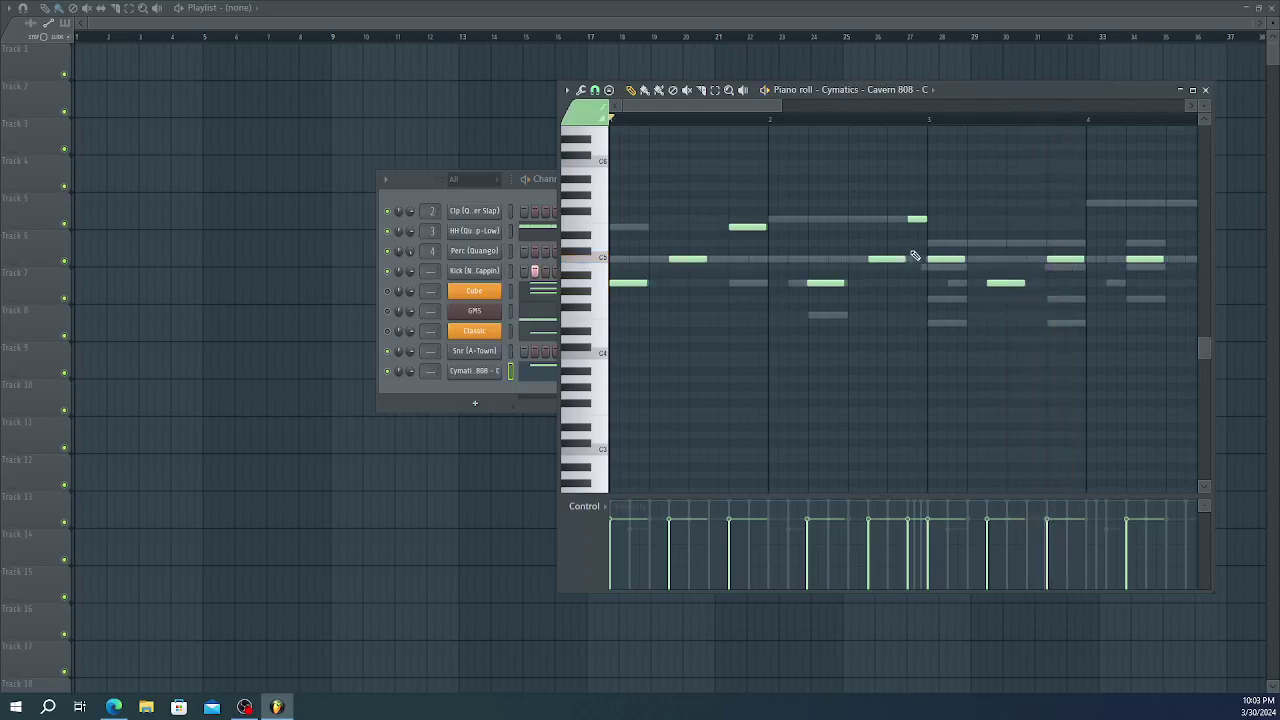
# - Audition the first 808 note of bar 3, try it at B4, and return it to C5
pyautogui.press('space')
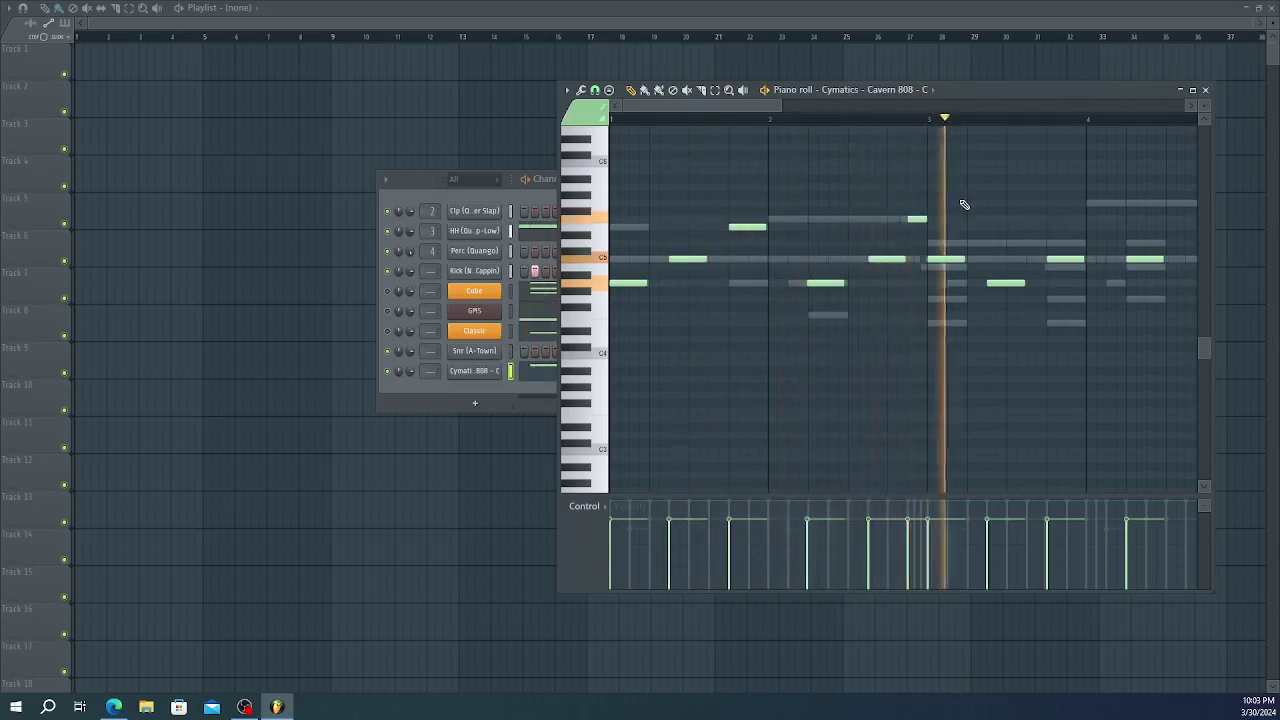
pyautogui.press('space')
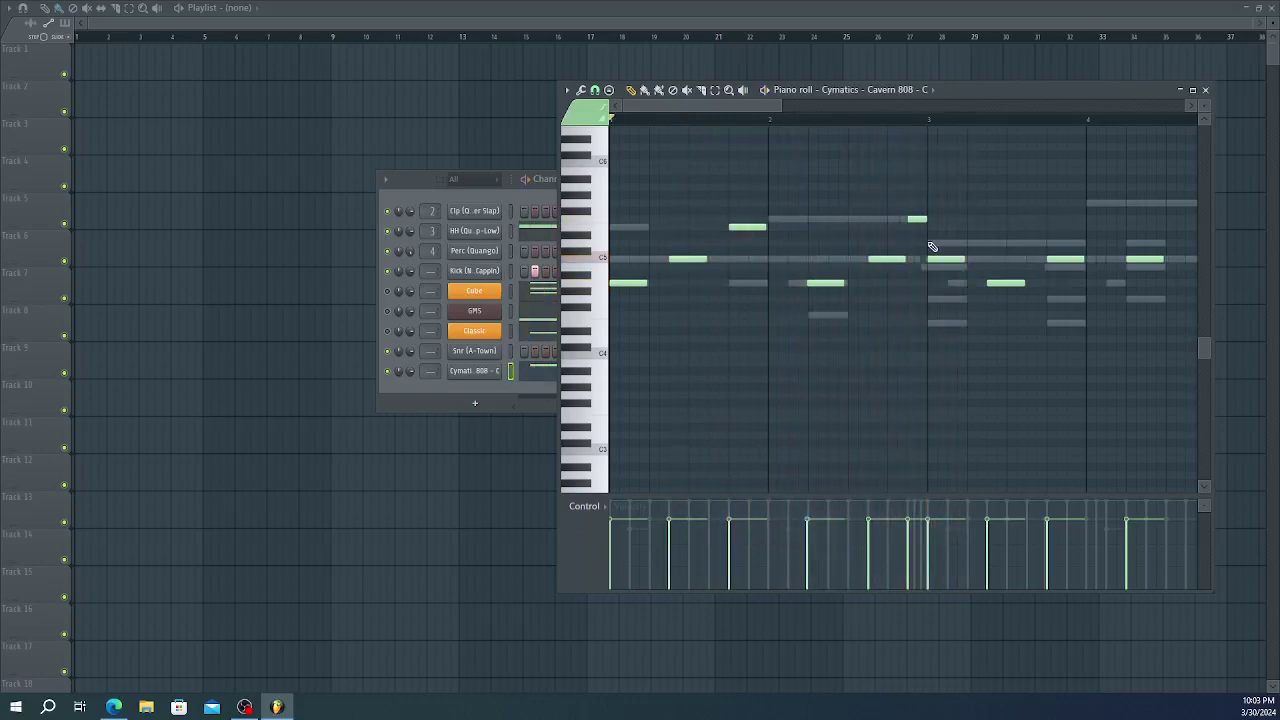
pyautogui.press('space')
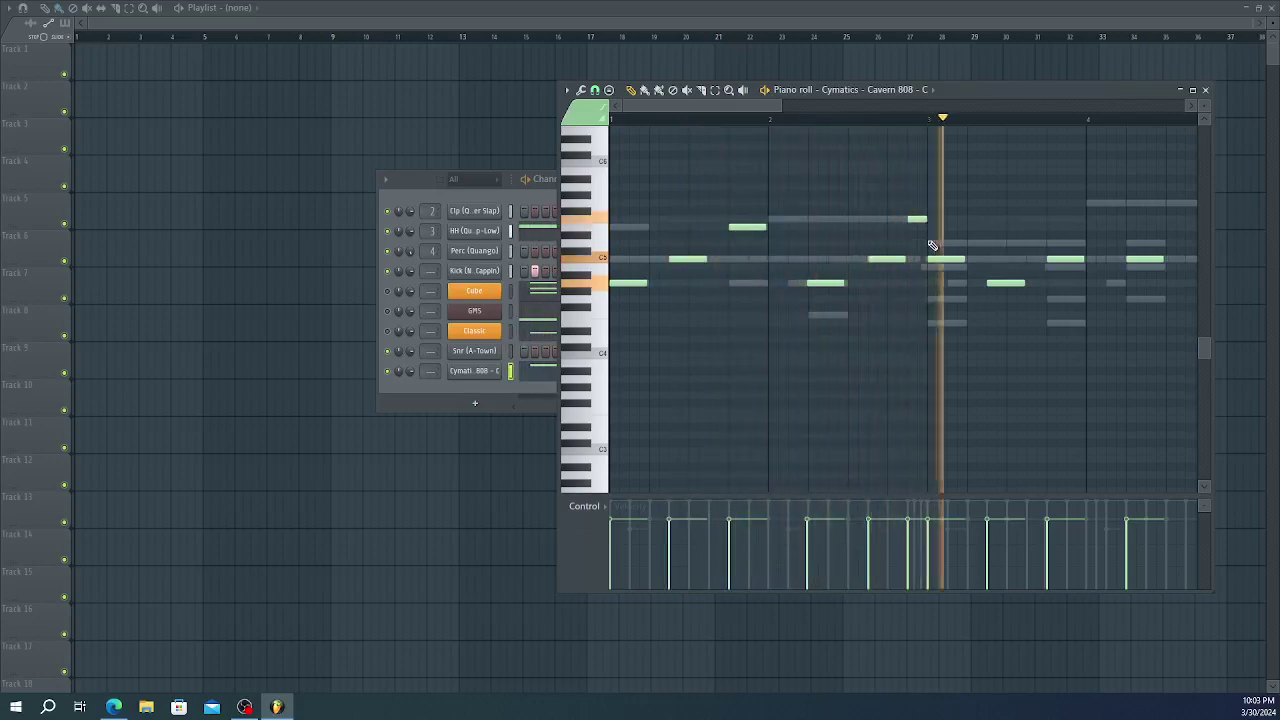
pyautogui.press('space')
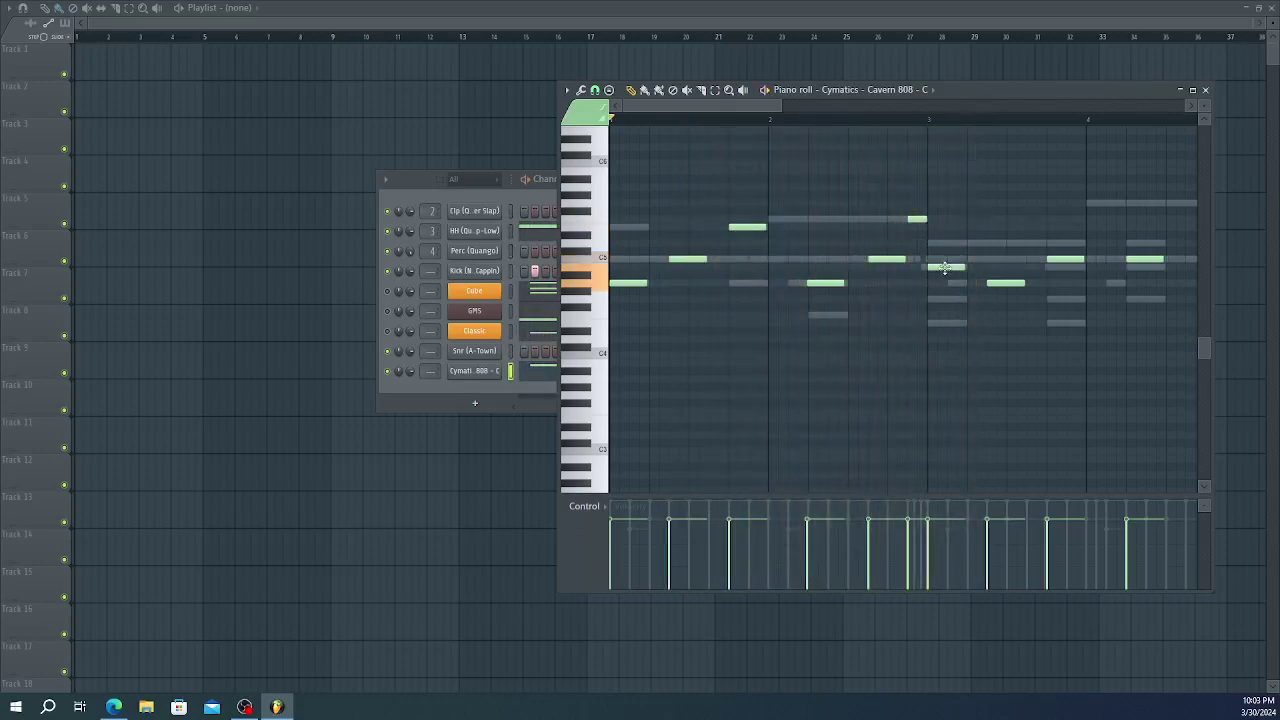
pyautogui.press('space')
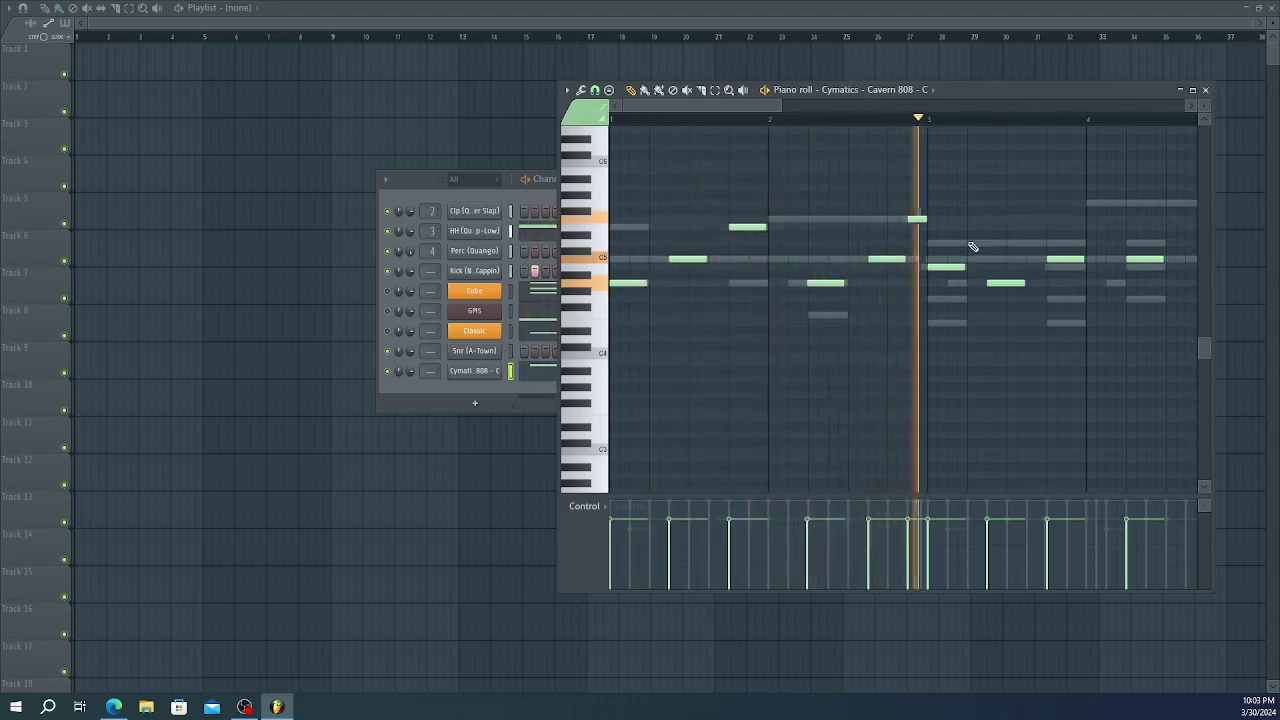
pyautogui.press('space')
pyautogui.moveTo(942, 268); pyautogui.dragTo(940, 258)
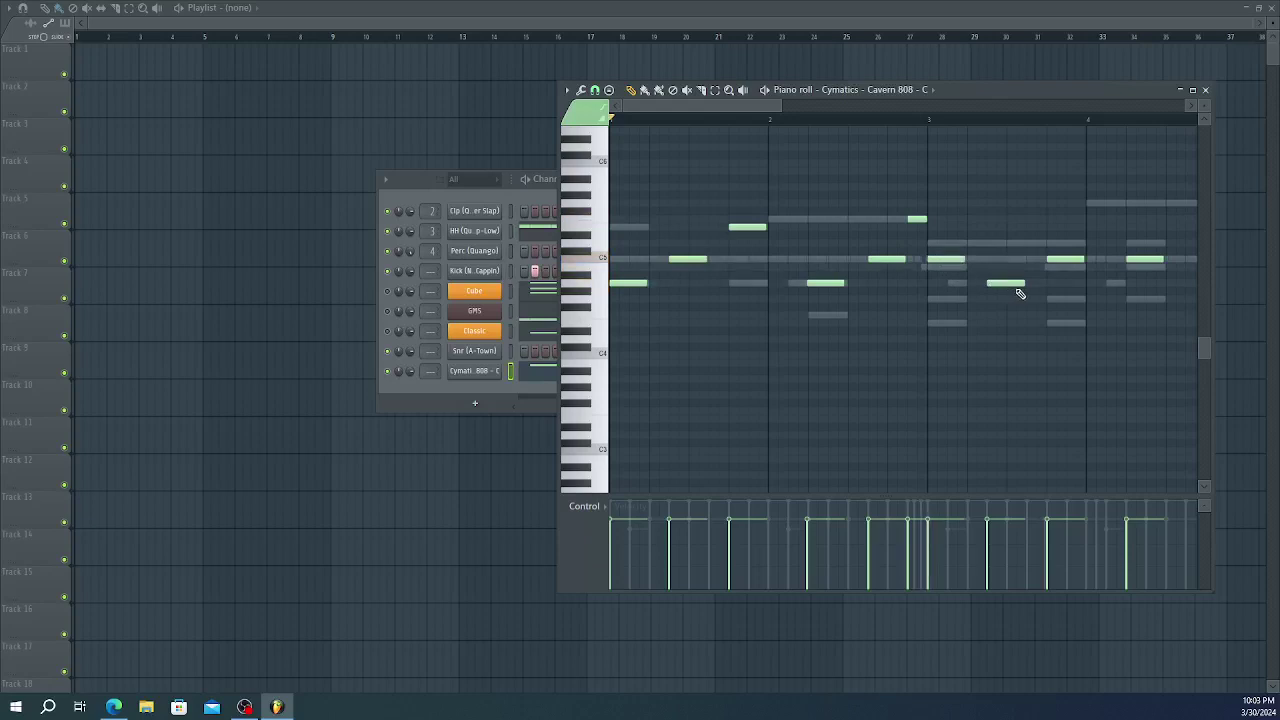
# - Try the first 808 note of bar 3 at G4, settle it on A4, and audition the line
pyautogui.scroll(4, 977, 282)
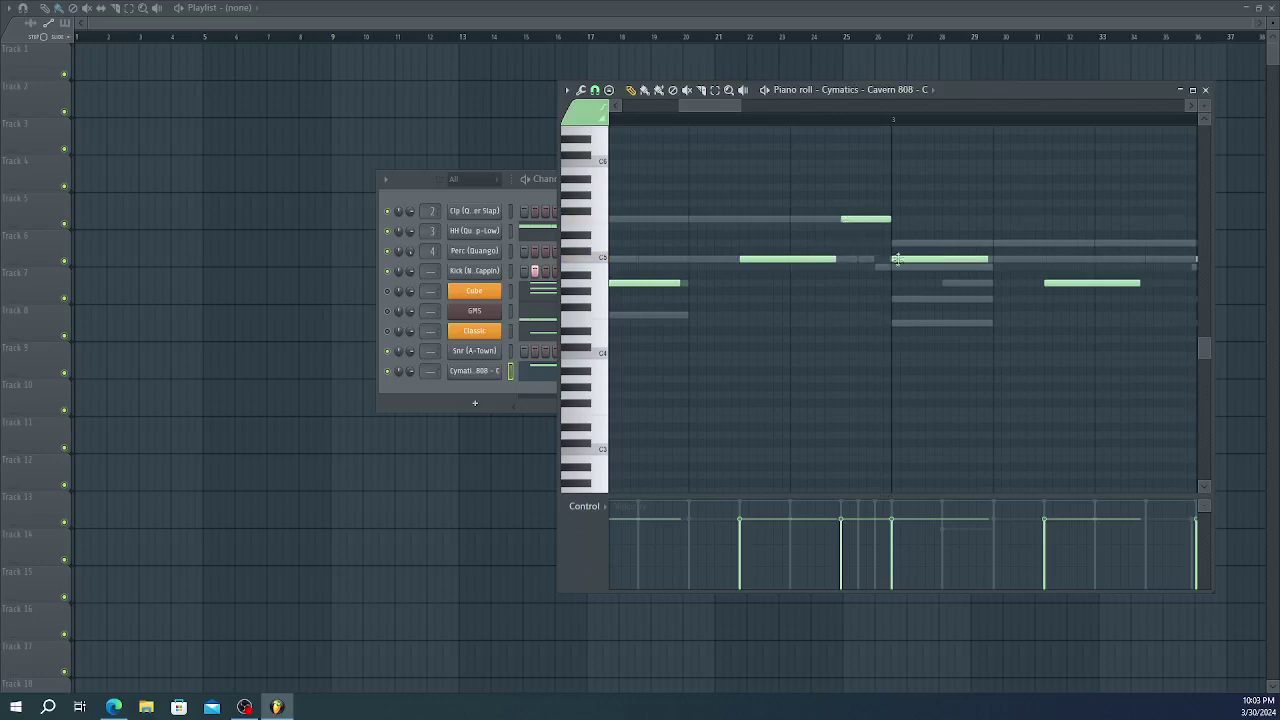
pyautogui.moveTo(903, 261); pyautogui.dragTo(905, 301)
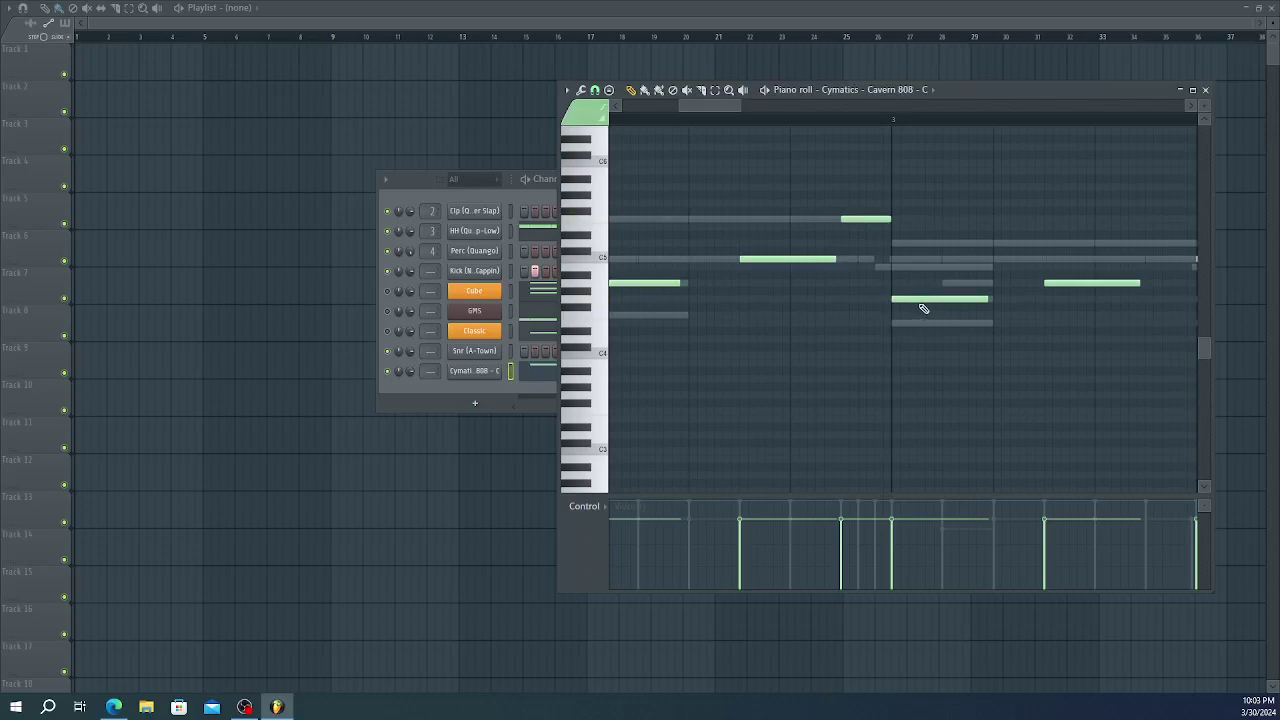
pyautogui.scroll(-4, 922, 308)
pyautogui.press('space')
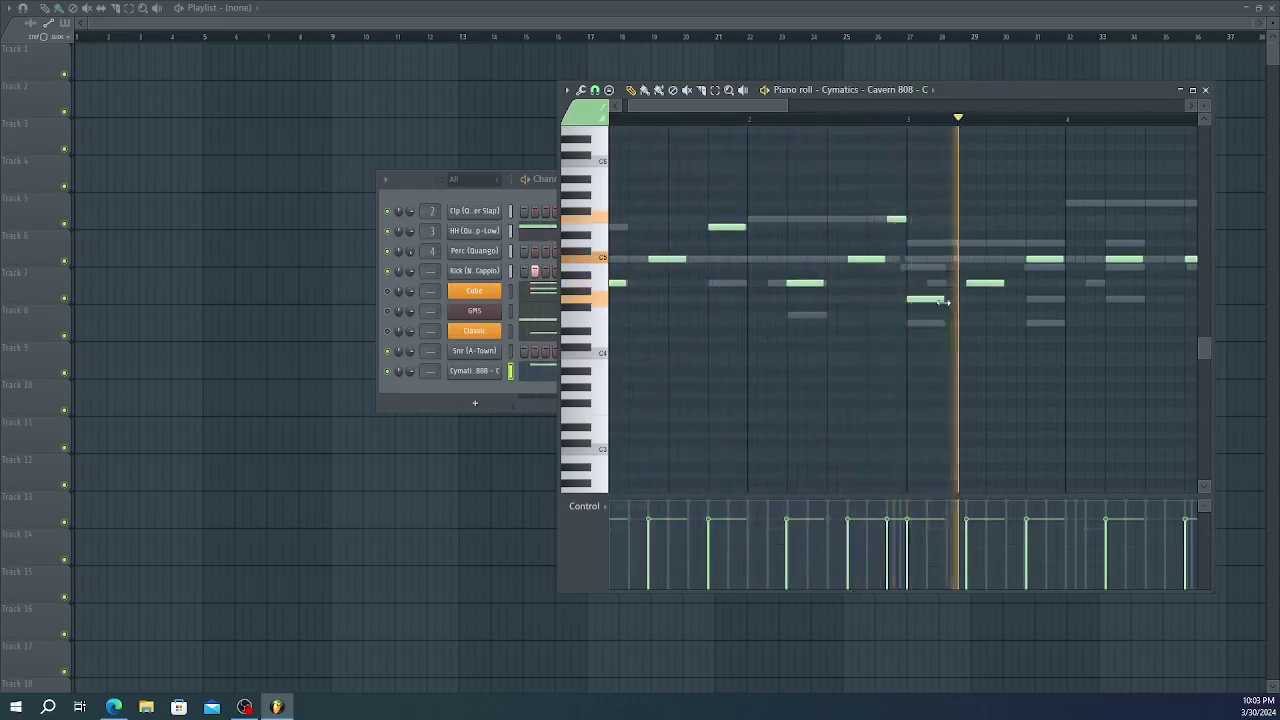
pyautogui.press('space')
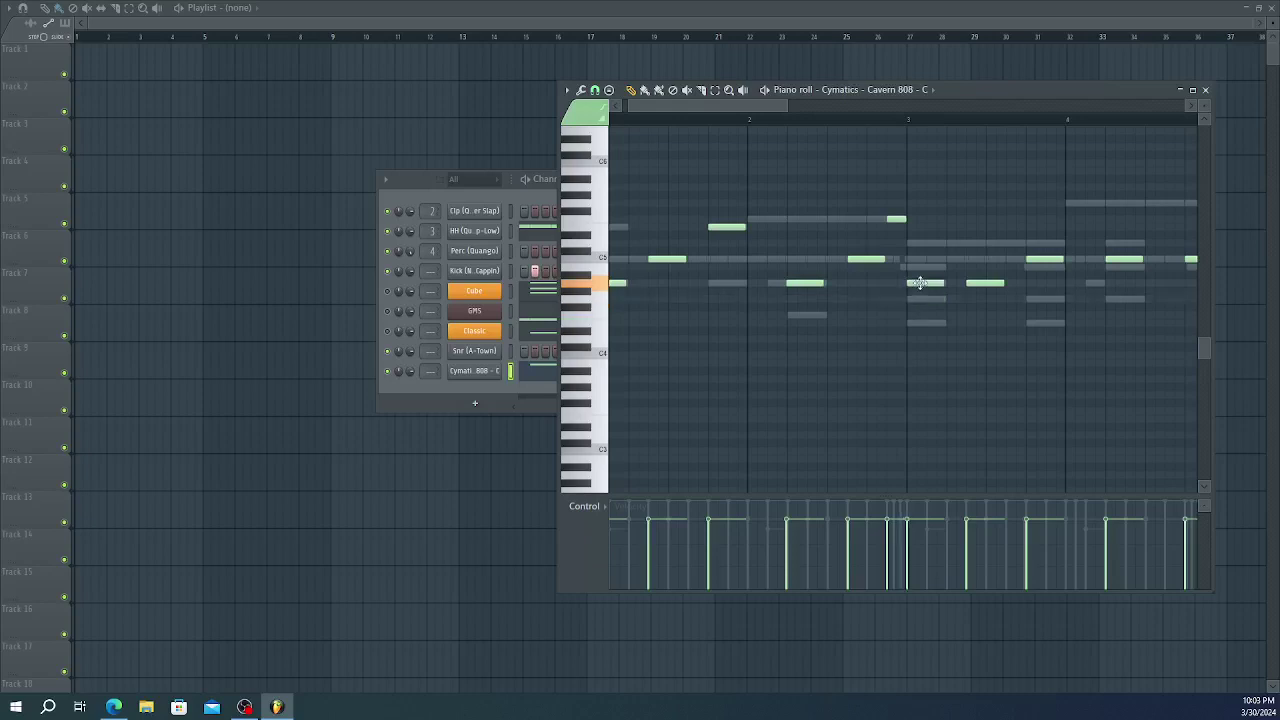
pyautogui.press('space')
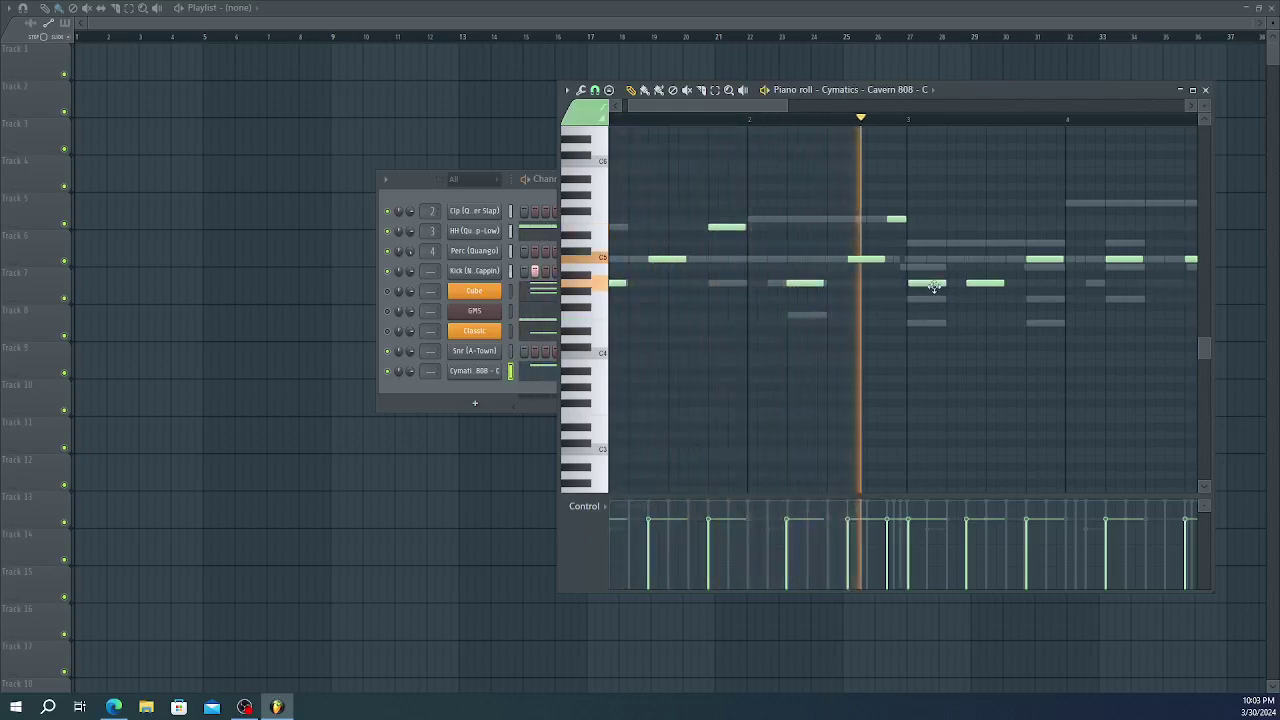
pyautogui.press('space')
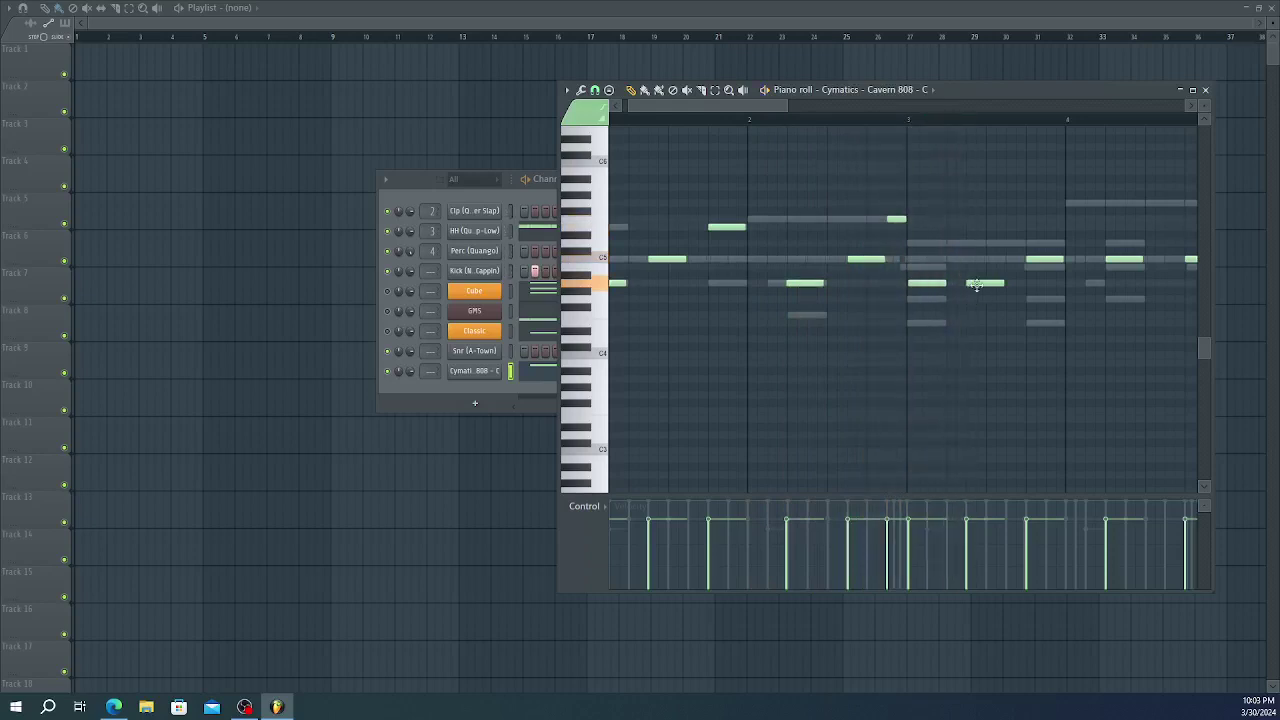
# - Raise the second 808 note of bar 3 to C5 and the third to D5, auditioning the pattern
pyautogui.moveTo(976, 283); pyautogui.dragTo(977, 267)
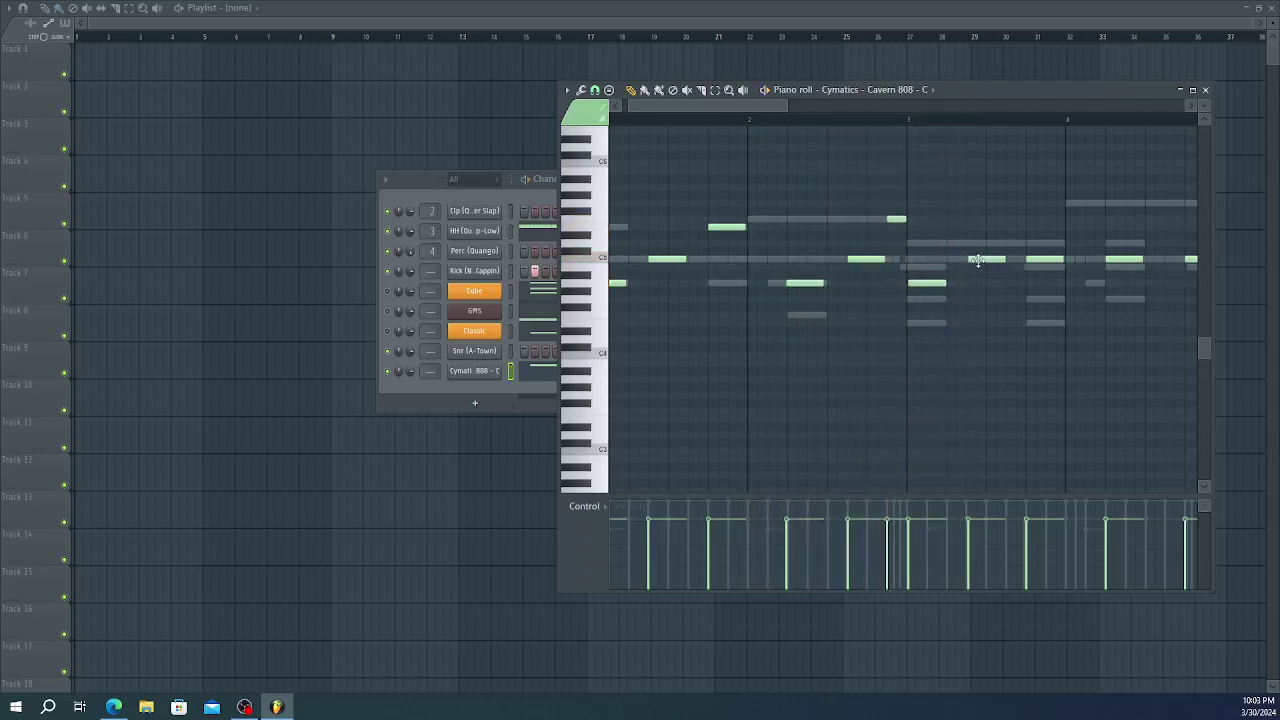
pyautogui.press('space')
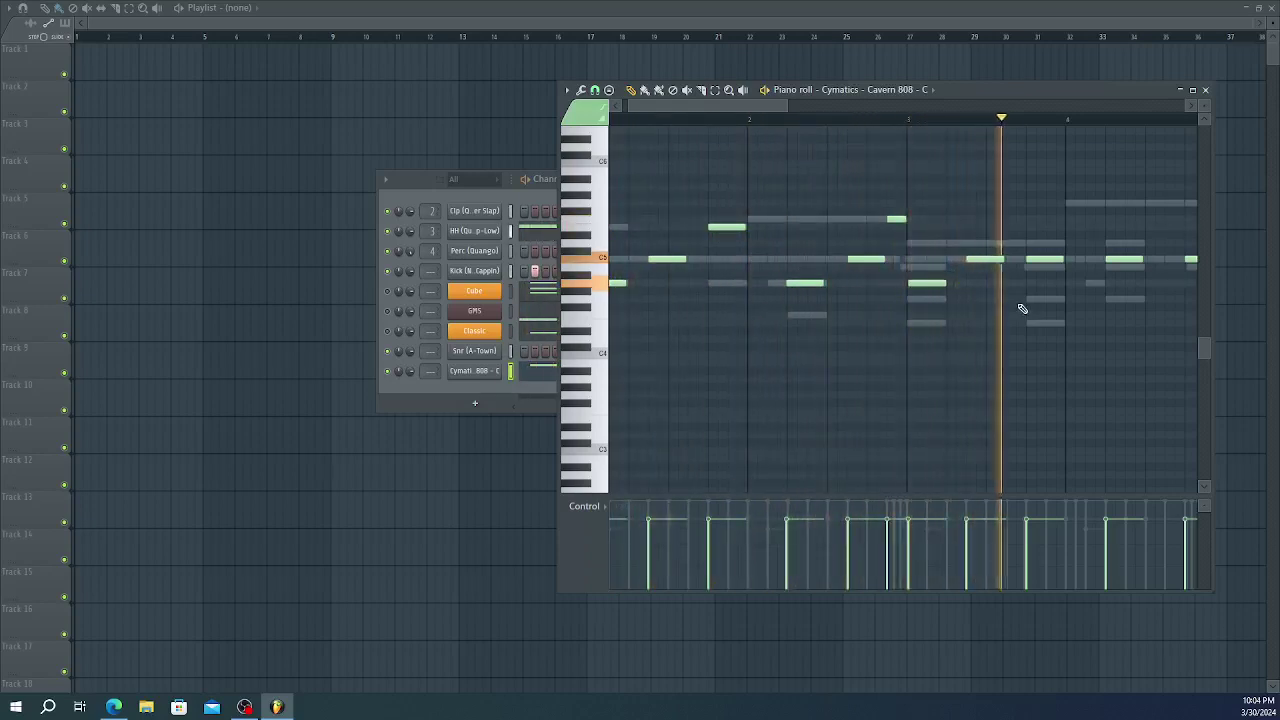
pyautogui.press('space')
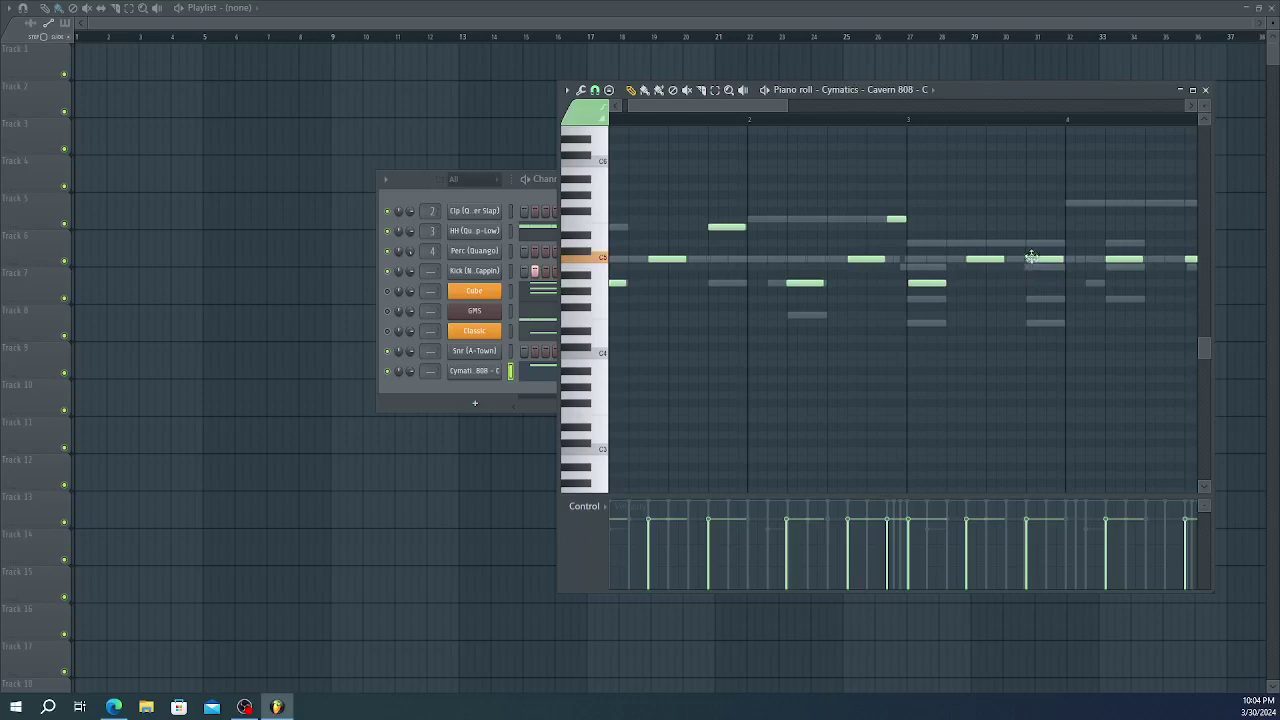
pyautogui.press('space')
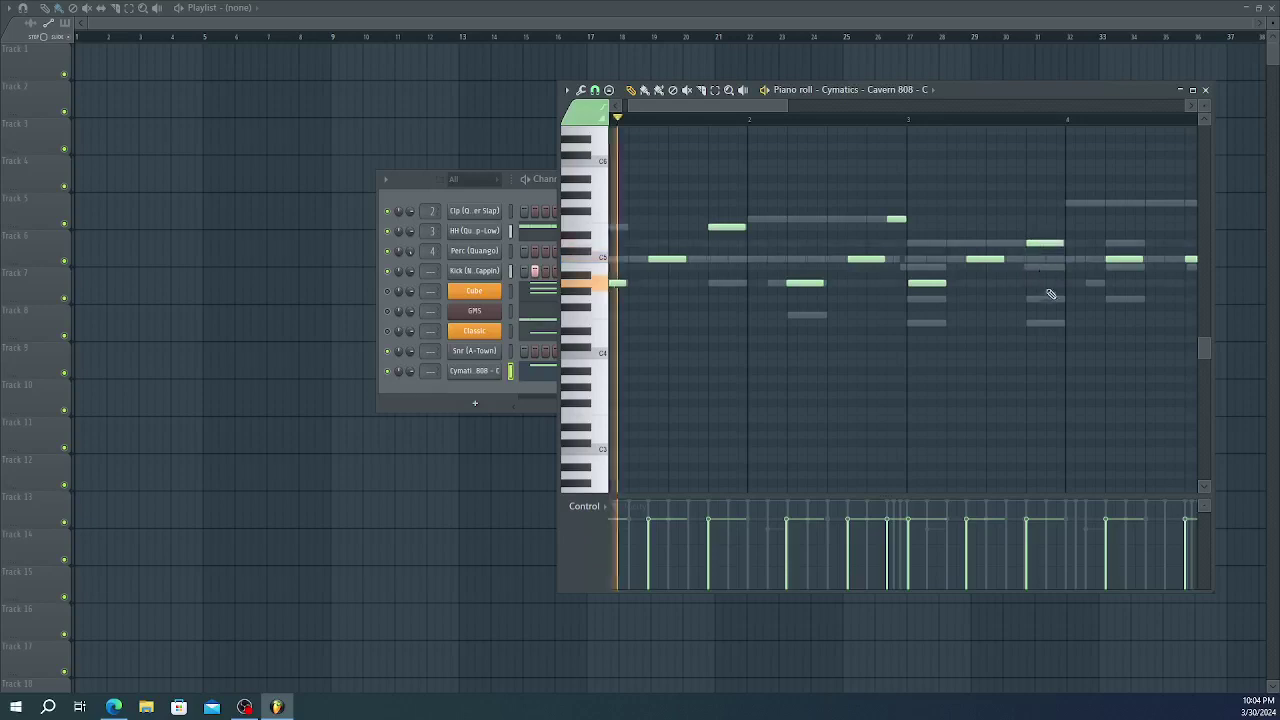
pyautogui.scroll(-3, 1044, 285)
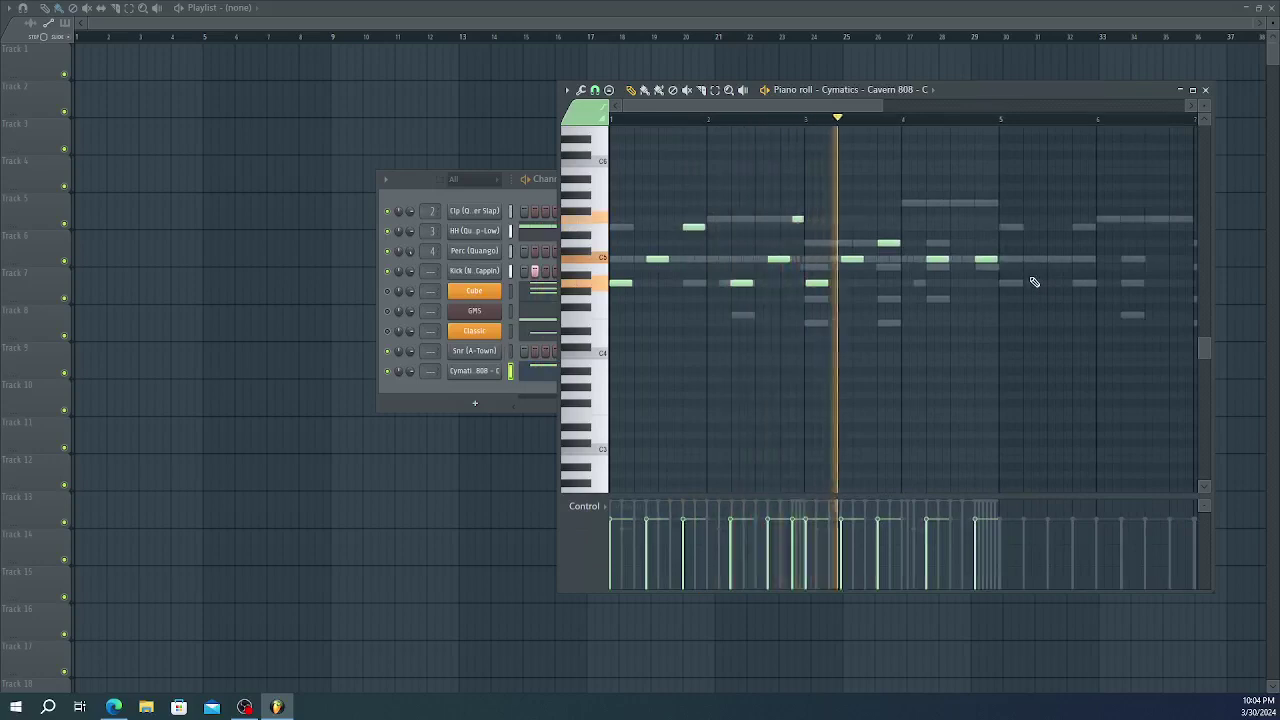
# - Try the third 808 note of bar 3 at D#5, return it to D5, and audition the line
pyautogui.press('space')
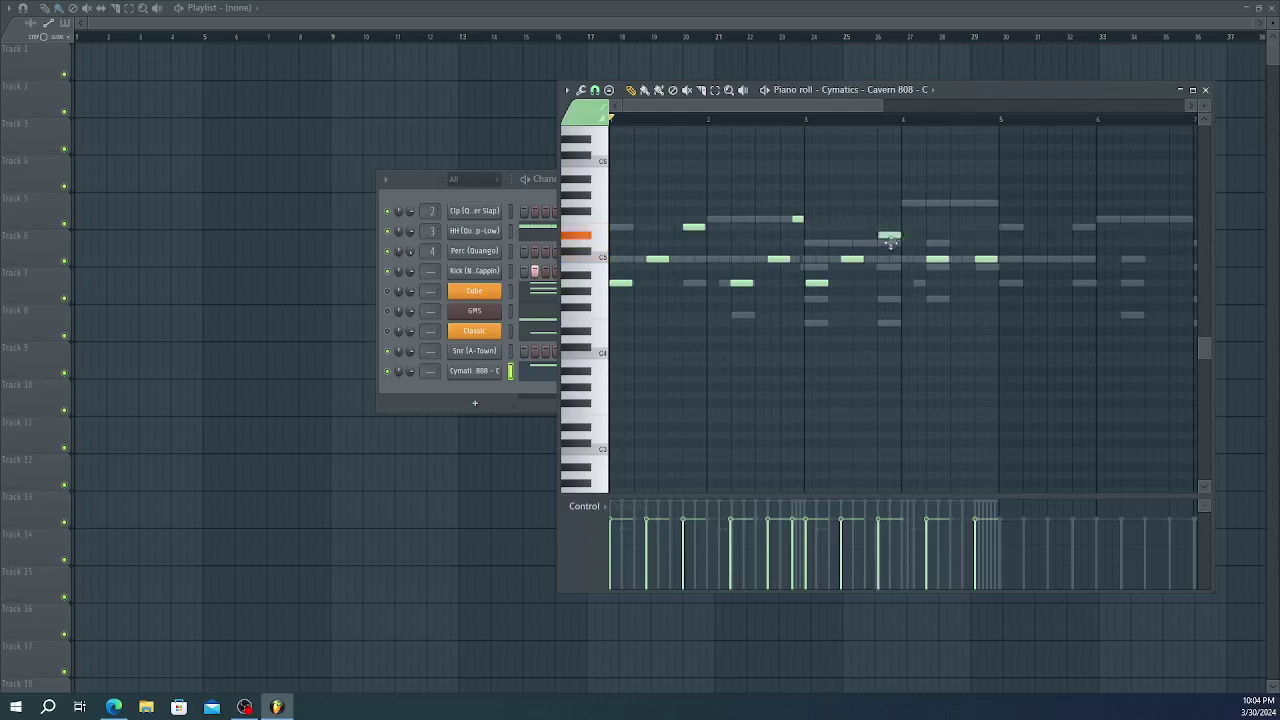
pyautogui.press('space')
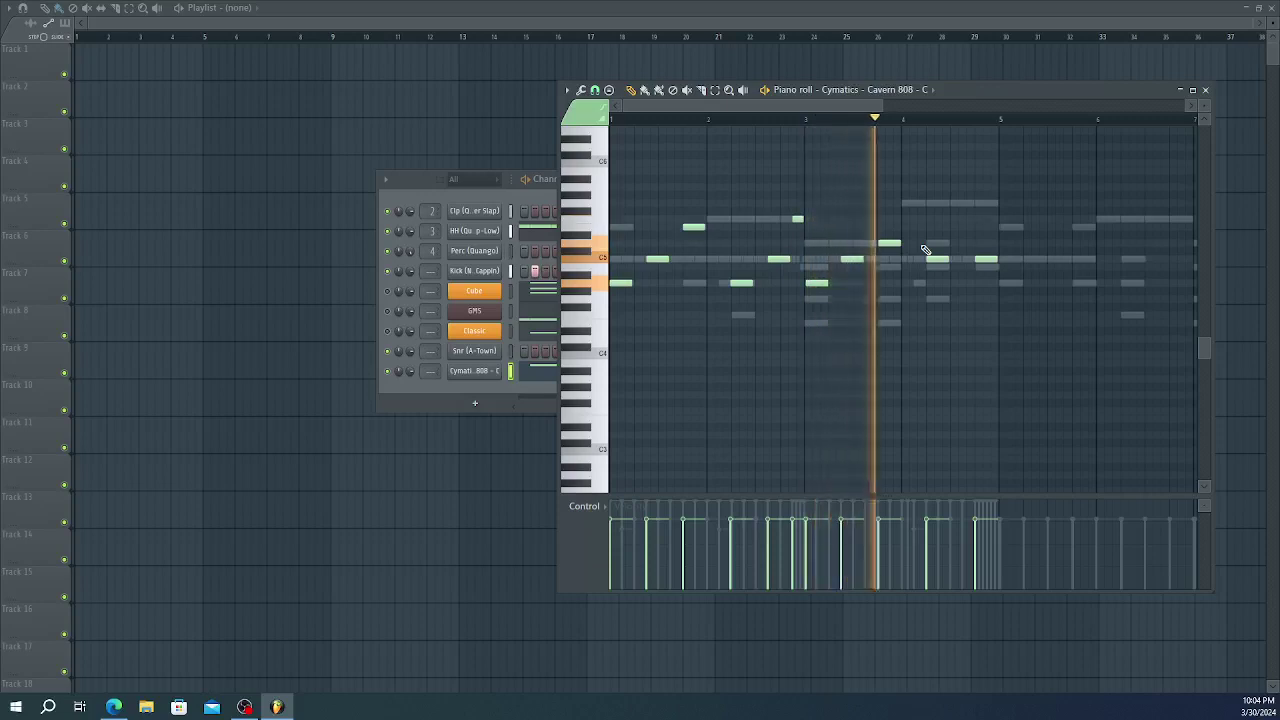
pyautogui.press('space')
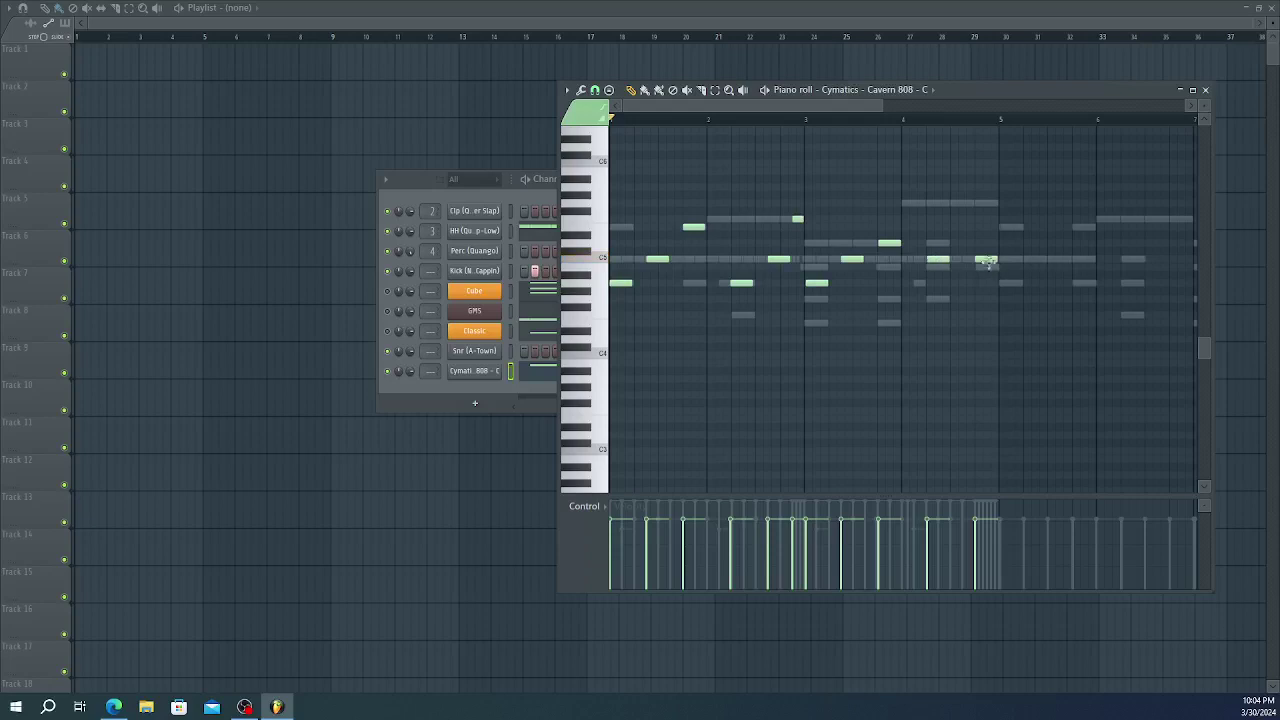
# - Lower the last 808 note of bar 4 to B4 and audition the full pattern
pyautogui.press('space')
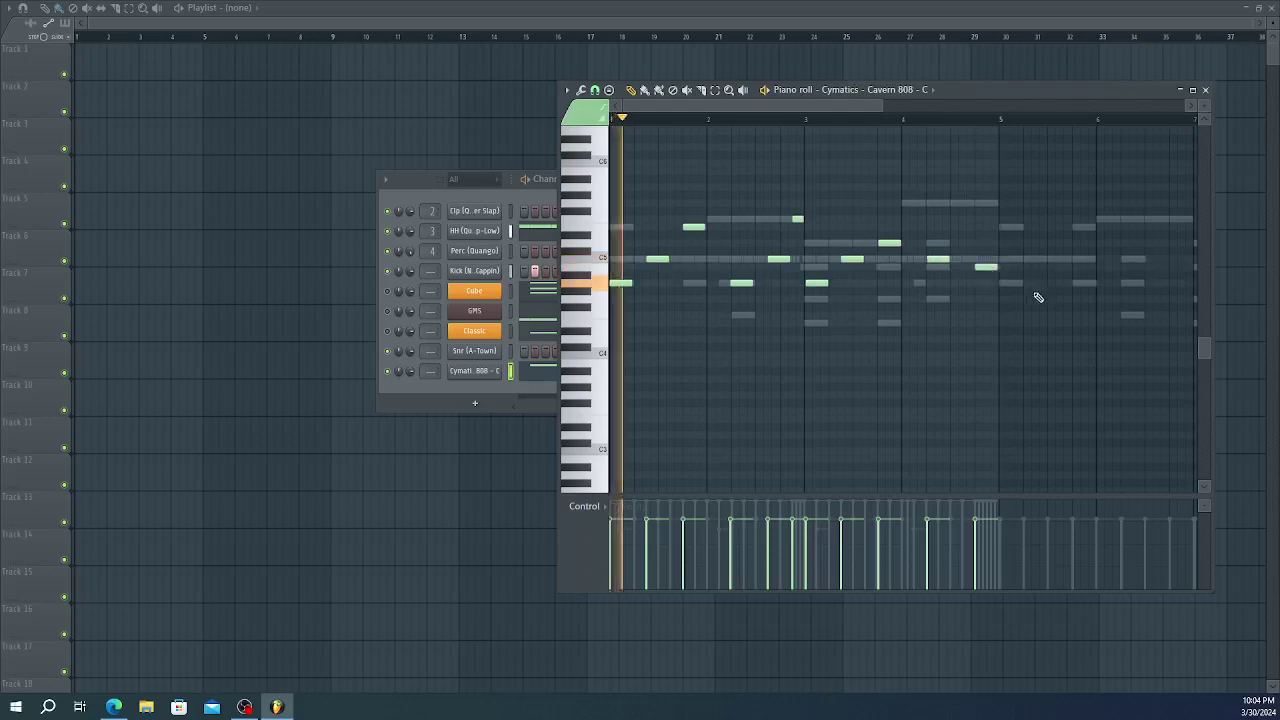
pyautogui.keyDown('ctrl'); pyautogui.scroll(-3, 1034, 300); pyautogui.keyUp('ctrl')
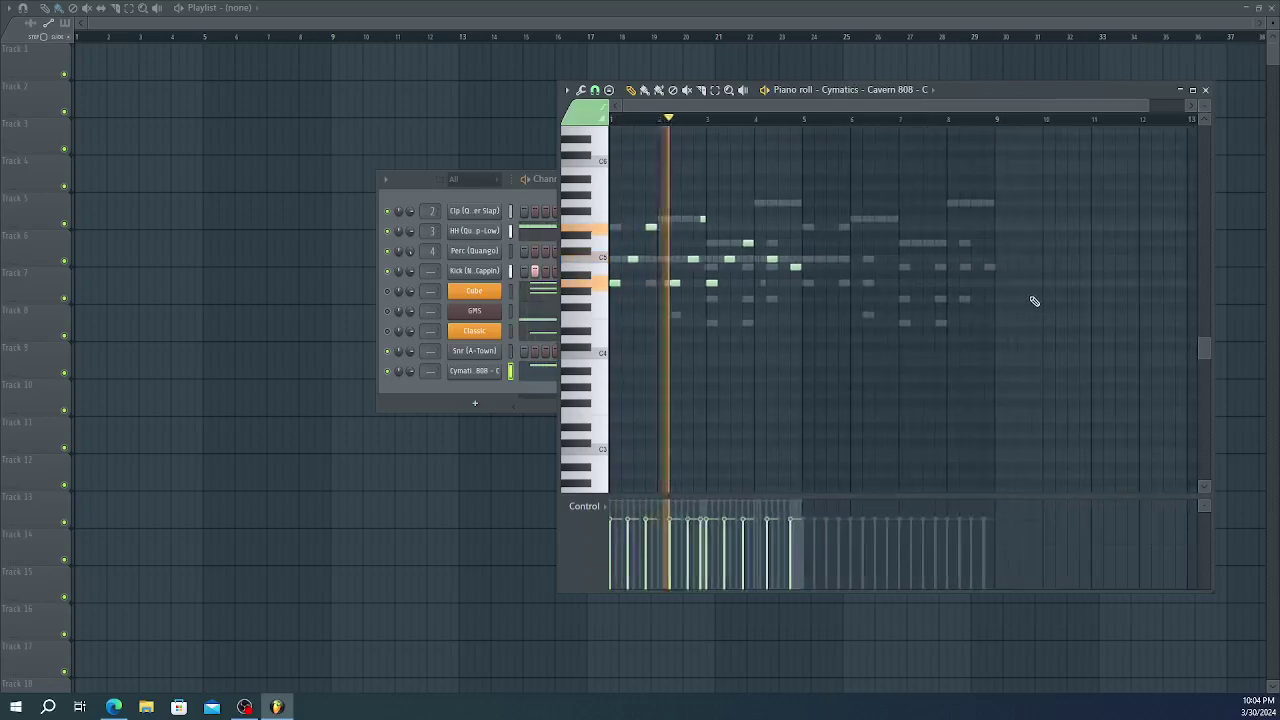
pyautogui.keyDown('ctrl'); pyautogui.scroll(-1, 1034, 300); pyautogui.keyUp('ctrl')
pyautogui.keyDown('ctrl'); pyautogui.scroll(-1, 1034, 296); pyautogui.keyUp('ctrl')
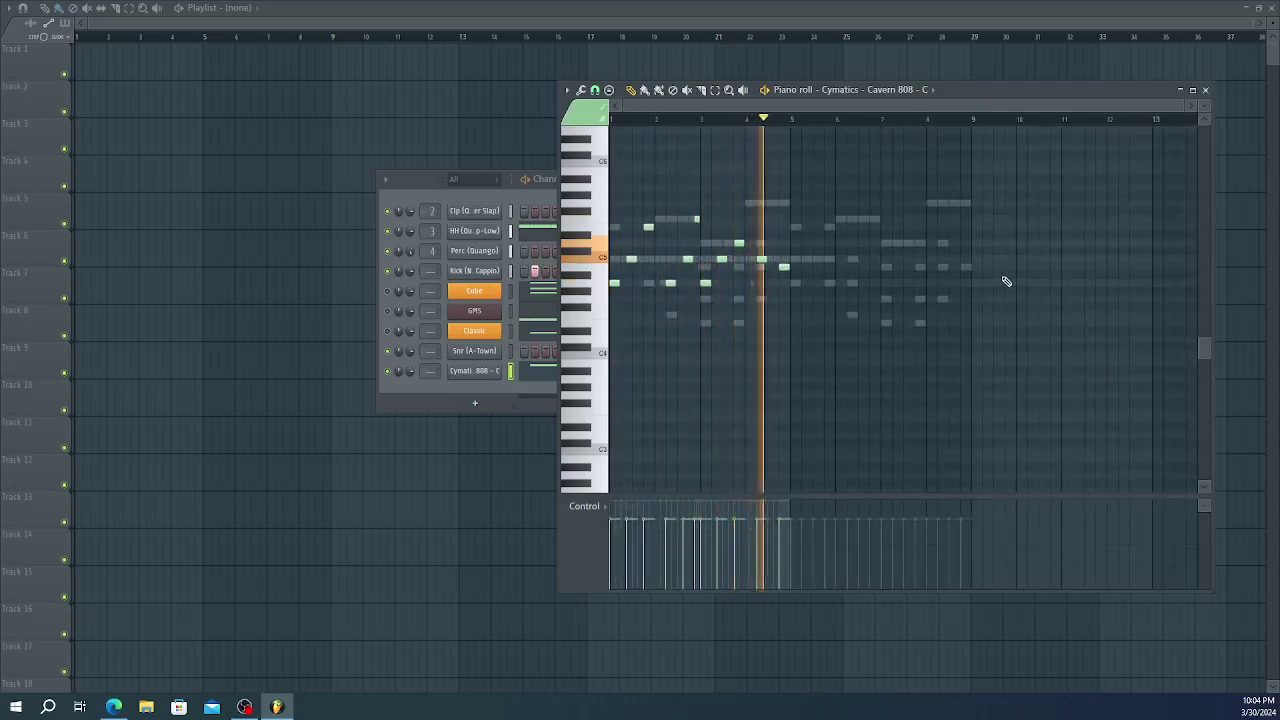
pyautogui.press('space')
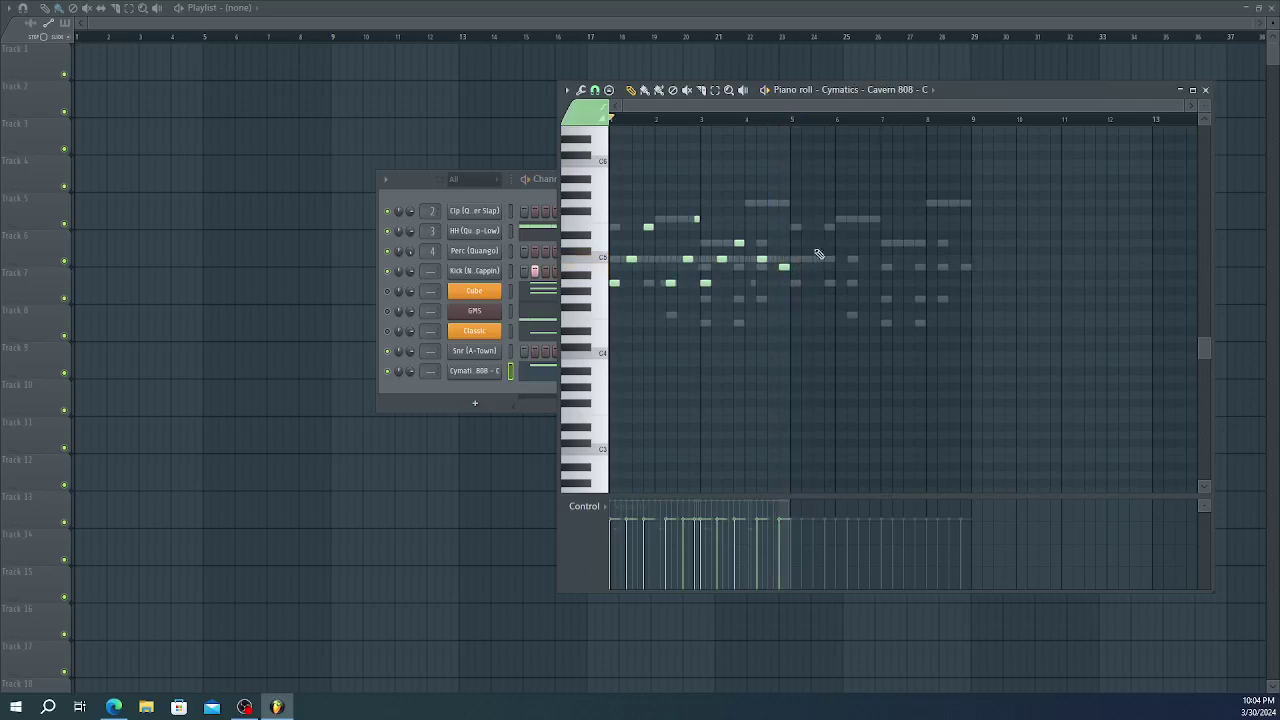
# - Raise all the 808 notes two octaves and audition them, briefly trying the Classic channel unmuted
pyautogui.moveTo(806, 198); pyautogui.dragTo(610, 330)
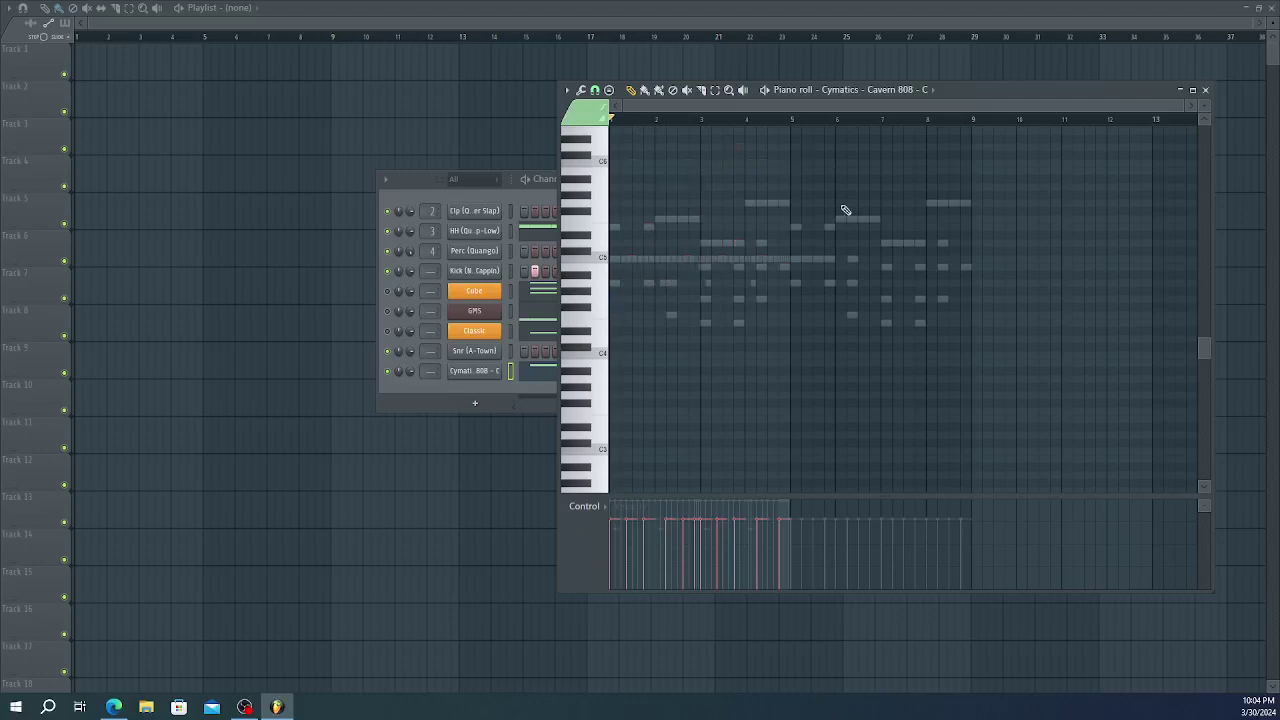
pyautogui.press('space')
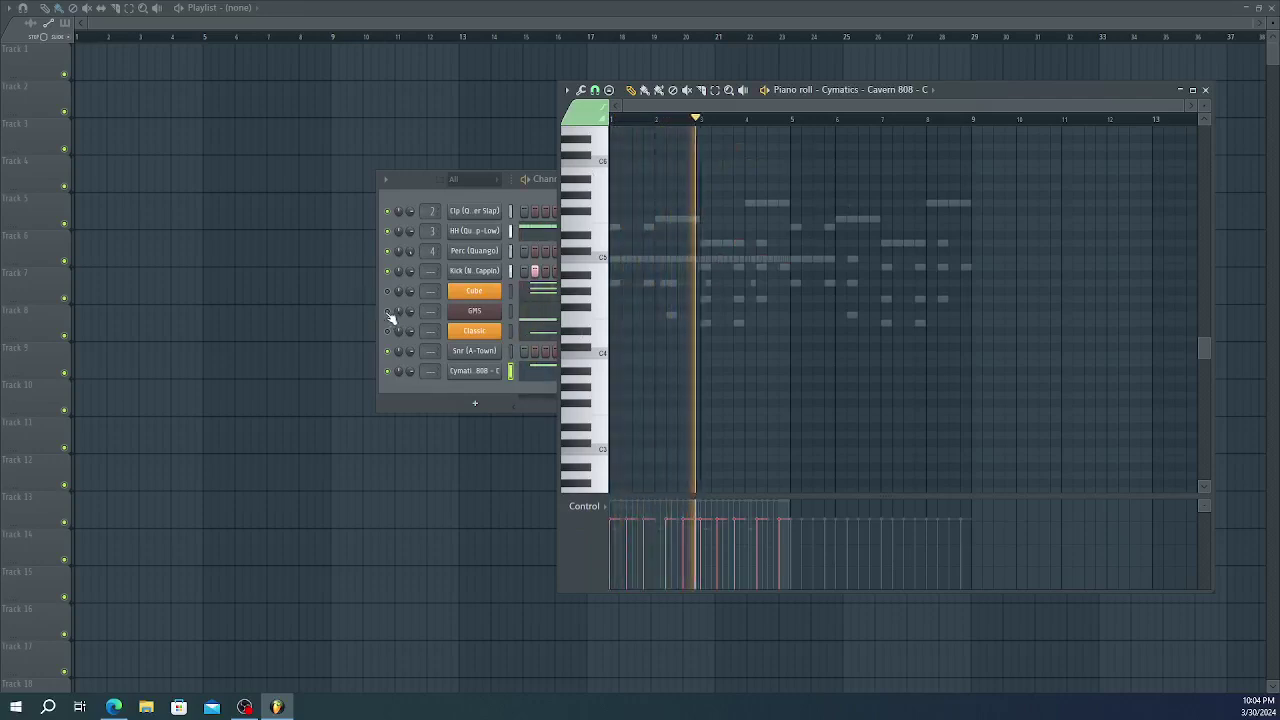
pyautogui.click(393, 333)
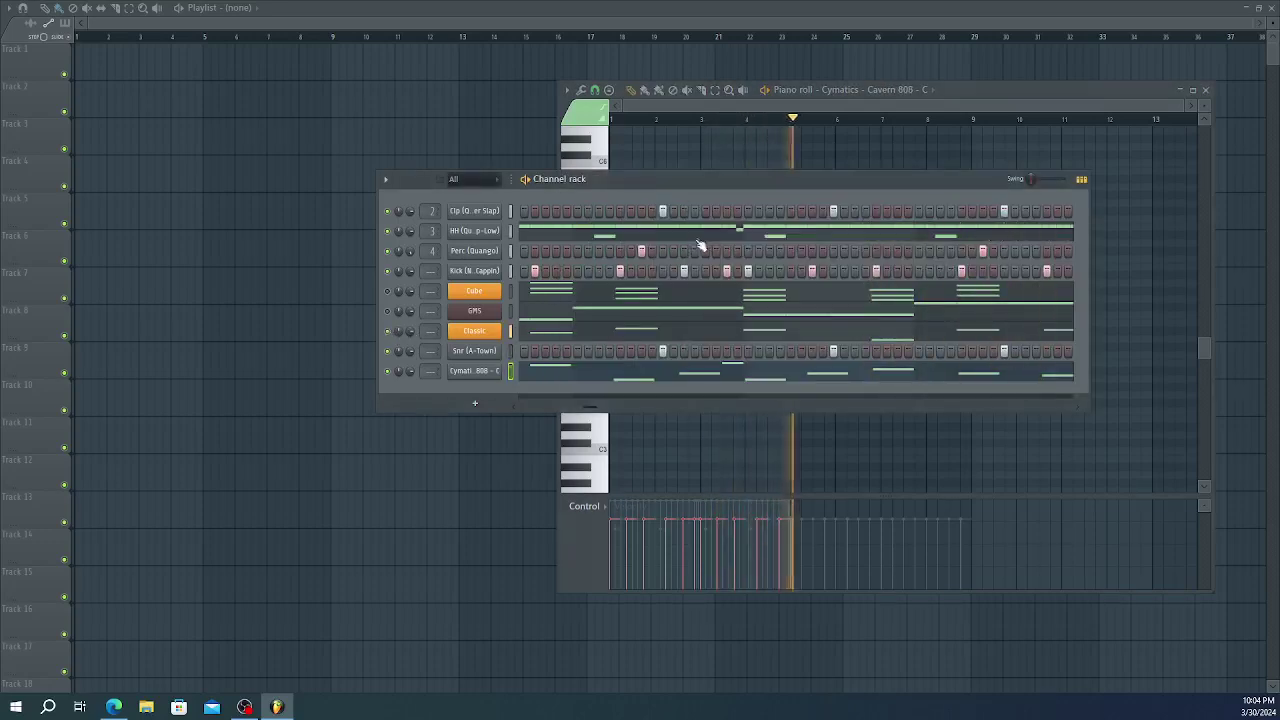
pyautogui.press('space')
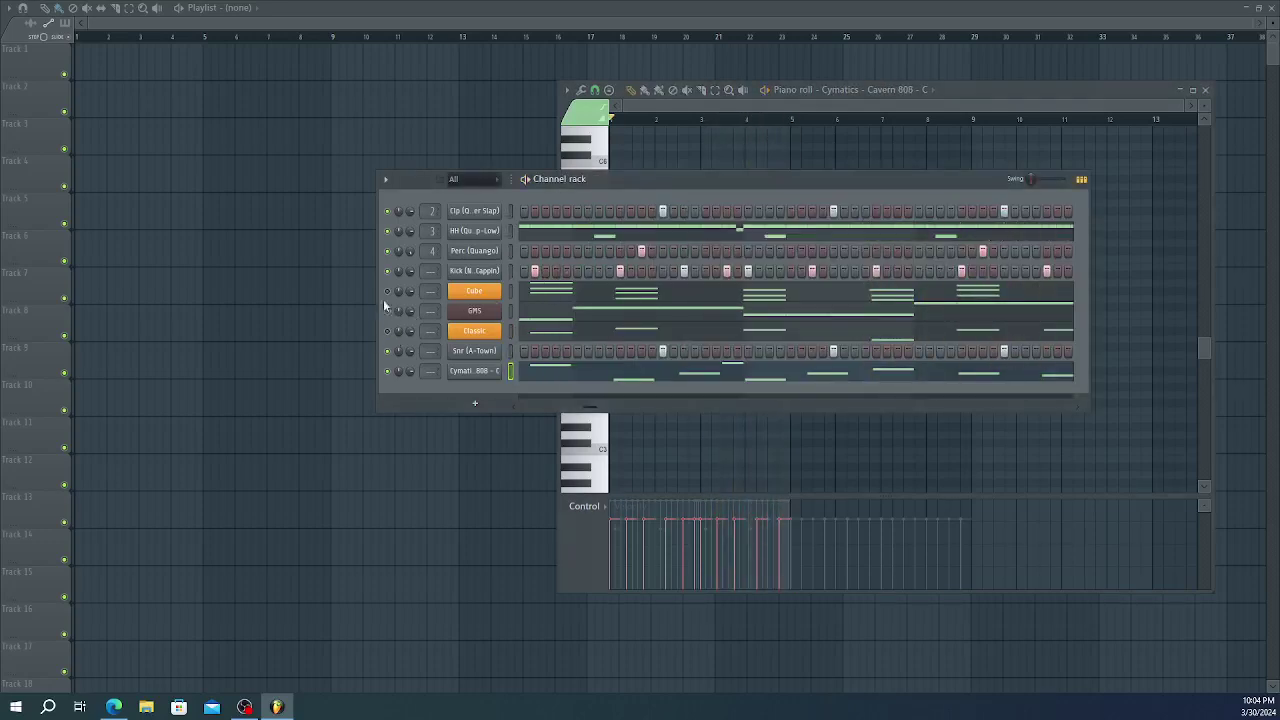
# - Unmute the Cube channel and audition the raised 808 line against it from the start of the pattern
pyautogui.press('space')
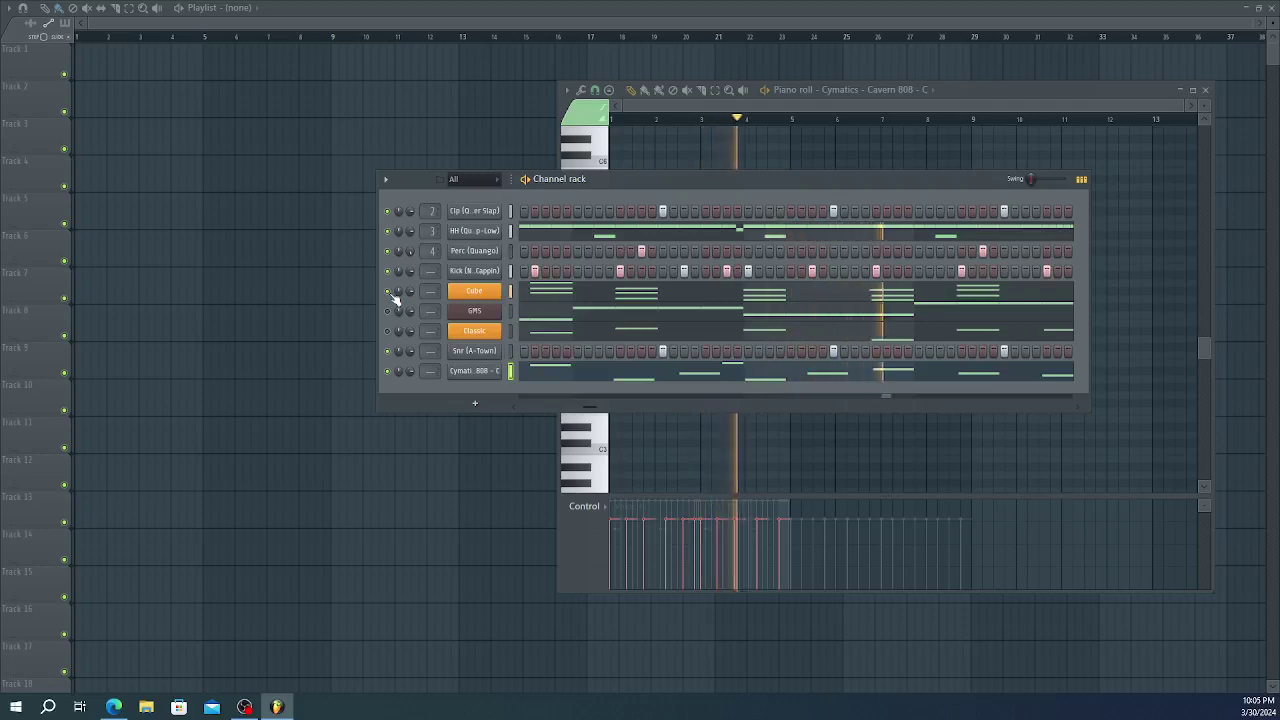
pyautogui.press('space')
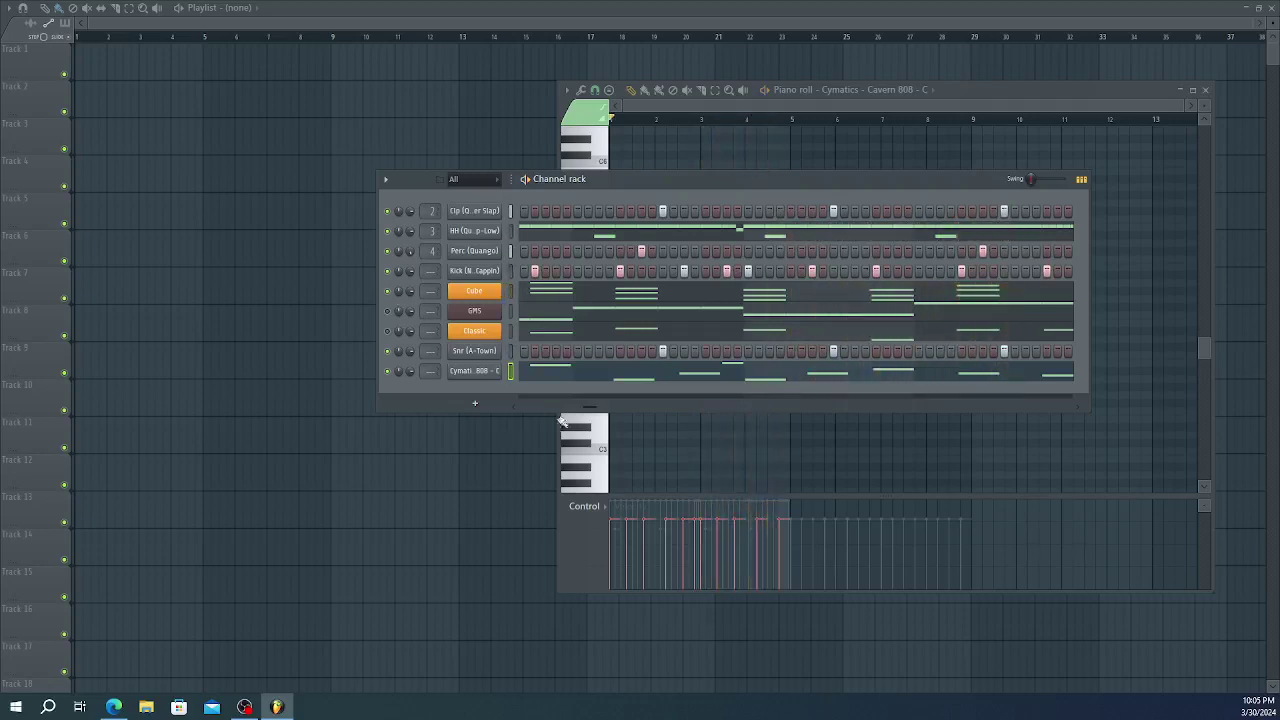
pyautogui.moveTo(585, 408); pyautogui.dragTo(715, 410)
pyautogui.press('space')
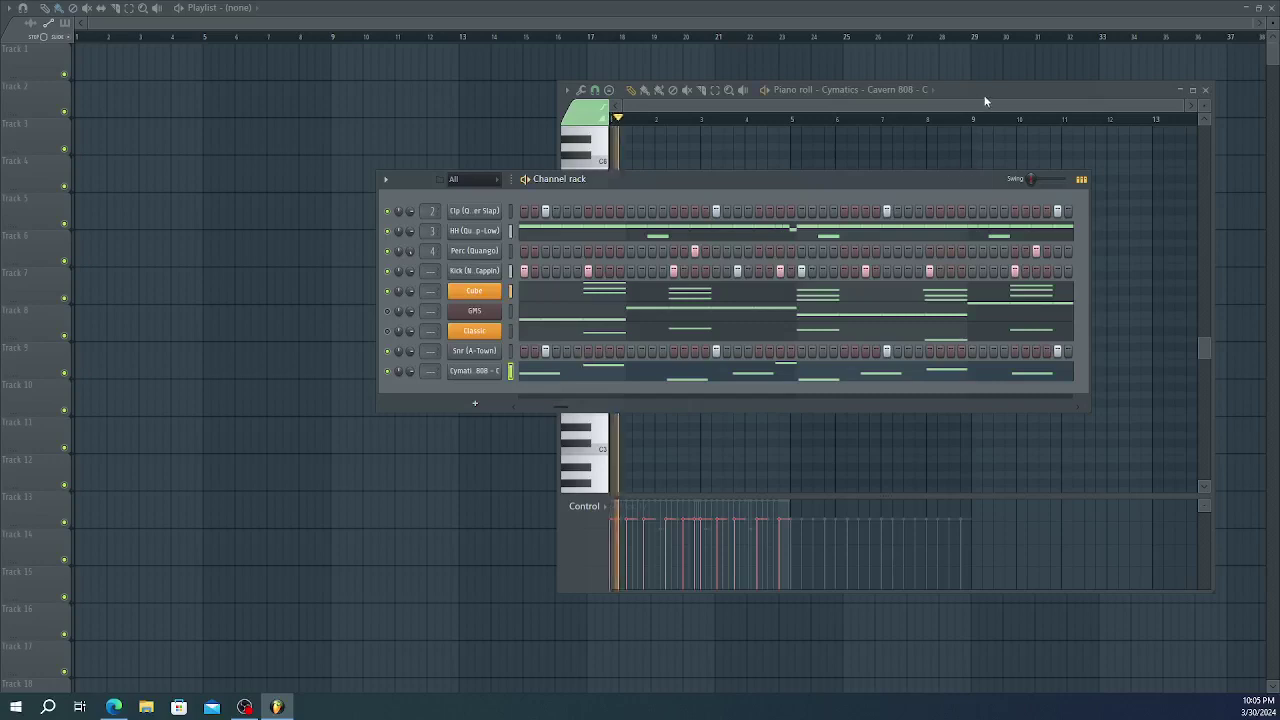
pyautogui.click(985, 102)
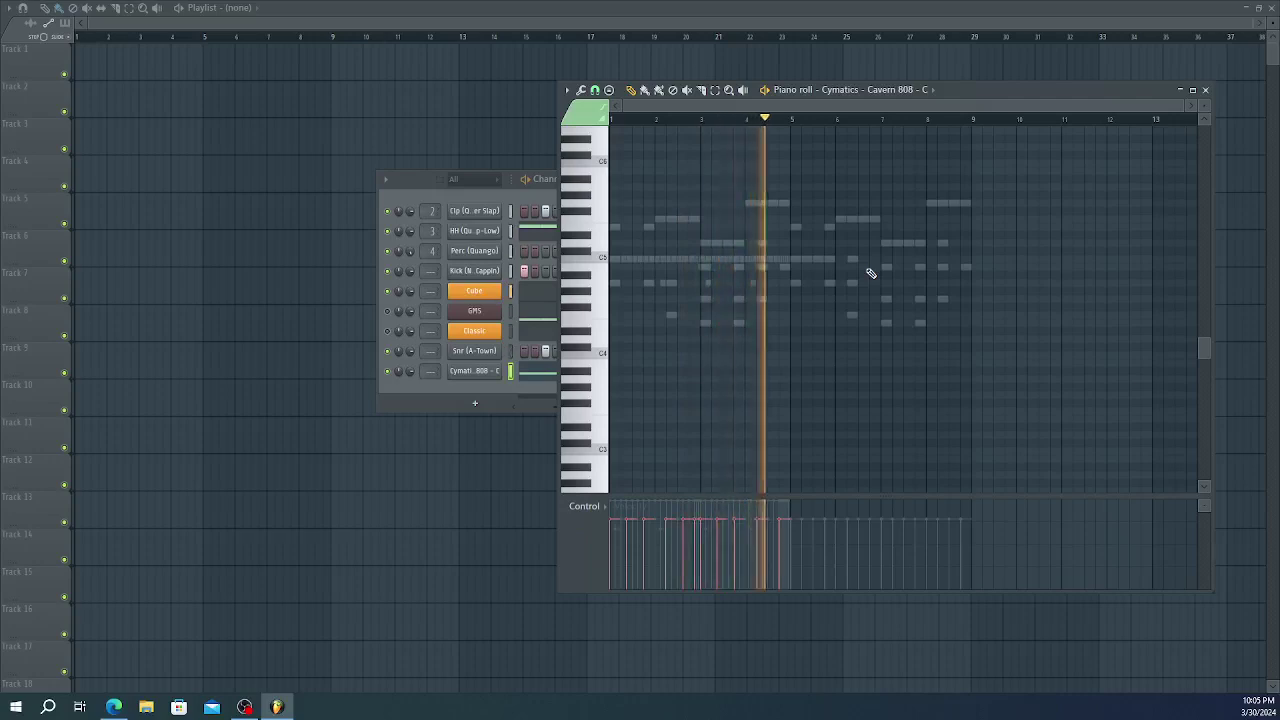
pyautogui.press('space')
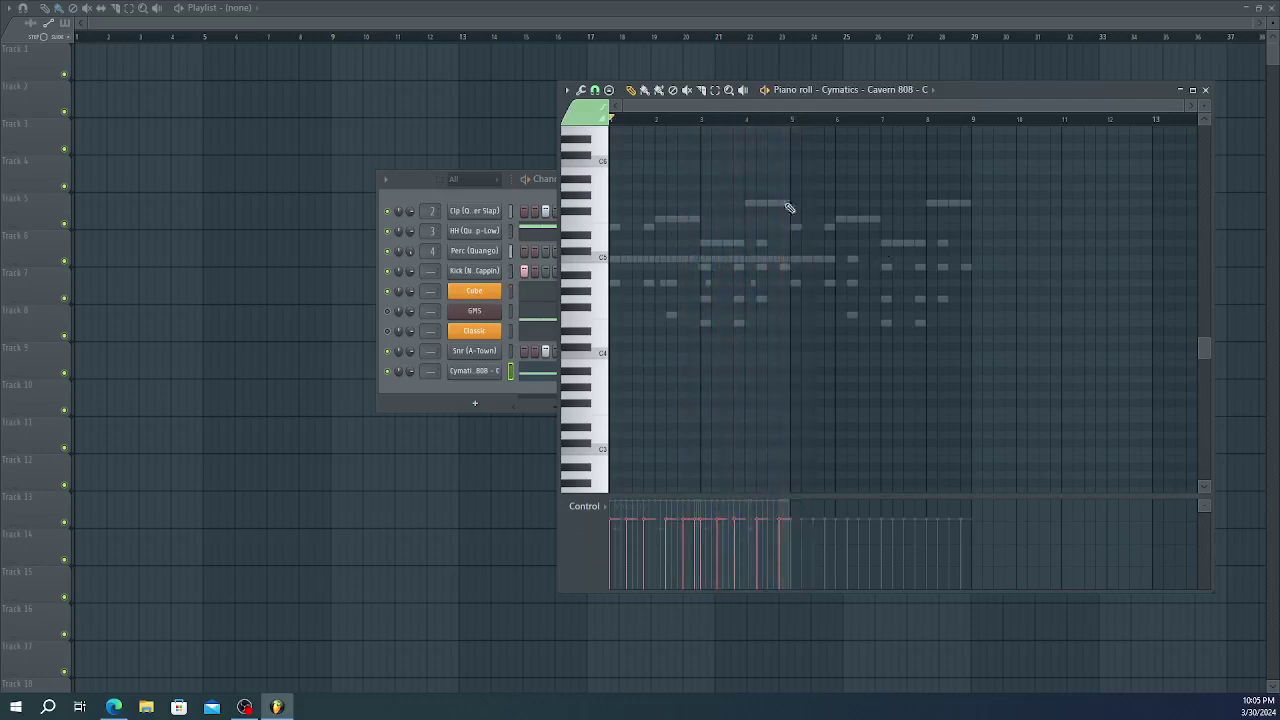
# - Unmute the GMS and Classic channels, lower all the 808 notes one octave, and audition the whole beat
pyautogui.click(394, 325)
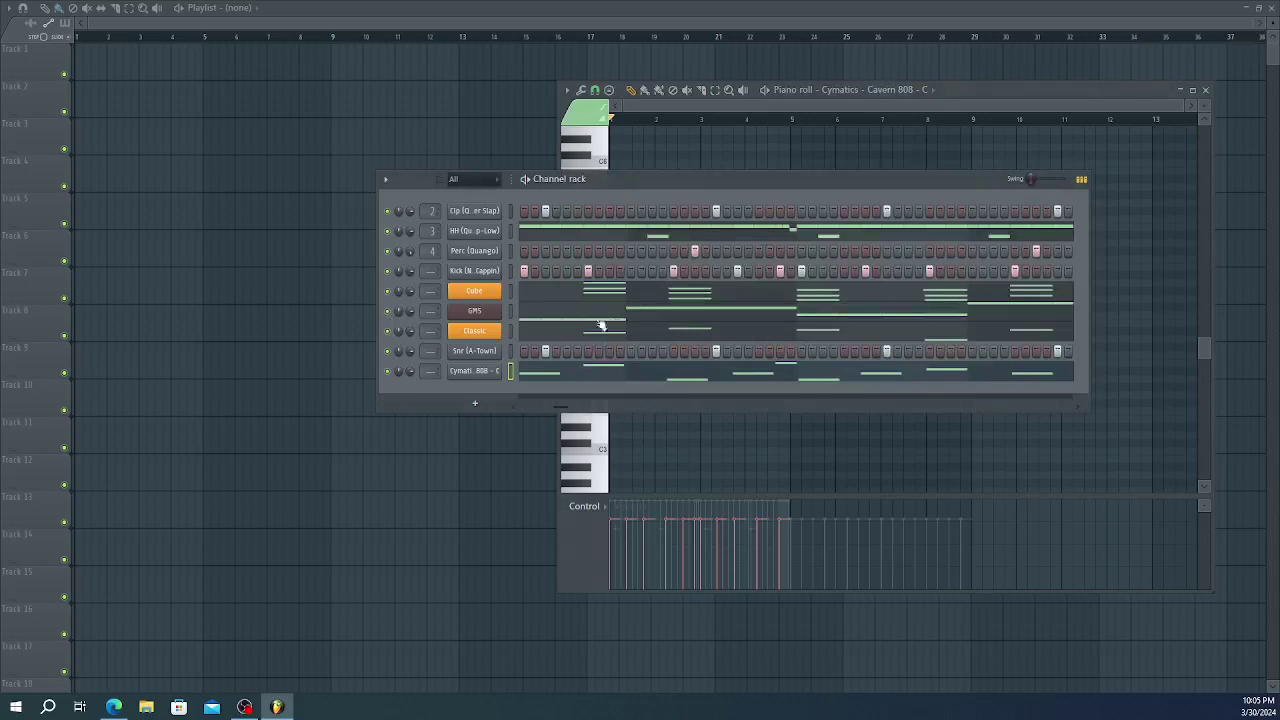
pyautogui.press('F7')
pyautogui.click(765, 383)
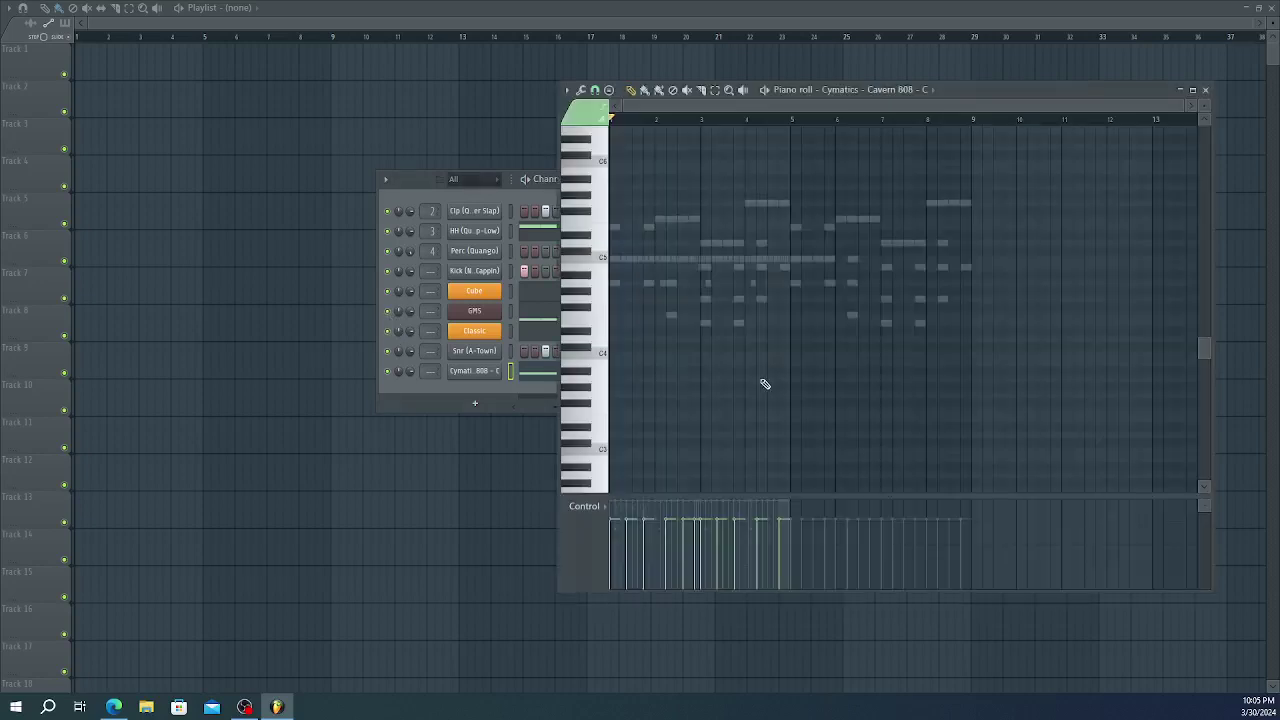
pyautogui.scroll(5, 1007, 207)
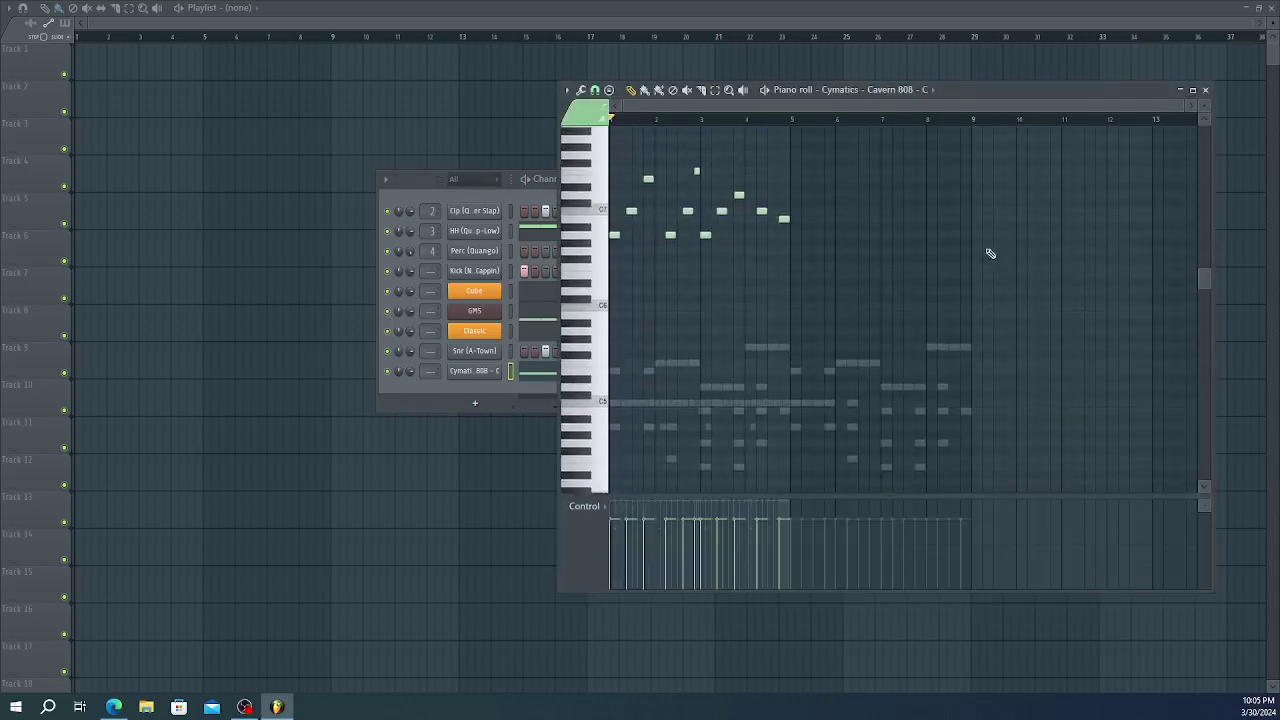
pyautogui.hotkey('ctrl', 'a')
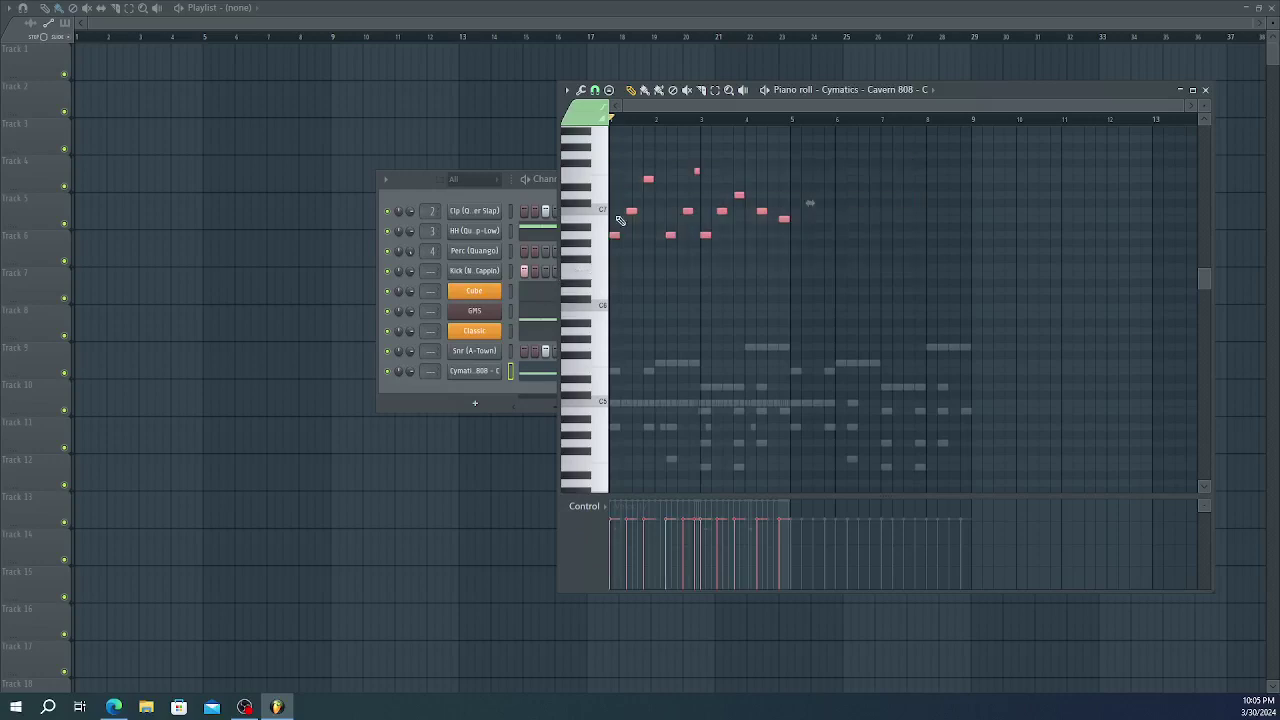
pyautogui.press('space')
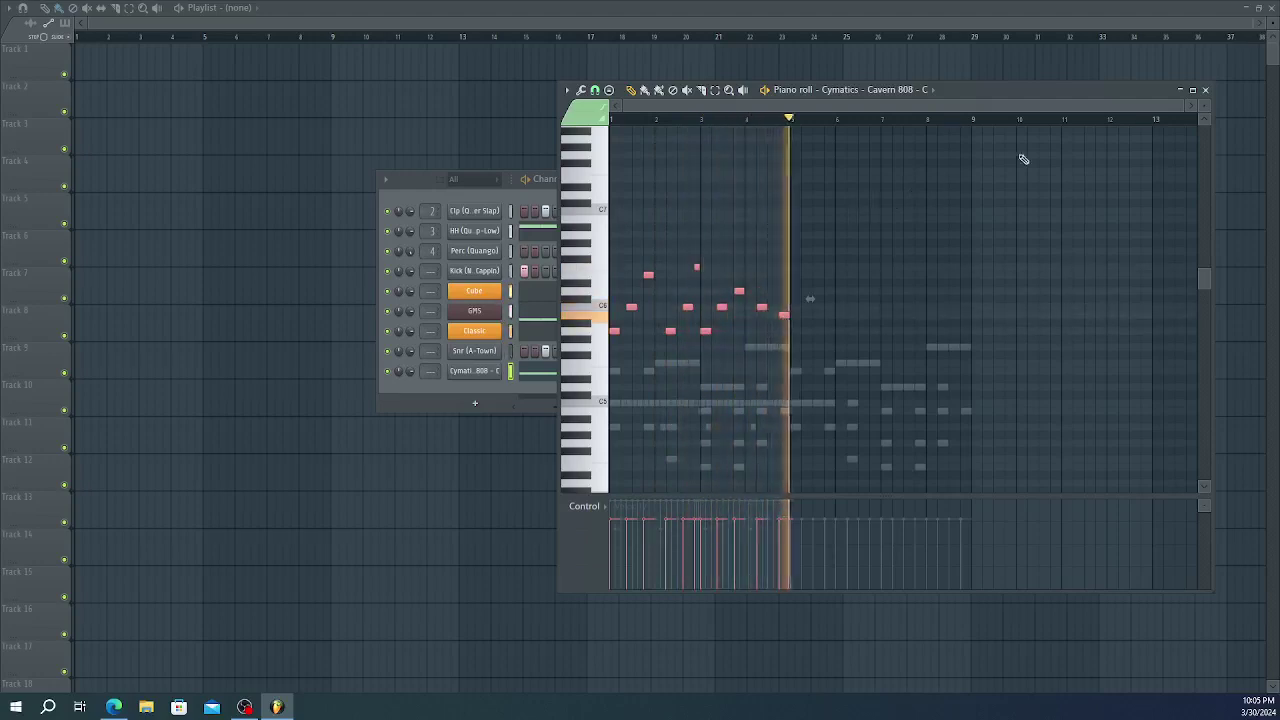
pyautogui.click(1205, 90)
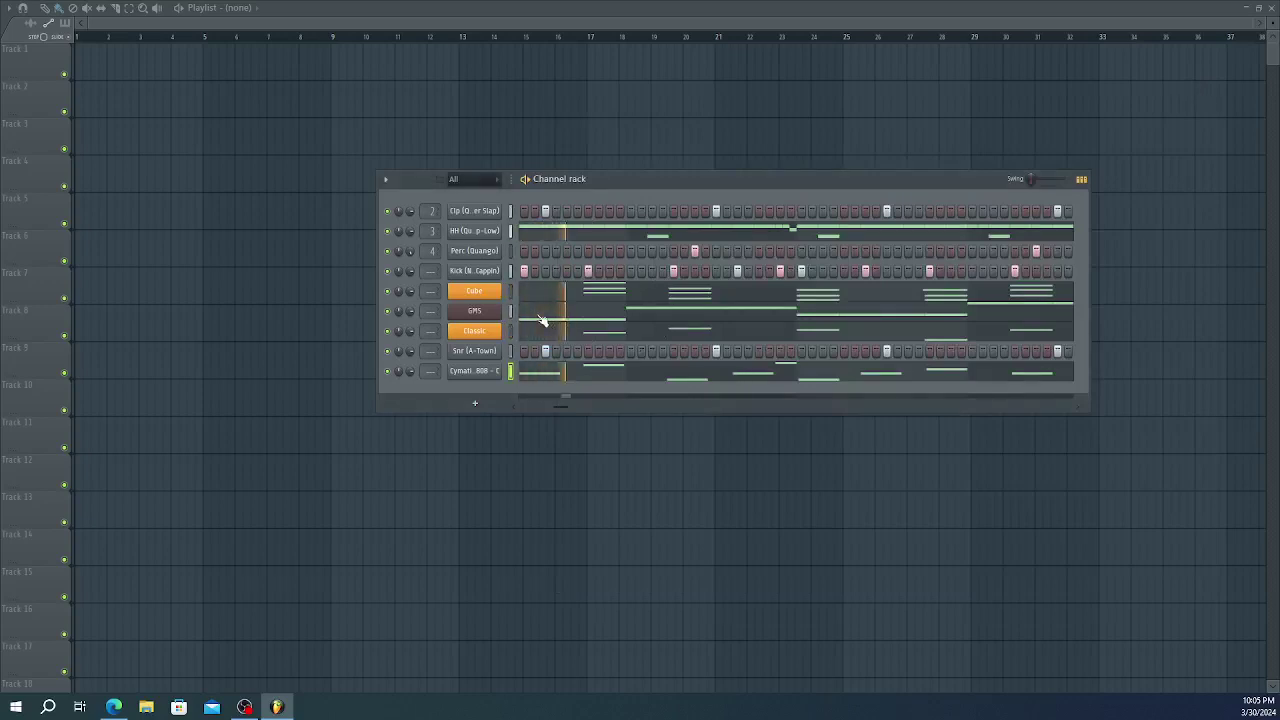
# - Check the GMS synth and route Cube to mixer track 1, GMS to 5, Classic to 6, Kick to 7, the 808 to 8, and Snr to 9
pyautogui.click(477, 314)
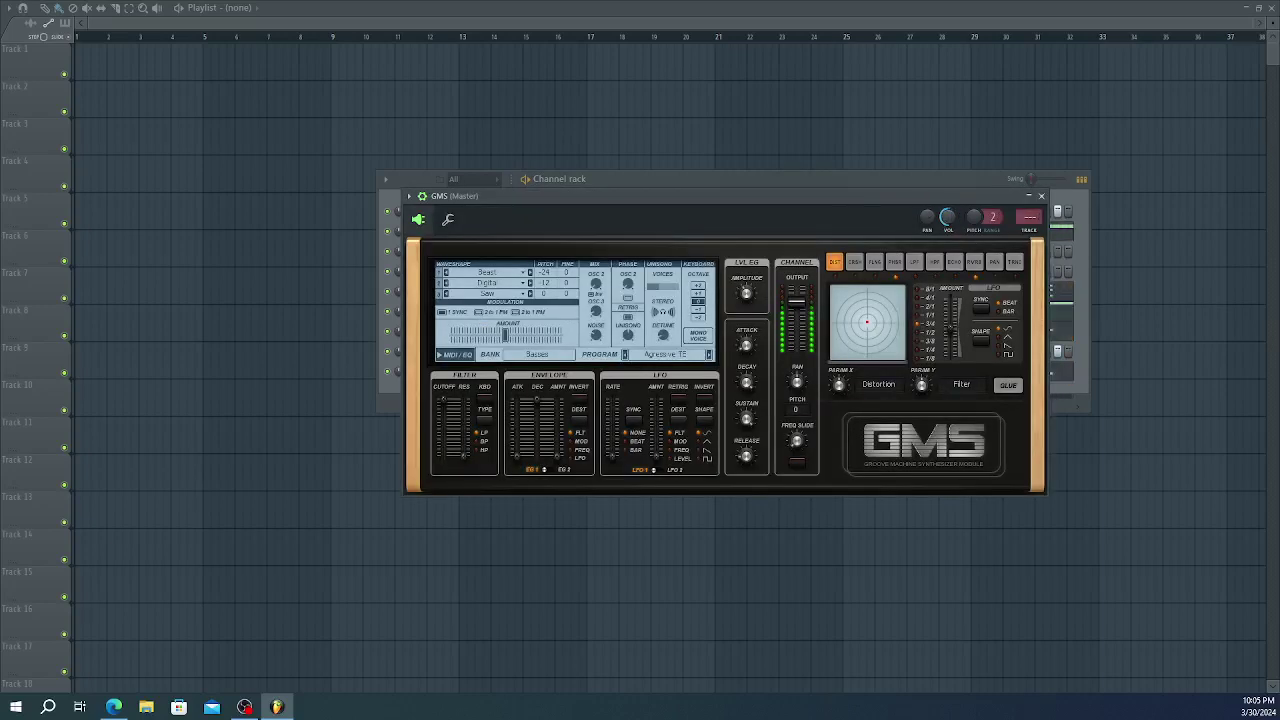
pyautogui.click(1040, 197)
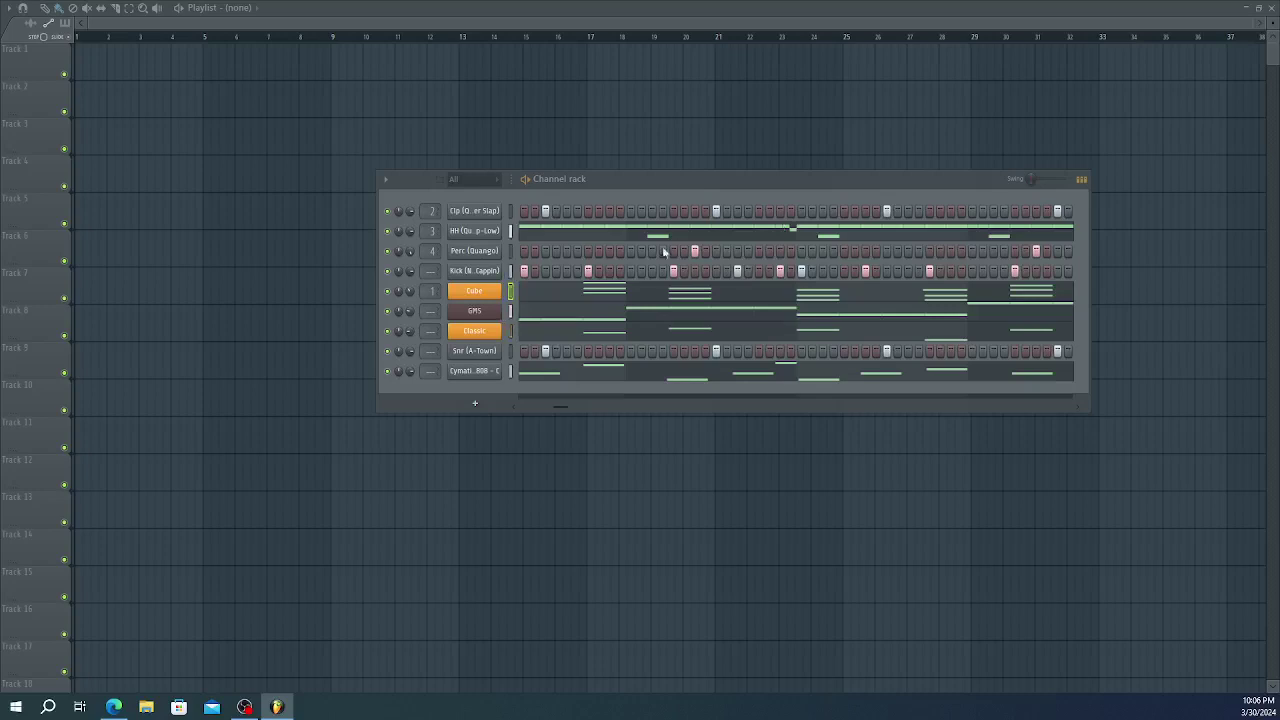
pyautogui.press('space')
pyautogui.click(474, 311)
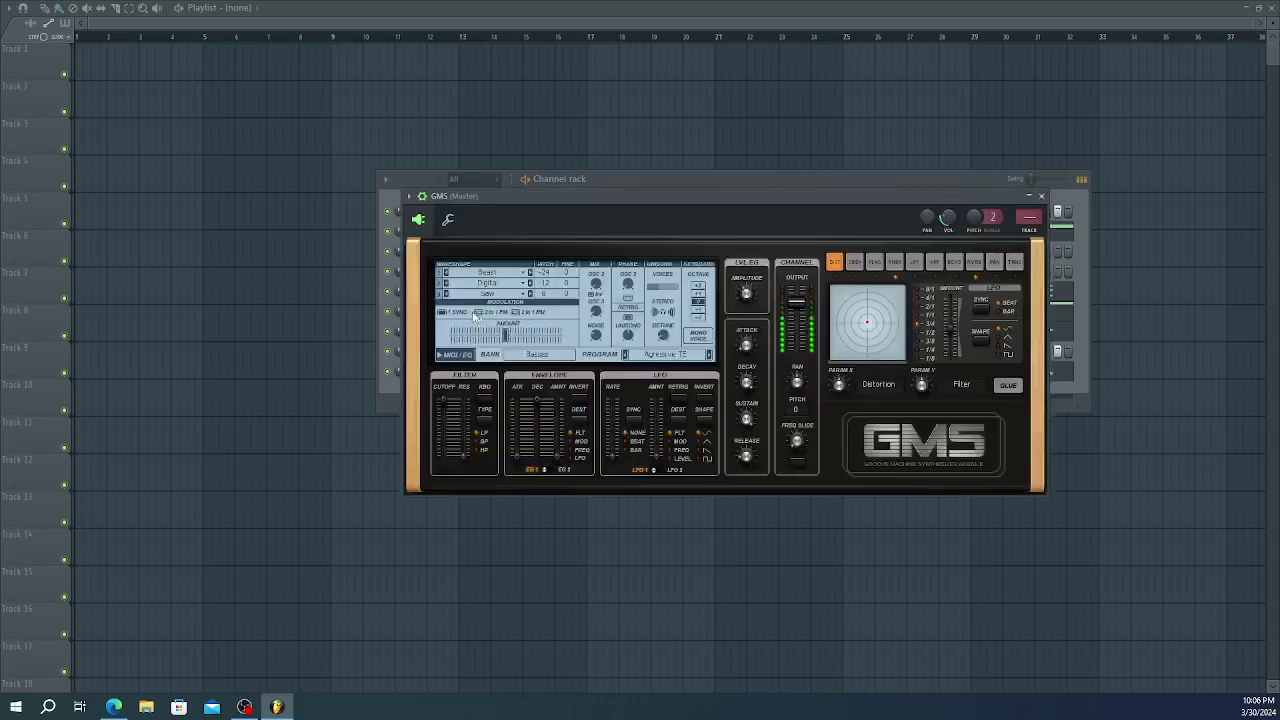
pyautogui.click(1043, 197)
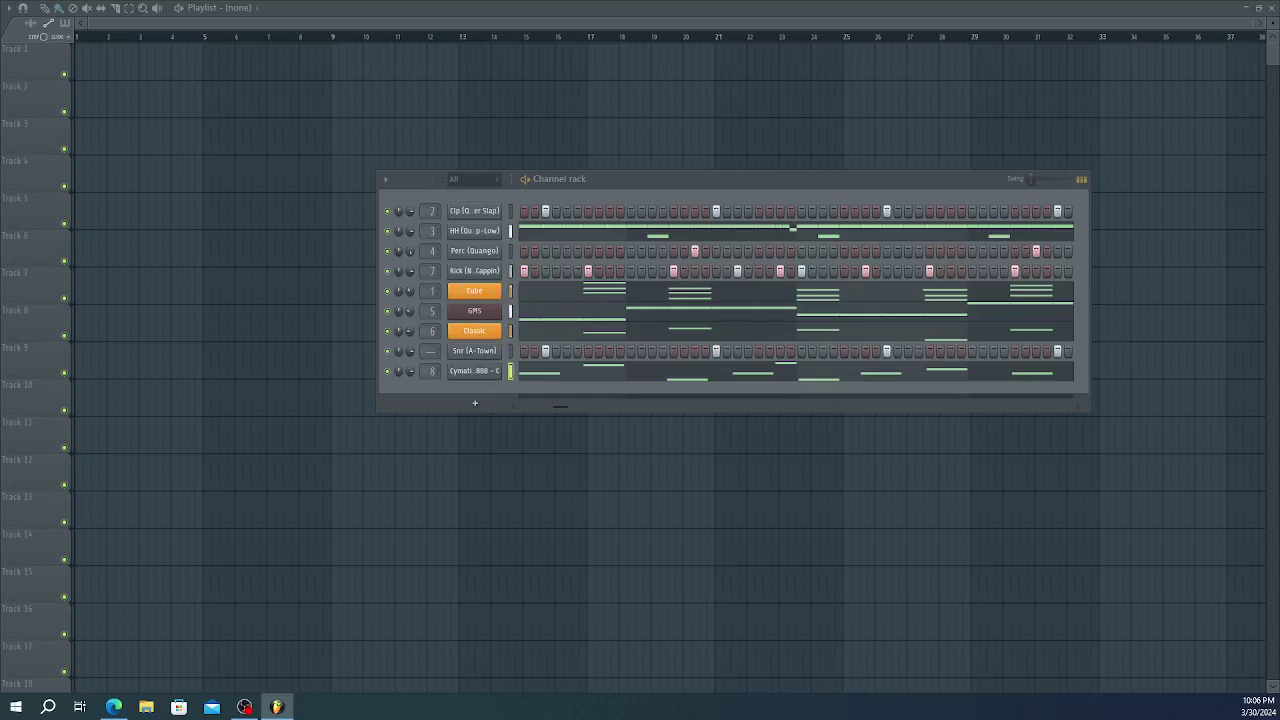
pyautogui.click(508, 352)
pyautogui.click(386, 180)
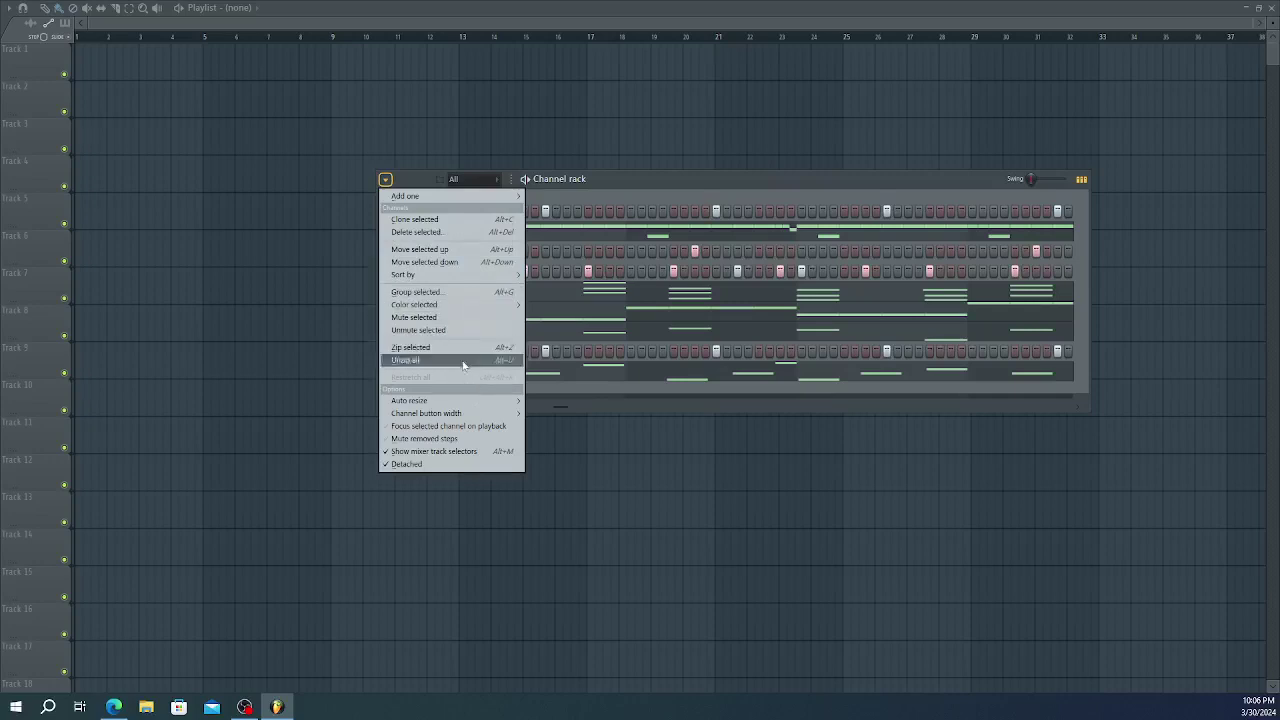
pyautogui.moveTo(450, 279)
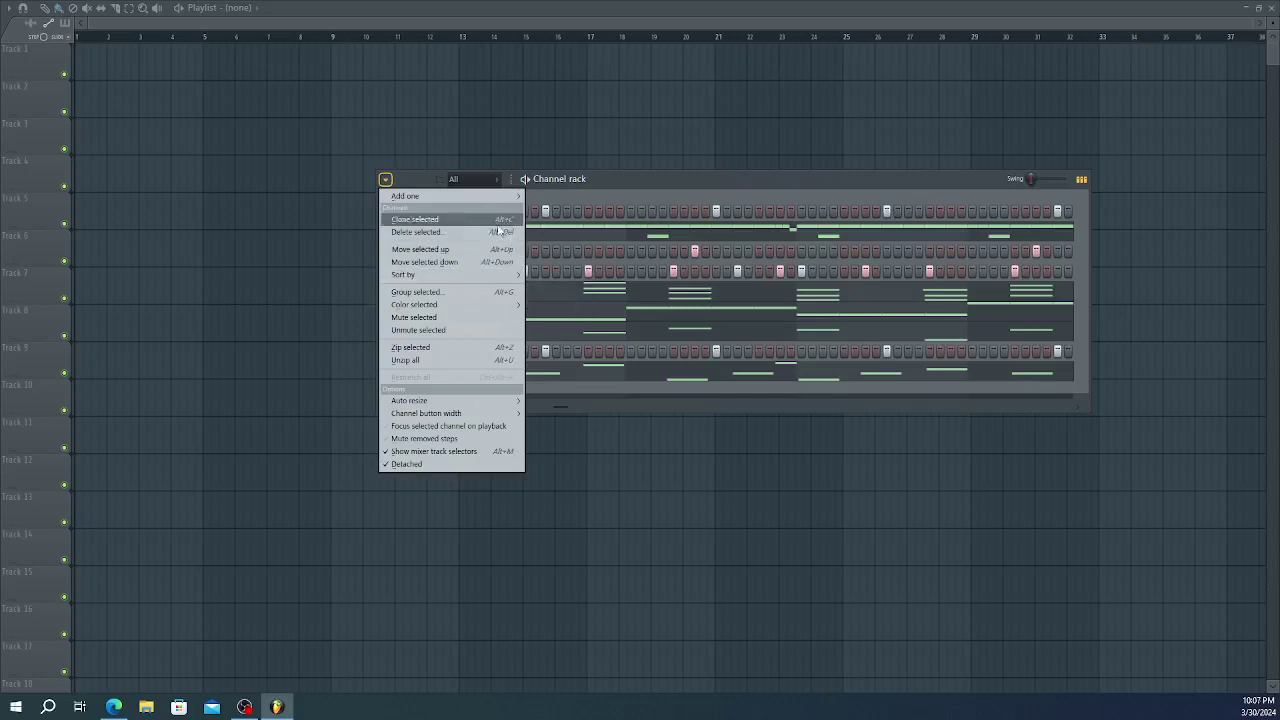
pyautogui.click(698, 186)
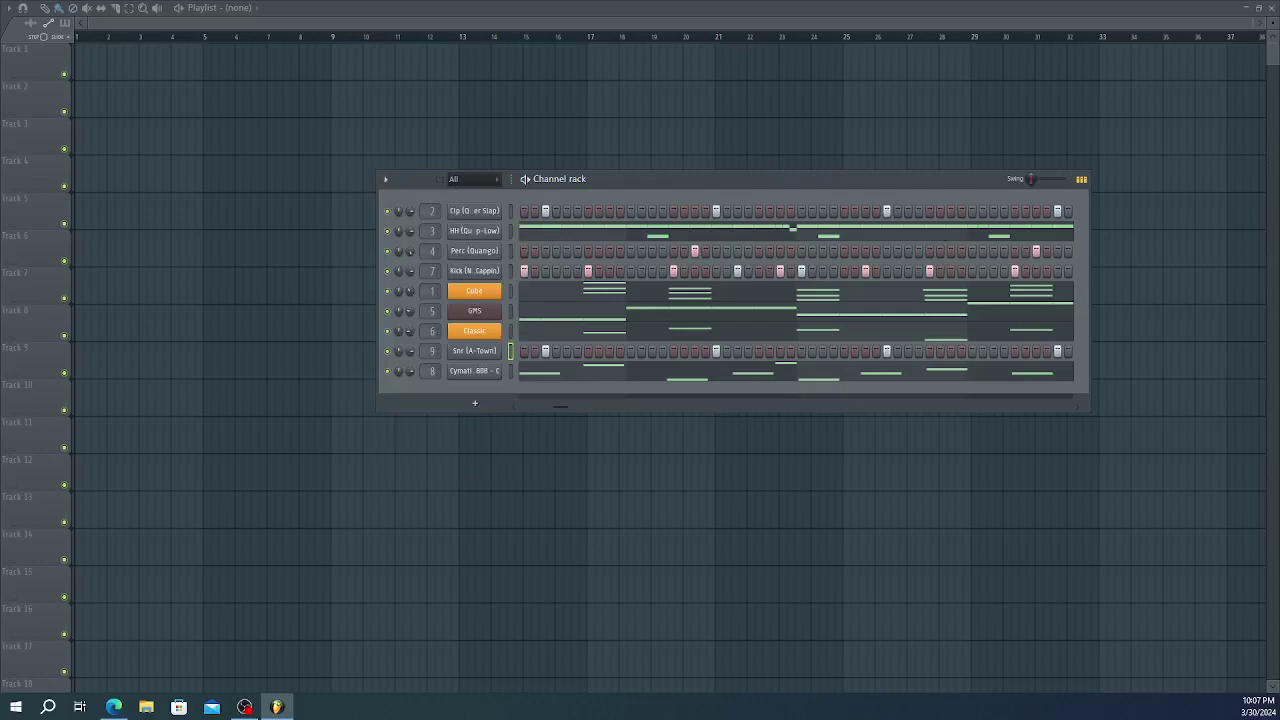
pyautogui.click(386, 180)
pyautogui.moveTo(414, 186)
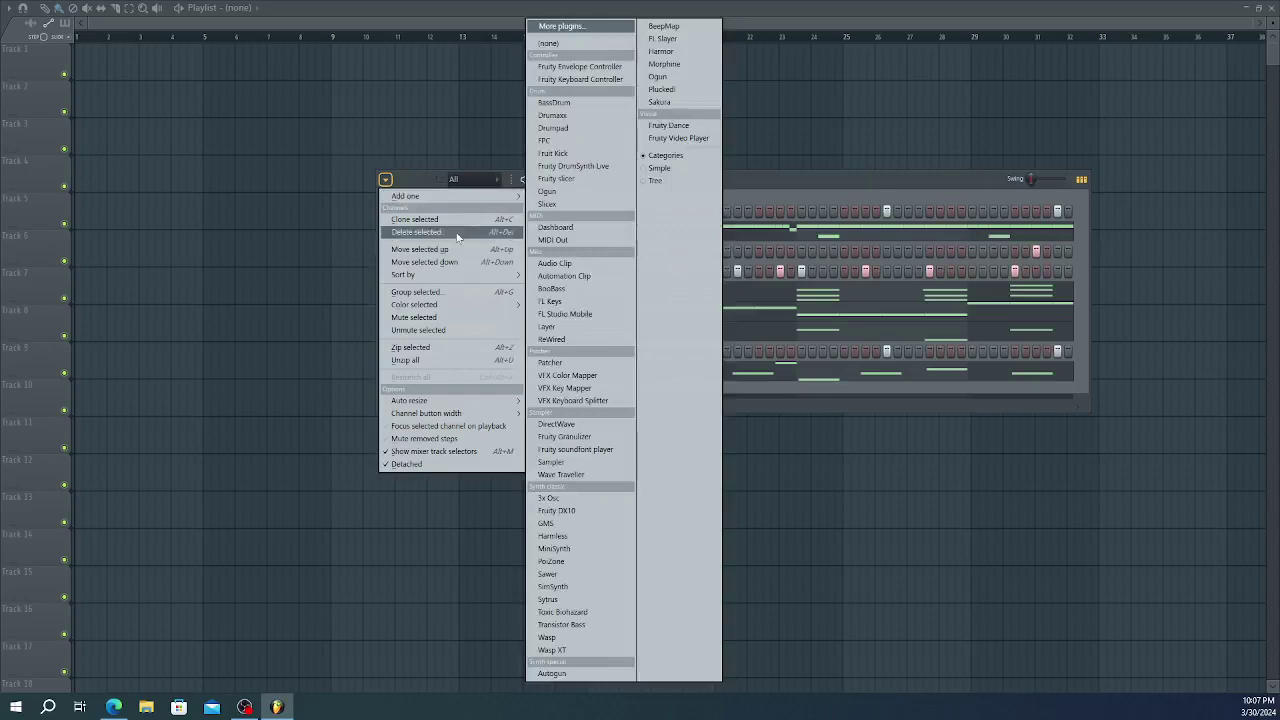
pyautogui.moveTo(452, 304)
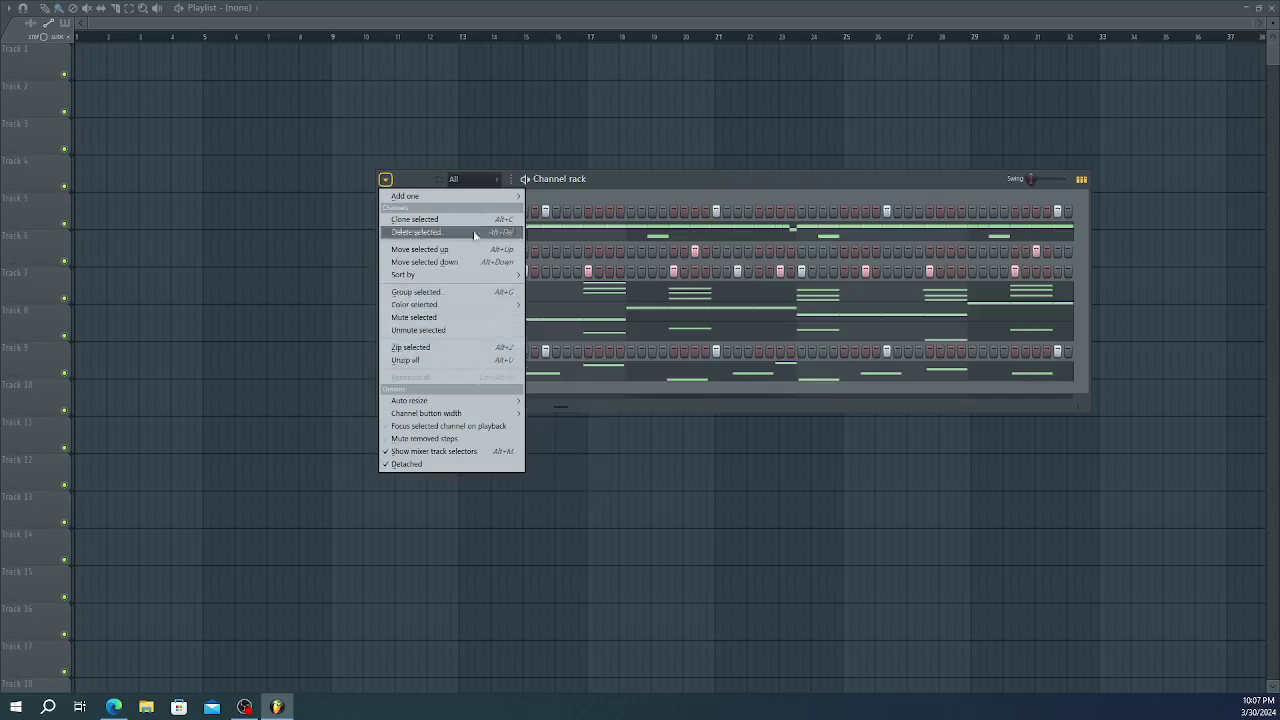
pyautogui.moveTo(482, 204)
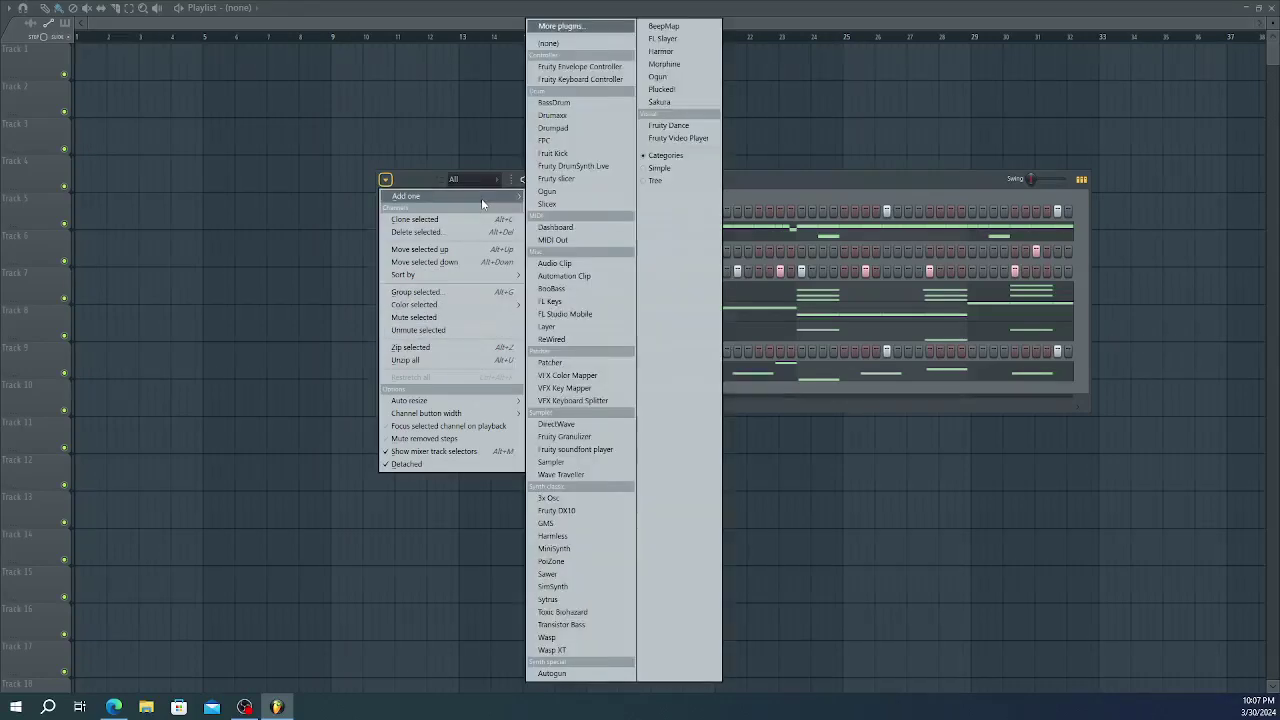
pyautogui.click(781, 182)
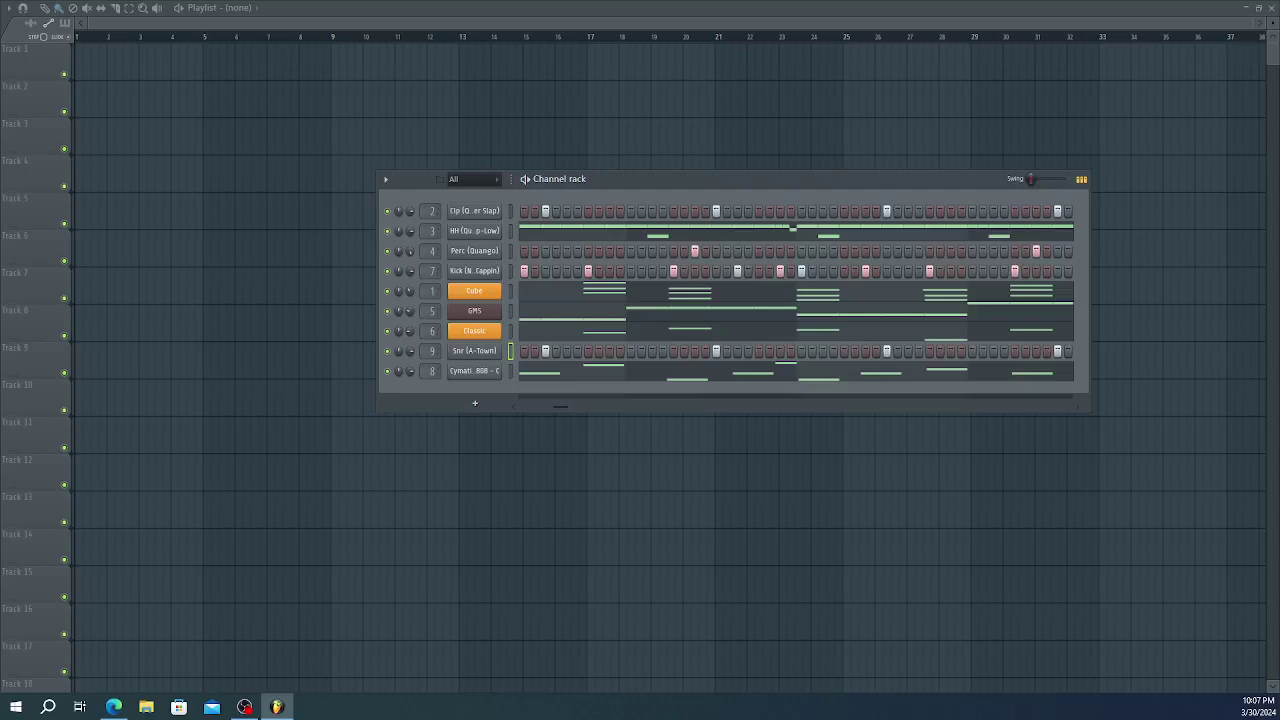
# - Split the pattern into a separate pattern for each channel and select the Classic pattern
pyautogui.hotkey('ctrl', 'z')
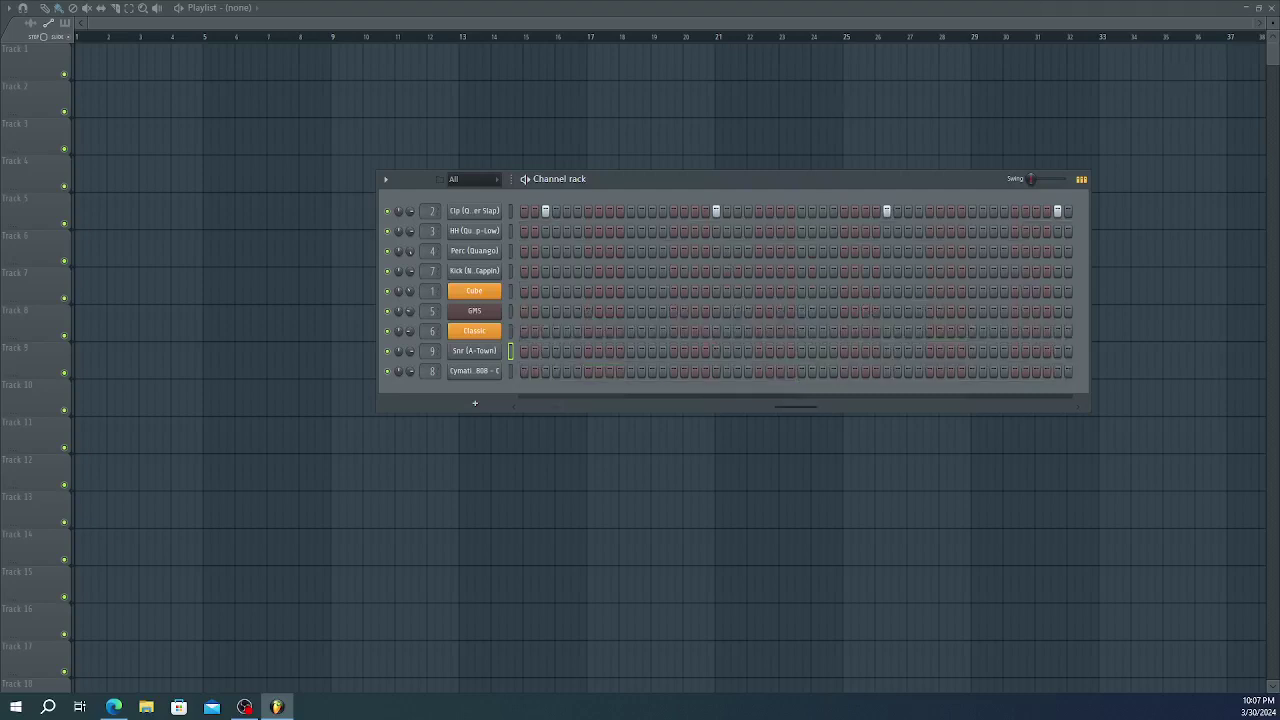
pyautogui.hotkey('ctrl', 'alt', 'z')
pyautogui.hotkey('ctrl', 'alt', 'z')
pyautogui.hotkey('ctrl', 'alt', 'z')
pyautogui.hotkey('ctrl', 'alt', 'z')
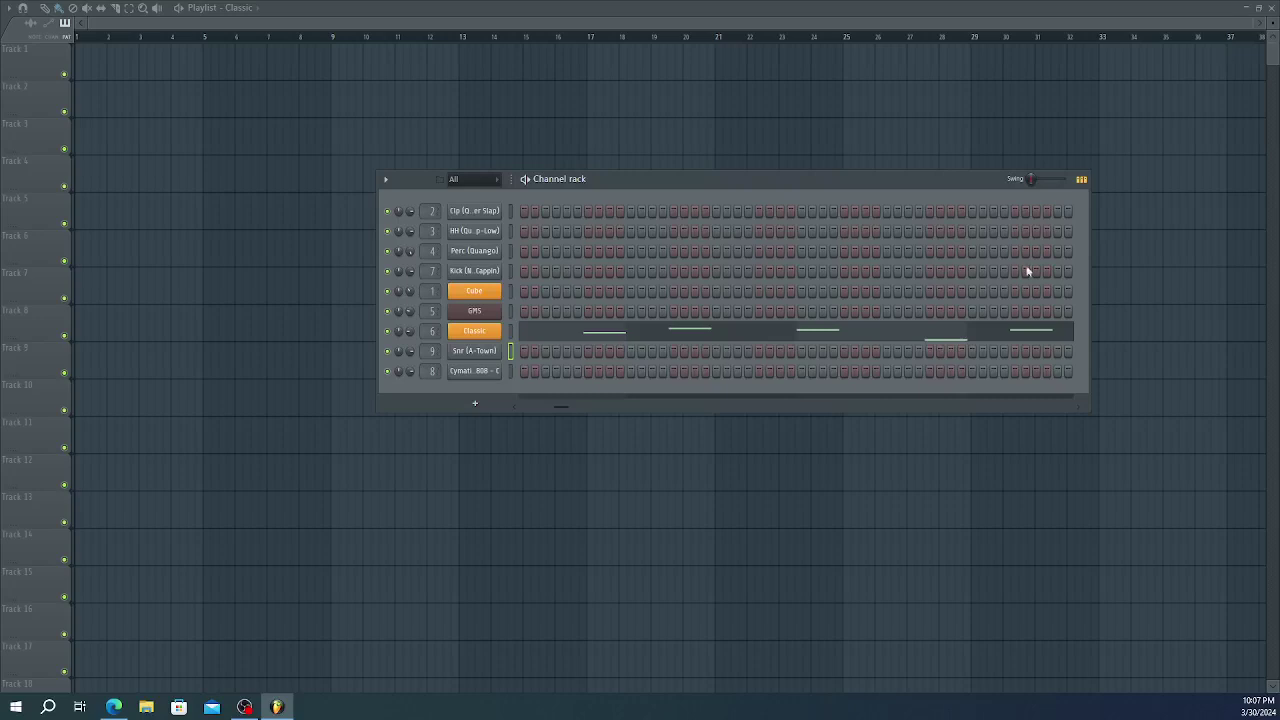
# - Place the Classic pattern on Track 1 at bar 1, duplicate it to bar 9, and audition the song playback
pyautogui.moveTo(129, 71); pyautogui.dragTo(96, 52)
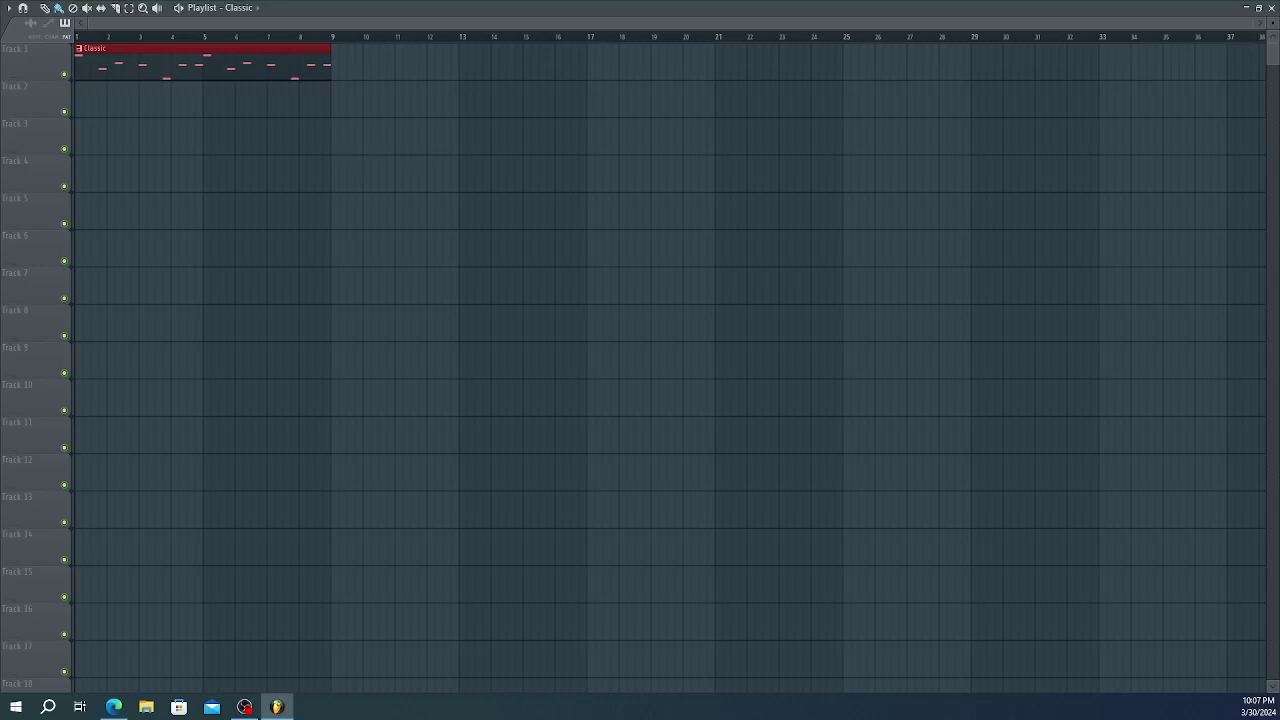
pyautogui.press('space')
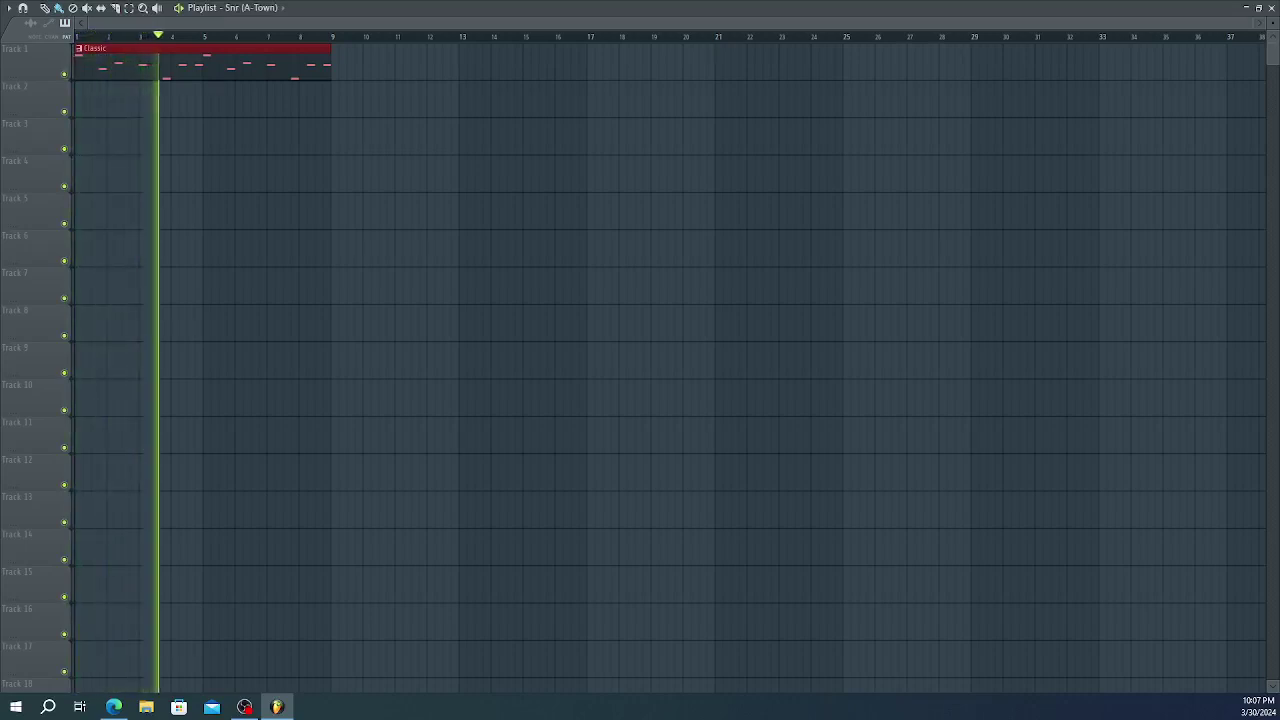
pyautogui.press('space')
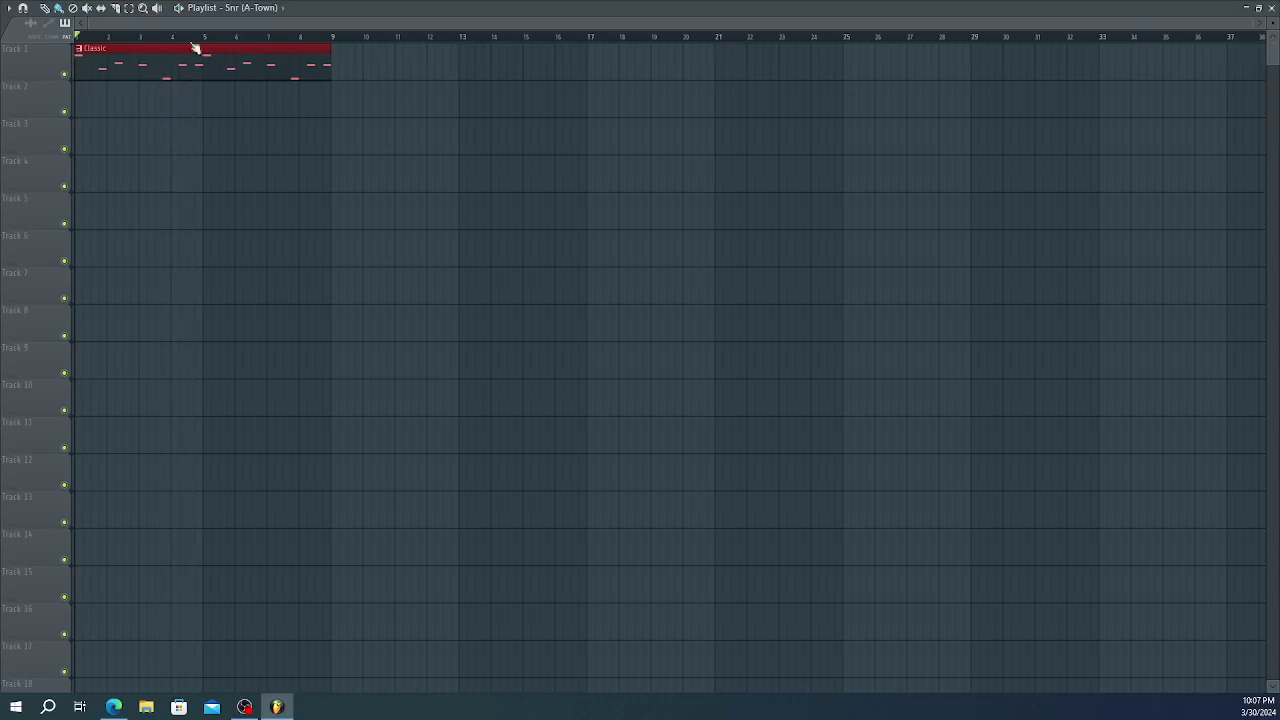
pyautogui.click(163, 129)
pyautogui.moveTo(189, 69); pyautogui.dragTo(443, 66)
pyautogui.press('space')
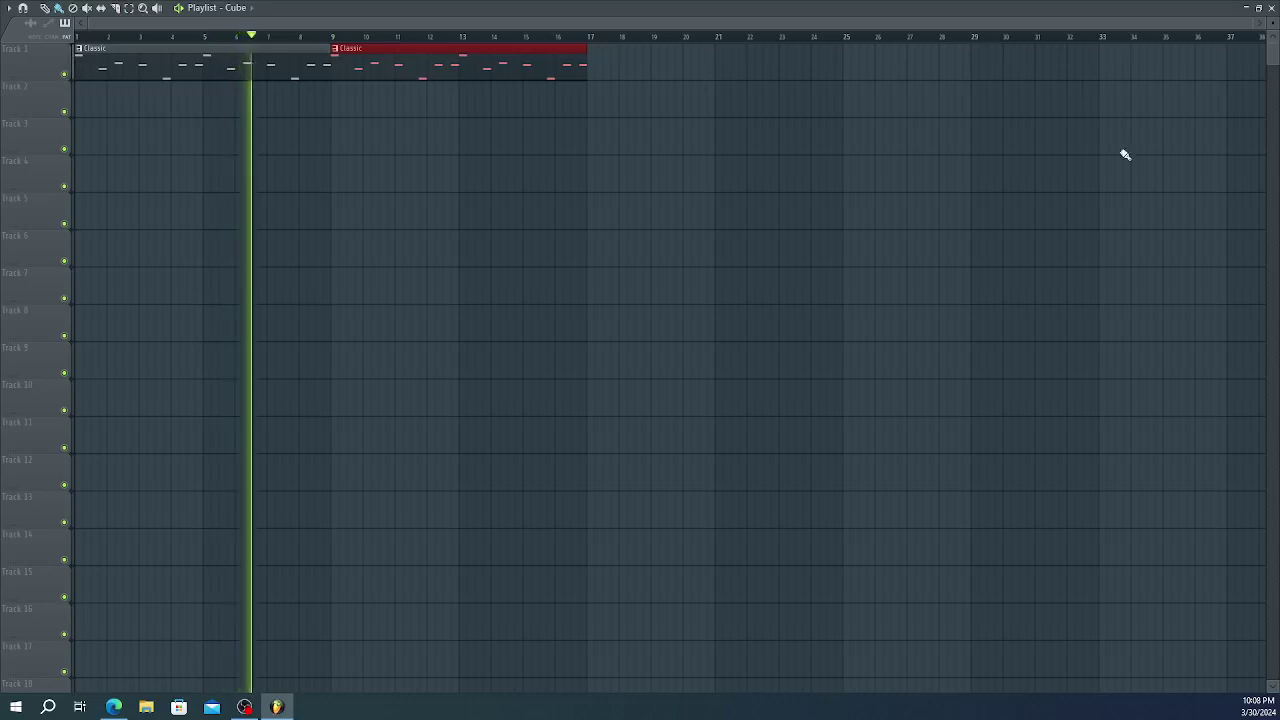
# - Place the Cube pattern on Track 2 at bar 9 and the GMS pattern on Track 4 at bar 25
pyautogui.click(336, 104)
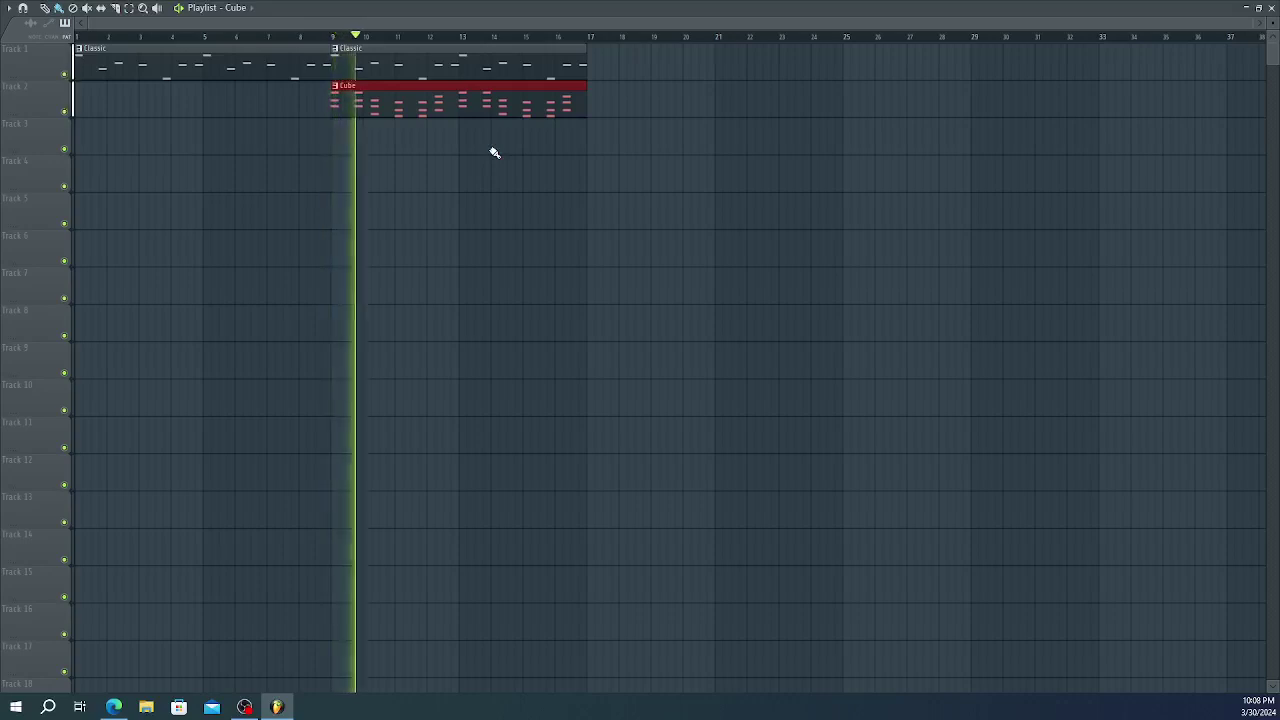
pyautogui.press('space')
pyautogui.press('space')
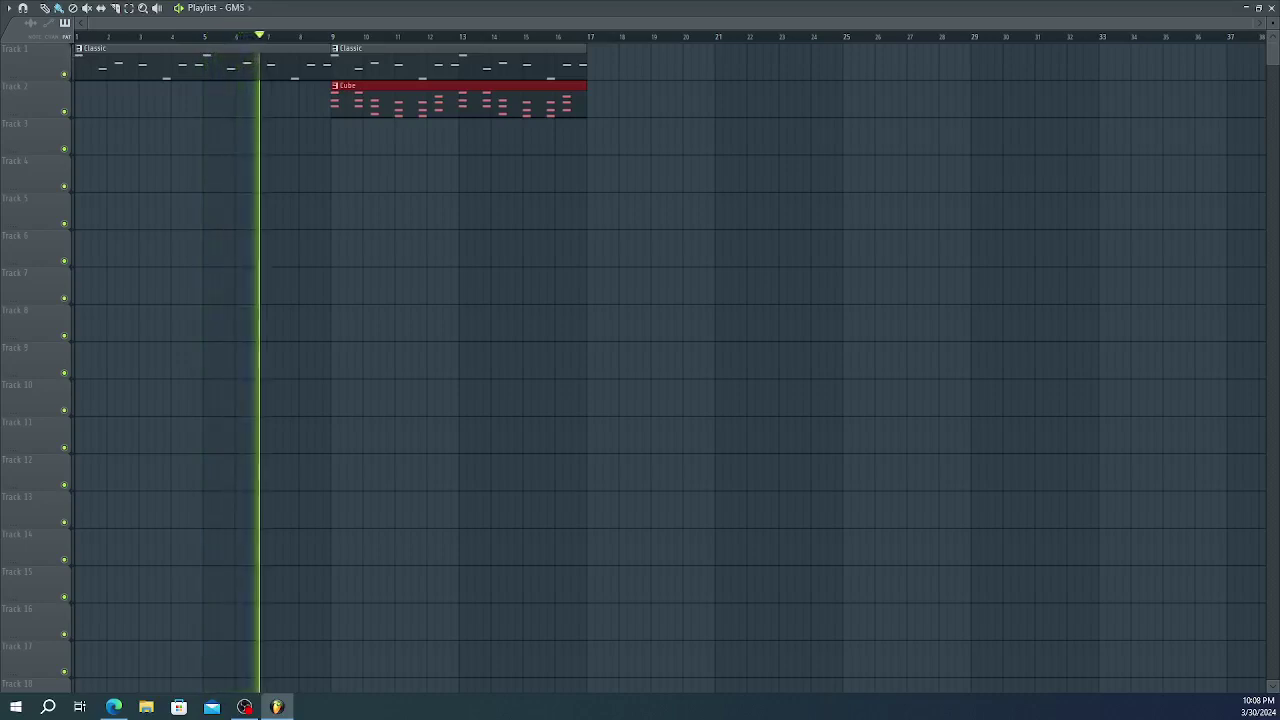
pyautogui.click(858, 190)
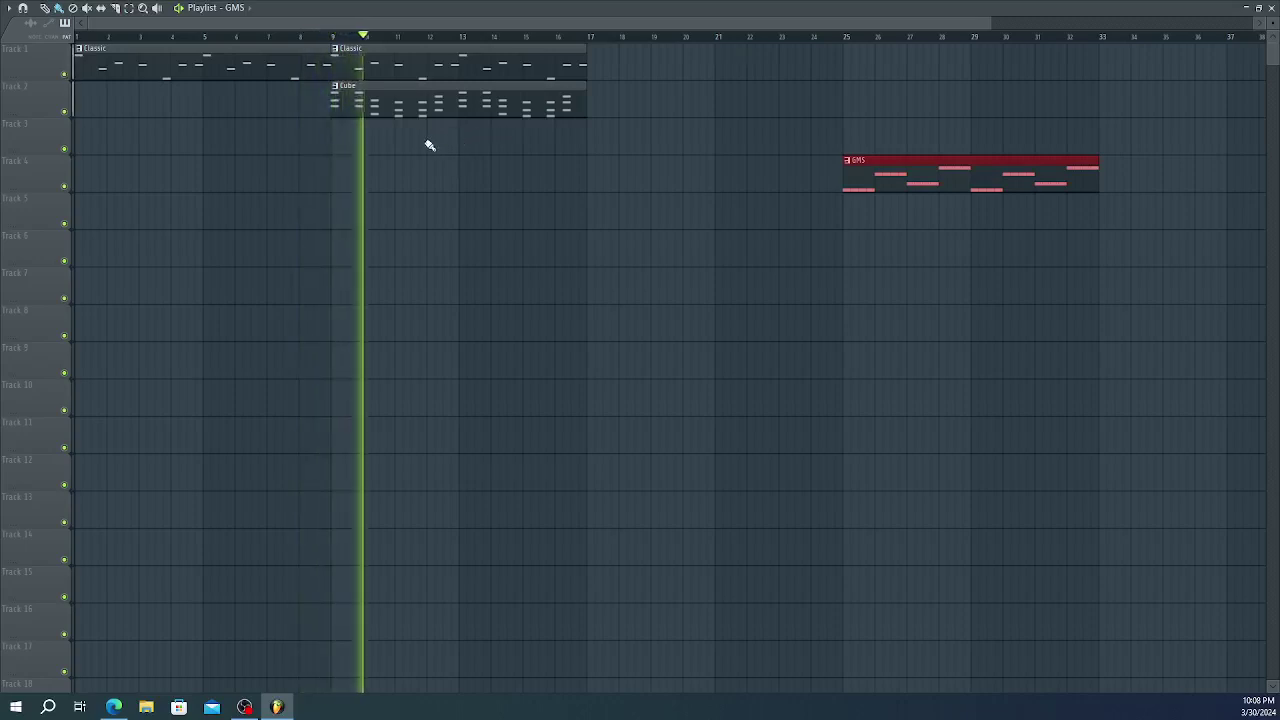
# - Add a second Cube clip on Track 2 at bar 1 and audition the arrangement from the start
pyautogui.moveTo(424, 152); pyautogui.dragTo(435, 77)
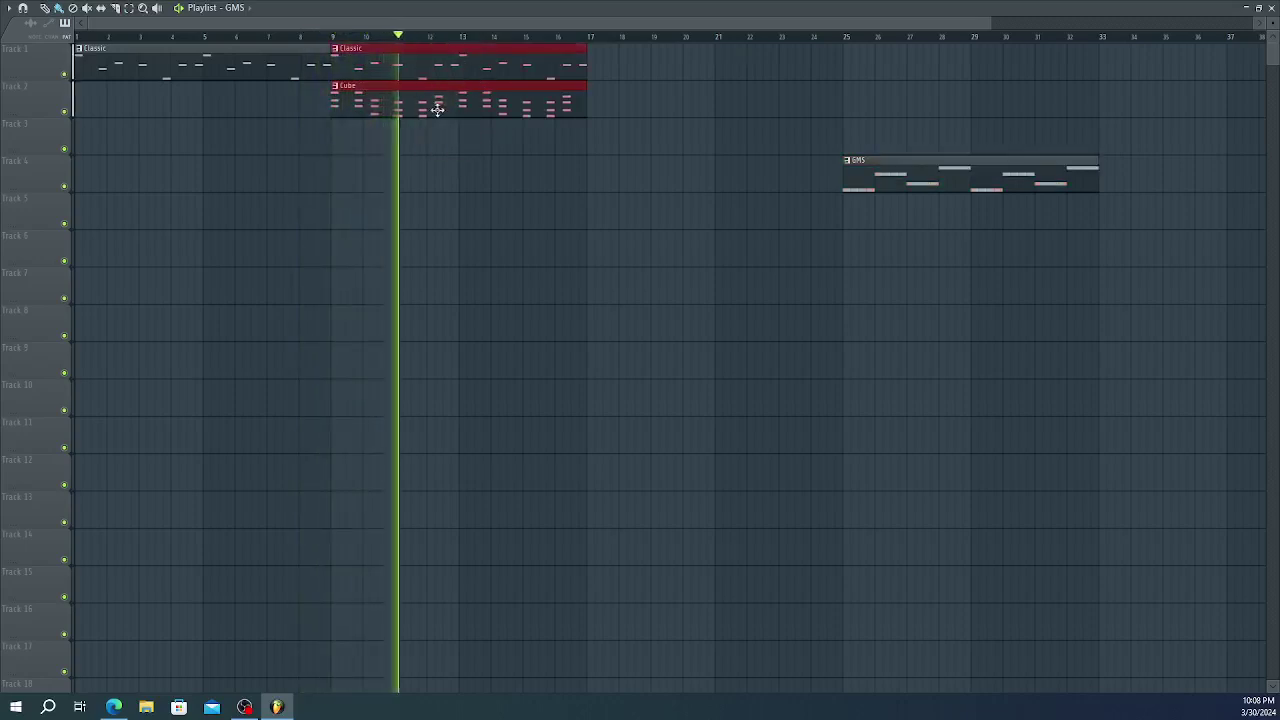
pyautogui.click(118, 112)
pyautogui.moveTo(130, 140)
pyautogui.mouseDown()
pyautogui.moveTo(223, 151)
pyautogui.moveTo(129, 106)
pyautogui.moveTo(149, 118)
pyautogui.mouseUp()
pyautogui.rightClick(149, 118)
pyautogui.click(360, 110)
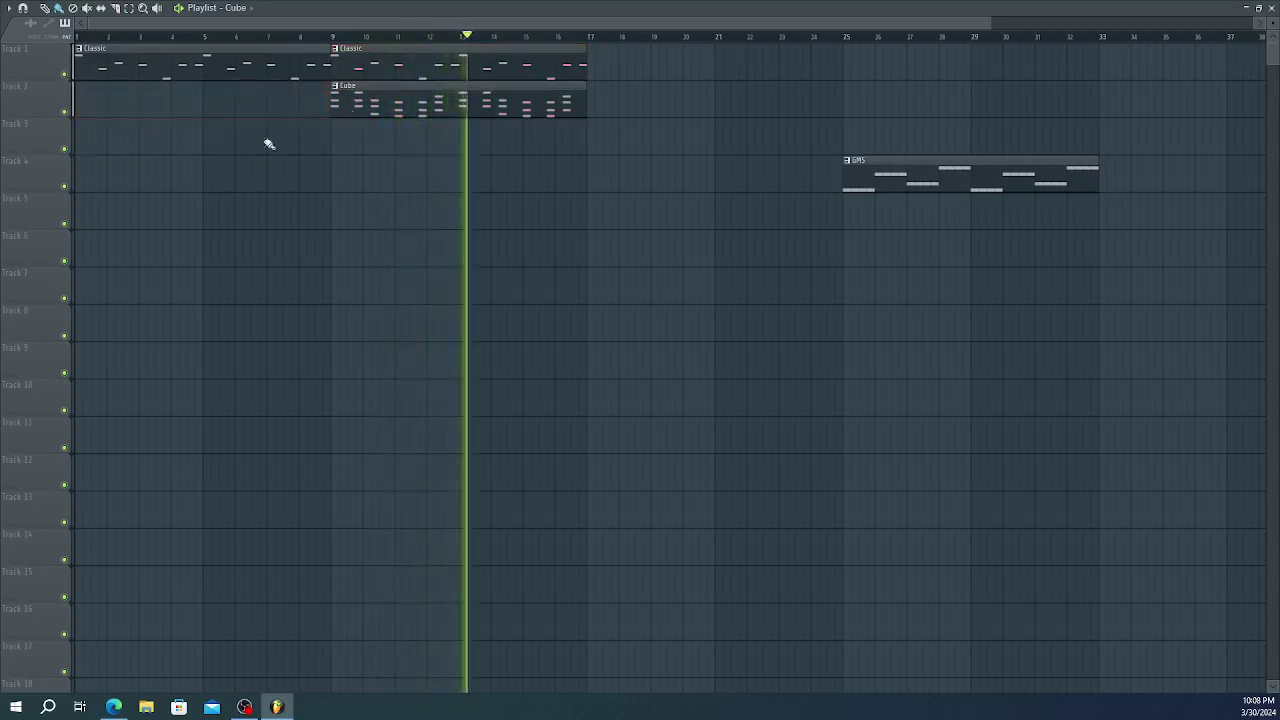
pyautogui.click(266, 140)
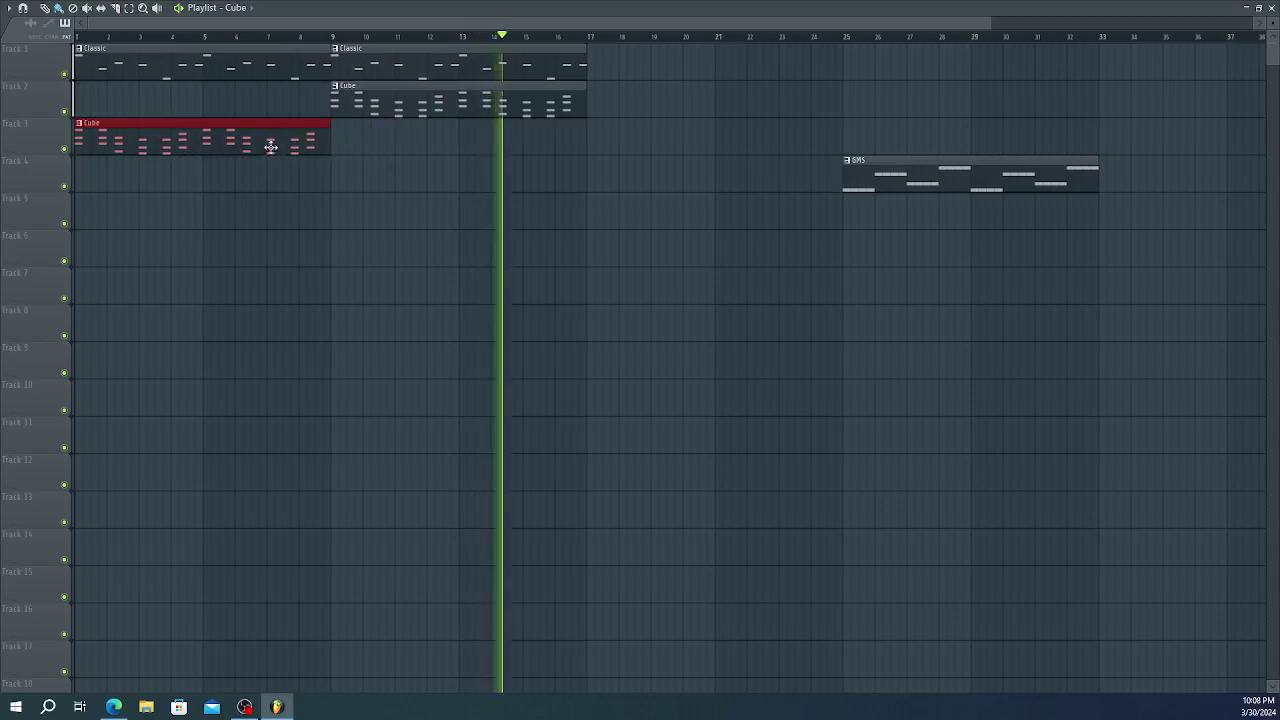
pyautogui.moveTo(269, 106); pyautogui.dragTo(270, 106)
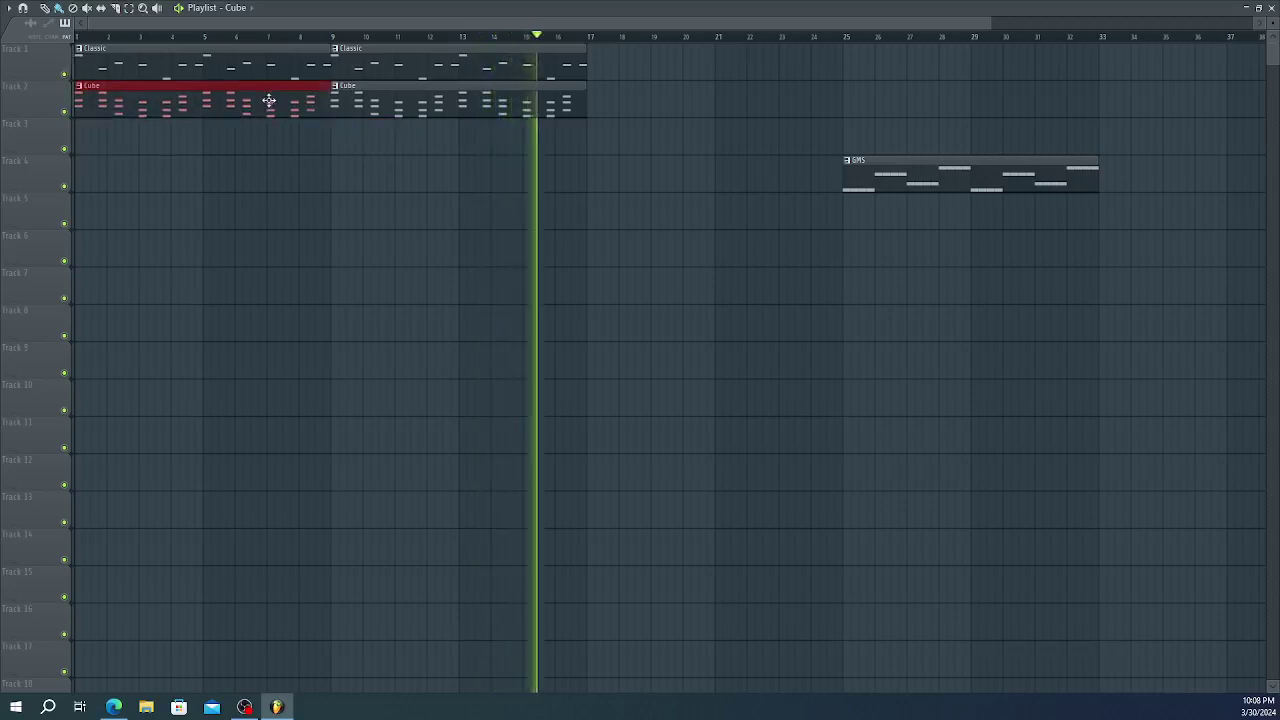
pyautogui.press('space')
pyautogui.press('space')
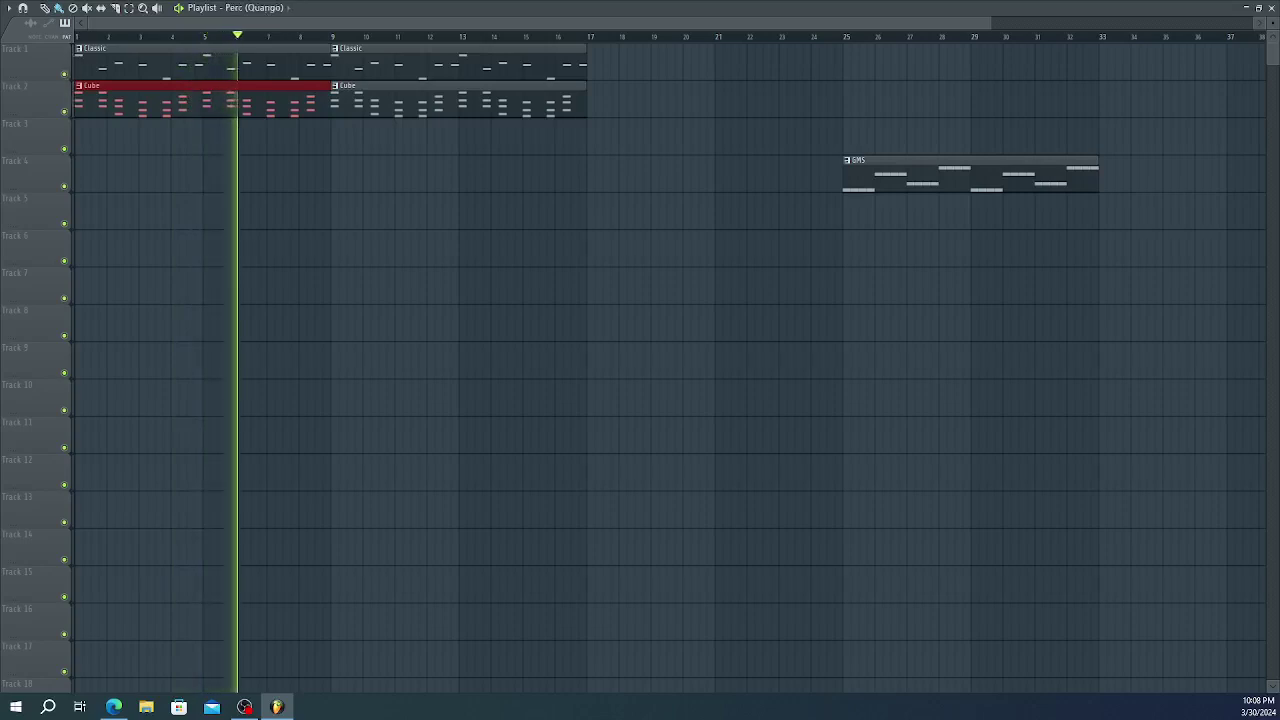
pyautogui.press('space')
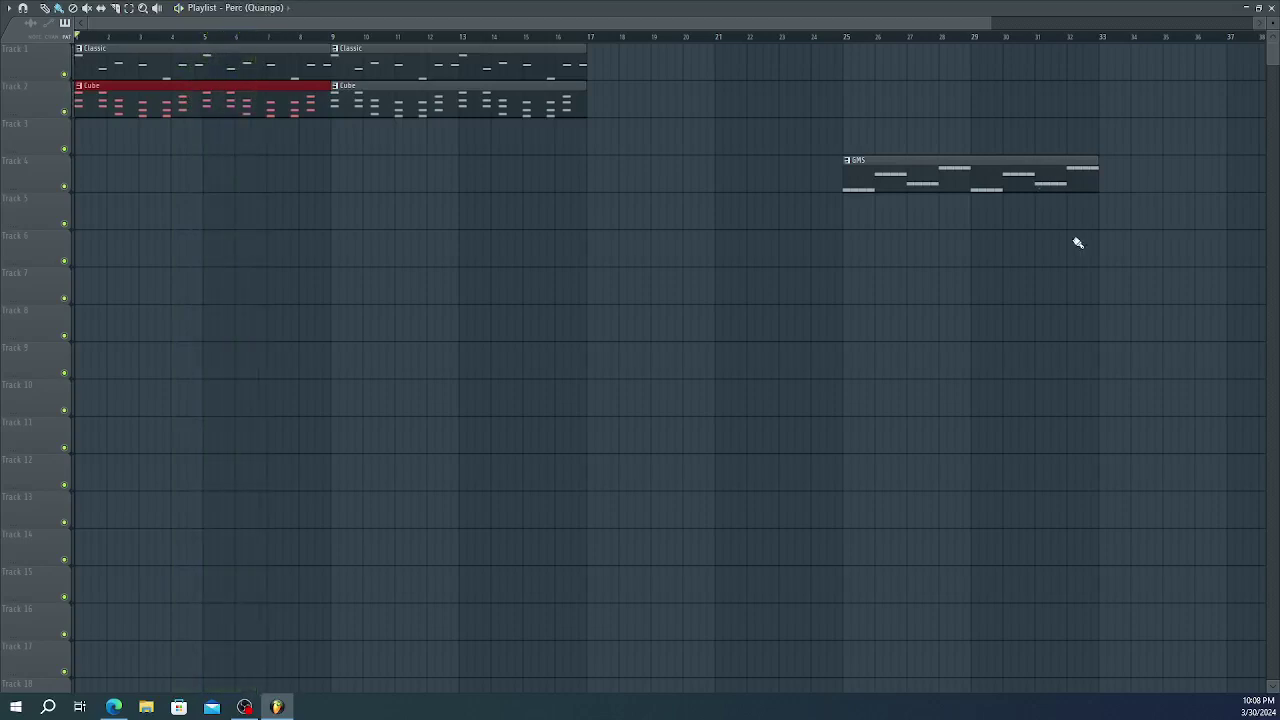
# - Fill bars 9 to 16 with two Perc (Quango) clips on Track 4 and two Snr (A-Town) clips on Track 5, auditioning playback
pyautogui.moveTo(104, 184); pyautogui.dragTo(473, 187)
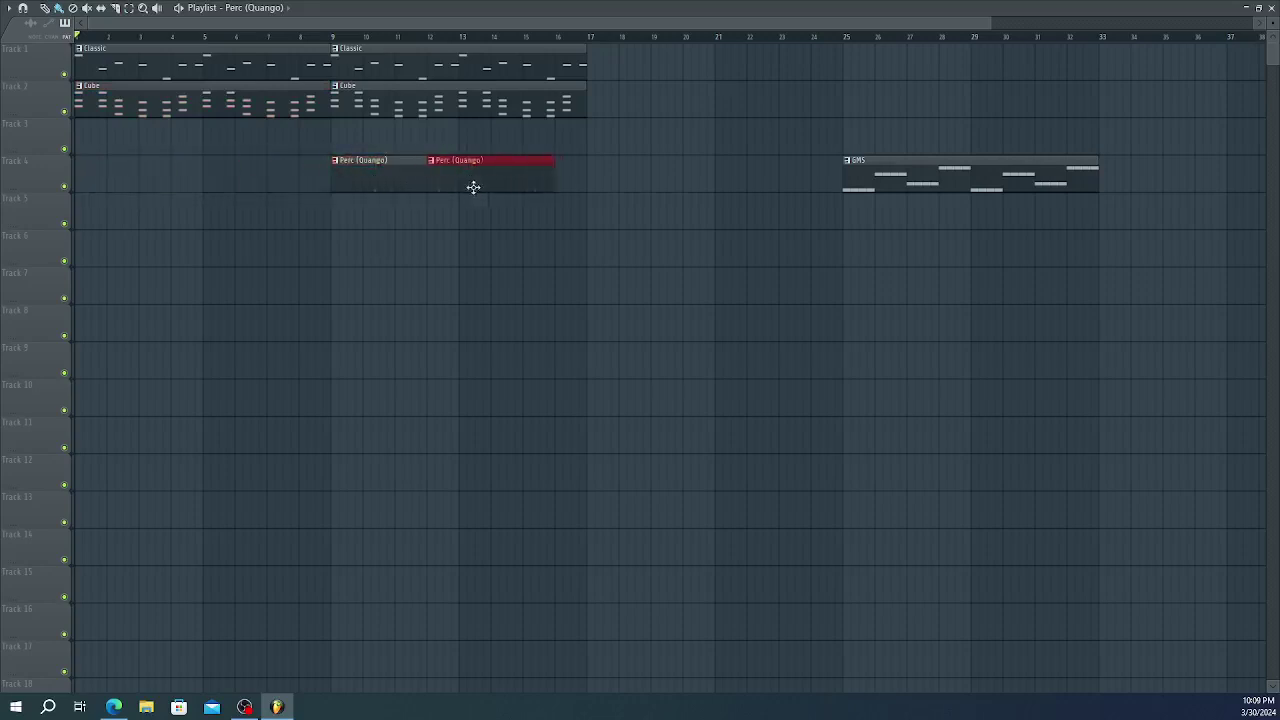
pyautogui.press('space')
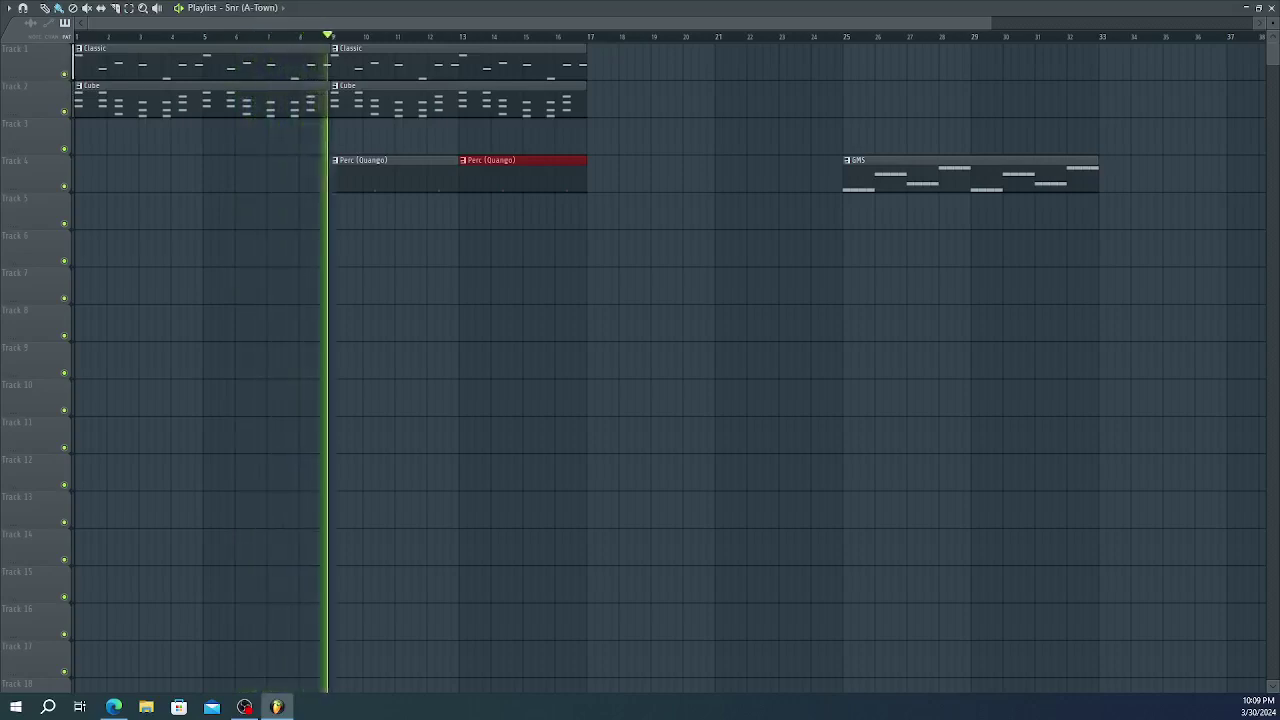
pyautogui.press('space')
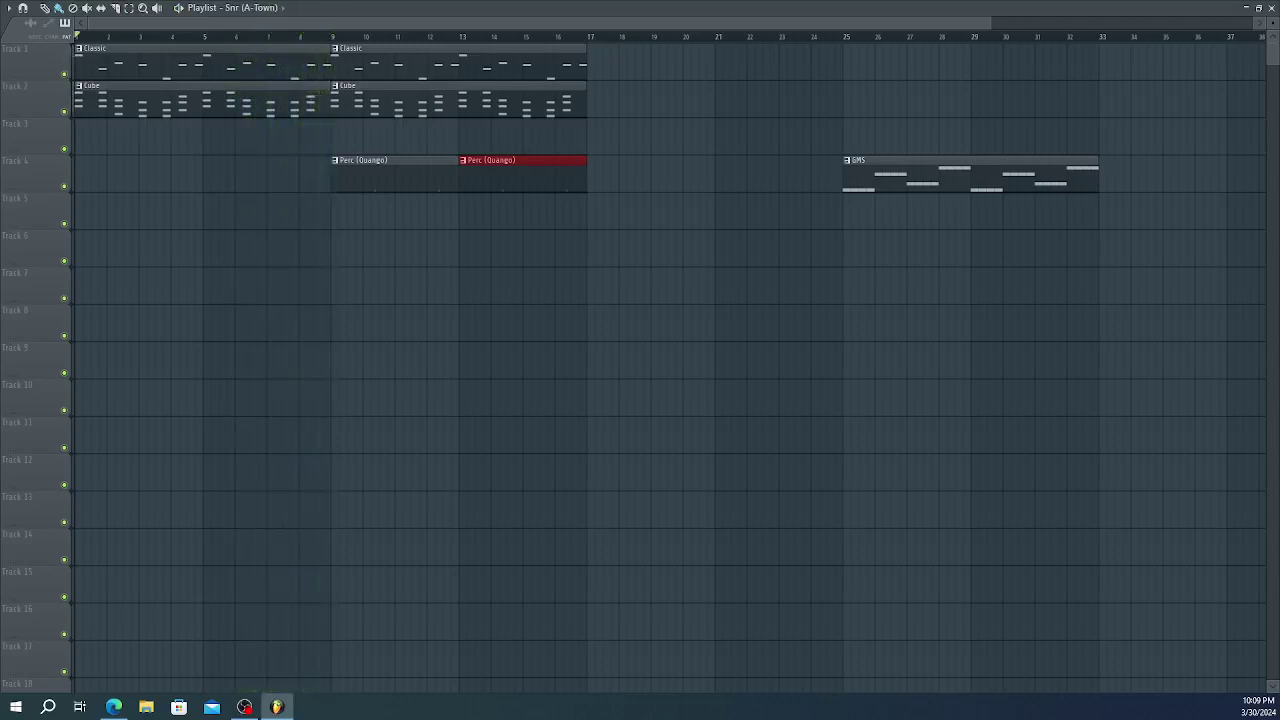
pyautogui.click(338, 207)
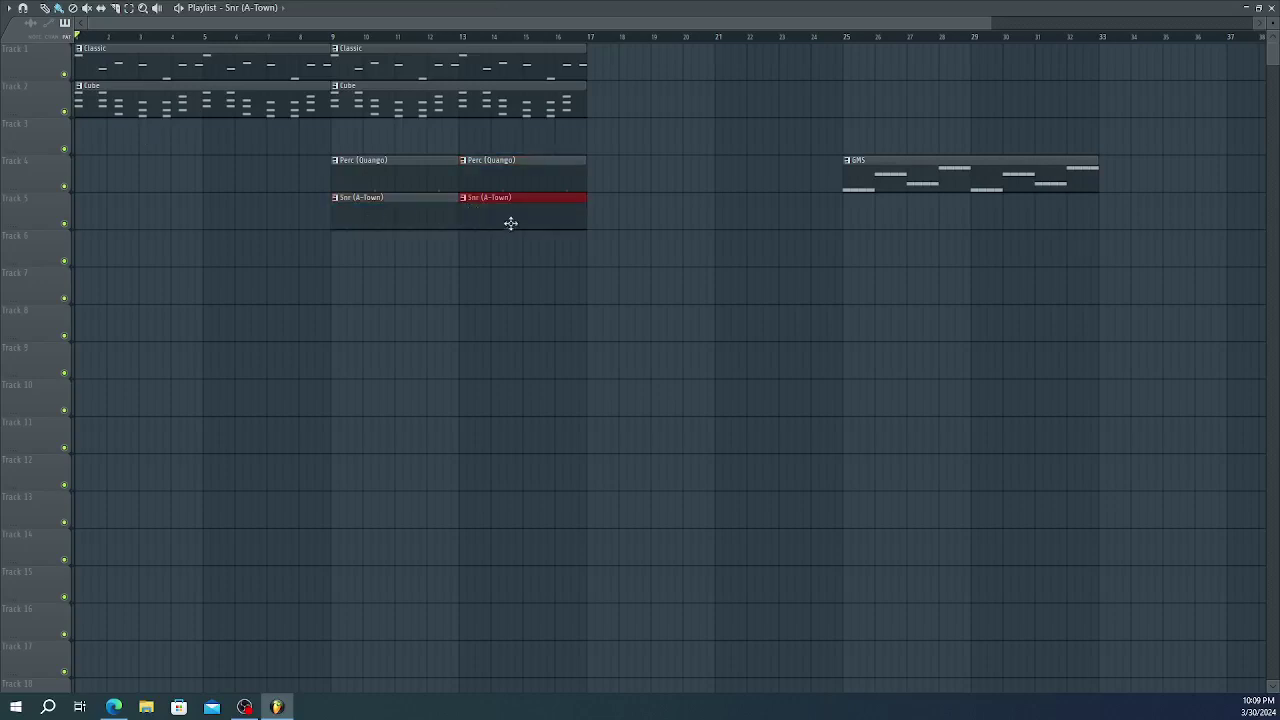
pyautogui.press('space')
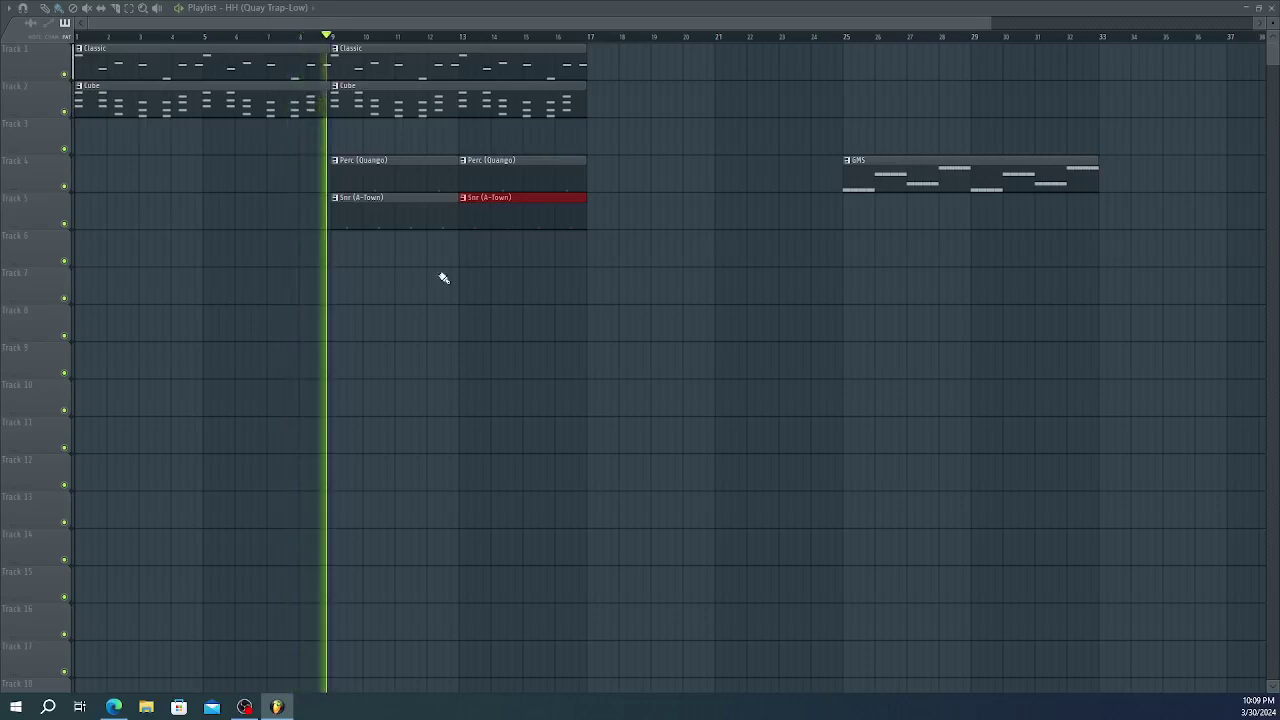
# - Fill bars 9 to 16 with two HH (Quay Trap-Low) clips on Track 6 and two Clp (Quay x Luger Slap) clips on Track 7
pyautogui.moveTo(335, 250); pyautogui.dragTo(460, 252)
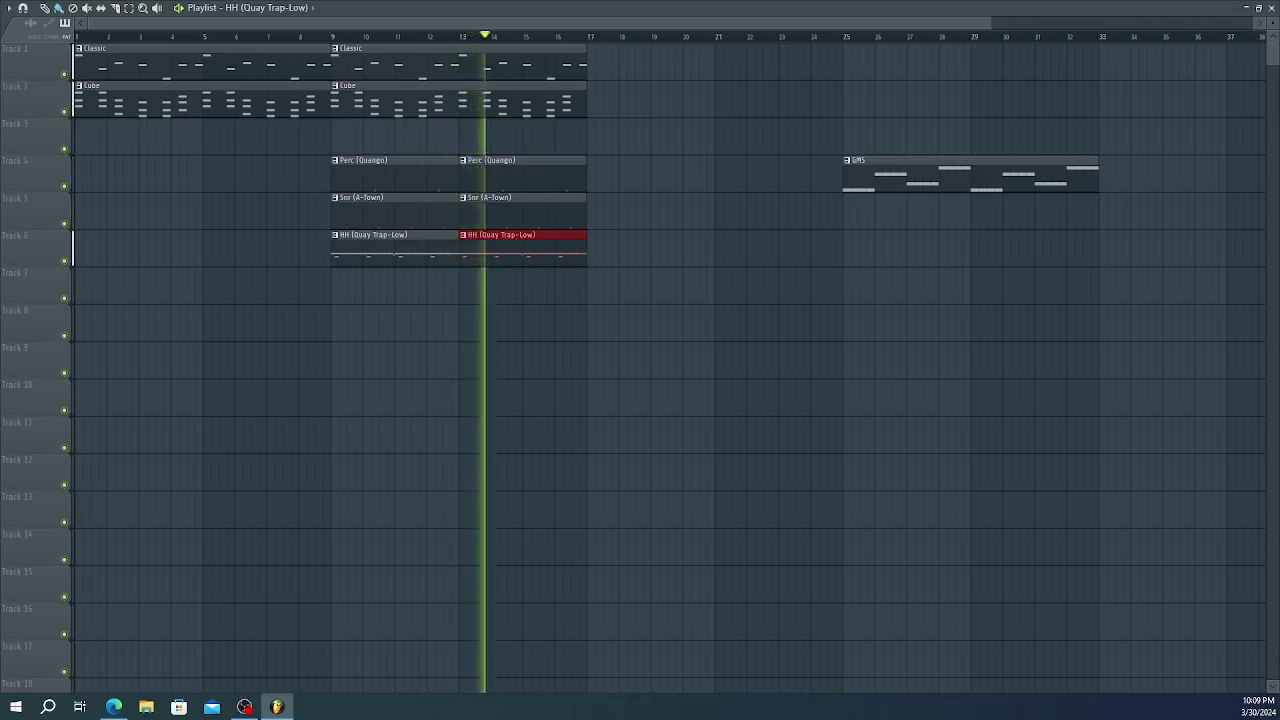
pyautogui.press('space')
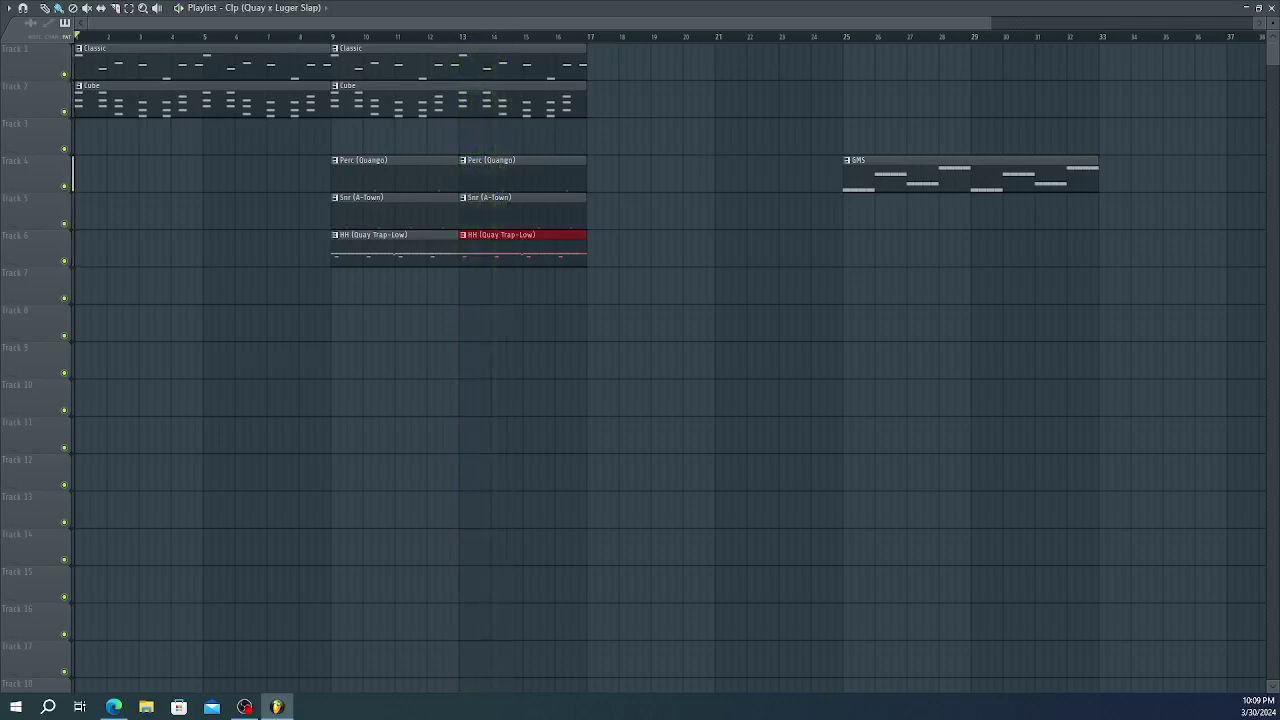
pyautogui.click(336, 287)
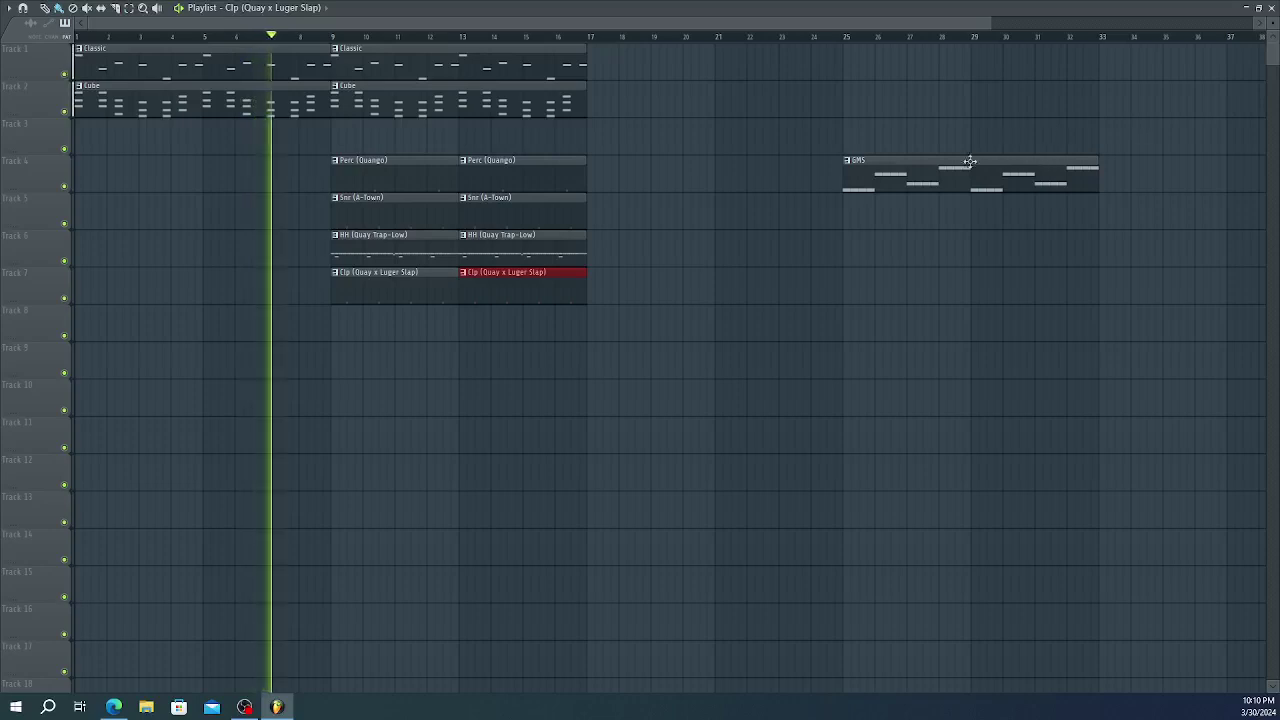
pyautogui.press('space')
# - Duplicate all clips in bars 9 to 16 to bar 17 and move the GMS clip to Track 3 at bar 33
pyautogui.moveTo(930, 169)
pyautogui.mouseDown()
pyautogui.moveTo(740, 126)
pyautogui.moveTo(693, 131)
pyautogui.moveTo(948, 160)
pyautogui.mouseUp()
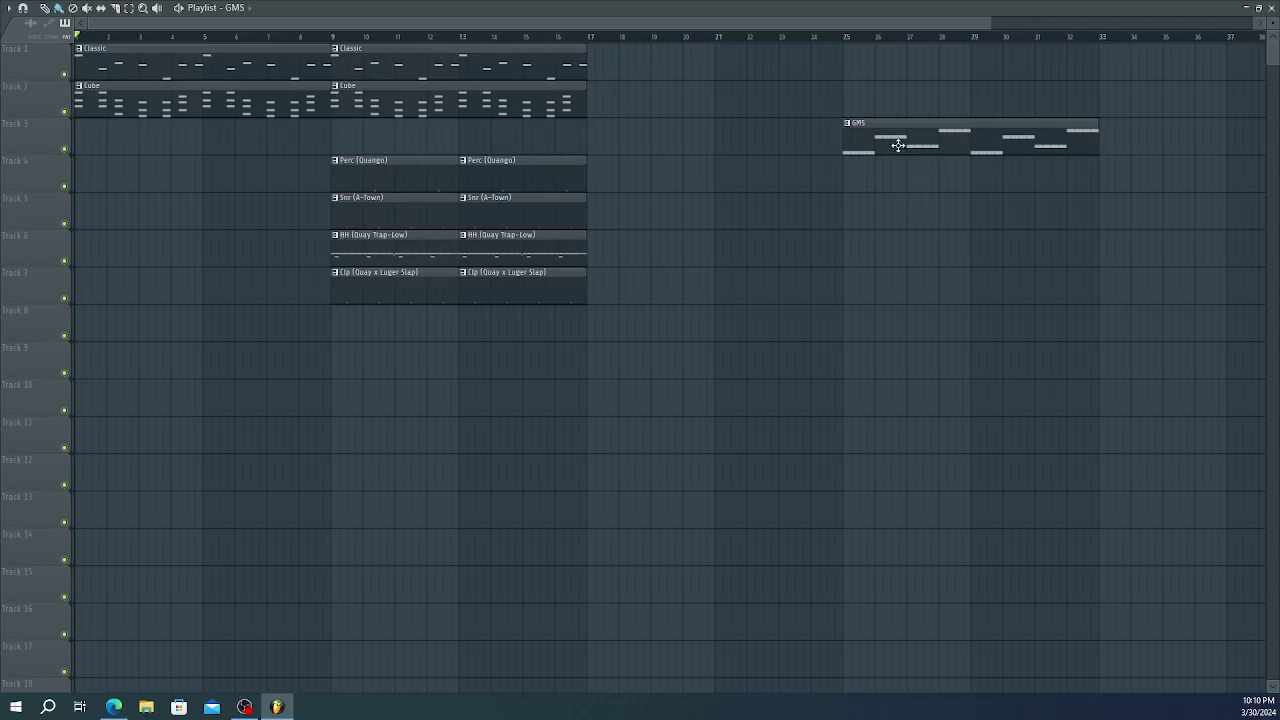
pyautogui.press('space')
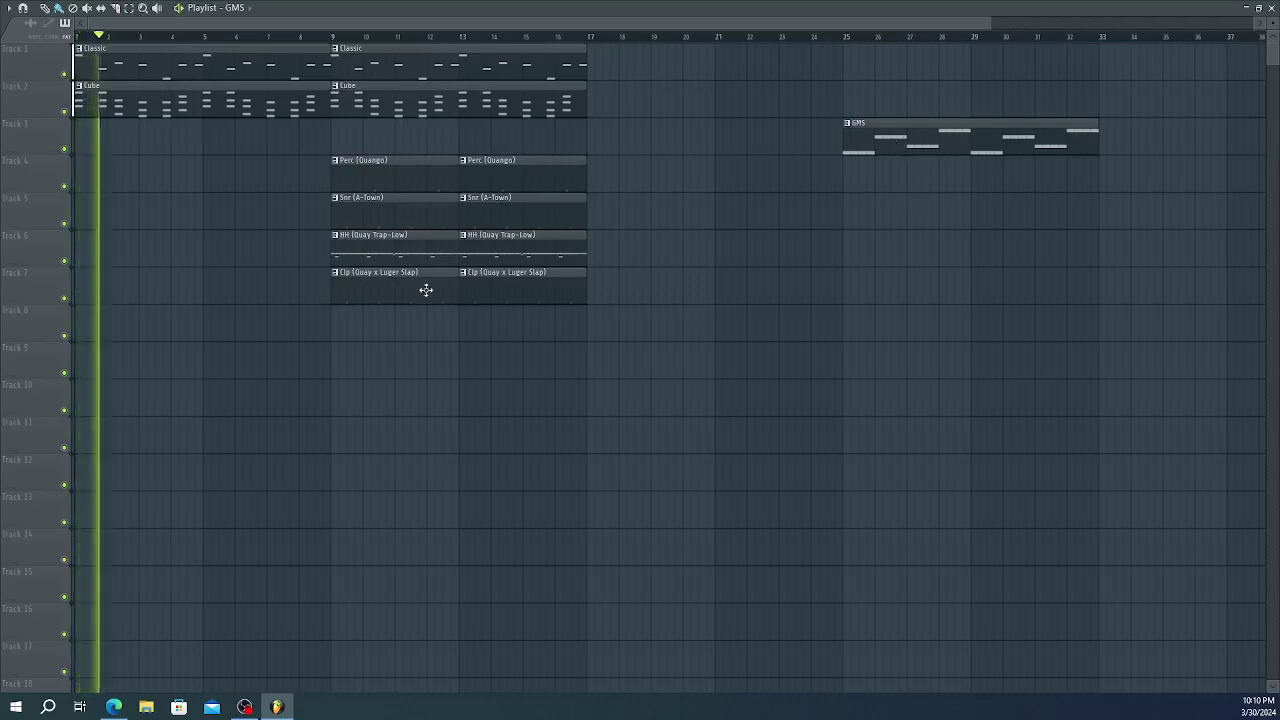
pyautogui.moveTo(354, 380); pyautogui.dragTo(530, 86)
pyautogui.moveTo(434, 79); pyautogui.dragTo(670, 108)
pyautogui.moveTo(858, 140); pyautogui.dragTo(1113, 140)
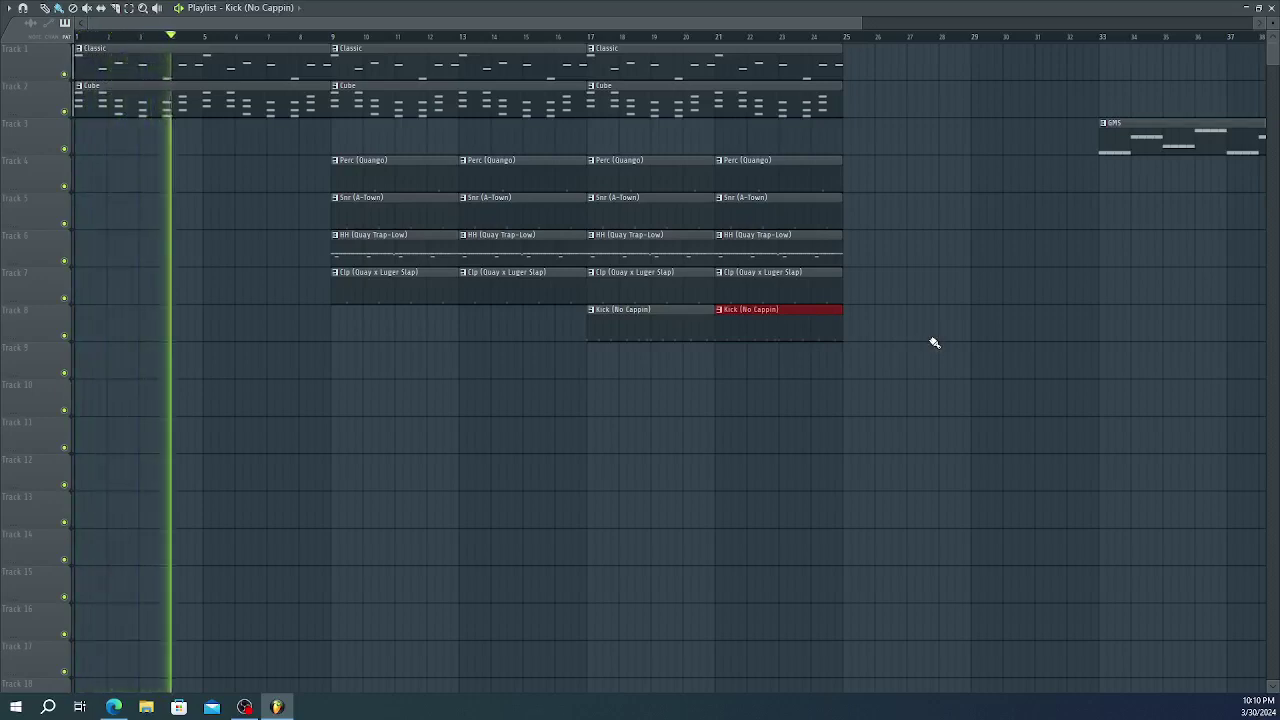
# - Place Kick (No Cappin) clips on Track 8 at bars 17 and 21 and audition the arrangement from about bar 17
pyautogui.click(582, 36)
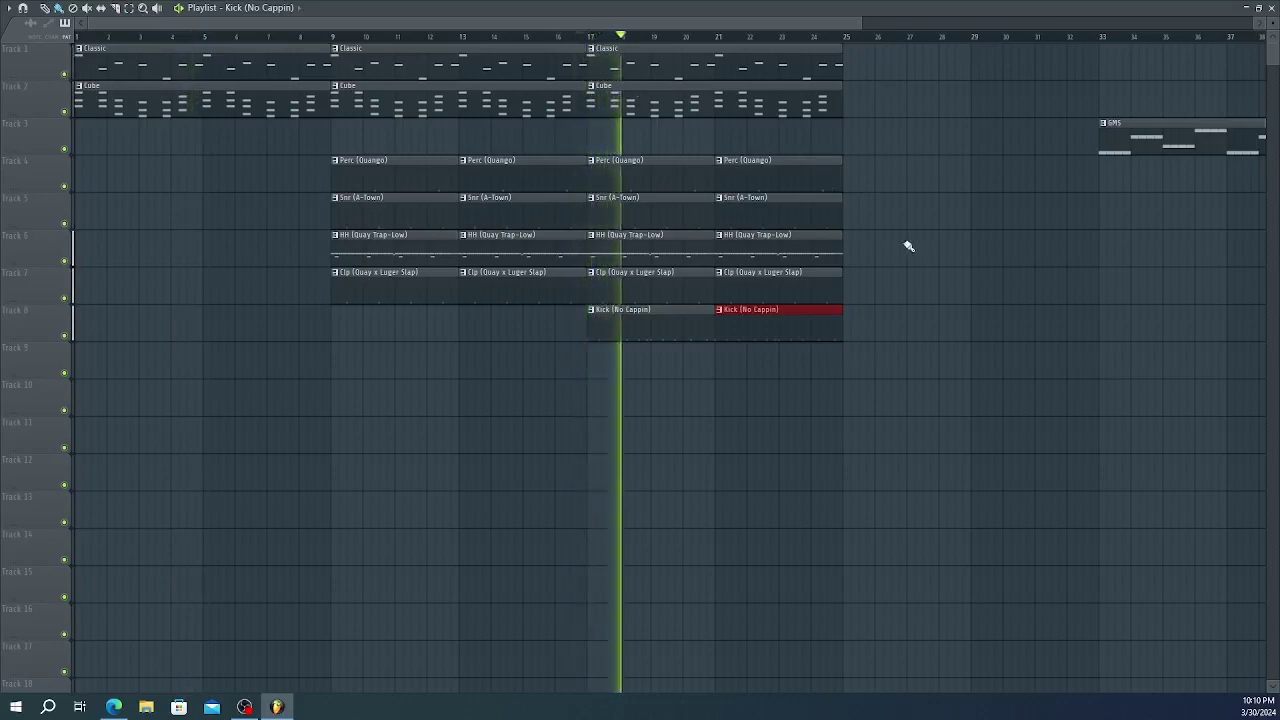
pyautogui.scroll(-5, 911, 228)
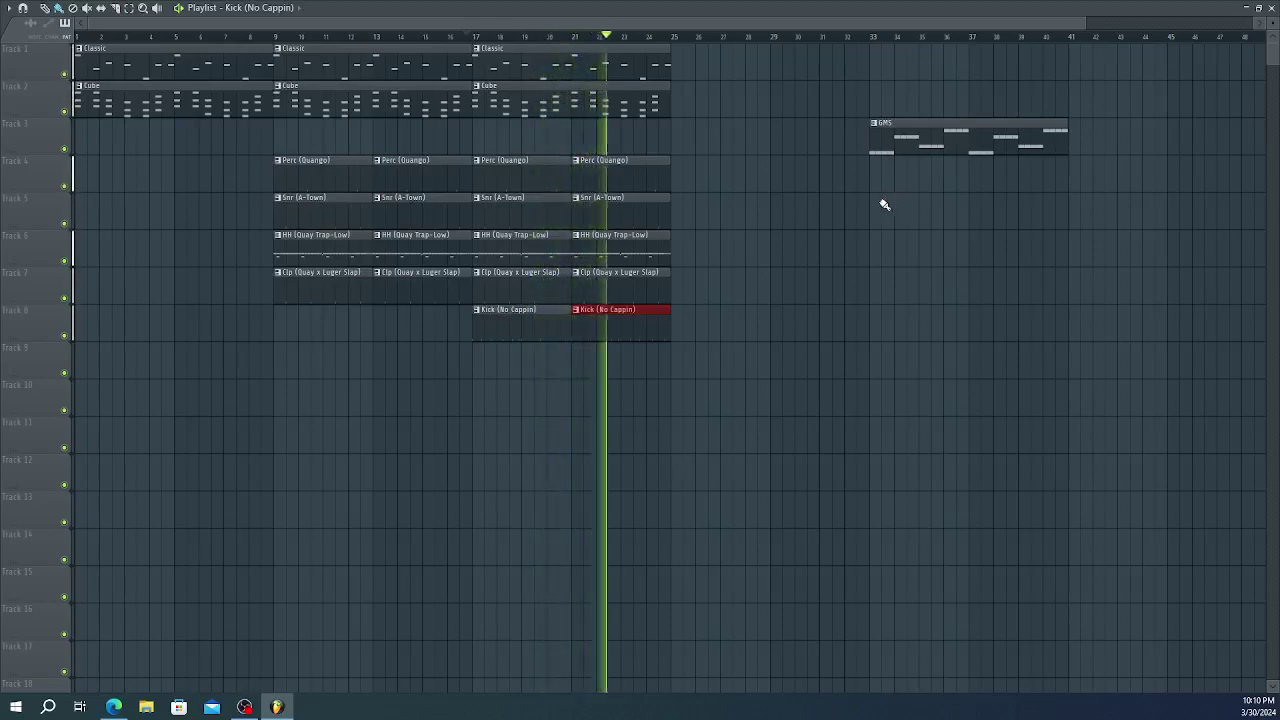
pyautogui.press('space')
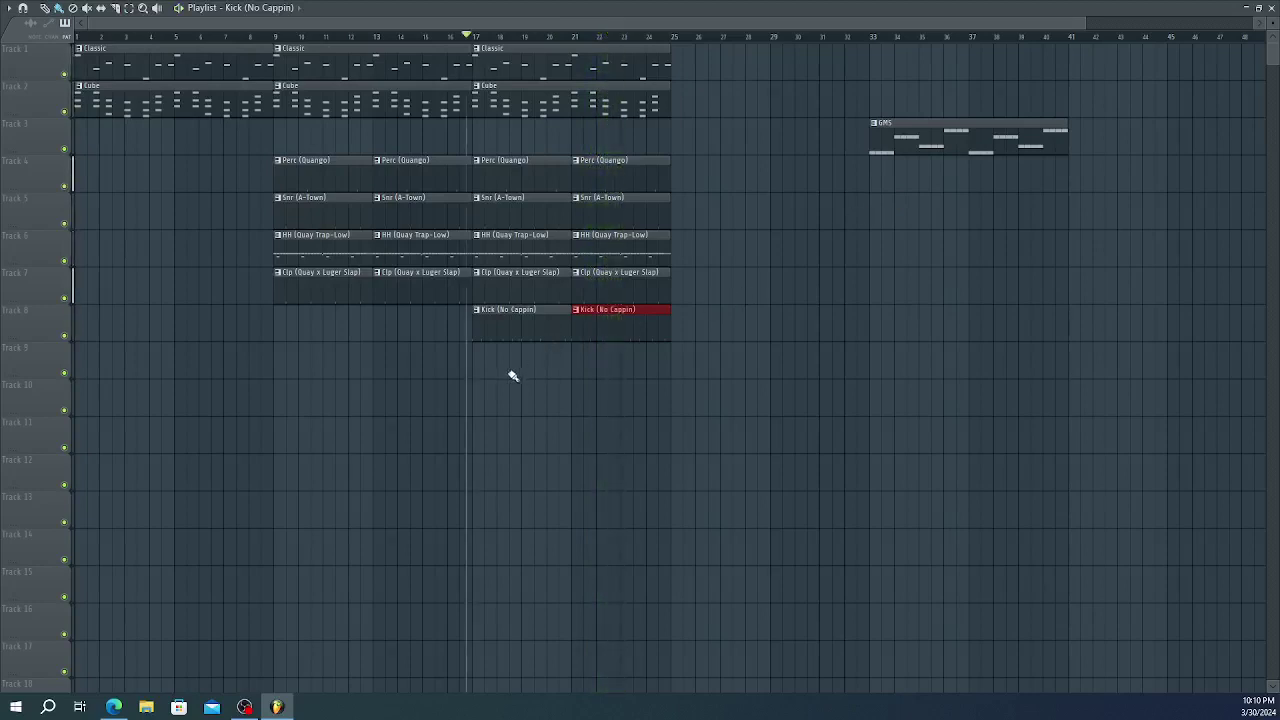
# - Duplicate all clips in bars 17 to 24 to bar 25 and position the GMS clip on Track 3 at bar 33
pyautogui.moveTo(512, 376); pyautogui.dragTo(664, 72)
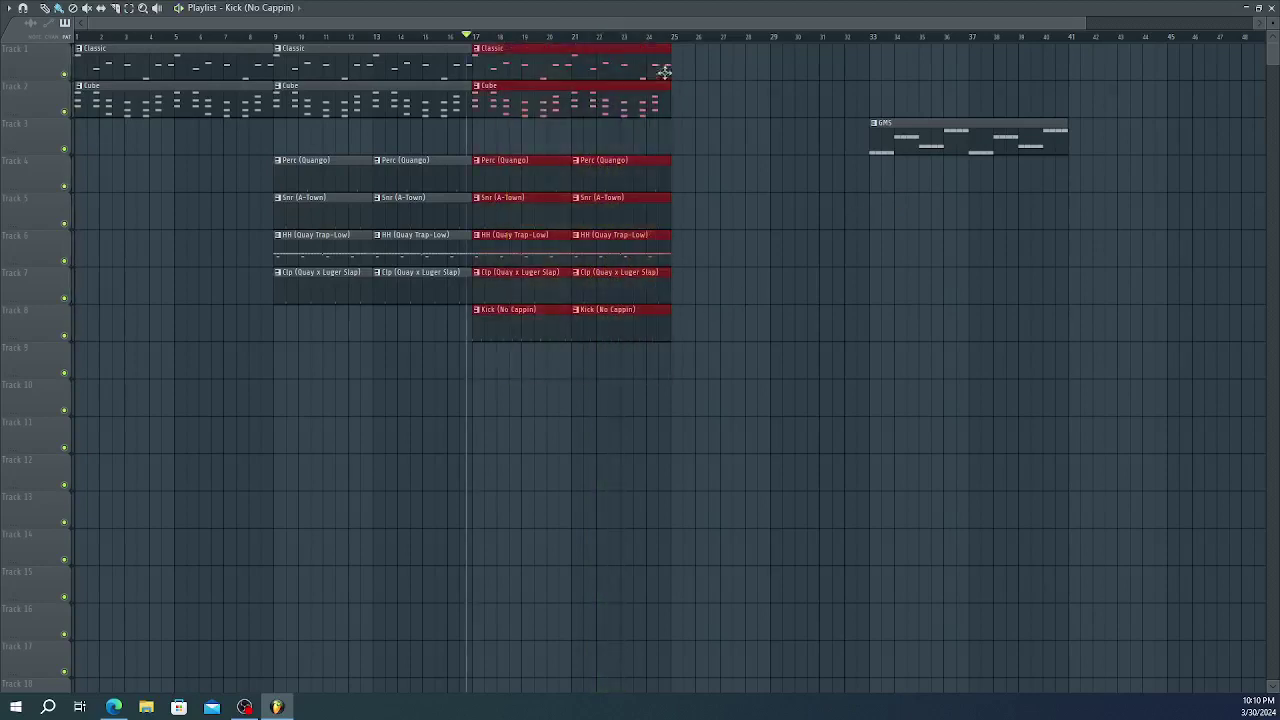
pyautogui.moveTo(548, 67); pyautogui.dragTo(744, 90)
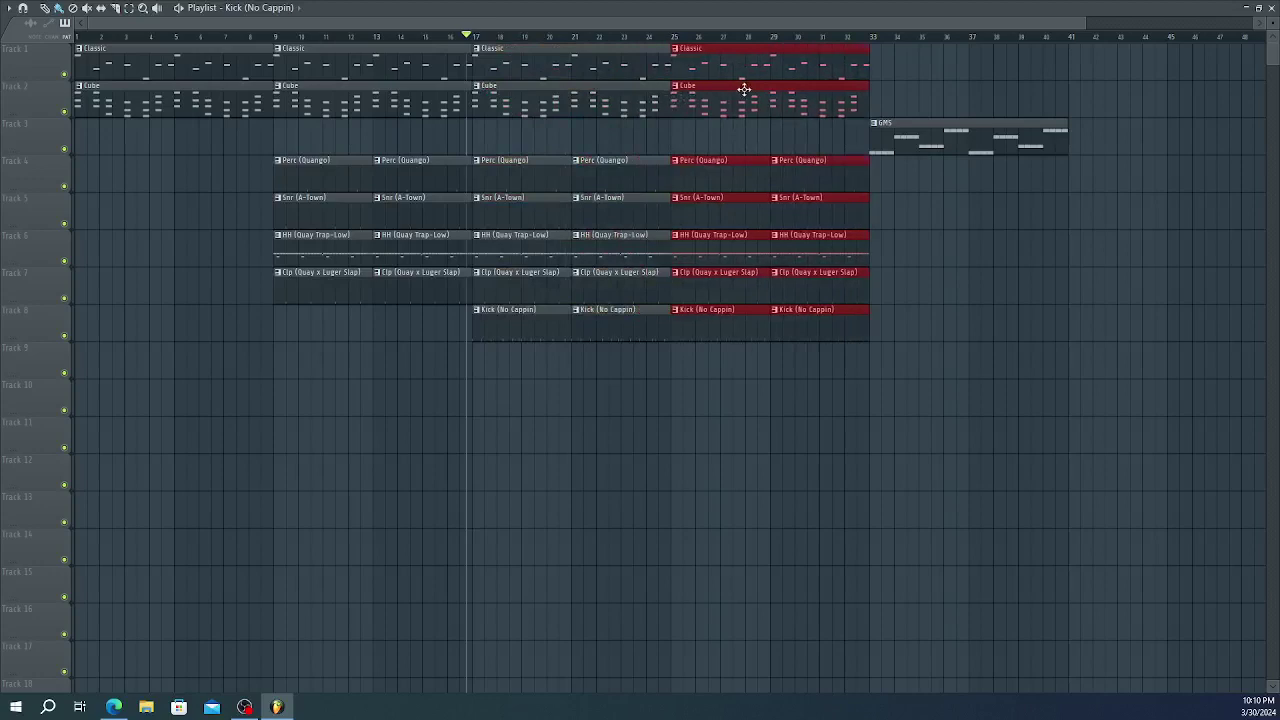
pyautogui.moveTo(908, 149); pyautogui.dragTo(1094, 149)
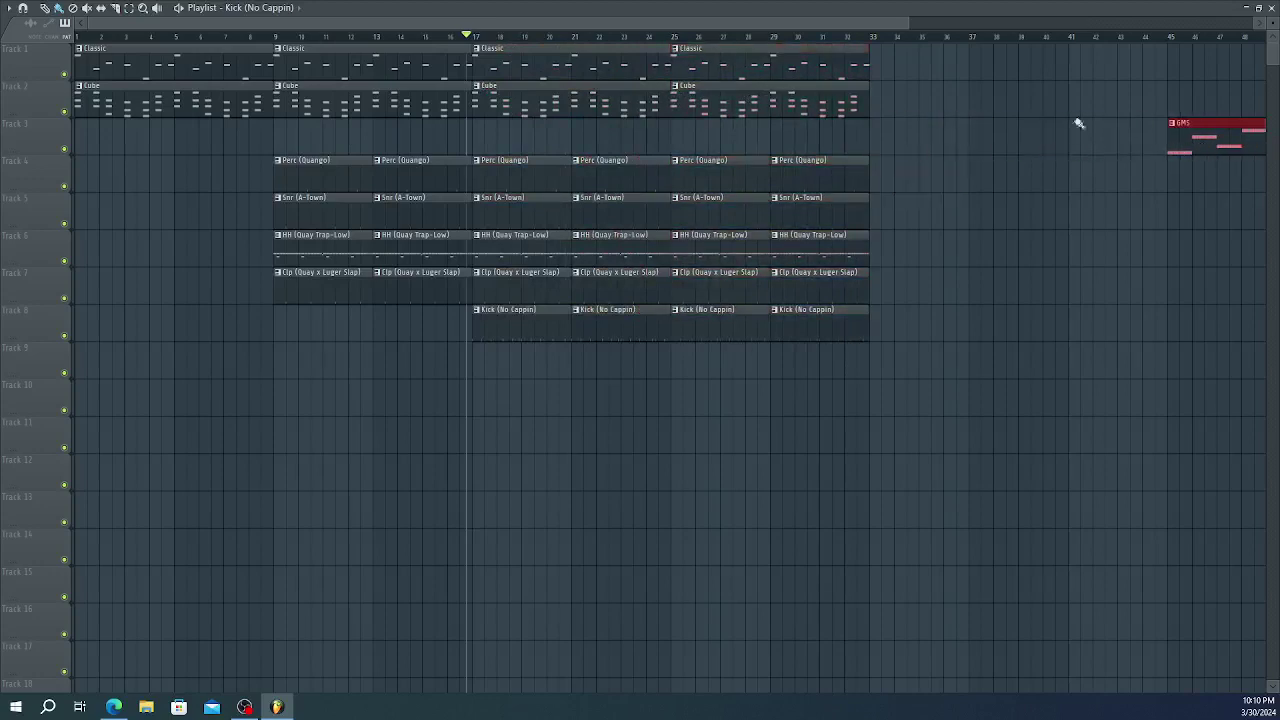
pyautogui.moveTo(876, 25); pyautogui.dragTo(1043, 97)
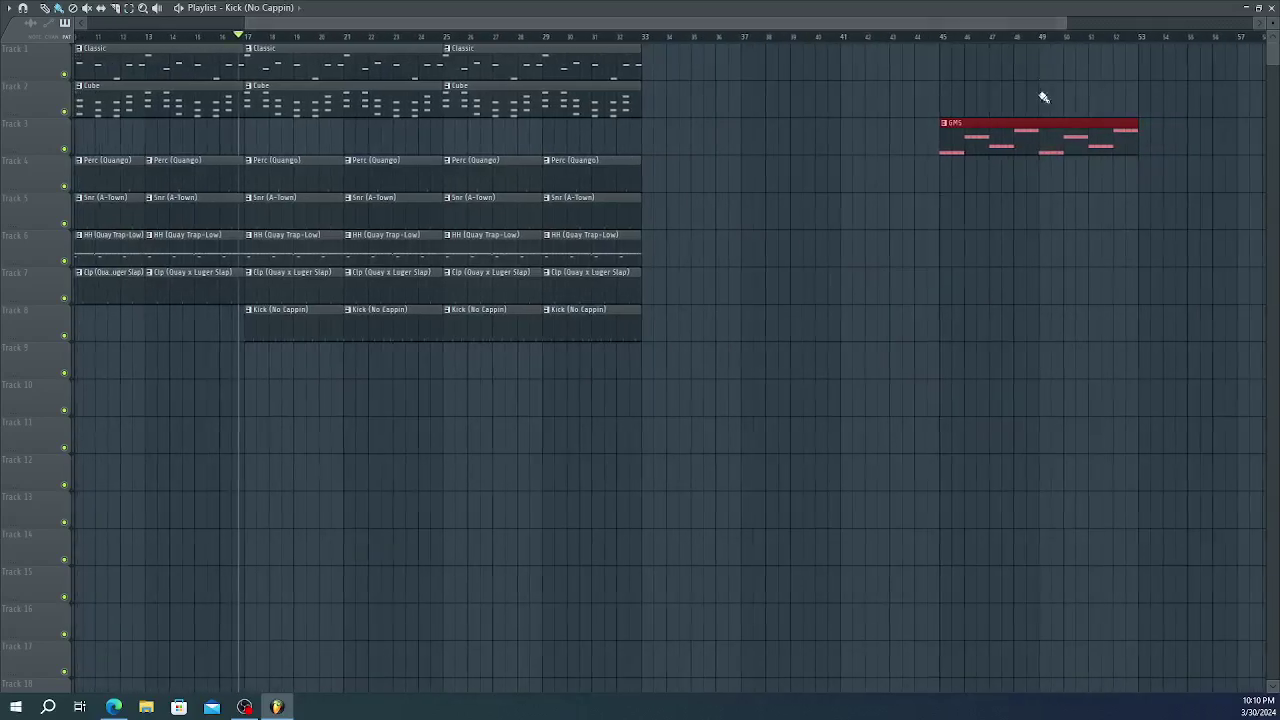
pyautogui.moveTo(1019, 144); pyautogui.dragTo(757, 146)
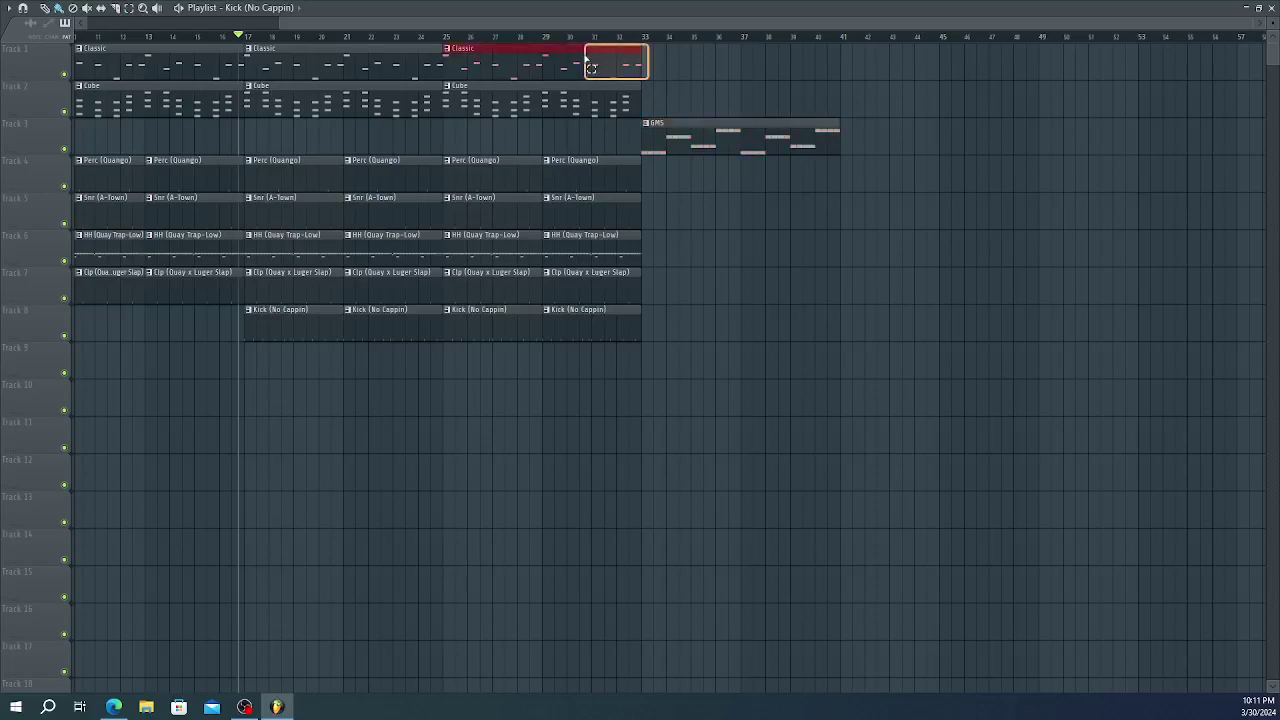
# - Duplicate the last Classic clip to bar 33 and copy the Perc, Snr, HH, Clp and Kick clips from bars 17 to 32 to bar 33
pyautogui.moveTo(555, 57); pyautogui.dragTo(692, 67)
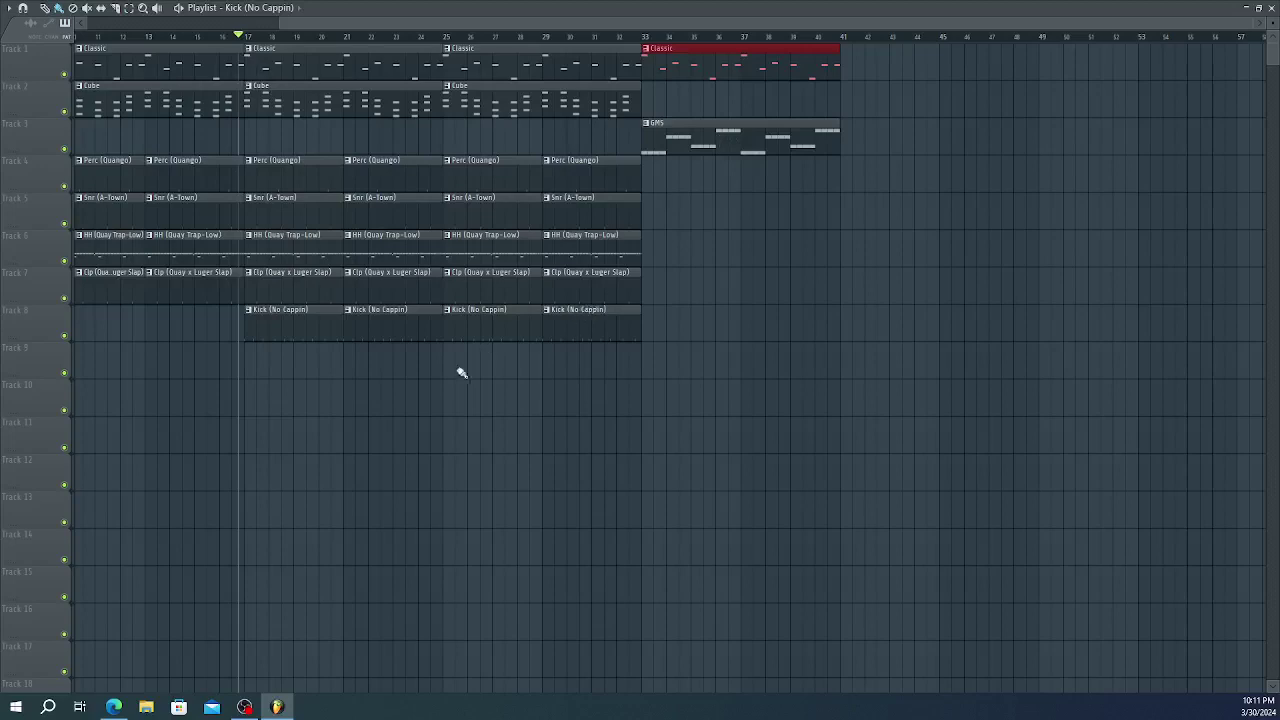
pyautogui.moveTo(283, 367); pyautogui.dragTo(543, 192)
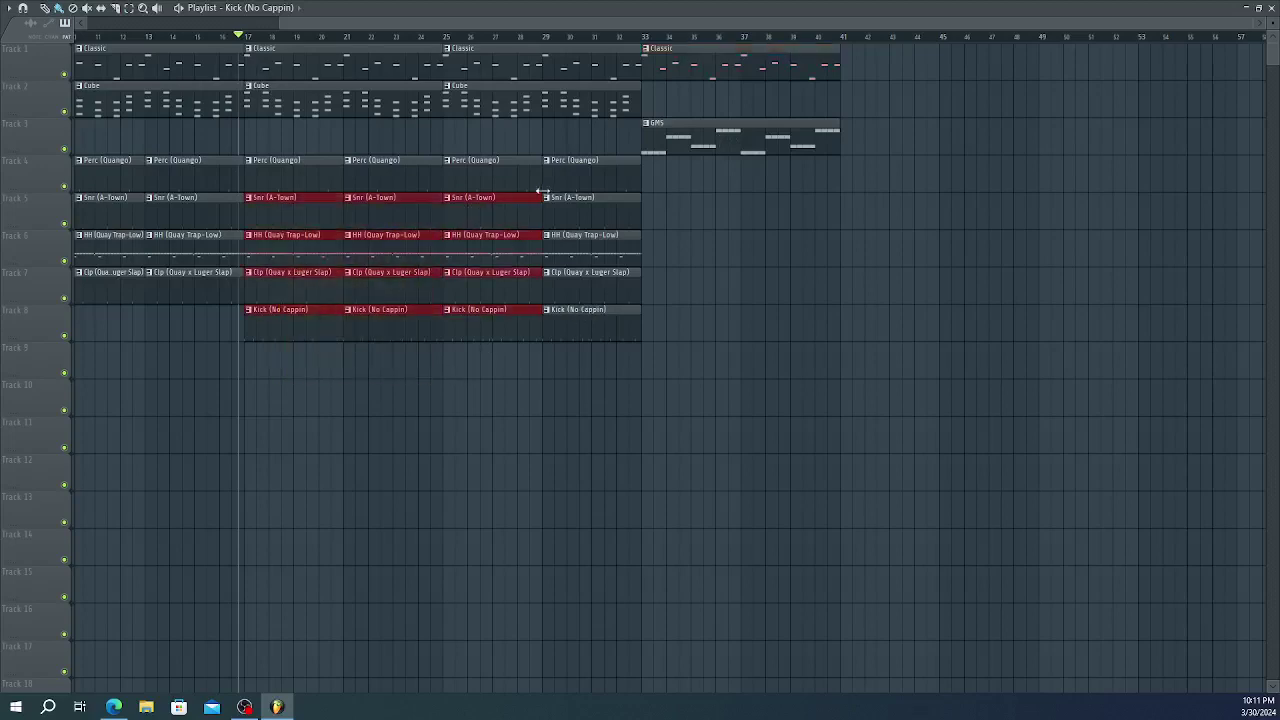
pyautogui.moveTo(271, 375); pyautogui.dragTo(614, 157)
pyautogui.moveTo(327, 185); pyautogui.dragTo(714, 179)
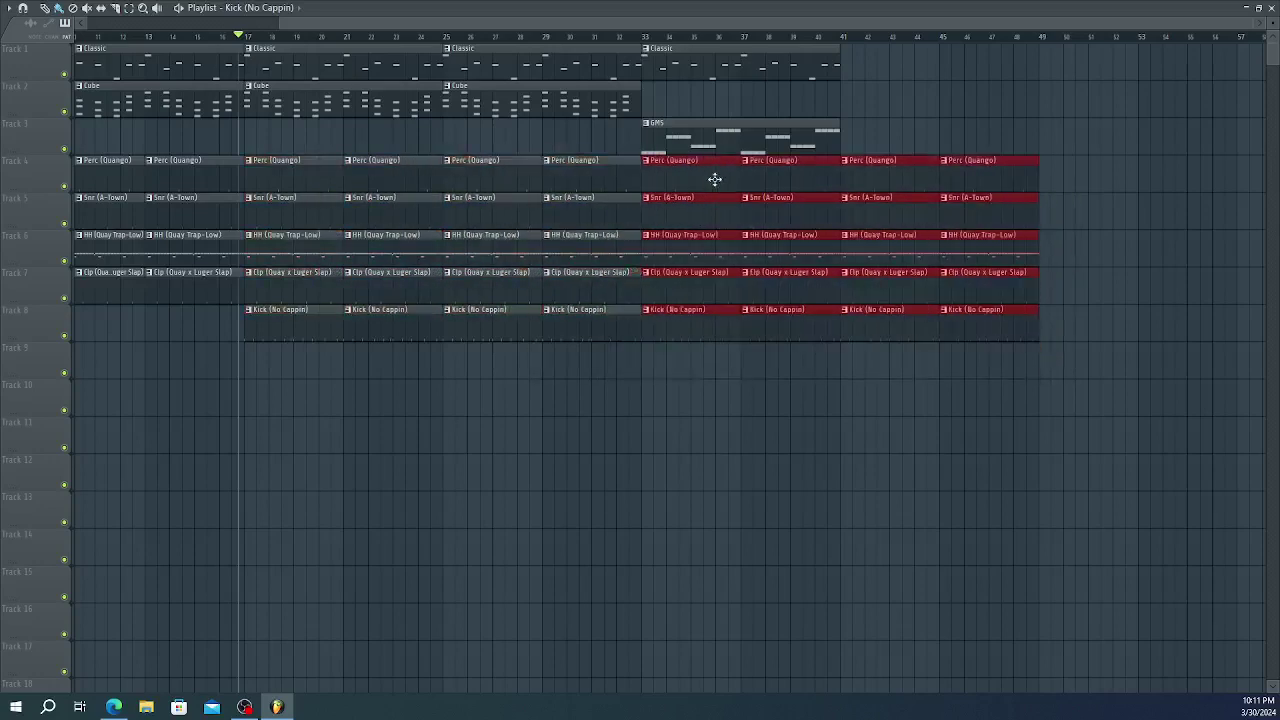
# - Copy the bar 33 Classic and GMS clips to bar 41 on their tracks and audition the section from bar 33
pyautogui.moveTo(872, 147); pyautogui.dragTo(942, 78)
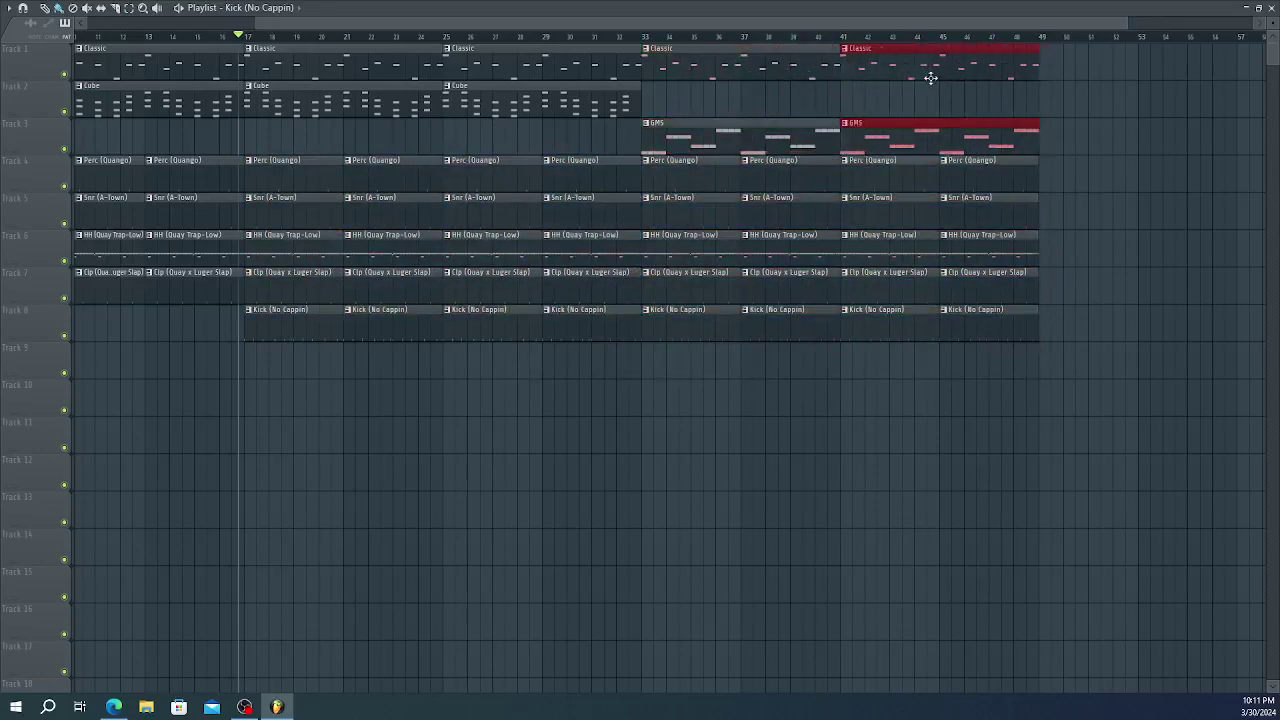
pyautogui.click(643, 38)
pyautogui.press('space')
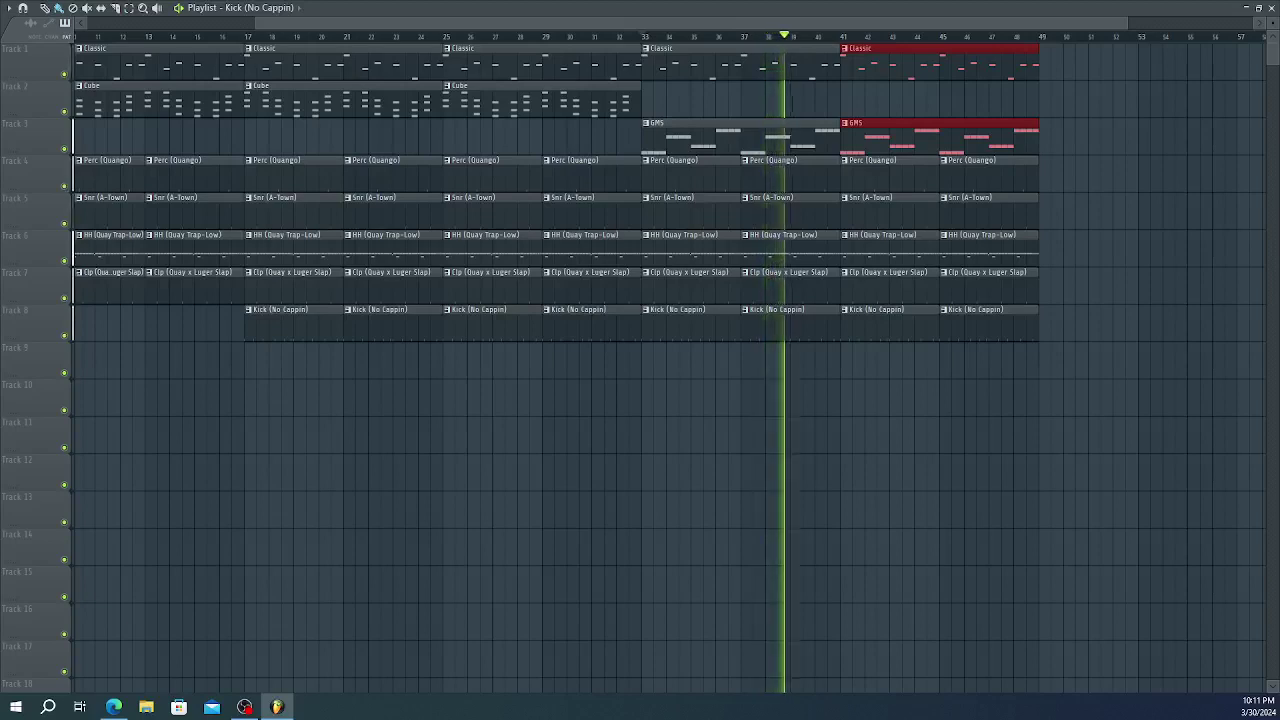
pyautogui.press('space')
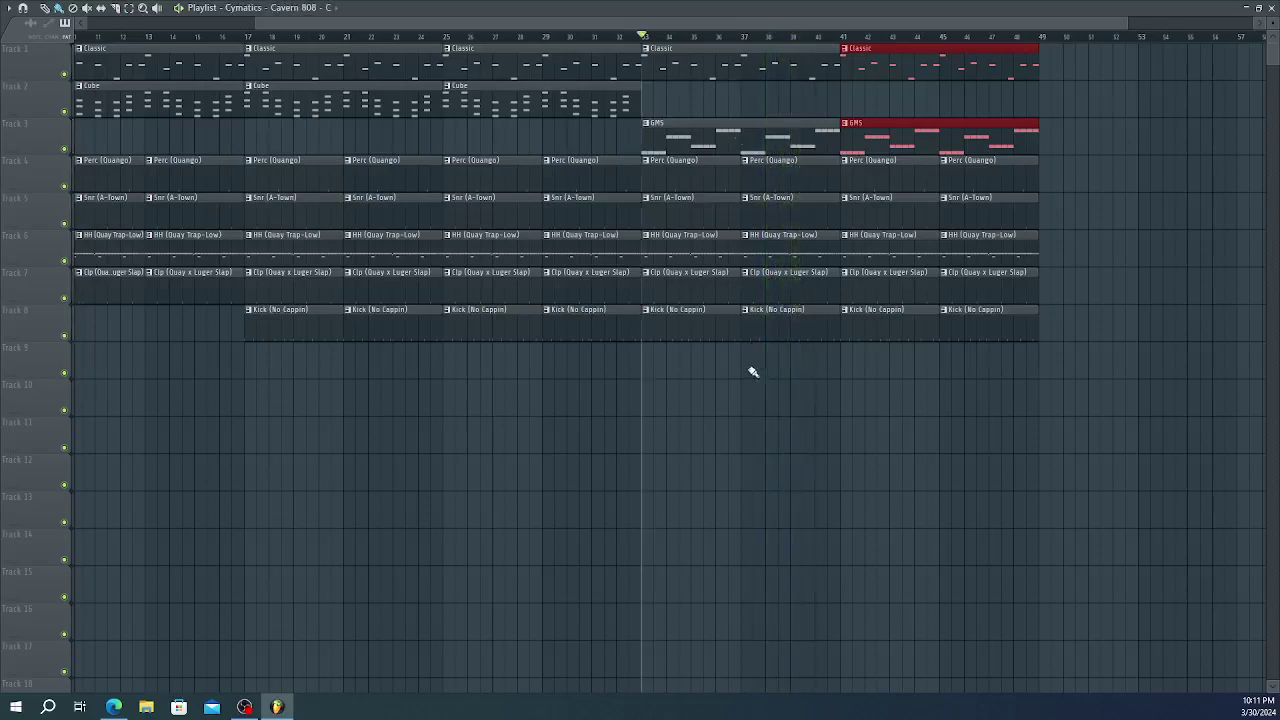
# - Place Cymatics - Cavern 808 clips on Track 9 at bars 33 and 37, duplicate both to bar 41, and audition the section
pyautogui.click(647, 363)
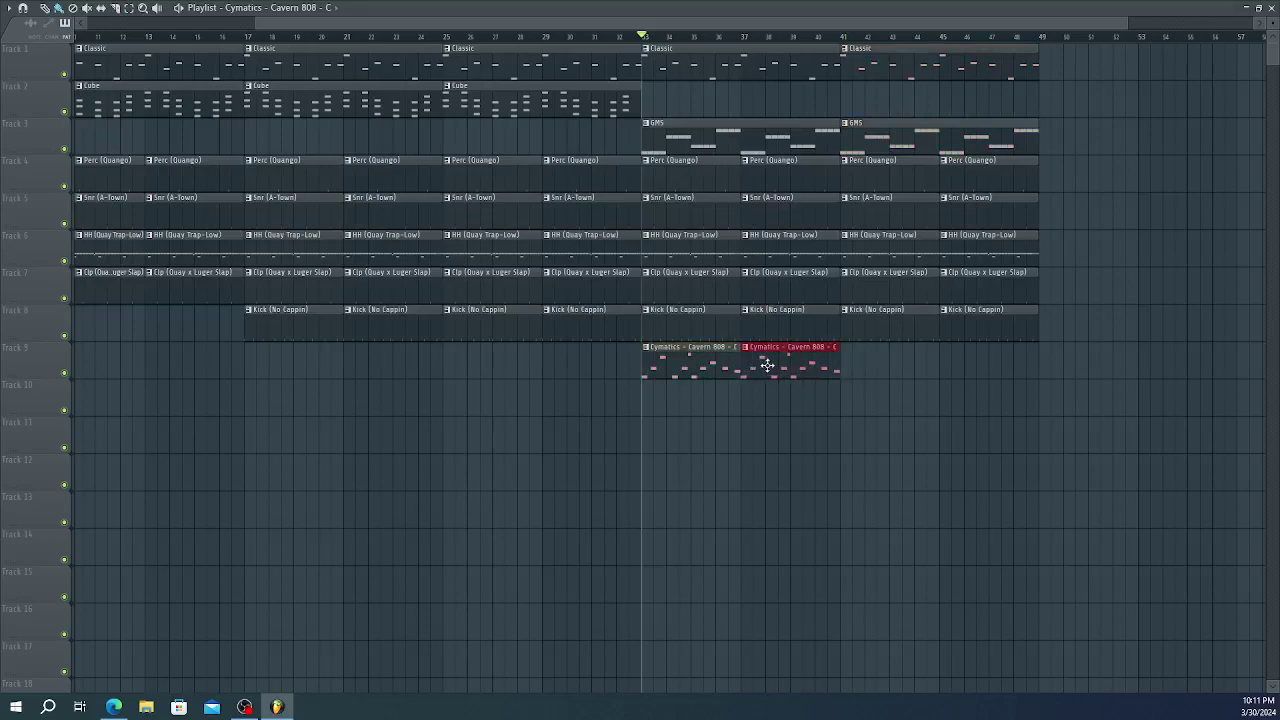
pyautogui.moveTo(696, 399); pyautogui.dragTo(748, 338)
pyautogui.hotkey('ctrl', 'b')
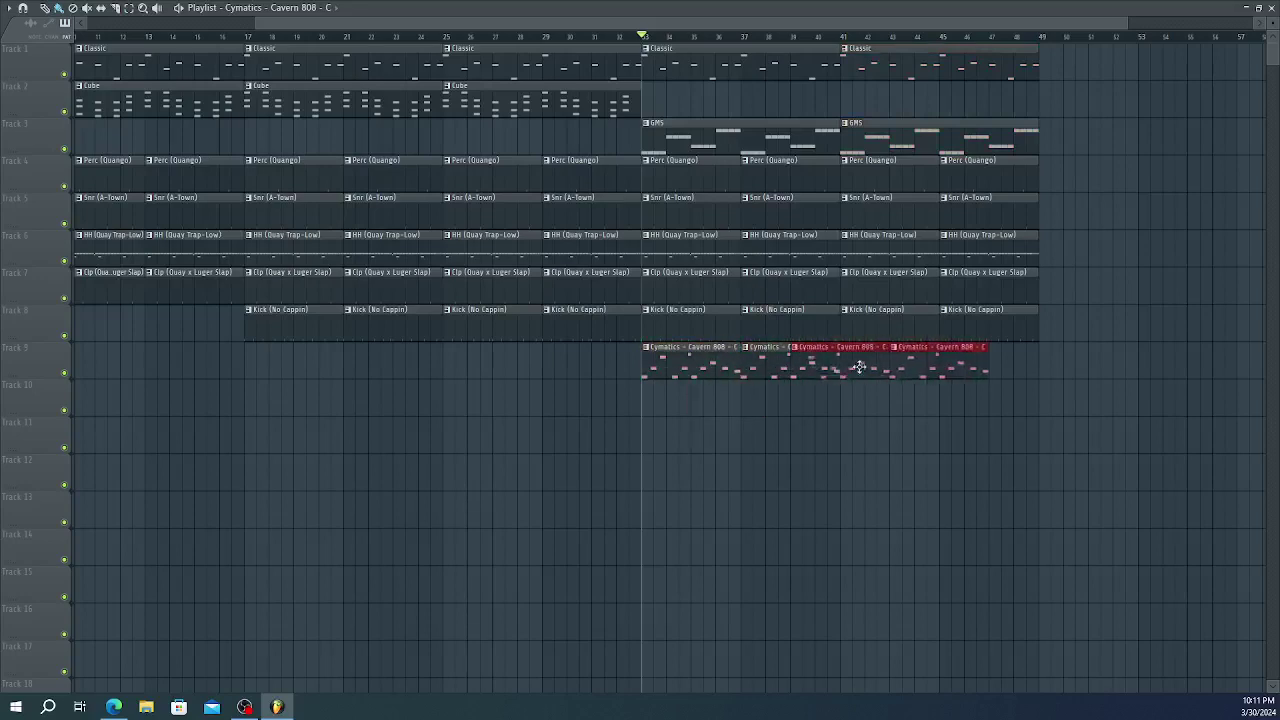
pyautogui.press('space')
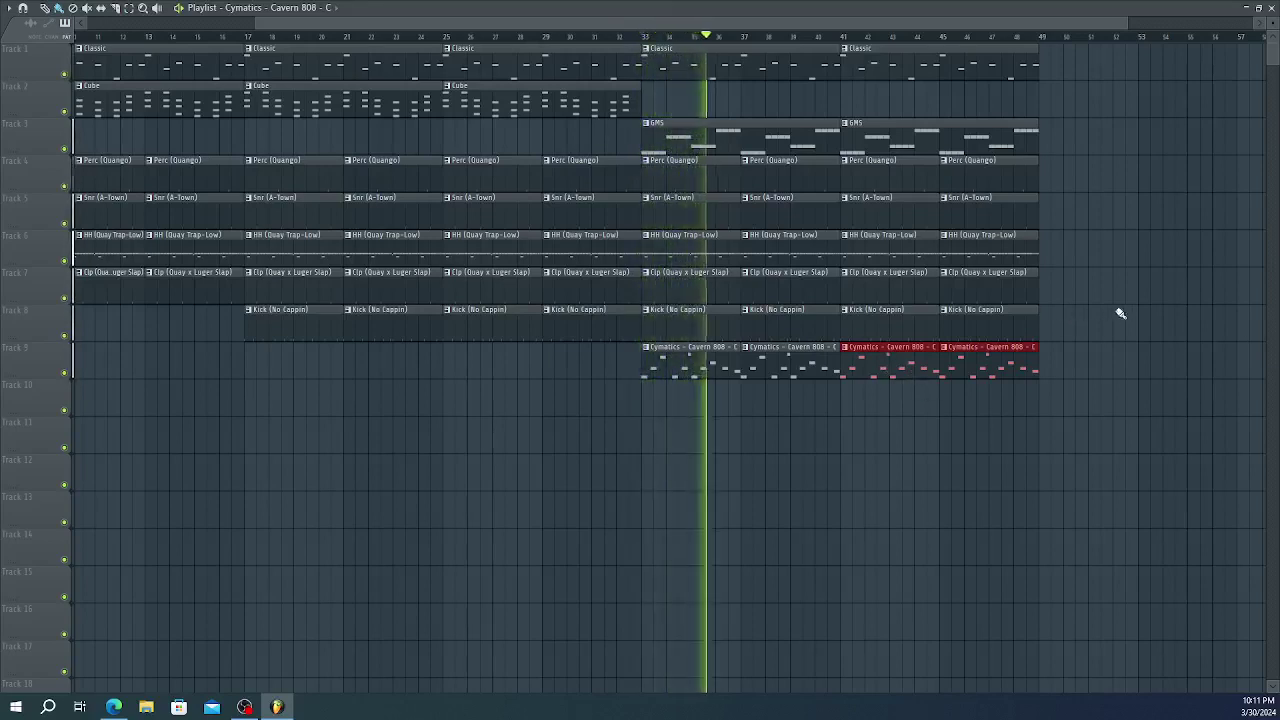
pyautogui.scroll(-1, 1111, 343)
pyautogui.scroll(-2, 1111, 343)
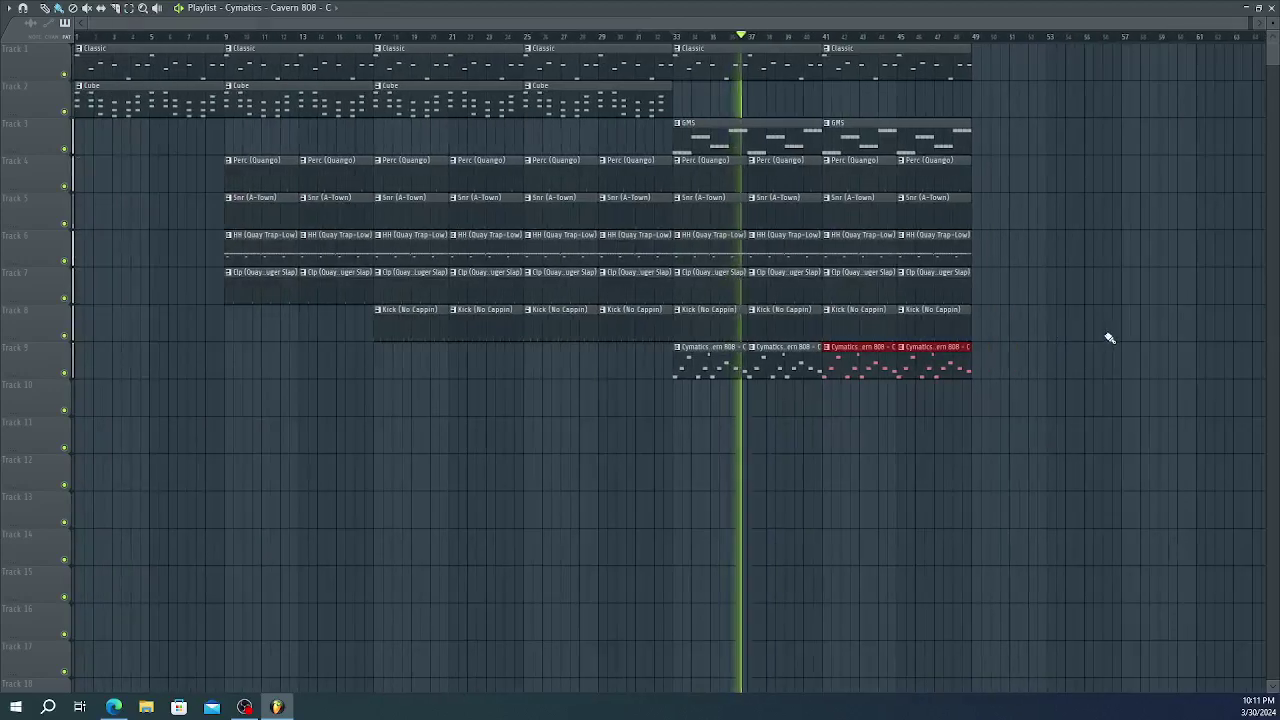
pyautogui.press('space')
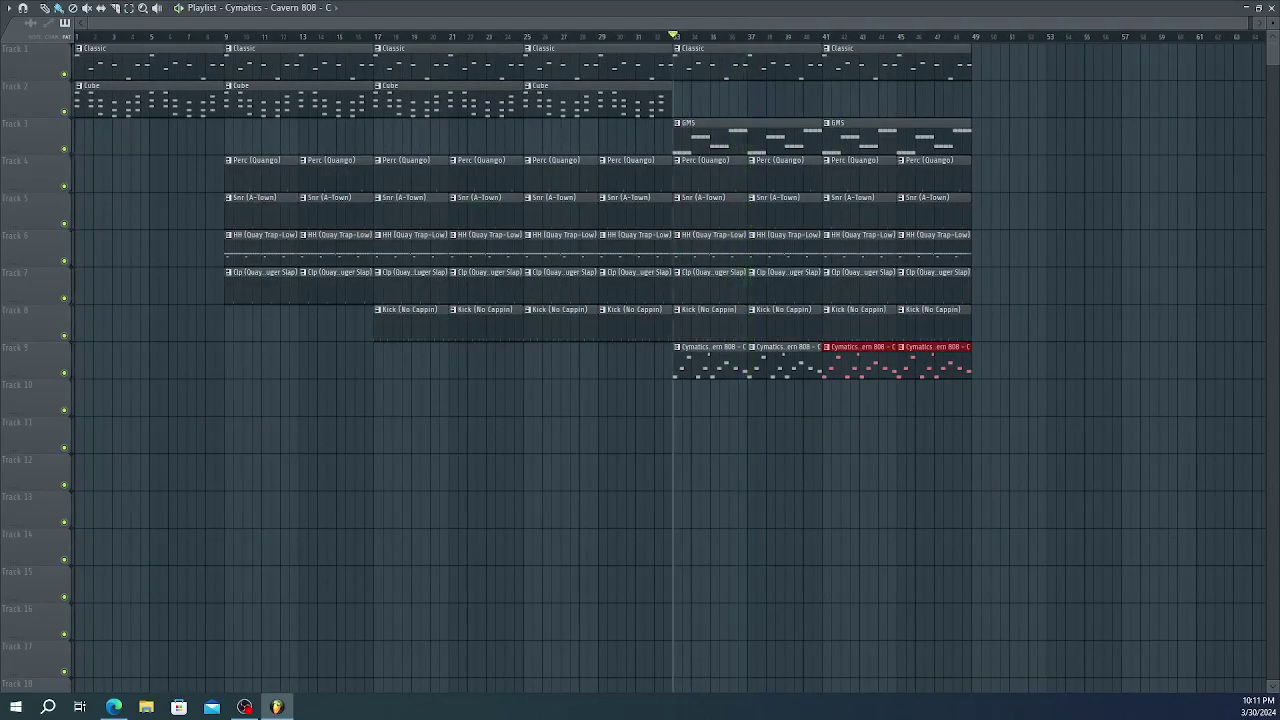
# - Audition the arrangement from the melody intro into the drum sections, checking the channel activity in the channel rack
pyautogui.press('F6')
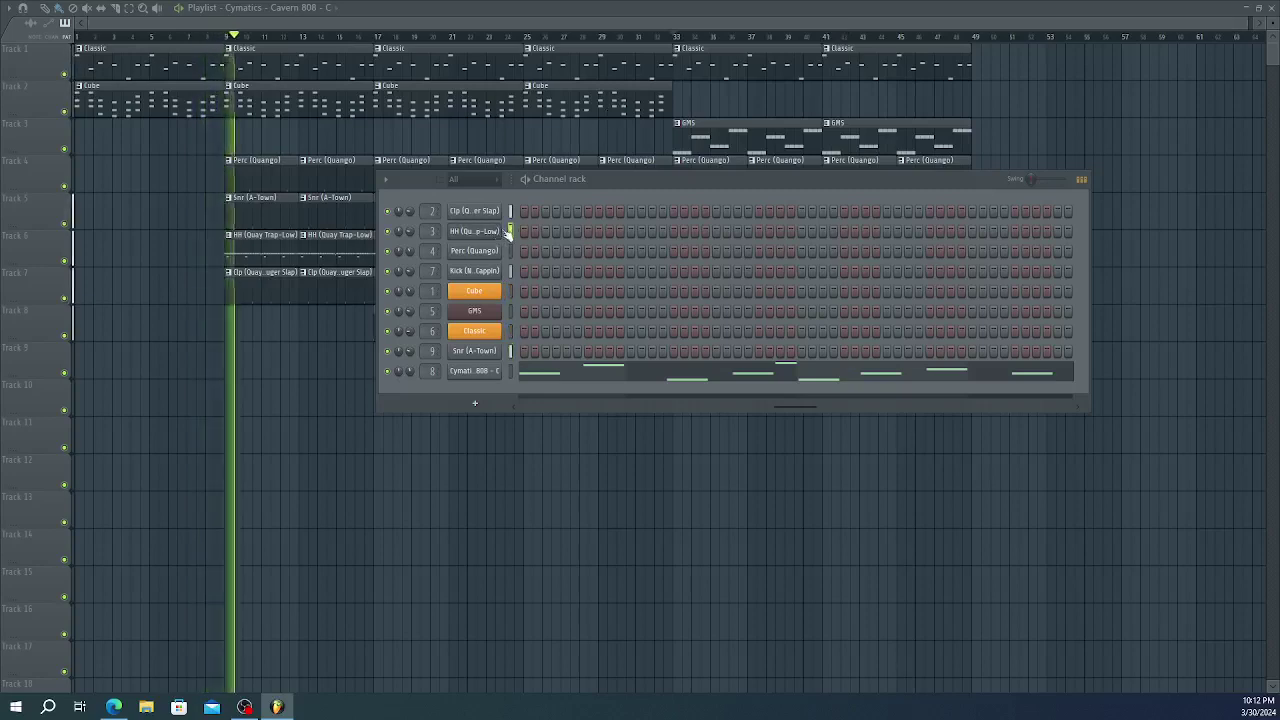
pyautogui.click(738, 6)
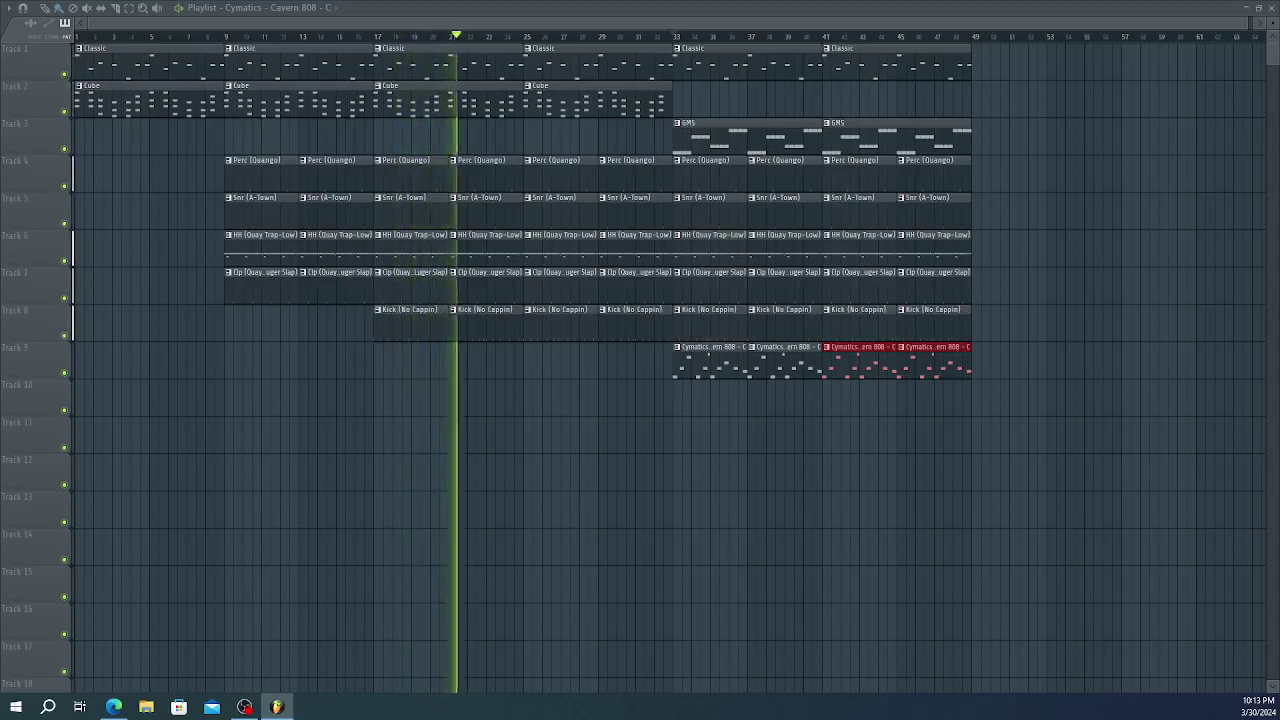
pyautogui.press('space')
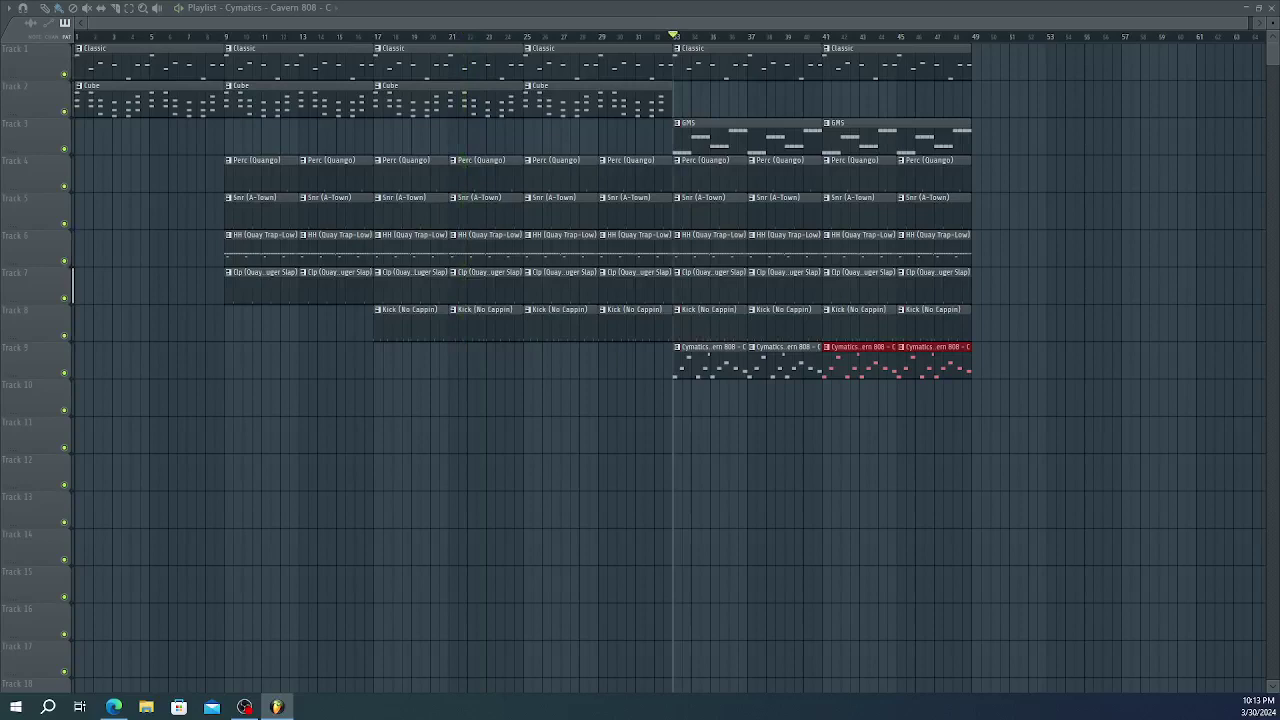
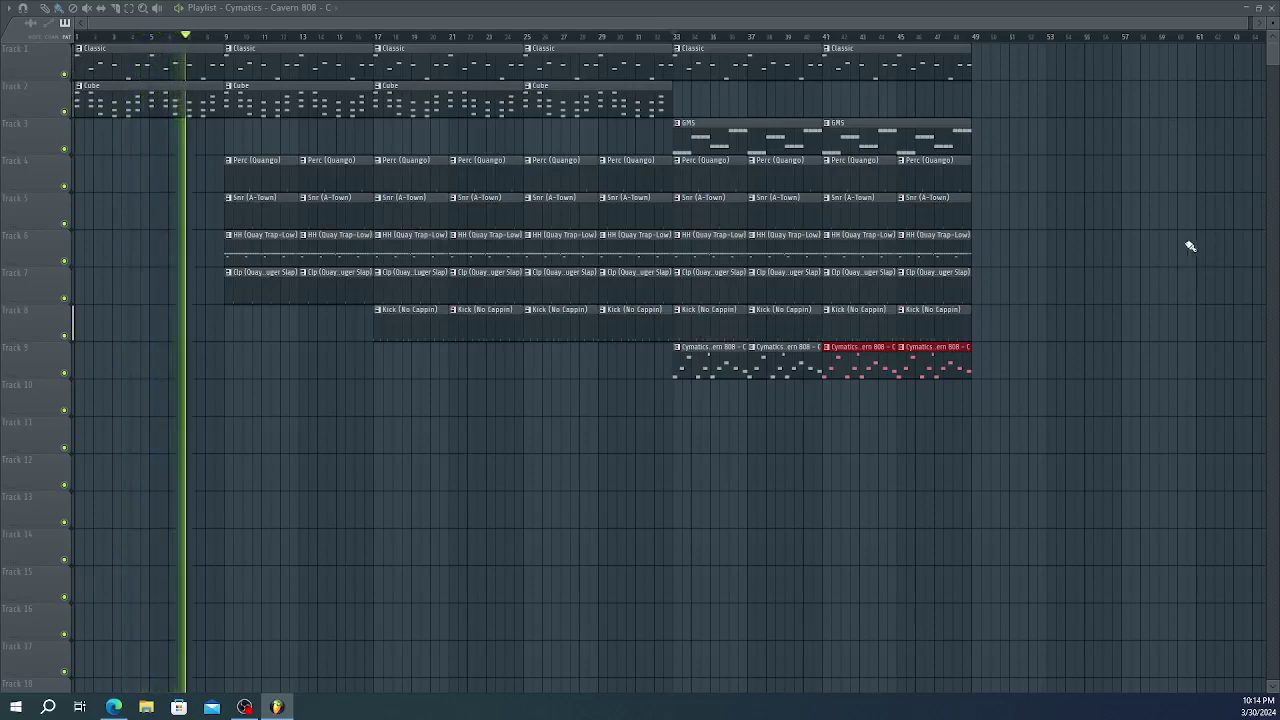
pyautogui.press('space')
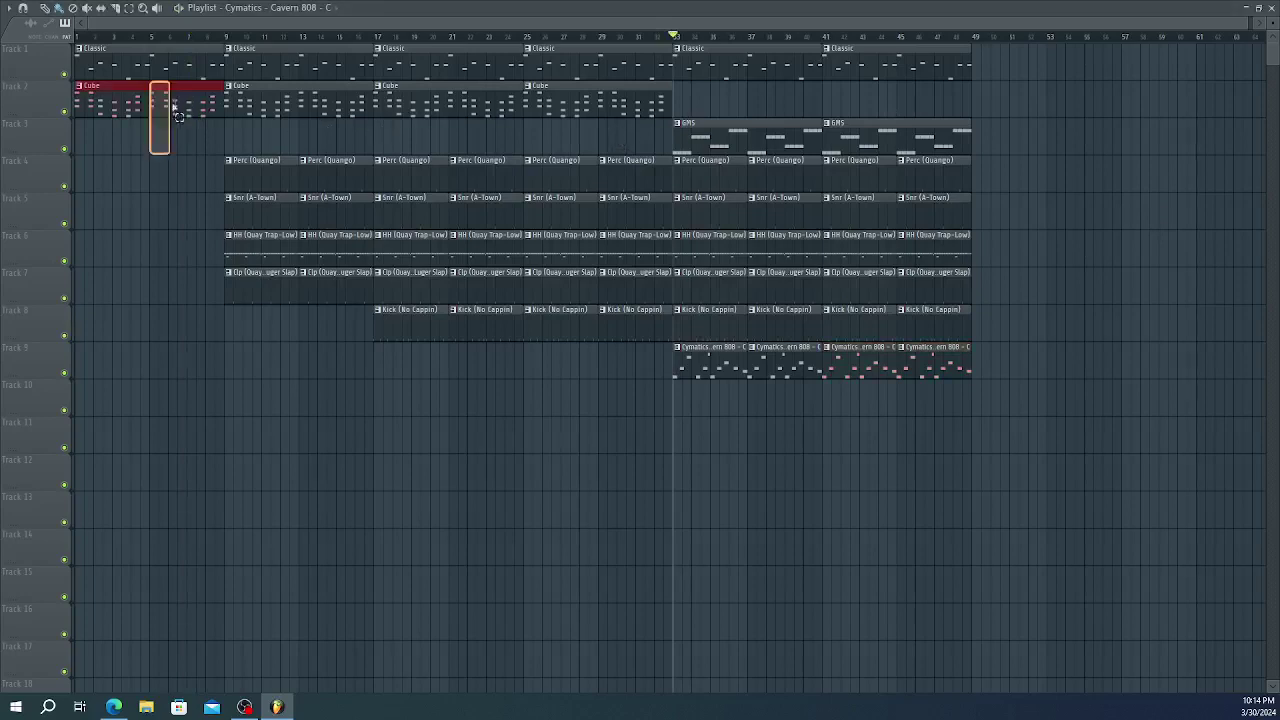
# - Copy a Cube clip to bar 49 on Track 2 and audition the transition from about bar 48
pyautogui.moveTo(290, 137); pyautogui.dragTo(1042, 106)
pyautogui.press('space')
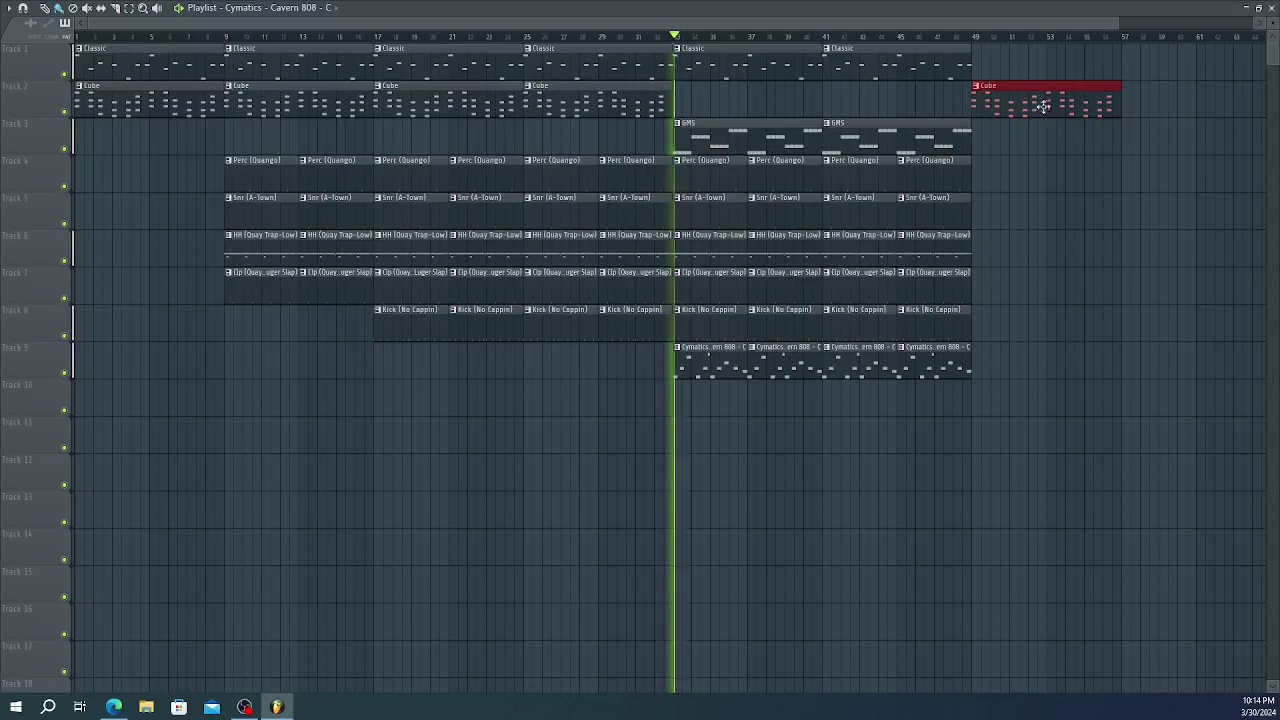
pyautogui.click(955, 40)
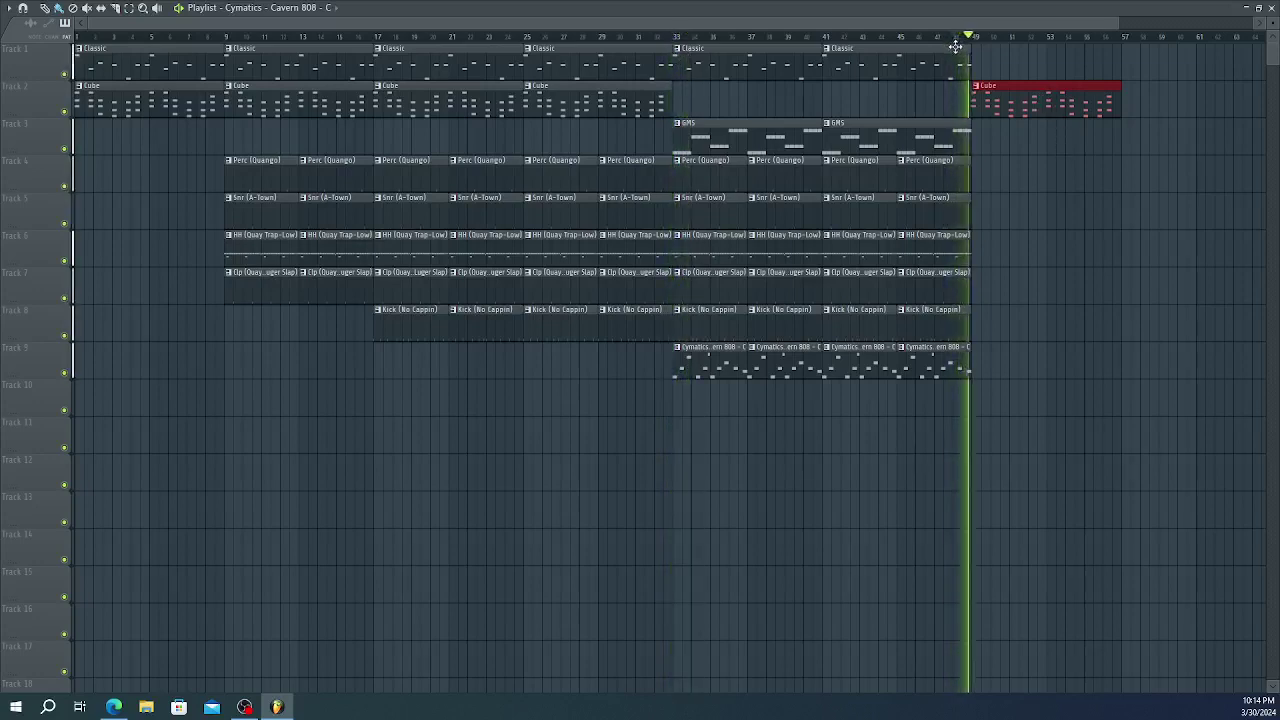
pyautogui.click(983, 112)
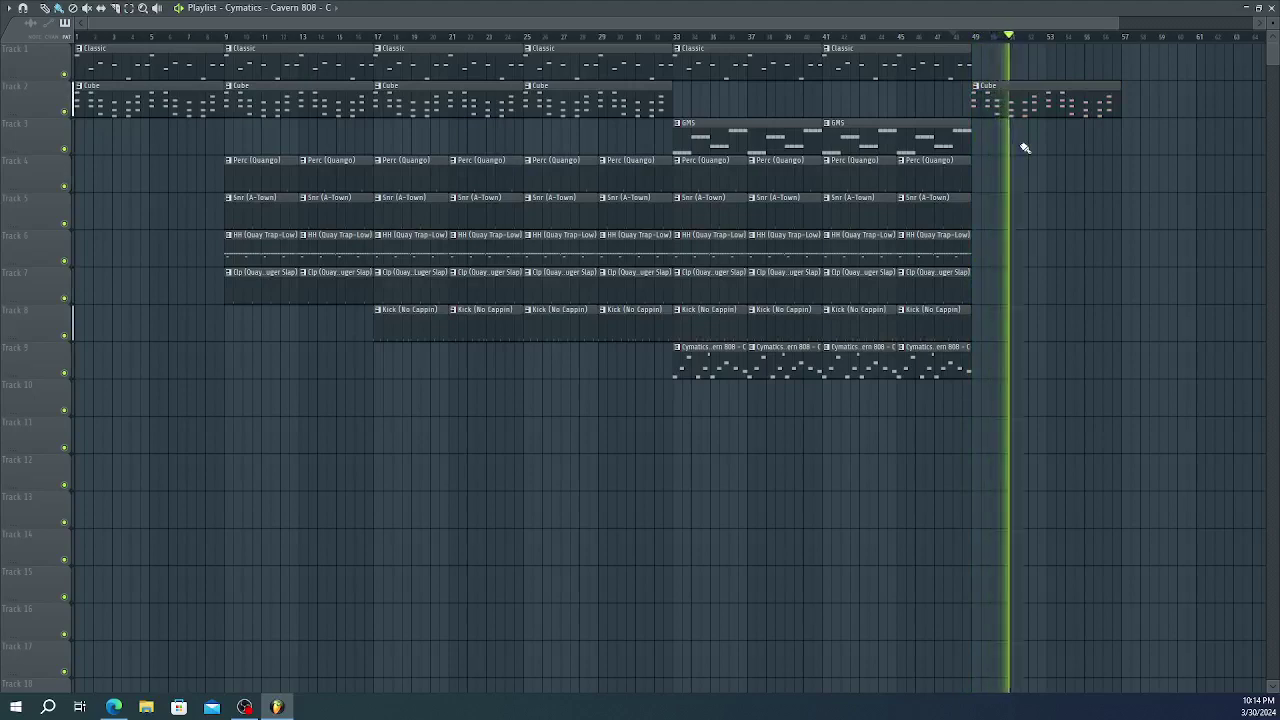
pyautogui.press('space')
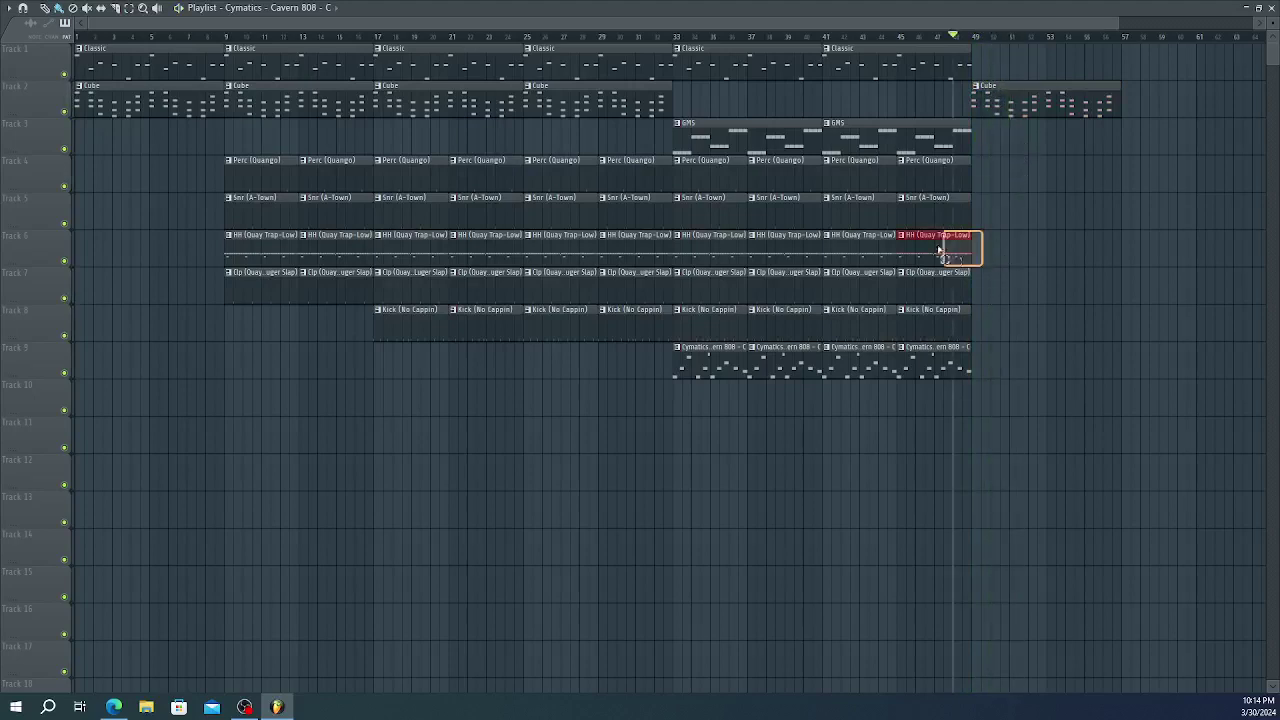
# - Trim the Classic, Cube, Perc, Snr, HH, Clp and Kick clips before bar 33 to end at bar 32 and audition the gap
pyautogui.moveTo(858, 222); pyautogui.dragTo(855, 216)
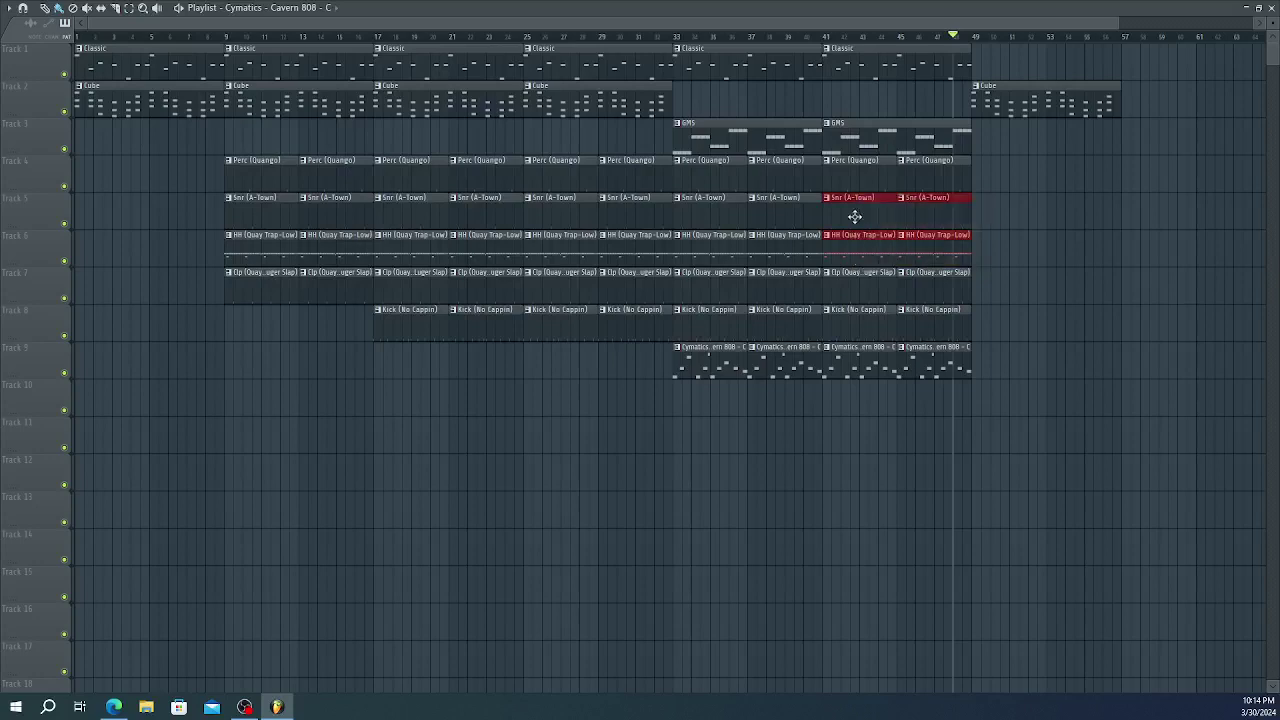
pyautogui.moveTo(624, 361); pyautogui.dragTo(659, 185)
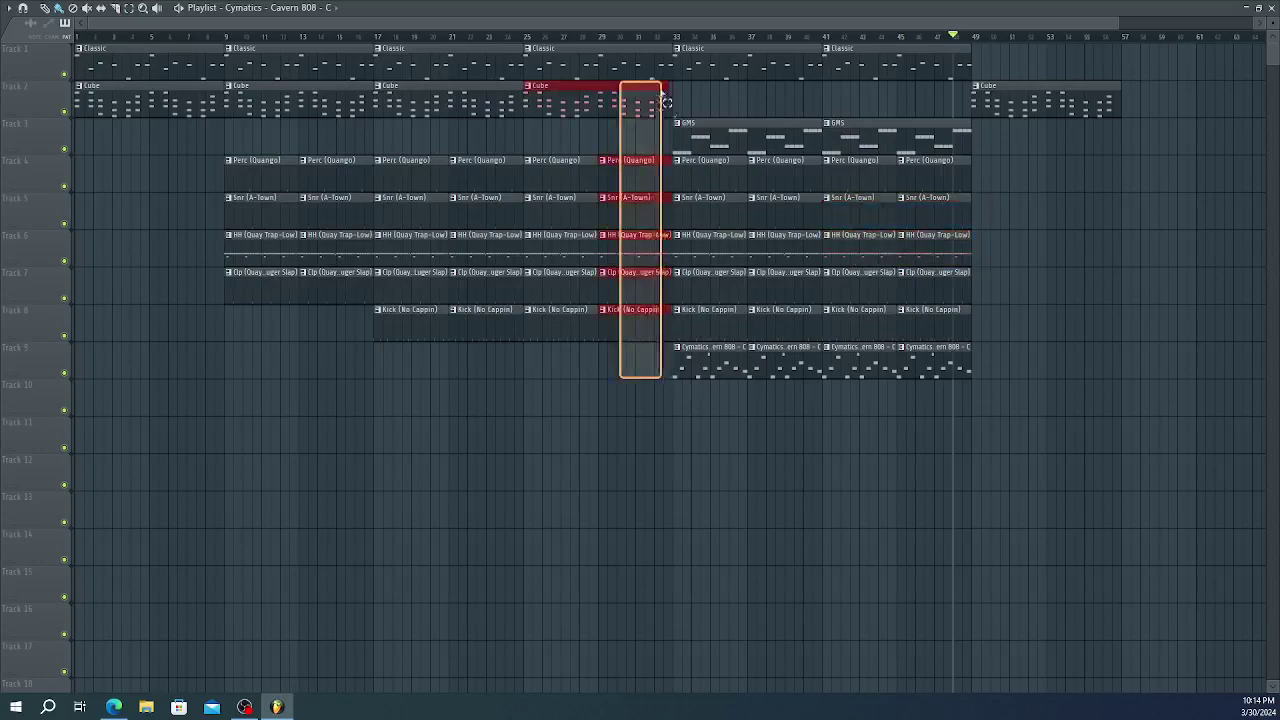
pyautogui.moveTo(664, 101); pyautogui.dragTo(651, 70)
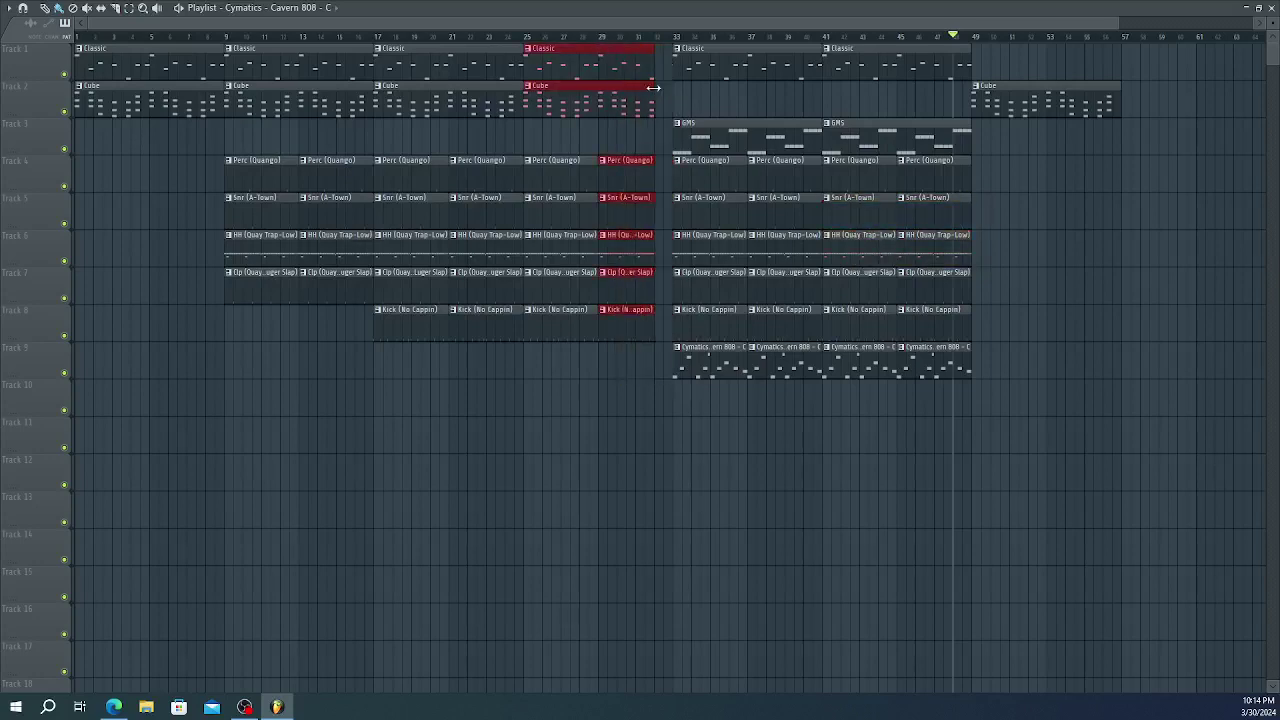
pyautogui.press('space')
pyautogui.click(510, 38)
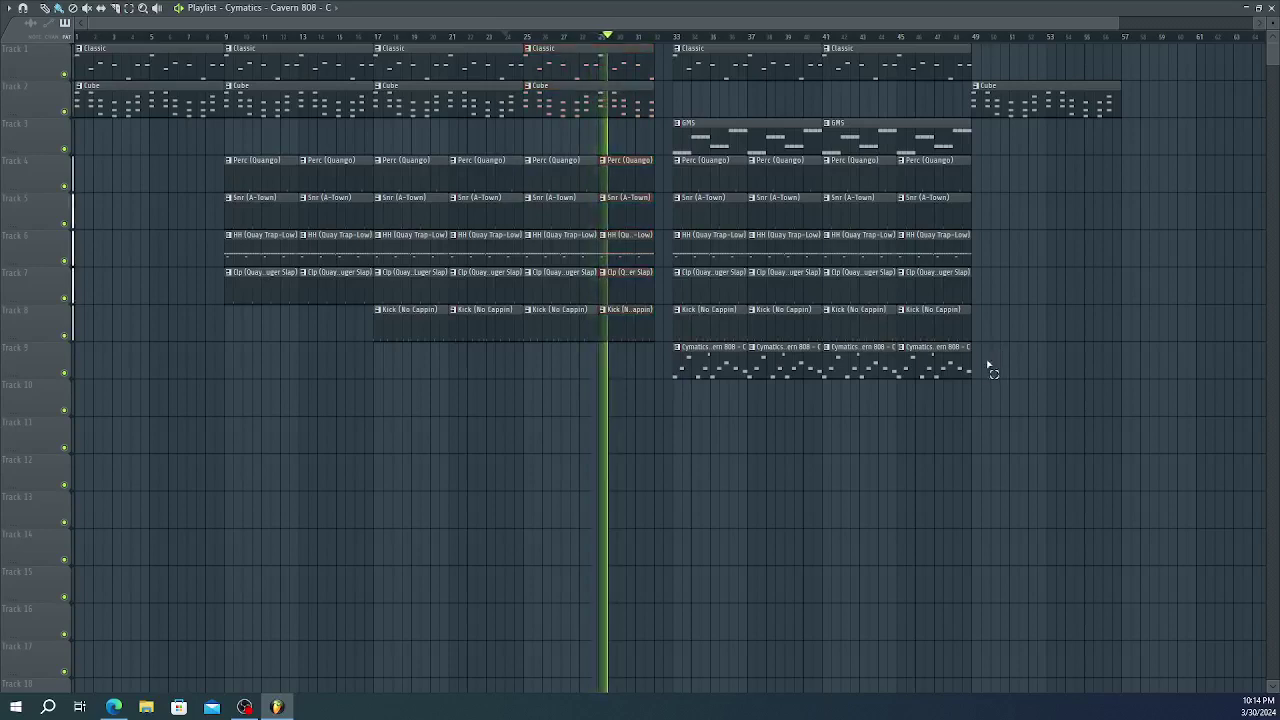
# - Duplicate the last two Cymatics - Cavern 808 clips on Track 9 to bar 49
pyautogui.moveTo(986, 344); pyautogui.dragTo(856, 378)
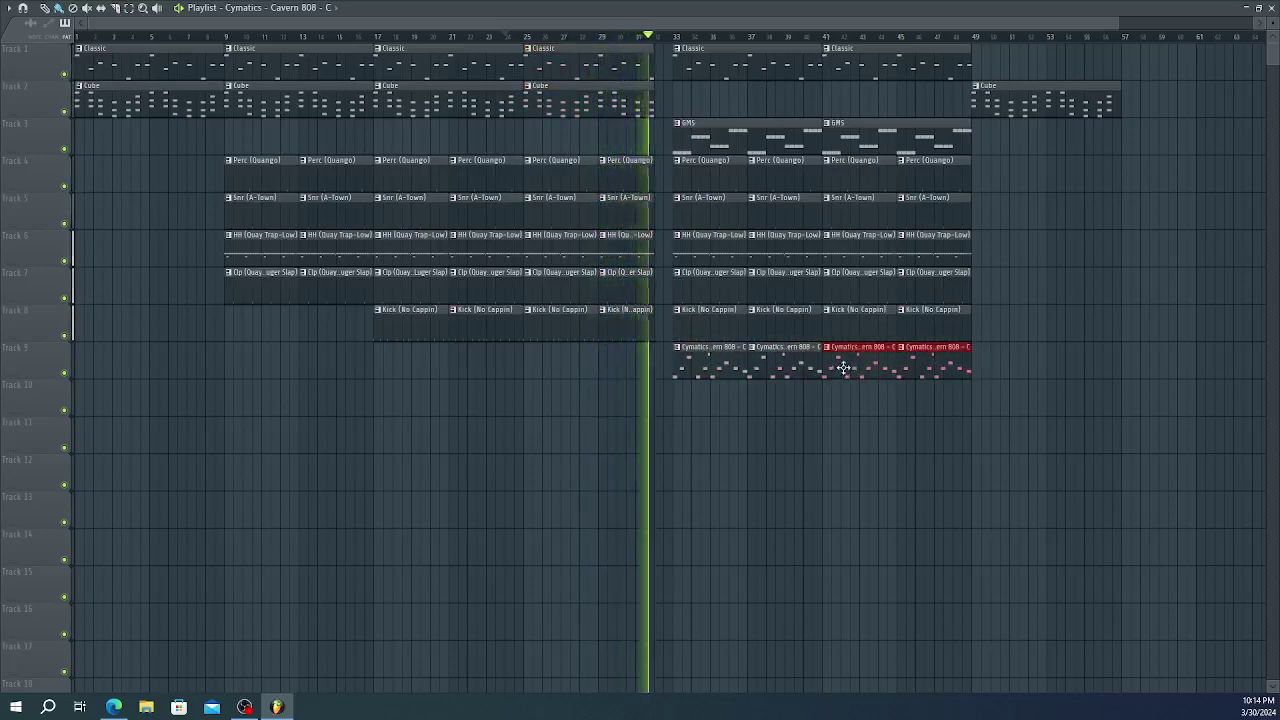
pyautogui.hotkey('ctrl', 'b')
pyautogui.moveTo(1000, 362)
pyautogui.mouseDown()
pyautogui.moveTo(1020, 362)
pyautogui.moveTo(997, 362)
pyautogui.mouseUp()
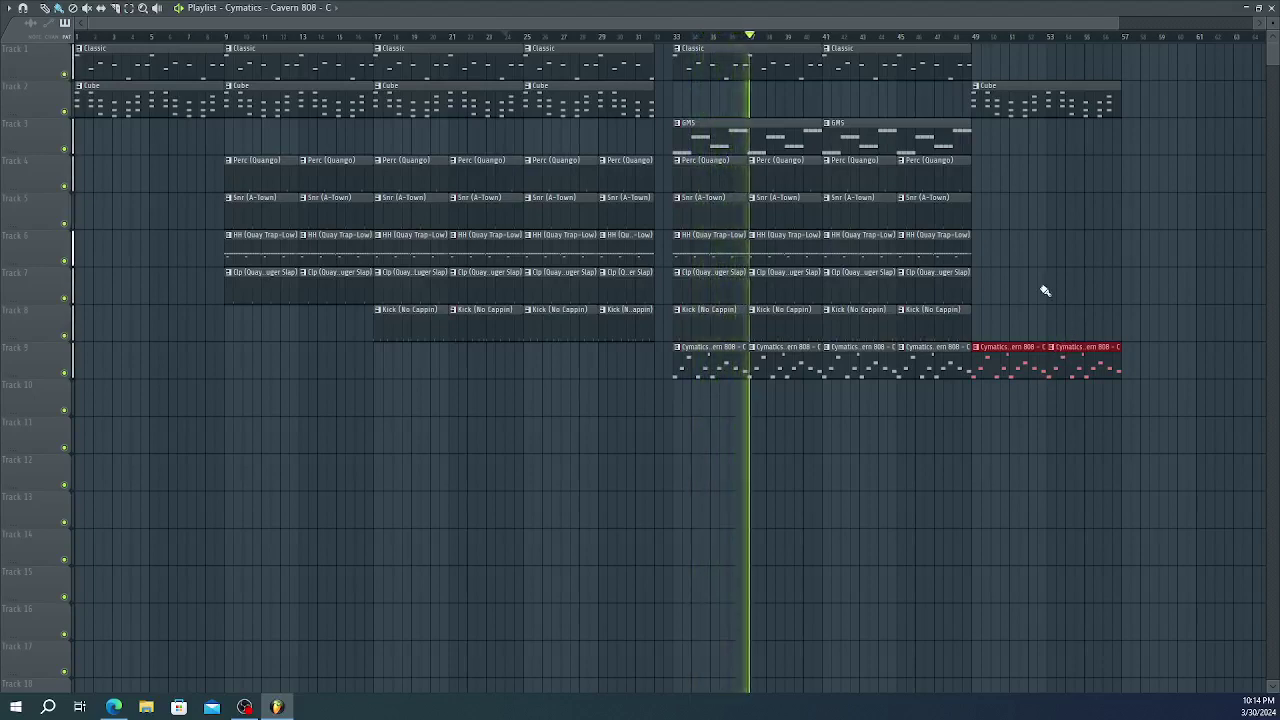
# - In the Cavern 808 pattern's piano roll, nudge the low notes onto bar 2's second beat and the start of bar 3
pyautogui.scroll(1, 1066, 263)
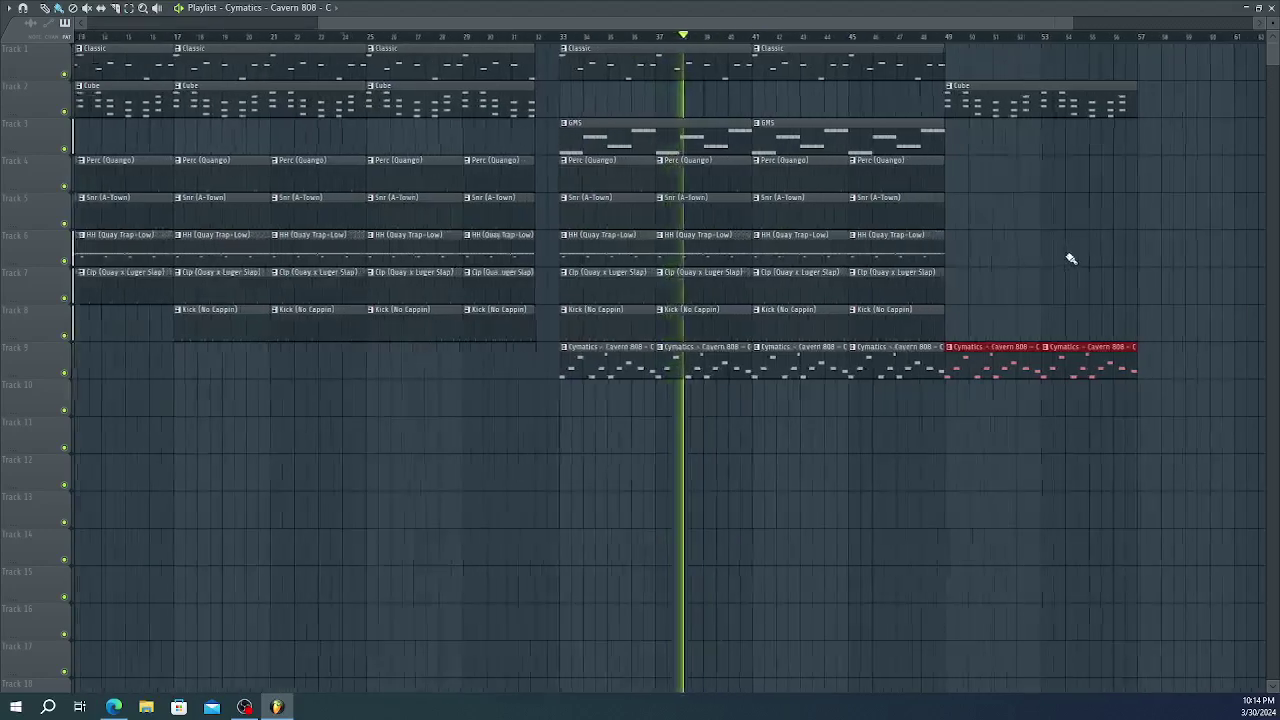
pyautogui.scroll(2, 1070, 259)
pyautogui.scroll(-2, 1069, 257)
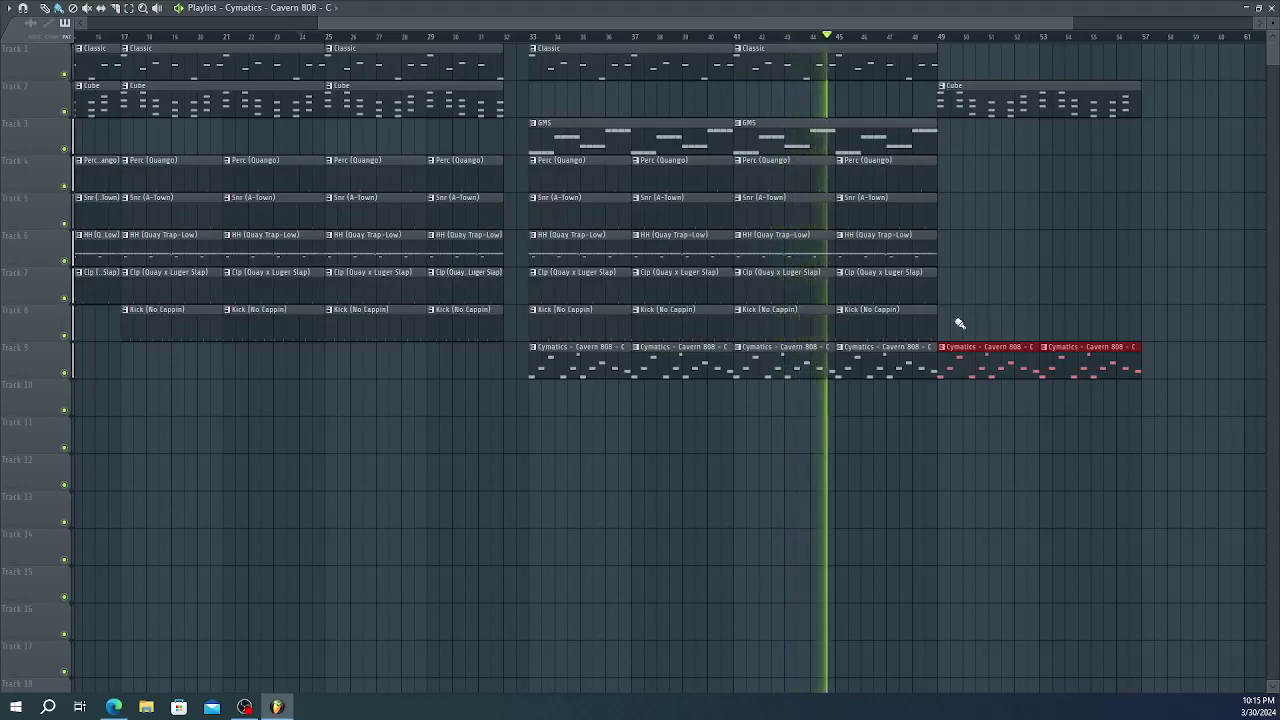
pyautogui.scroll(4, 778, 305)
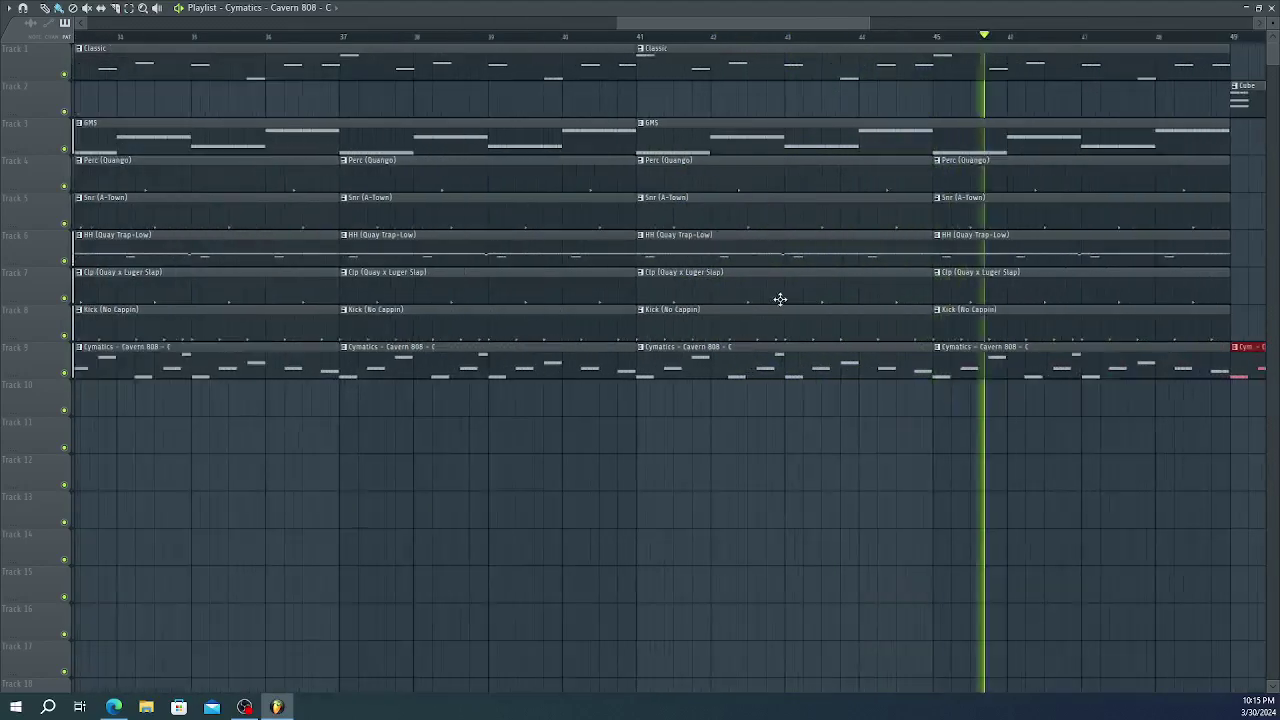
pyautogui.scroll(2, 780, 299)
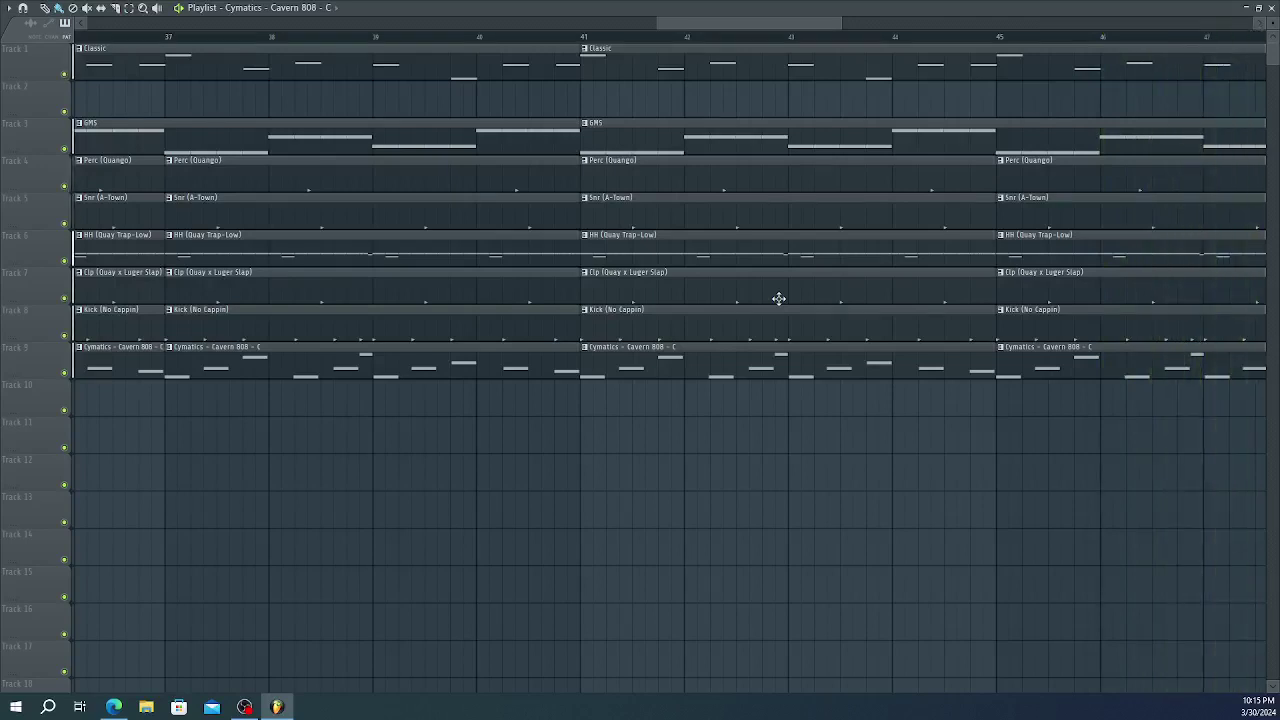
pyautogui.doubleClick(766, 372)
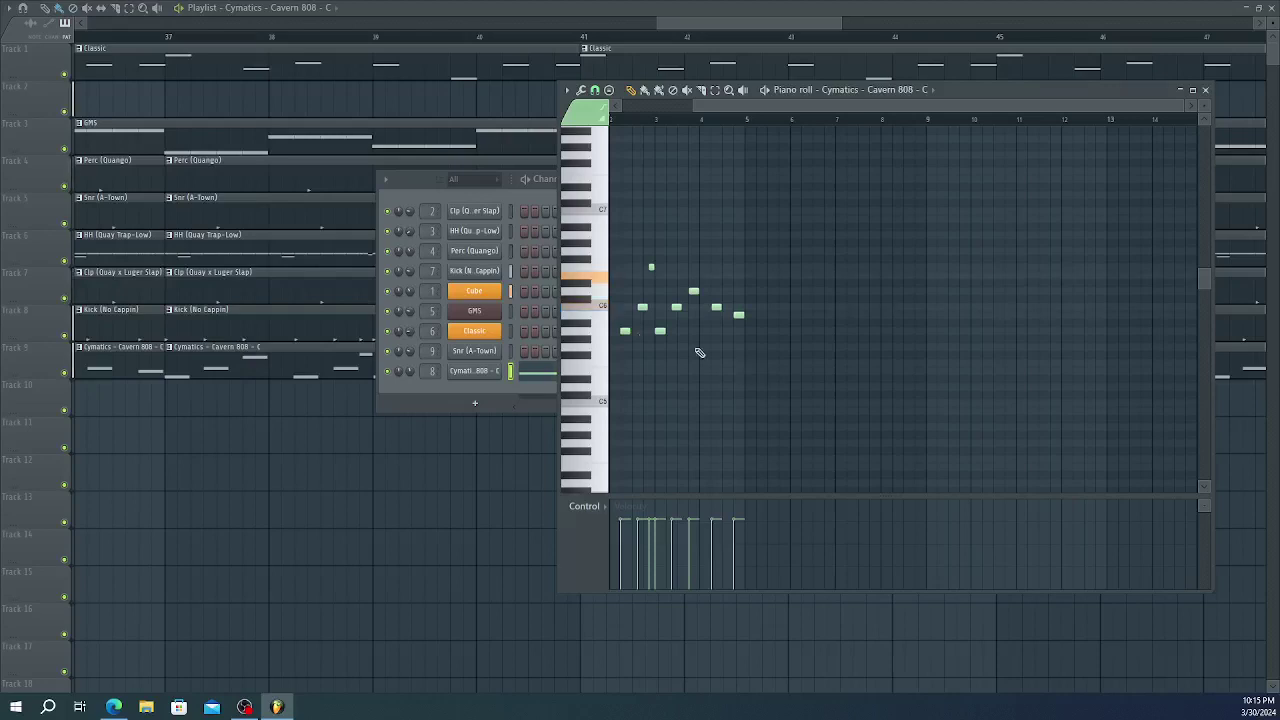
pyautogui.scroll(5, 699, 352)
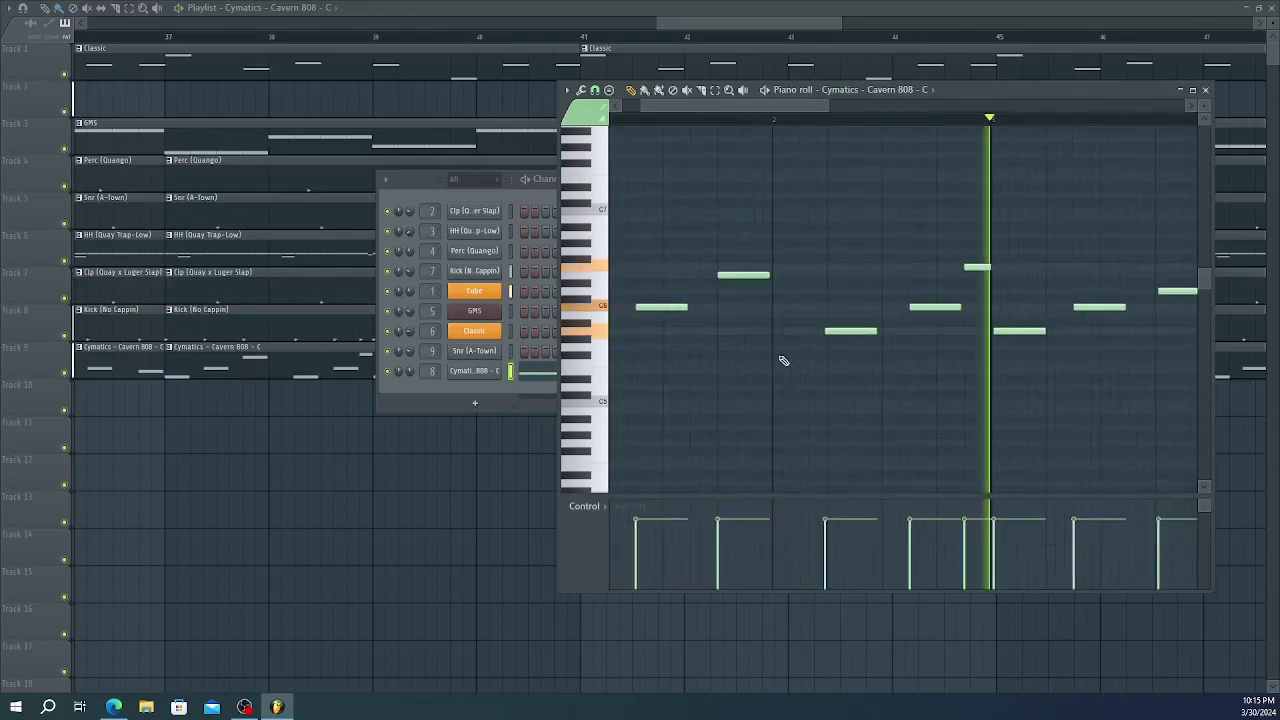
pyautogui.moveTo(838, 332); pyautogui.dragTo(840, 333)
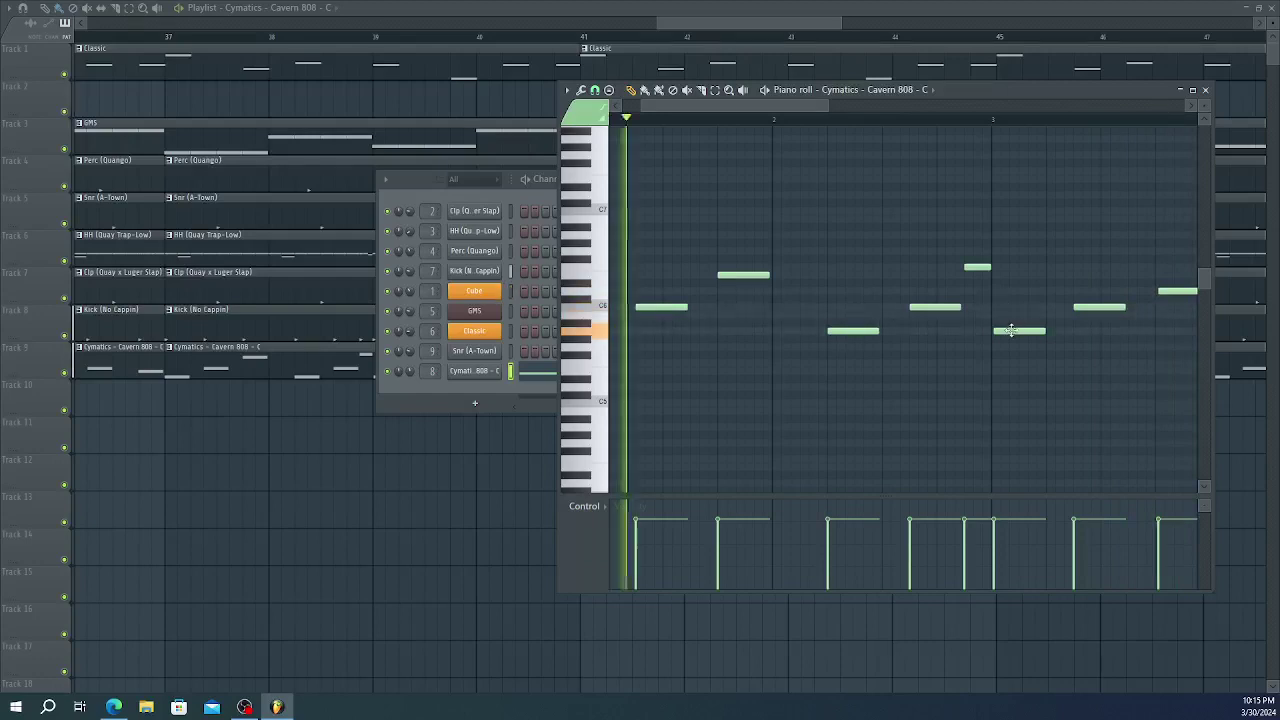
pyautogui.moveTo(1011, 331); pyautogui.dragTo(1008, 331)
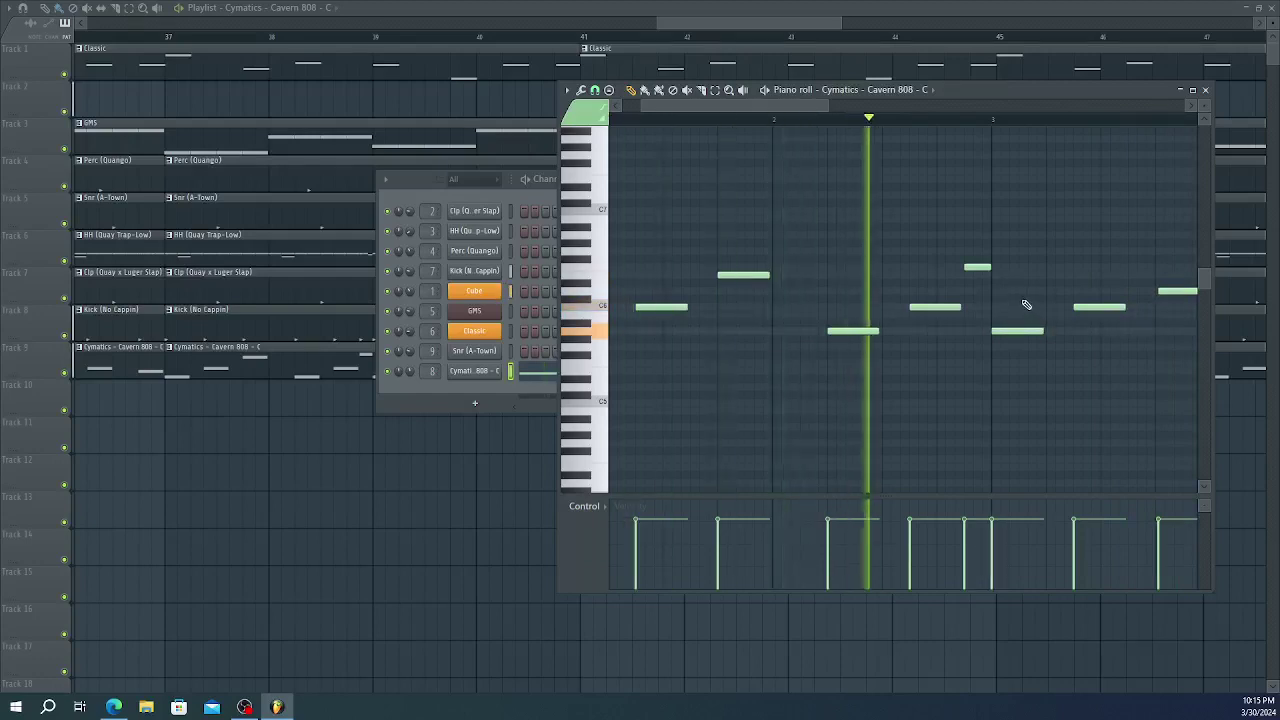
pyautogui.scroll(-1, 1022, 304)
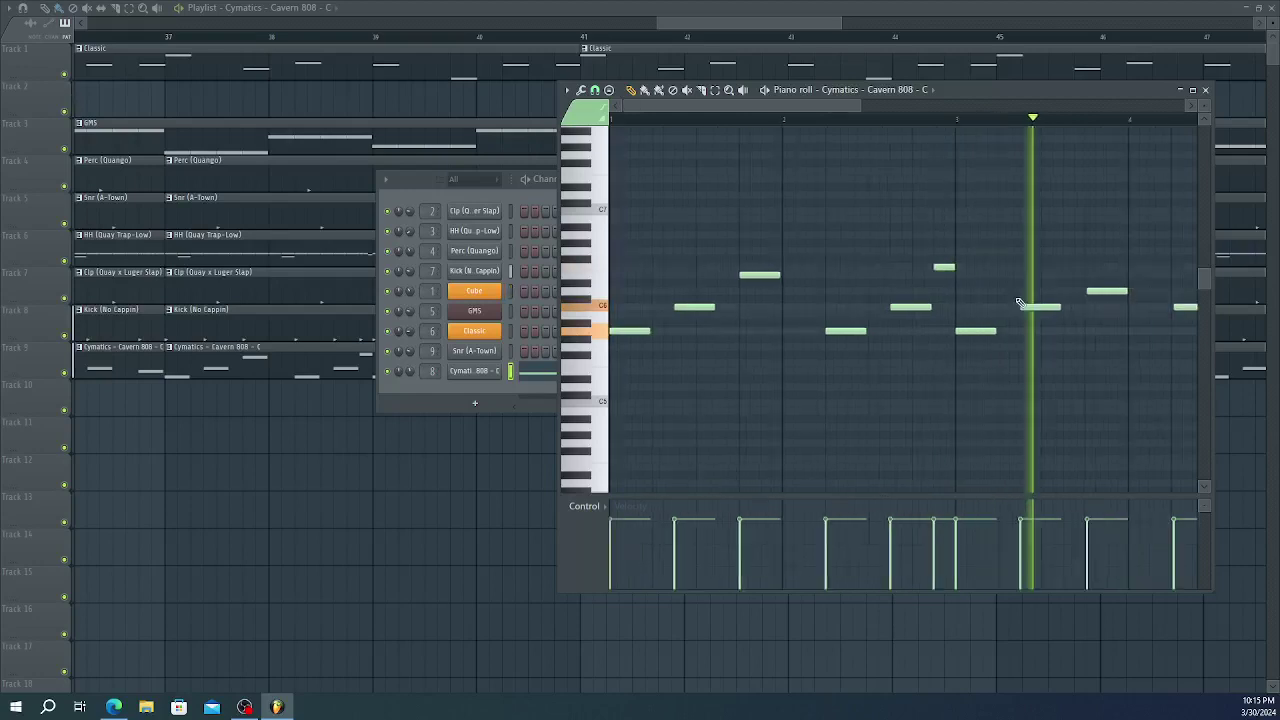
pyautogui.scroll(-2, 1020, 302)
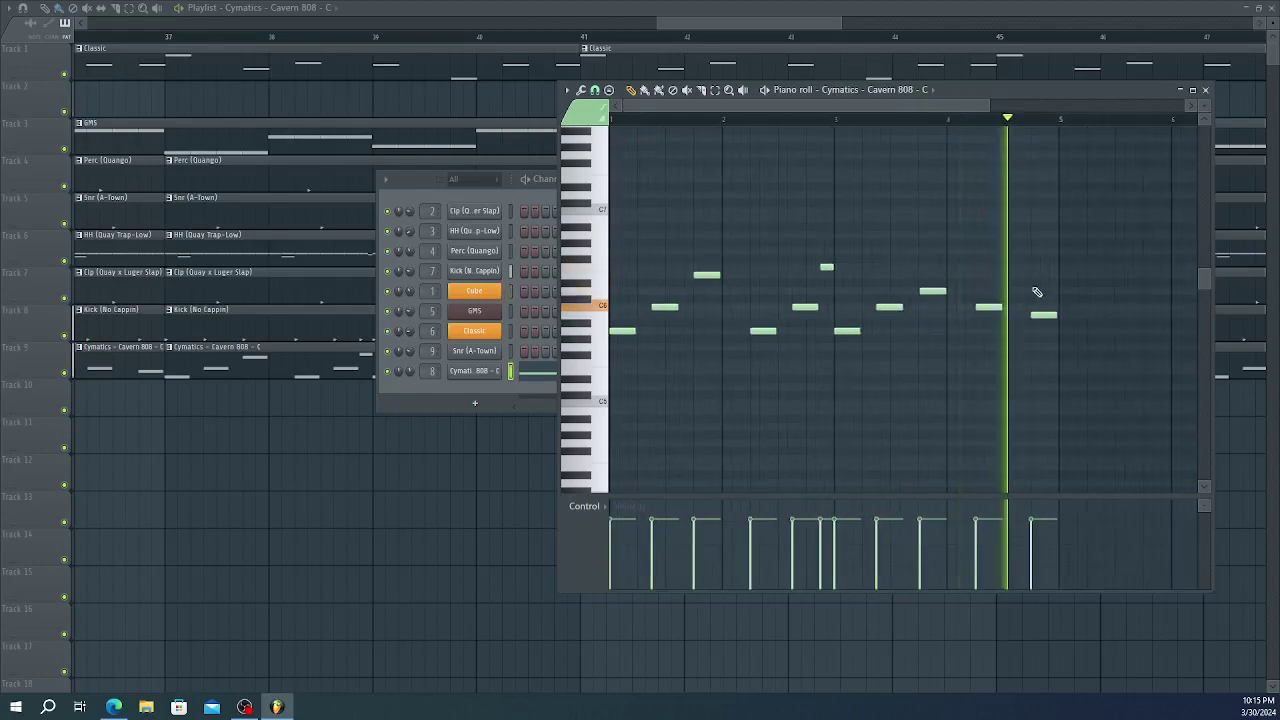
pyautogui.click(1206, 91)
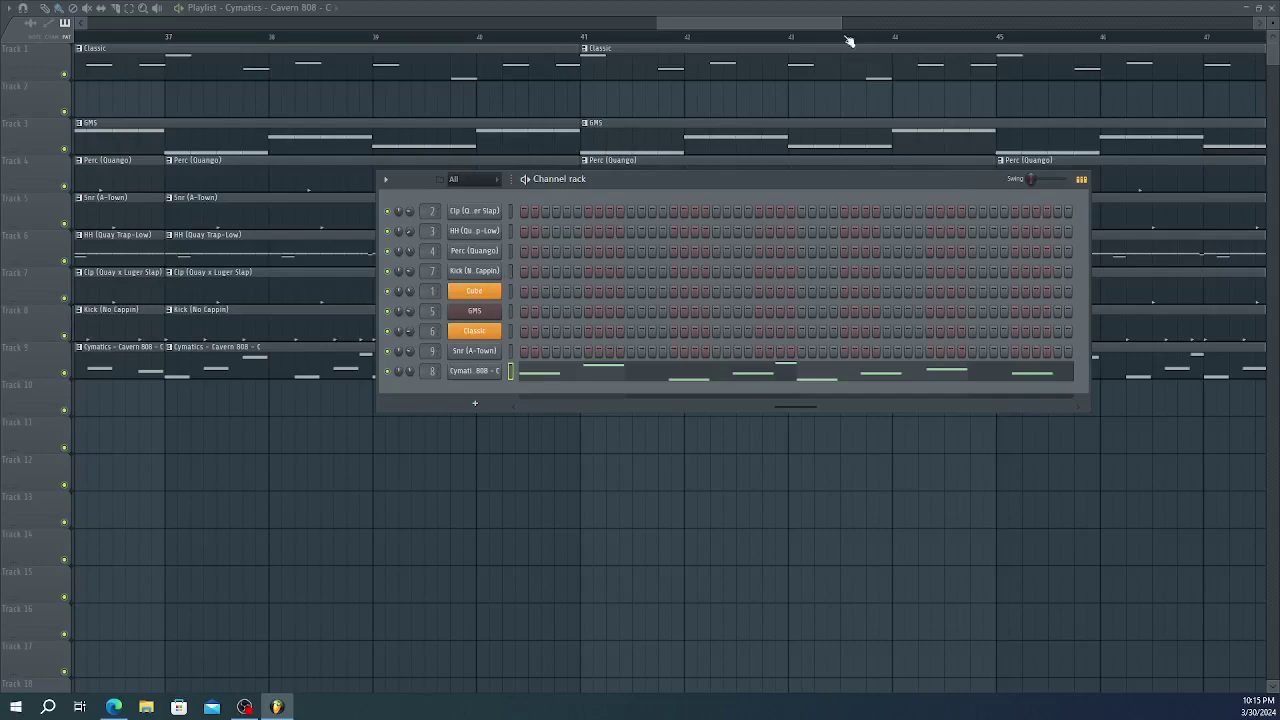
pyautogui.press('F6')
pyautogui.scroll(-6, 886, 169)
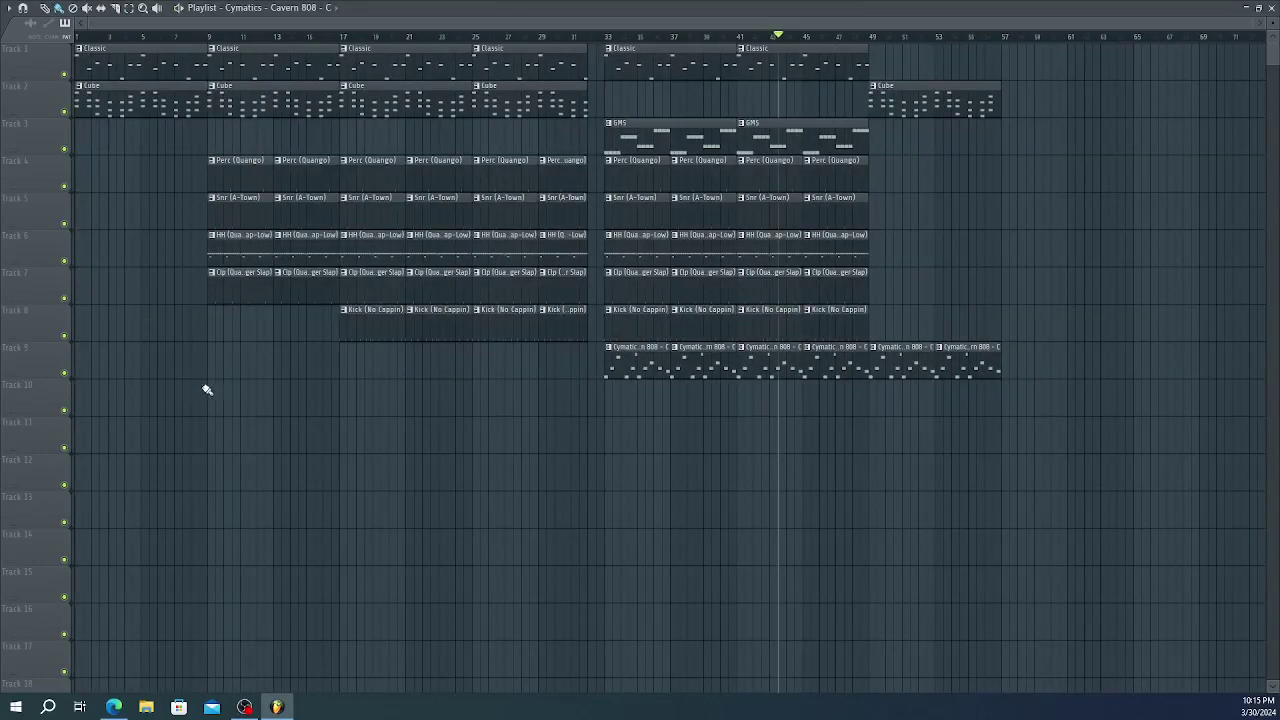
# - Copy the Classic, Cube, Perc, Snr, HH, Clp and Kick clips of bars 17–31 to bar 57
pyautogui.moveTo(360, 398); pyautogui.dragTo(578, 68)
pyautogui.moveTo(423, 63); pyautogui.dragTo(1061, 28)
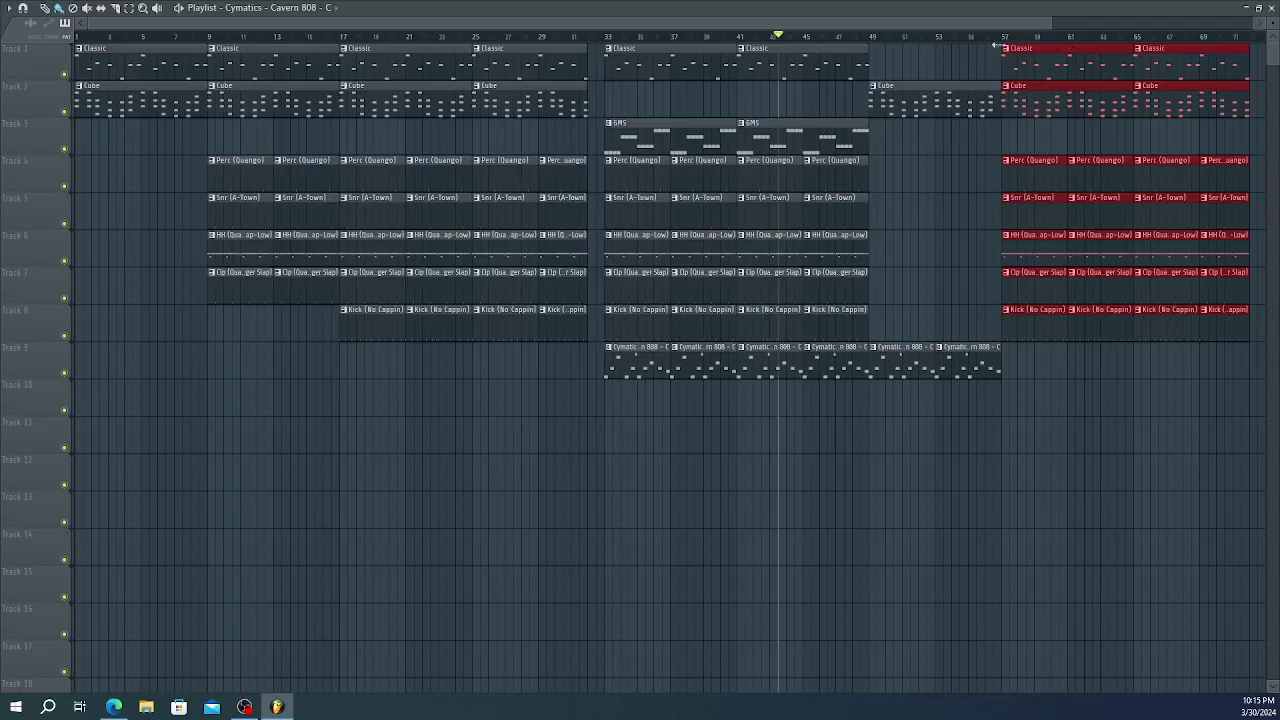
# - Delete the Cavern 808 clip at bar 53 on Track 9 and audition the breakdown from about bar 48
pyautogui.press('space')
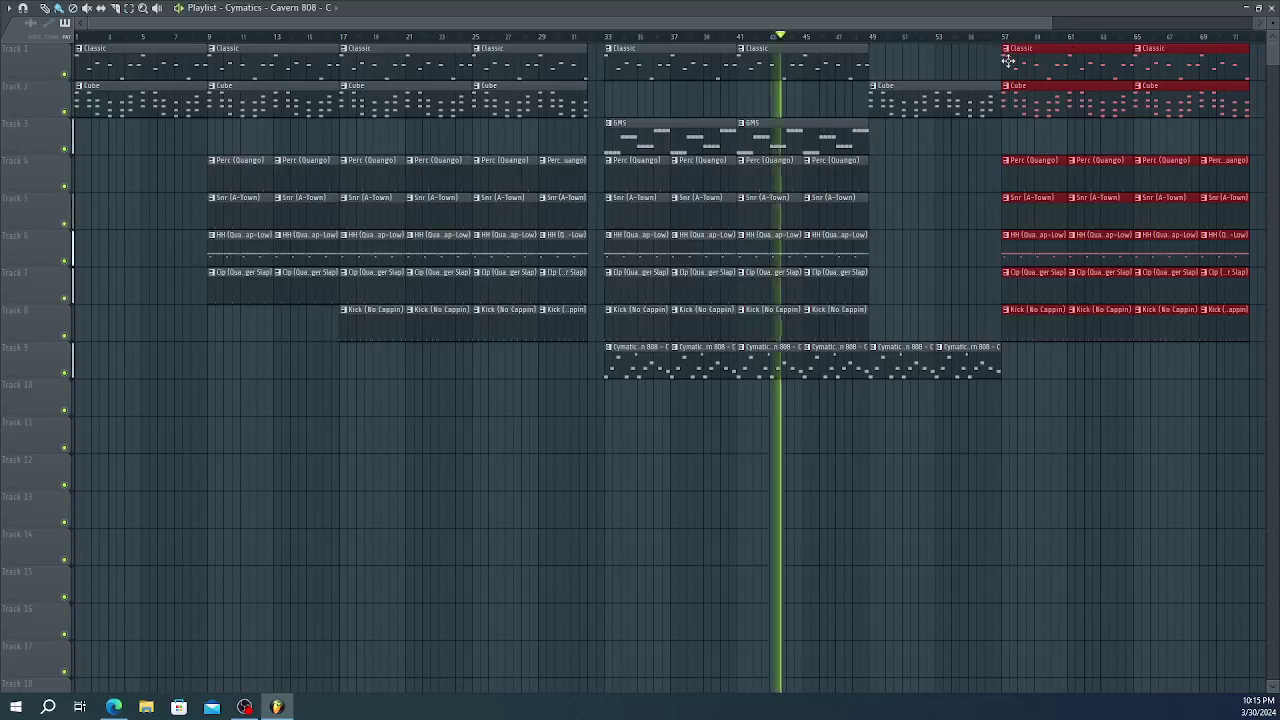
pyautogui.click(935, 37)
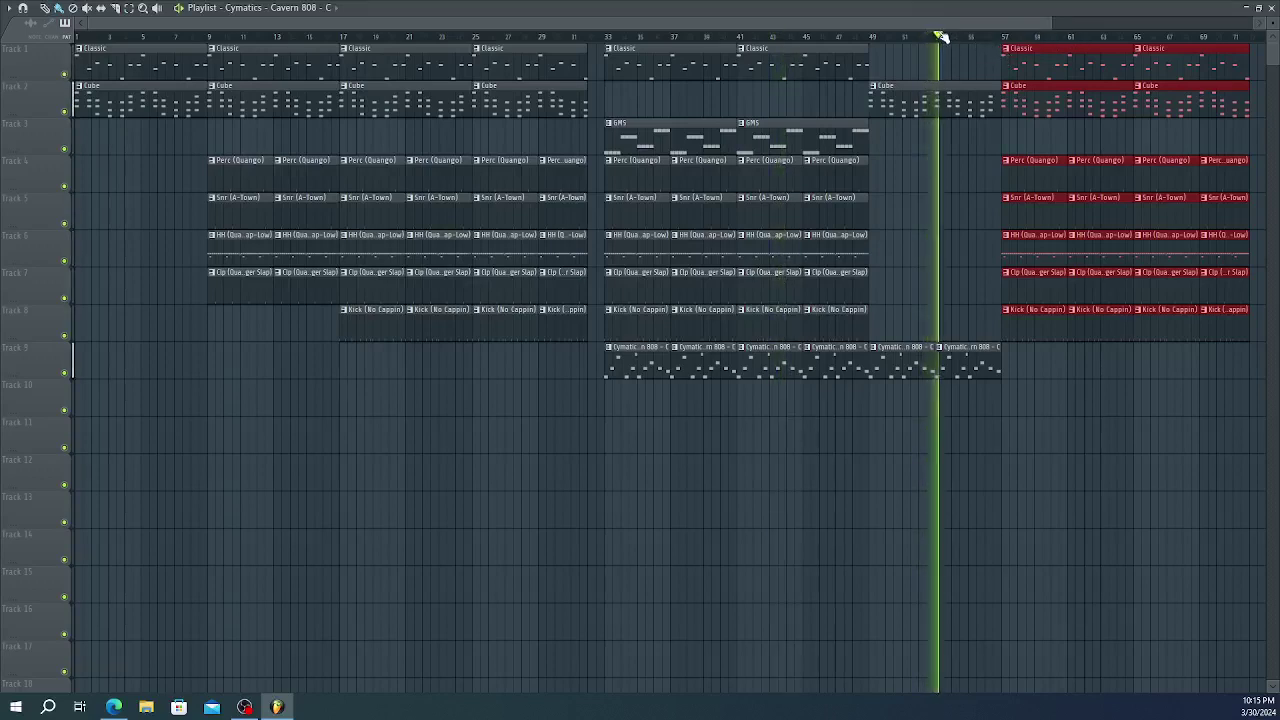
pyautogui.rightClick(950, 355)
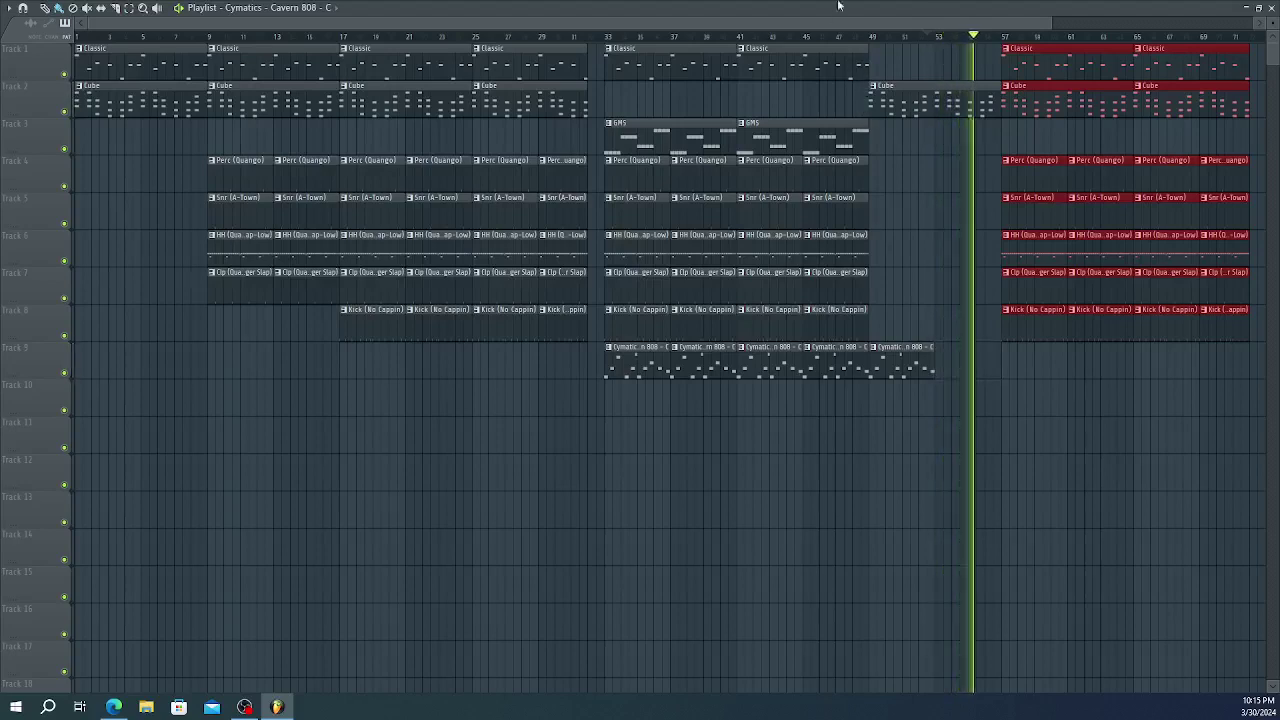
pyautogui.click(860, 38)
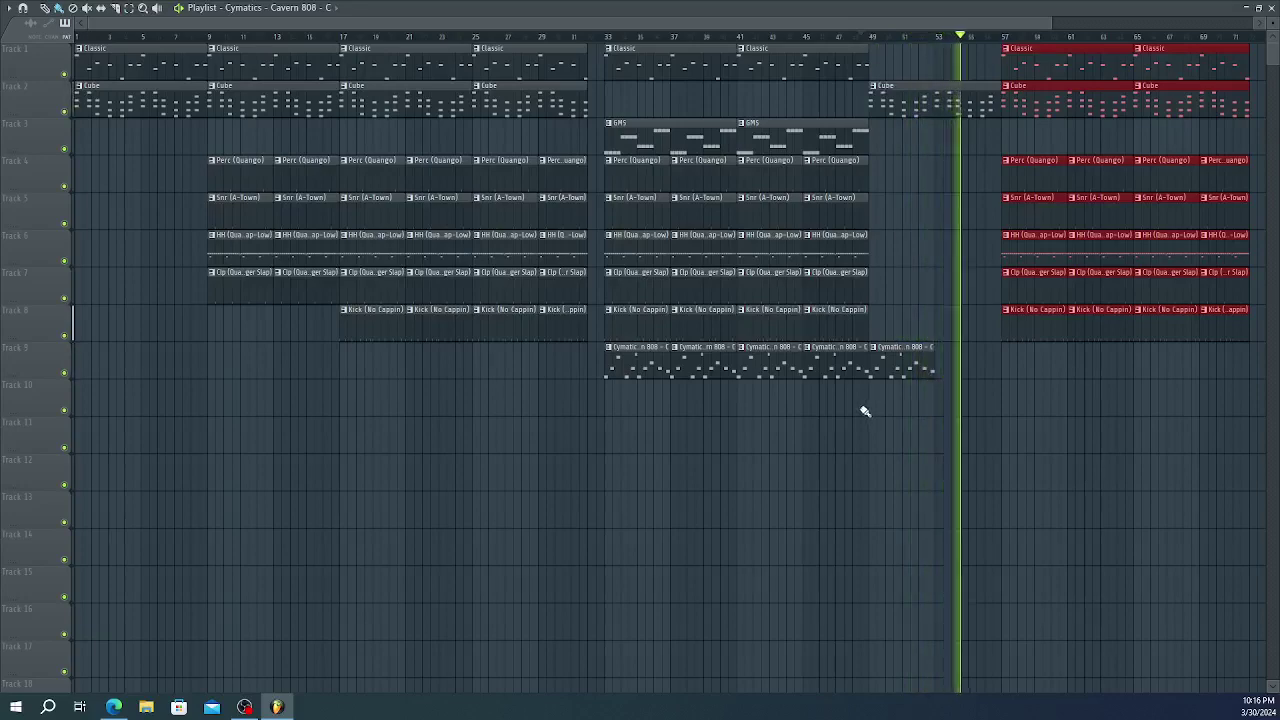
# - Copy the full section of bars 33–48, including the GMS and Cavern 808 clips, to bar 72 behind the repeated drum section
pyautogui.scroll(-4, 865, 405)
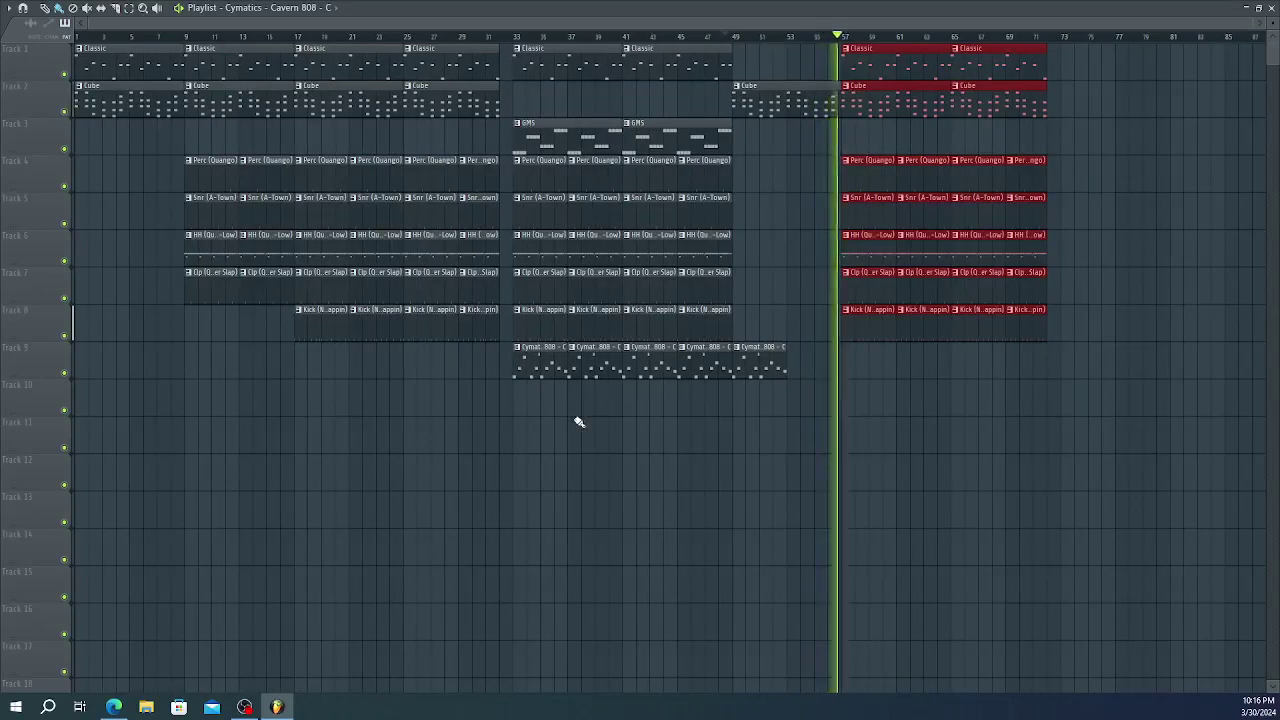
pyautogui.moveTo(533, 414); pyautogui.dragTo(722, 78)
pyautogui.moveTo(557, 69); pyautogui.dragTo(1089, 60)
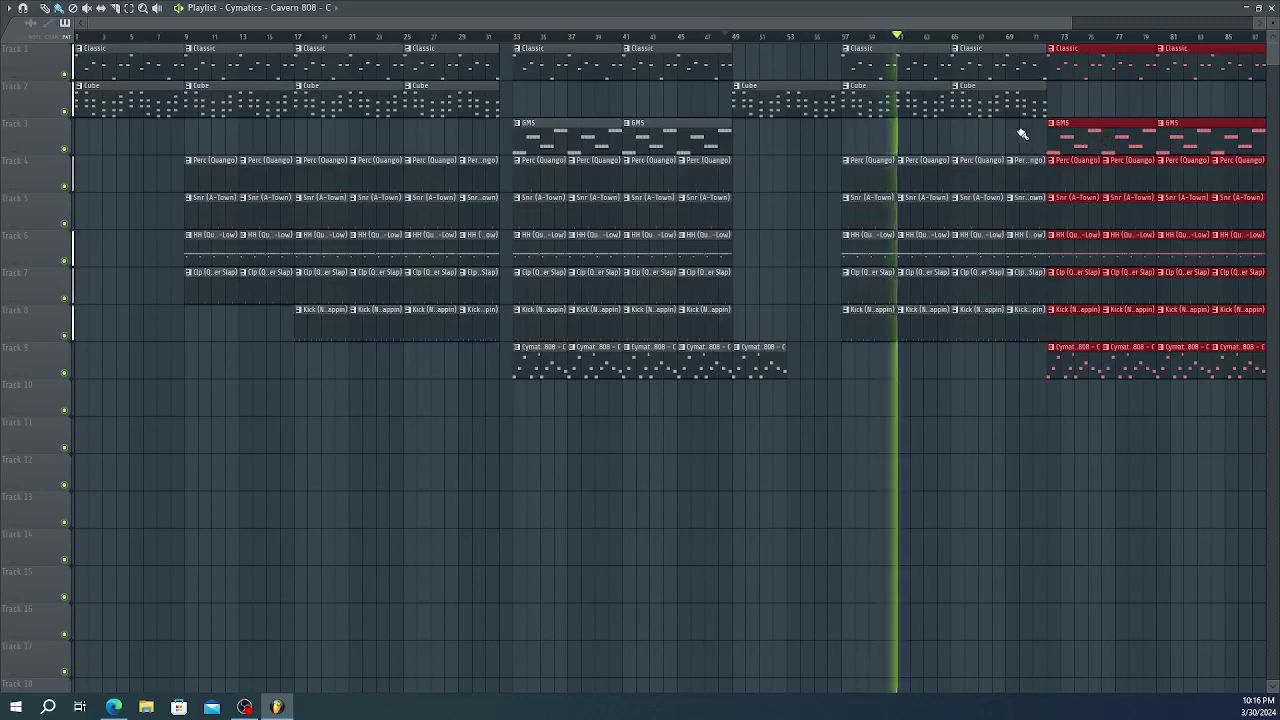
pyautogui.scroll(-4, 1023, 131)
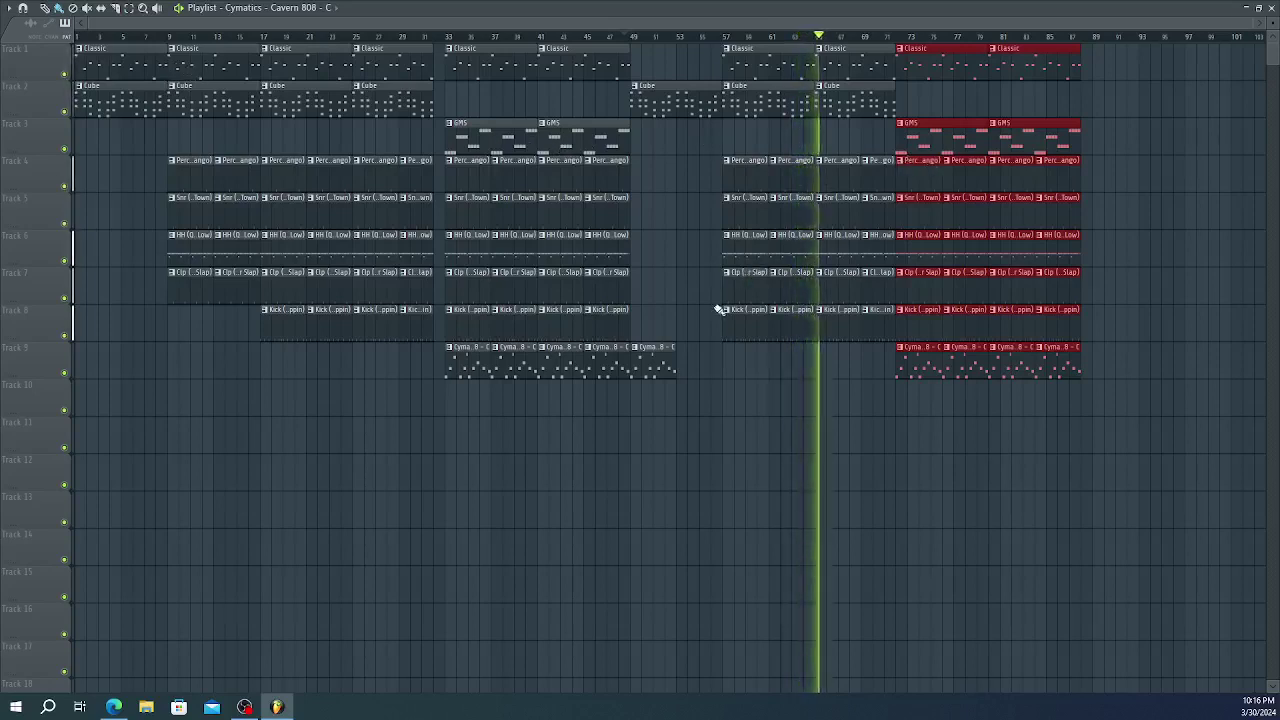
pyautogui.click(747, 333)
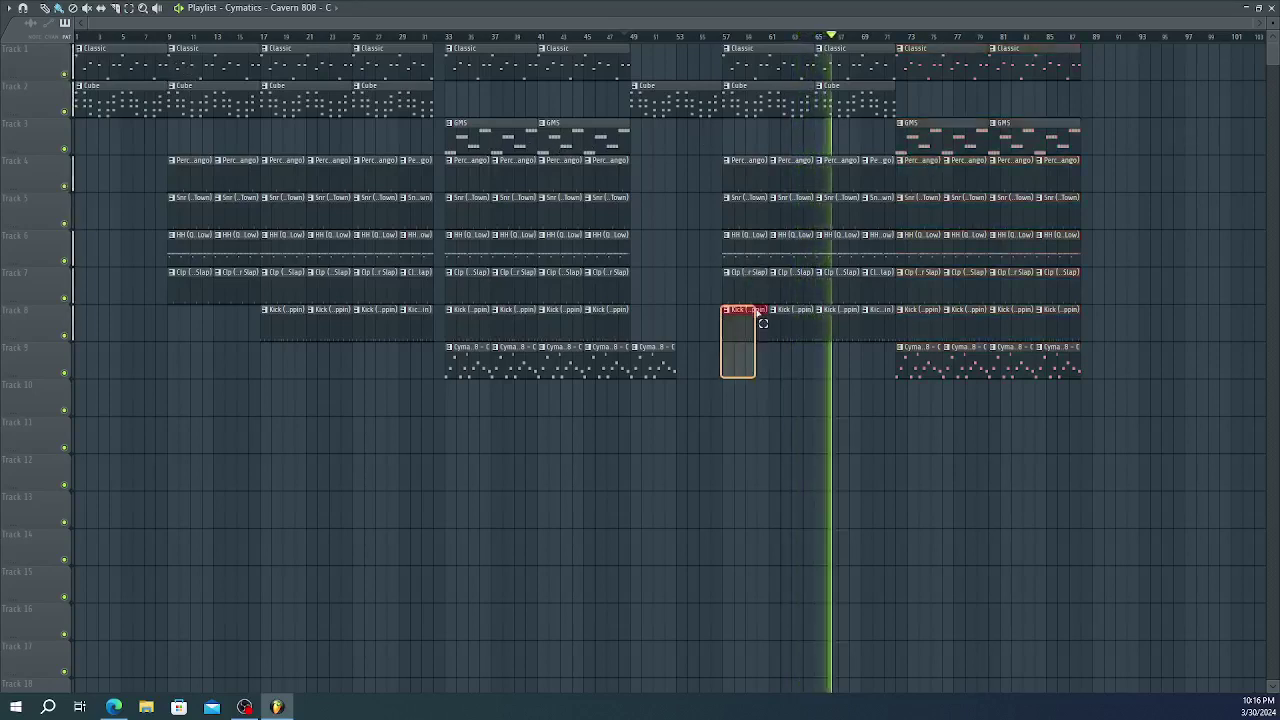
pyautogui.moveTo(646, 414); pyautogui.dragTo(1135, 129)
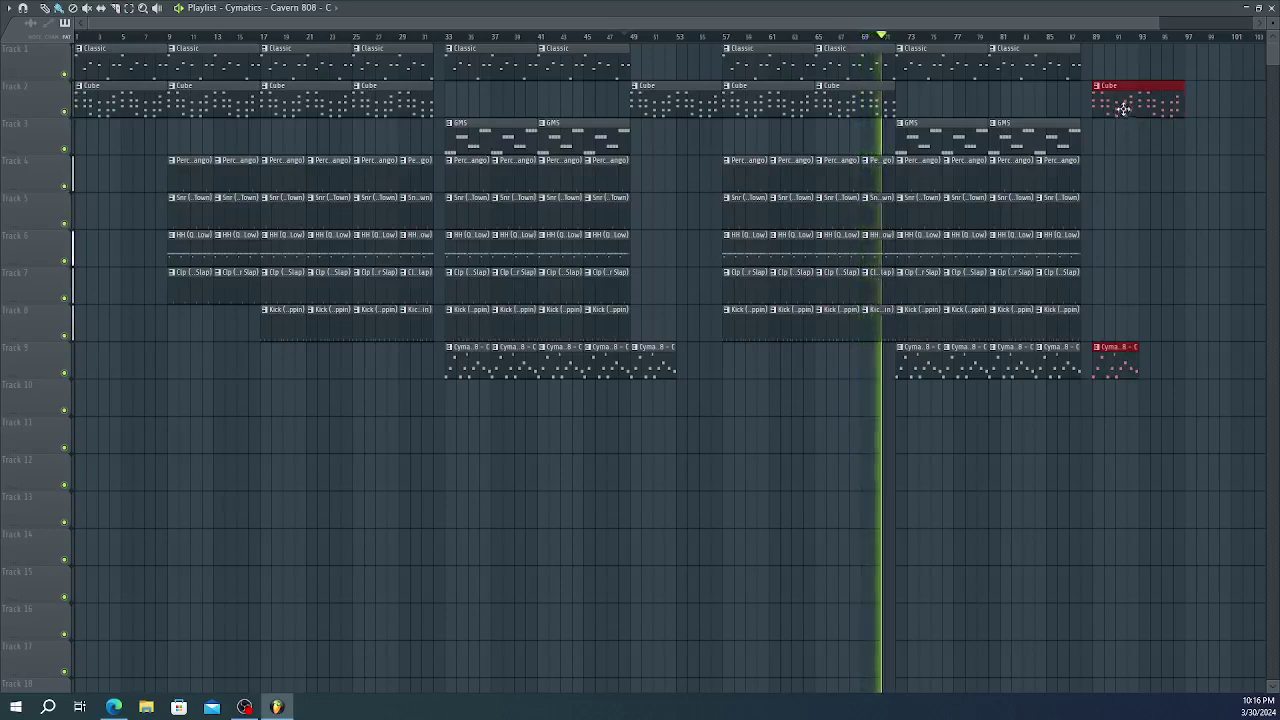
pyautogui.rightClick(1125, 112)
pyautogui.rightClick(1115, 362)
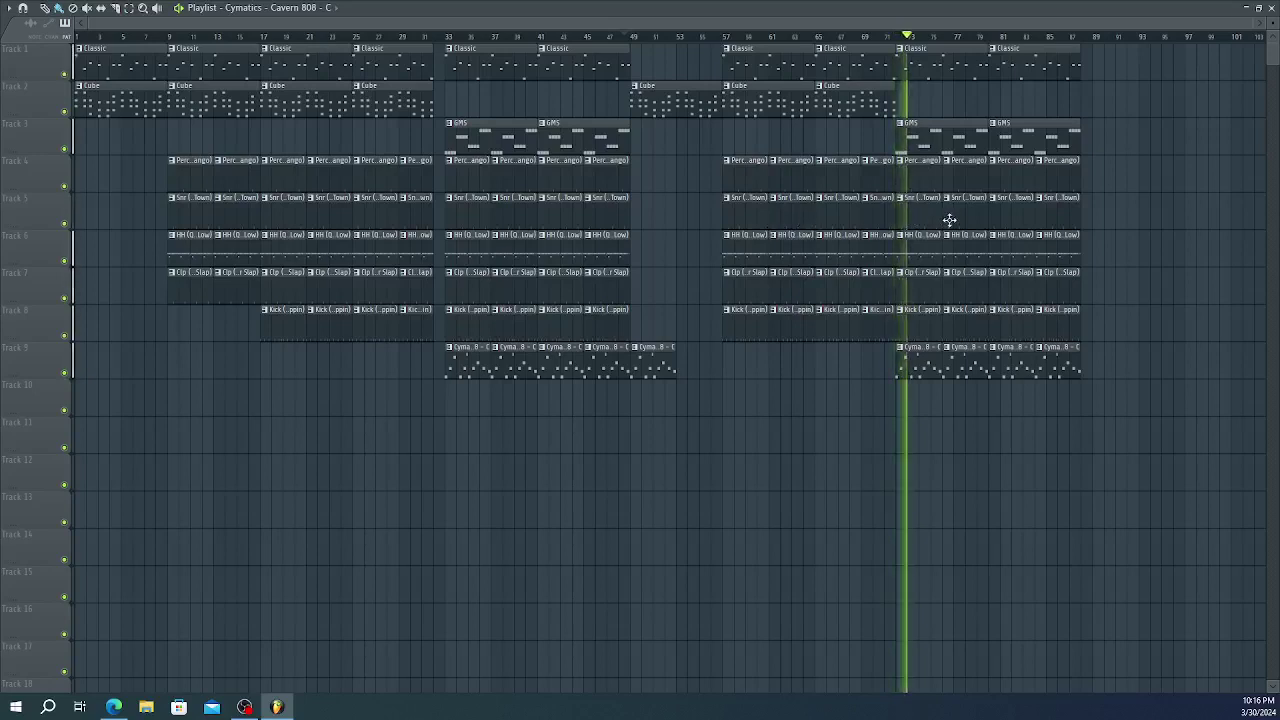
# - Move the copied GMS and 808 section with its drums one bar on to bar 73 and resume playback from about bar 48
pyautogui.press('space')
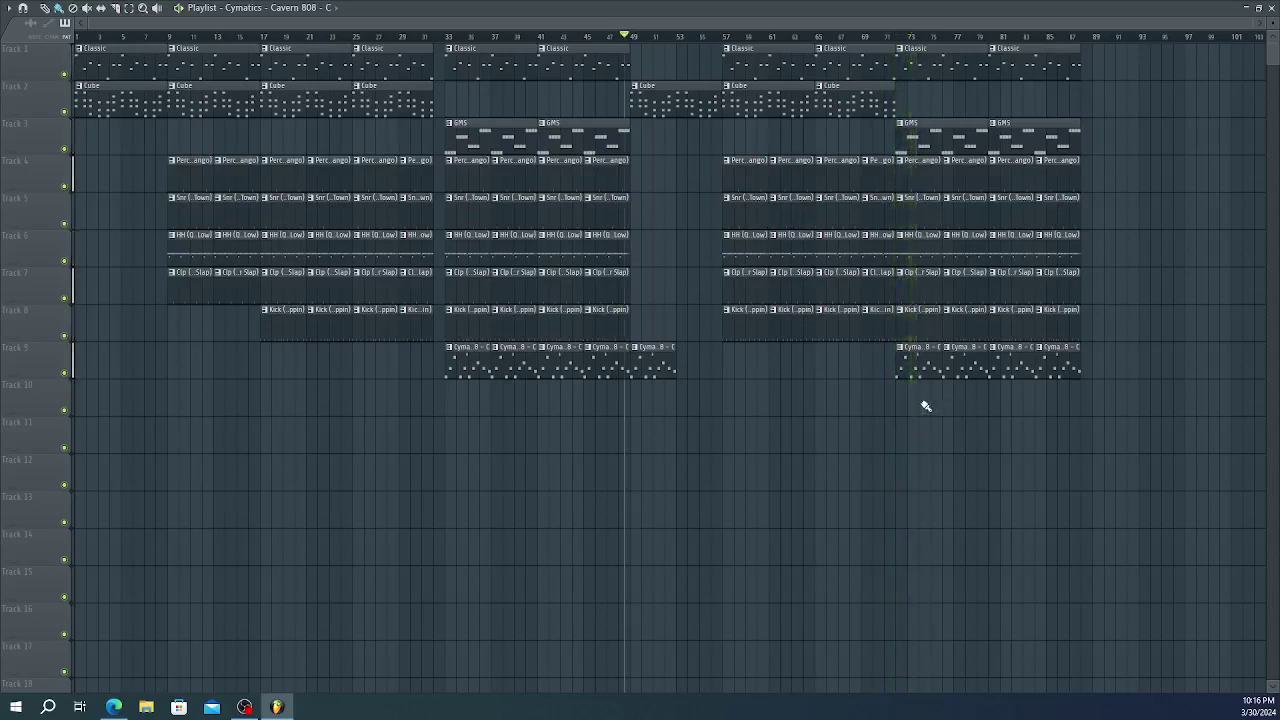
pyautogui.moveTo(921, 412); pyautogui.dragTo(948, 70)
pyautogui.press('space')
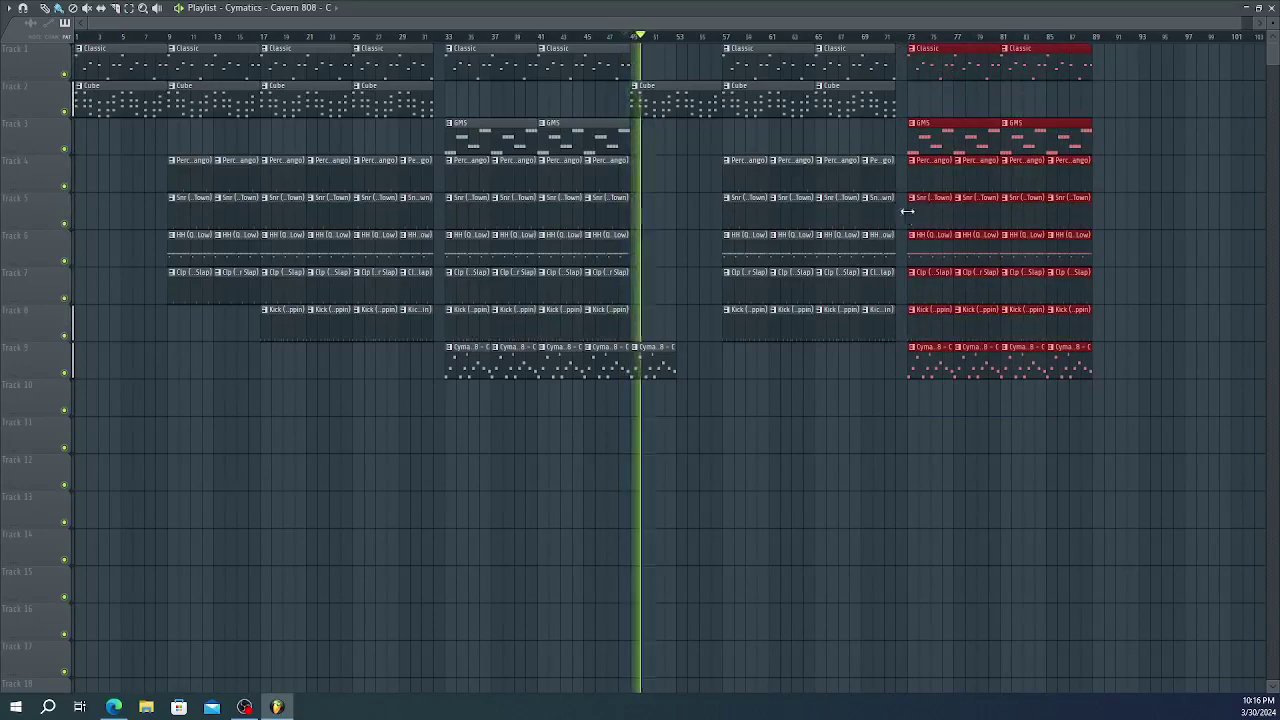
# - Copy the breakdown's Cube and 808 clips from bar 49, with the following melody and drum clips, to bar 89
pyautogui.moveTo(710, 380); pyautogui.dragTo(854, 38)
pyautogui.moveTo(637, 451); pyautogui.dragTo(846, 50)
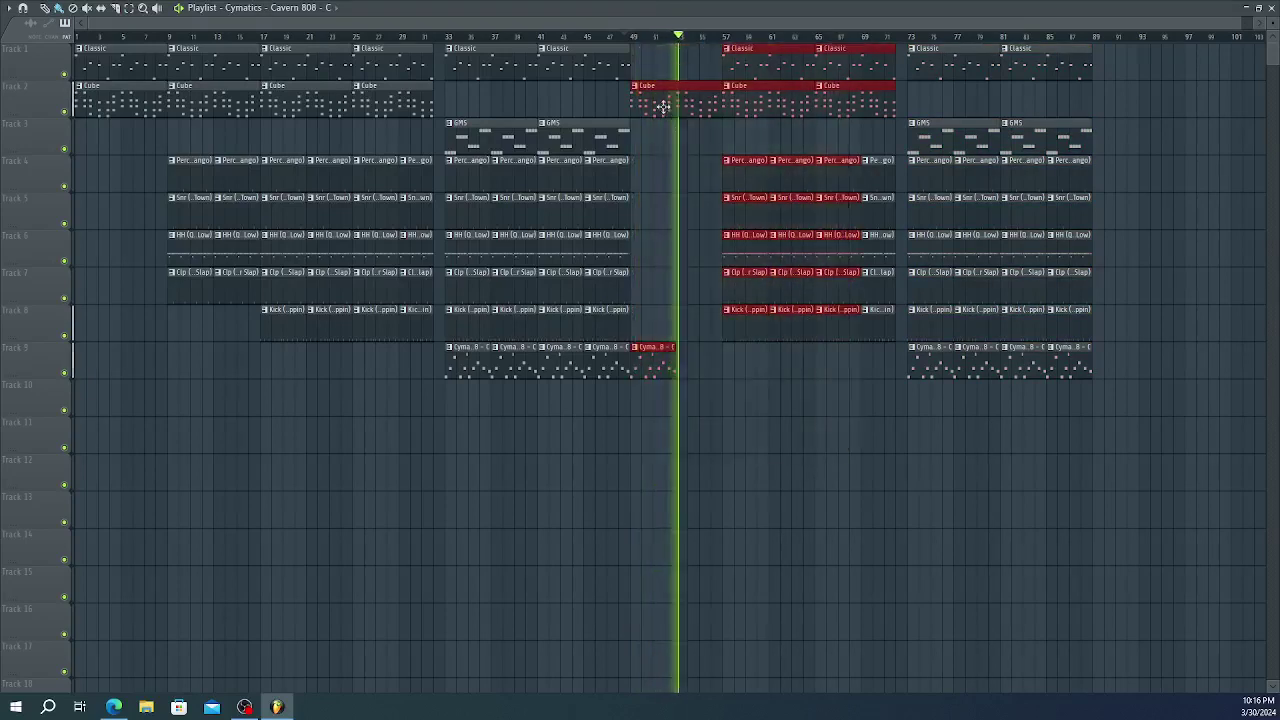
pyautogui.moveTo(667, 108); pyautogui.dragTo(1123, 91)
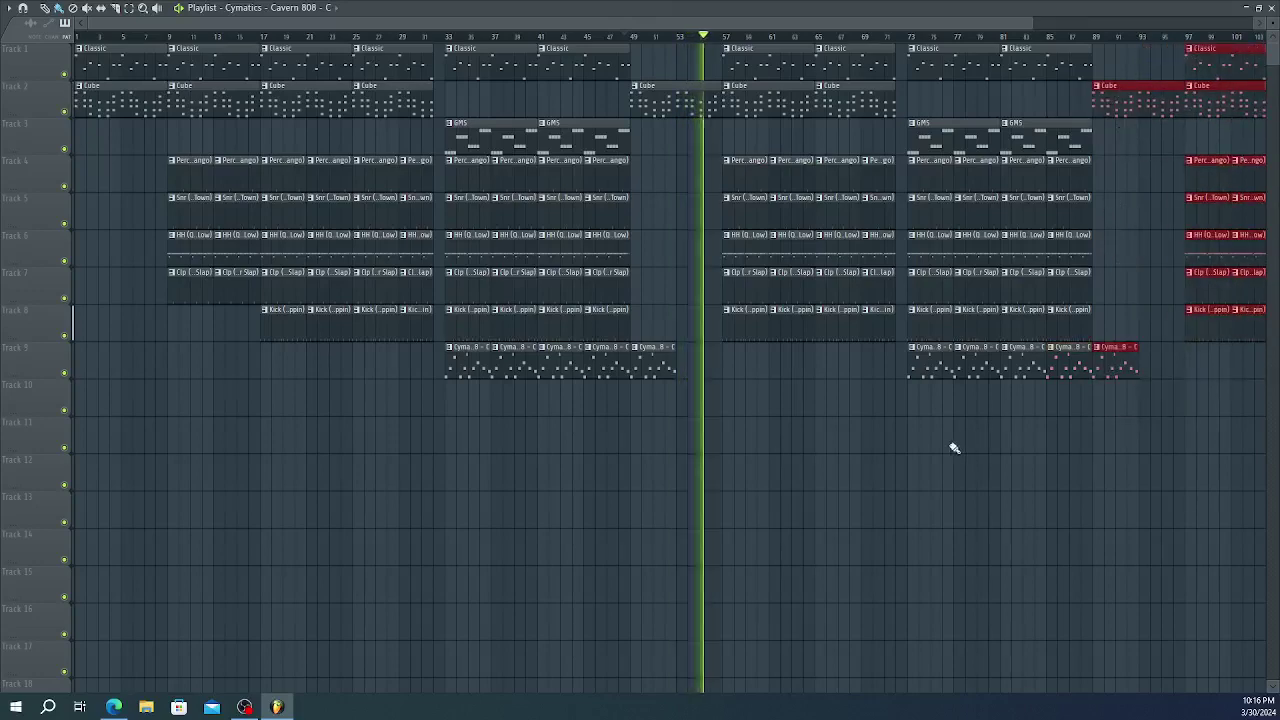
pyautogui.scroll(-2, 951, 449)
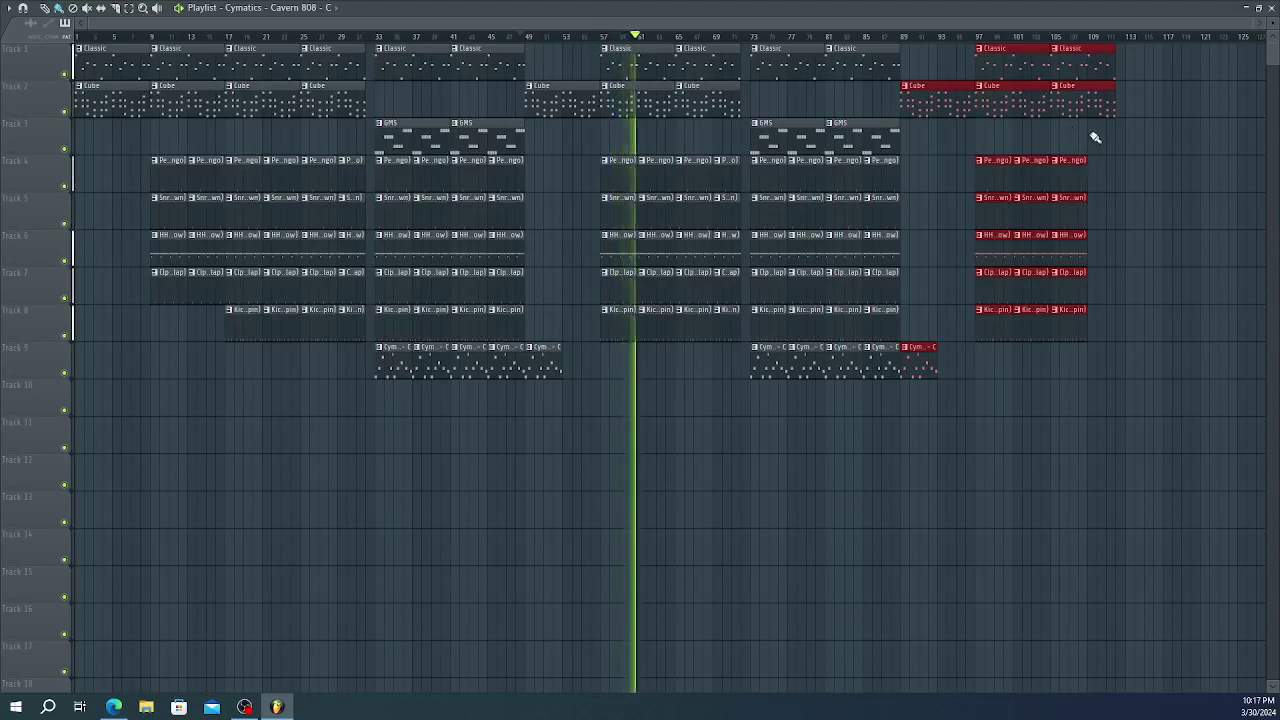
# - Duplicate the last Classic clip on Track 1 twice to extend the melody outro to about bar 125
pyautogui.click(1126, 76)
pyautogui.click(1080, 63)
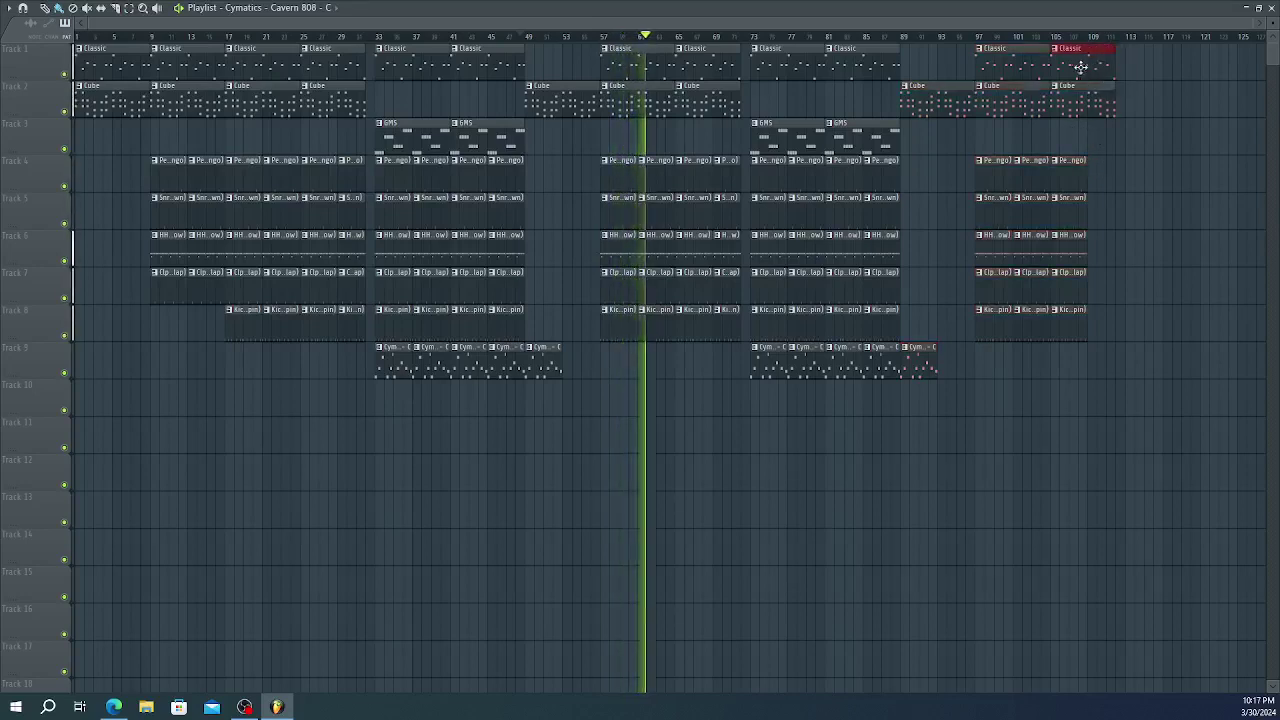
pyautogui.hotkey('ctrl', 'b')
pyautogui.hotkey('ctrl', 'b')
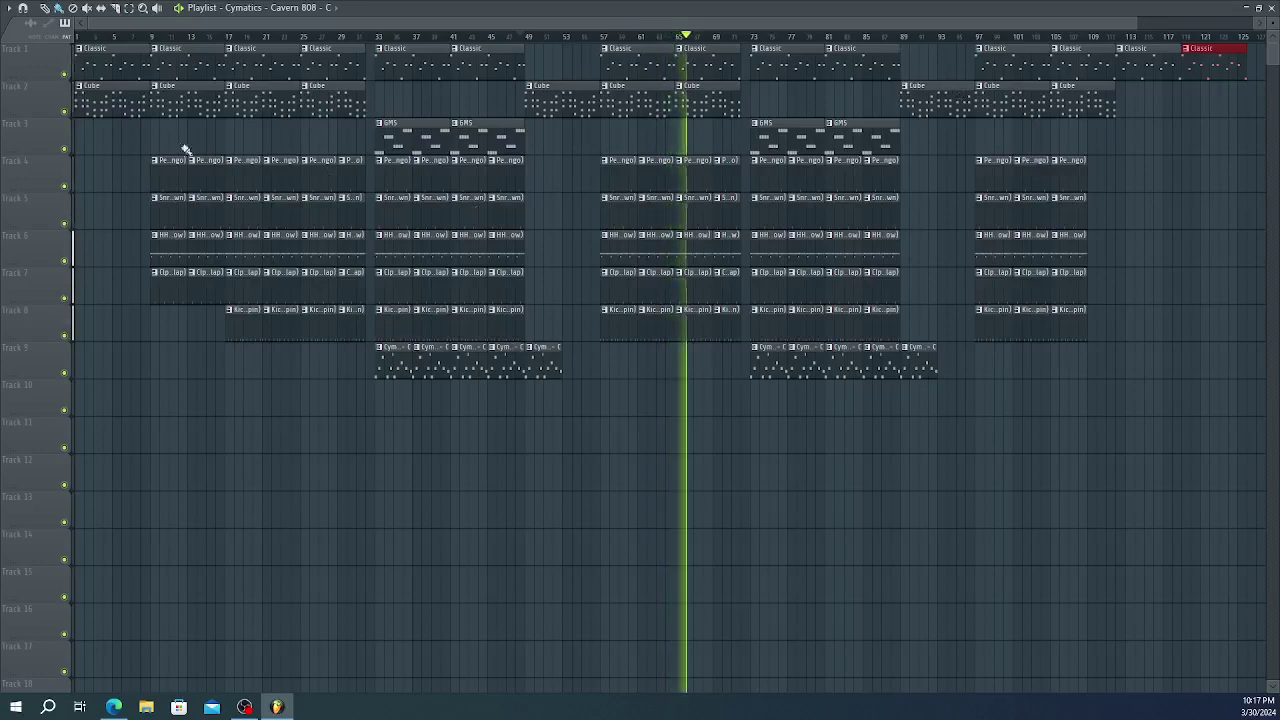
pyautogui.scroll(-1, 106, 128)
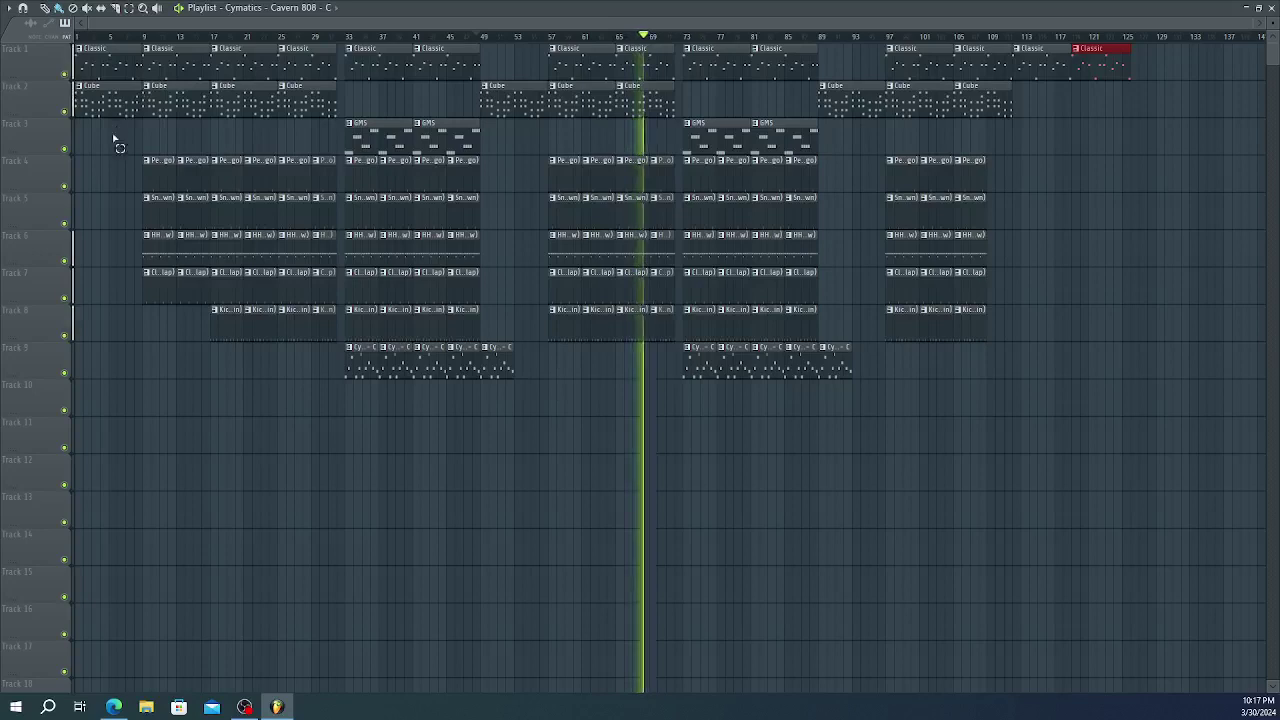
pyautogui.moveTo(113, 140); pyautogui.dragTo(128, 46)
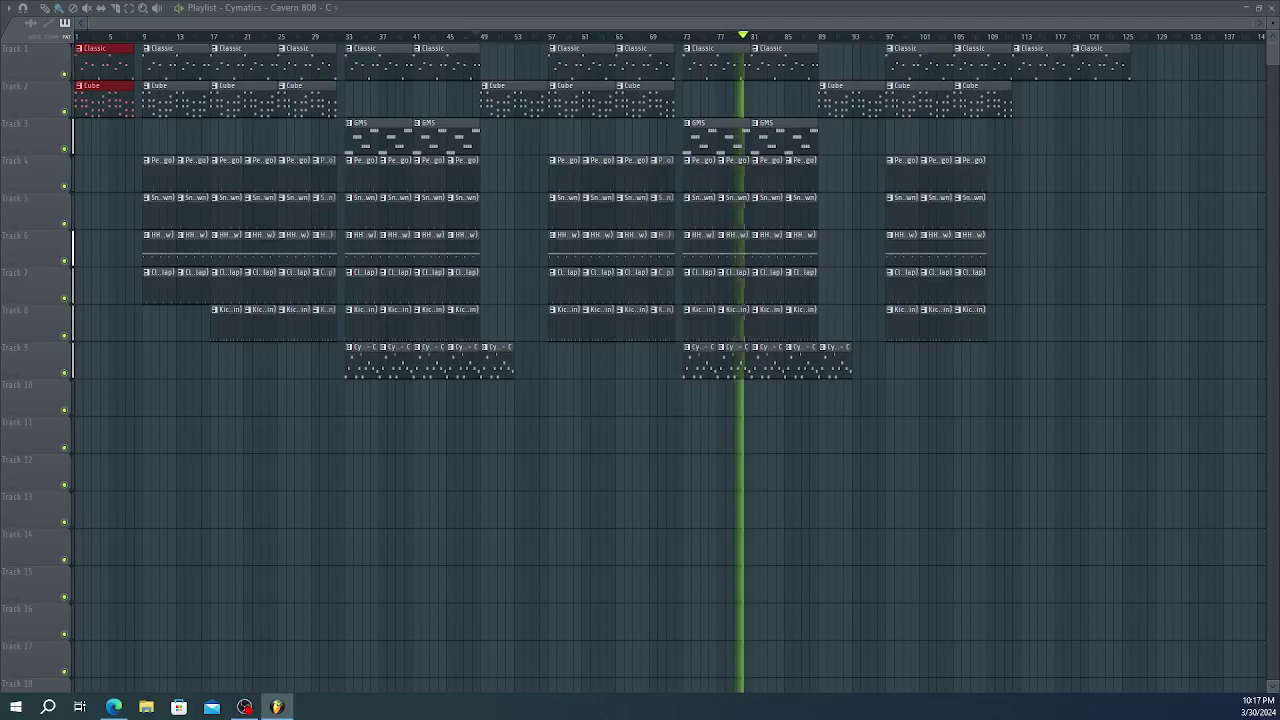
pyautogui.press('space')
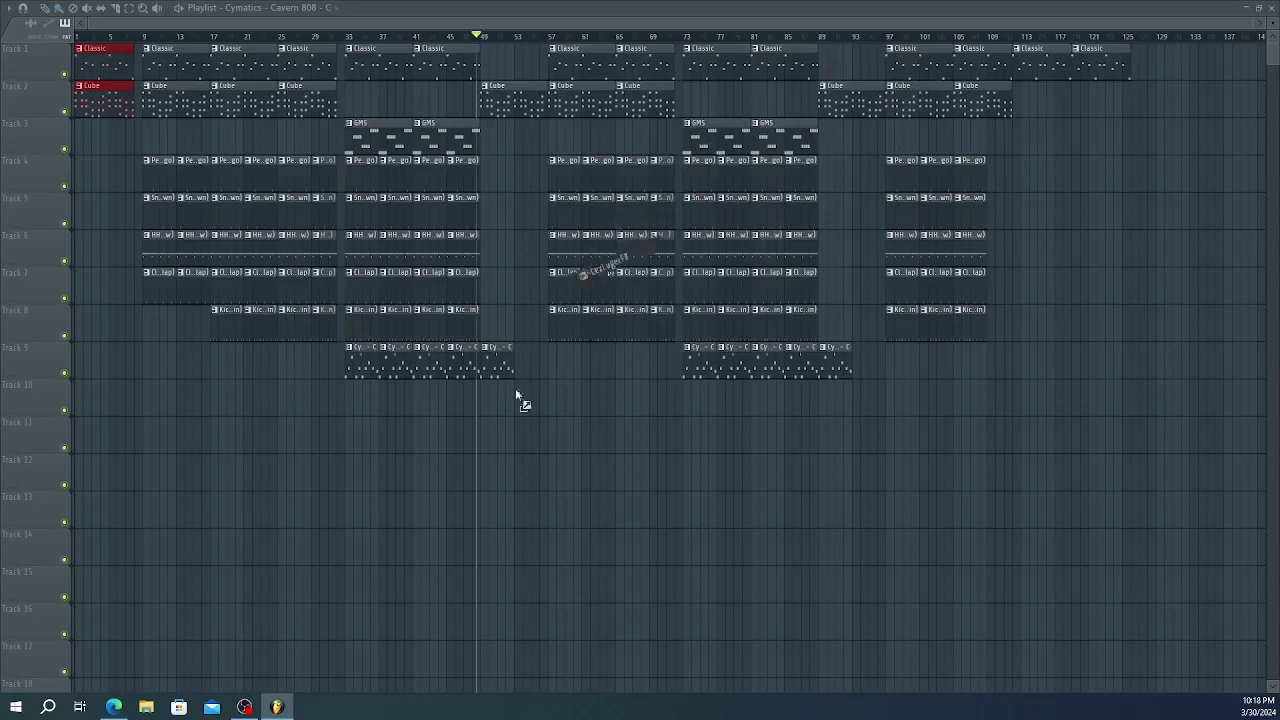
# - Add the LexLugerFX sample on Track 11 at bar 55 and fit it to tempo so it ends at bar 57
pyautogui.moveTo(518, 398); pyautogui.dragTo(530, 440)
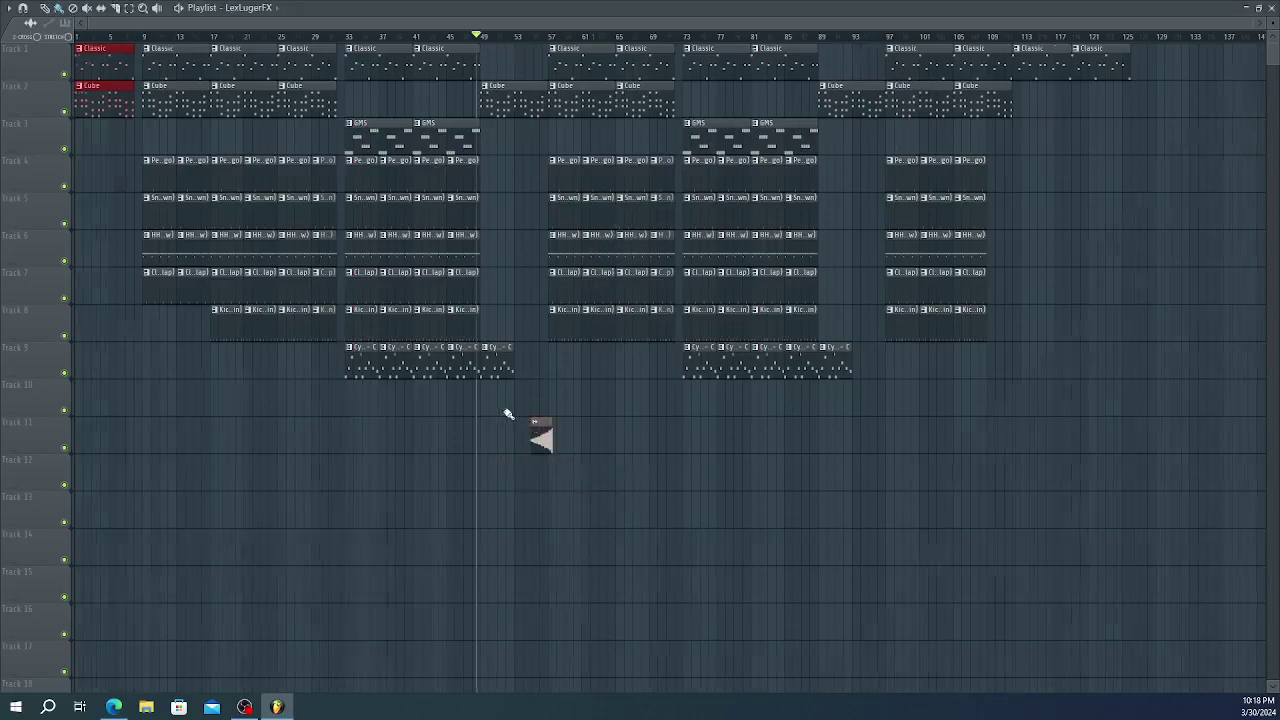
pyautogui.keyDown('ctrl'); pyautogui.scroll(6, 508, 414); pyautogui.keyUp('ctrl')
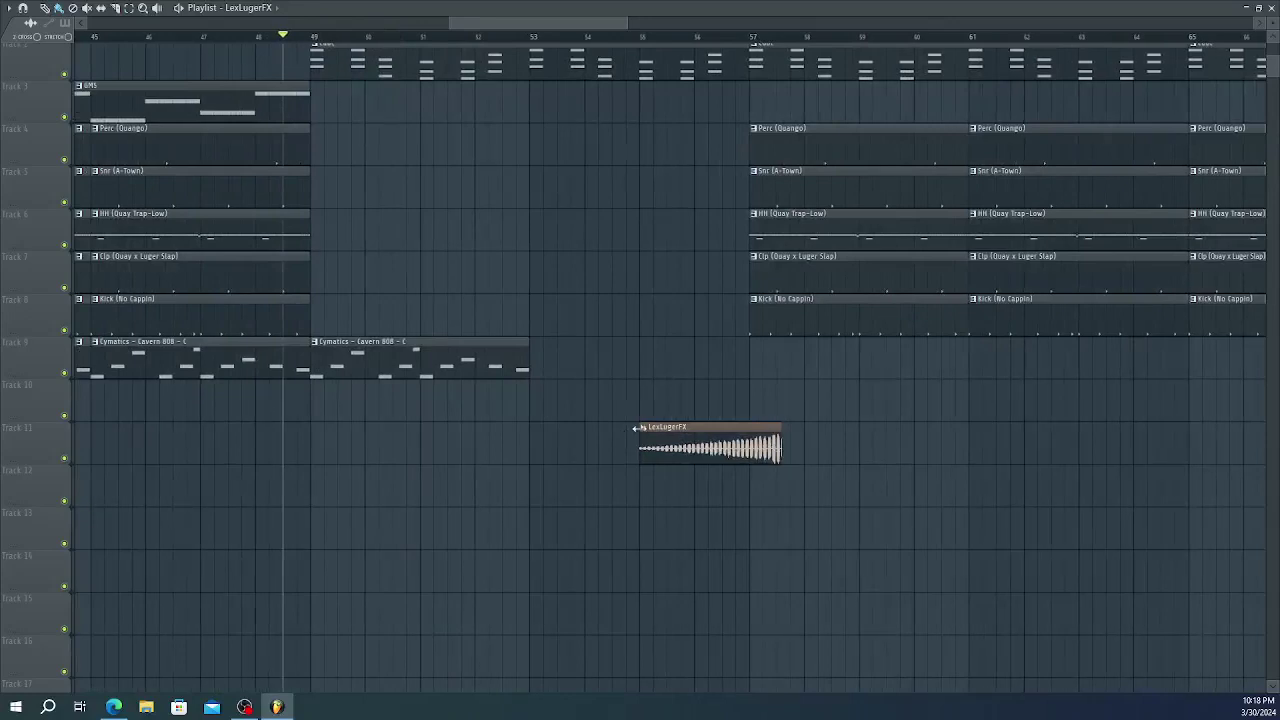
pyautogui.rightClick(646, 433)
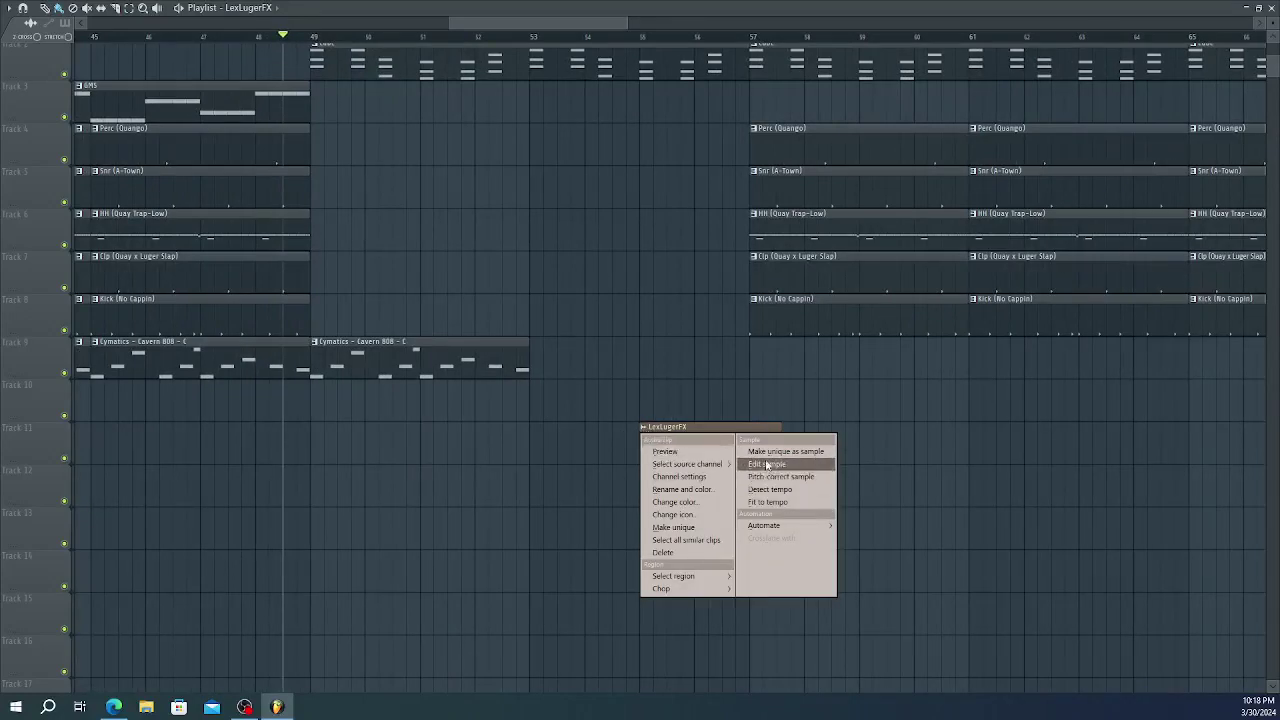
pyautogui.click(775, 501)
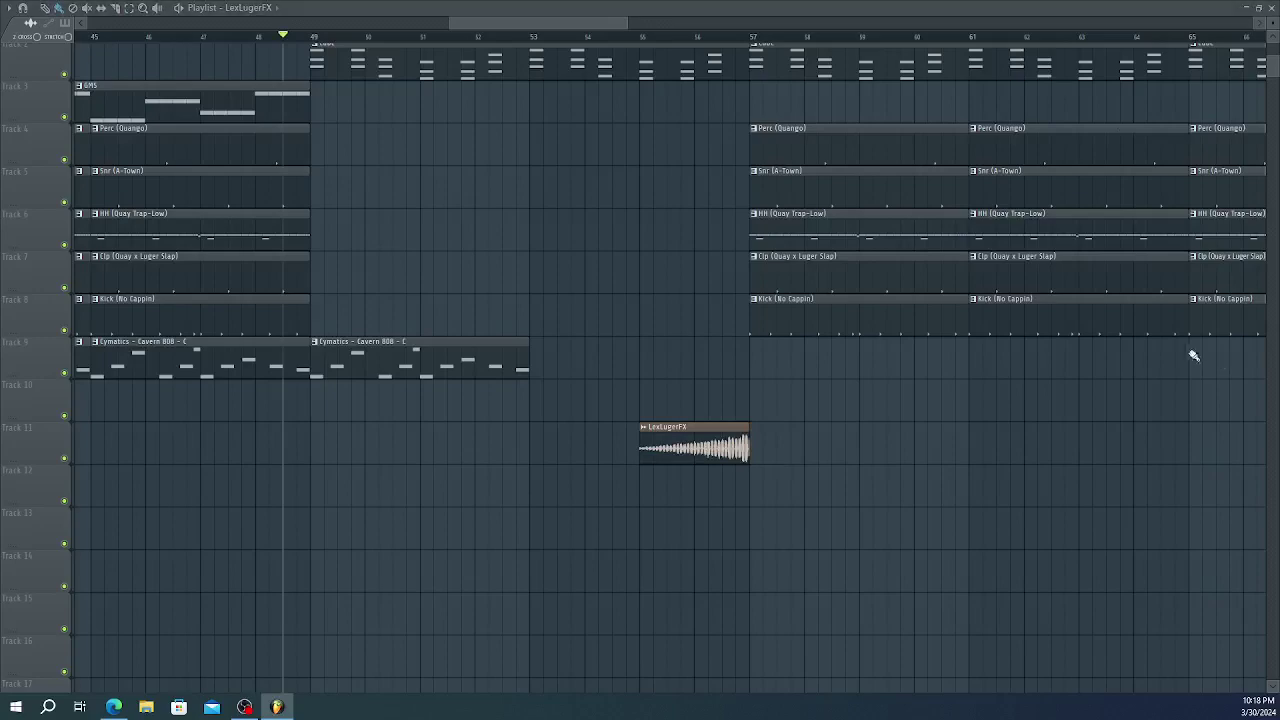
pyautogui.click(525, 44)
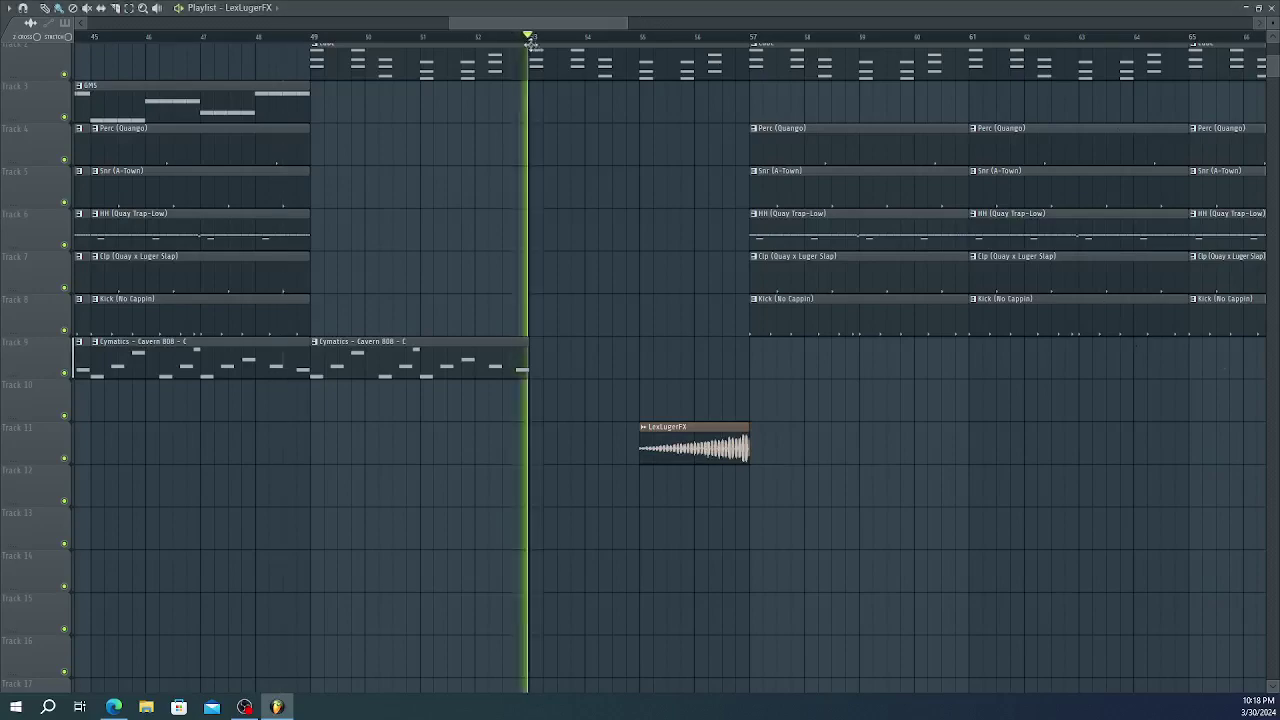
# - Move the LexLugerFX clip to Track 10 at bars 31–32, leading into bar 33, and audition it from about bar 27
pyautogui.scroll(-2, 686, 154)
pyautogui.scroll(-3, 686, 154)
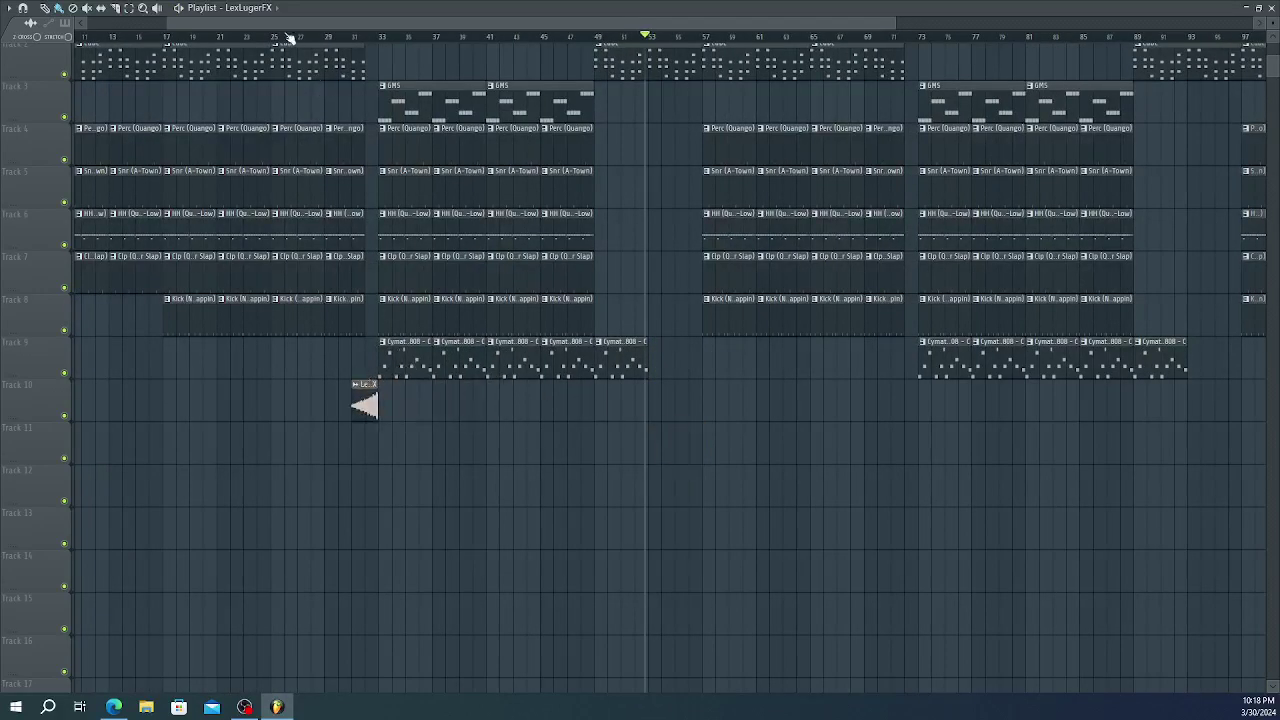
pyautogui.click(297, 38)
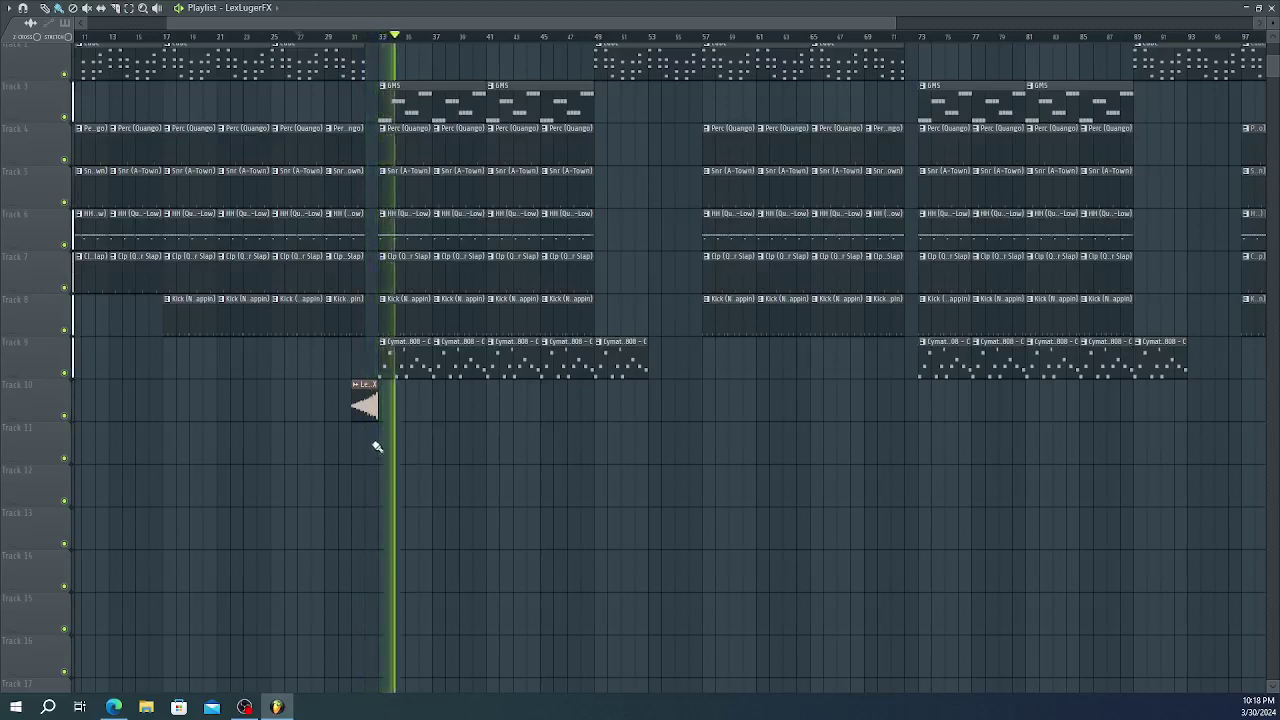
# - Copy the LexLugerFX clip on Track 10 to bars 71–72 so it leads into the section at bar 73
pyautogui.moveTo(362, 405); pyautogui.dragTo(898, 402)
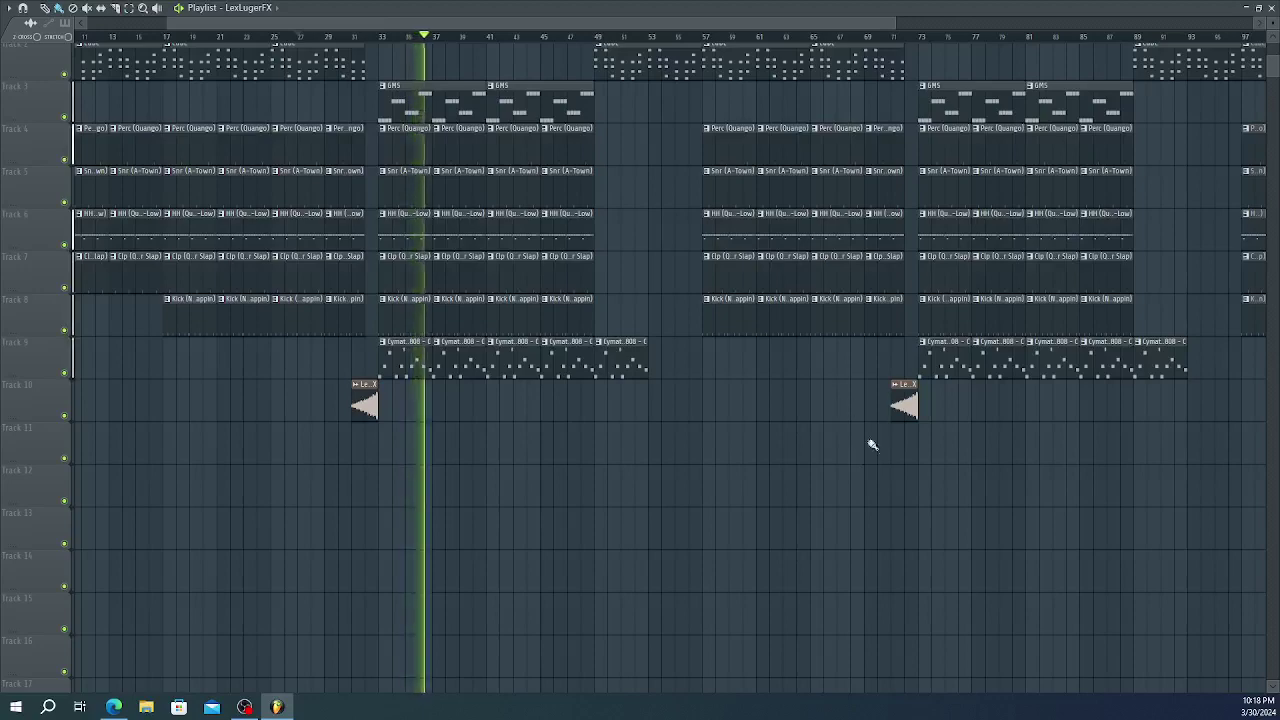
pyautogui.scroll(-2, 872, 453)
pyautogui.scroll(-2, 873, 463)
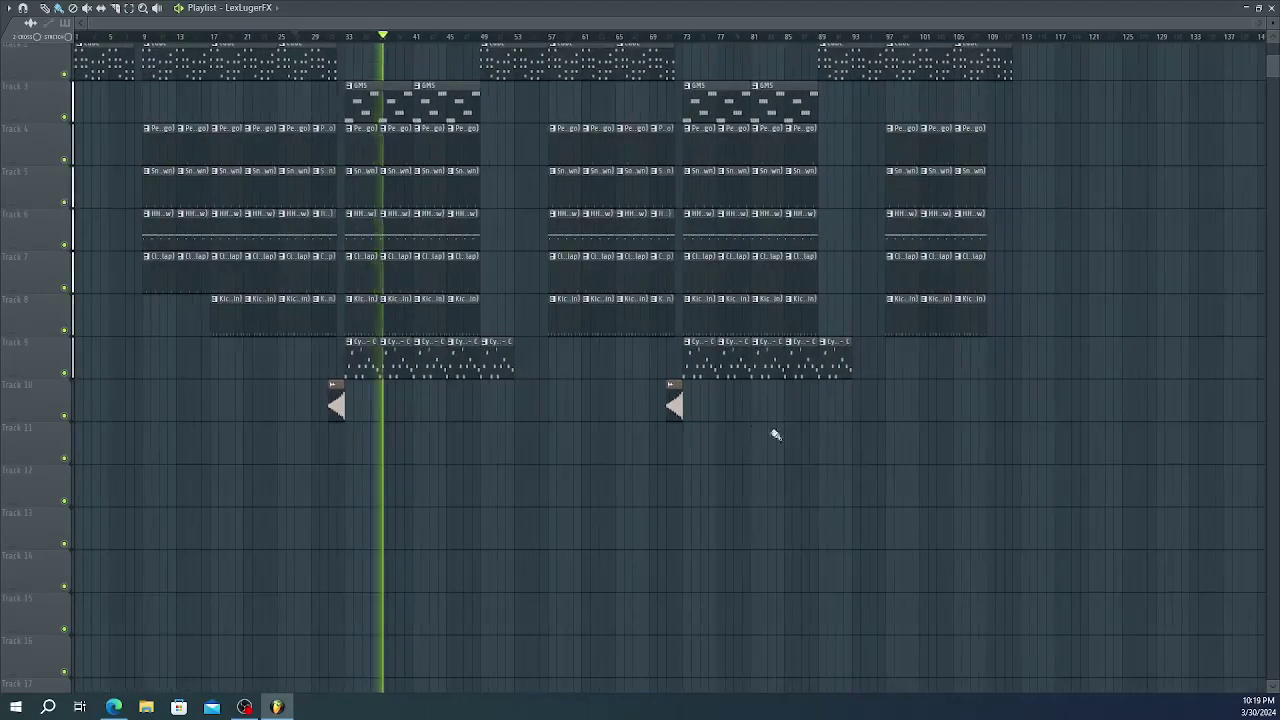
pyautogui.press('space')
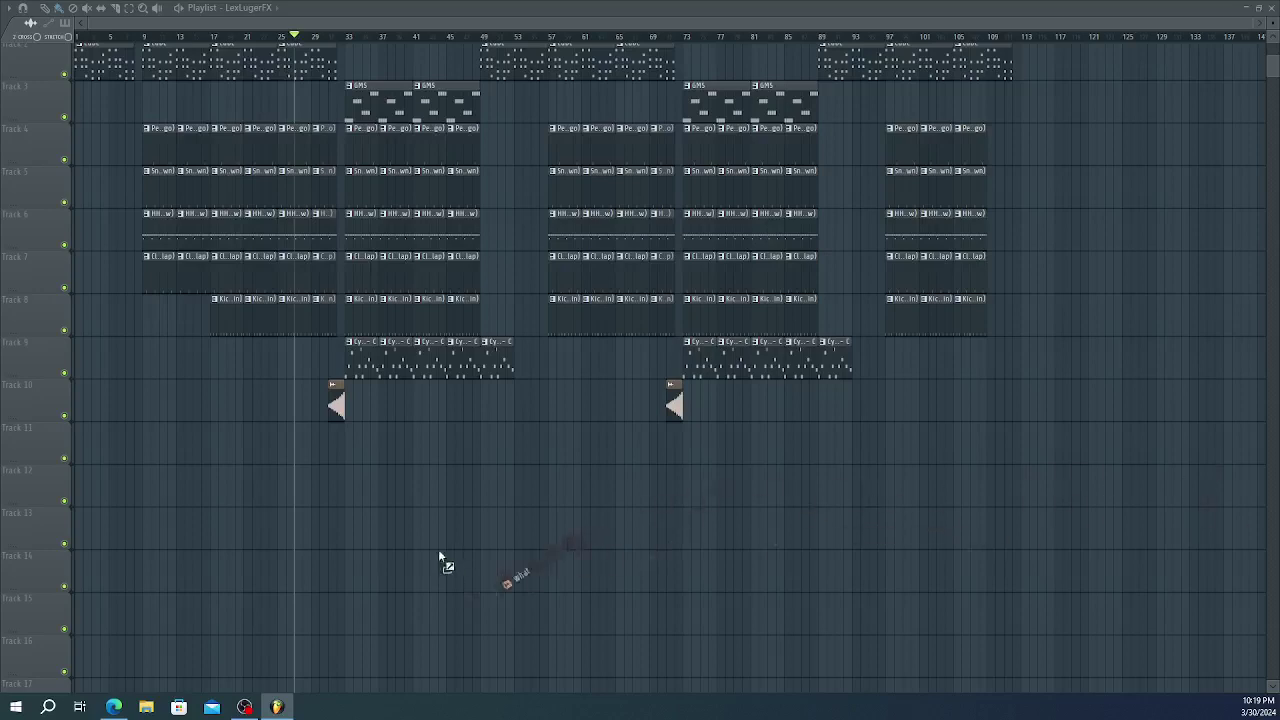
# - Place four clips of the "what" sample on Track 12, half a bar apart from bar 33, and audition them
pyautogui.keyDown('ctrl'); pyautogui.scroll(6, 353, 506); pyautogui.keyUp('ctrl')
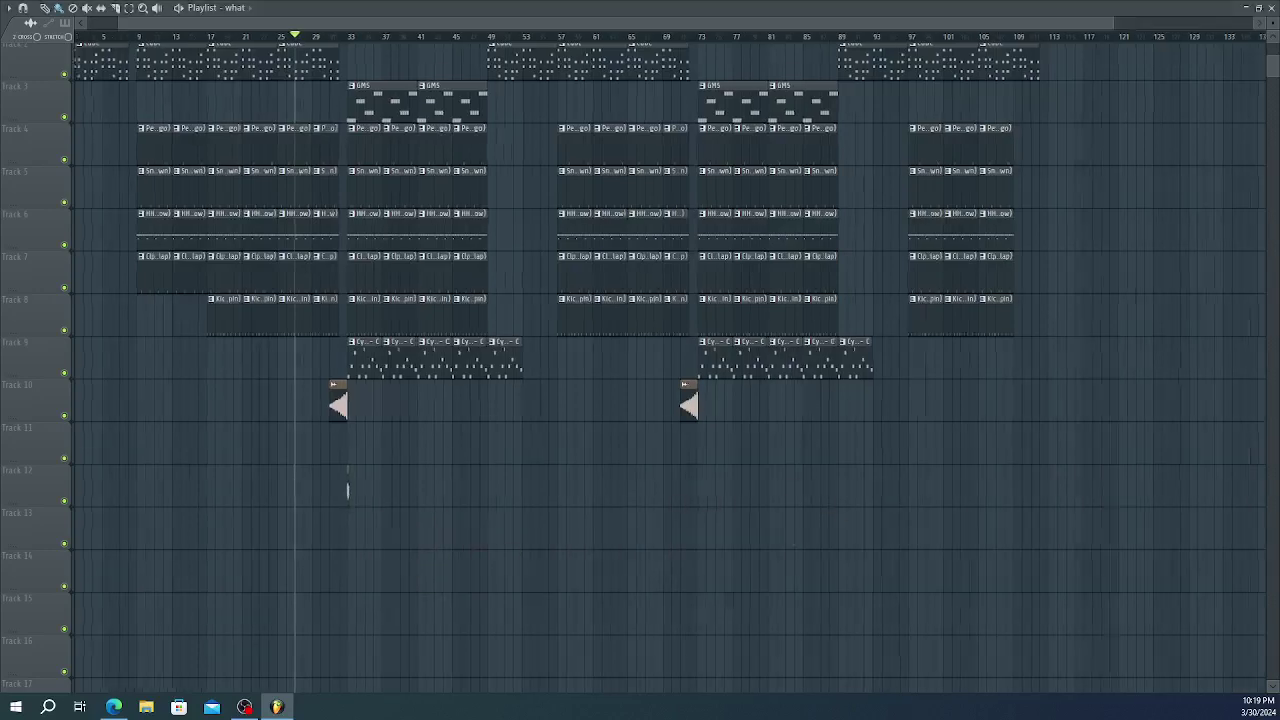
pyautogui.keyDown('ctrl'); pyautogui.scroll(3, 365, 487); pyautogui.keyUp('ctrl')
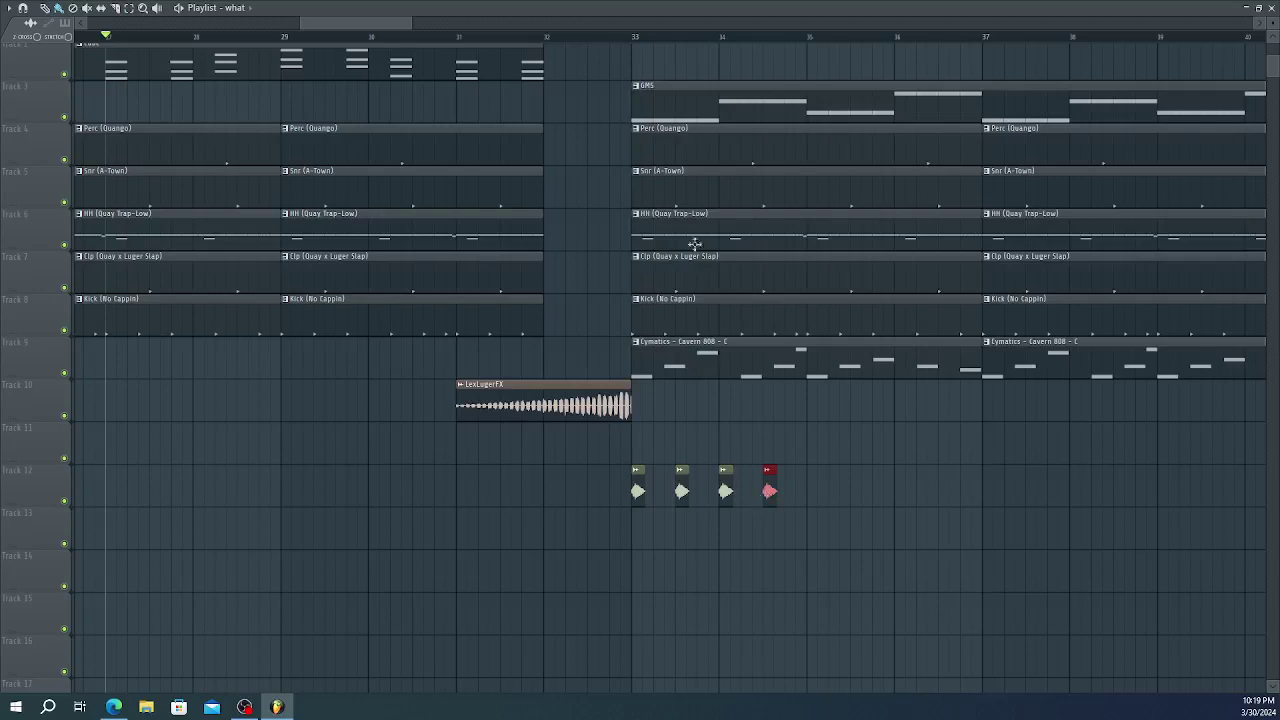
pyautogui.press('space')
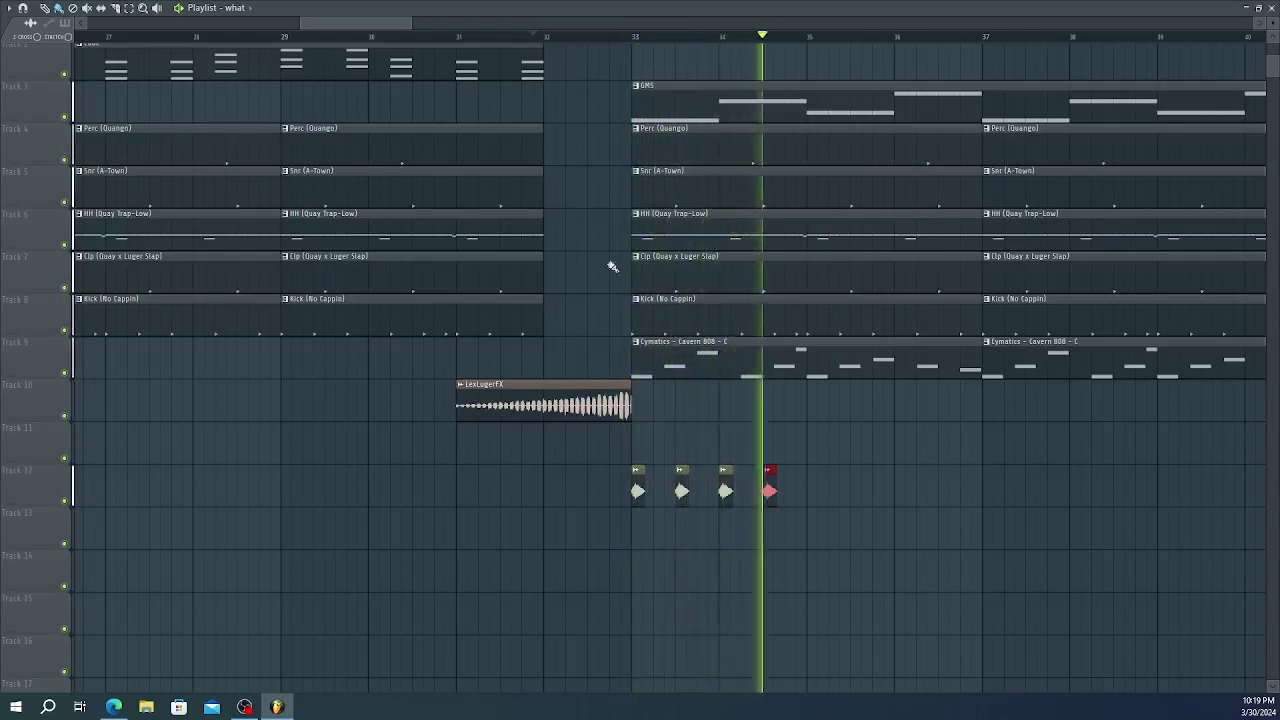
pyautogui.press('space')
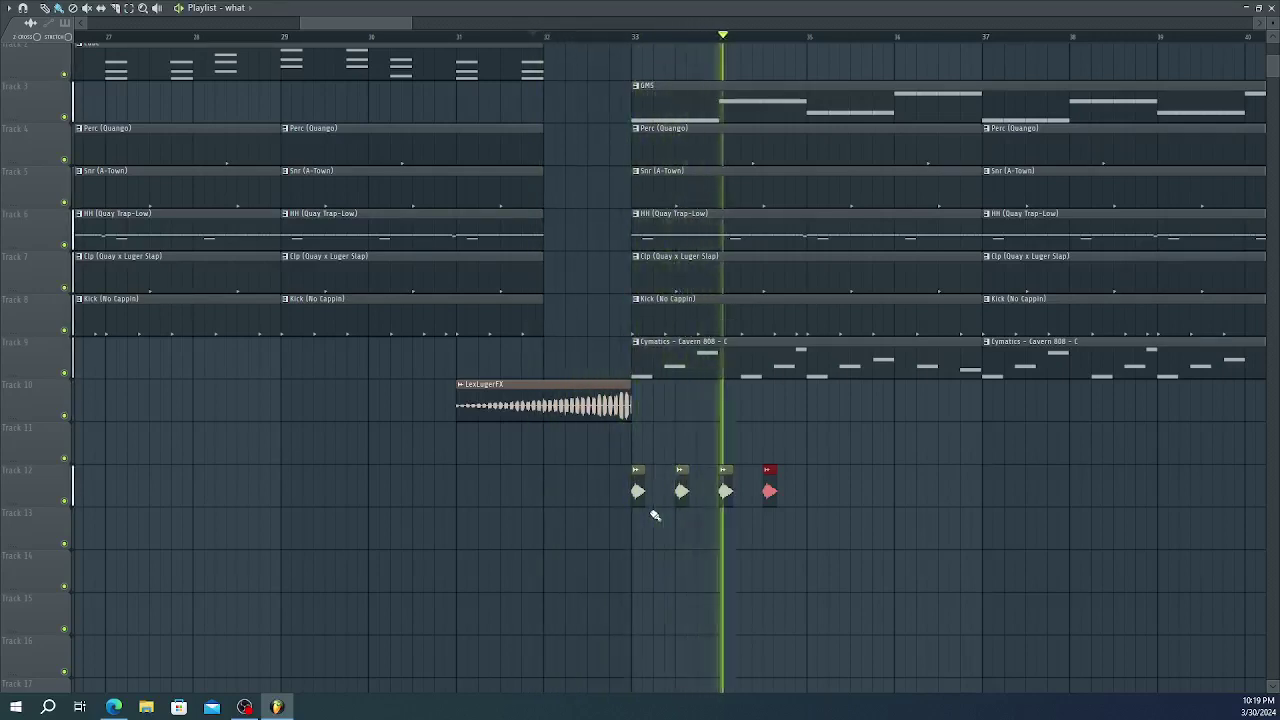
# - Thin the "what" clips on Track 12 to one per bar at bars 33–34, copy the pair to bars 35–36, and audition them
pyautogui.press('space')
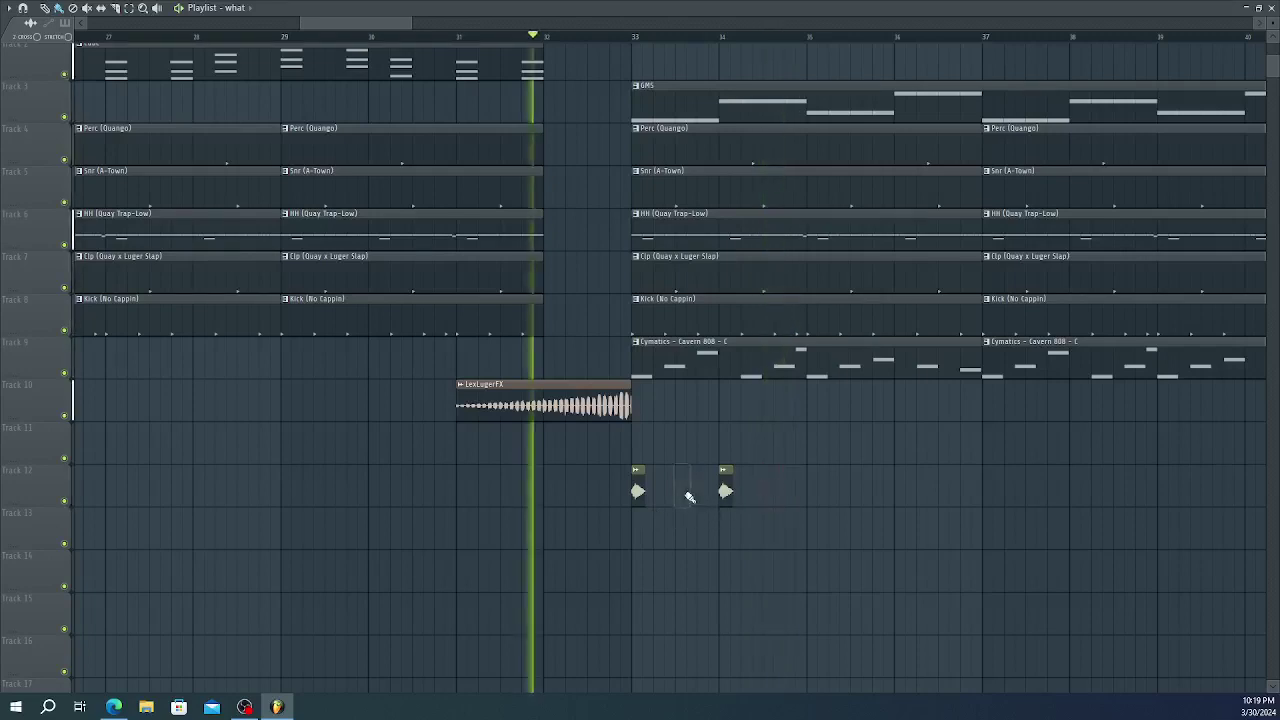
pyautogui.press('space')
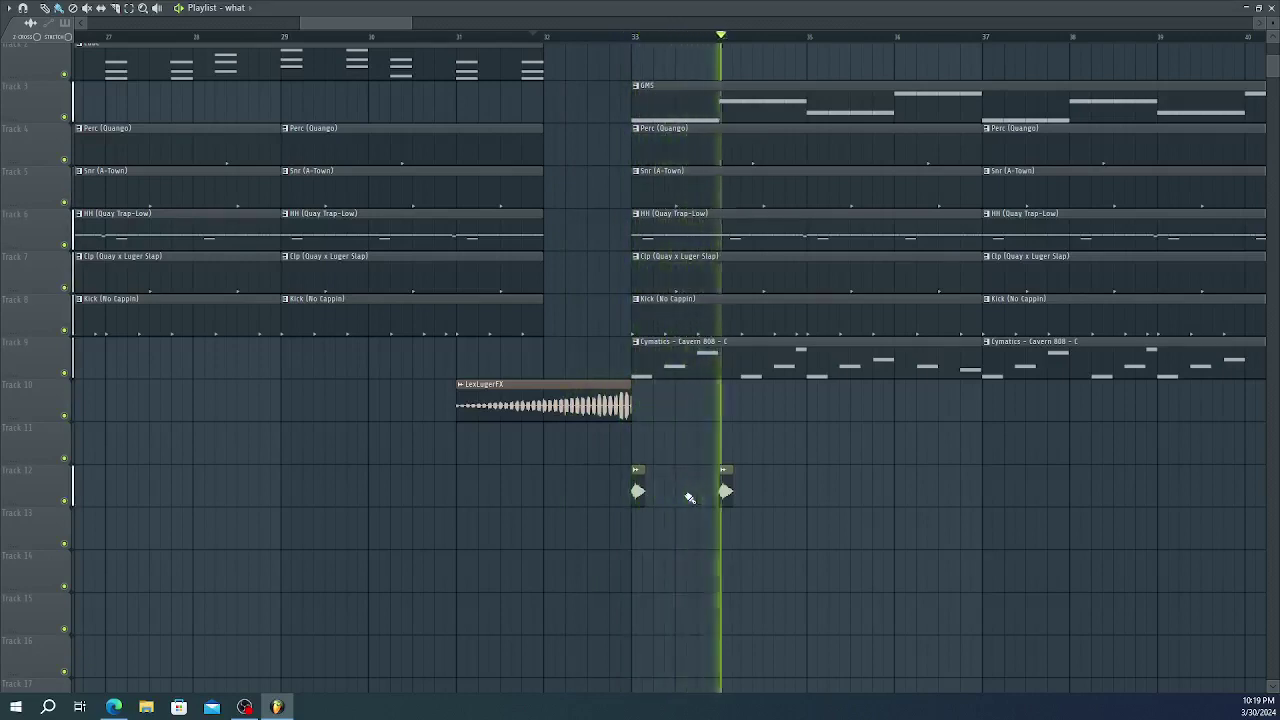
pyautogui.press('space')
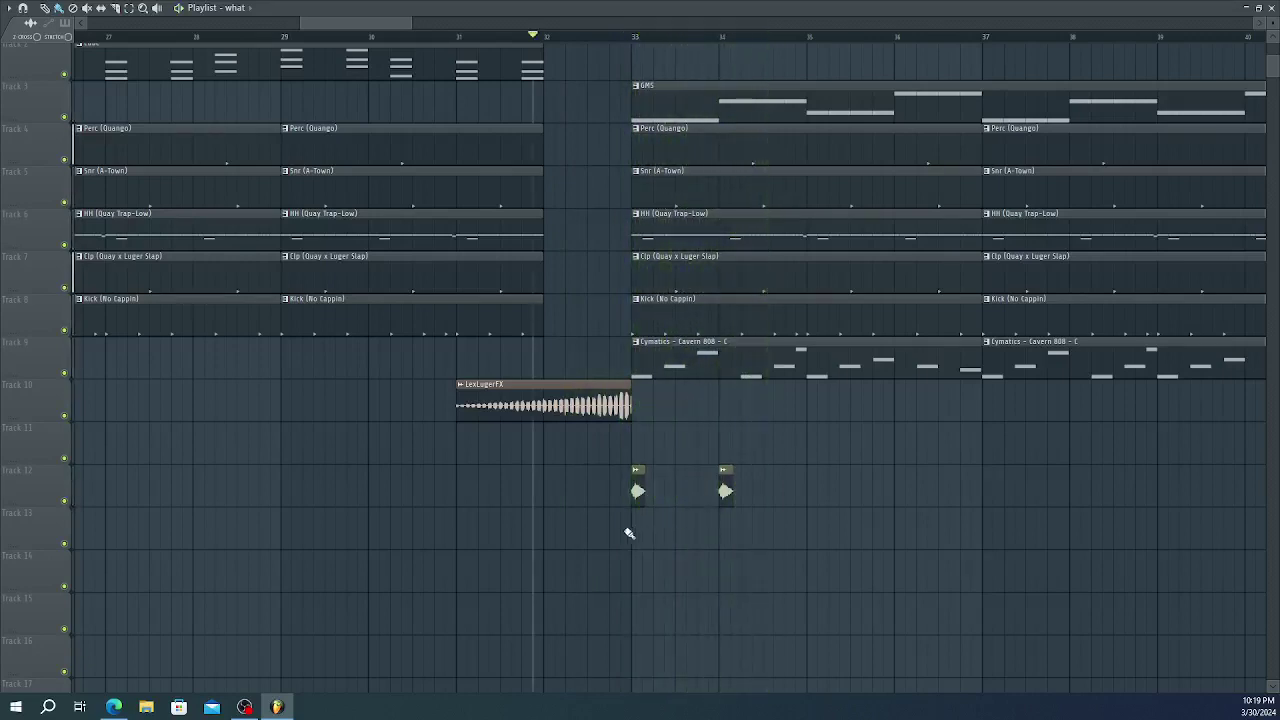
pyautogui.moveTo(628, 533); pyautogui.dragTo(752, 478)
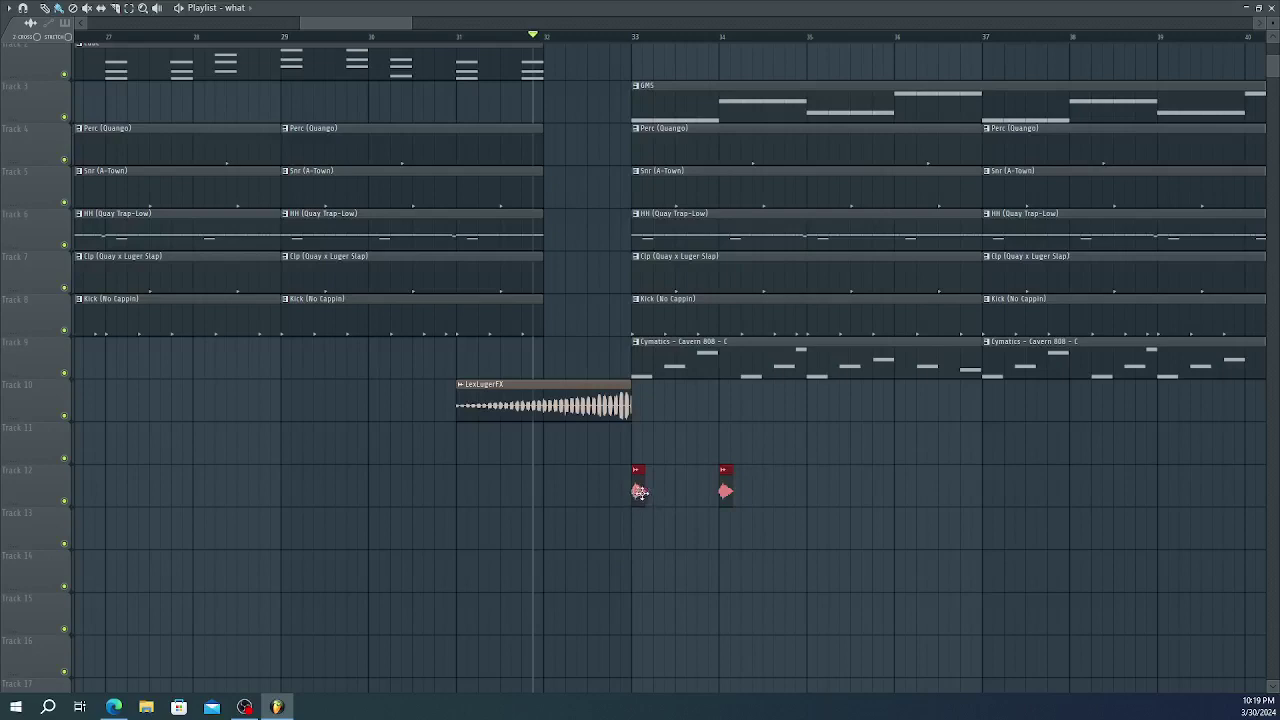
pyautogui.press('space')
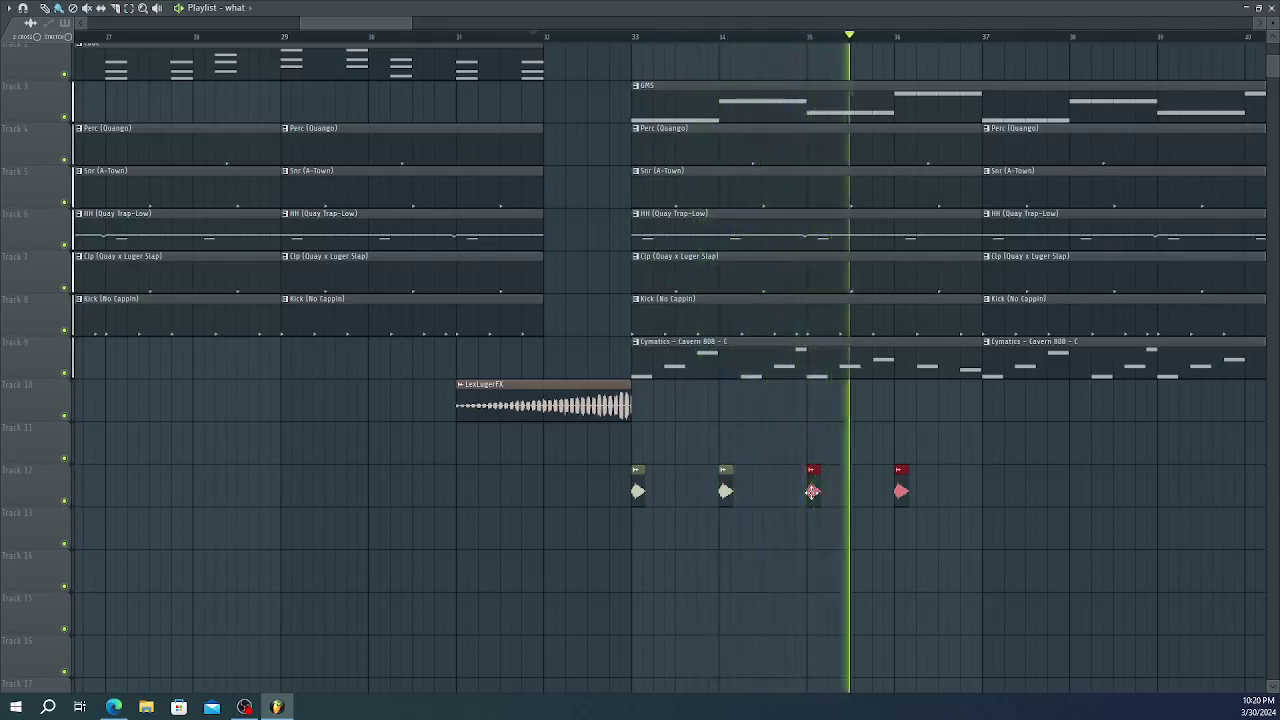
pyautogui.press('space')
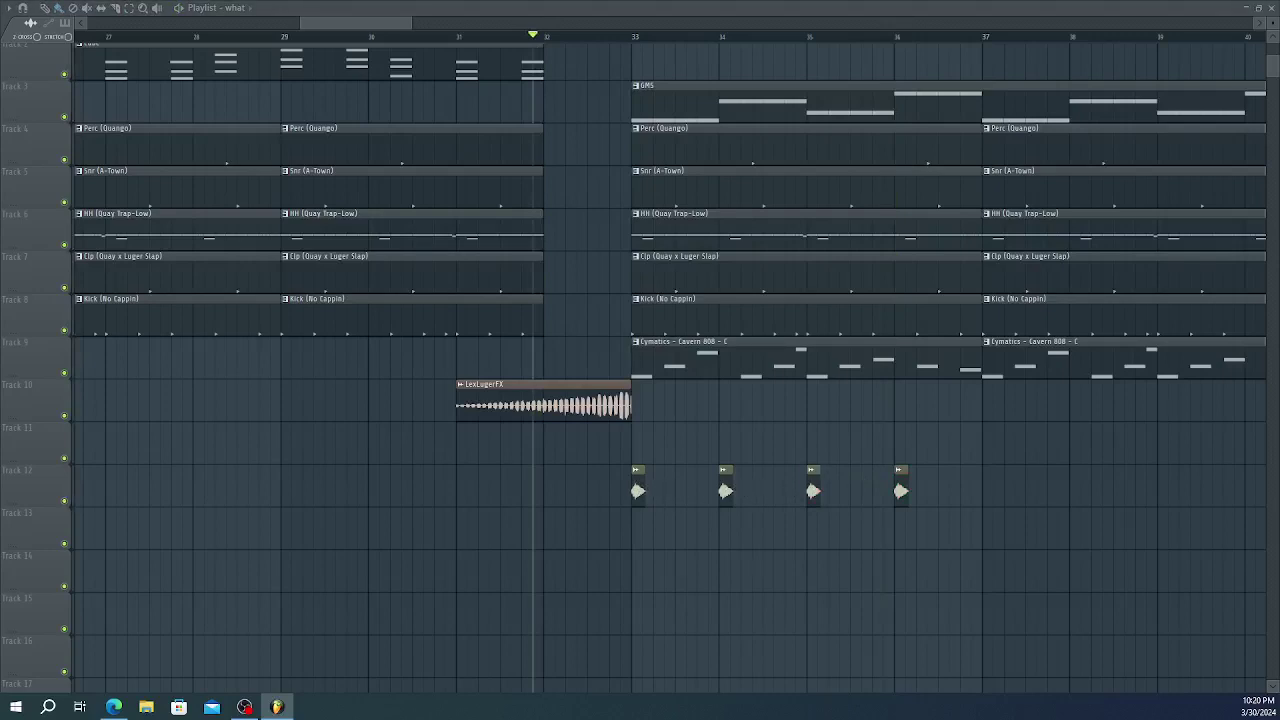
# - Raise the level of the "what" sample on Track 12 and audition the four clips, starting just before bar 32
pyautogui.press('space')
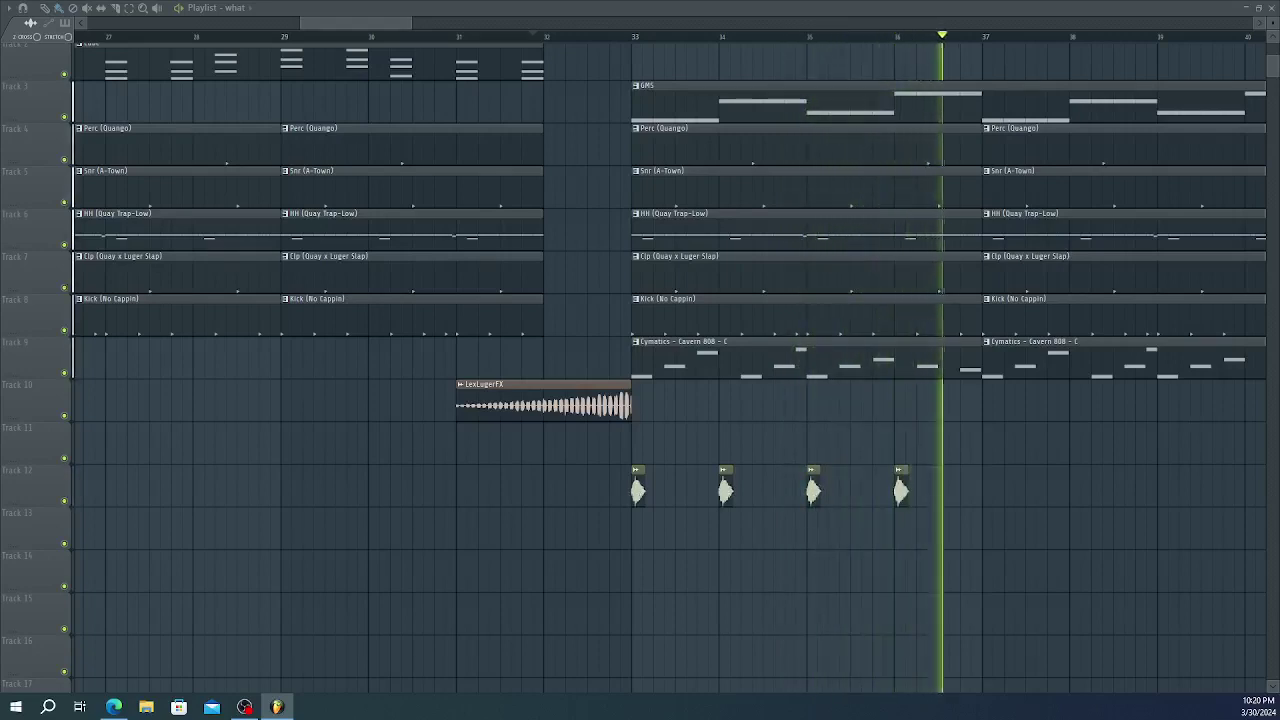
pyautogui.press('space')
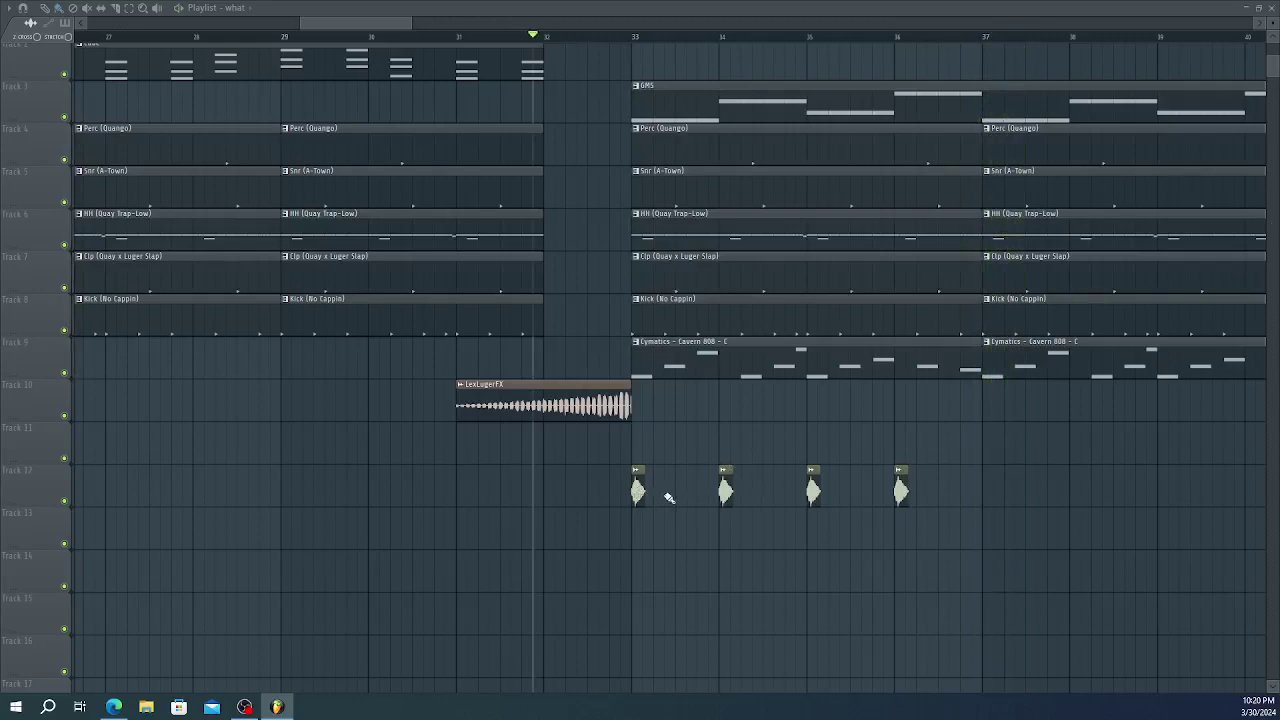
pyautogui.press('space')
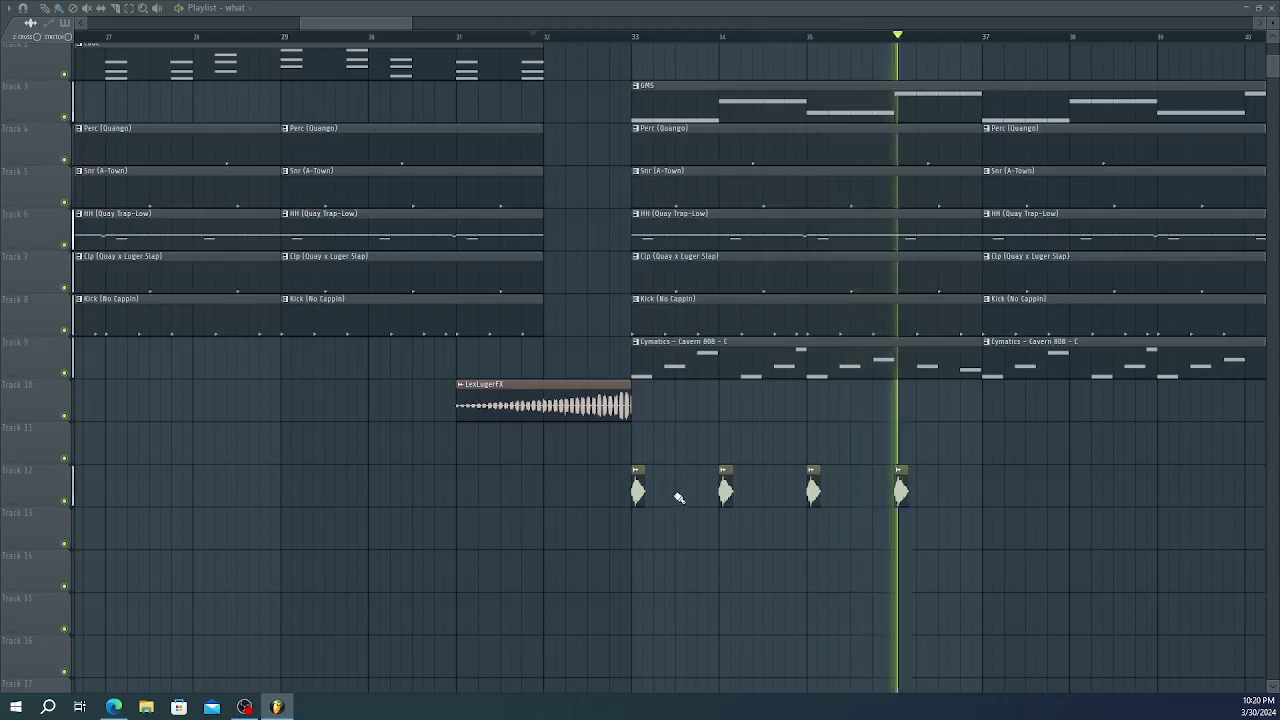
pyautogui.press('space')
pyautogui.press('space')
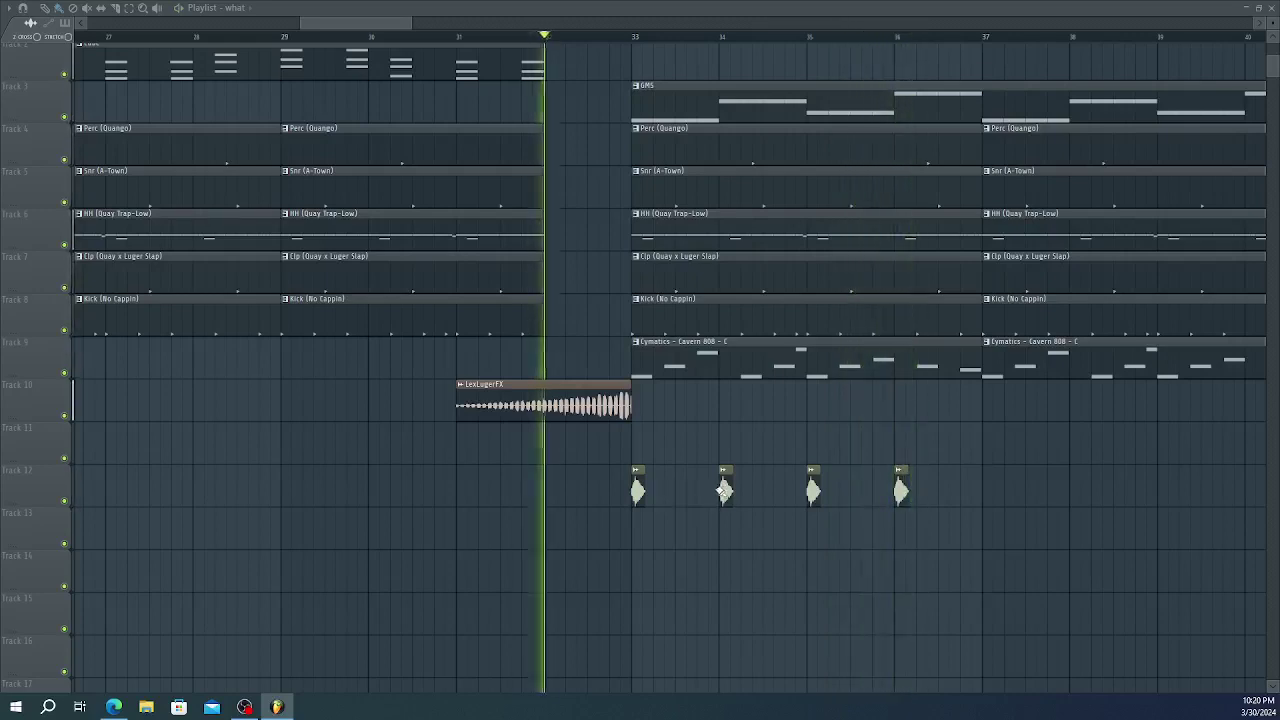
# - Delete the four "what" clips at the starts of bars 33–36 on Track 12 and place a single one in bar 33's second half
pyautogui.rightClick(638, 490)
pyautogui.rightClick(728, 490)
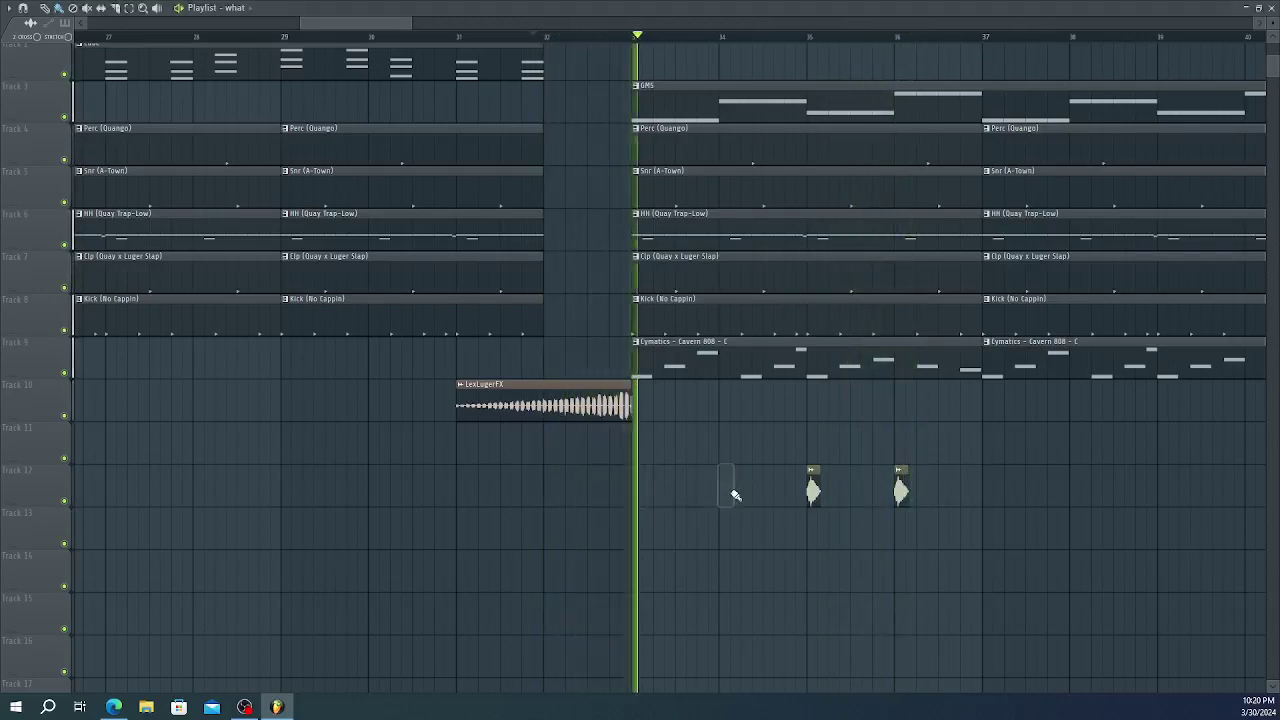
pyautogui.press('space')
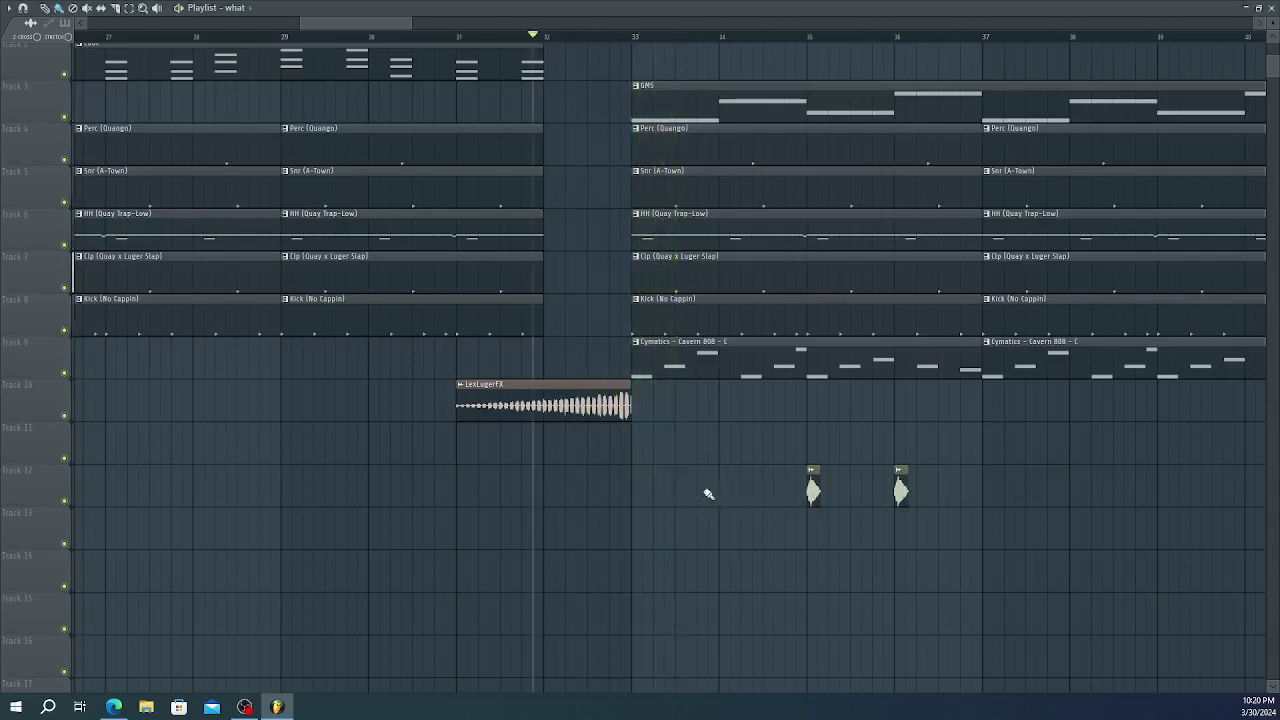
pyautogui.press('space')
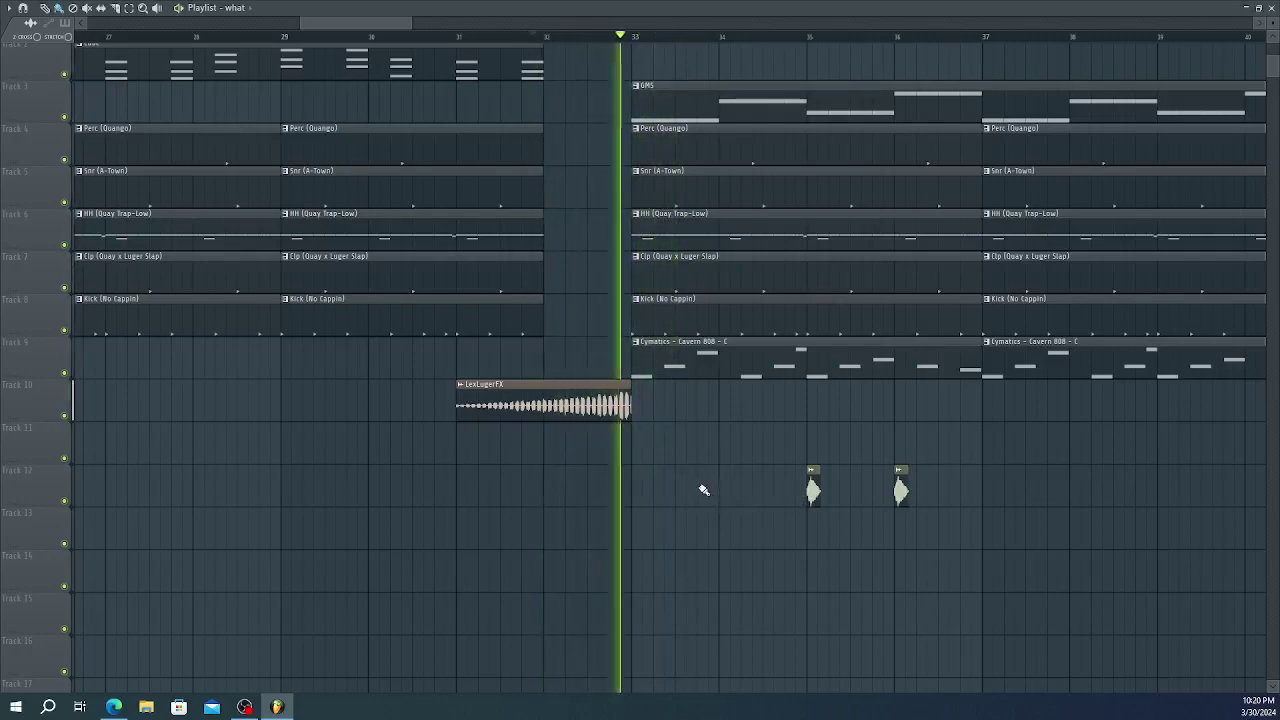
pyautogui.press('space')
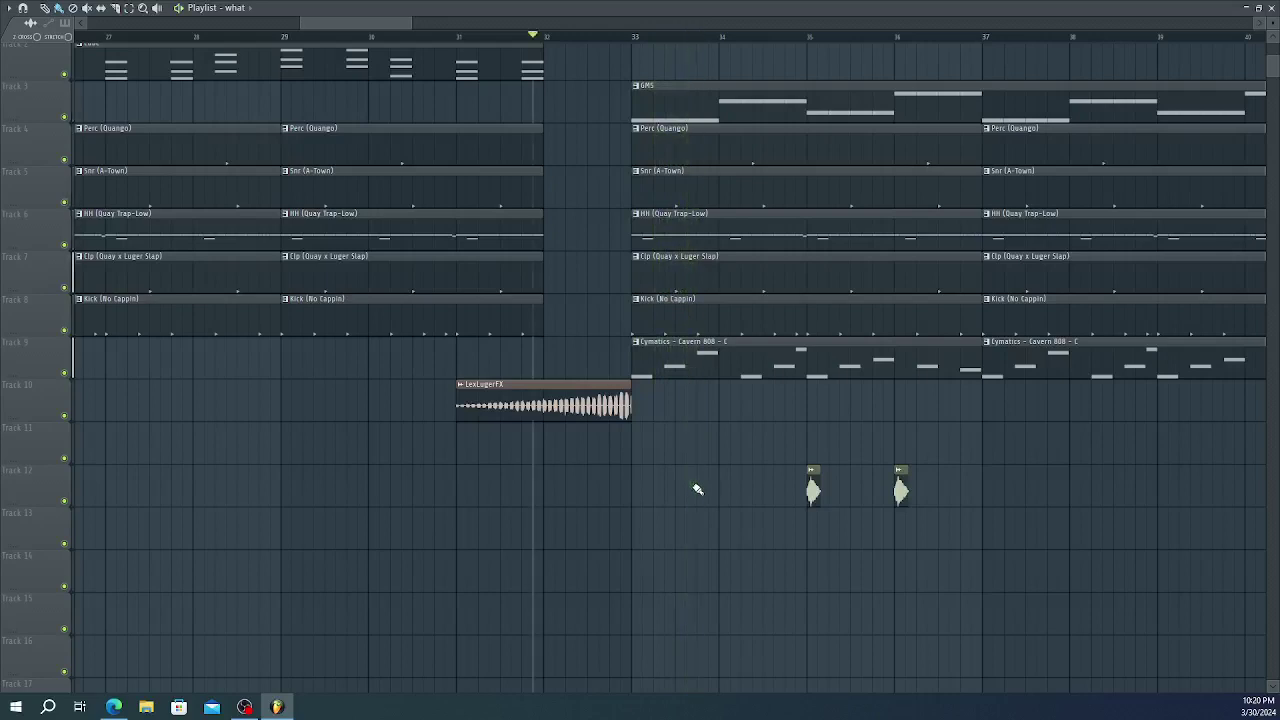
pyautogui.press('space')
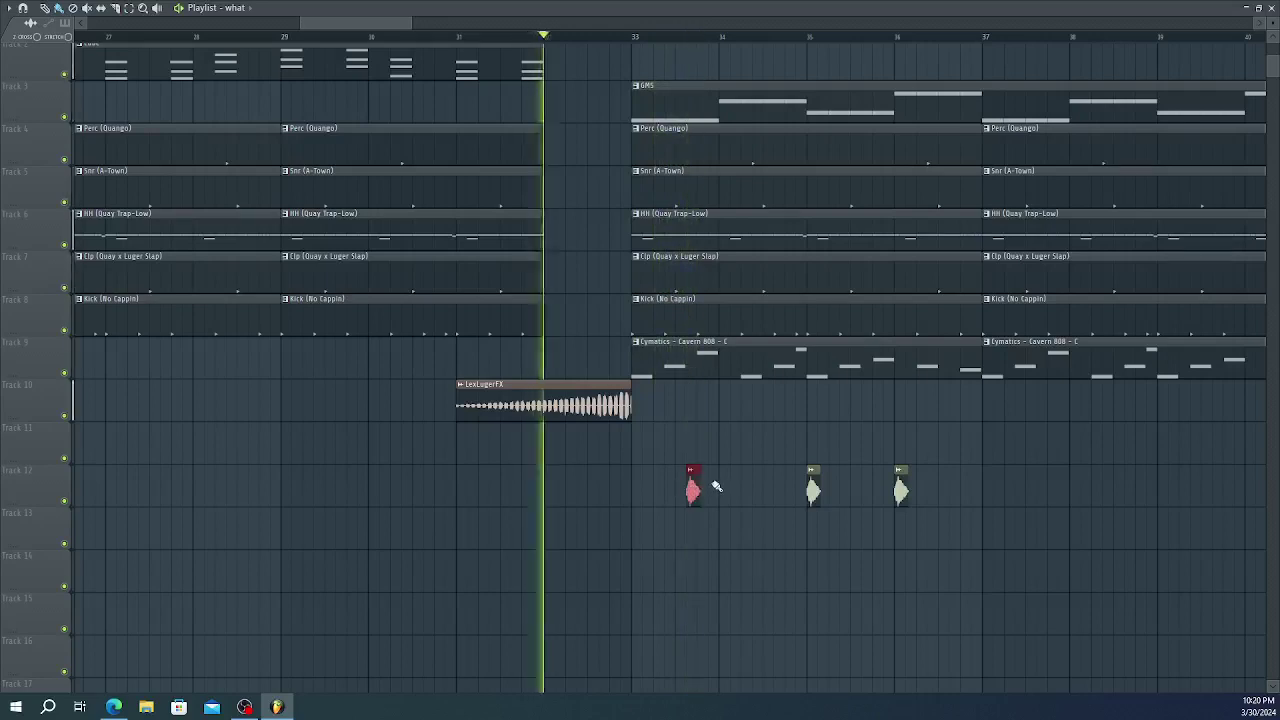
pyautogui.rightClick(812, 490)
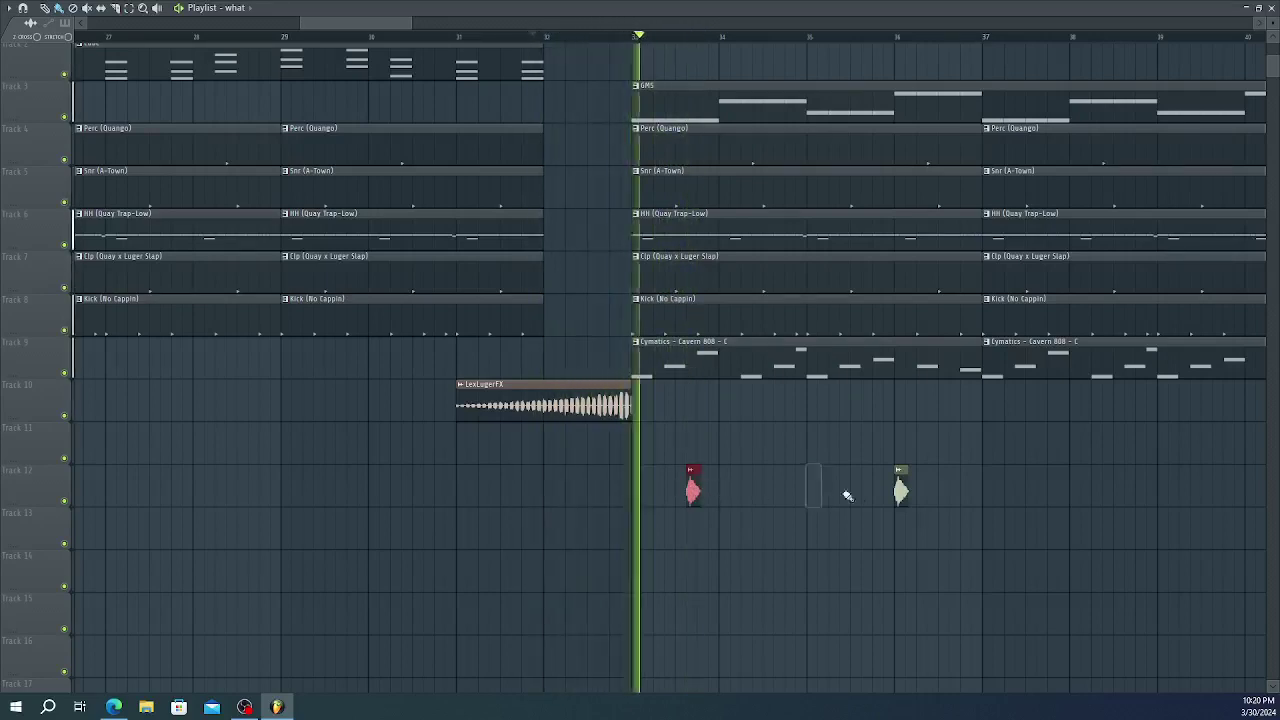
pyautogui.rightClick(900, 490)
# - Lengthen the "what" clip slightly and shift it to beat 4 of bar 33, auditioning its timing against the drums
pyautogui.press('space')
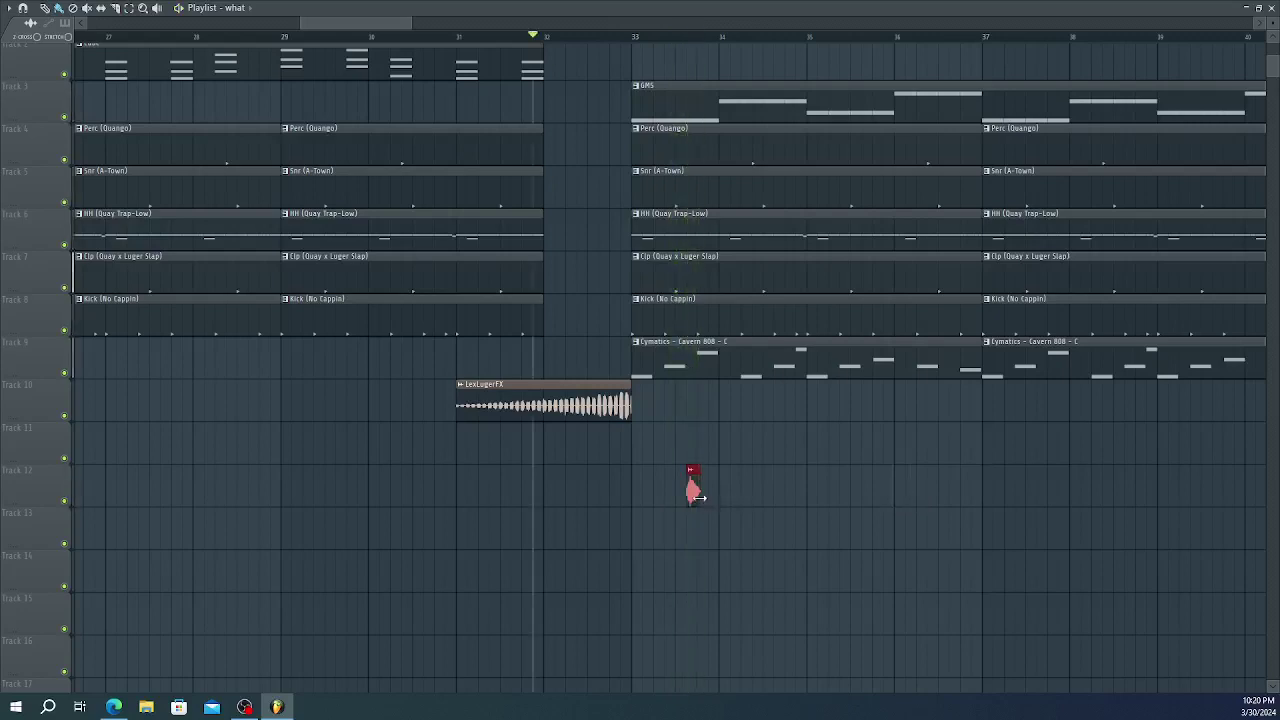
pyautogui.press('space')
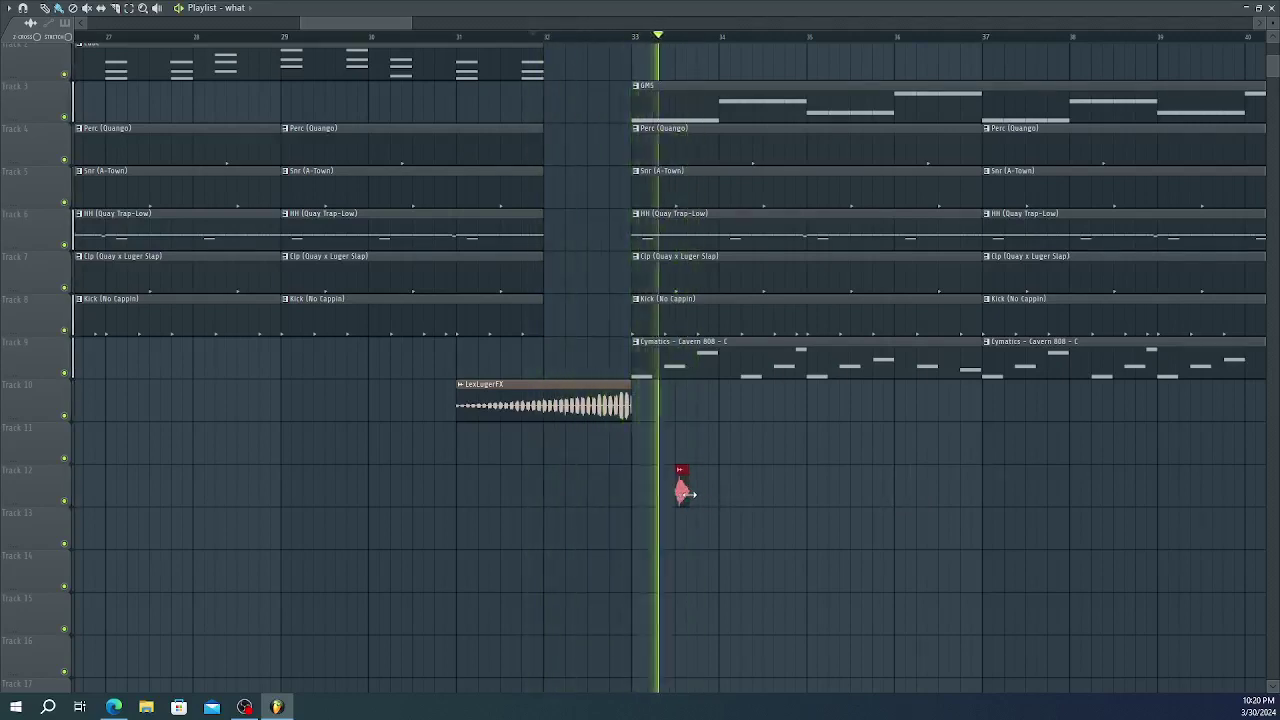
pyautogui.press('space')
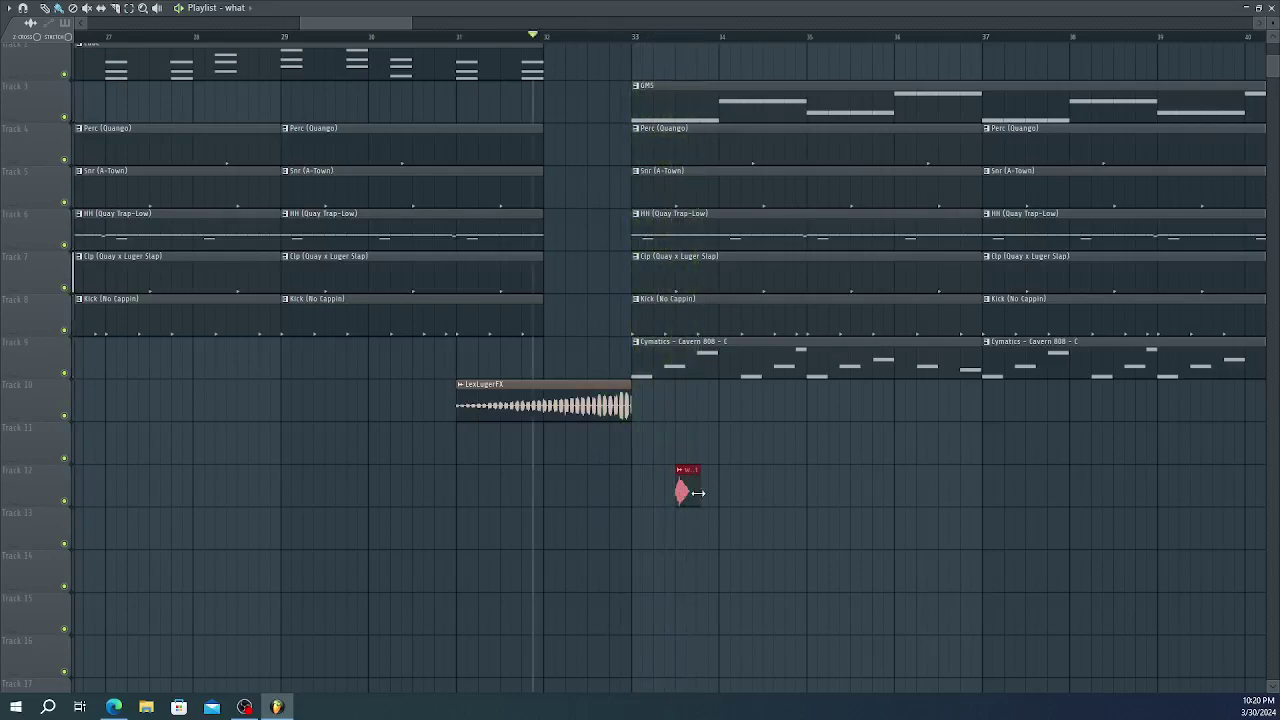
pyautogui.press('space')
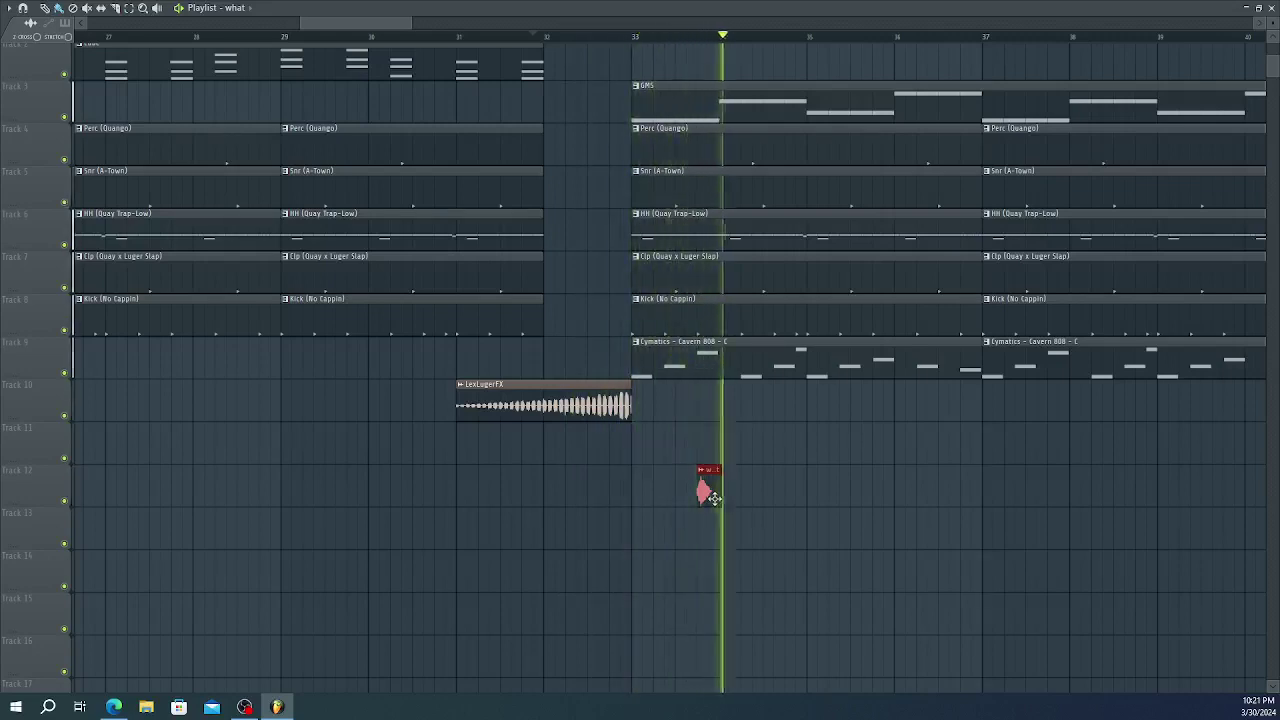
pyautogui.press('space')
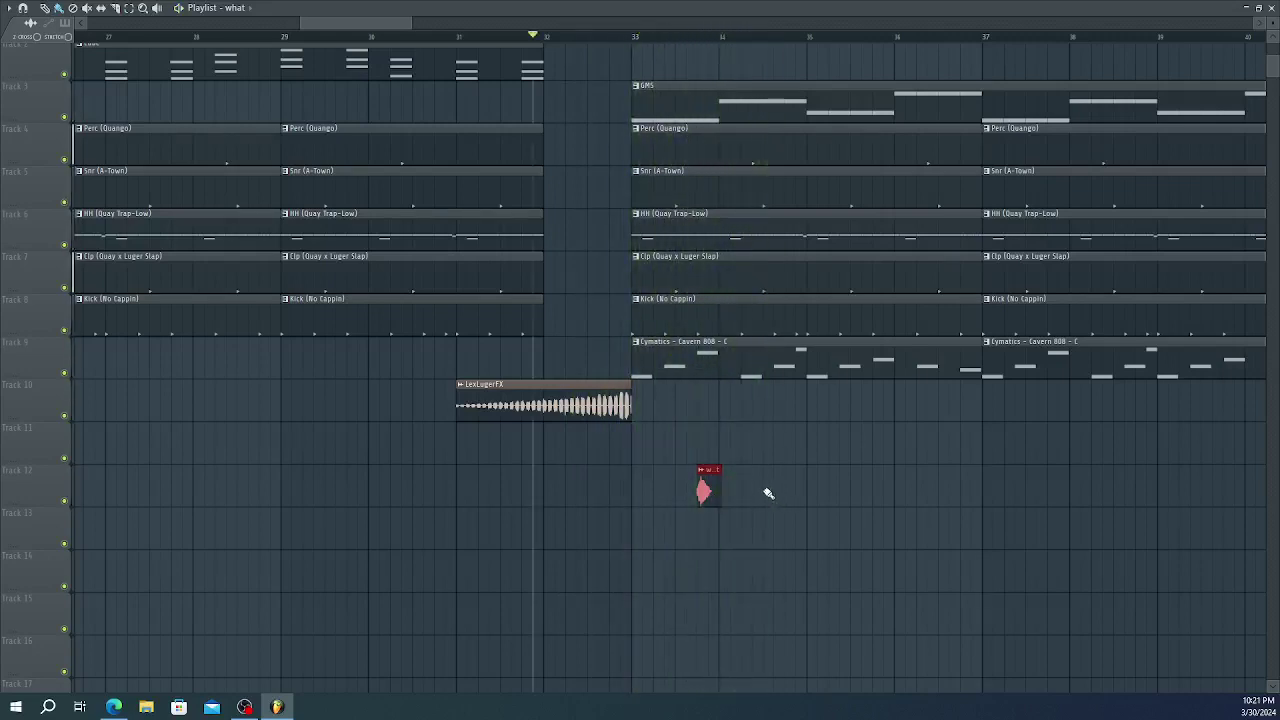
# - Repeat the "what" clip on beat 4 of every bar from 34 through 48 on Track 12 and play the section
pyautogui.press('space')
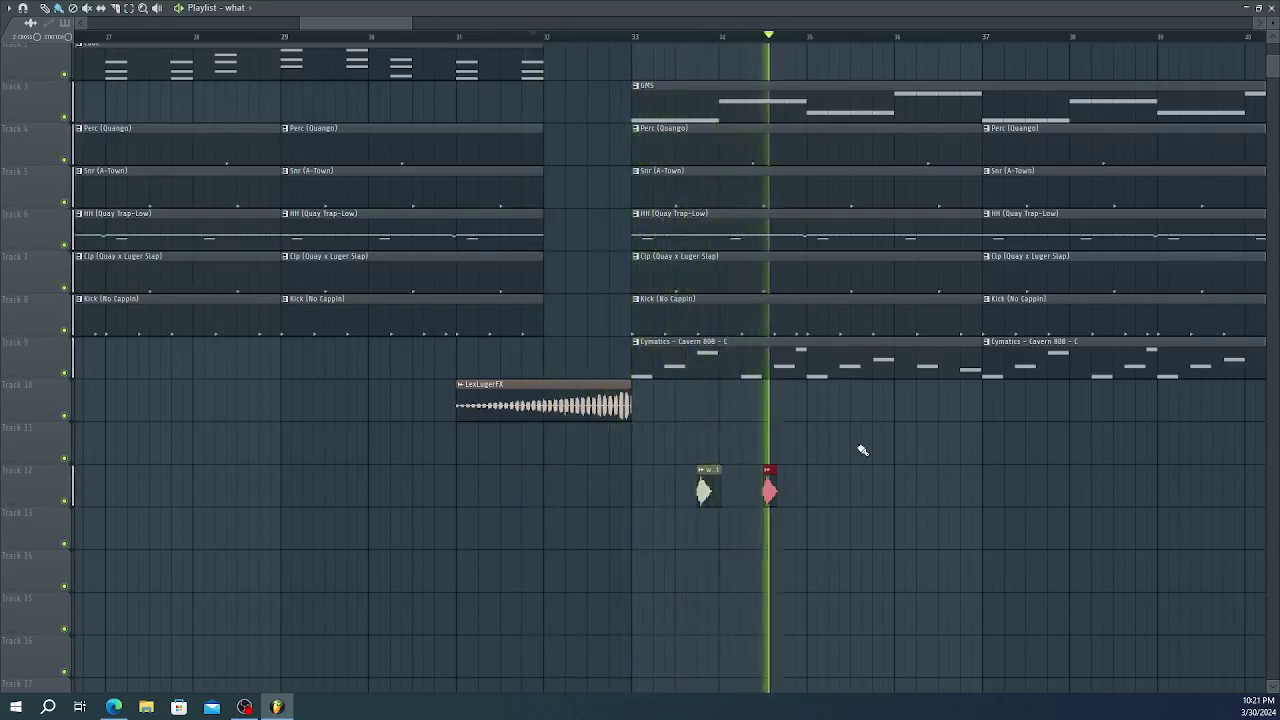
pyautogui.press('space')
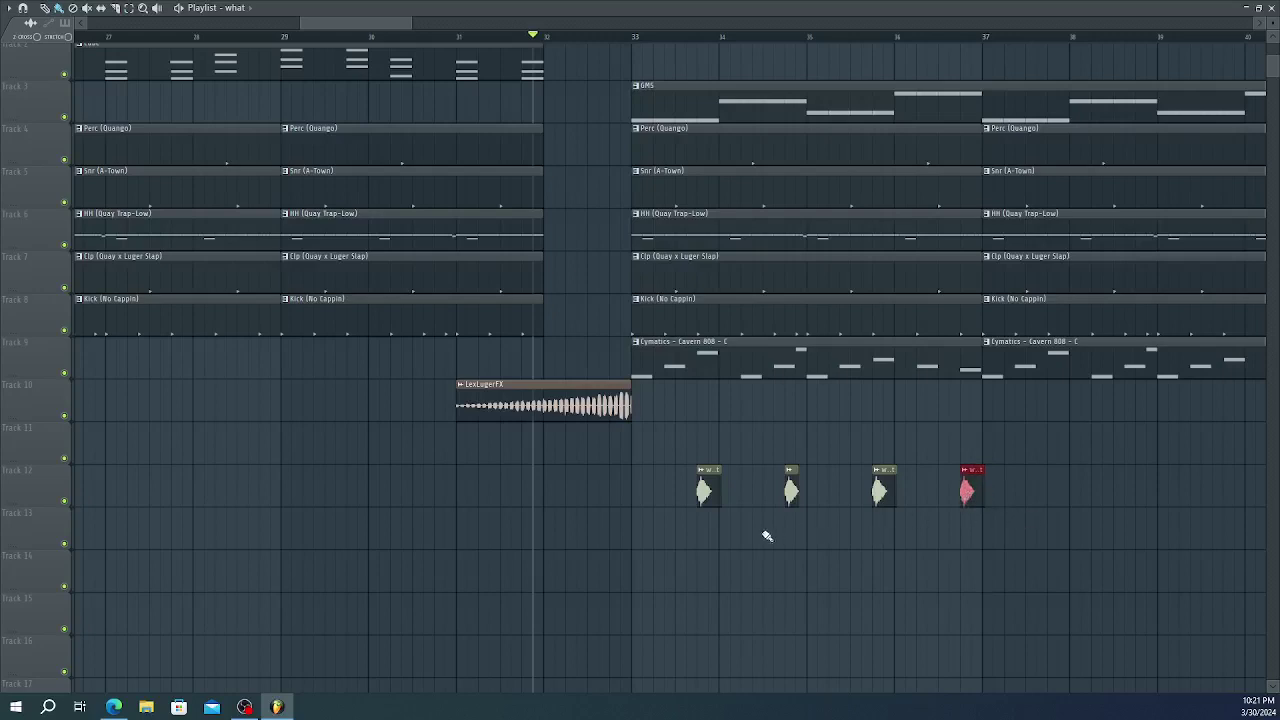
pyautogui.moveTo(731, 497); pyautogui.dragTo(991, 486)
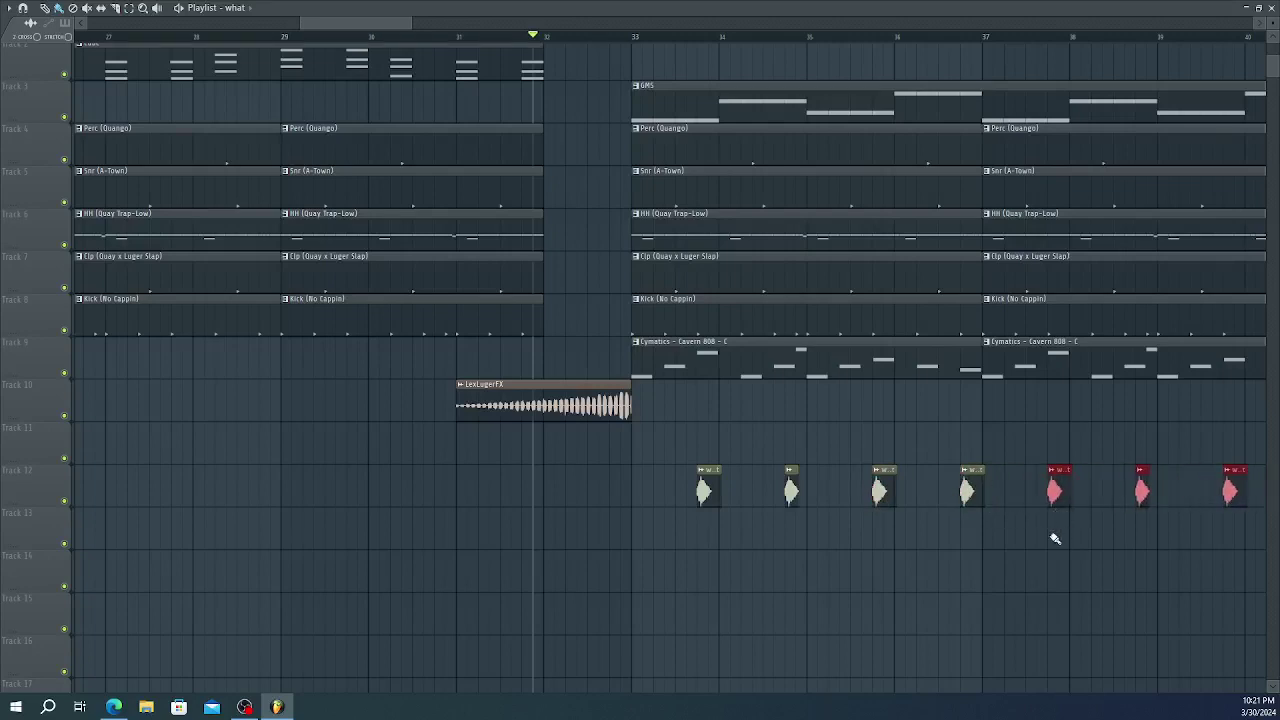
pyautogui.scroll(-6, 1055, 539)
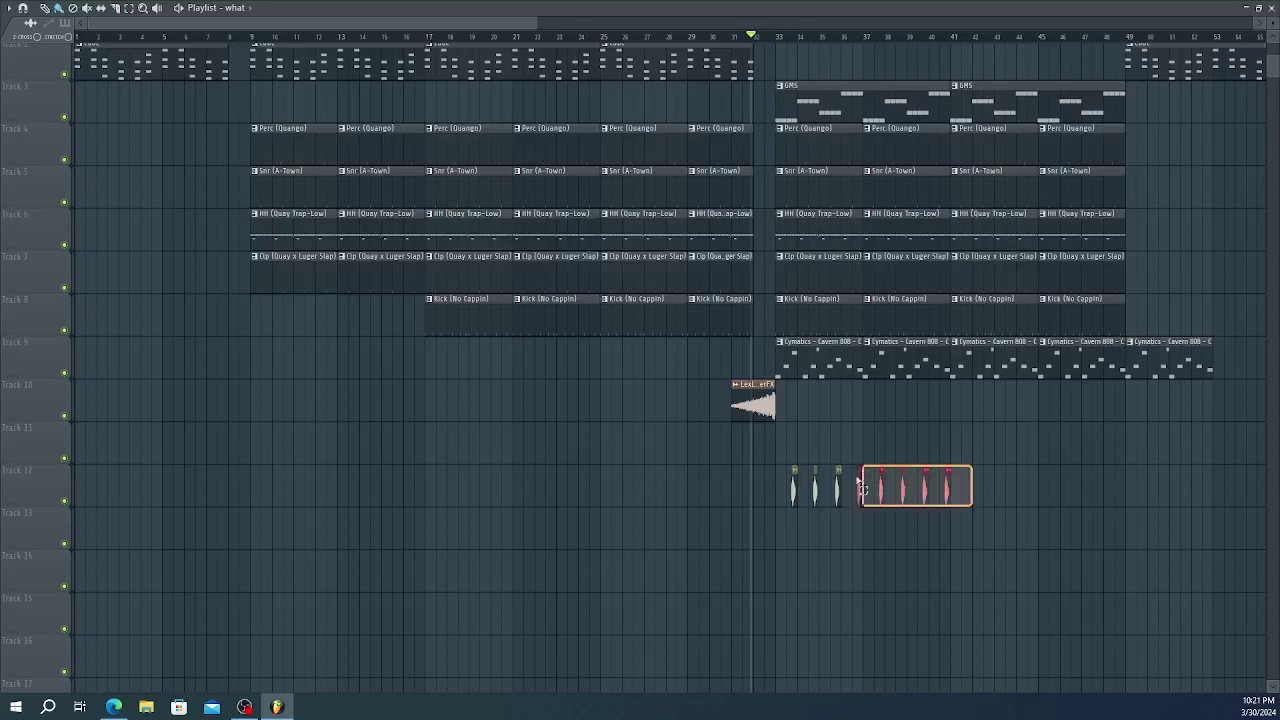
pyautogui.moveTo(858, 485); pyautogui.dragTo(776, 497)
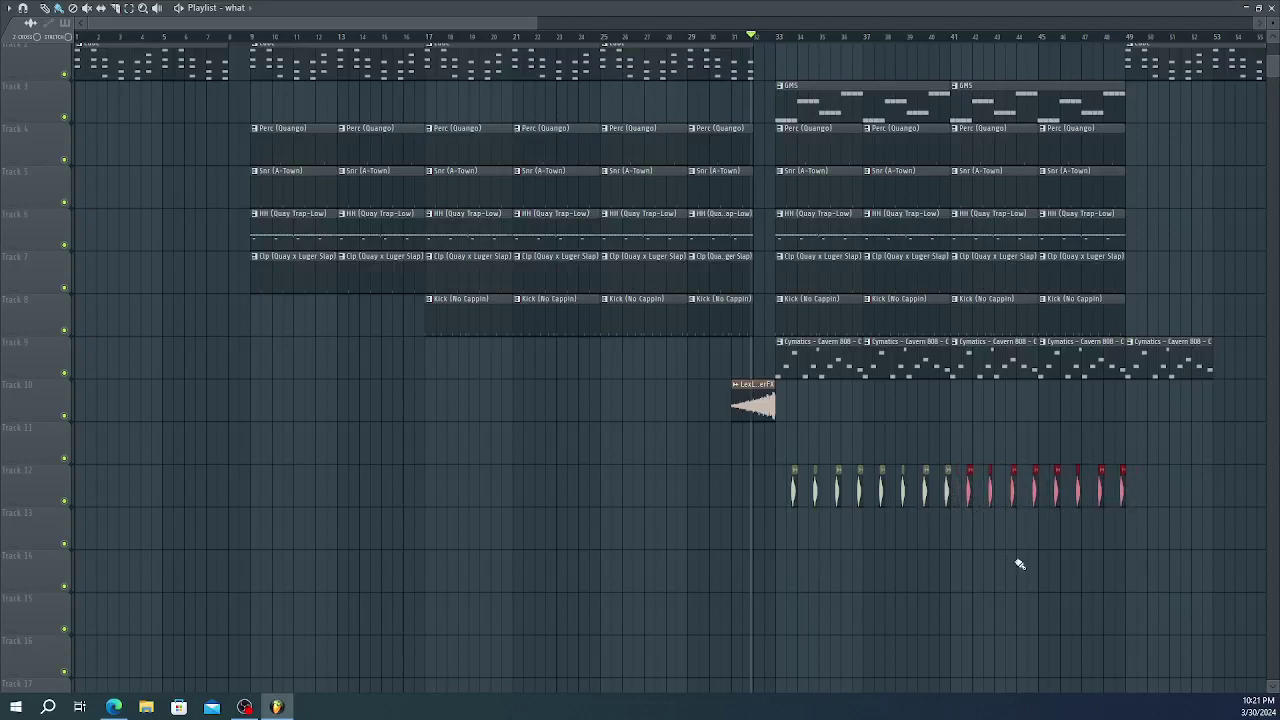
pyautogui.press('space')
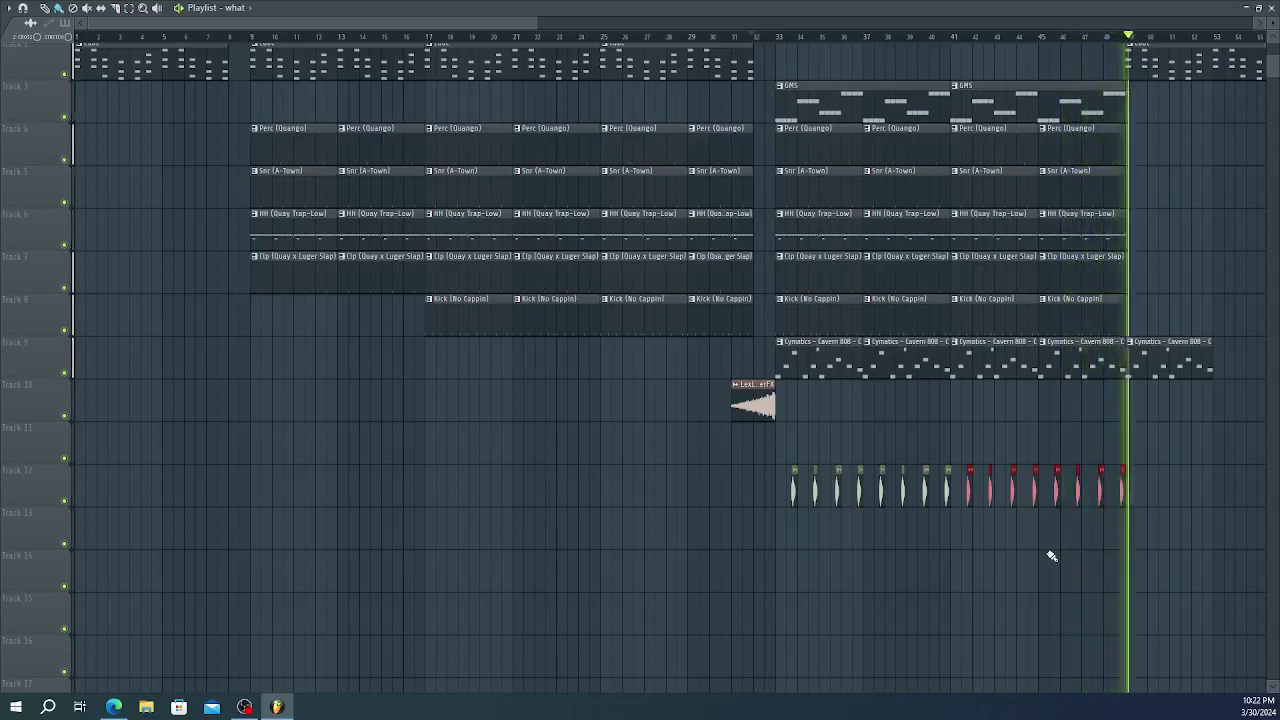
# - Copy all the "what" clips of bars 33–48 on Track 12 to the matching section at bars 73–88
pyautogui.scroll(-1, 1052, 556)
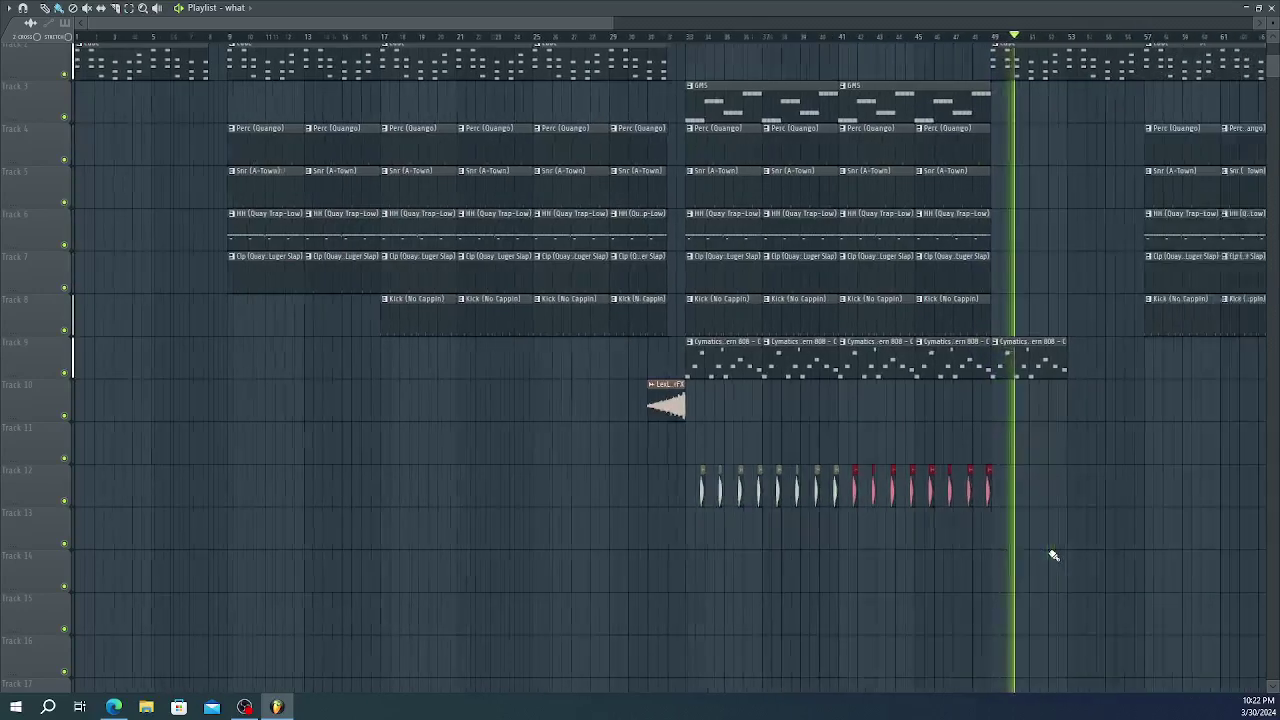
pyautogui.scroll(-3, 1052, 556)
pyautogui.scroll(-2, 1052, 556)
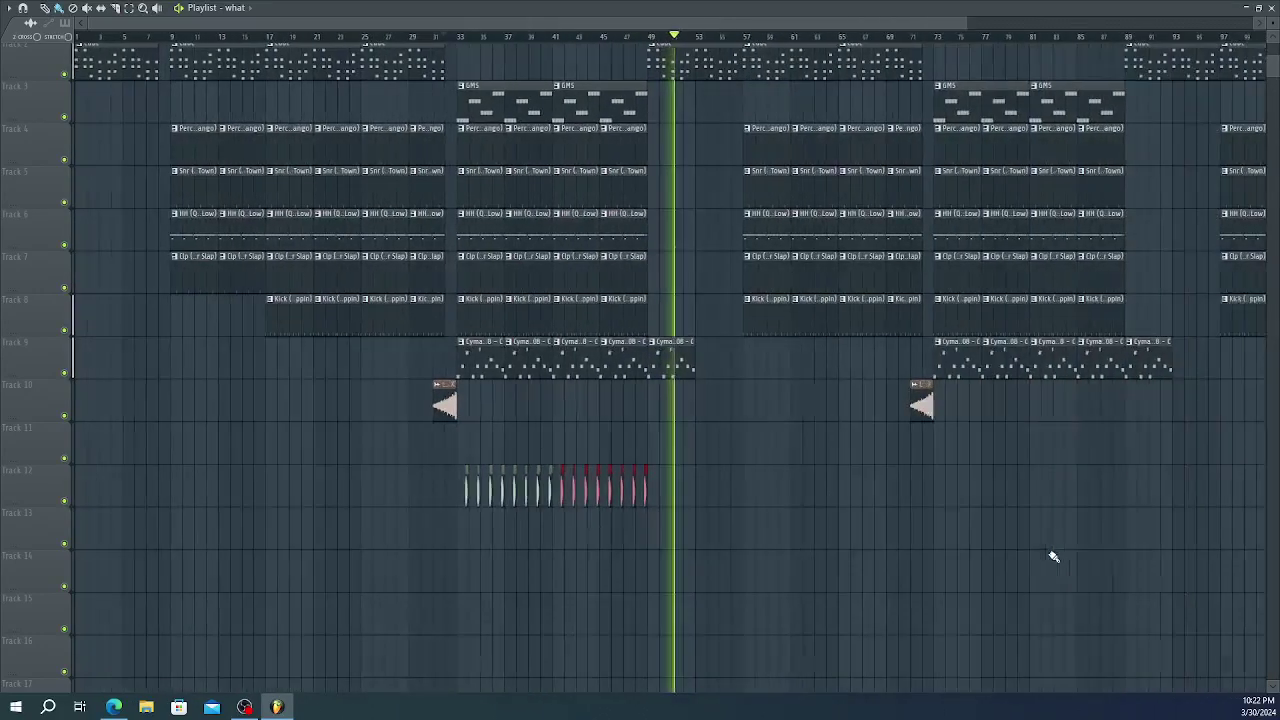
pyautogui.scroll(-1, 1053, 556)
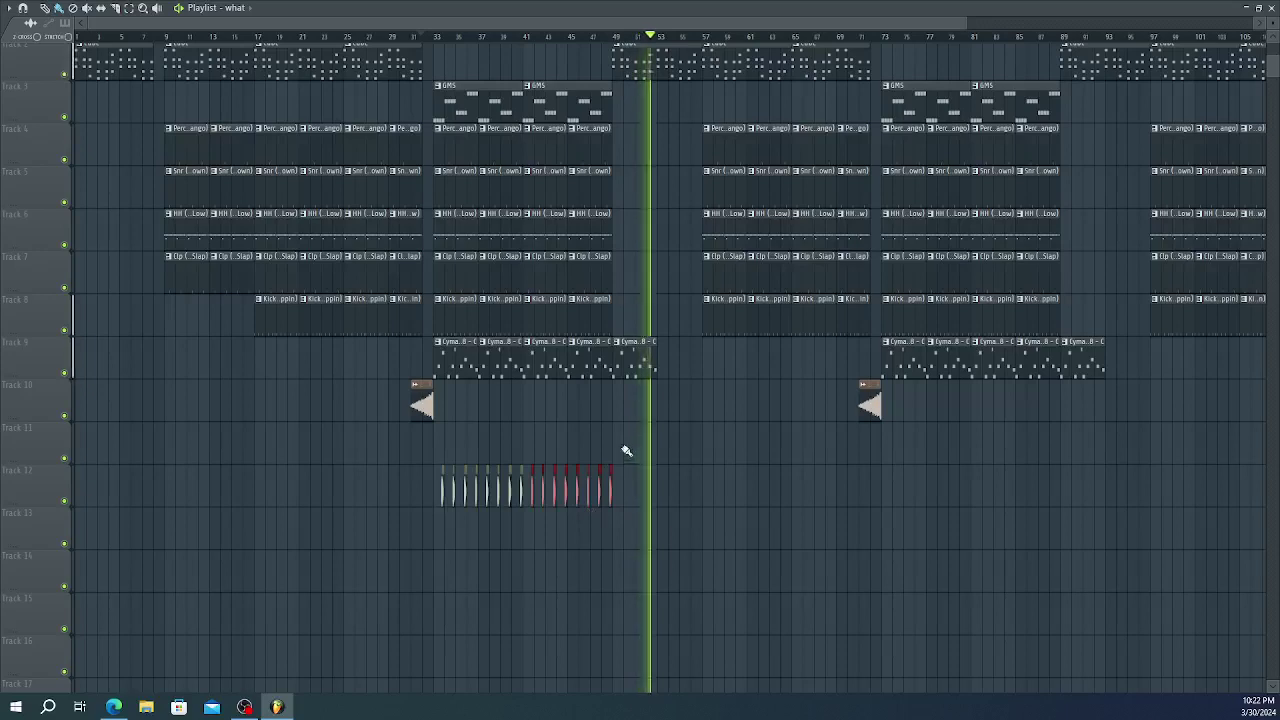
pyautogui.moveTo(620, 420); pyautogui.dragTo(893, 500)
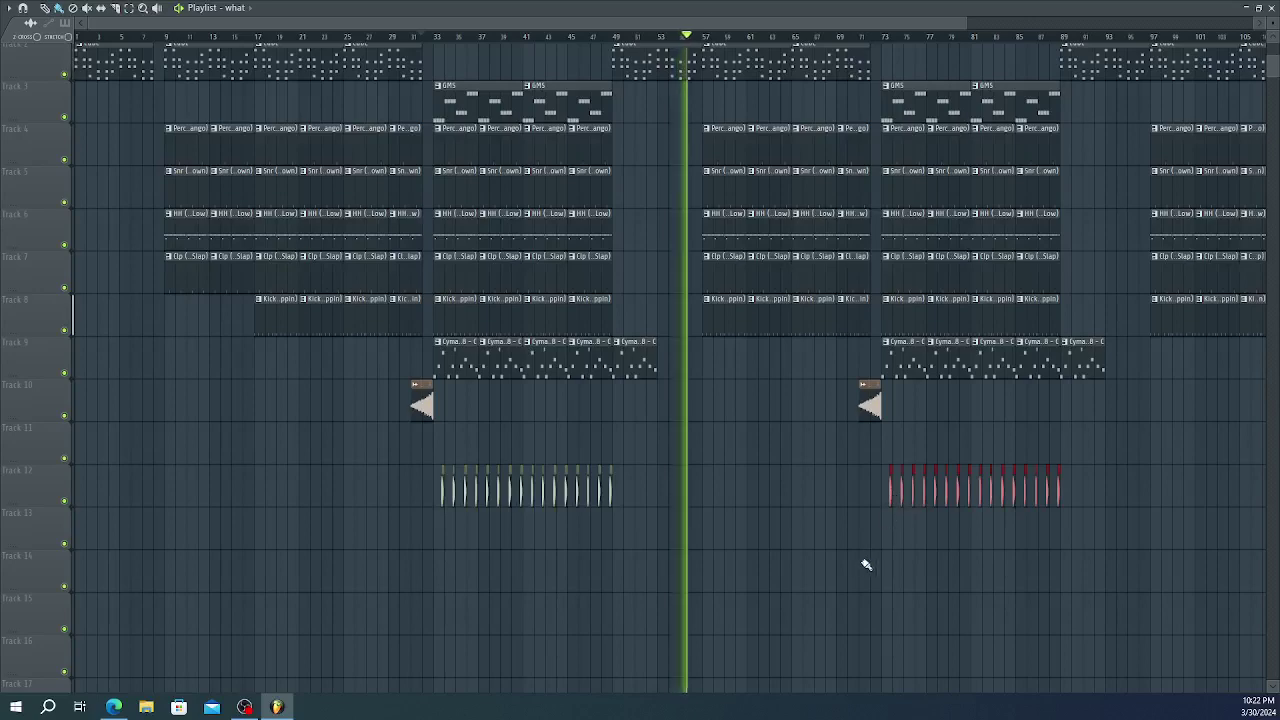
pyautogui.scroll(-3, 863, 563)
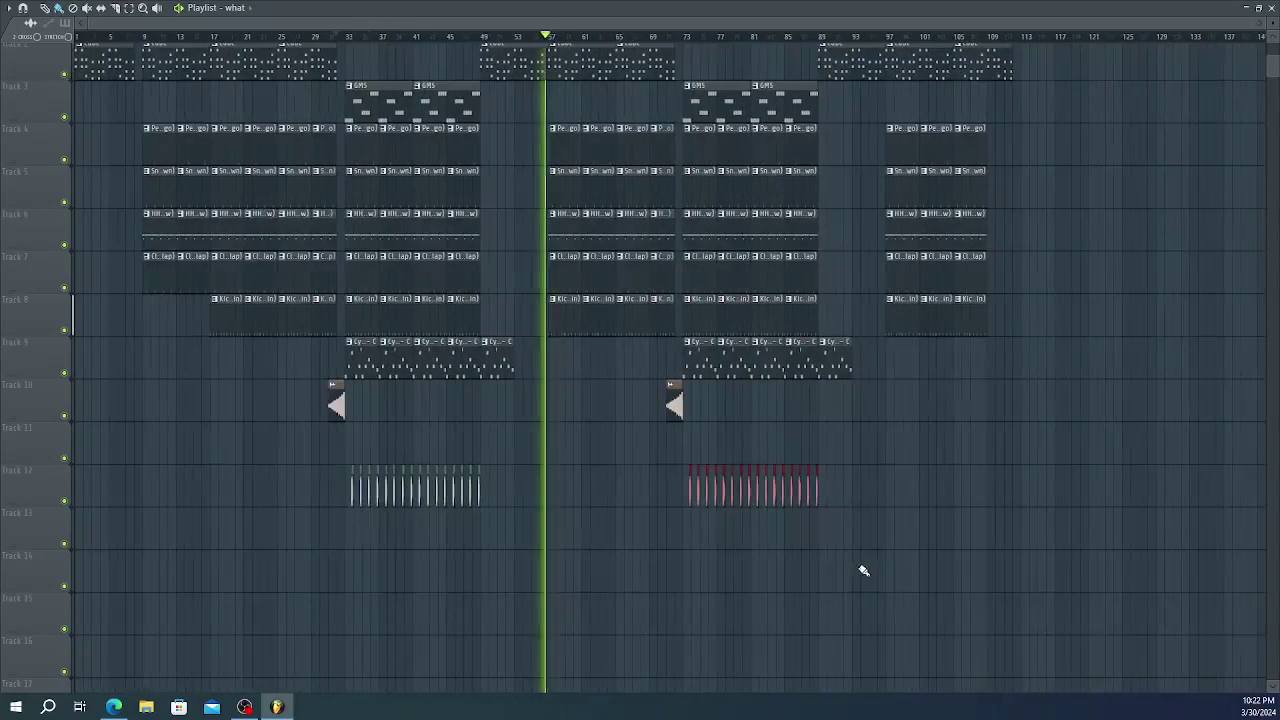
pyautogui.press('space')
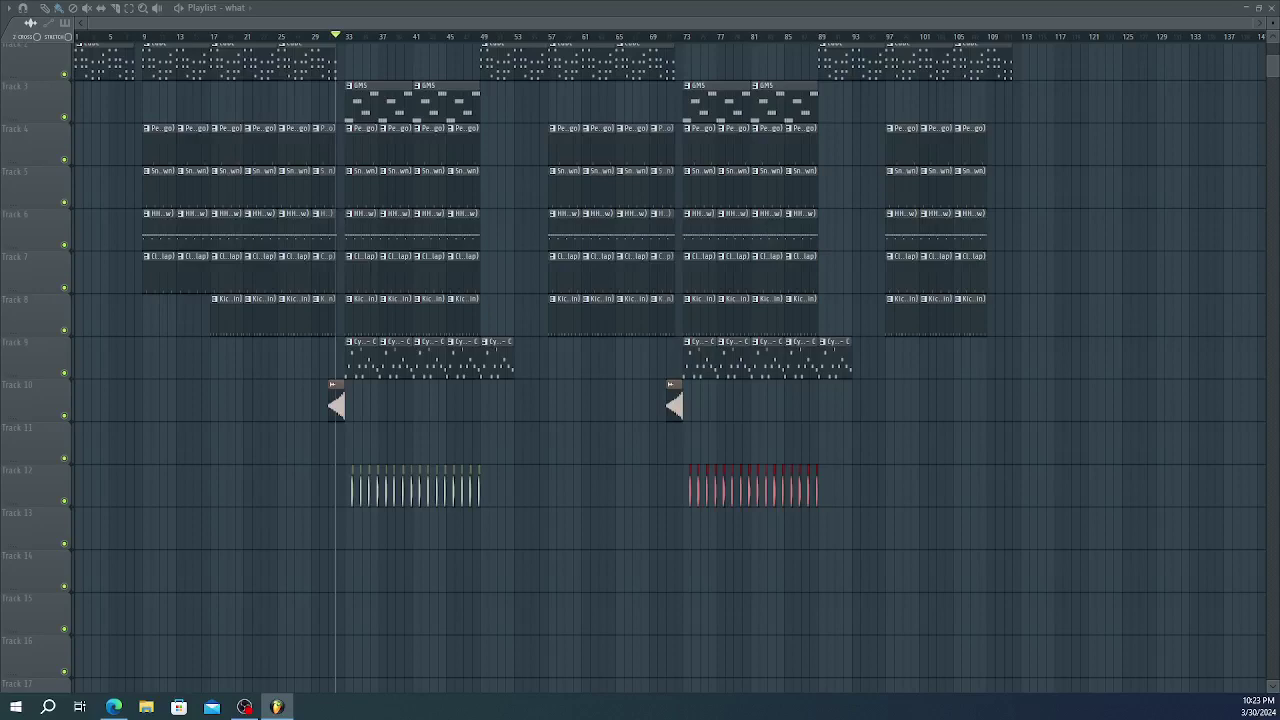
# - Place the BK BANGERZ TRAP TRANSITIONZ (4) sample on Track 11 at bar 93 and copy it to bar 55
pyautogui.moveTo(1226, 350); pyautogui.dragTo(855, 447)
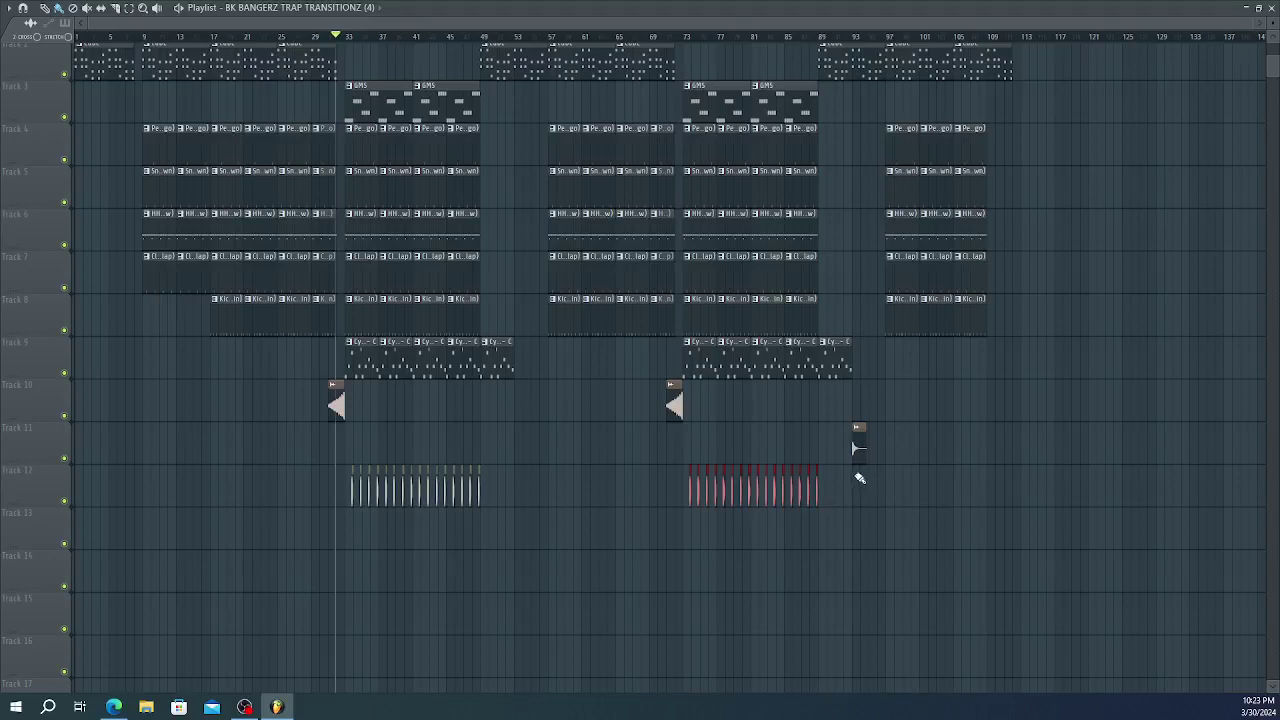
pyautogui.click(860, 434)
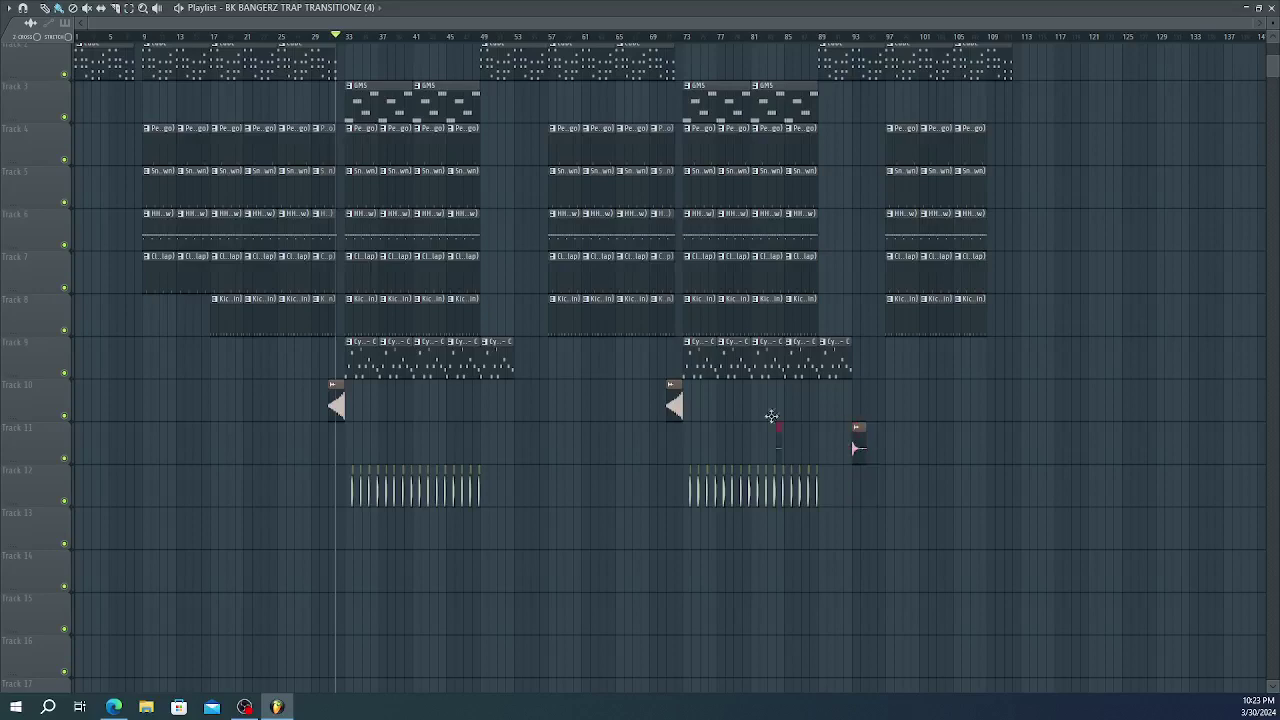
pyautogui.moveTo(673, 420); pyautogui.dragTo(583, 401)
# - Play the break from bar 49 and move its transition clip on Track 11 to beat 3 of bar 56
pyautogui.click(482, 44)
pyautogui.press('space')
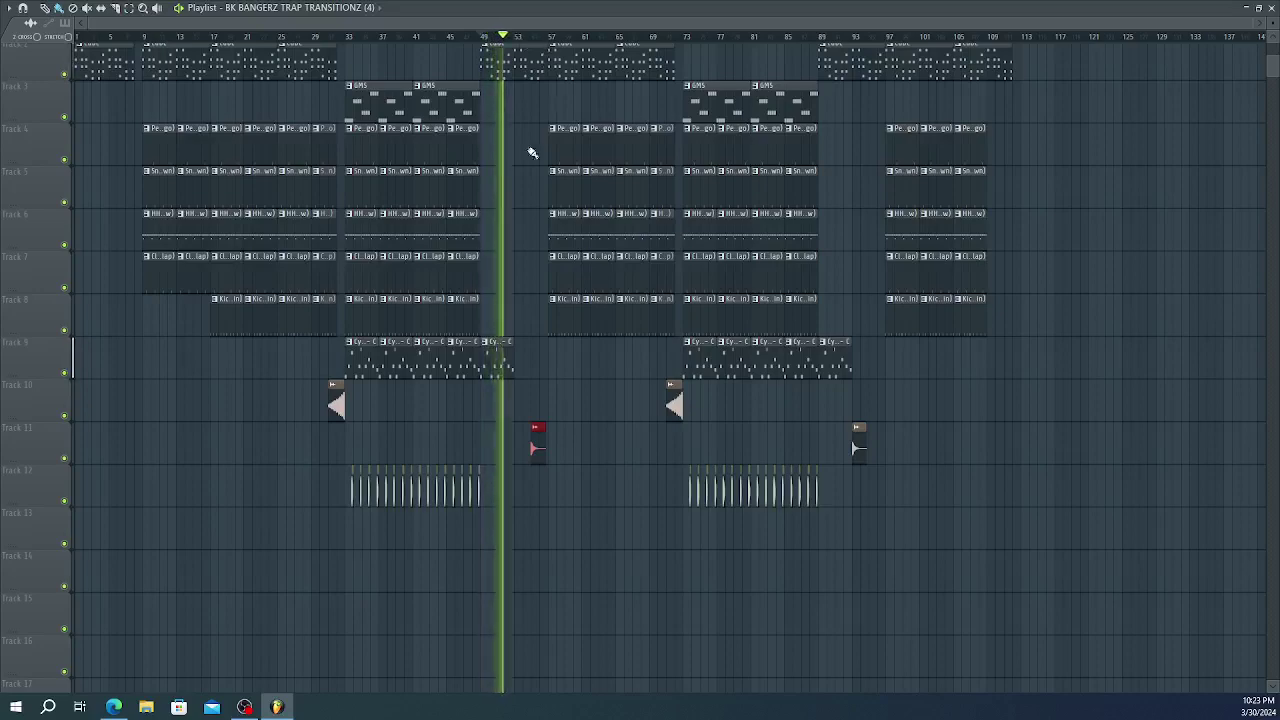
pyautogui.scroll(6, 463, 257)
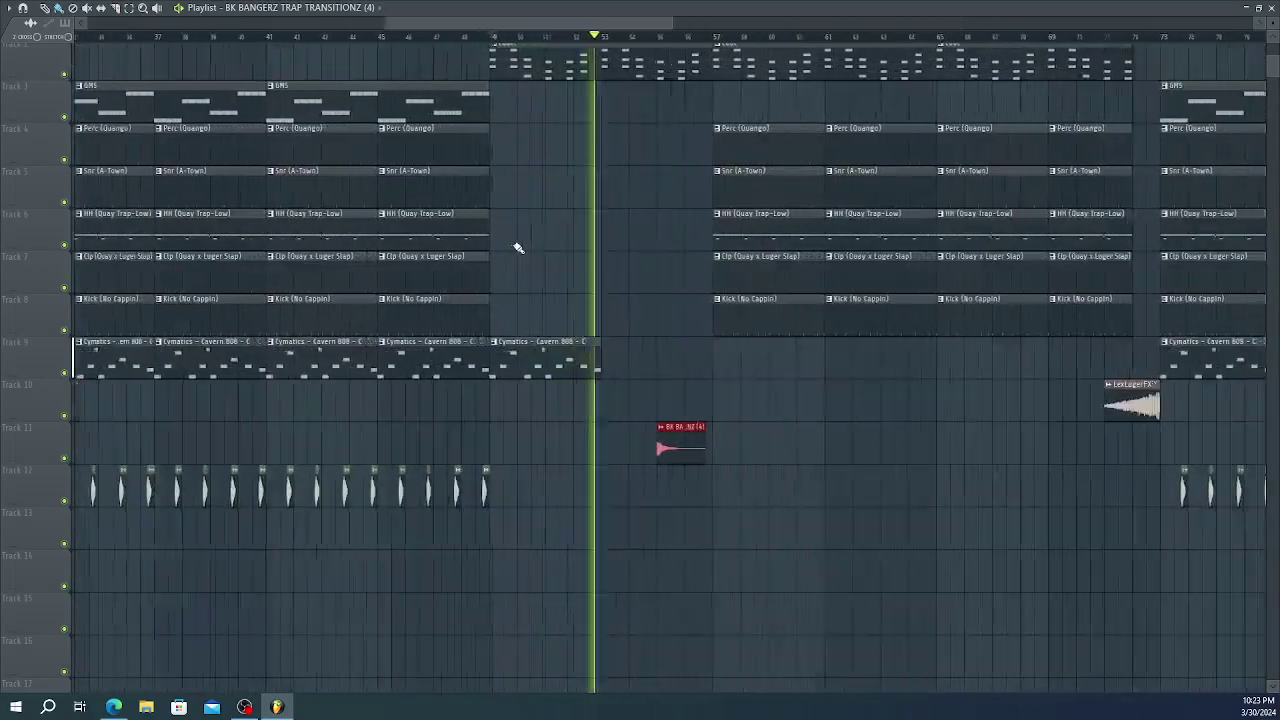
pyautogui.scroll(1, 569, 247)
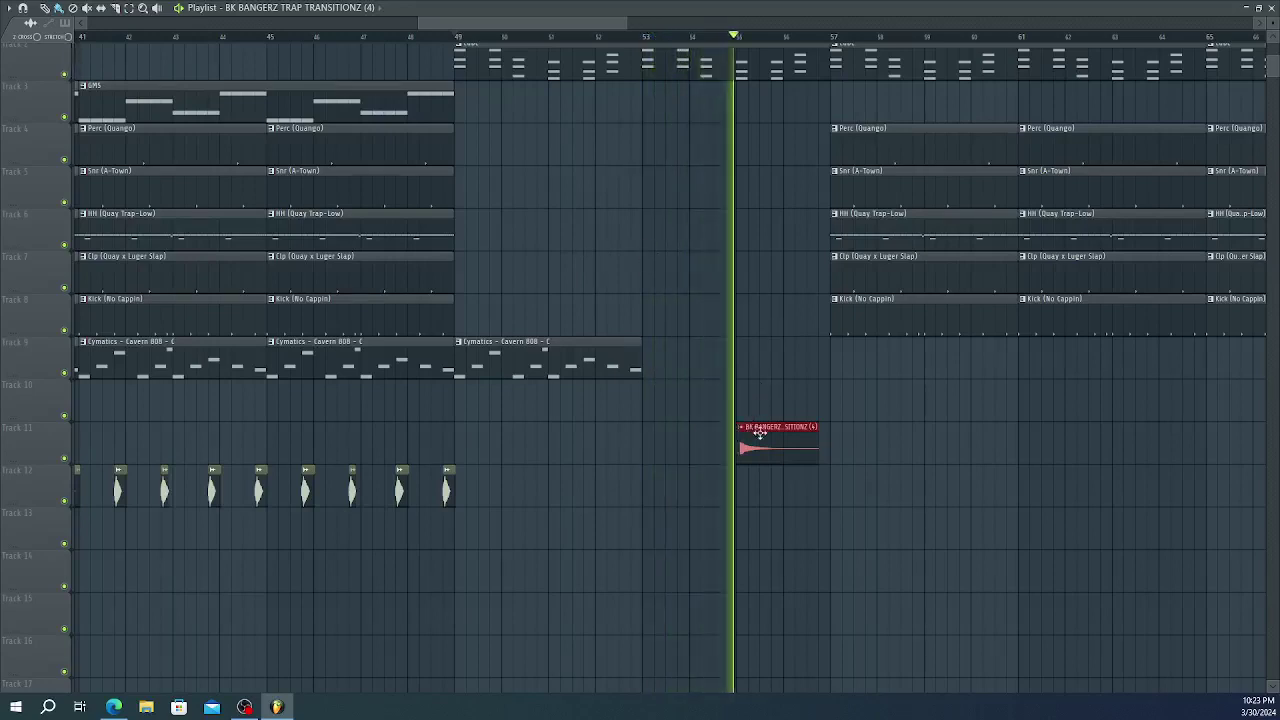
pyautogui.moveTo(757, 436); pyautogui.dragTo(817, 446)
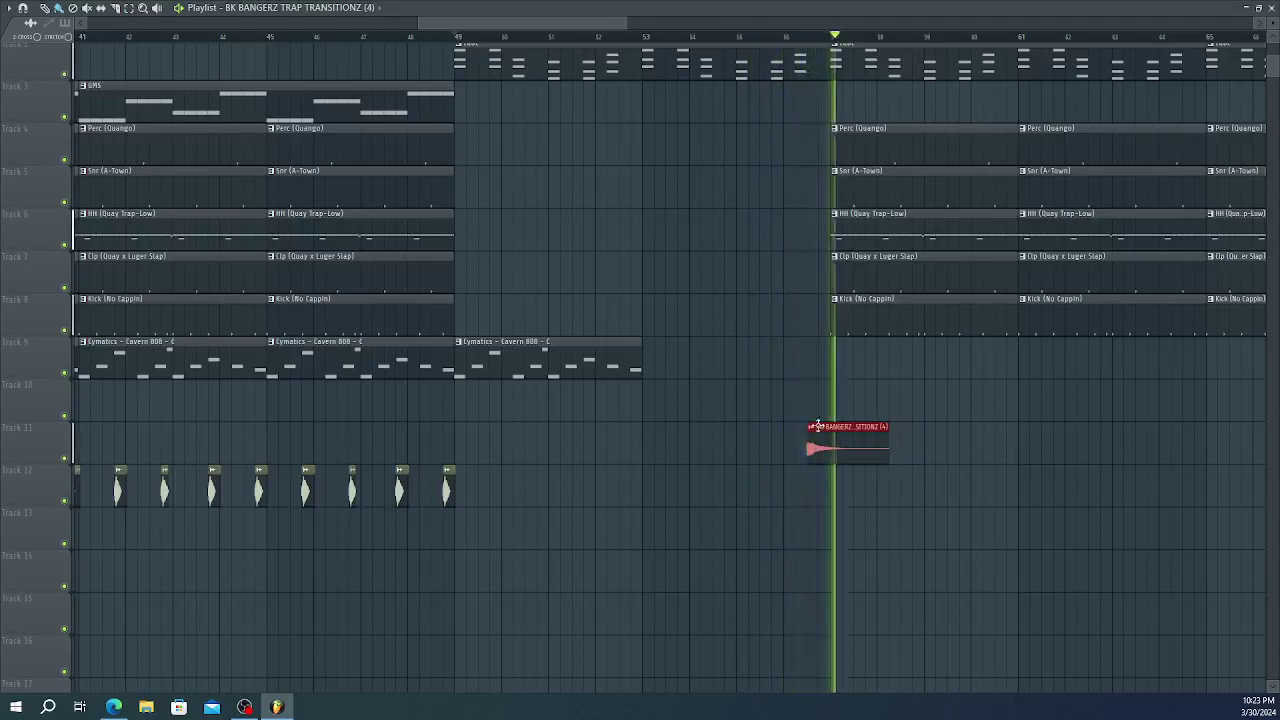
pyautogui.press('space')
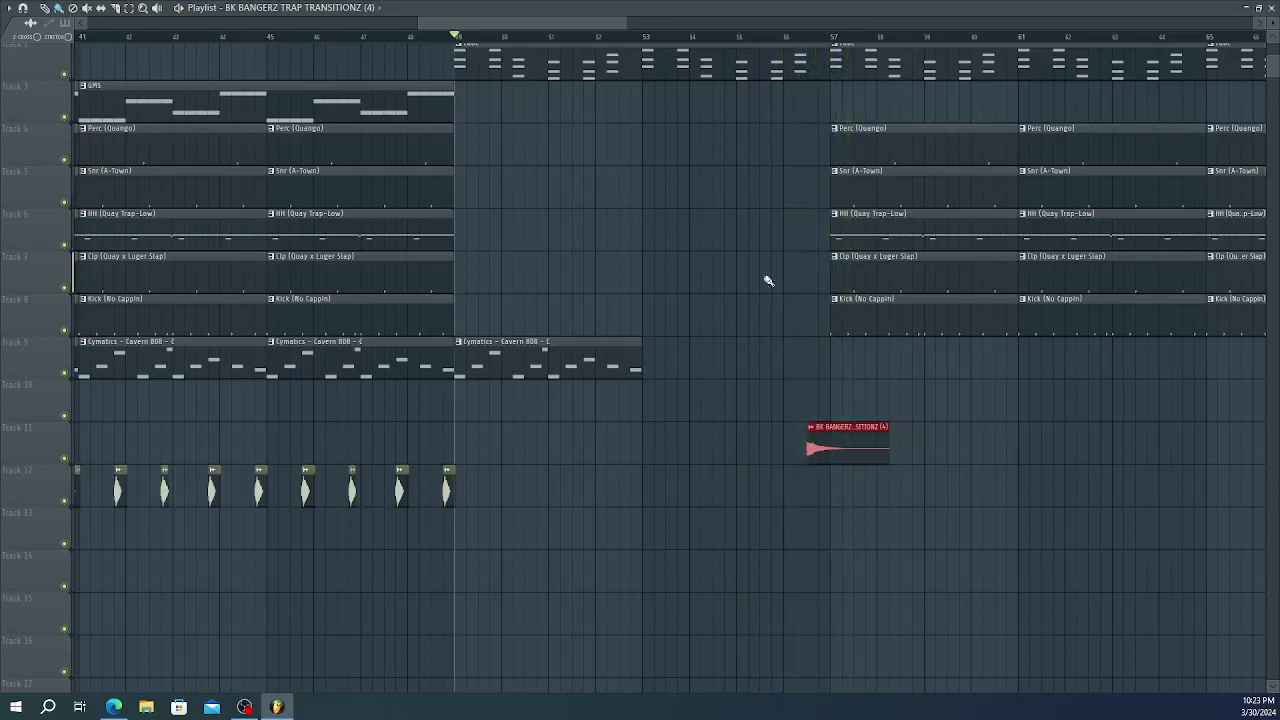
# - Play from the end of bar 55 to check the transition clip against the drums entering at bar 57
pyautogui.click(770, 45)
pyautogui.press('space')
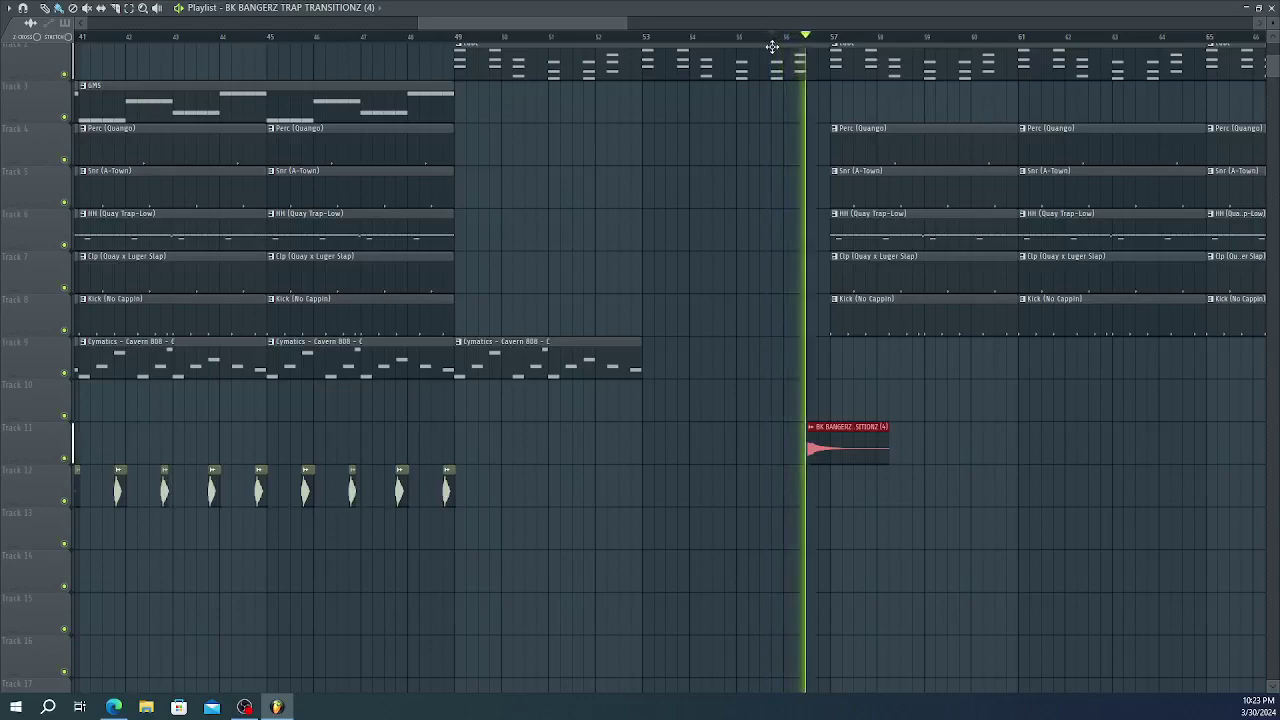
pyautogui.press('space')
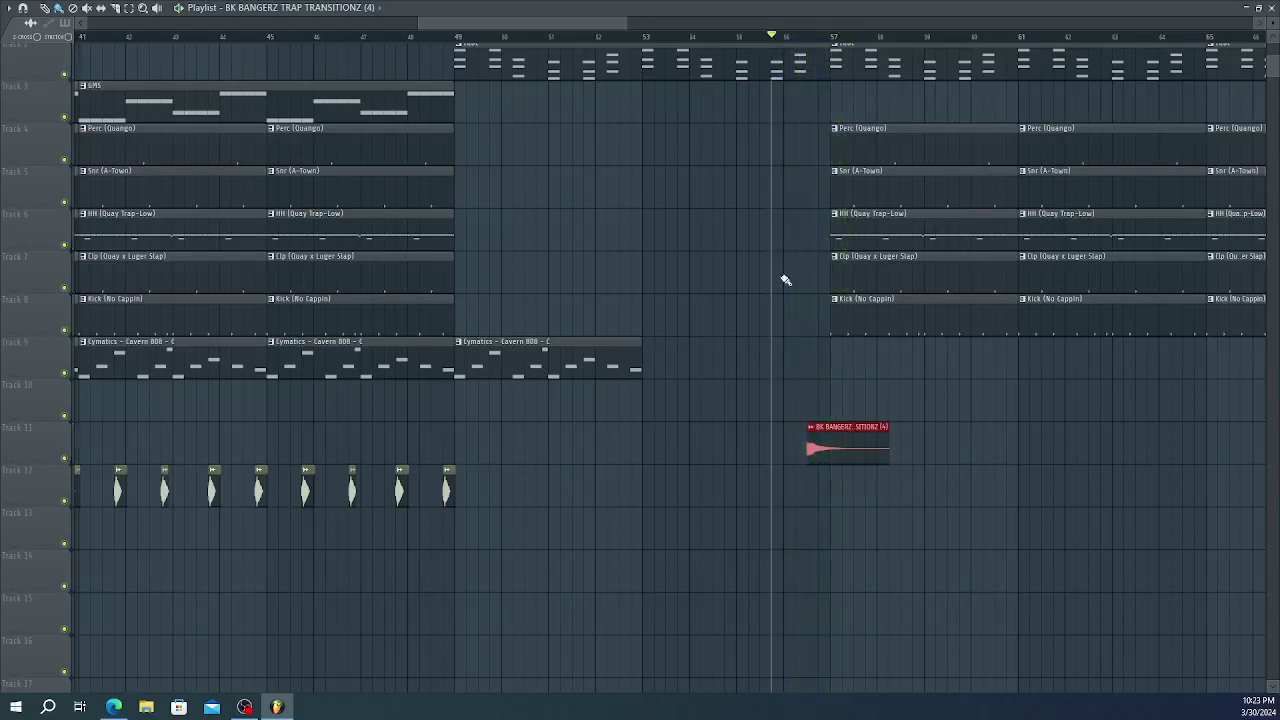
pyautogui.scroll(-4, 795, 300)
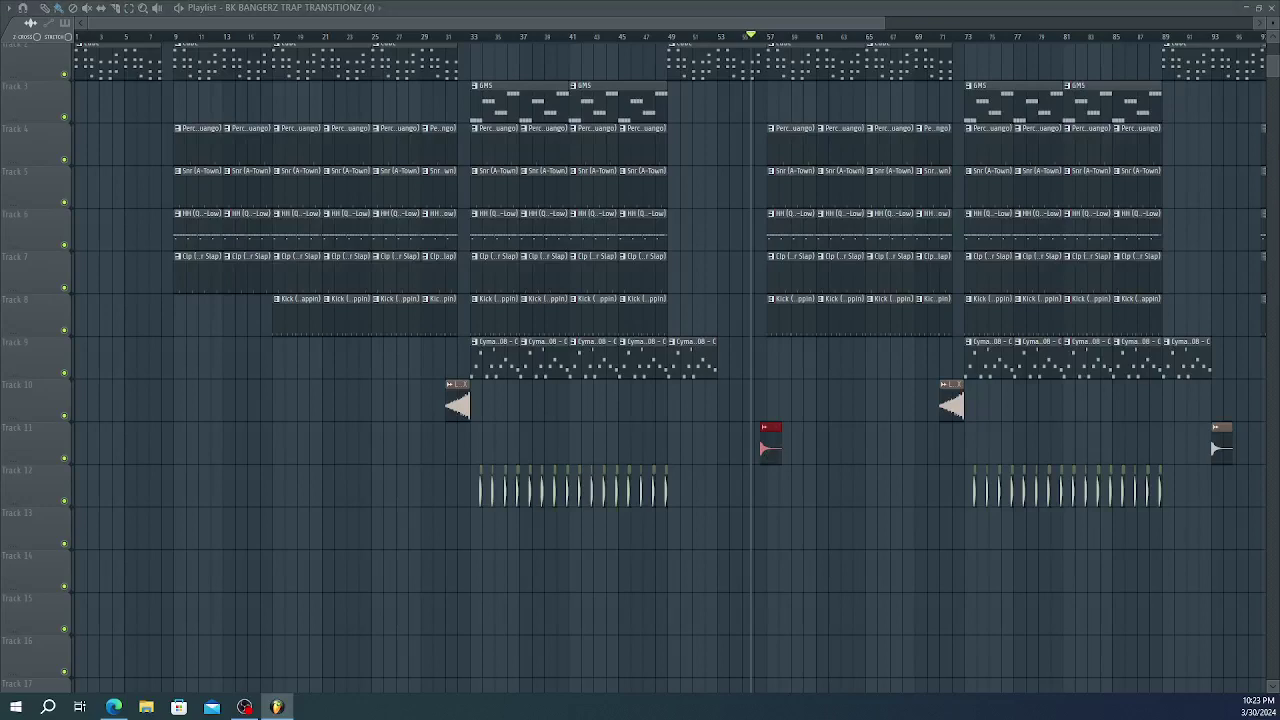
pyautogui.press('space')
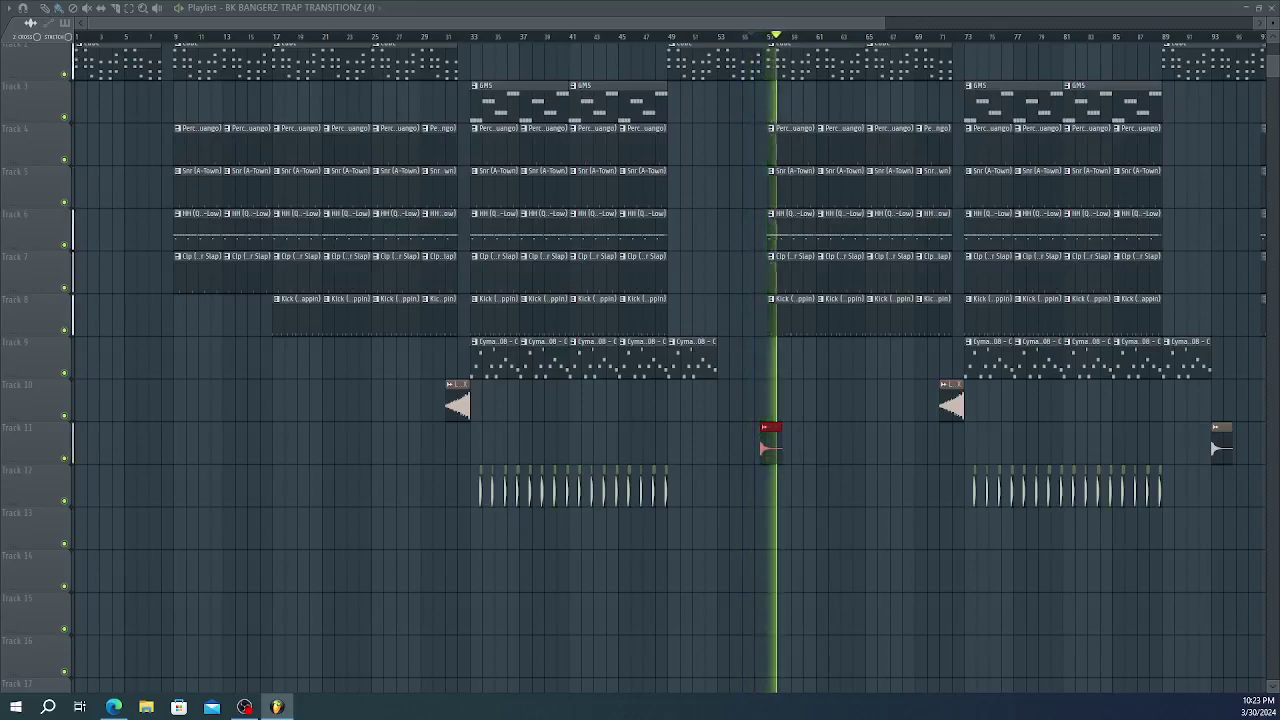
# - Shift both selected transition clips on Track 11 later so the second starts on beat 4 of bar 96, and clear the selection
pyautogui.scroll(-2, 1150, 315)
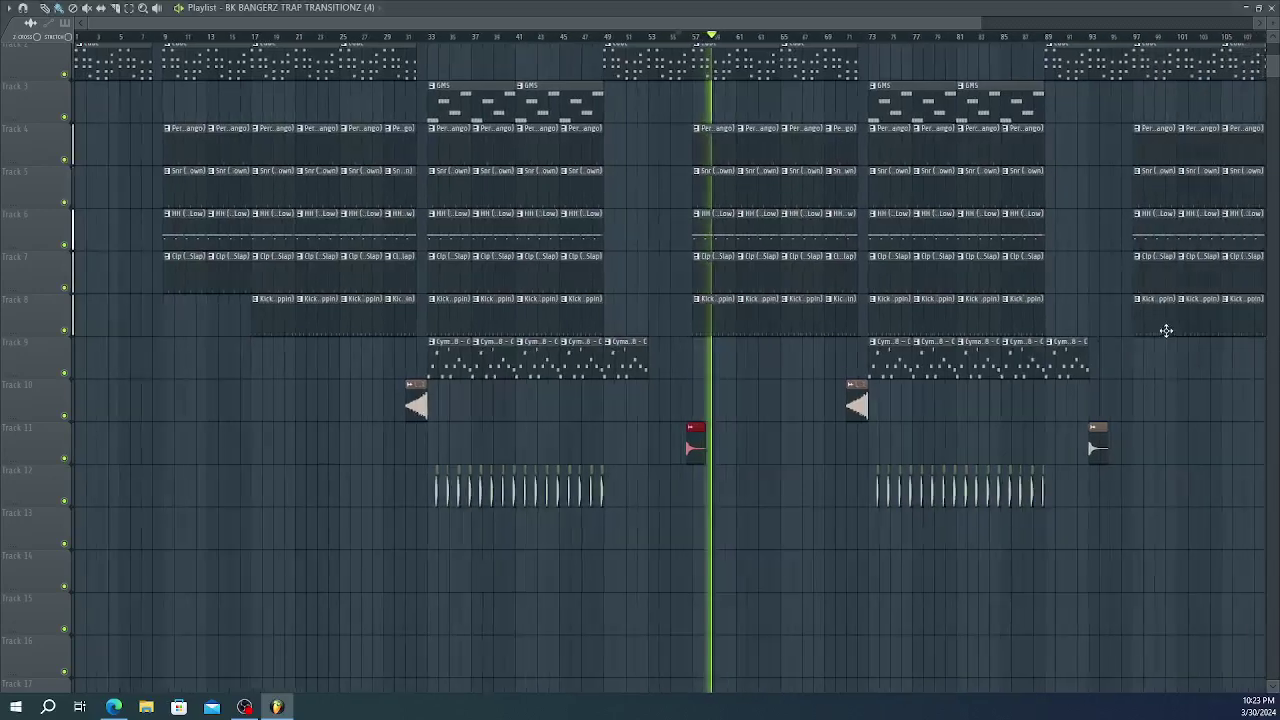
pyautogui.scroll(-3, 1140, 345)
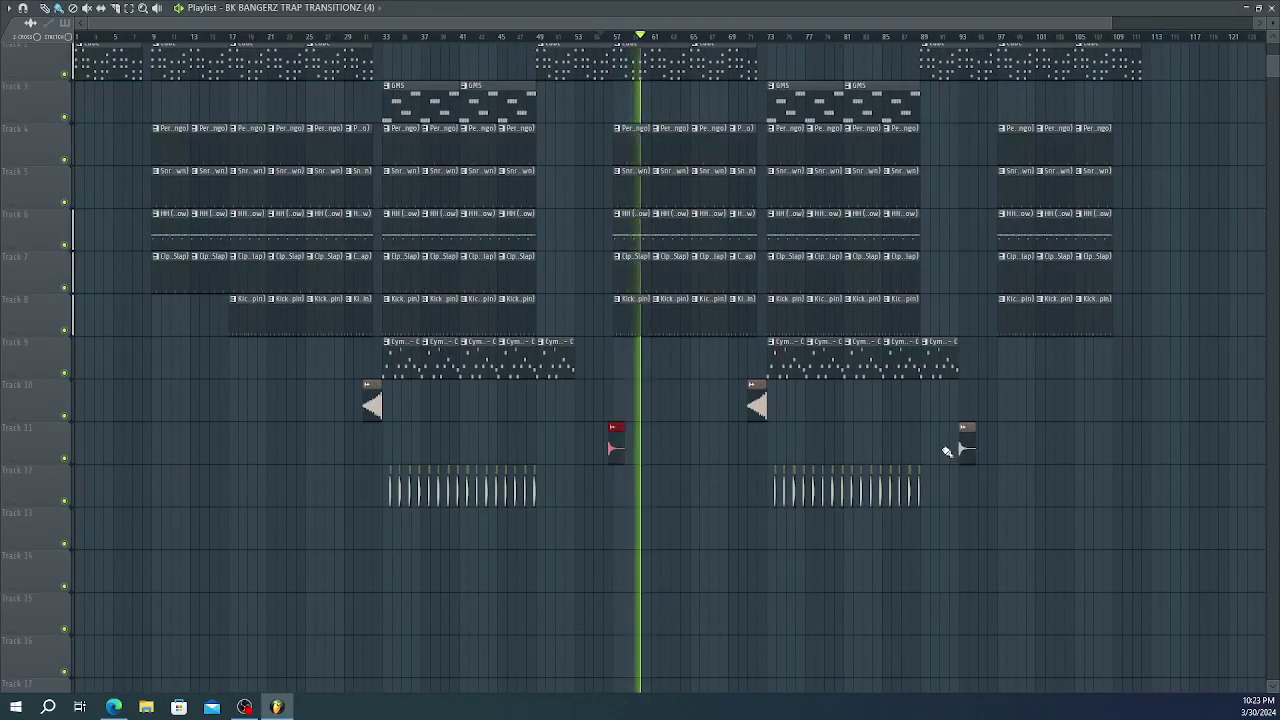
pyautogui.scroll(5, 948, 452)
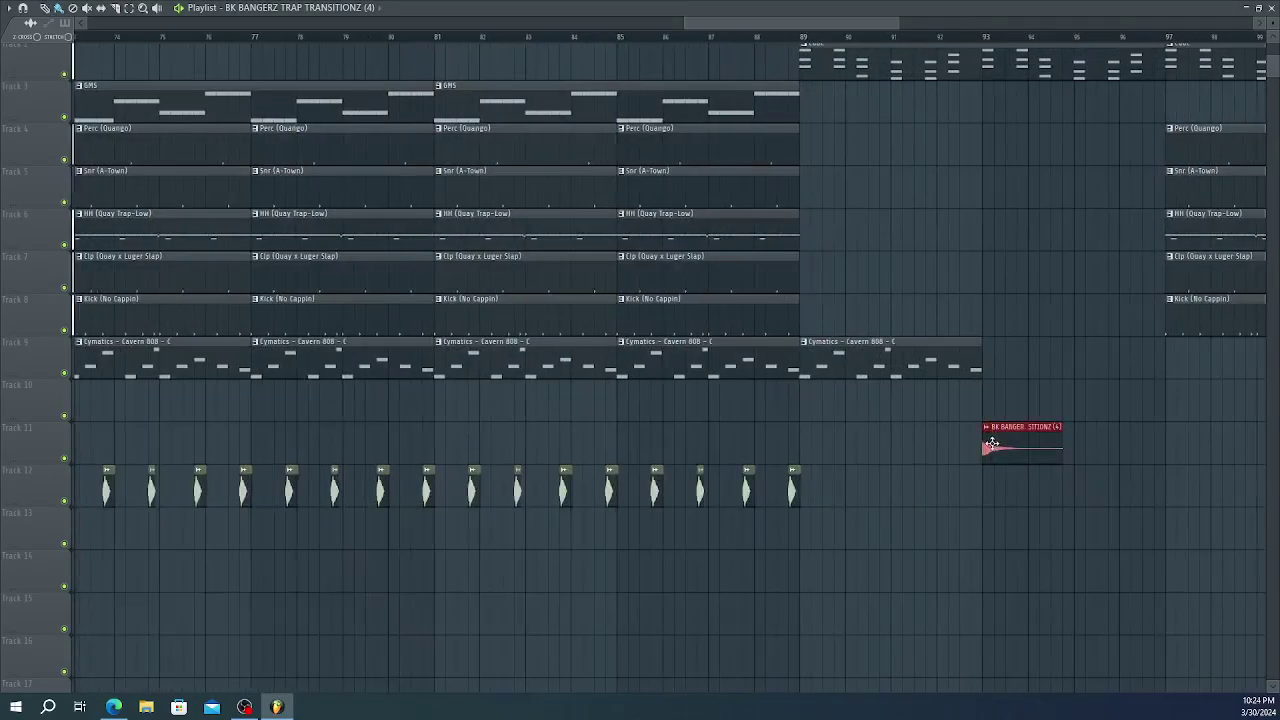
pyautogui.moveTo(992, 443); pyautogui.dragTo(1175, 454)
pyautogui.scroll(-5, 1092, 477)
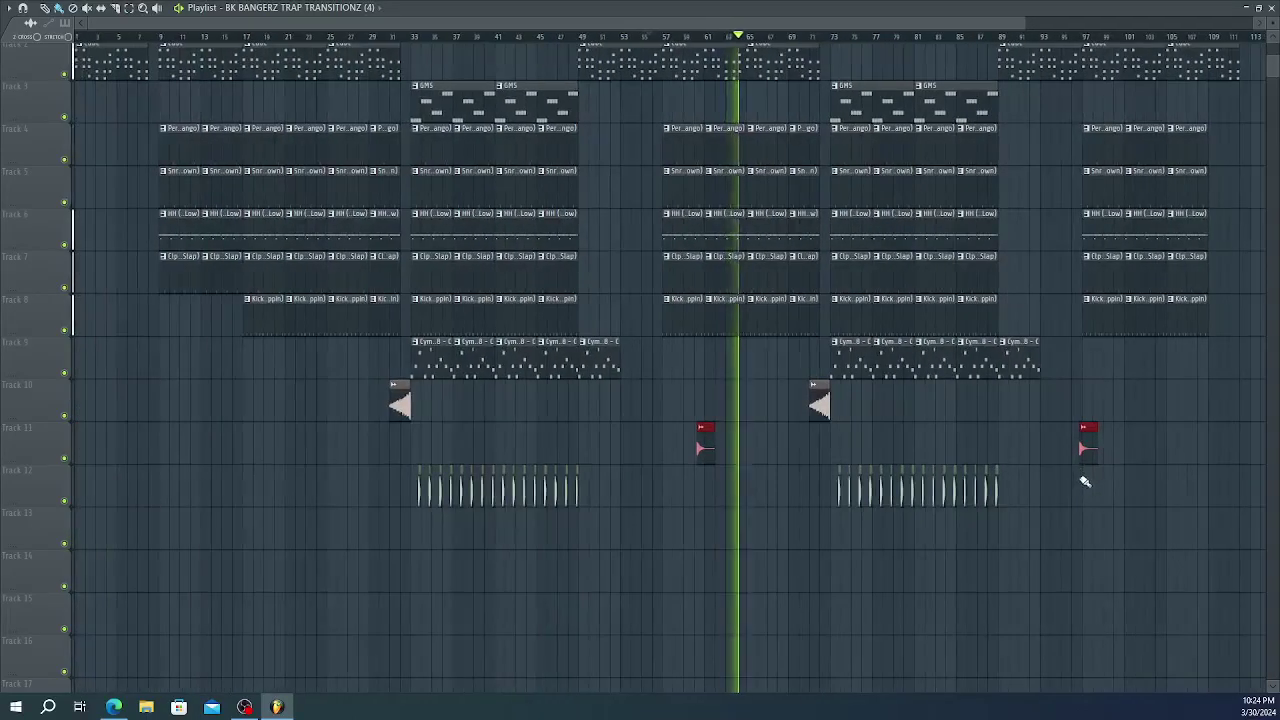
pyautogui.scroll(-1, 1082, 484)
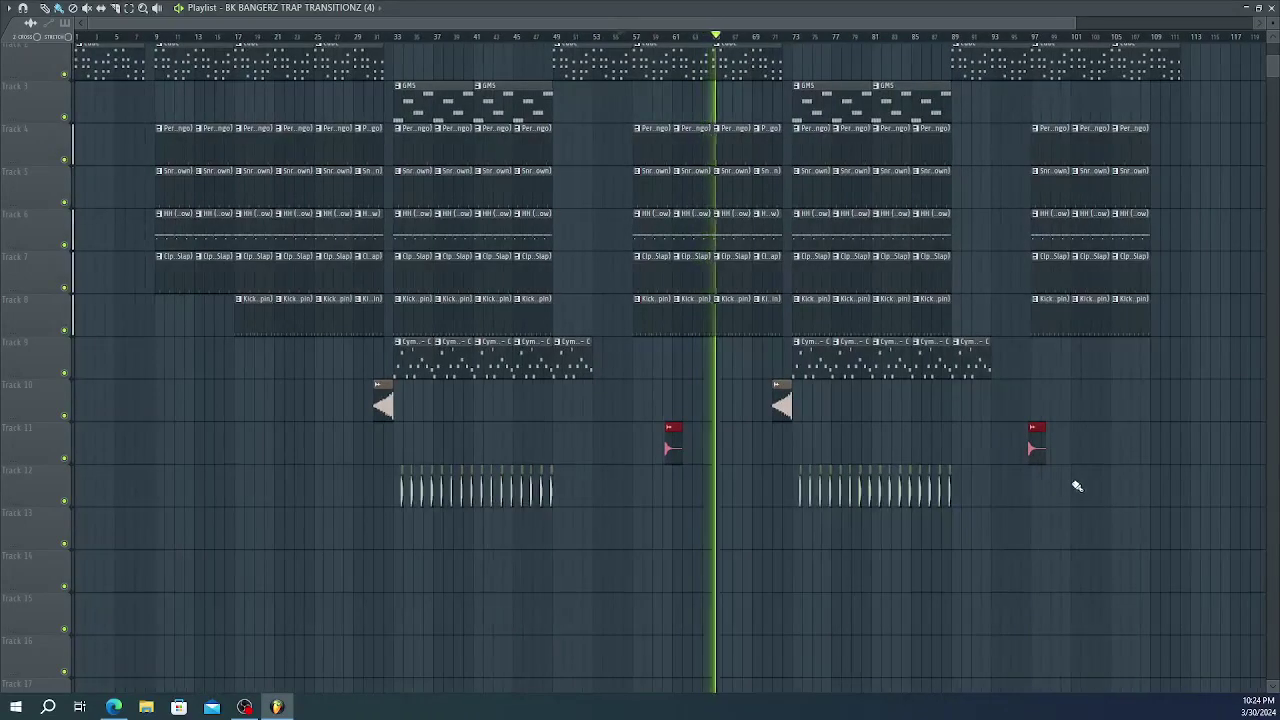
pyautogui.click(1037, 440)
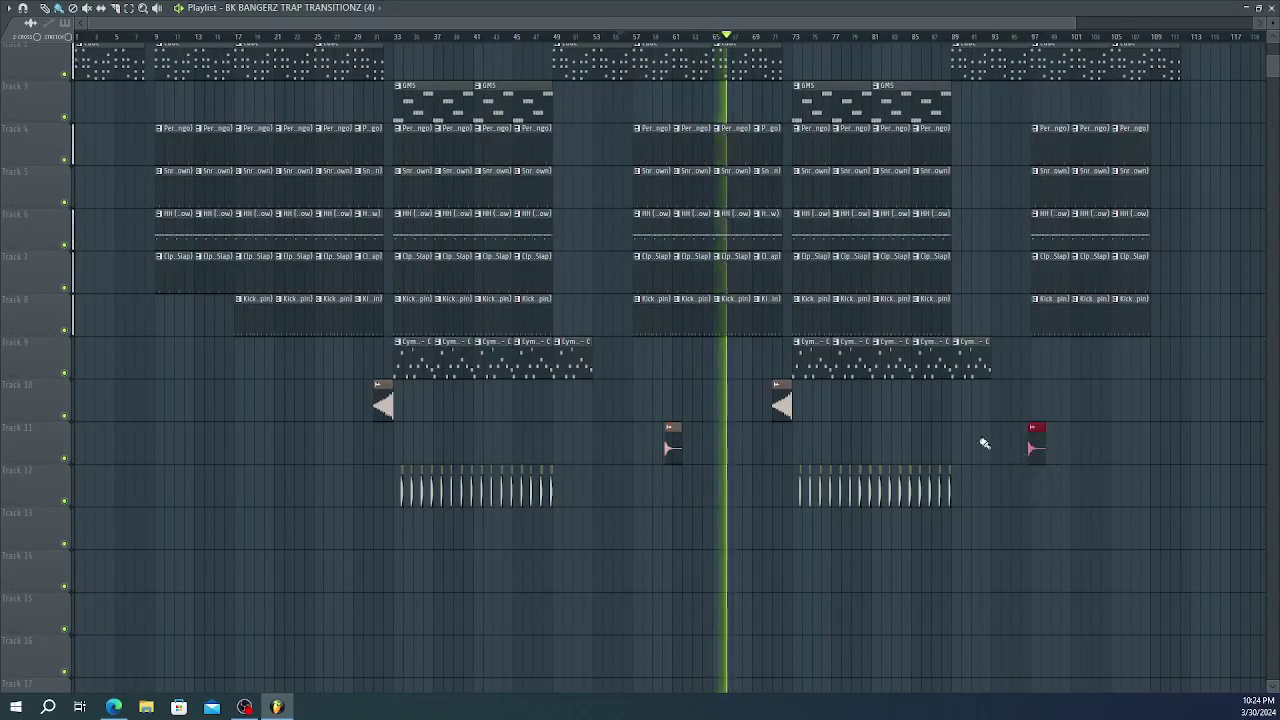
pyautogui.click(775, 437)
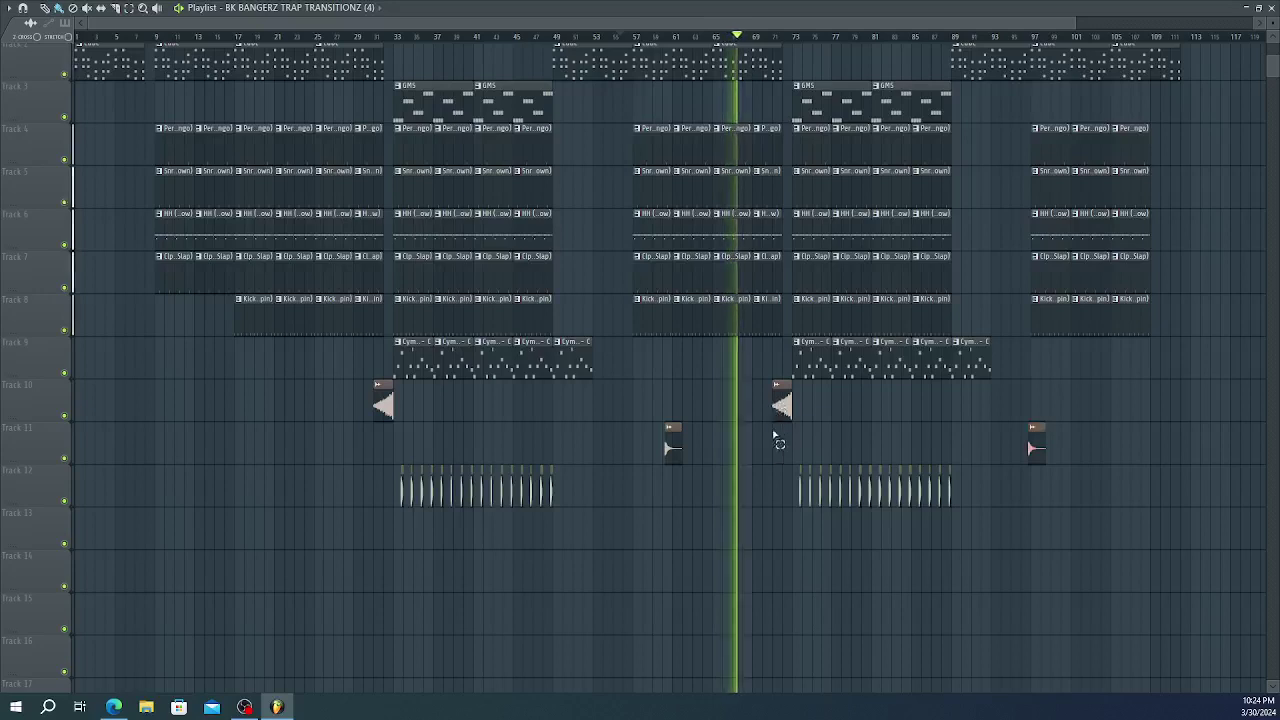
# - Copy the LexLugerFX riser before bar 73 to bar 109 on Track 10, make the copy unique and reverse it
pyautogui.moveTo(781, 404); pyautogui.dragTo(1158, 413)
pyautogui.rightClick(1160, 405)
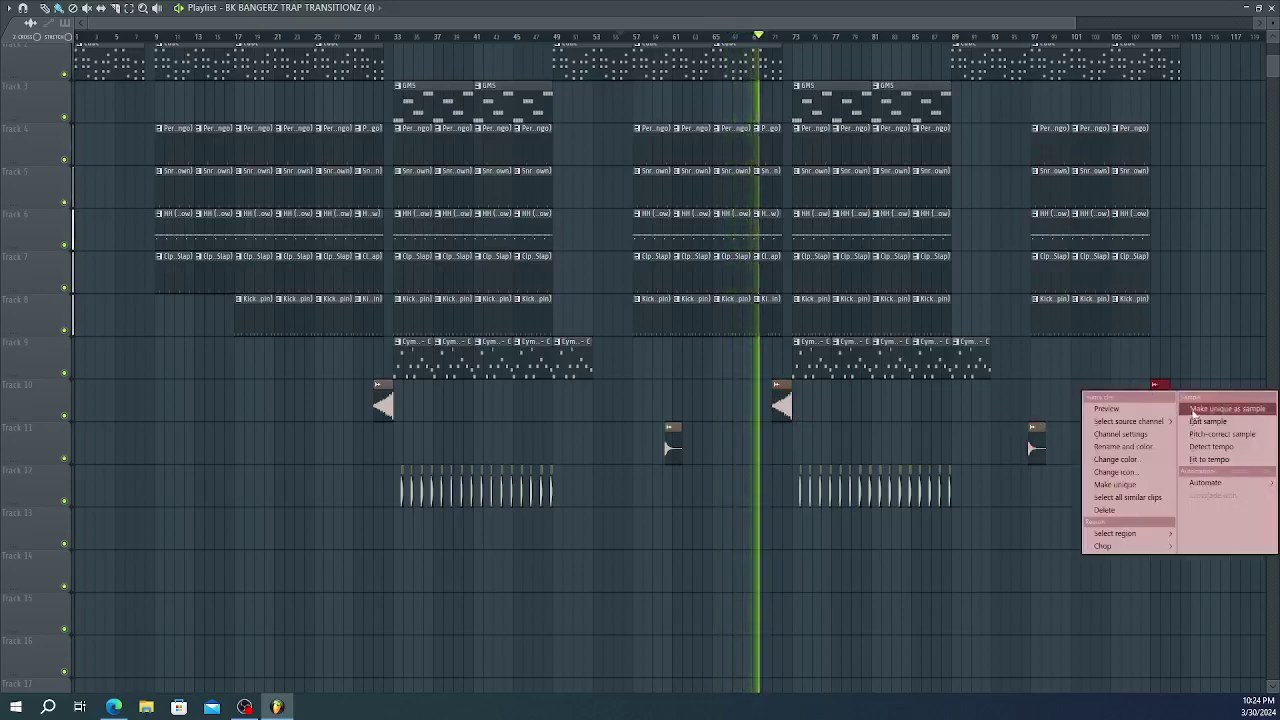
pyautogui.click(1194, 409)
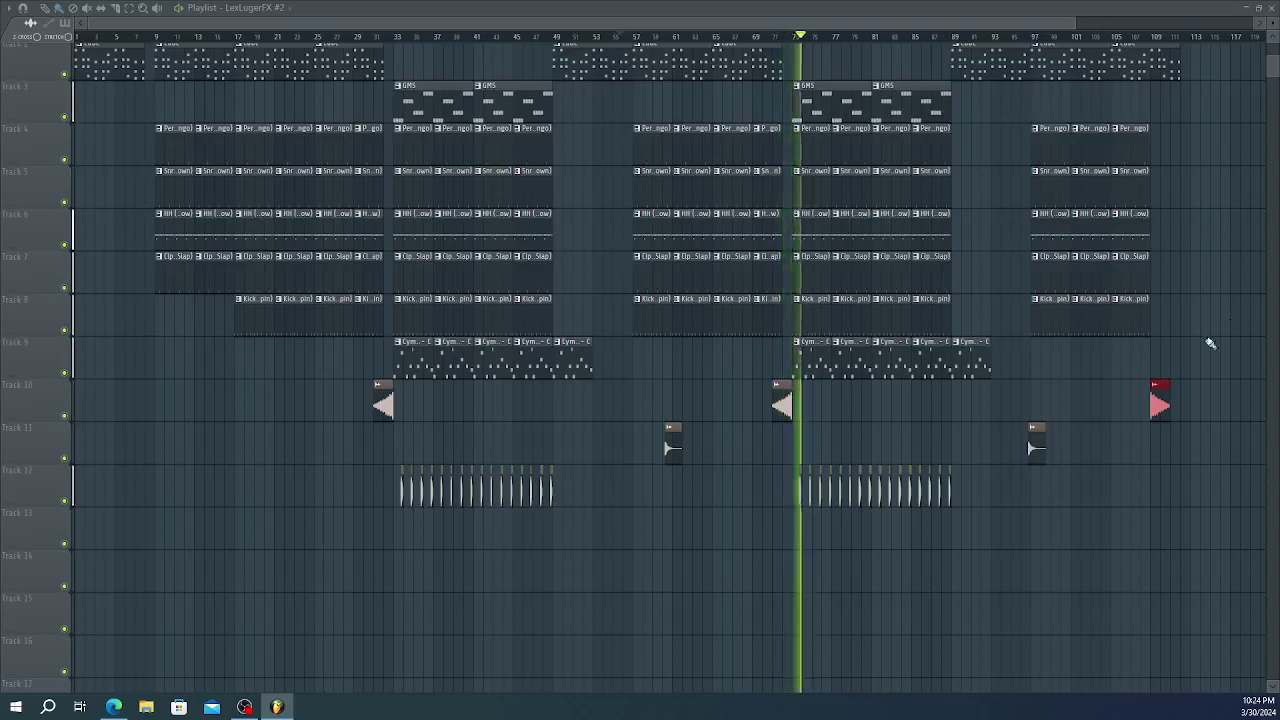
# - Play the outro from bar 107 into the reversed LexLugerFX #2 clip at bar 109
pyautogui.scroll(5, 1165, 393)
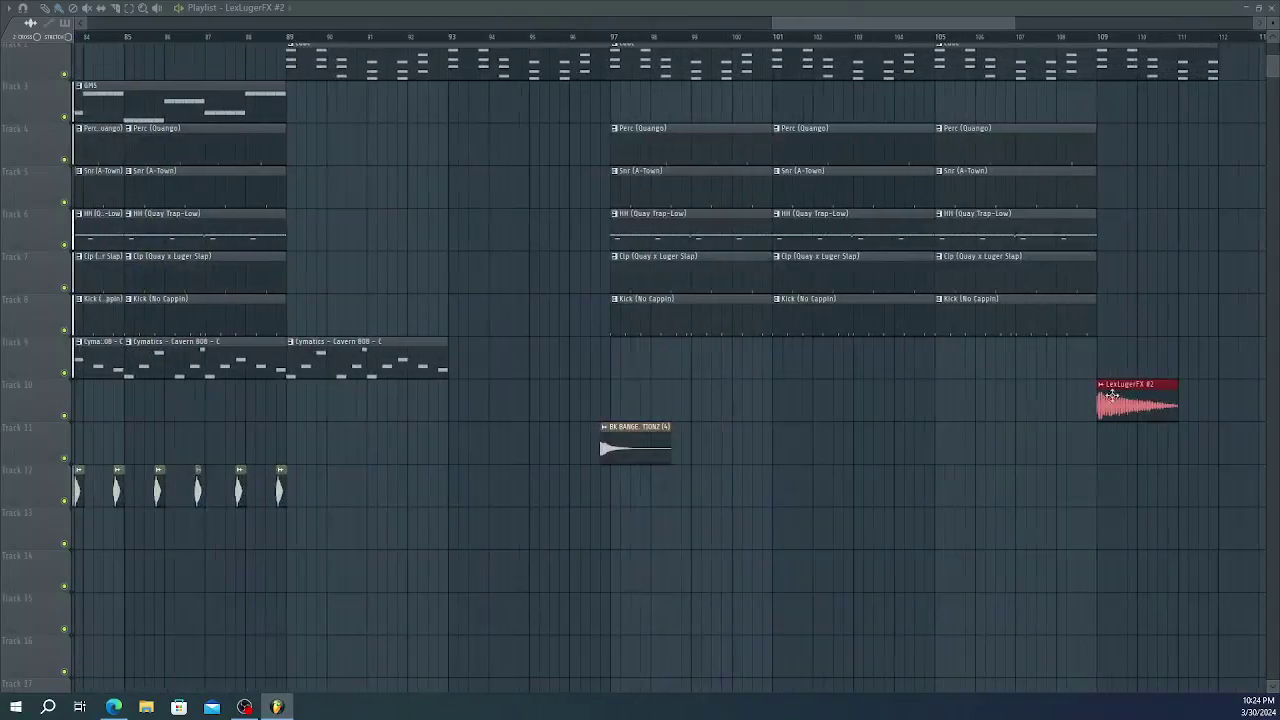
pyautogui.scroll(2, 1111, 393)
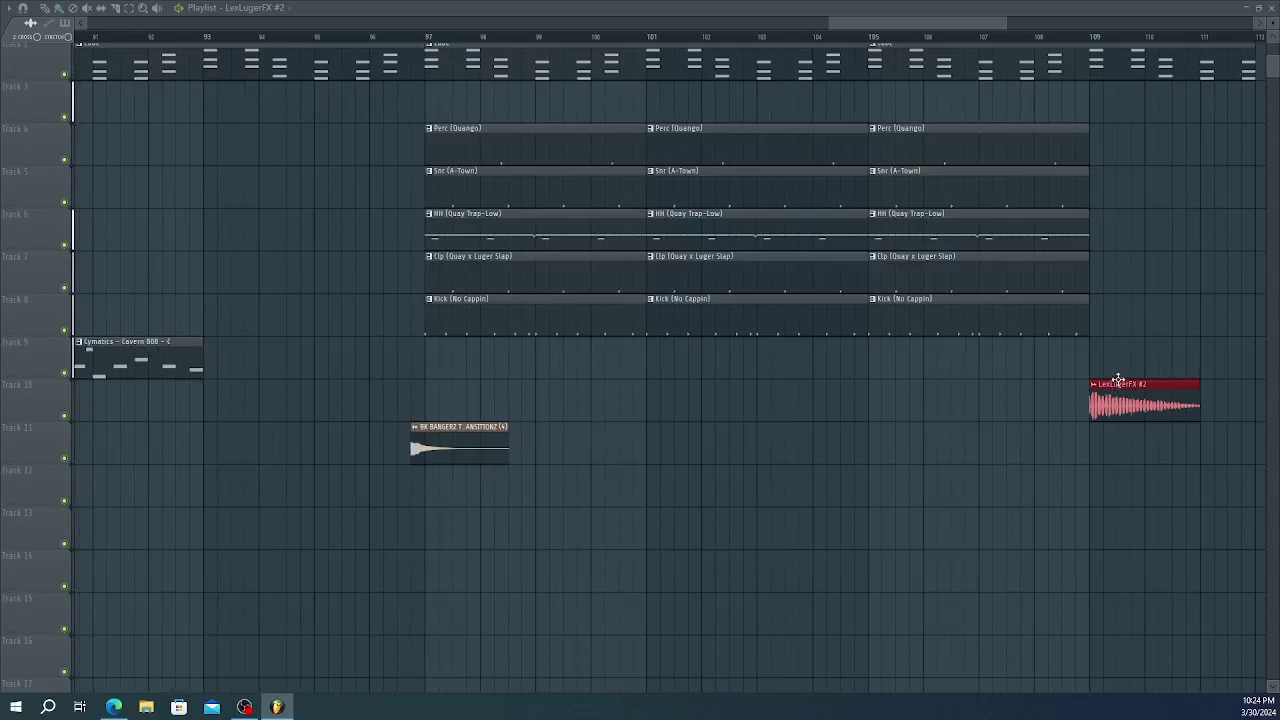
pyautogui.scroll(-6, 1118, 380)
pyautogui.scroll(2, 1120, 377)
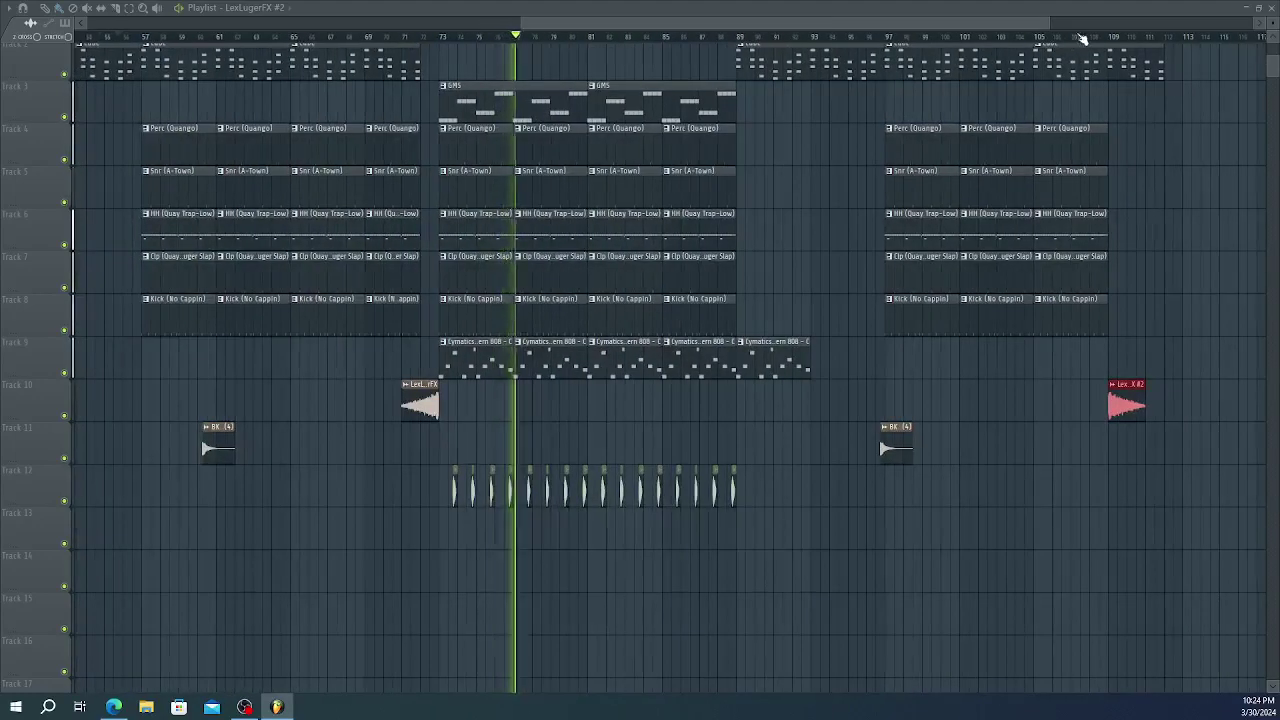
pyautogui.click(1081, 38)
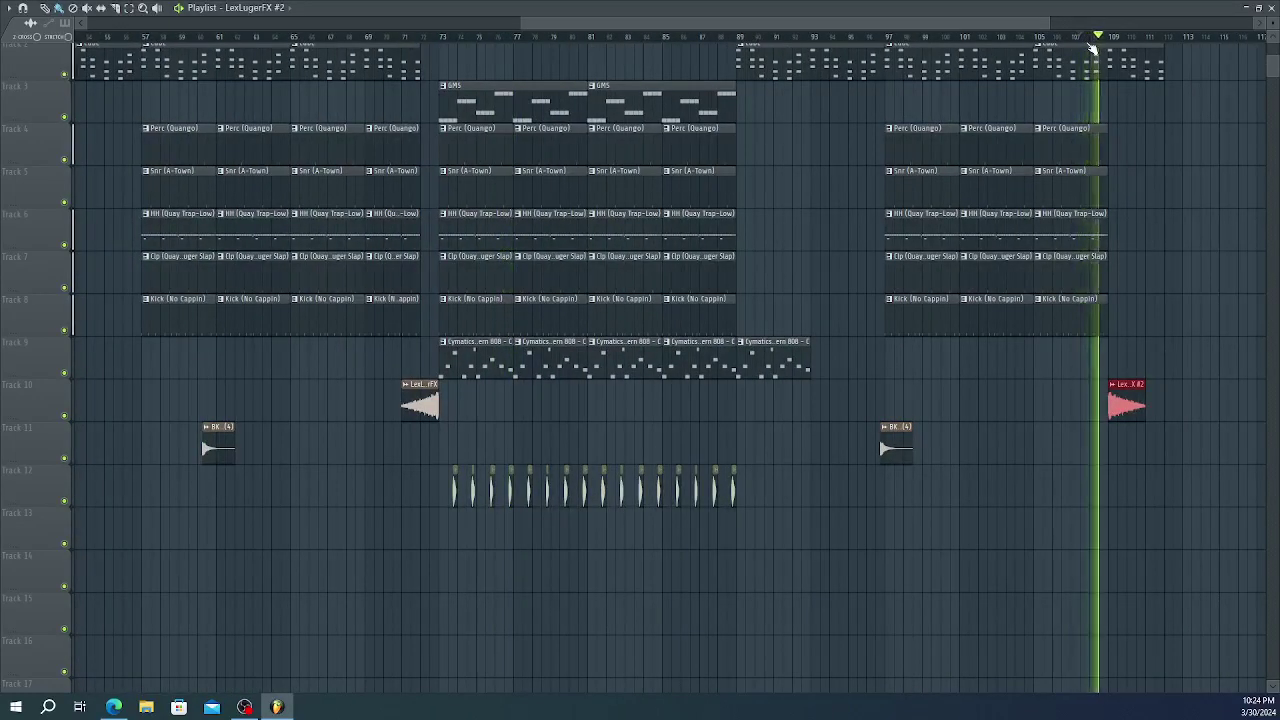
pyautogui.press('space')
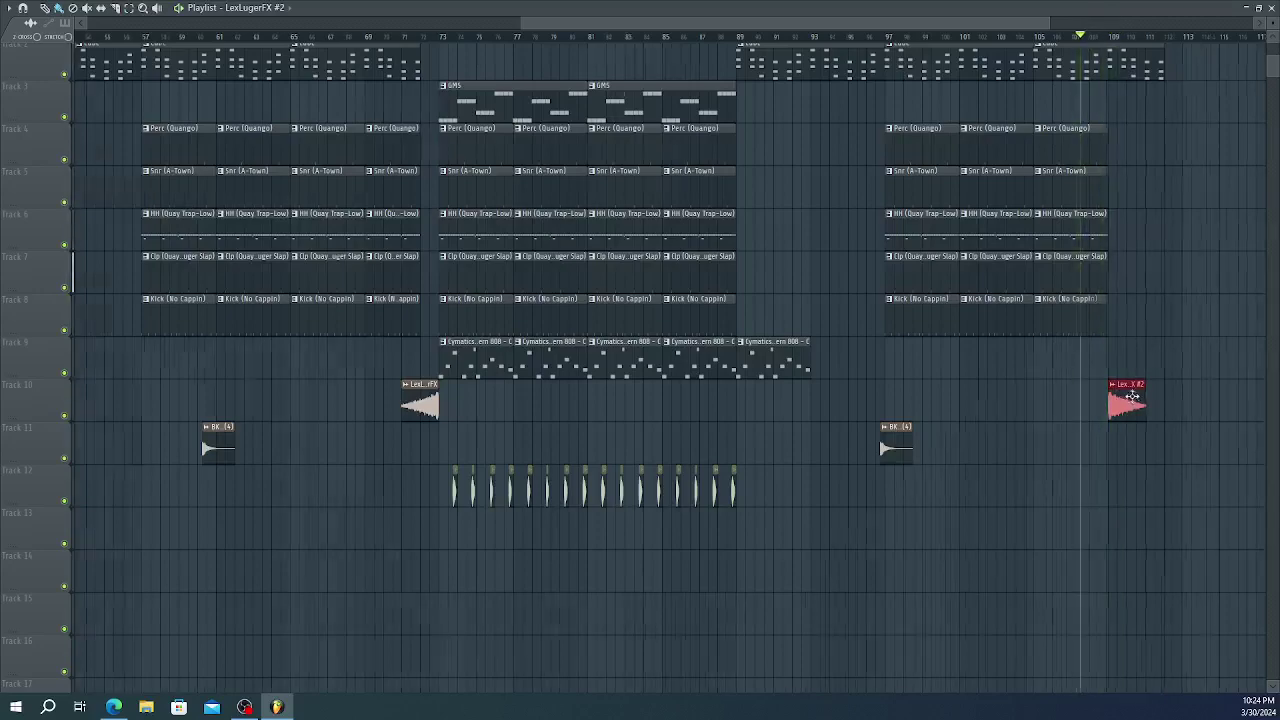
# - Turn off the playlist's grid snapping for a free cut near the start of the LexLugerFX #2 clip
pyautogui.scroll(4, 1128, 380)
pyautogui.scroll(4, 1120, 366)
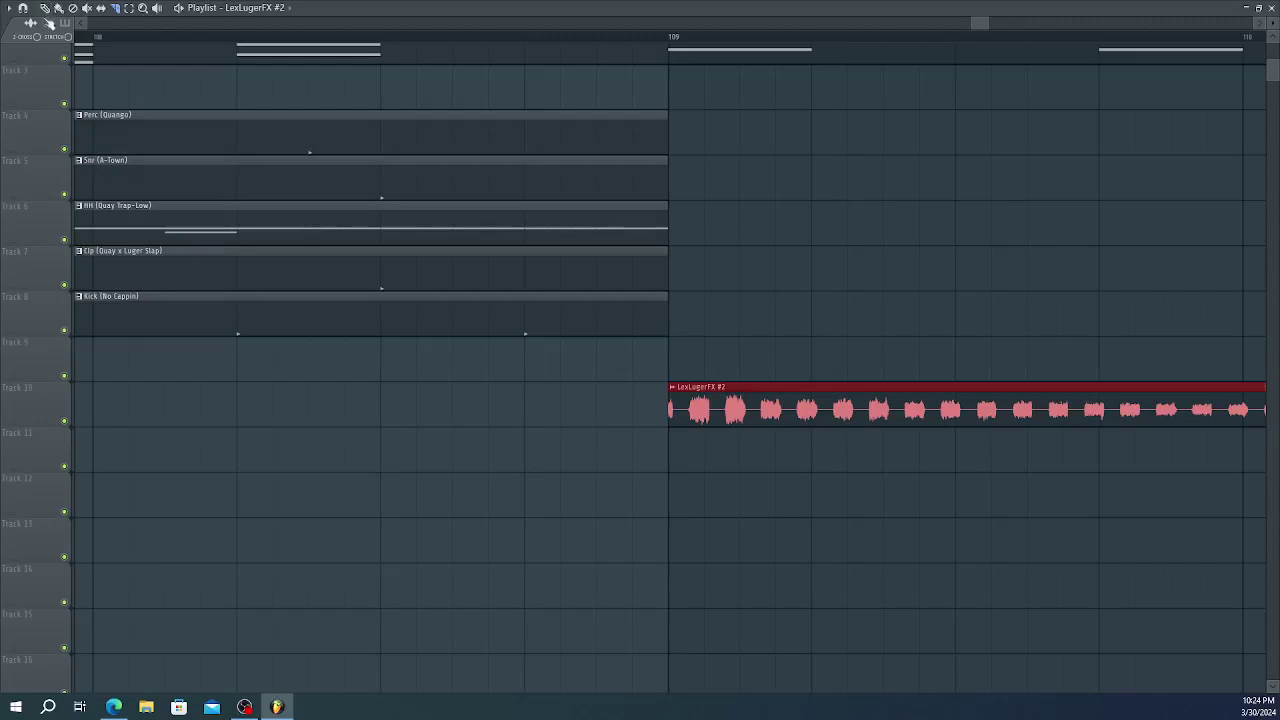
pyautogui.click(24, 9)
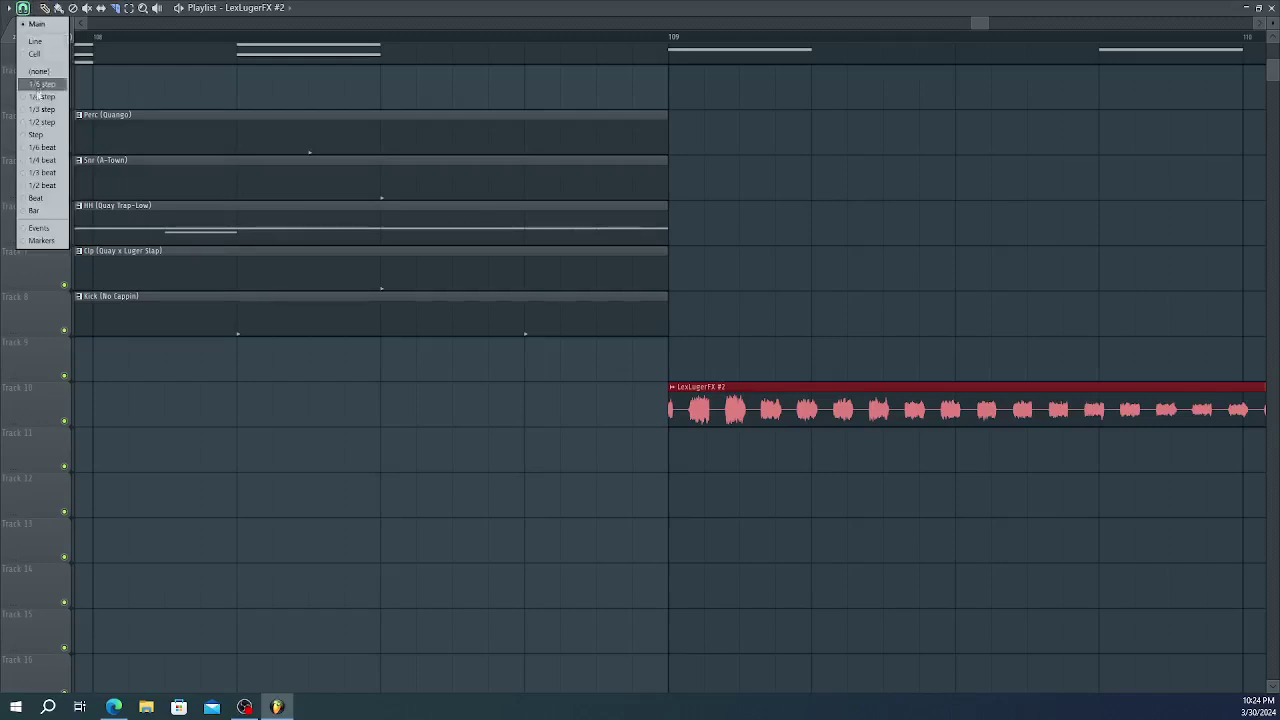
pyautogui.click(40, 147)
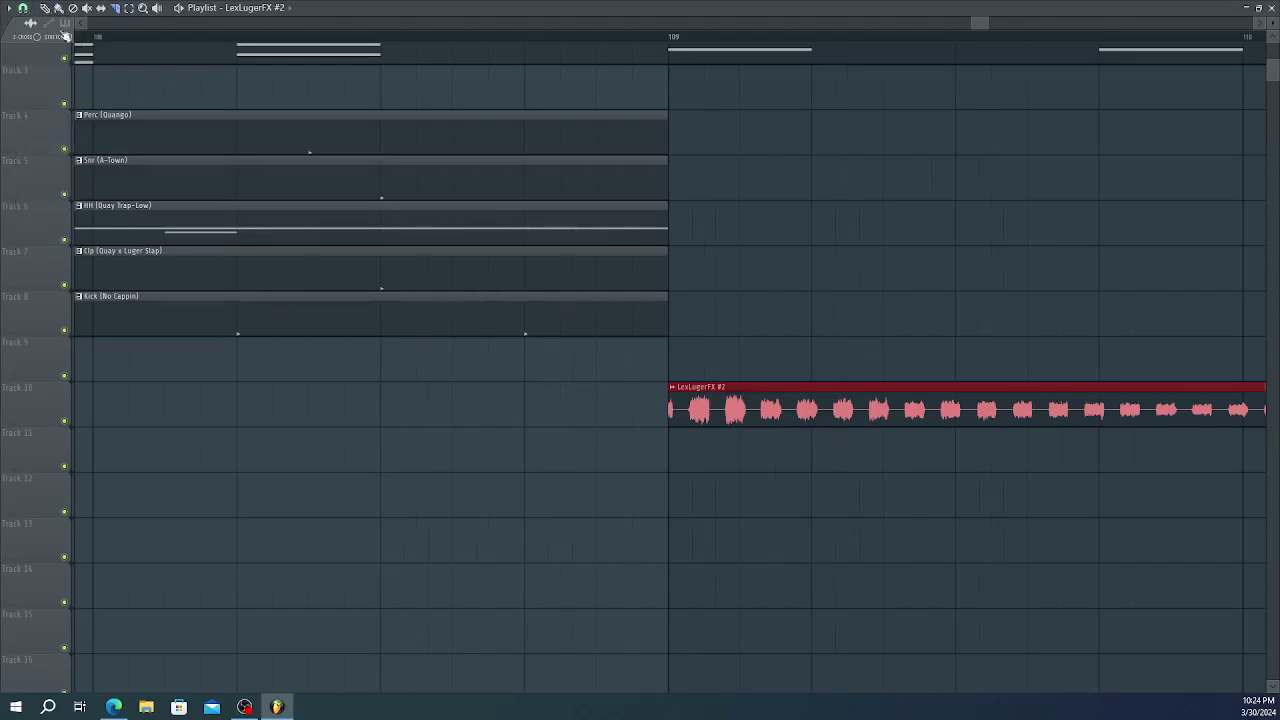
pyautogui.click(25, 9)
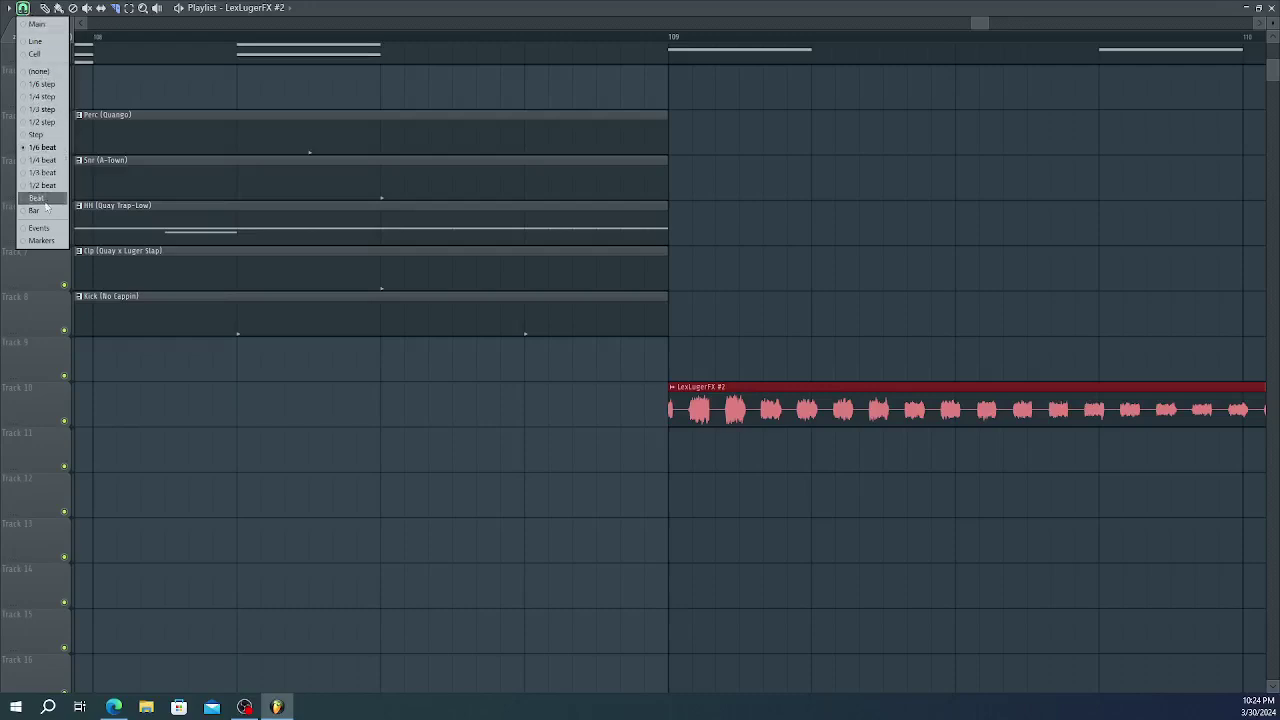
pyautogui.click(40, 71)
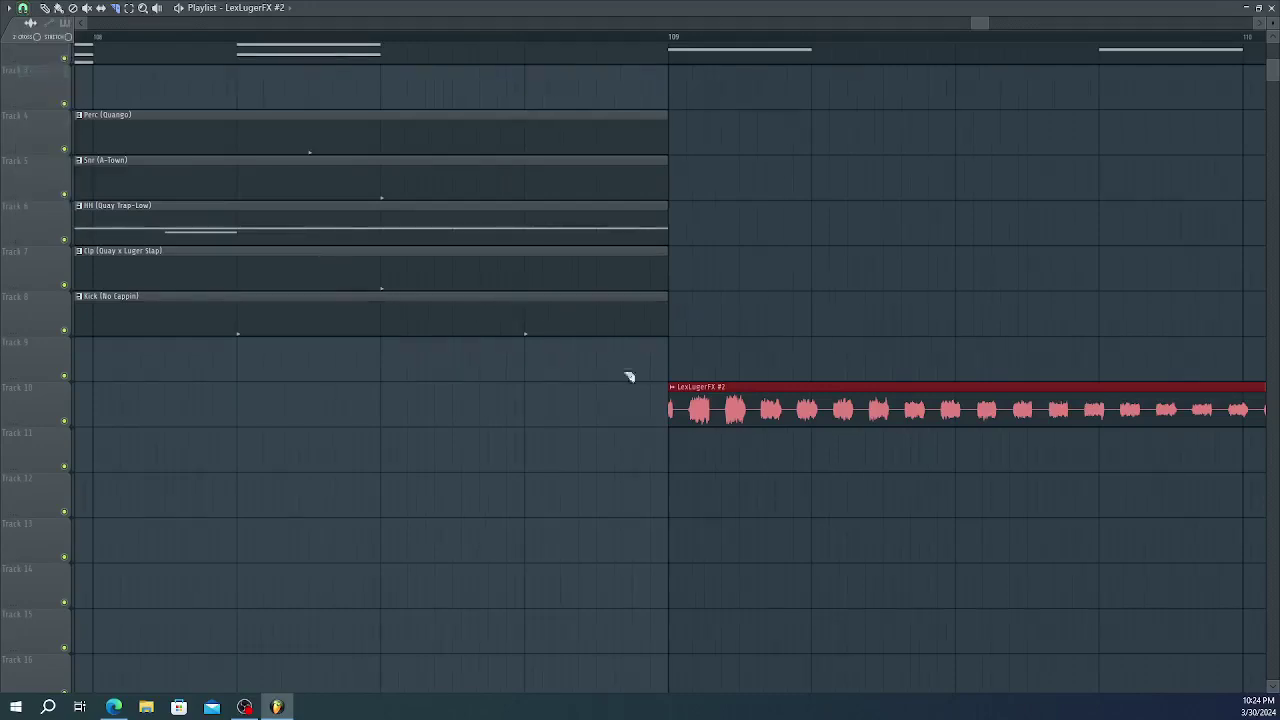
# - Slice the LexLugerFX #2 clip just before its second pulse, delete the short first piece, and set the snapping to Beat
pyautogui.keyDown('ctrl'); pyautogui.scroll(4, 699, 410); pyautogui.keyUp('ctrl')
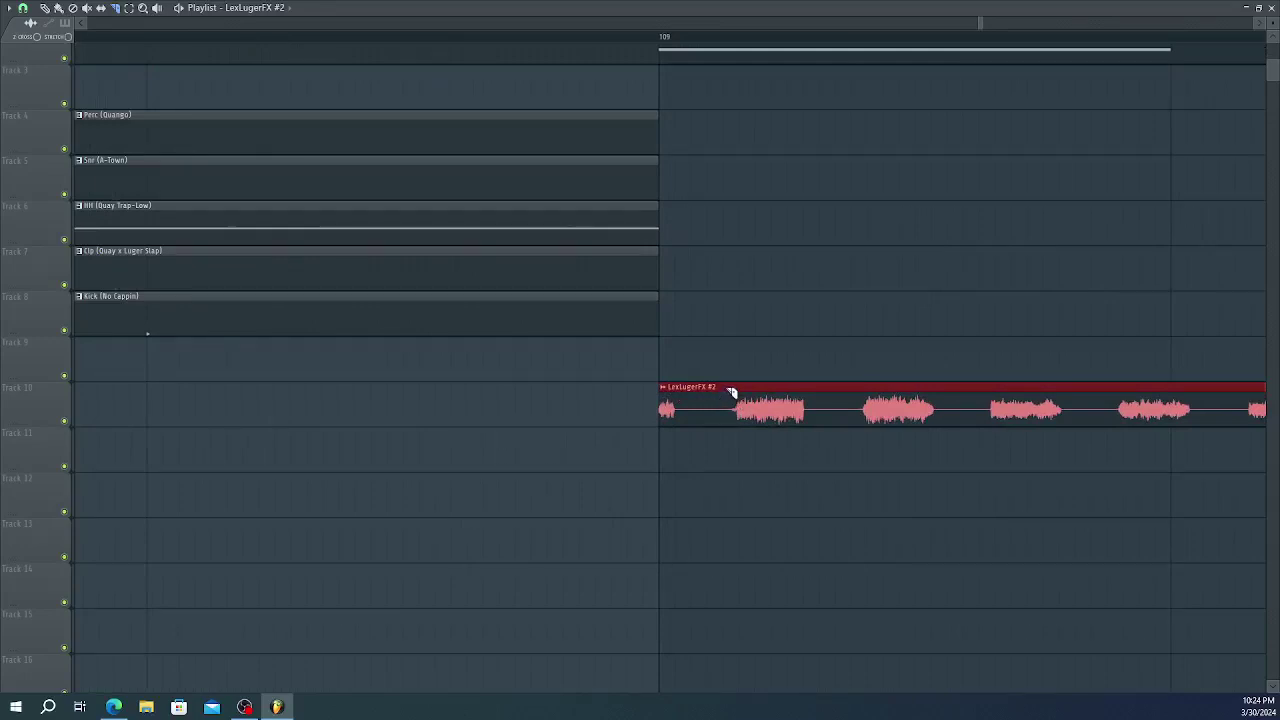
pyautogui.moveTo(722, 435); pyautogui.dragTo(722, 436)
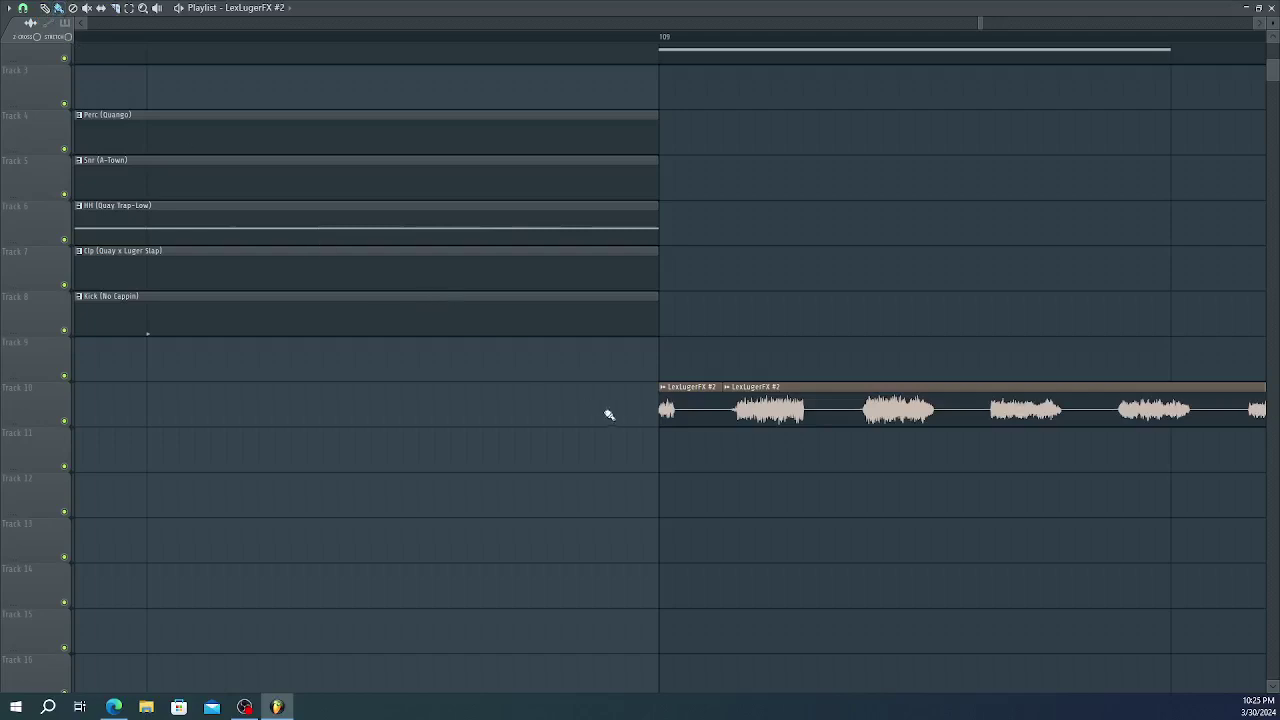
pyautogui.rightClick(666, 410)
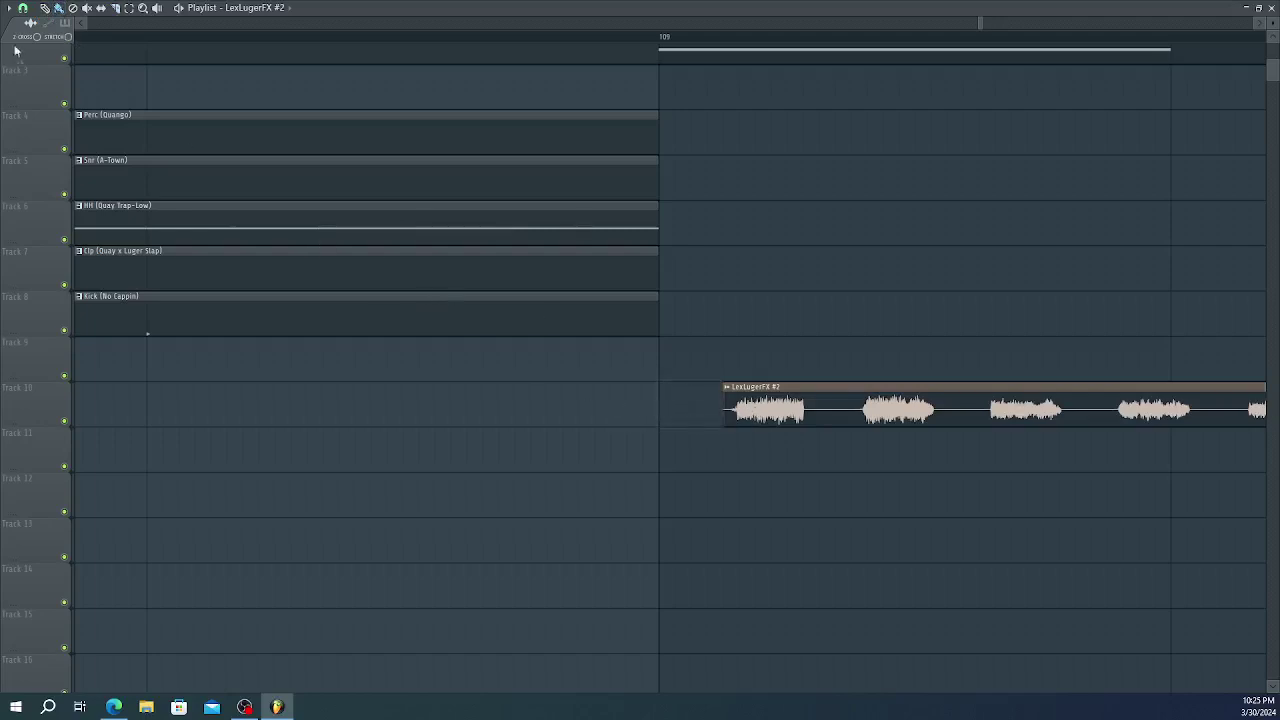
pyautogui.click(23, 9)
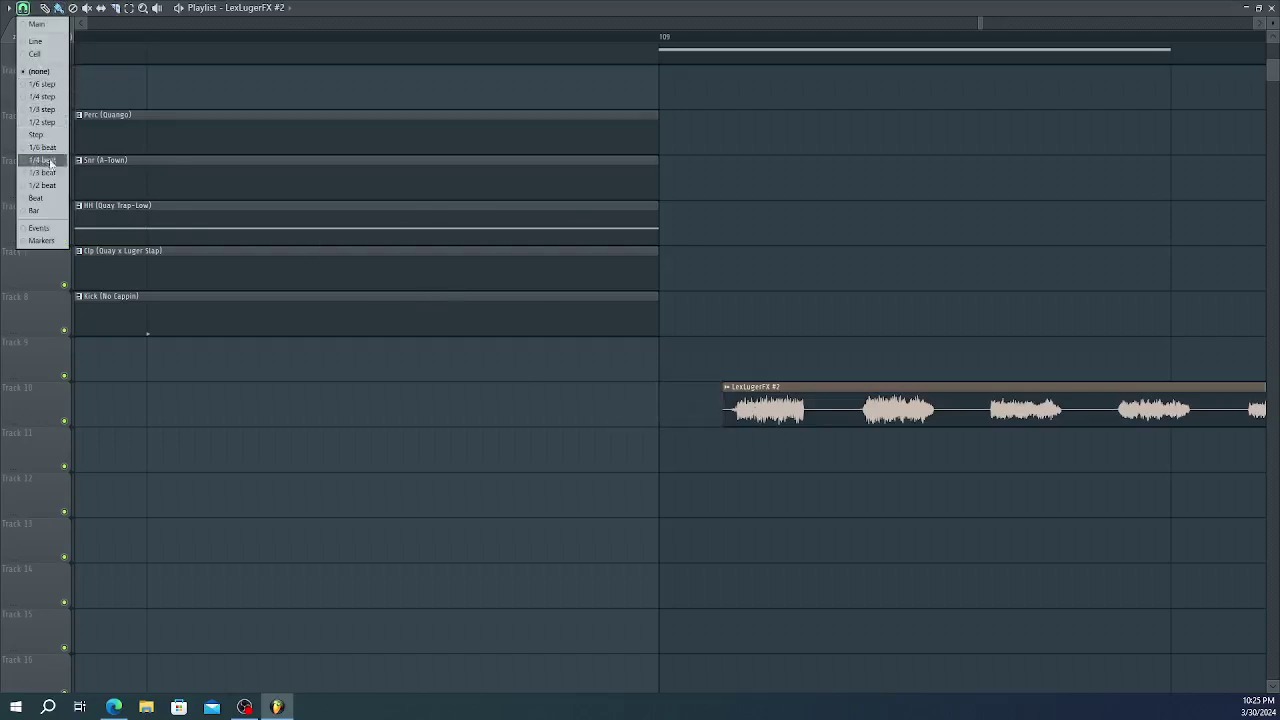
pyautogui.click(50, 199)
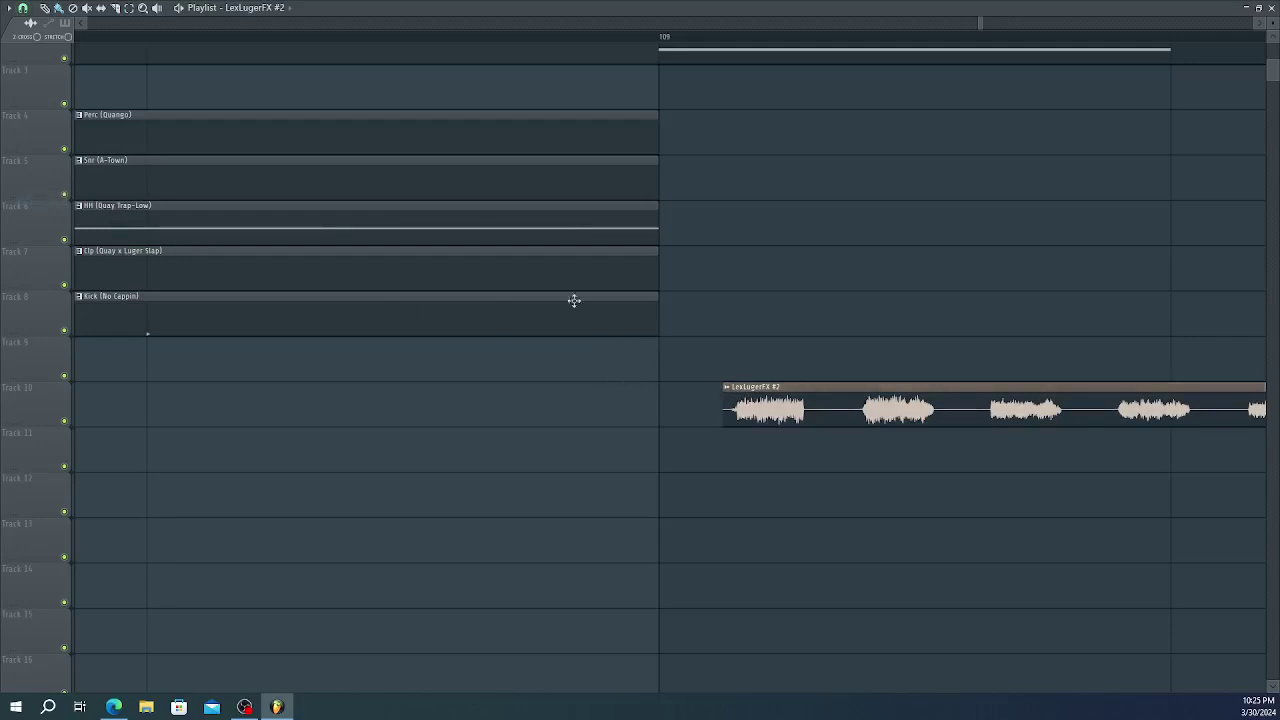
# - Set the playlist snapping to 1/3 step and move the LexLugerFX #2 clip back to just before bar 109
pyautogui.click(23, 9)
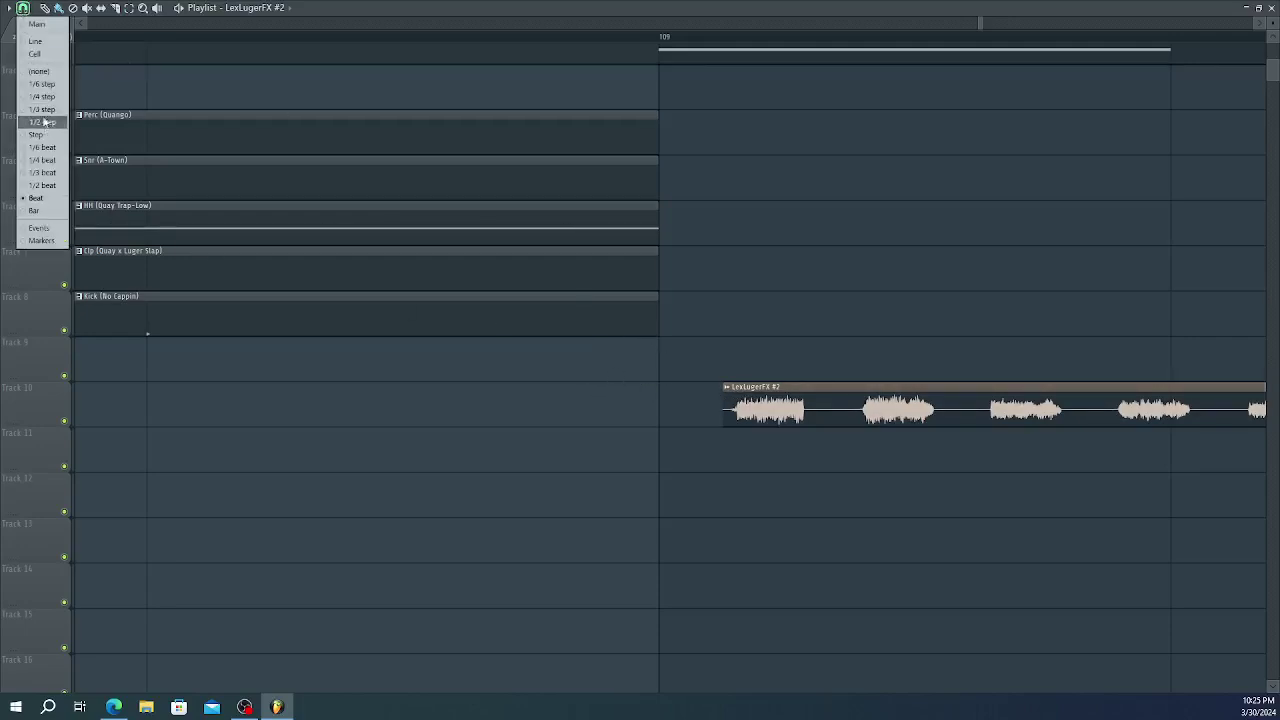
pyautogui.click(43, 121)
pyautogui.moveTo(777, 404); pyautogui.dragTo(716, 404)
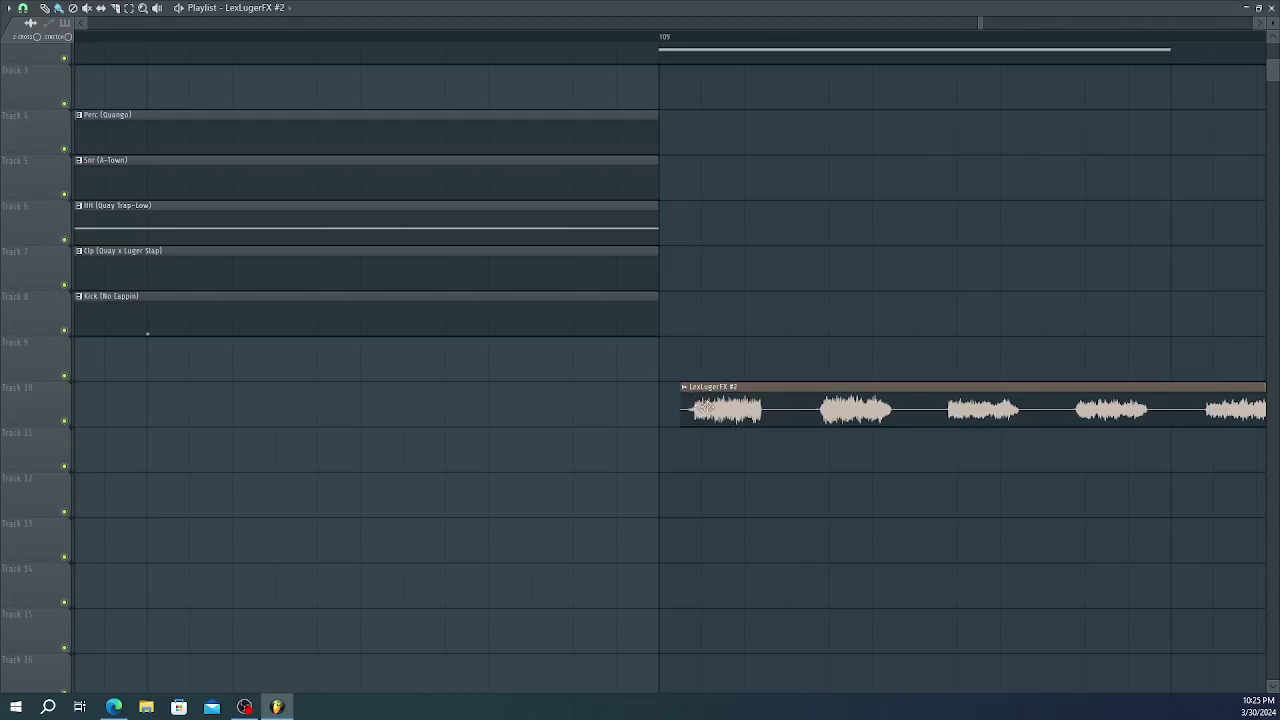
pyautogui.moveTo(706, 406); pyautogui.dragTo(680, 398)
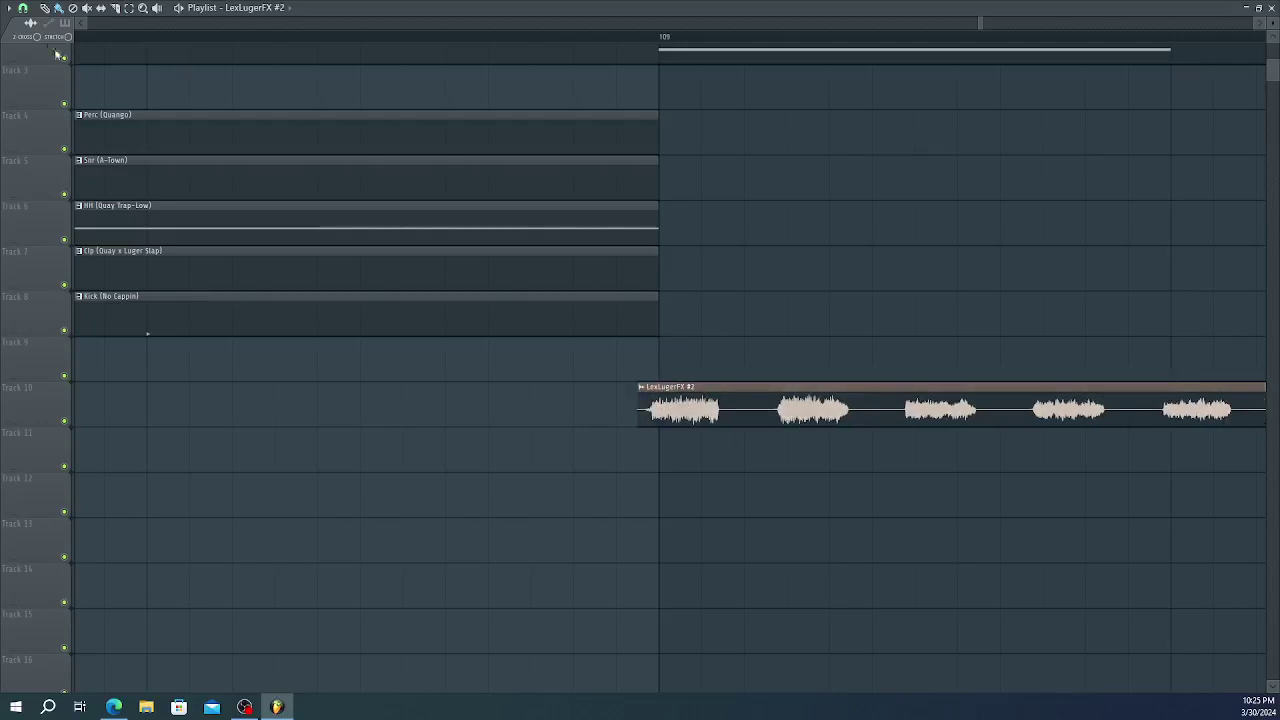
# - Turn off the playlist snapping and nudge the LexLugerFX #2 clip slightly so its first pulse starts at bar 109
pyautogui.click(26, 11)
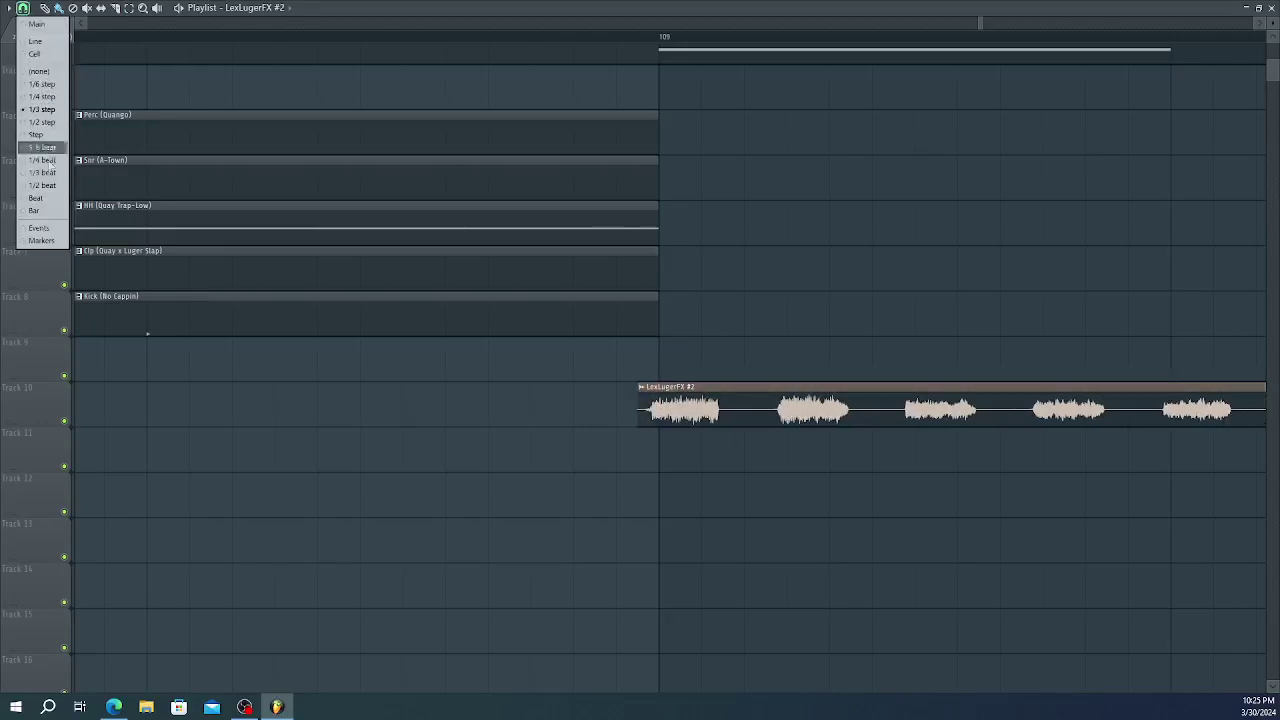
pyautogui.click(38, 71)
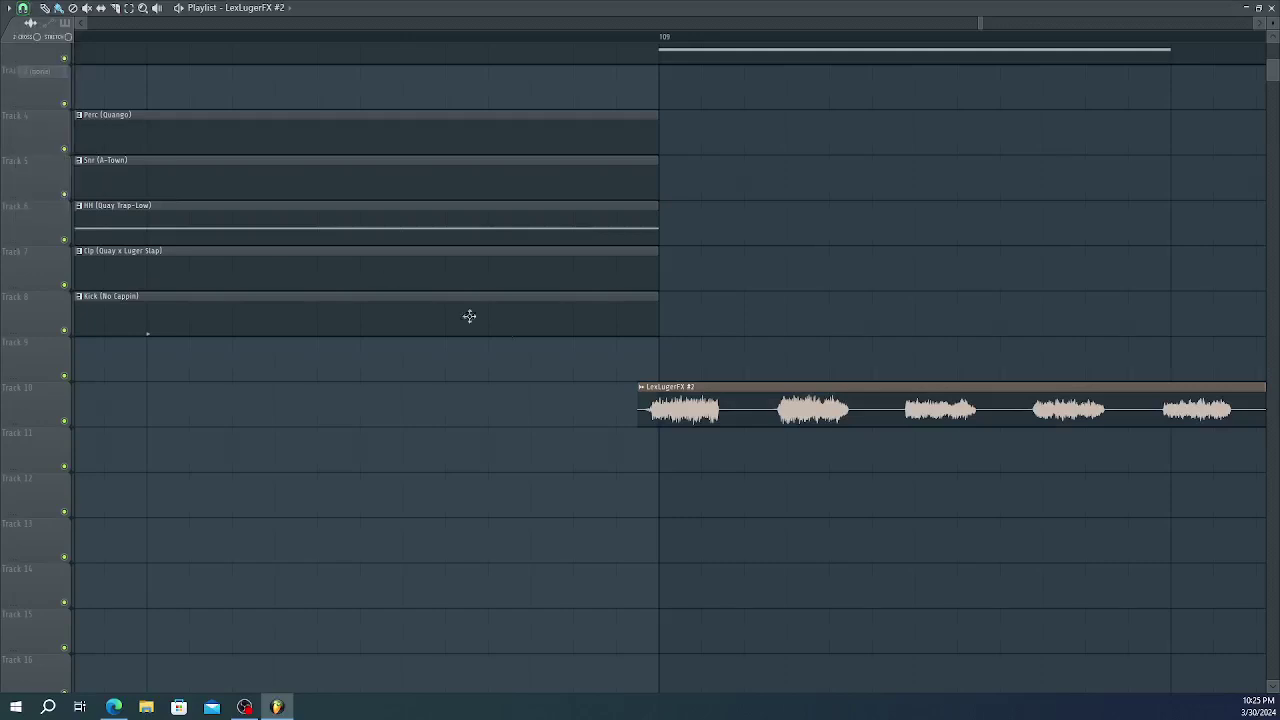
pyautogui.moveTo(663, 408)
pyautogui.mouseDown()
pyautogui.moveTo(680, 409)
pyautogui.moveTo(668, 410)
pyautogui.mouseUp()
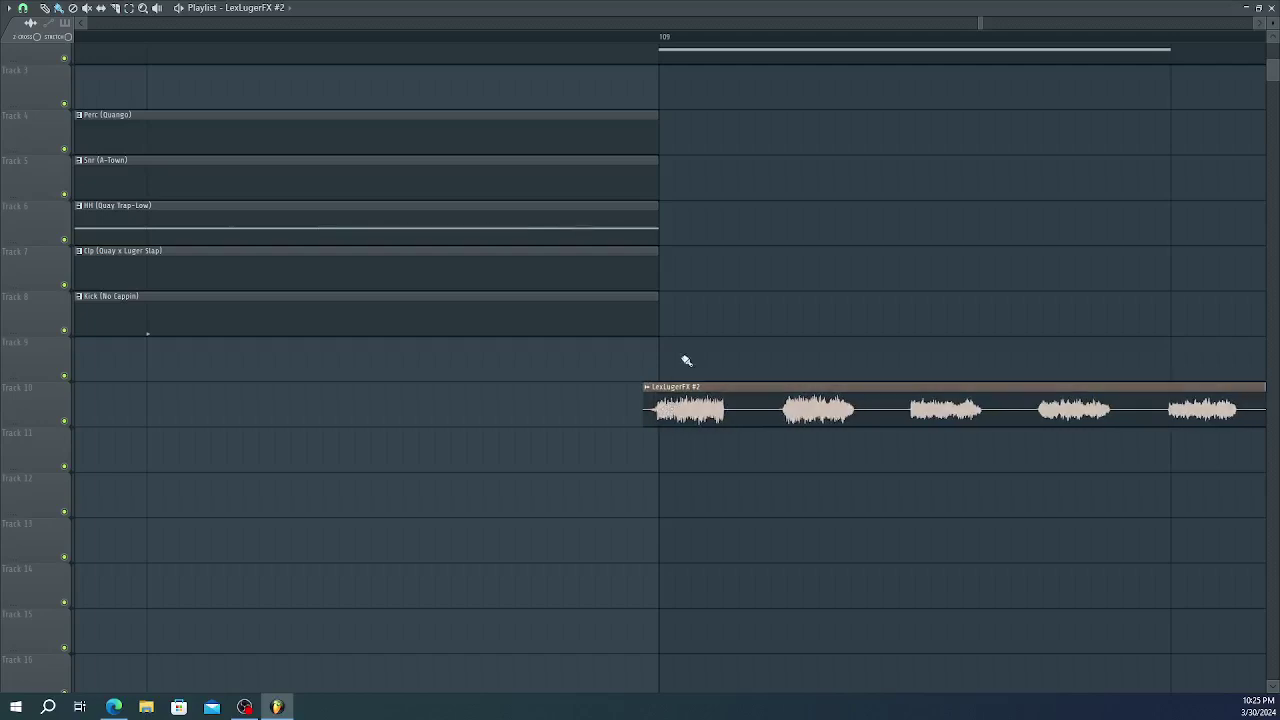
# - Play the transition into the LexLugerFX #2 clip repeatedly from just before bar 109
pyautogui.scroll(-5, 686, 360)
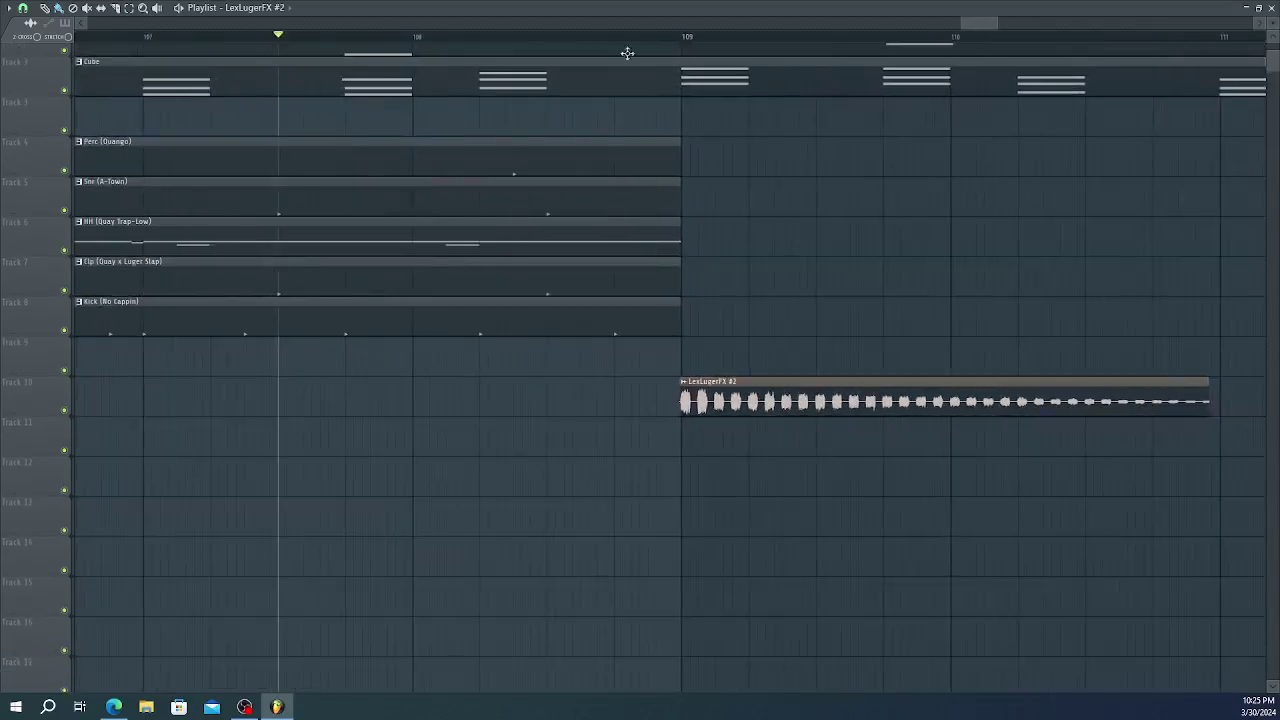
pyautogui.click(640, 41)
pyautogui.press('space')
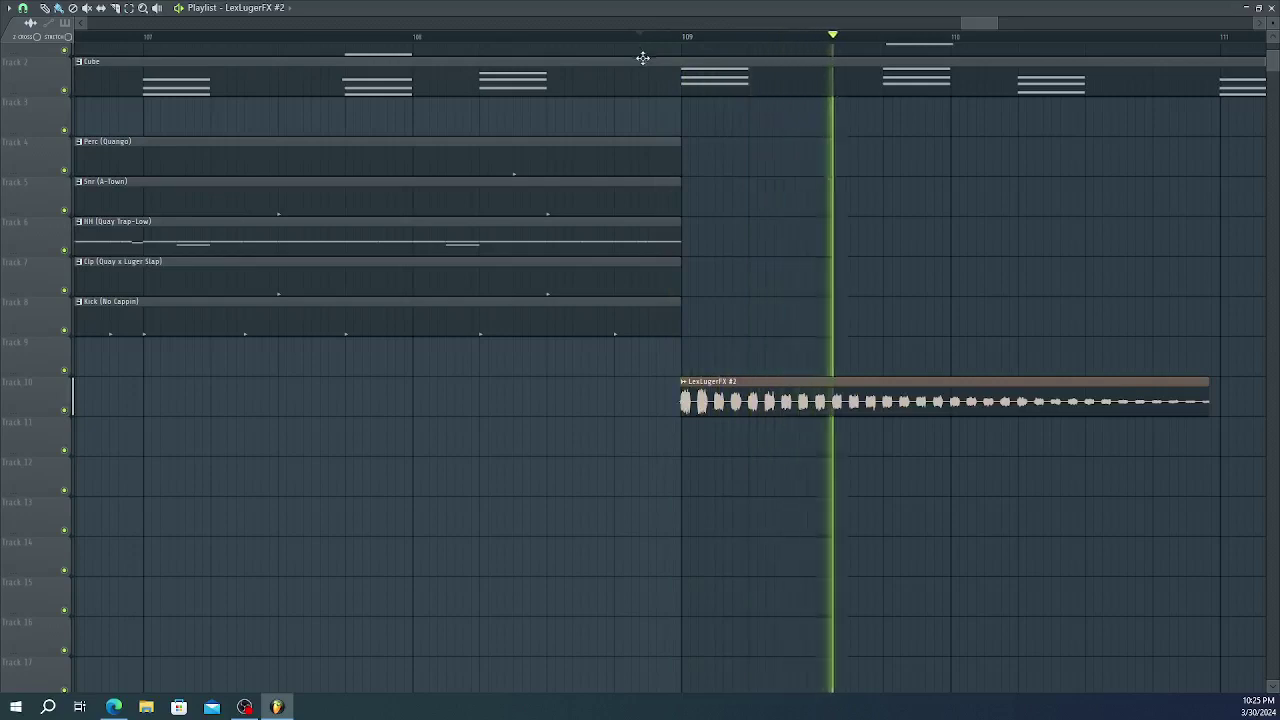
pyautogui.press('space')
pyautogui.press('space')
pyautogui.press('space')
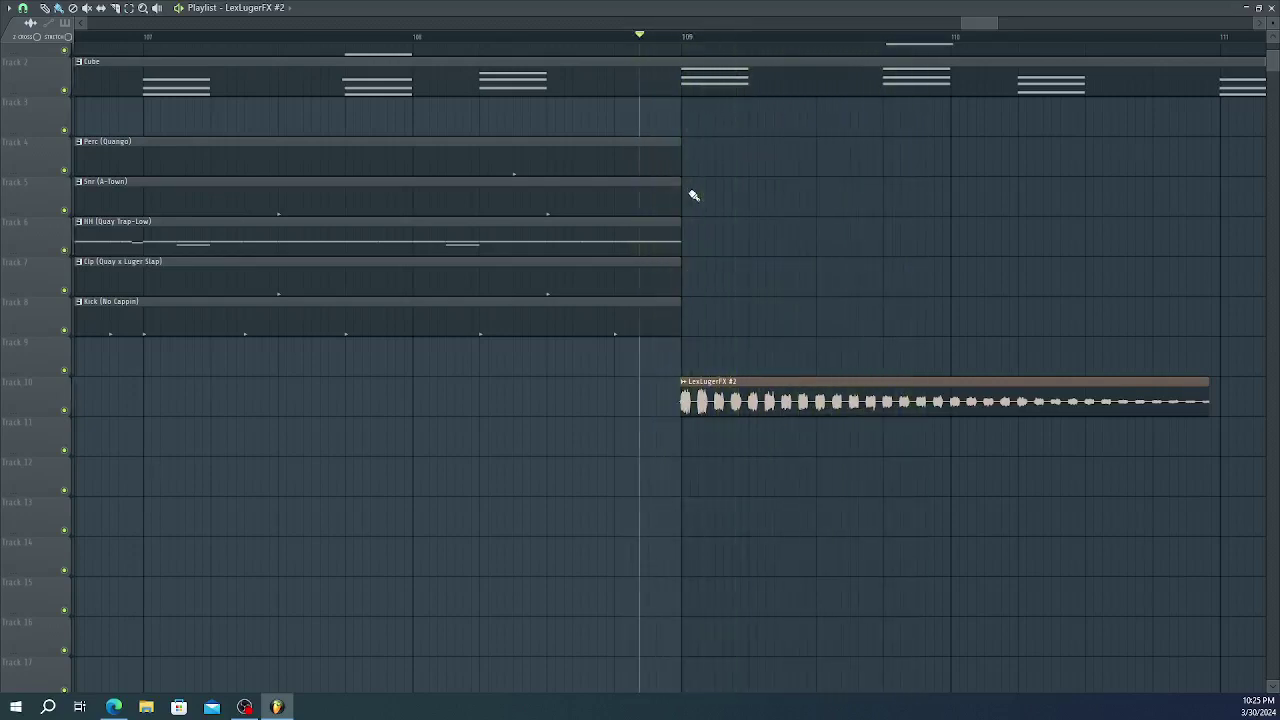
pyautogui.press('space')
pyautogui.press('space')
pyautogui.press('space')
pyautogui.press('space')
# - Slice the LexLugerFX #2 clip before its second pulse, delete the first piece and move the rest back to bar 109
pyautogui.scroll(5, 642, 410)
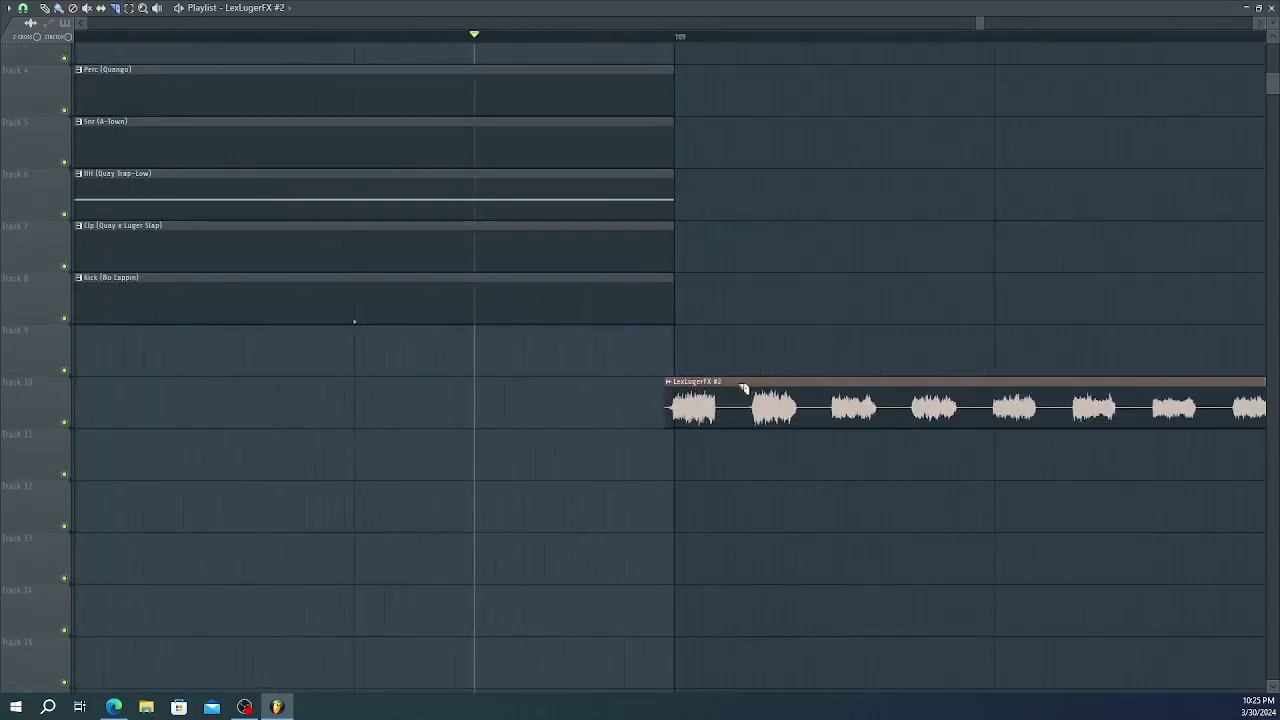
pyautogui.scroll(2, 754, 389)
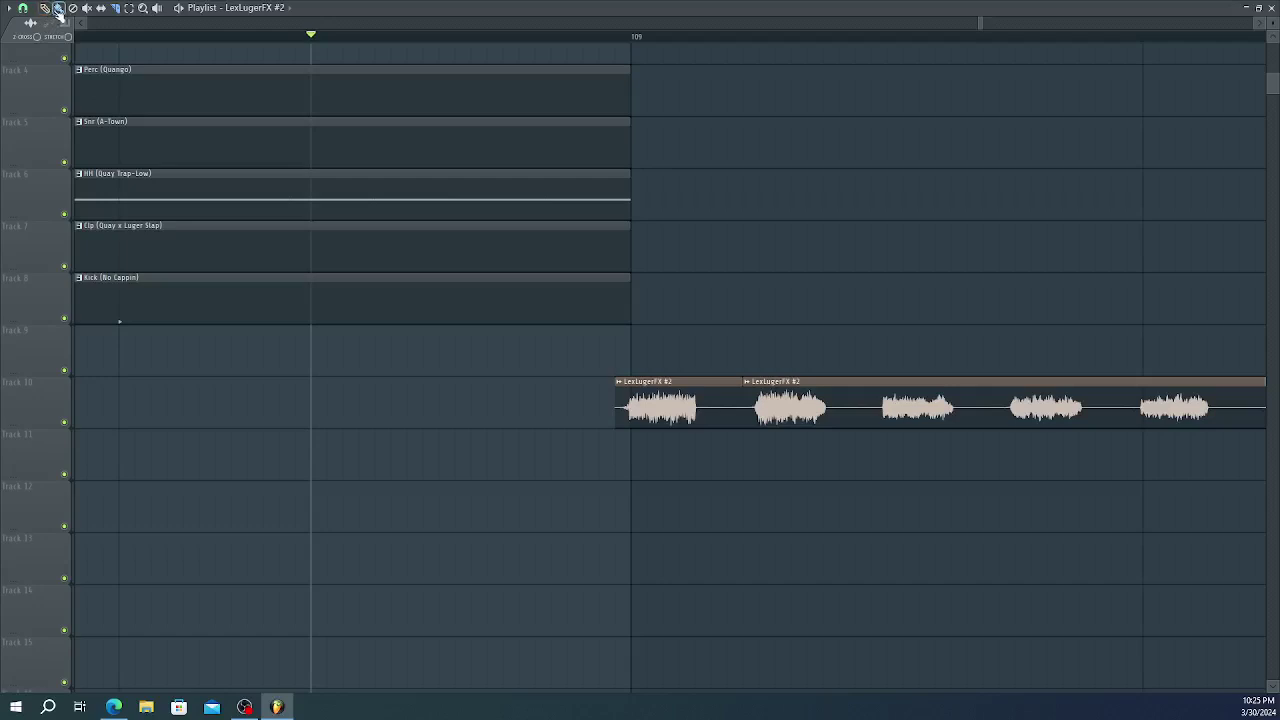
pyautogui.rightClick(625, 405)
pyautogui.moveTo(768, 409); pyautogui.dragTo(646, 409)
# - Play the end of bar 108 into the shortened LexLugerFX #2 clip to check its timing
pyautogui.press('space')
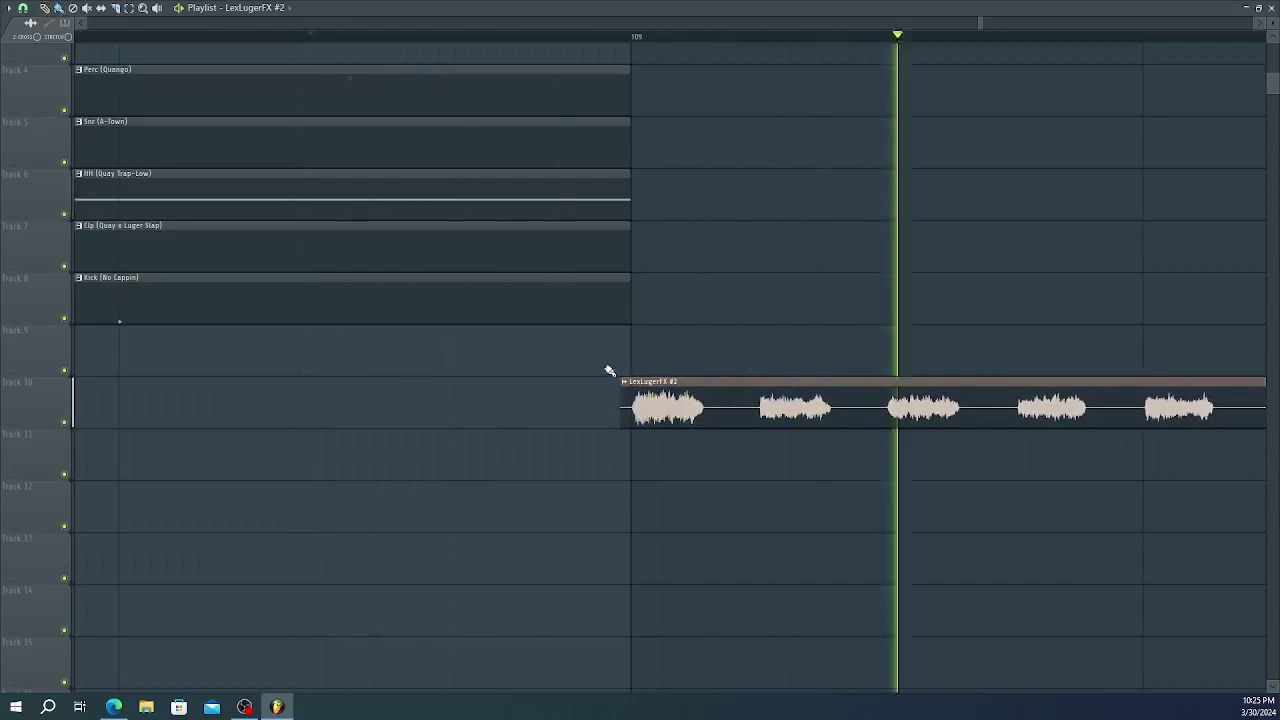
pyautogui.scroll(-5, 614, 376)
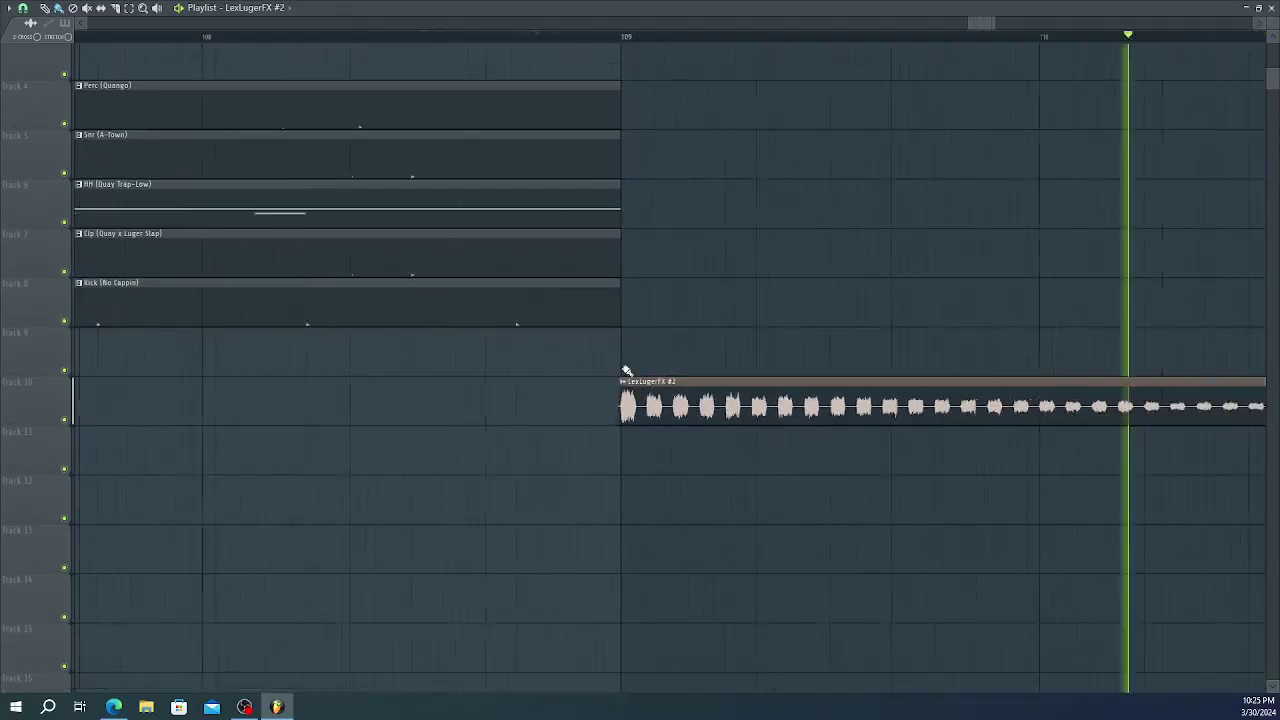
pyautogui.scroll(-2, 620, 341)
pyautogui.scroll(2, 620, 362)
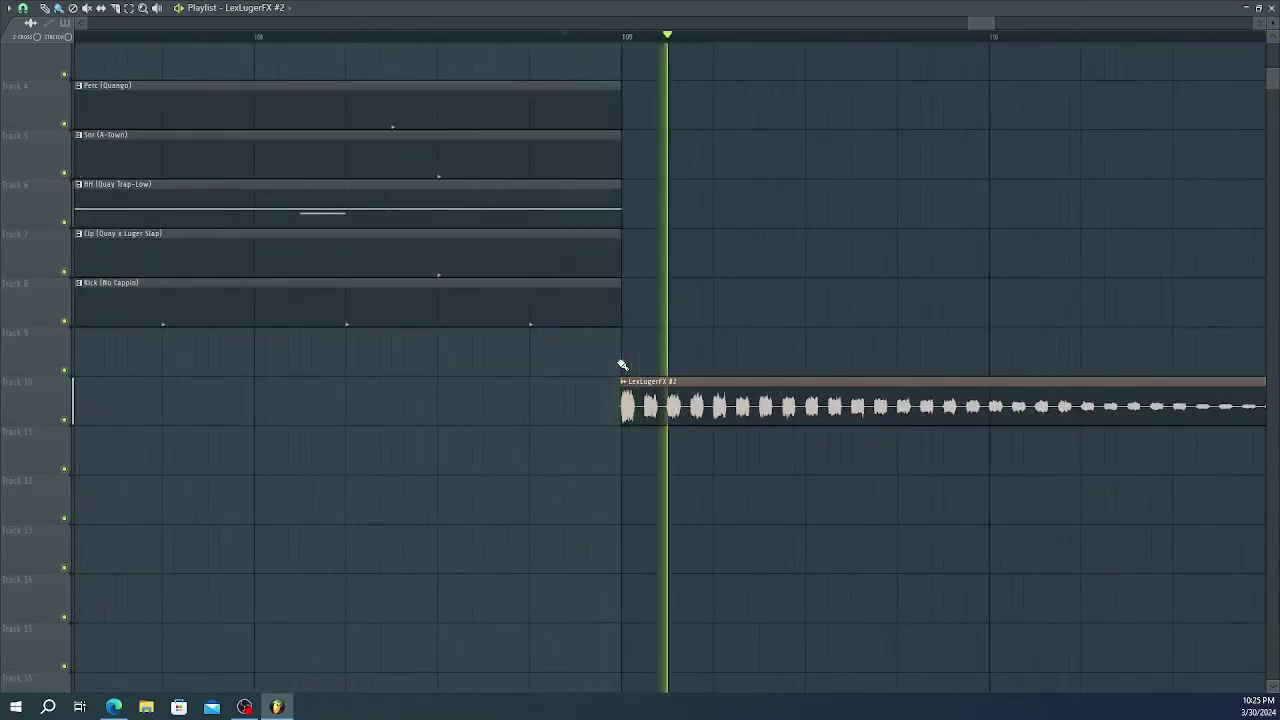
pyautogui.press('space')
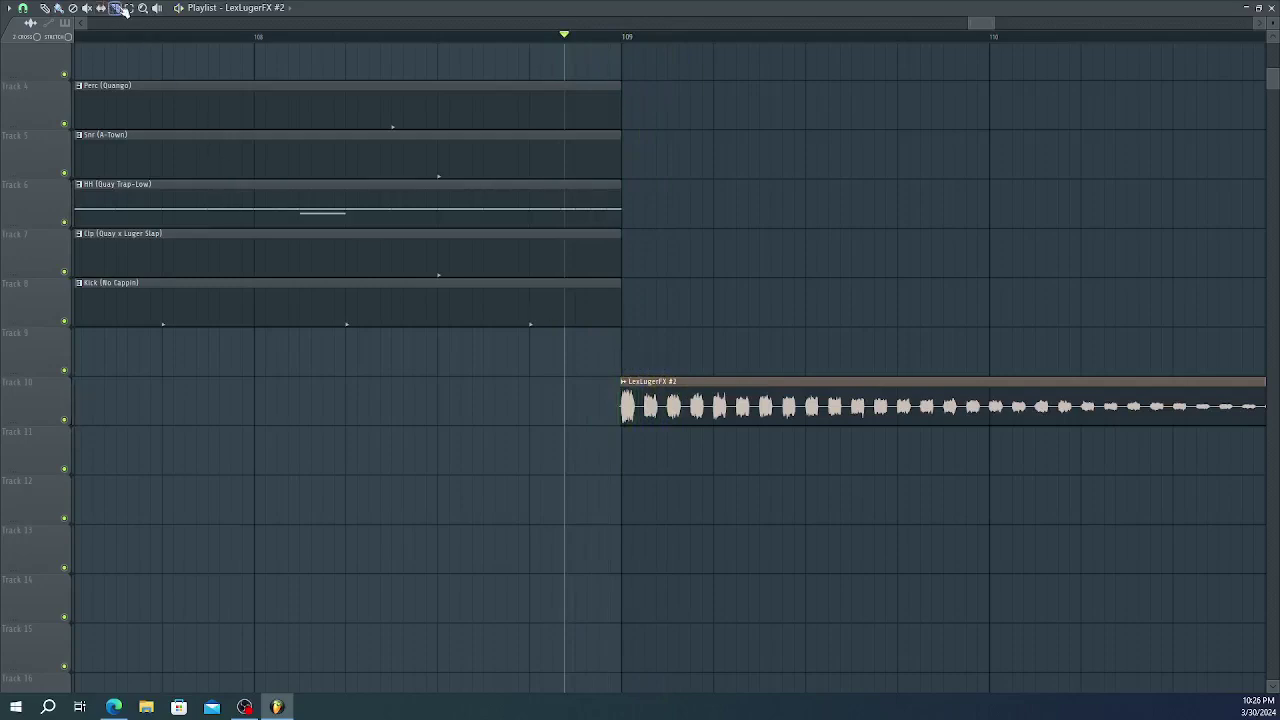
# - Cut one more pulse off the start of the LexLugerFX #2 clip, delete it and realign the remainder with bar 109
pyautogui.scroll(5, 622, 415)
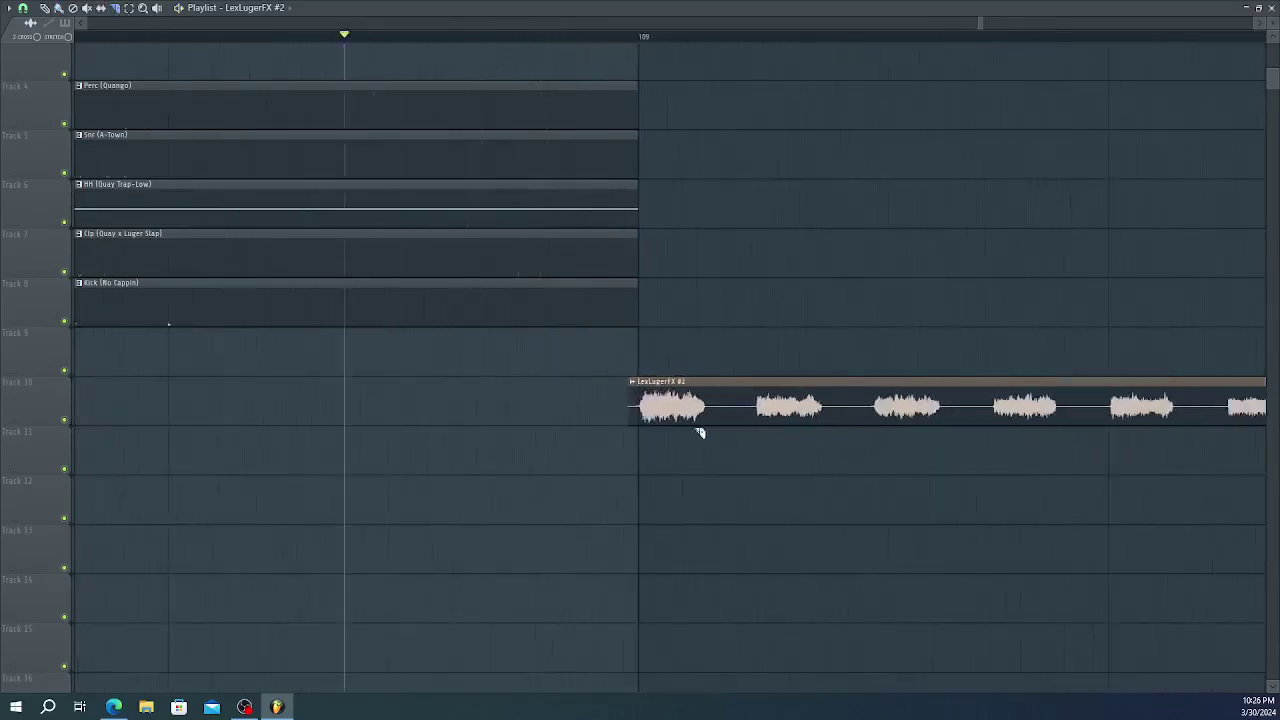
pyautogui.scroll(-1, 717, 410)
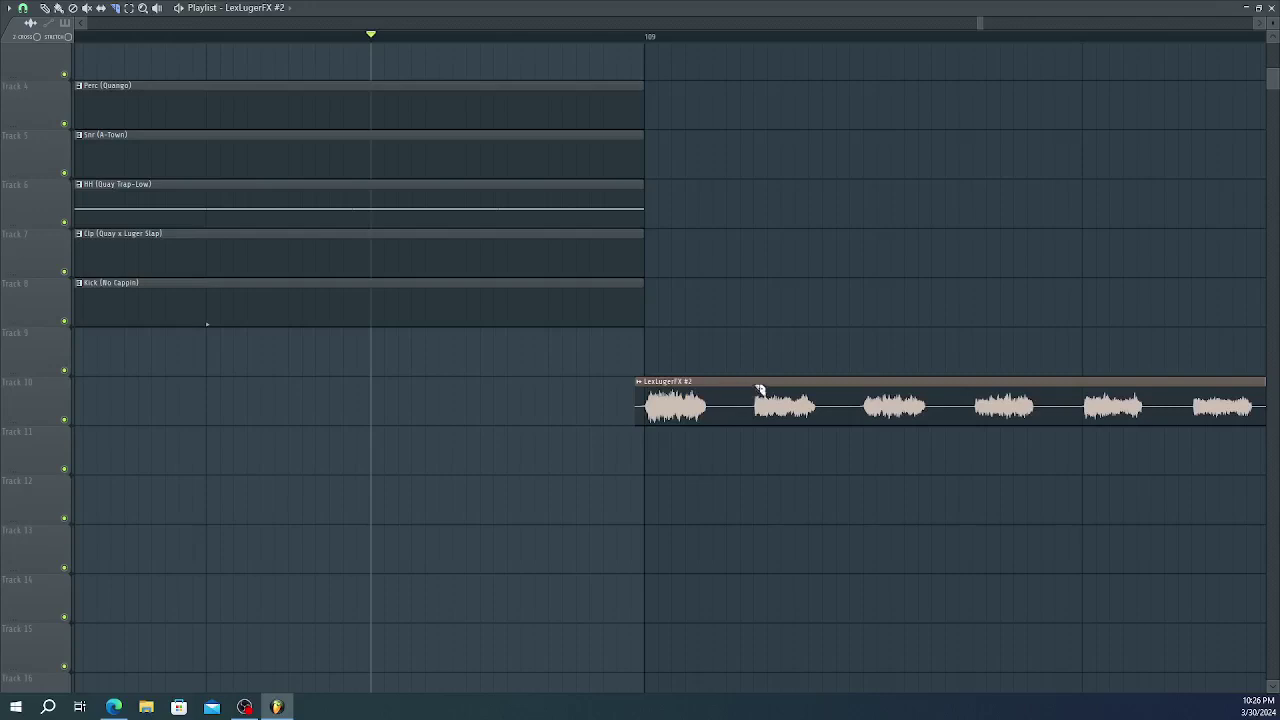
pyautogui.moveTo(755, 451); pyautogui.dragTo(756, 457)
pyautogui.click(59, 8)
pyautogui.rightClick(666, 409)
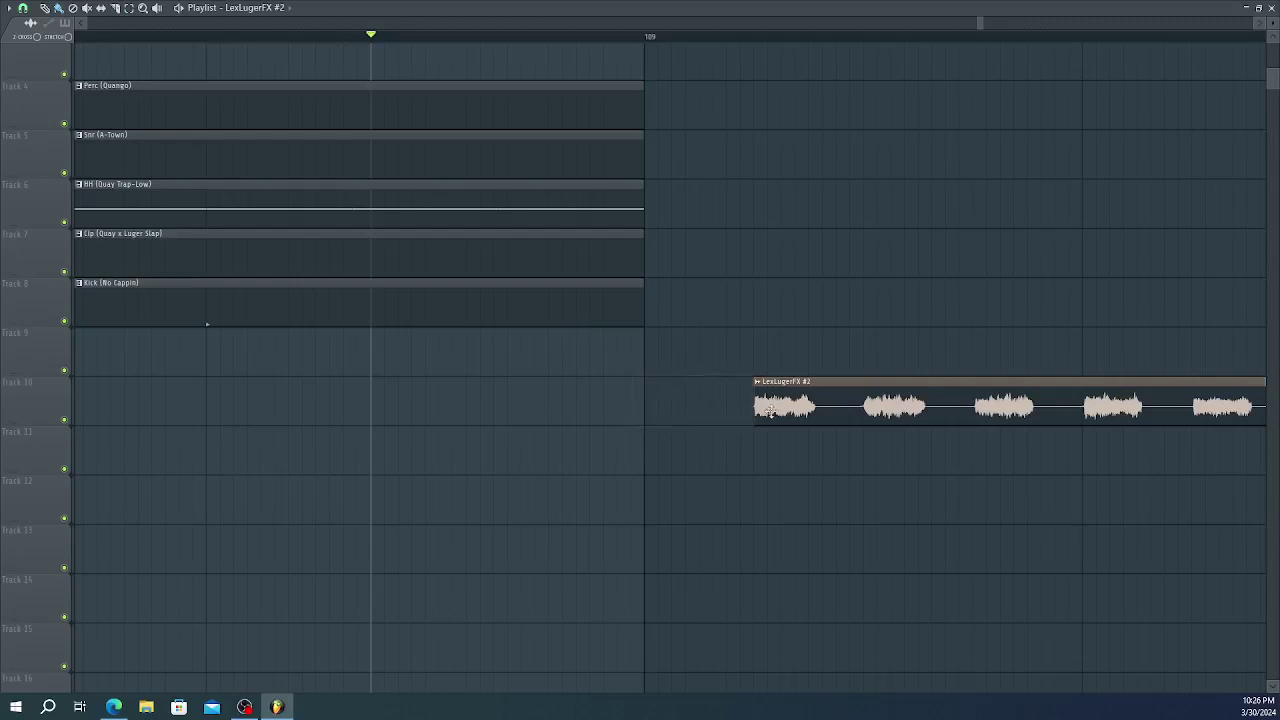
pyautogui.moveTo(771, 411); pyautogui.dragTo(661, 415)
# - Play the outro from just before bar 109 through the bars following the trimmed LexLugerFX #2 clip
pyautogui.press('space')
pyautogui.scroll(-3, 631, 389)
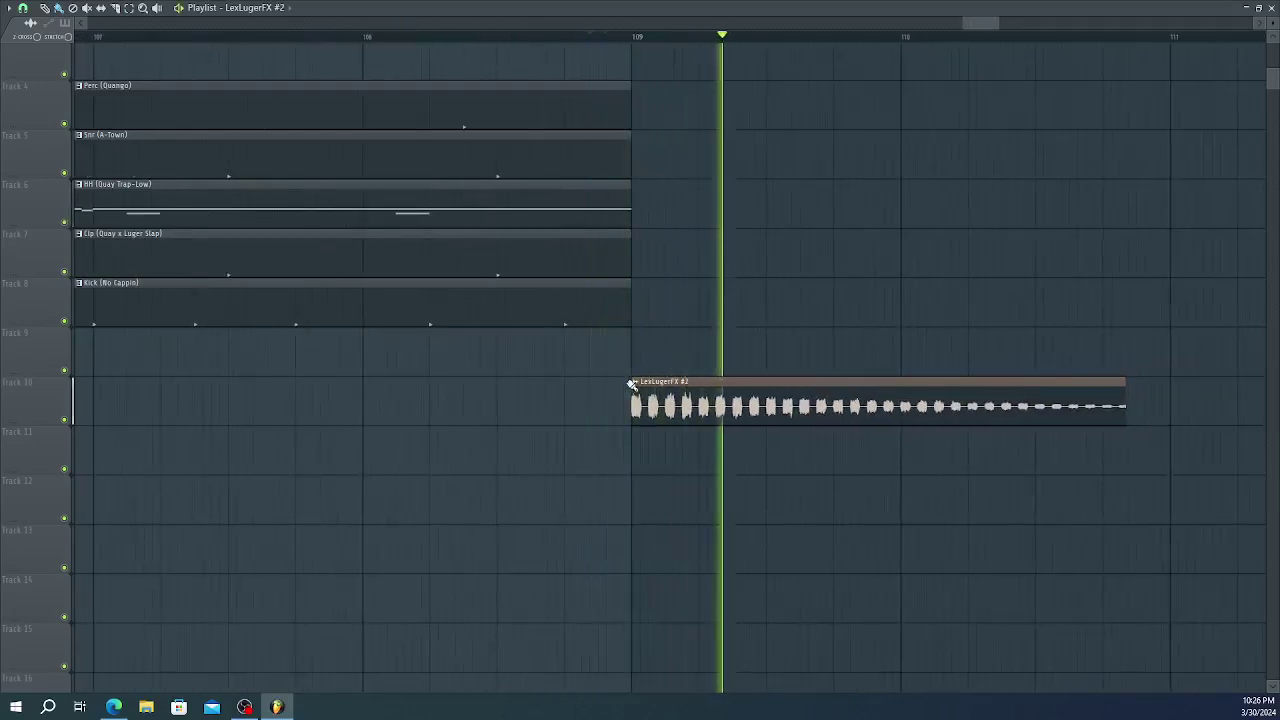
pyautogui.scroll(-3, 631, 384)
pyautogui.scroll(-5, 645, 384)
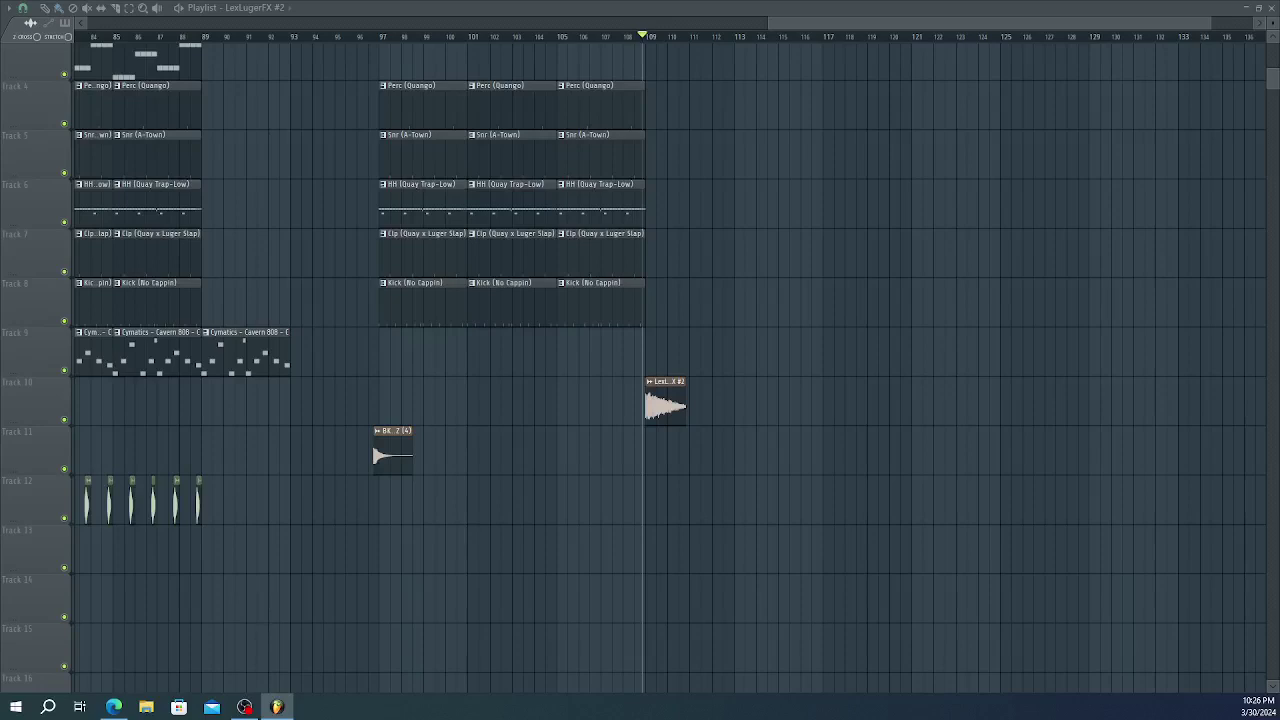
pyautogui.press('space')
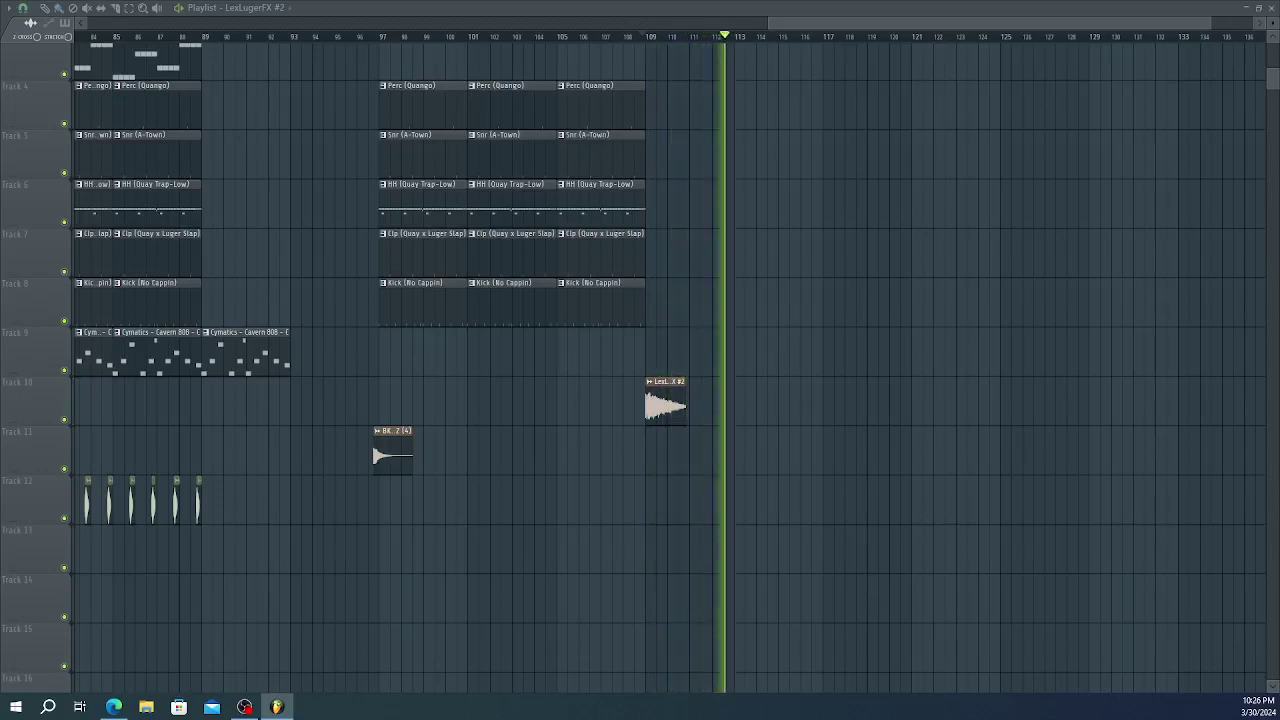
pyautogui.press('space')
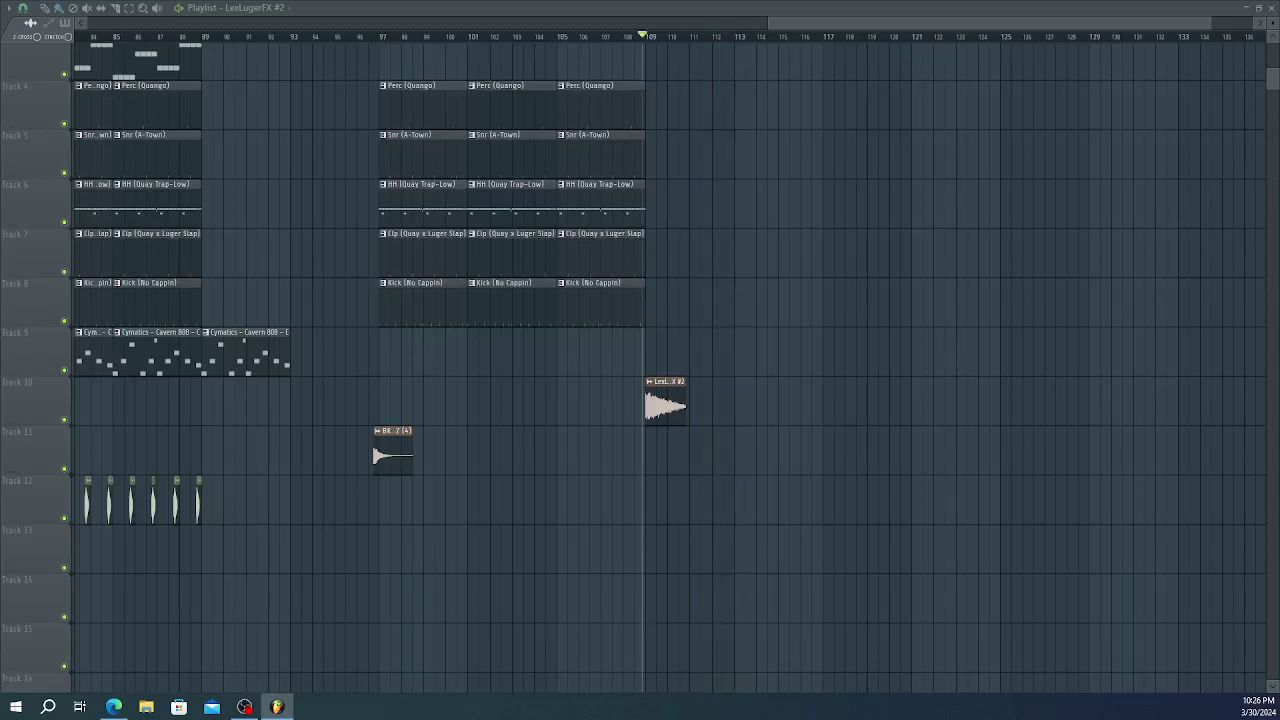
pyautogui.press('space')
pyautogui.press('space')
pyautogui.press('space')
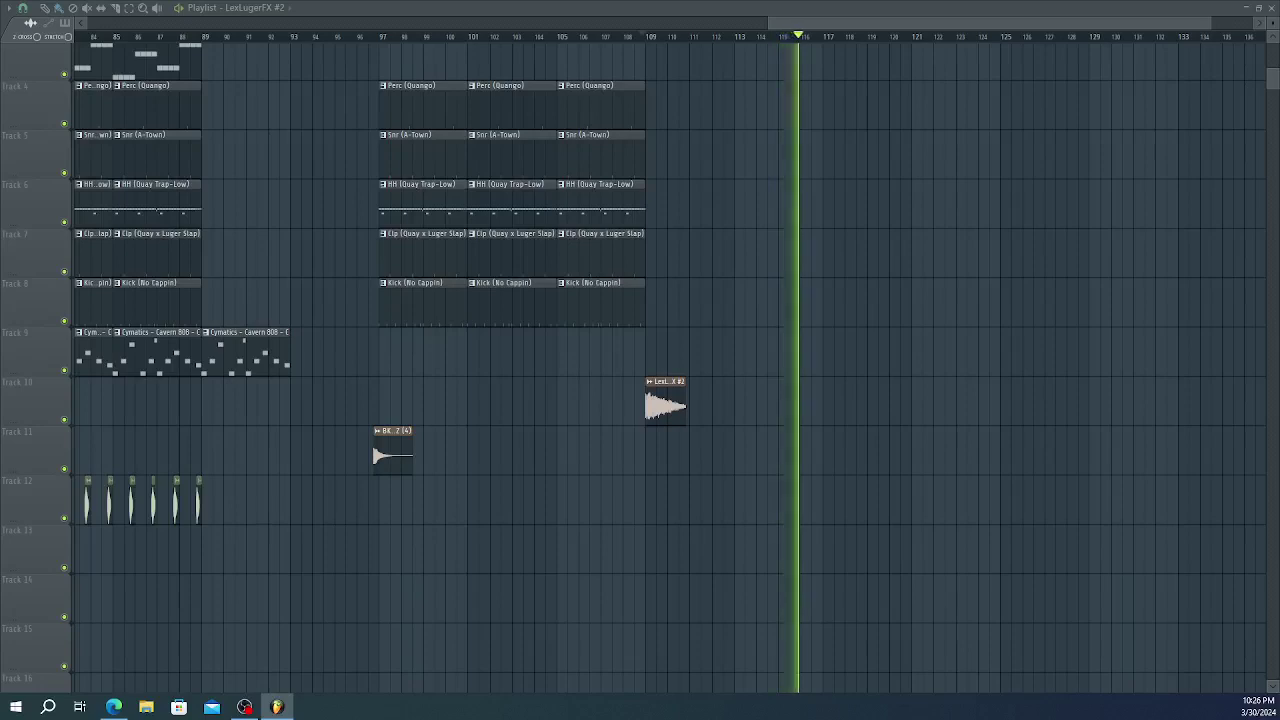
# - Open the mixer, lower the Cube track's volume and adjust the Classic track's volume
pyautogui.press('F9')
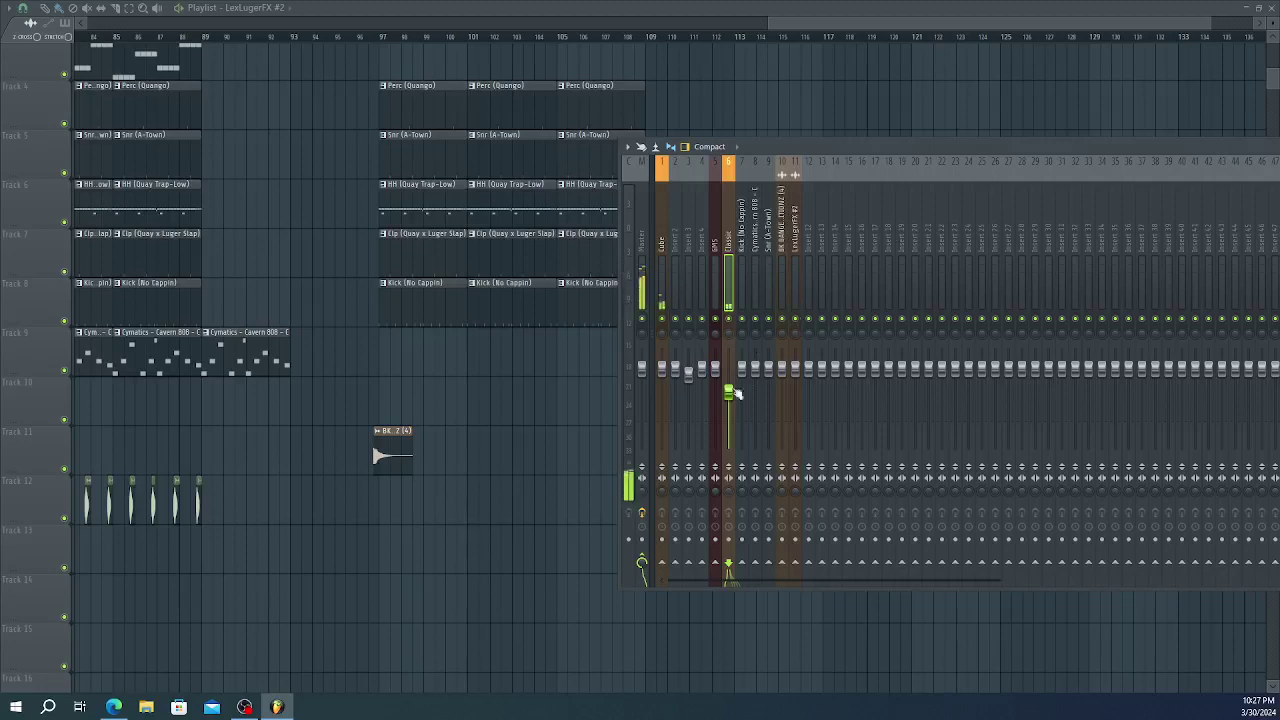
pyautogui.click(664, 388)
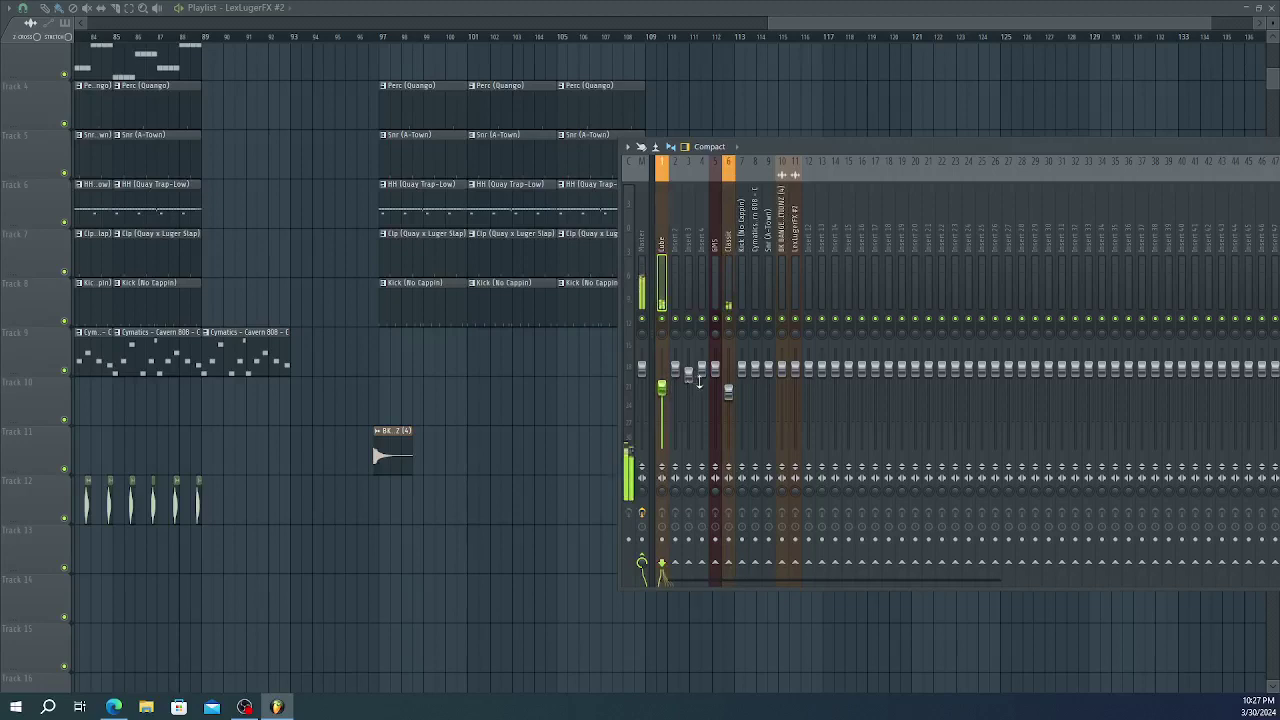
pyautogui.click(729, 392)
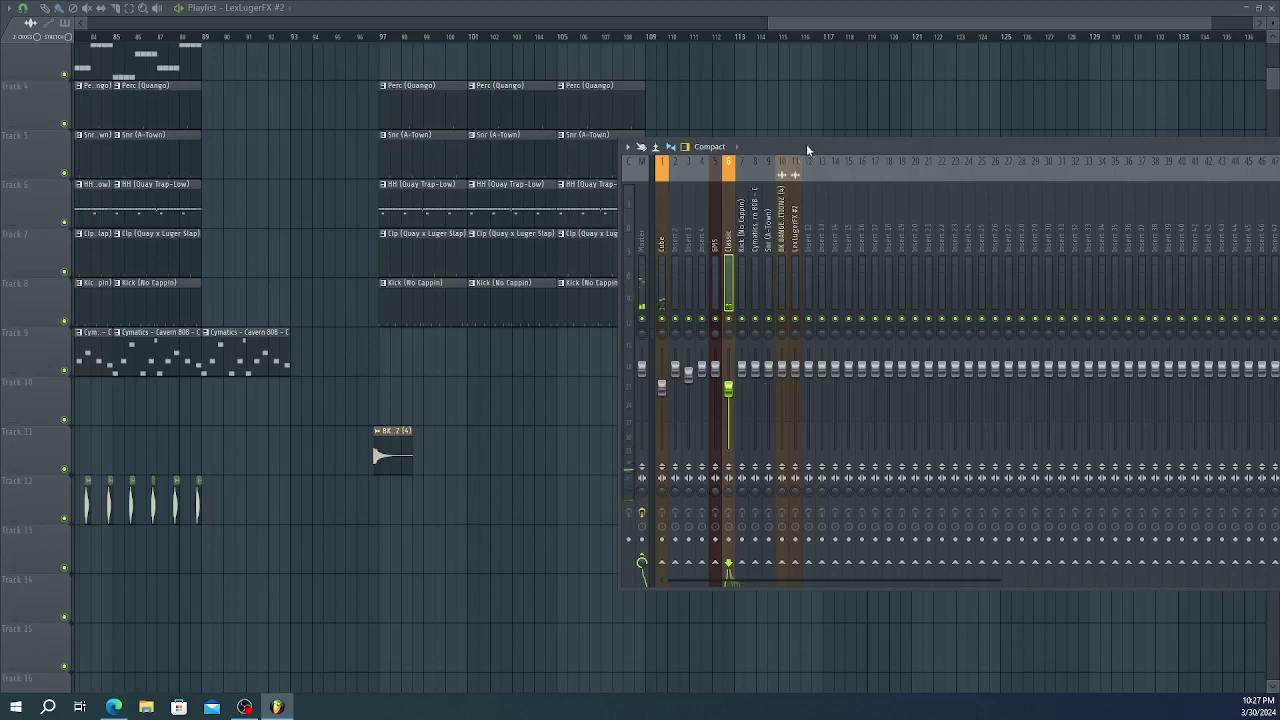
# - Enlarge the mixer and slightly lower the volumes of the Snr (A-Town), Insert 3 and Kick (No Cappin) tracks
pyautogui.moveTo(813, 142); pyautogui.dragTo(818, 52)
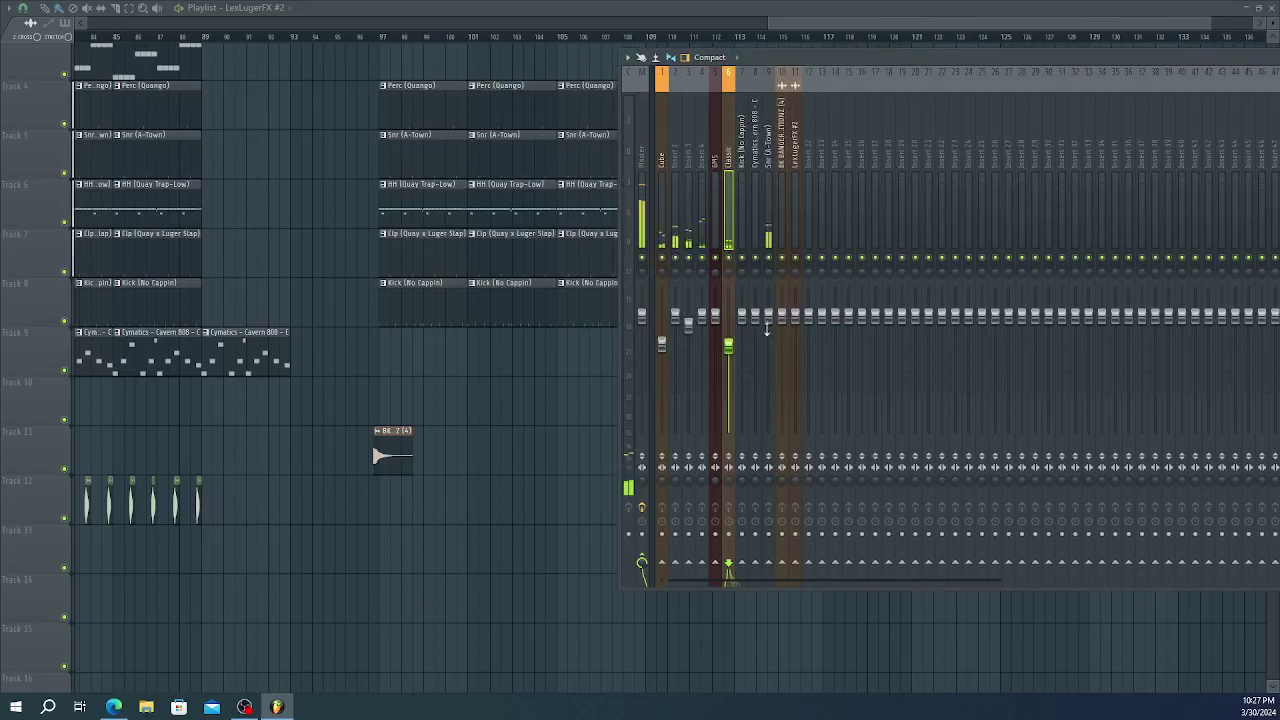
pyautogui.moveTo(770, 318); pyautogui.dragTo(768, 332)
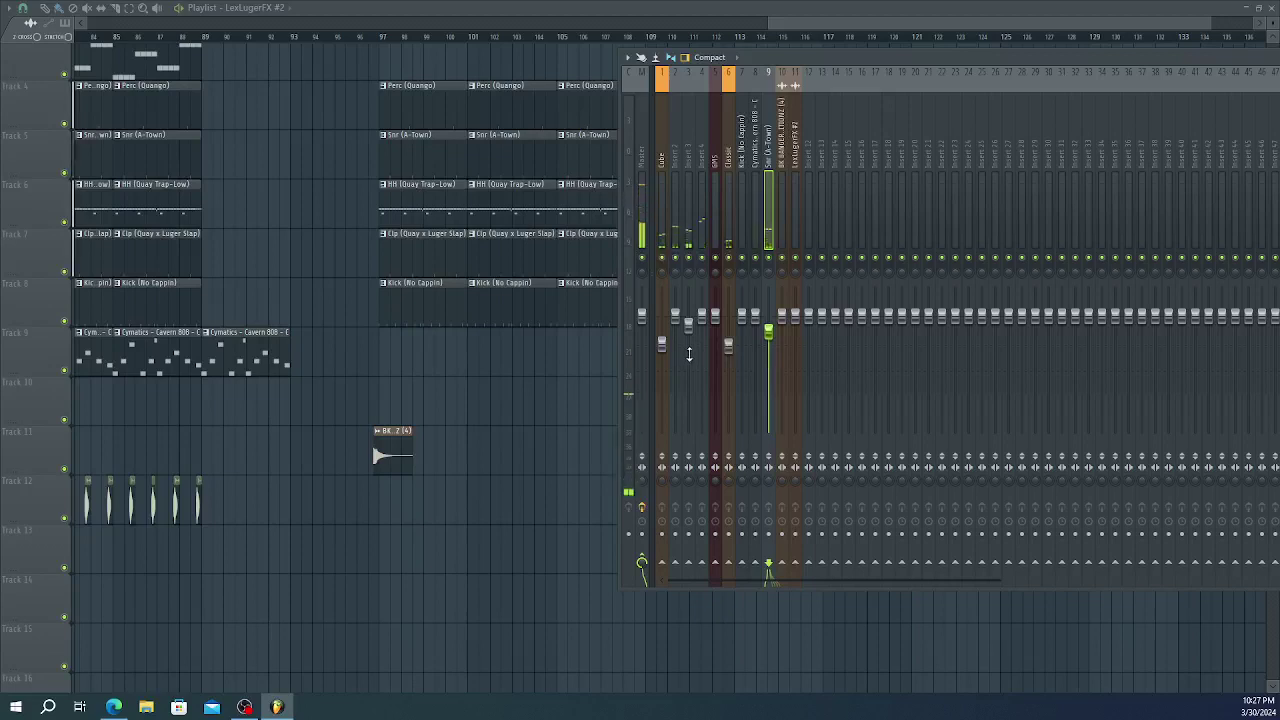
pyautogui.moveTo(688, 324); pyautogui.dragTo(688, 337)
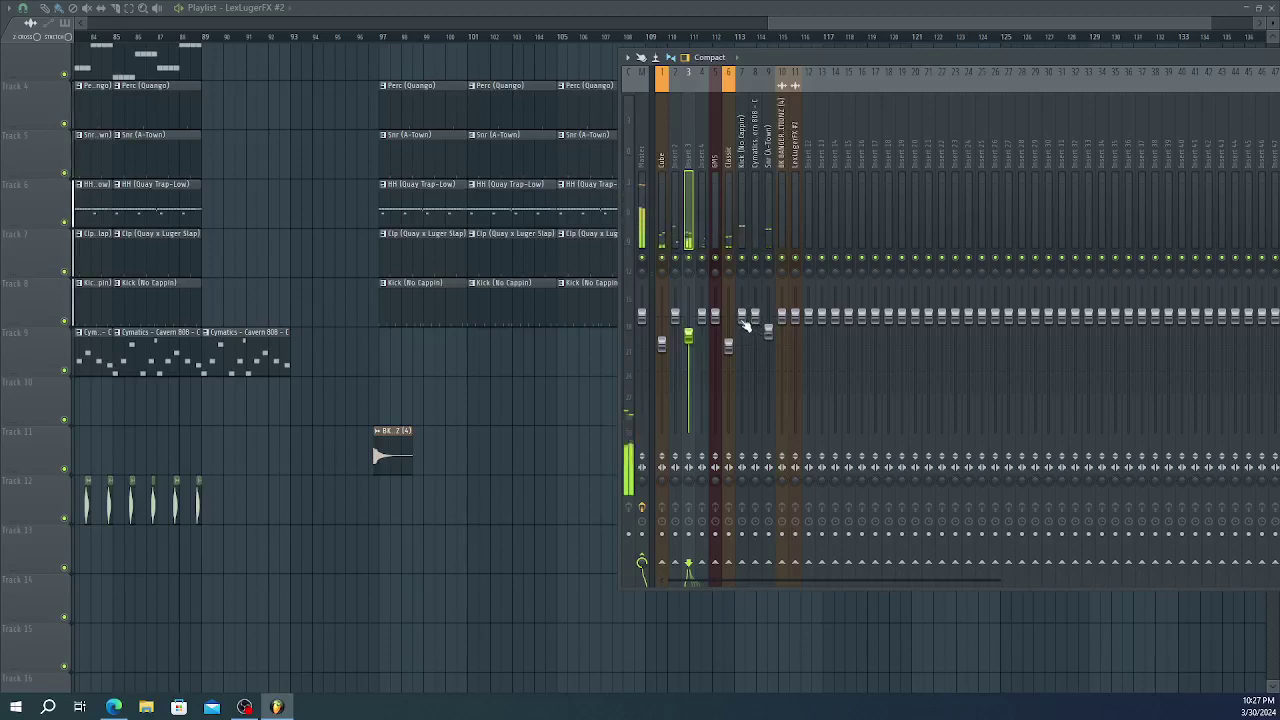
pyautogui.moveTo(744, 320); pyautogui.dragTo(744, 327)
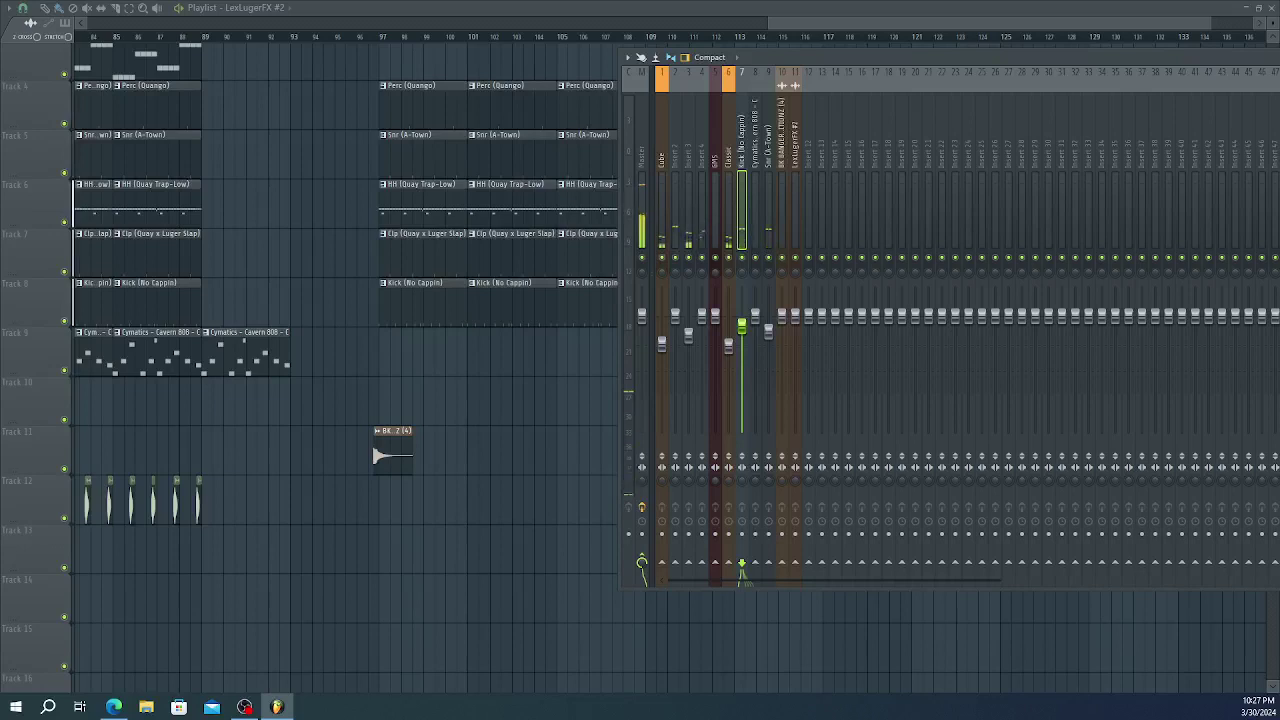
# - Route the "what" audio channel to mixer track 12 and lower that track's volume
pyautogui.press('F6')
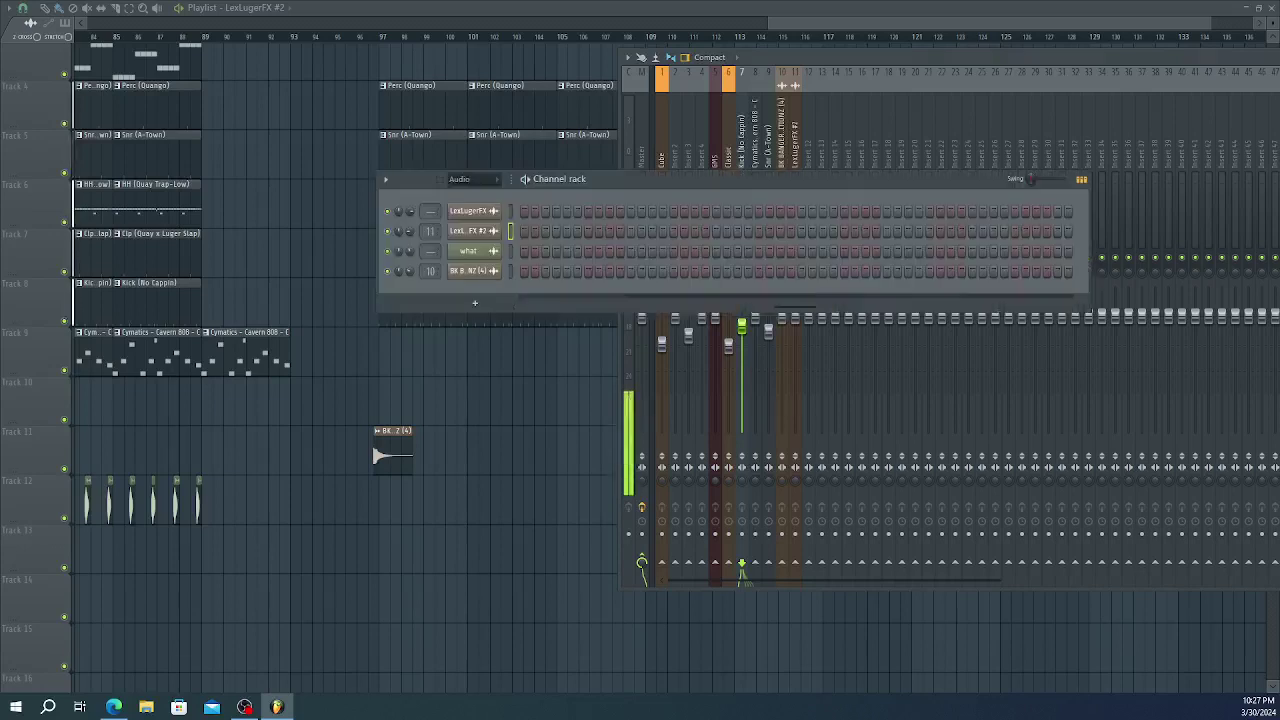
pyautogui.click(488, 235)
pyautogui.click(474, 212)
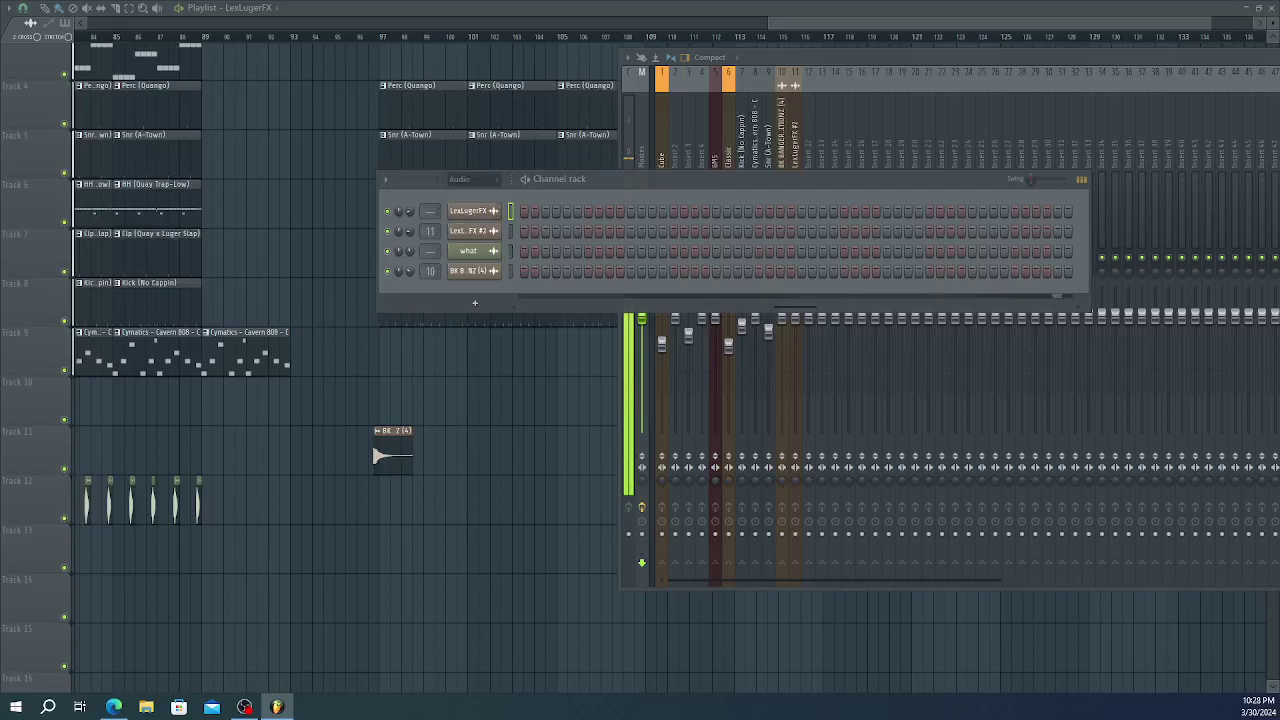
pyautogui.click(475, 254)
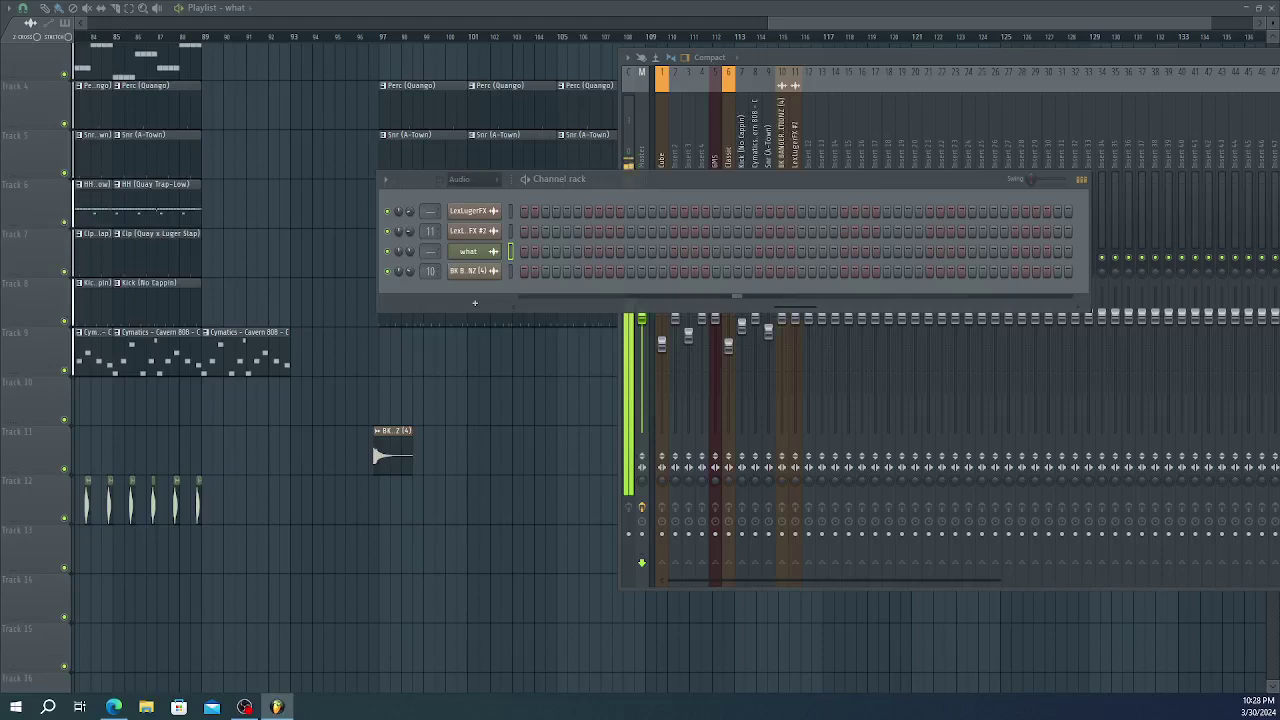
pyautogui.hotkey('ctrl', 'l')
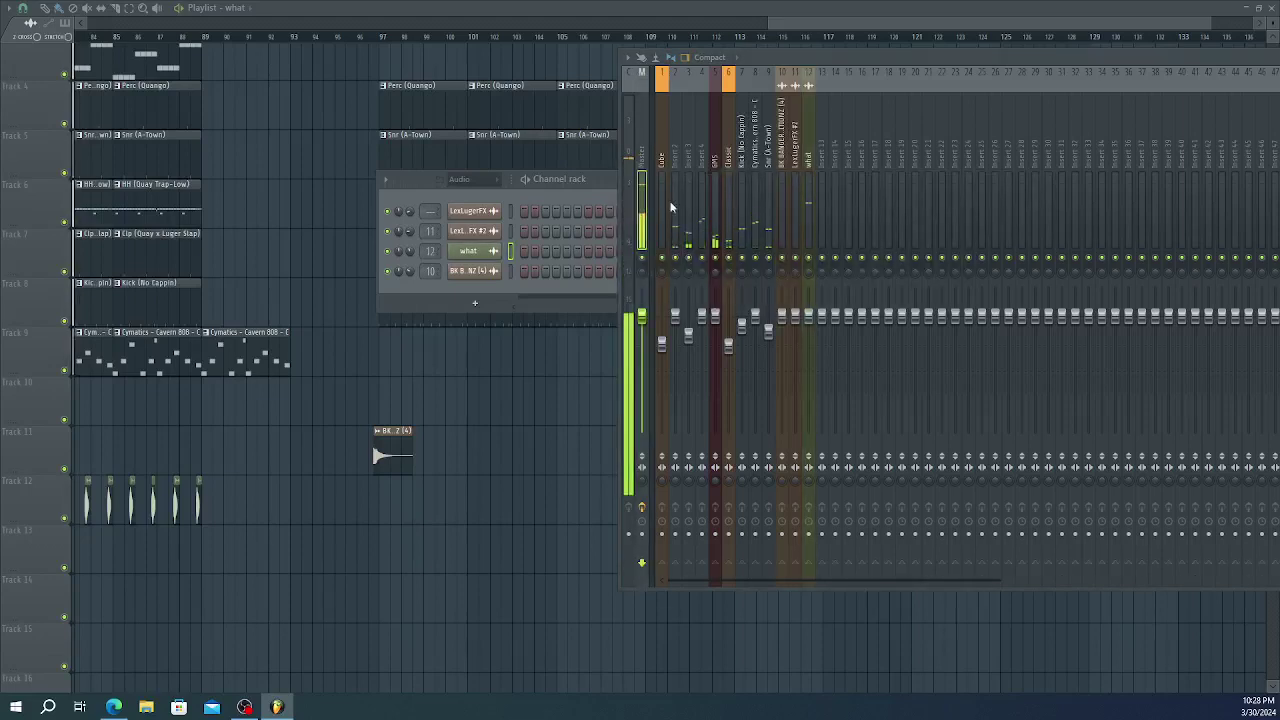
pyautogui.click(808, 200)
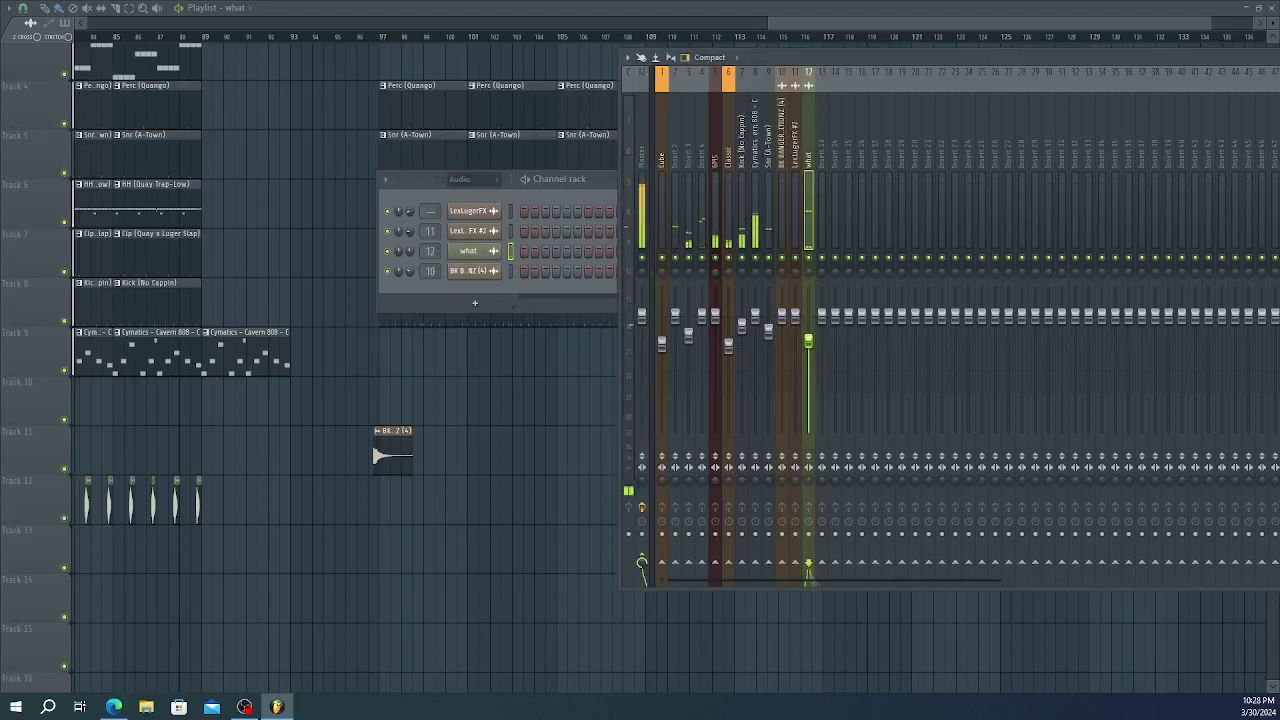
# - Lower the volumes of the "what", Insert 3 and Cymatics Cavern 808 mixer tracks, bringing the 808 down the furthest
pyautogui.moveTo(808, 338); pyautogui.dragTo(808, 358)
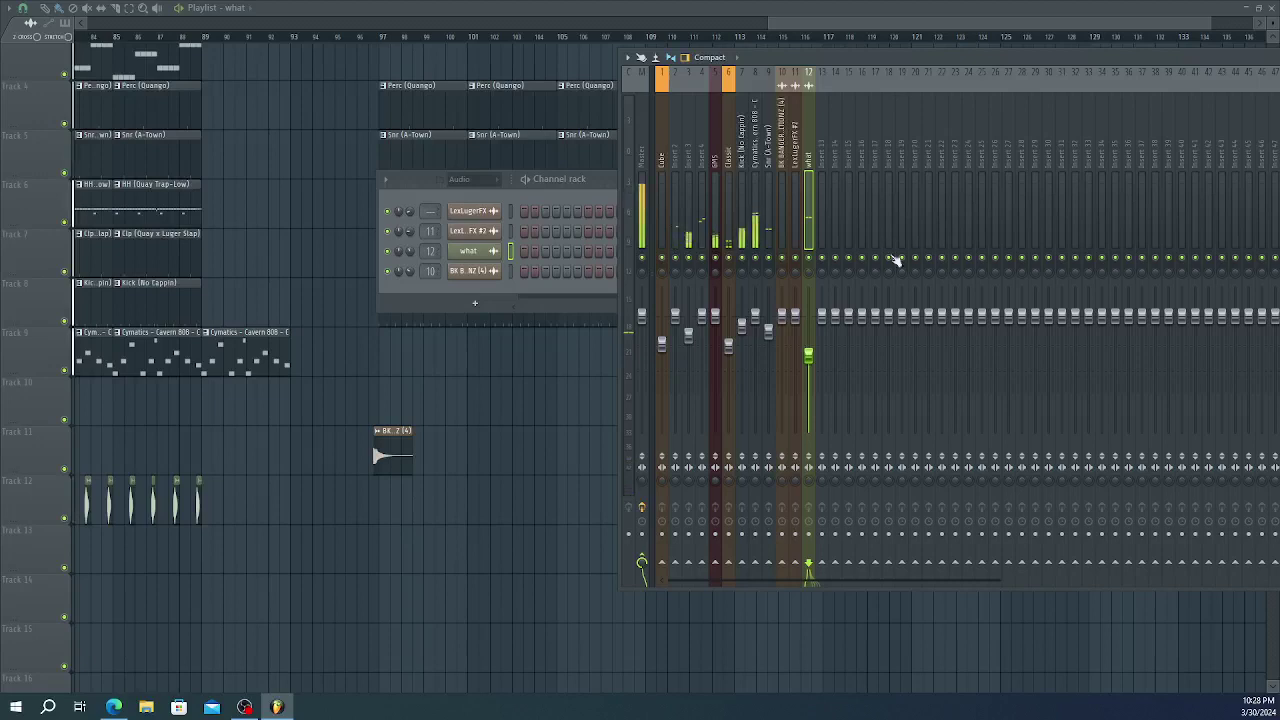
pyautogui.click(688, 336)
pyautogui.moveTo(688, 336); pyautogui.dragTo(692, 356)
pyautogui.moveTo(755, 315); pyautogui.dragTo(755, 382)
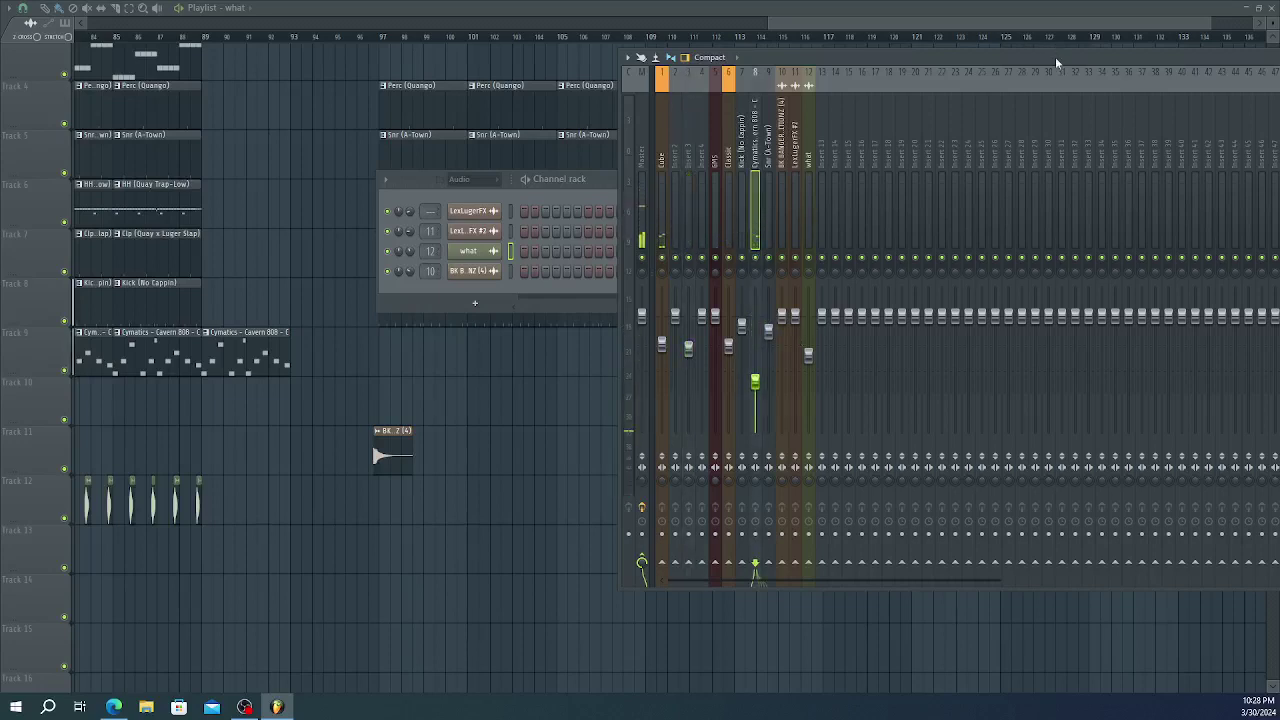
# - Move the mixer so its effect slots are in view and load Fruity WaveShaper in slot 1 of the Cymatics Cavern 808 track
pyautogui.moveTo(1055, 57); pyautogui.dragTo(564, 60)
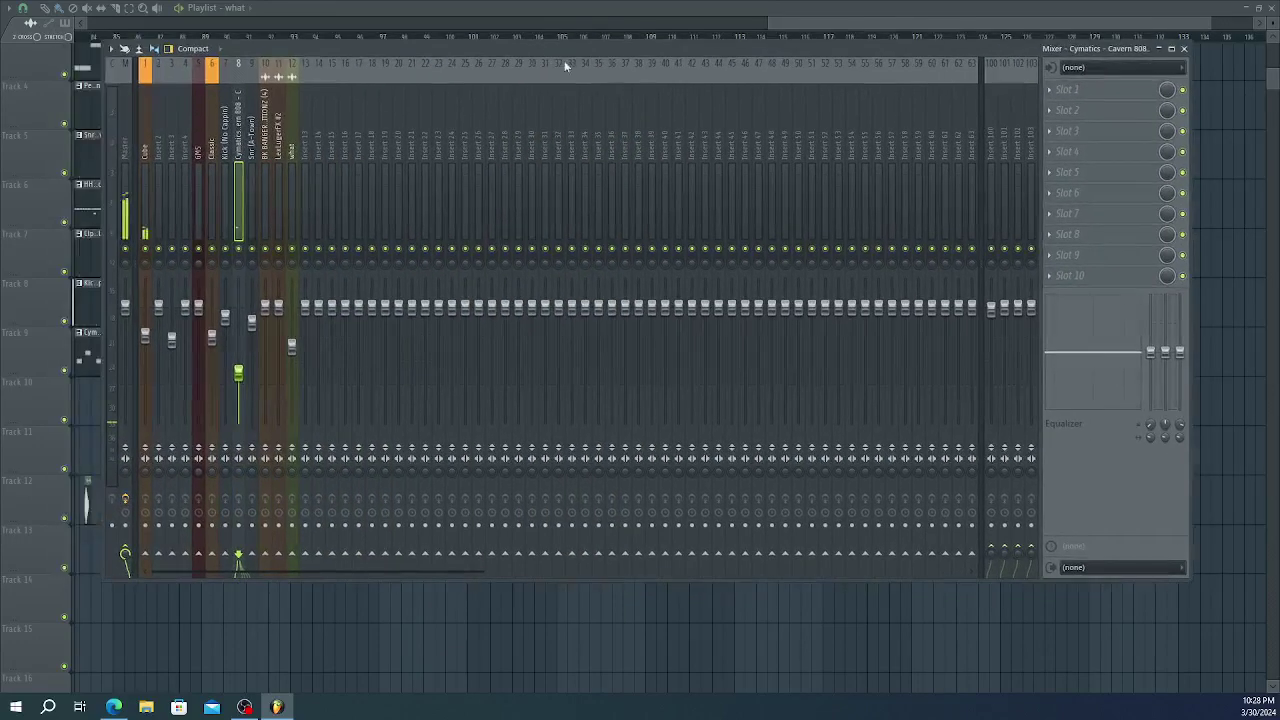
pyautogui.click(1052, 92)
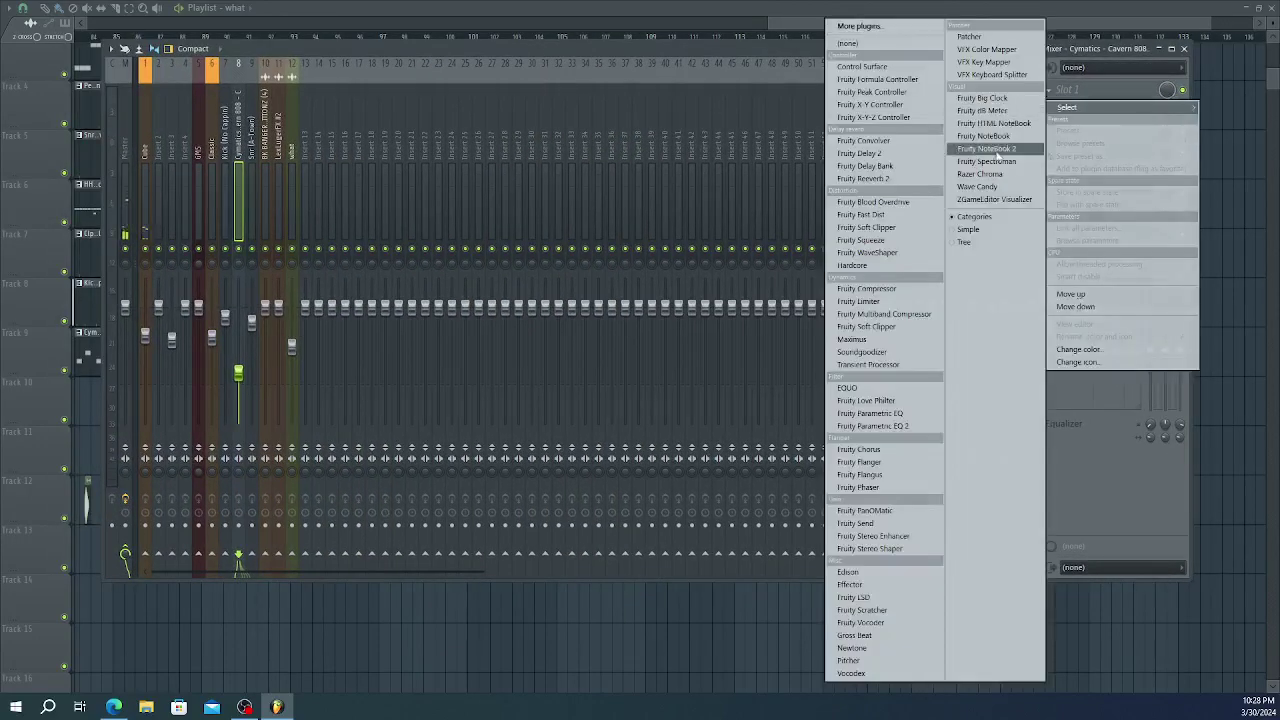
pyautogui.moveTo(882, 252); pyautogui.dragTo(897, 254)
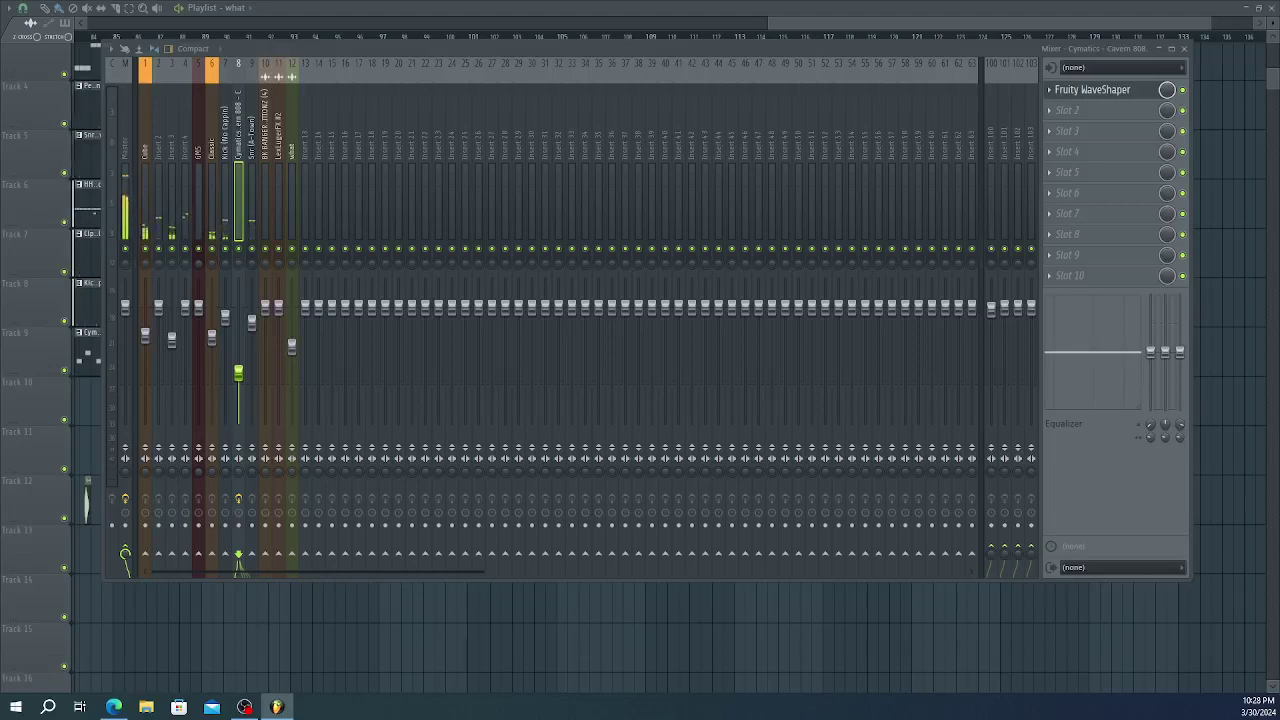
pyautogui.click(120, 200)
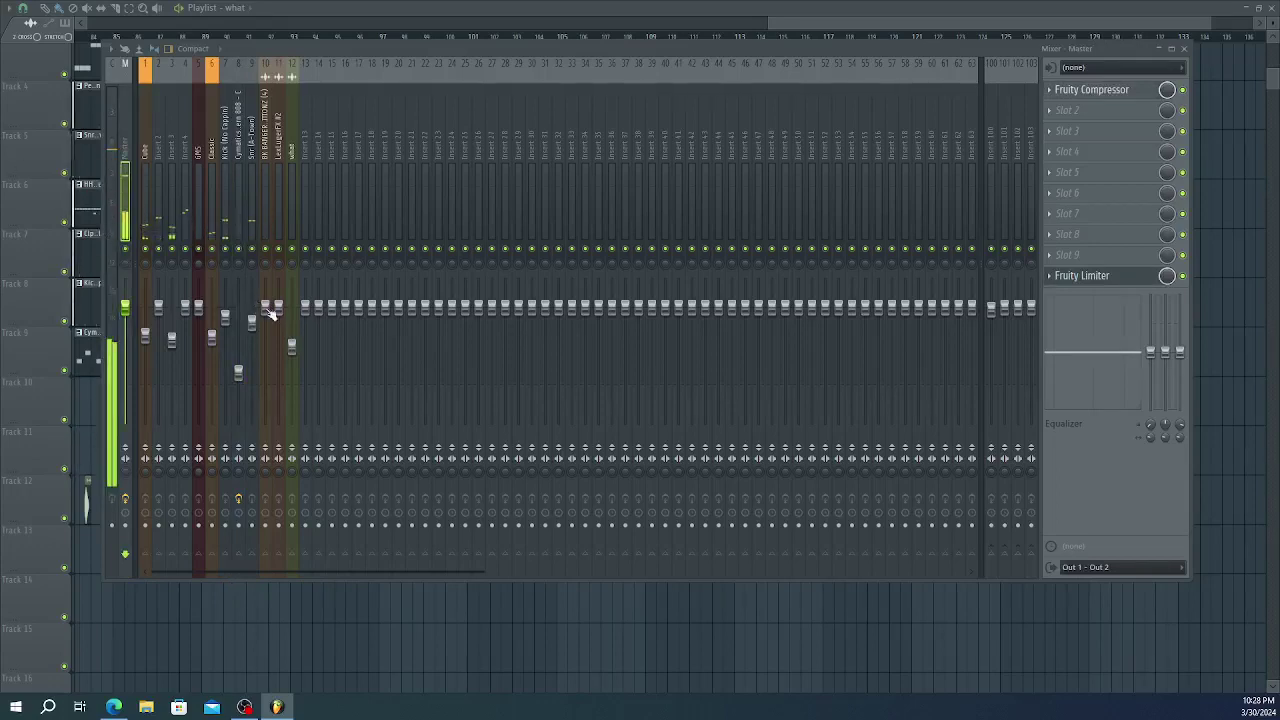
# - Lower the BK BANGERZ track's volume and load Fruity WaveShaper in slot 1 of the Kick (No Cappin) track
pyautogui.moveTo(270, 313); pyautogui.dragTo(268, 336)
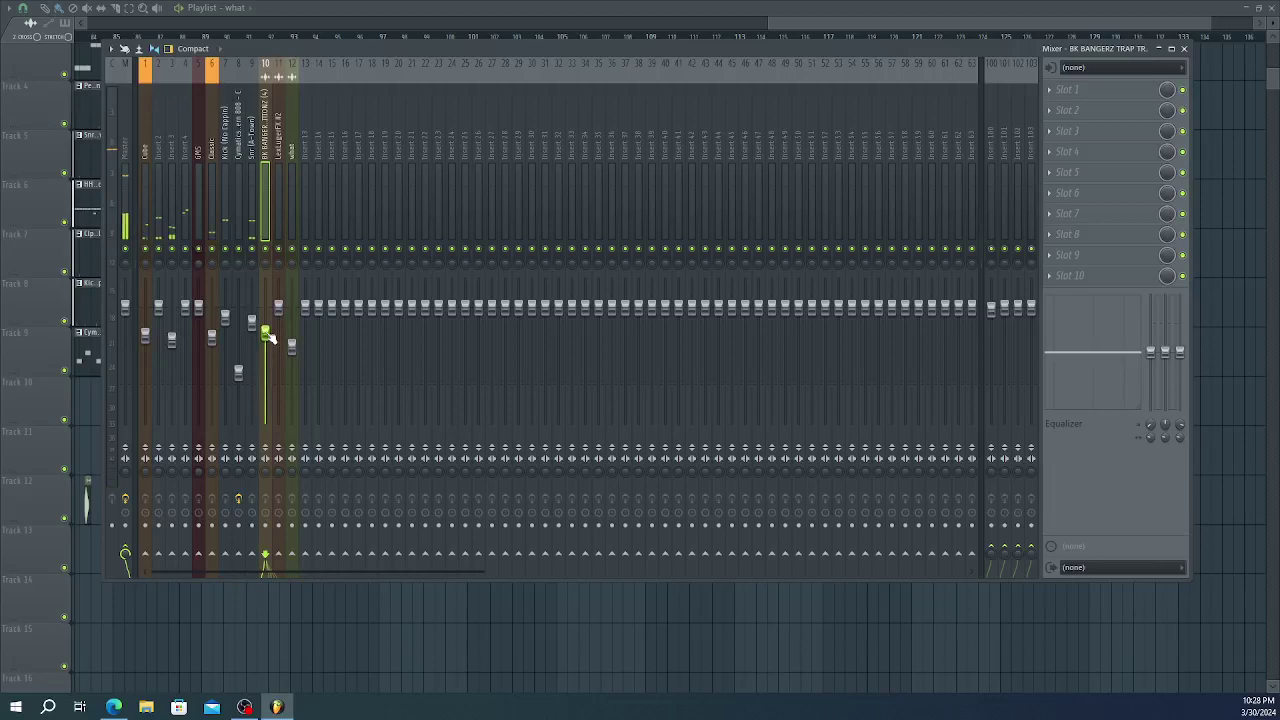
pyautogui.click(291, 222)
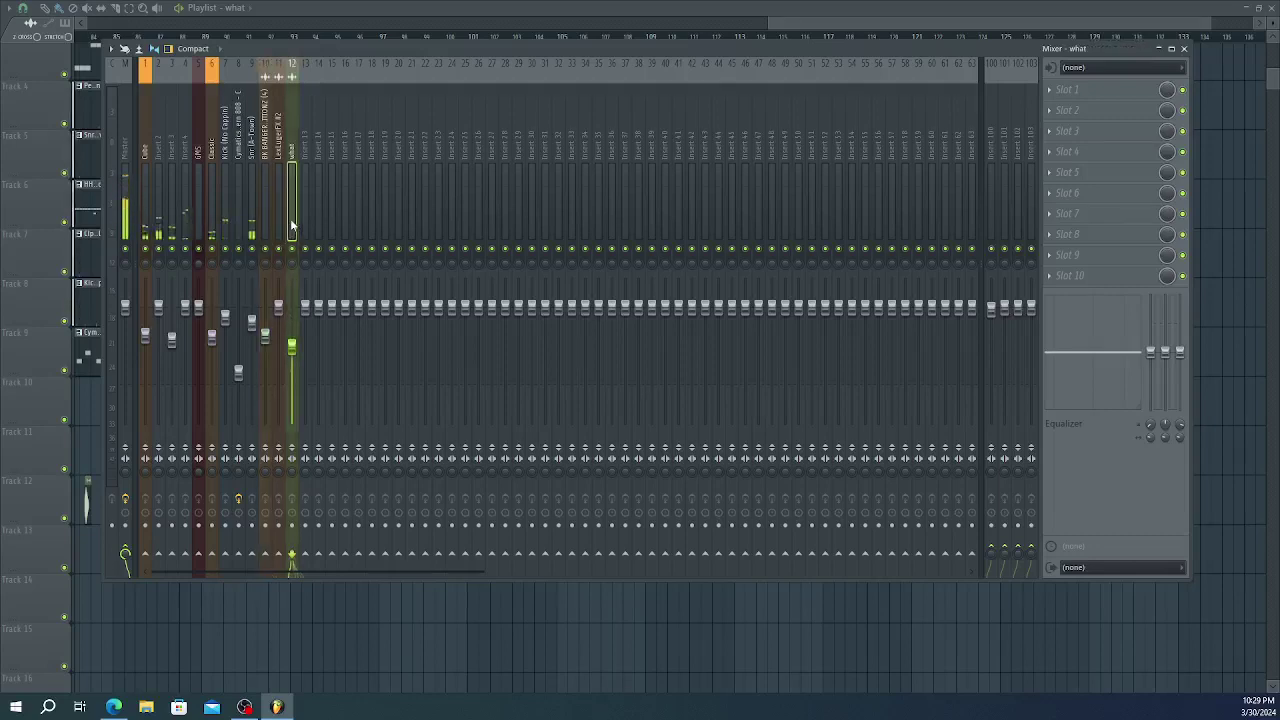
pyautogui.click(229, 207)
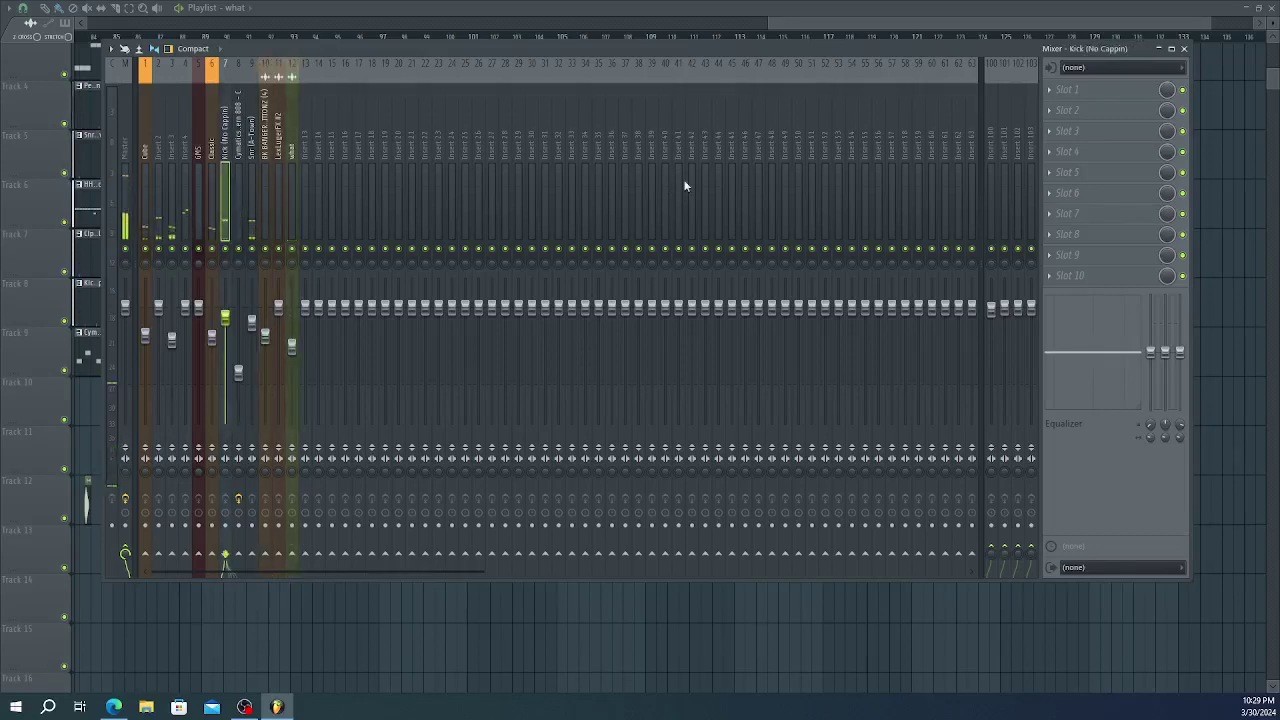
pyautogui.click(1050, 92)
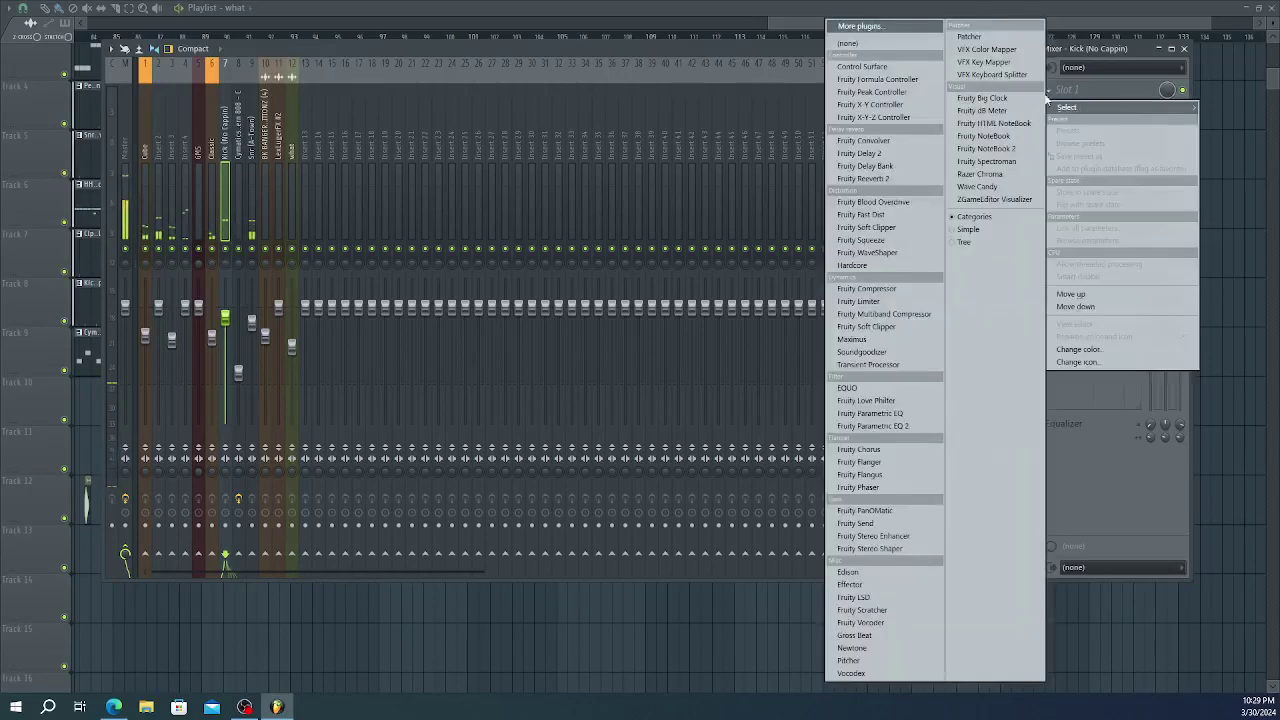
pyautogui.click(890, 252)
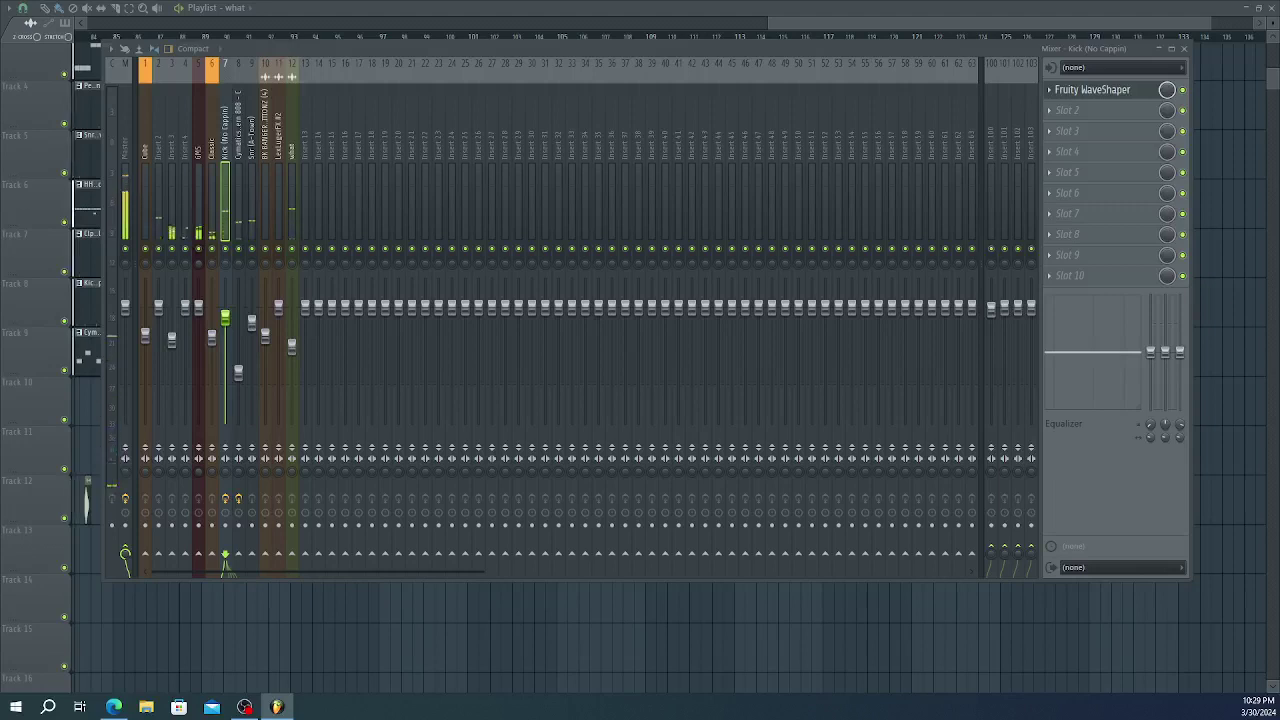
pyautogui.click(125, 150)
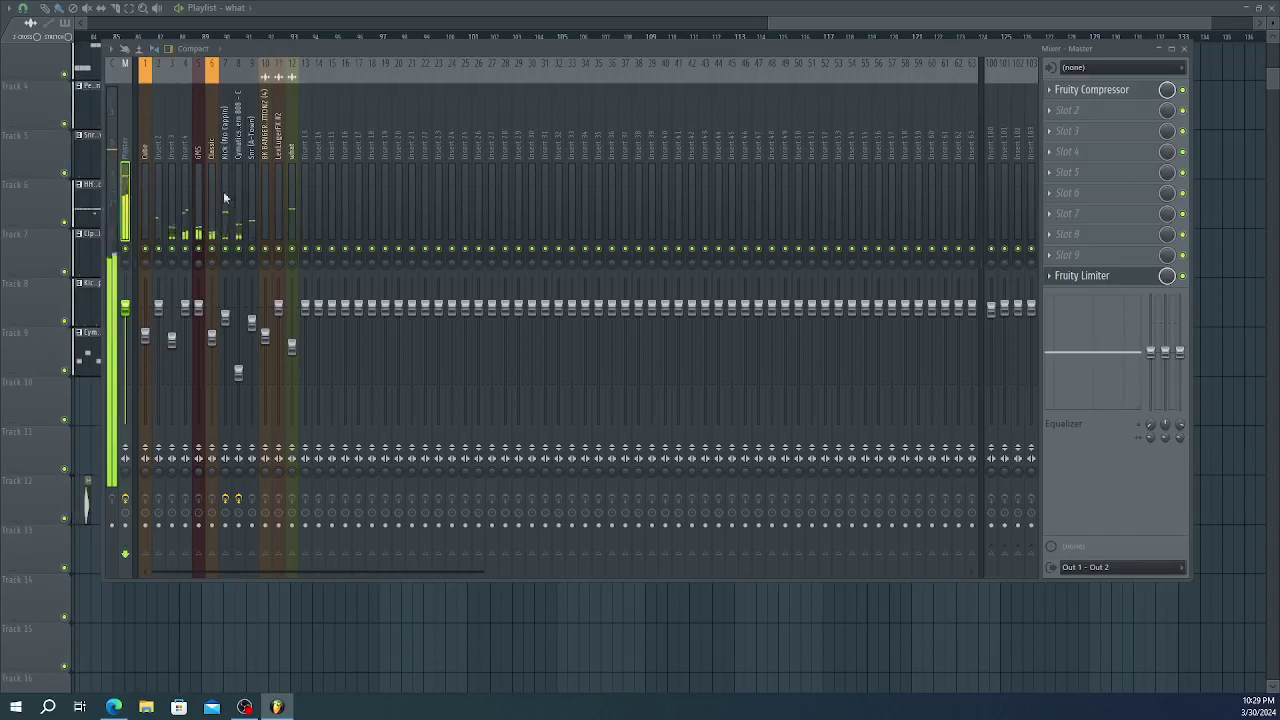
# - Load Fruity WaveShaper in slot 1 of both the Insert 3 and Snr (A-Town) mixer tracks
pyautogui.click(171, 195)
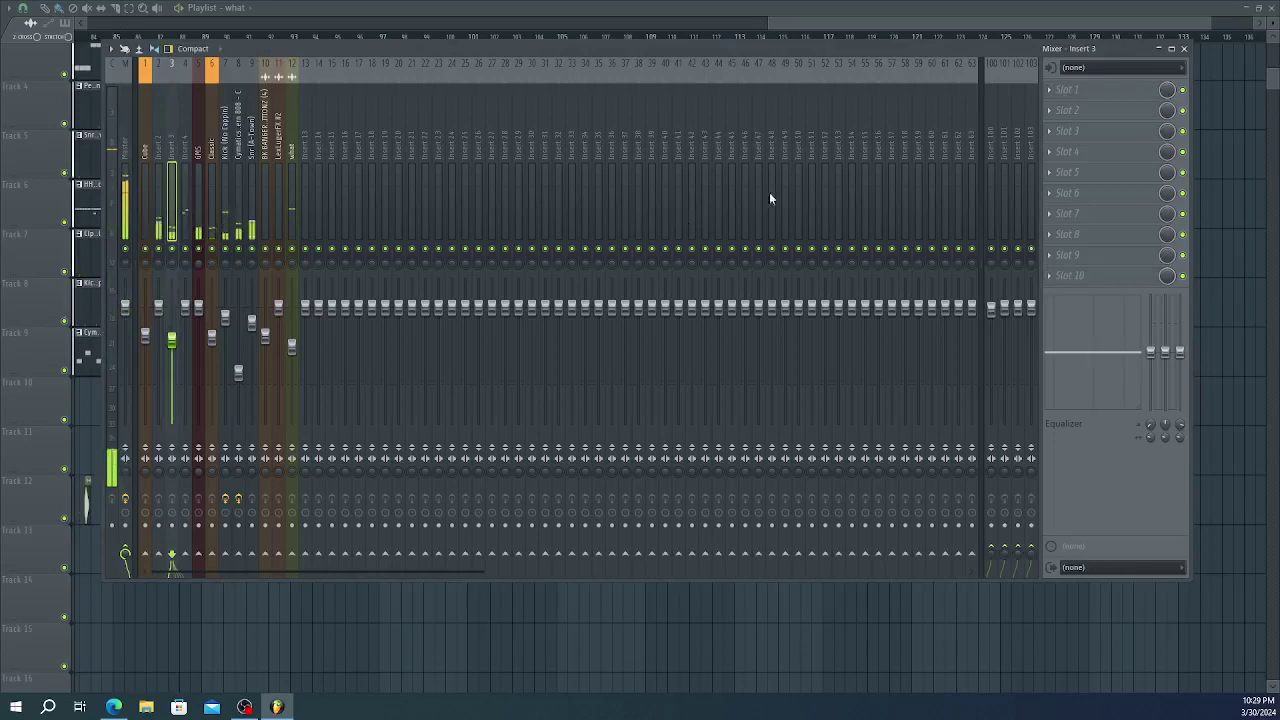
pyautogui.click(1047, 101)
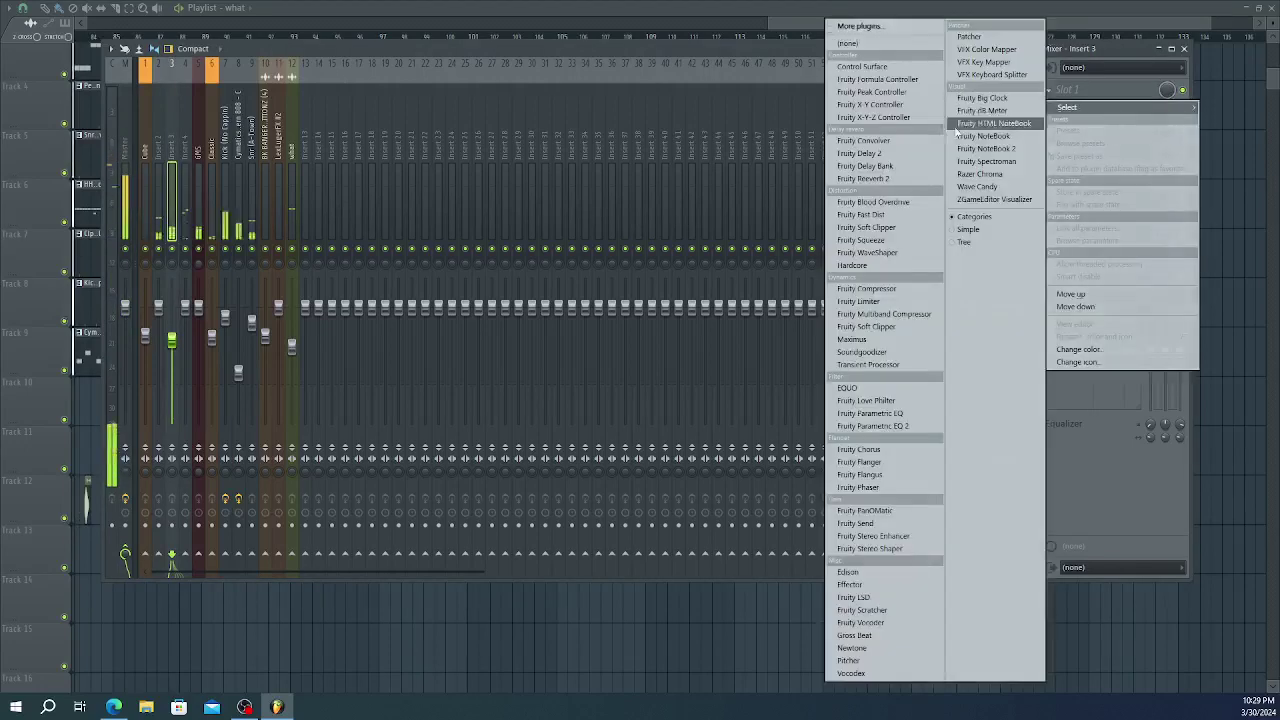
pyautogui.click(893, 253)
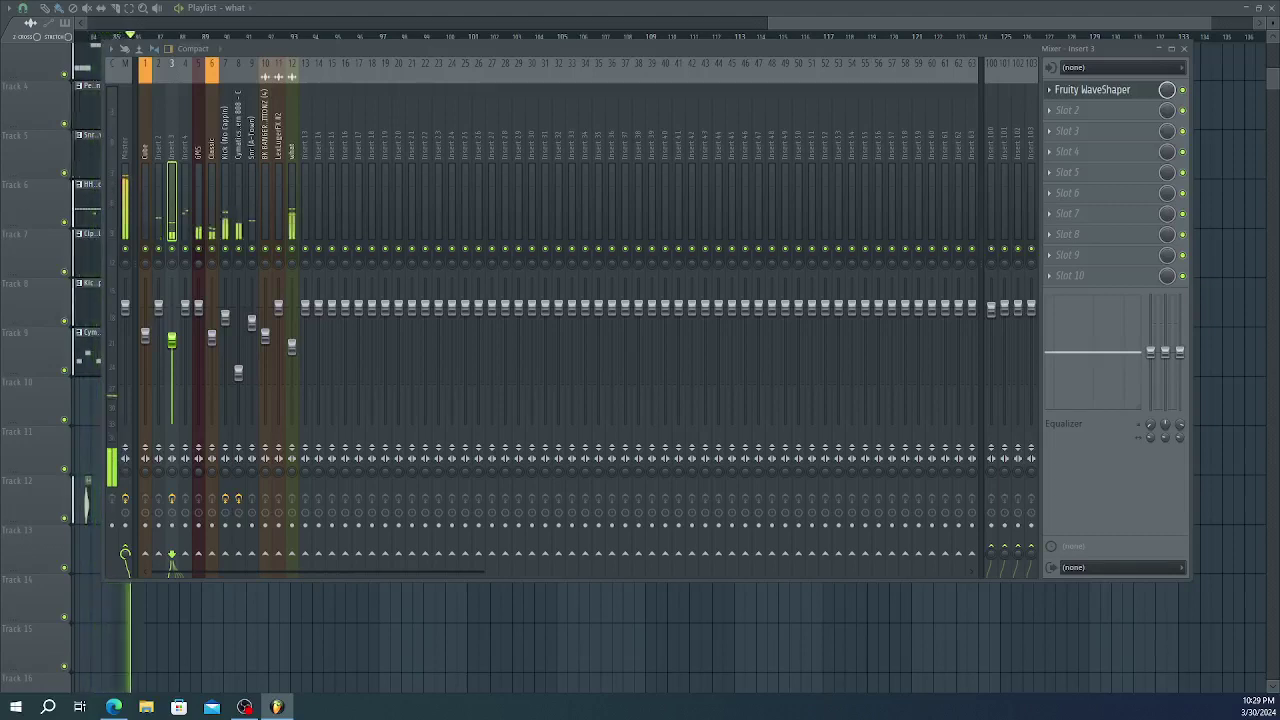
pyautogui.click(124, 250)
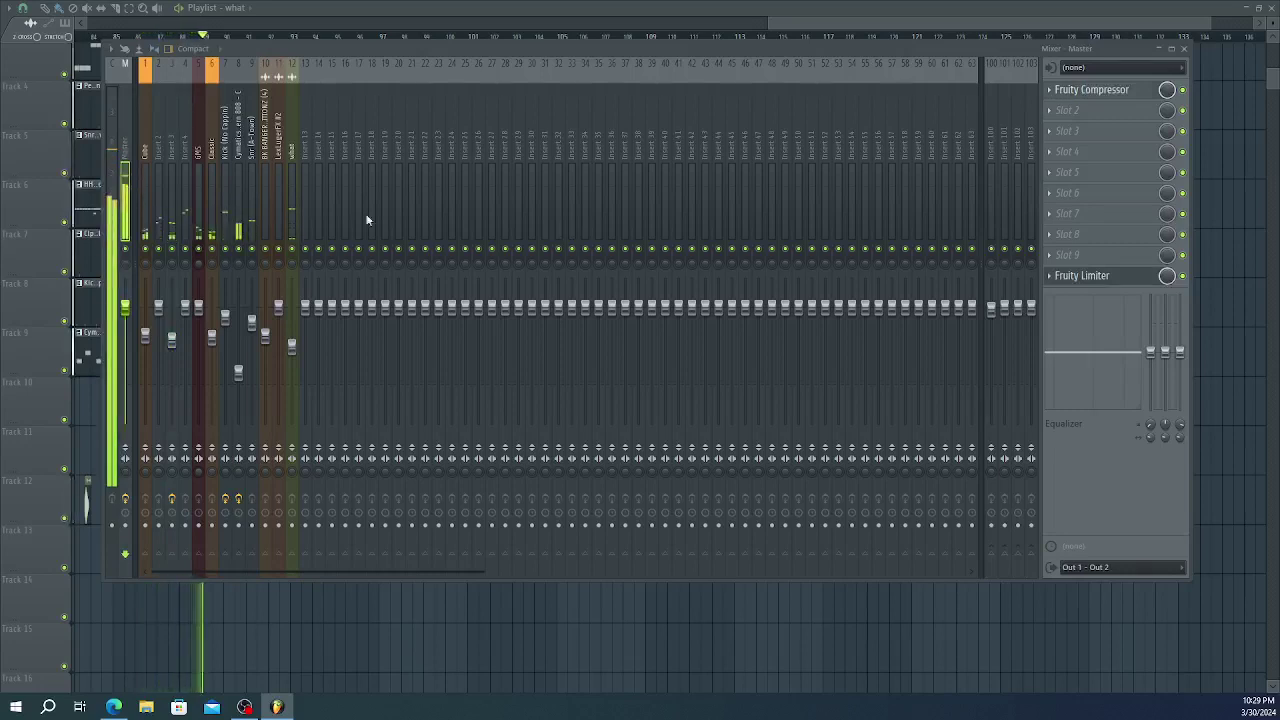
pyautogui.click(251, 220)
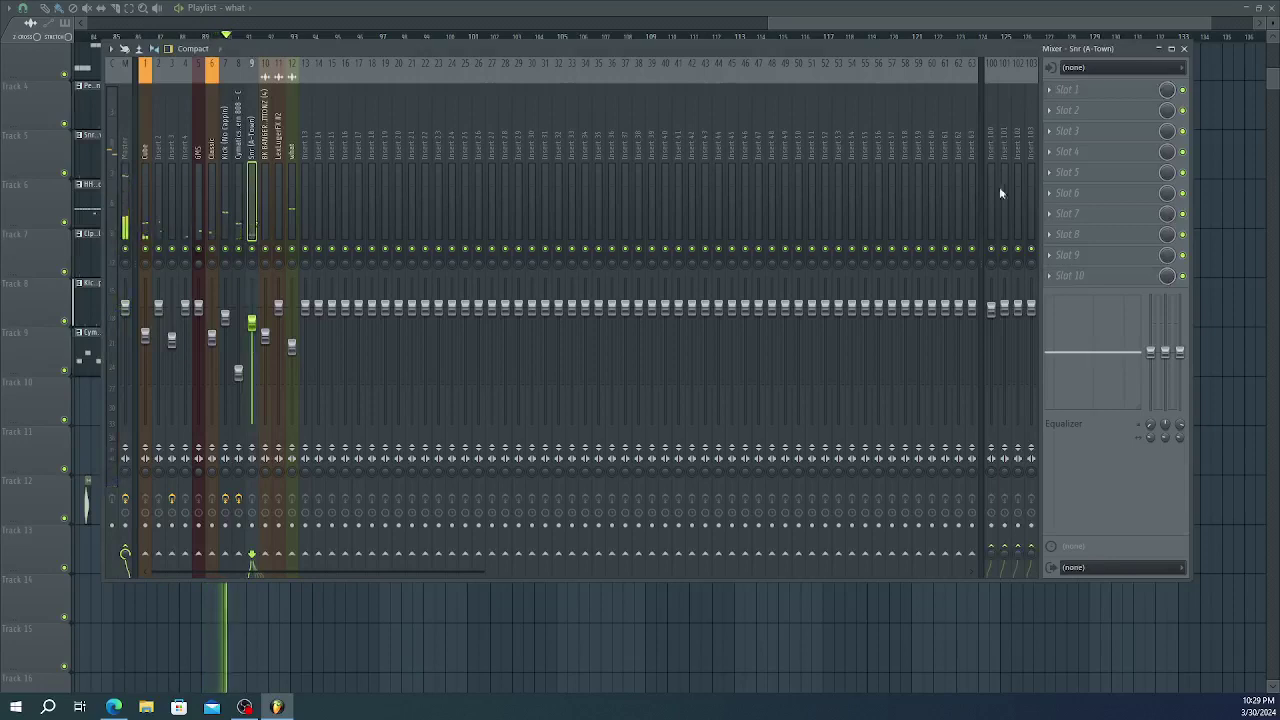
pyautogui.click(1049, 90)
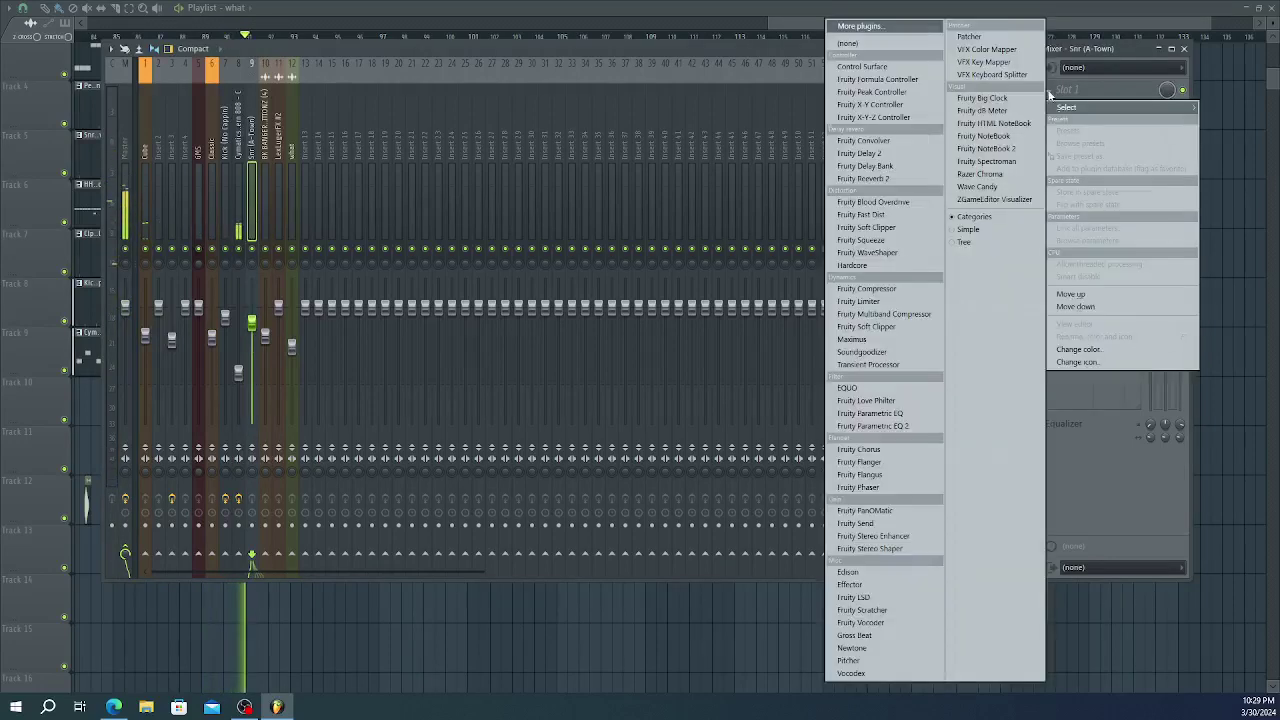
pyautogui.click(878, 252)
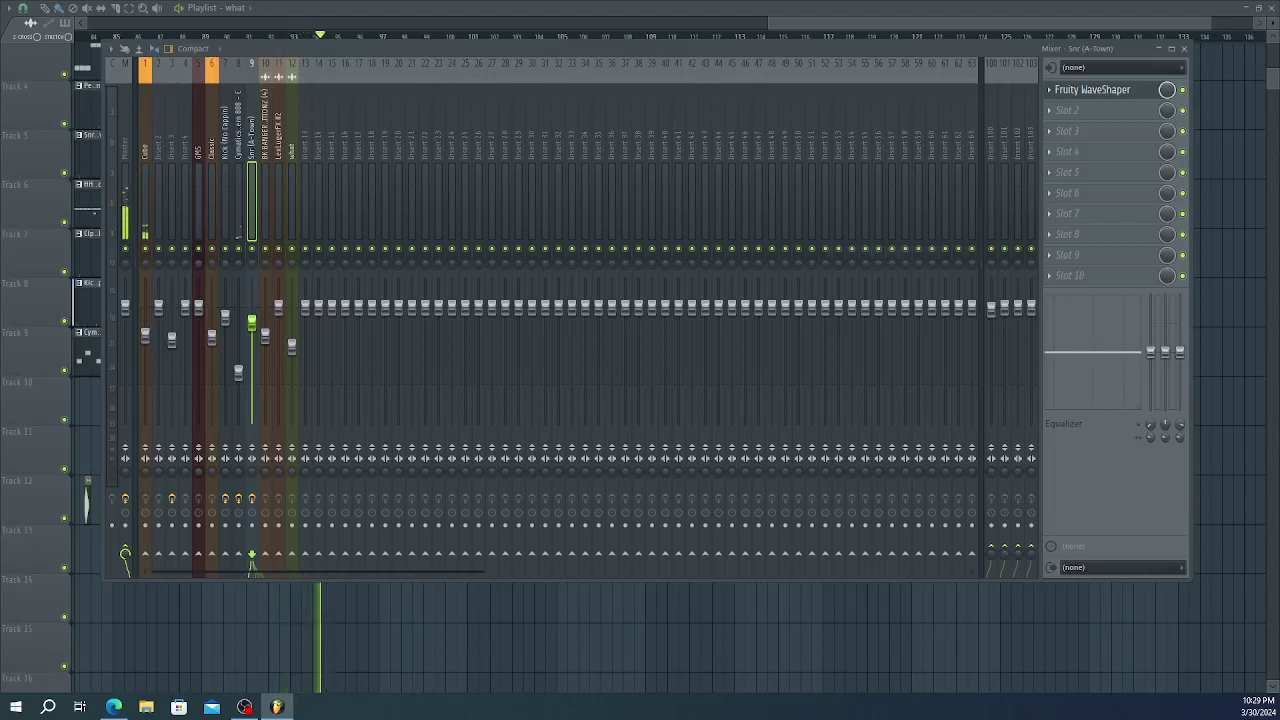
# - Select the Master track, then stop and restart the song to check the overall level
pyautogui.click(125, 200)
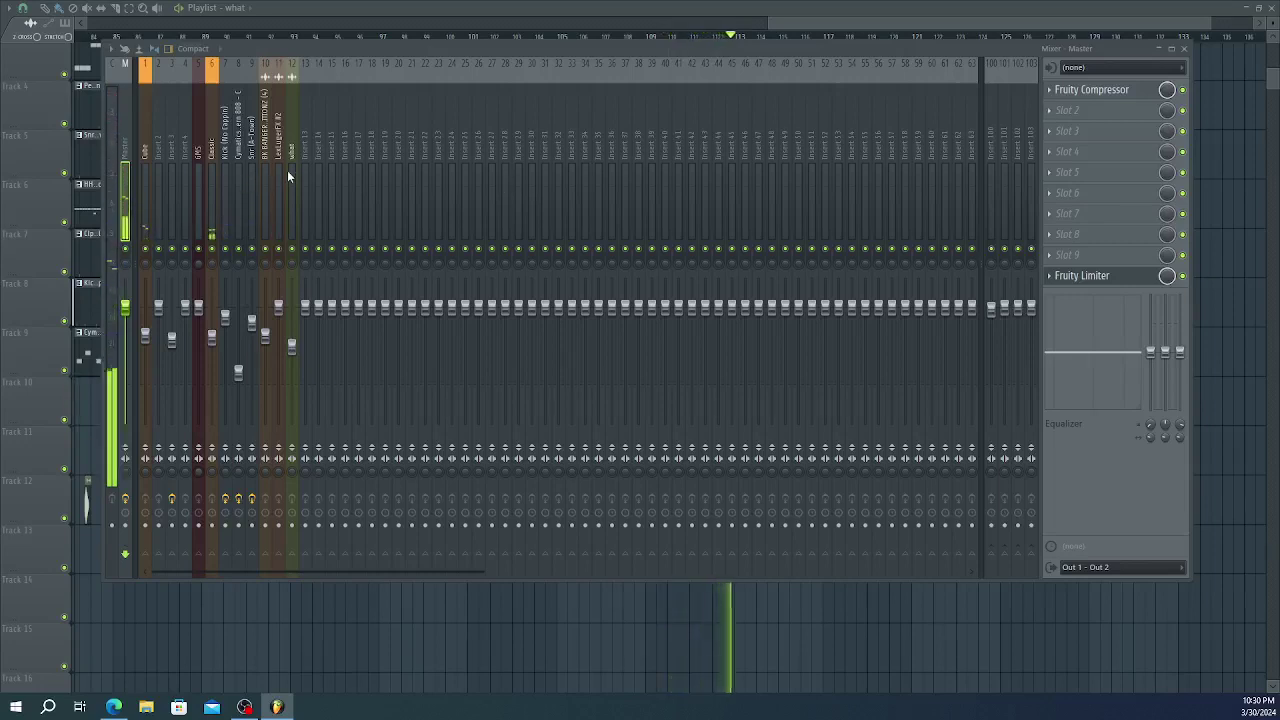
pyautogui.press('space')
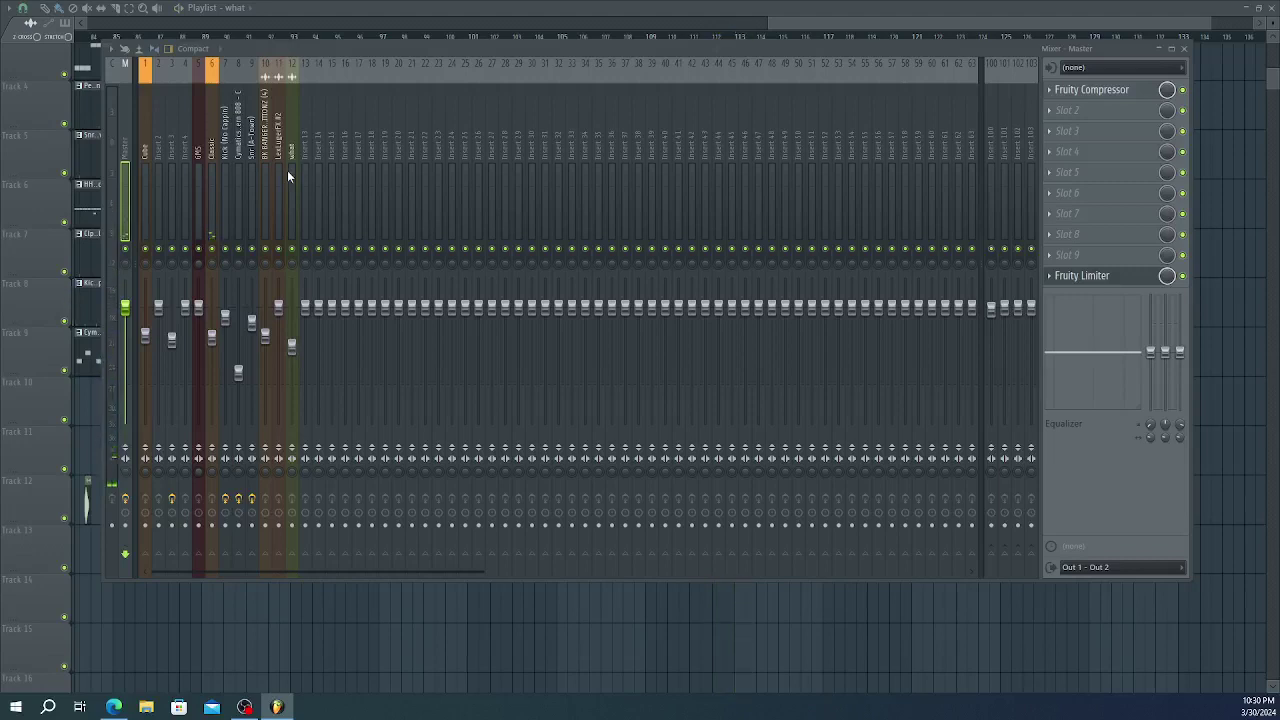
pyautogui.press('space')
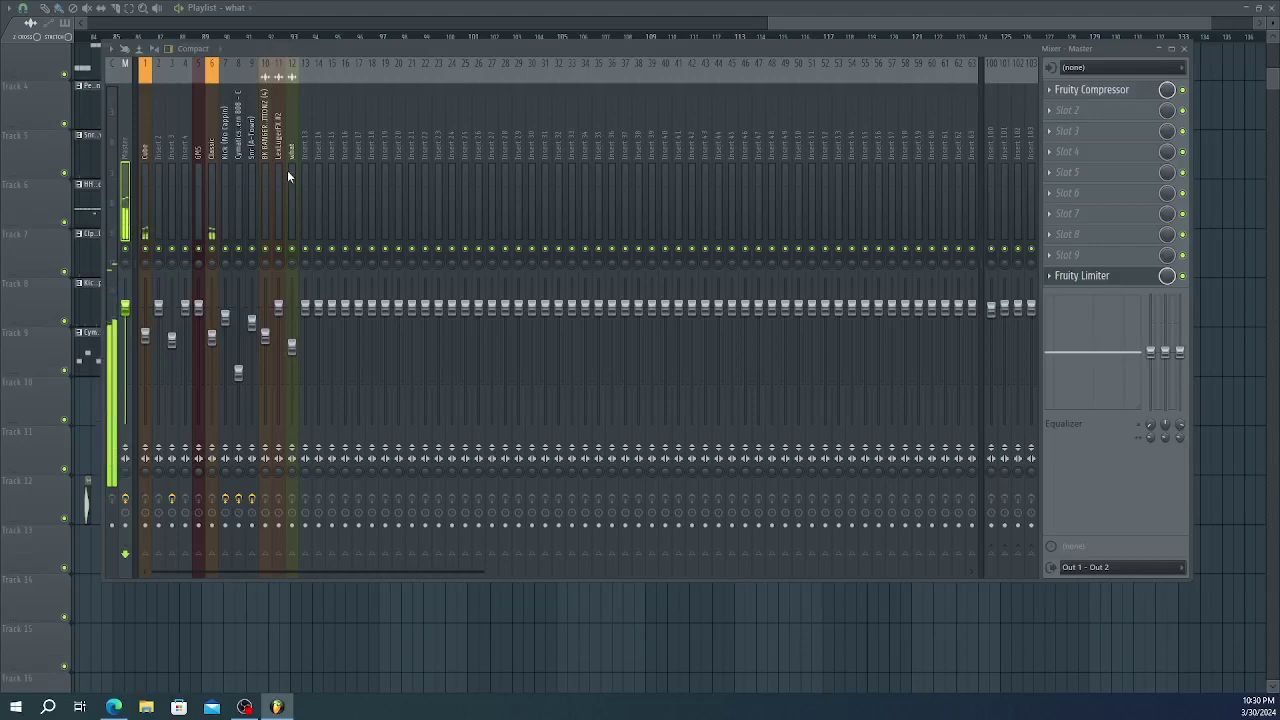
# - Lower the volumes of the GMS and Snr (A-Town) tracks and slightly reduce the BK BANGERZ track
pyautogui.click(199, 200)
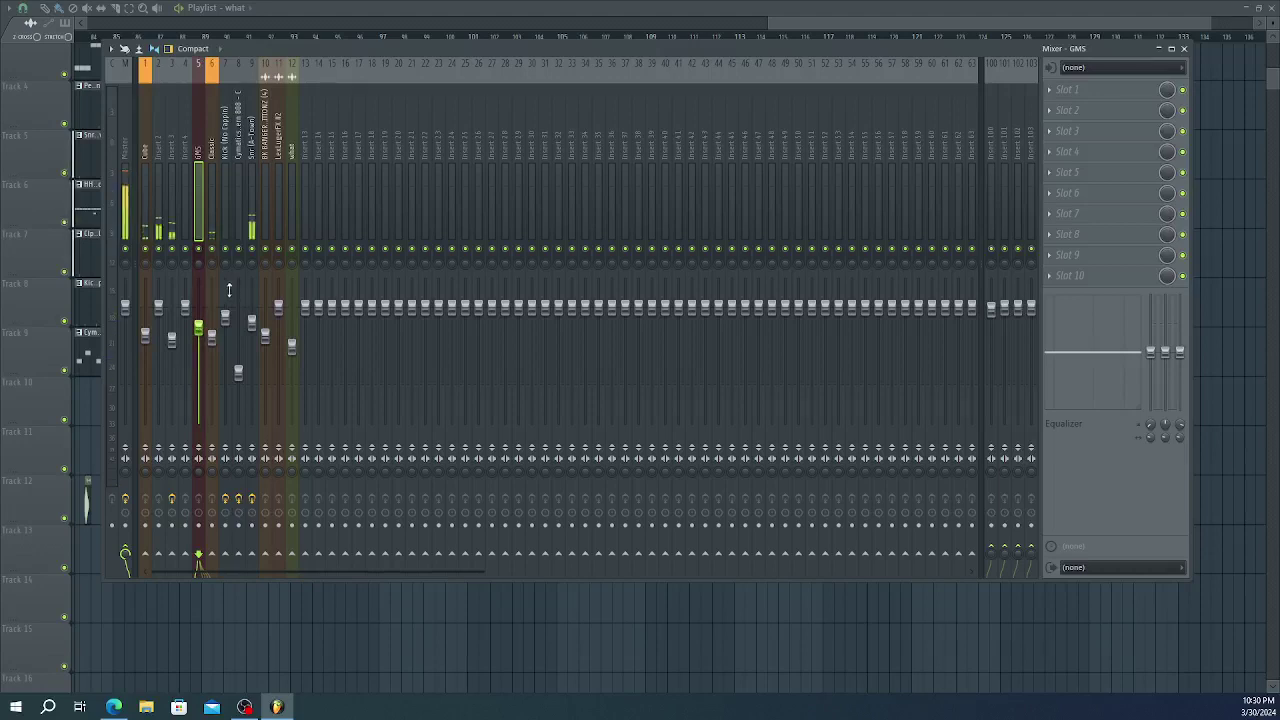
pyautogui.click(266, 334)
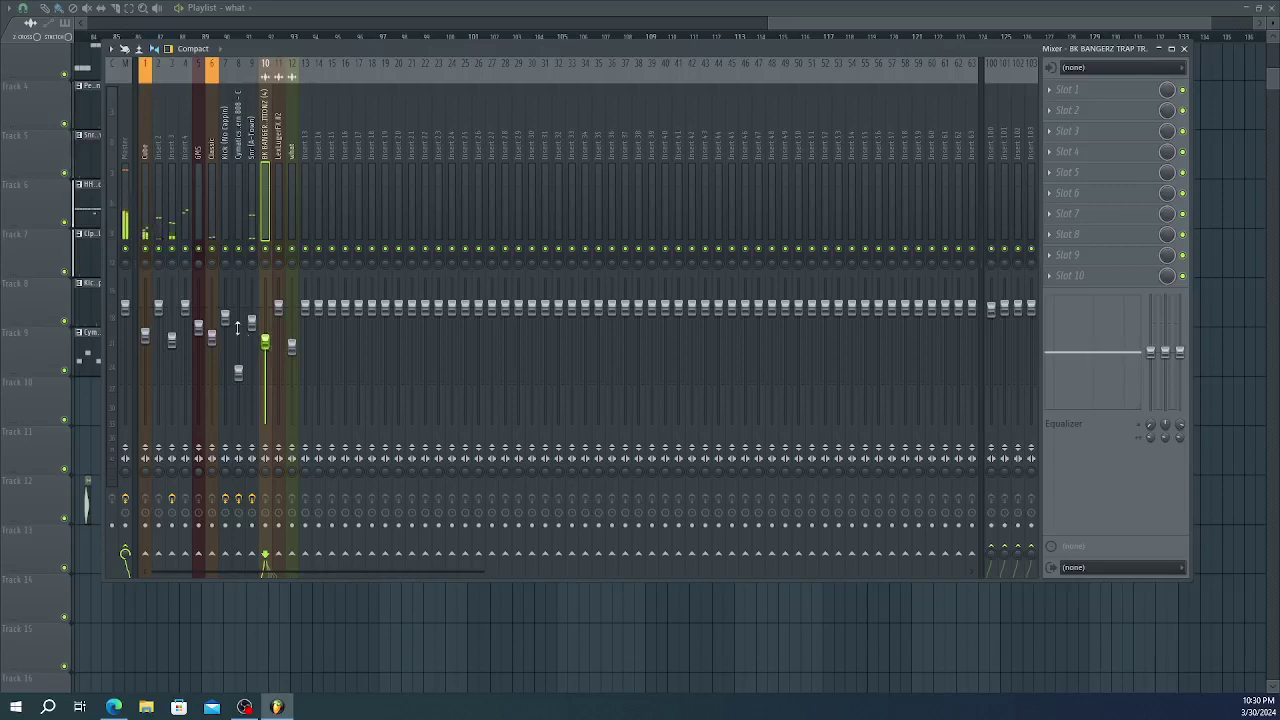
pyautogui.moveTo(252, 322); pyautogui.dragTo(251, 341)
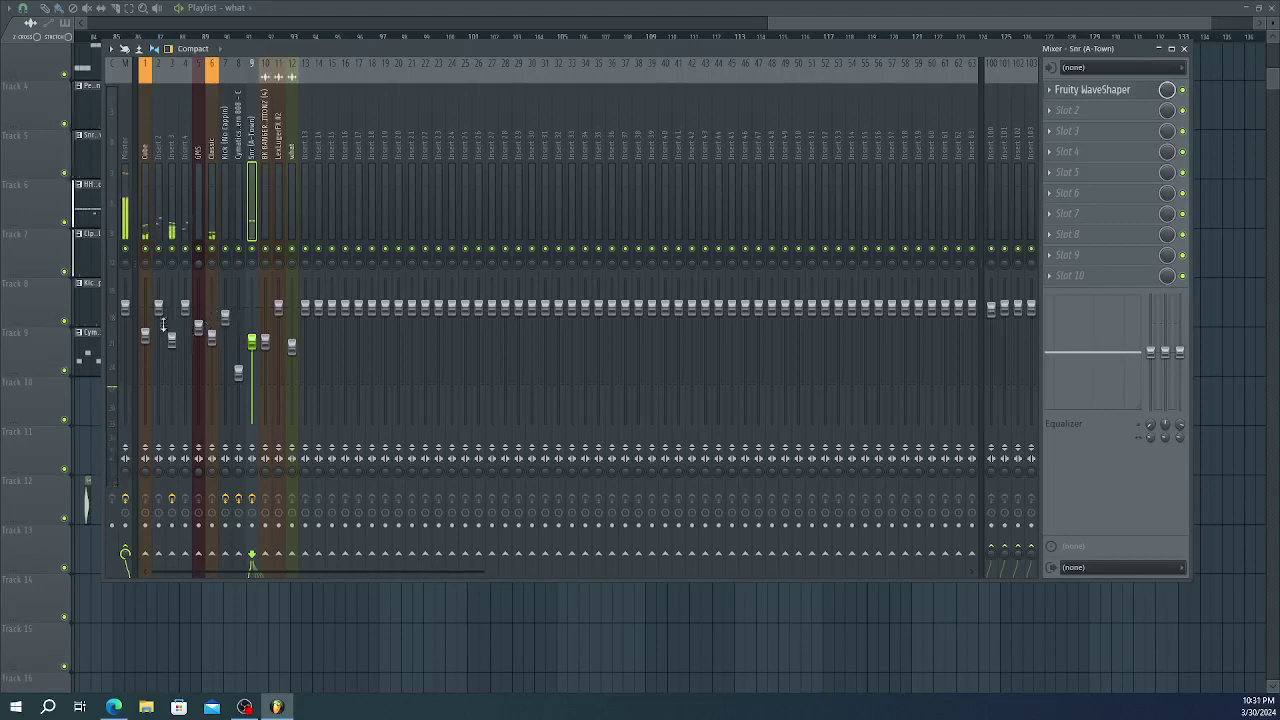
# - Load Fruity WaveShaper in slot 1 of the Insert 2 mixer track and reselect the Master track
pyautogui.click(156, 238)
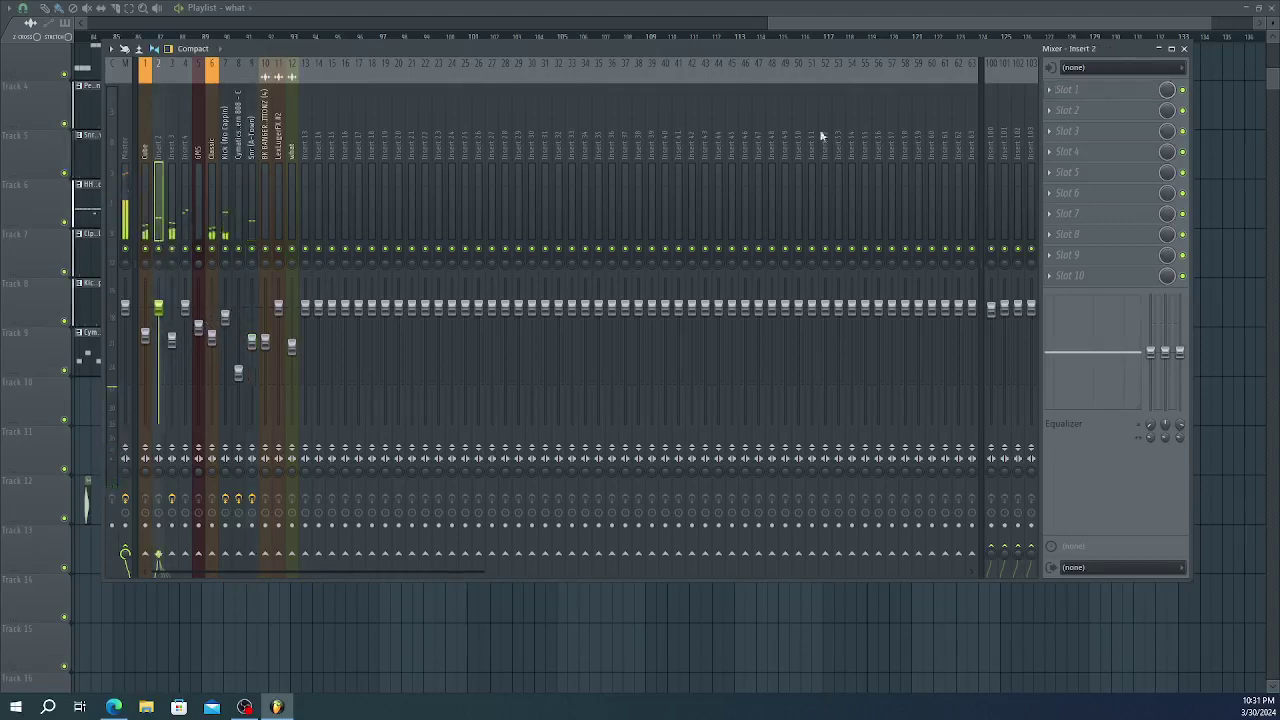
pyautogui.click(1062, 90)
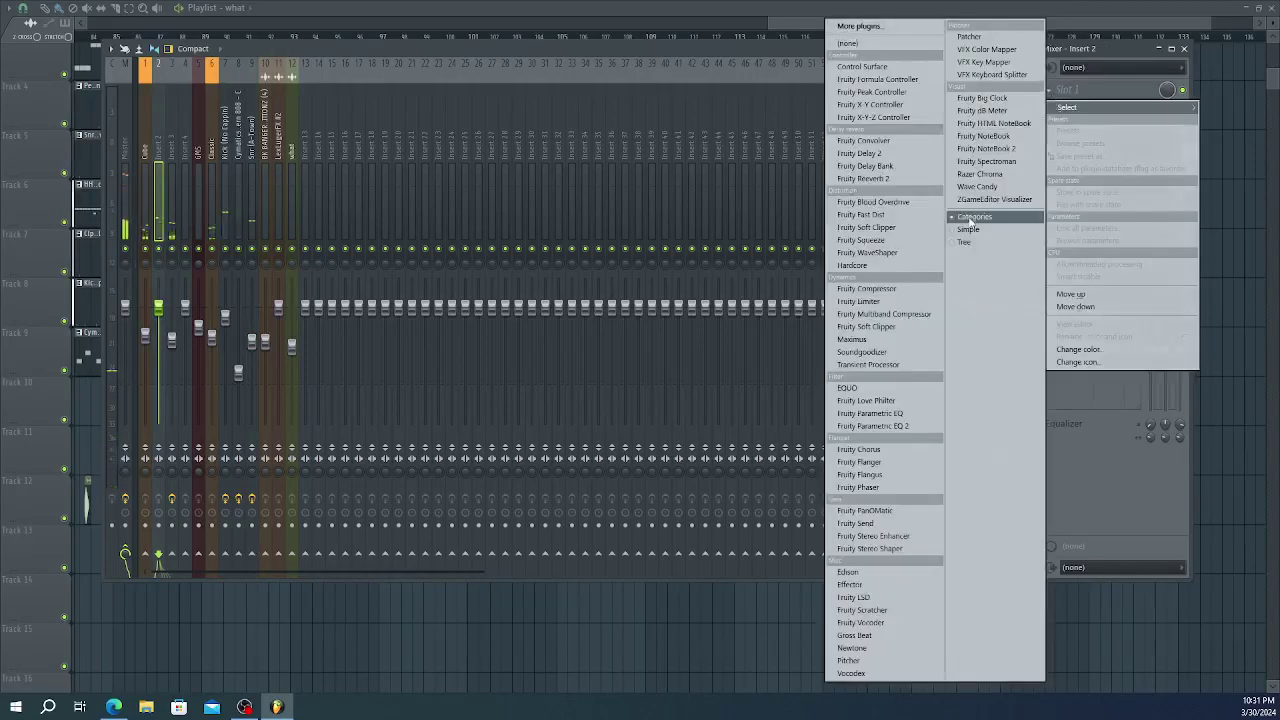
pyautogui.click(880, 253)
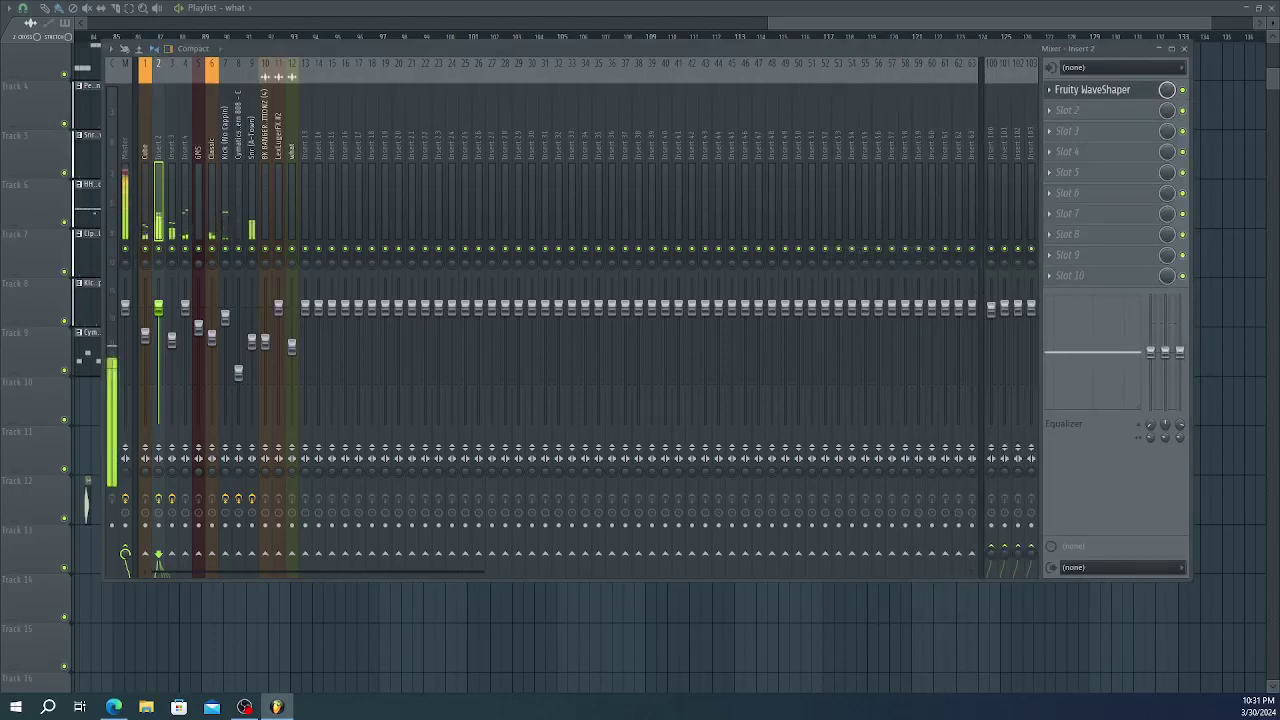
pyautogui.click(125, 540)
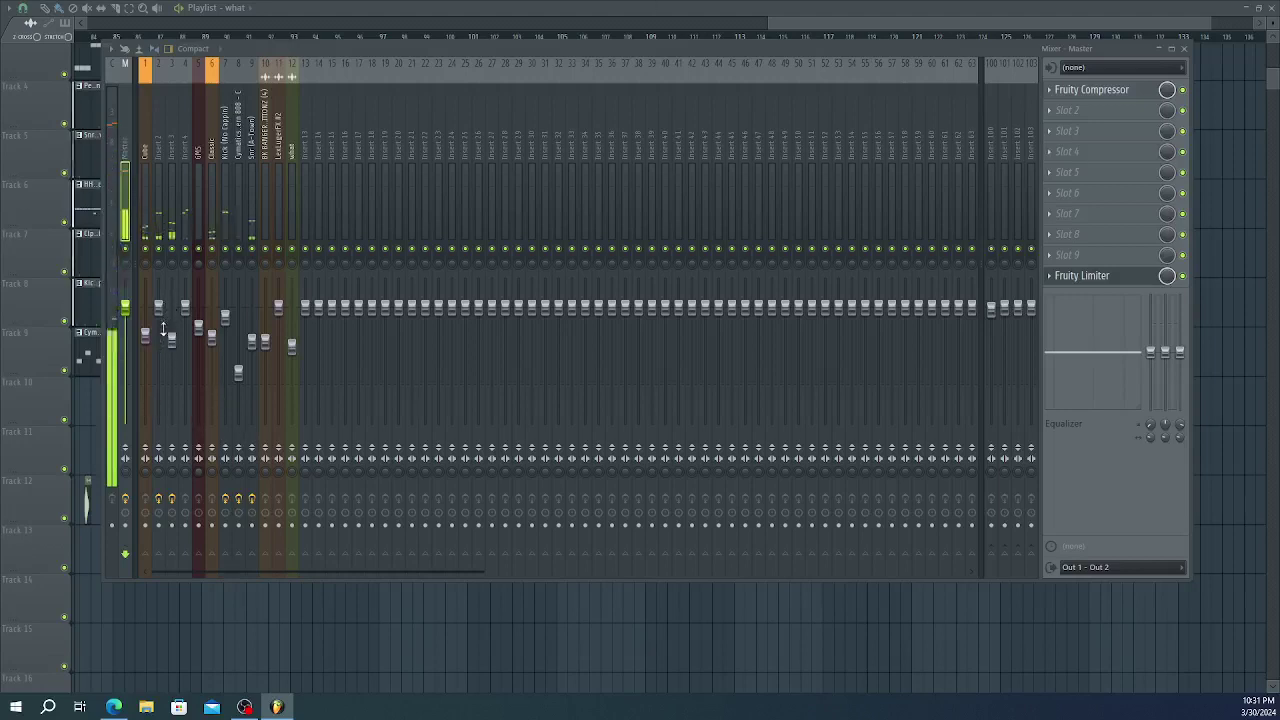
# - Lower the volumes of the Insert 2, Cube and Kick (No Cappin) tracks and slightly raise the Cymatics Cavern 808 track
pyautogui.click(158, 560)
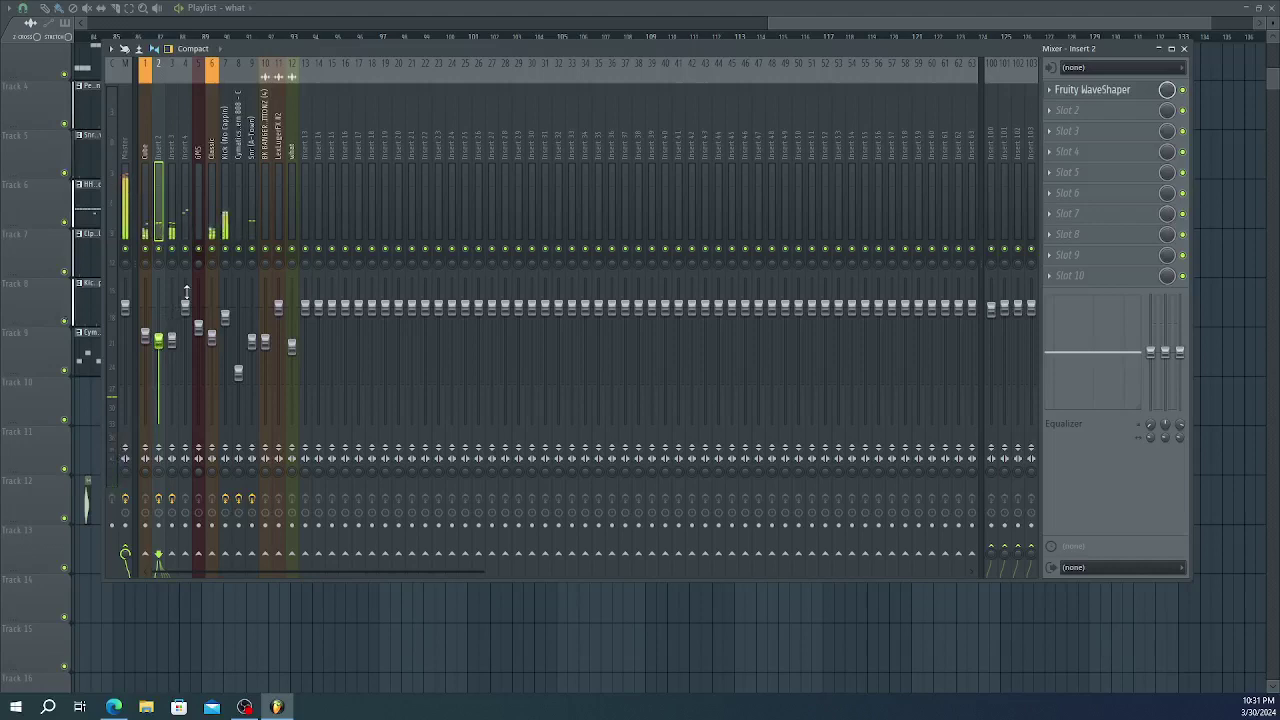
pyautogui.click(146, 337)
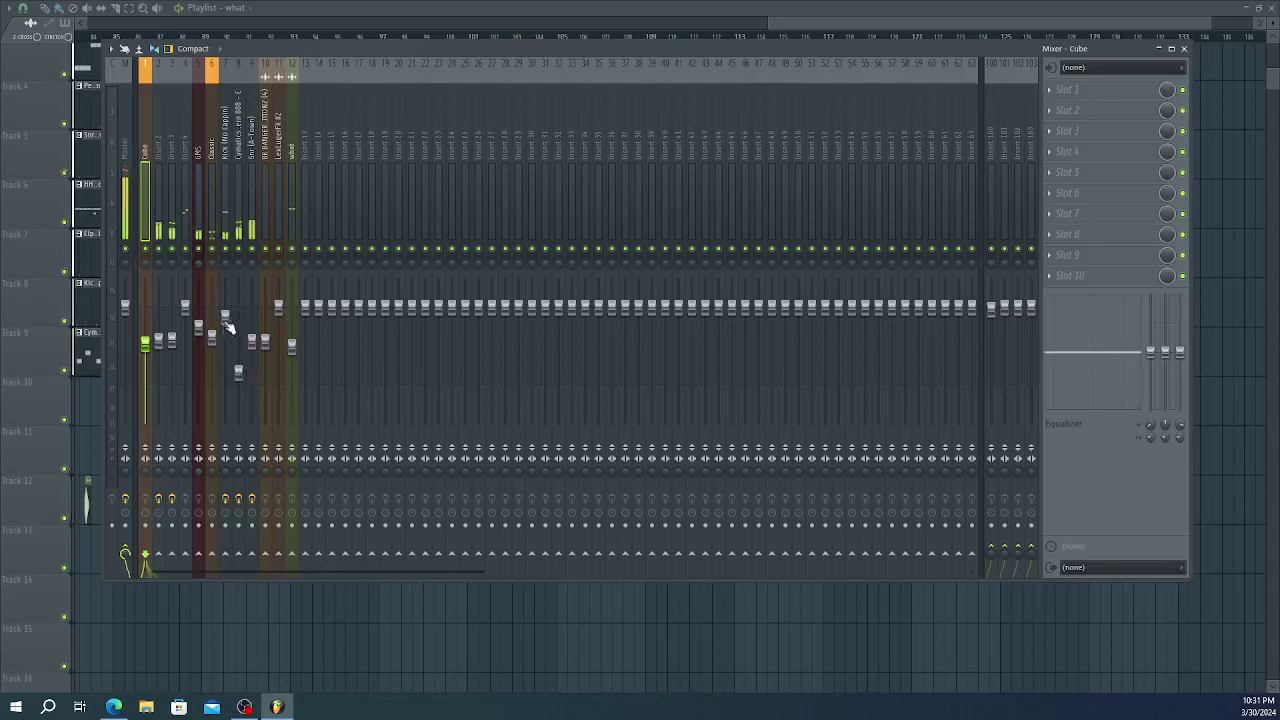
pyautogui.moveTo(226, 318); pyautogui.dragTo(226, 344)
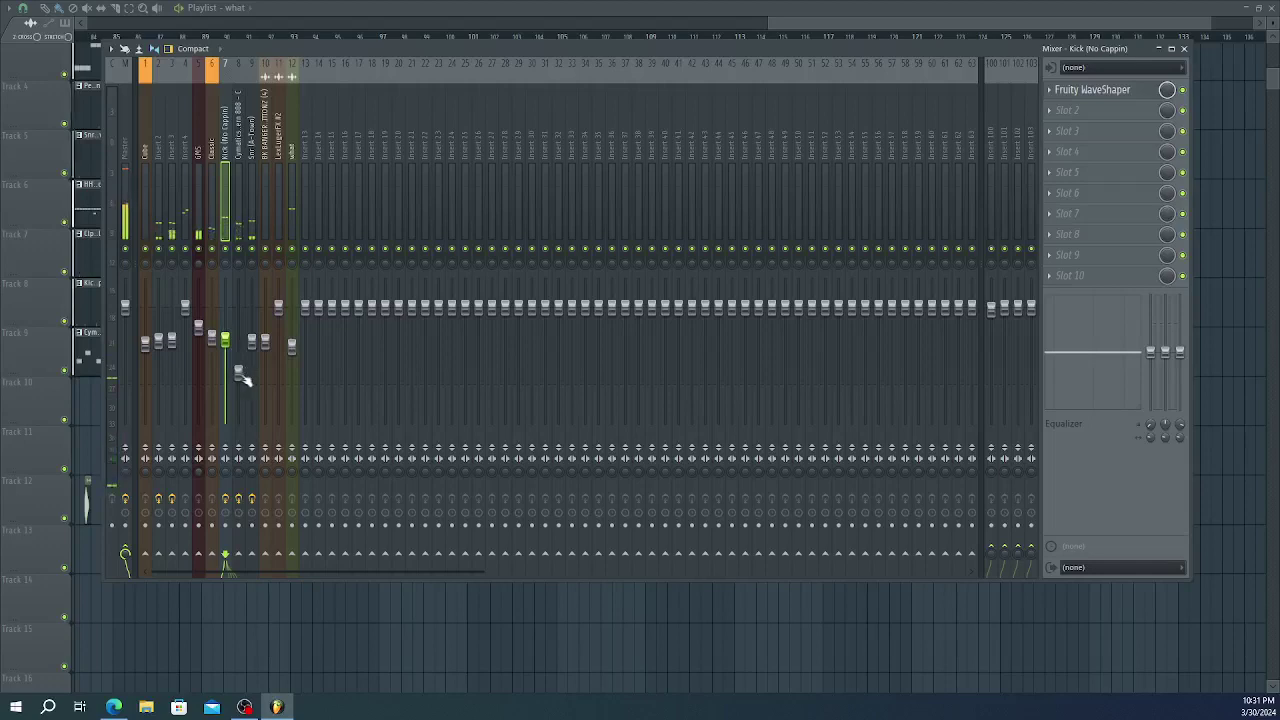
pyautogui.moveTo(238, 372); pyautogui.dragTo(242, 362)
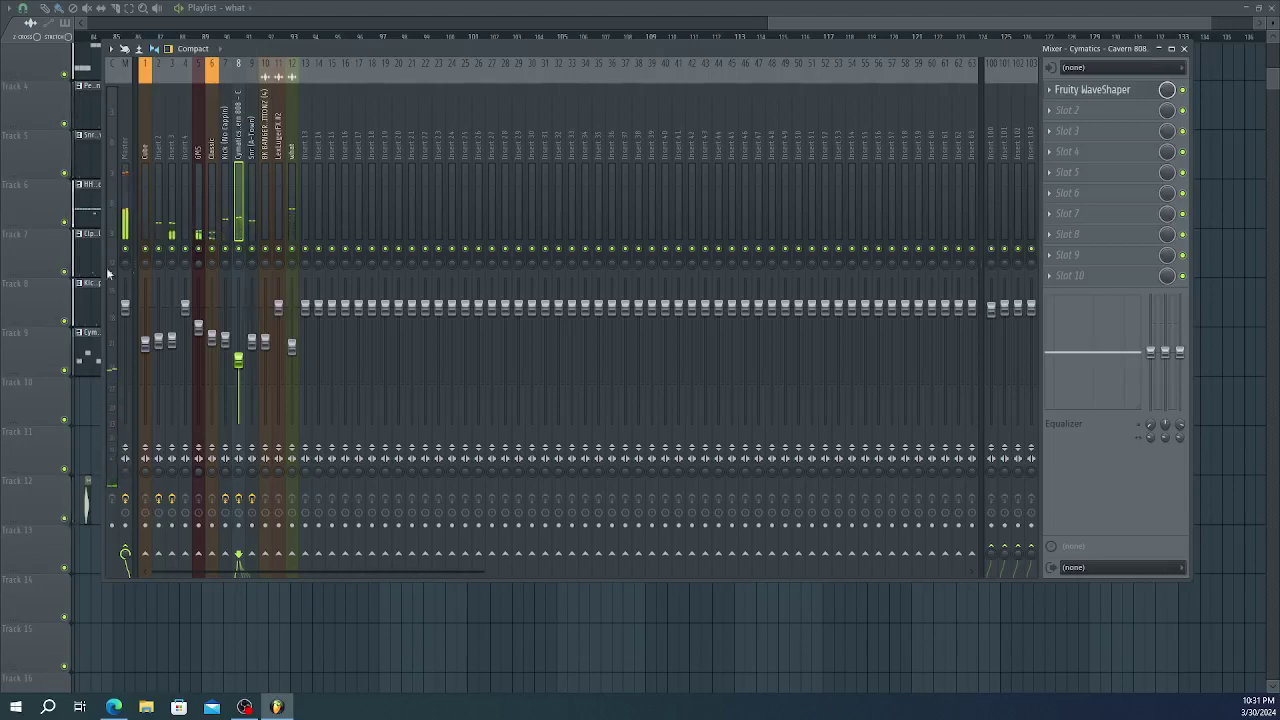
# - Check the Master track and lower the Cube track's volume a little further
pyautogui.click(123, 233)
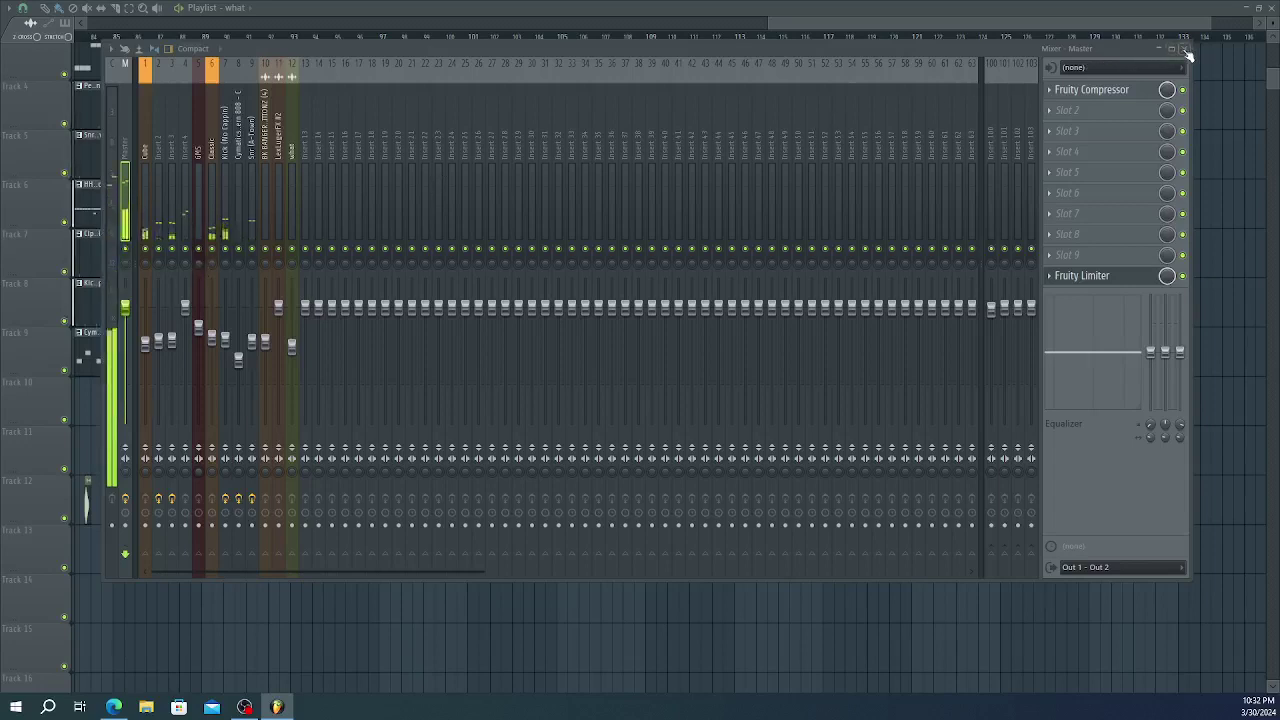
pyautogui.click(145, 235)
pyautogui.moveTo(130, 360); pyautogui.dragTo(130, 369)
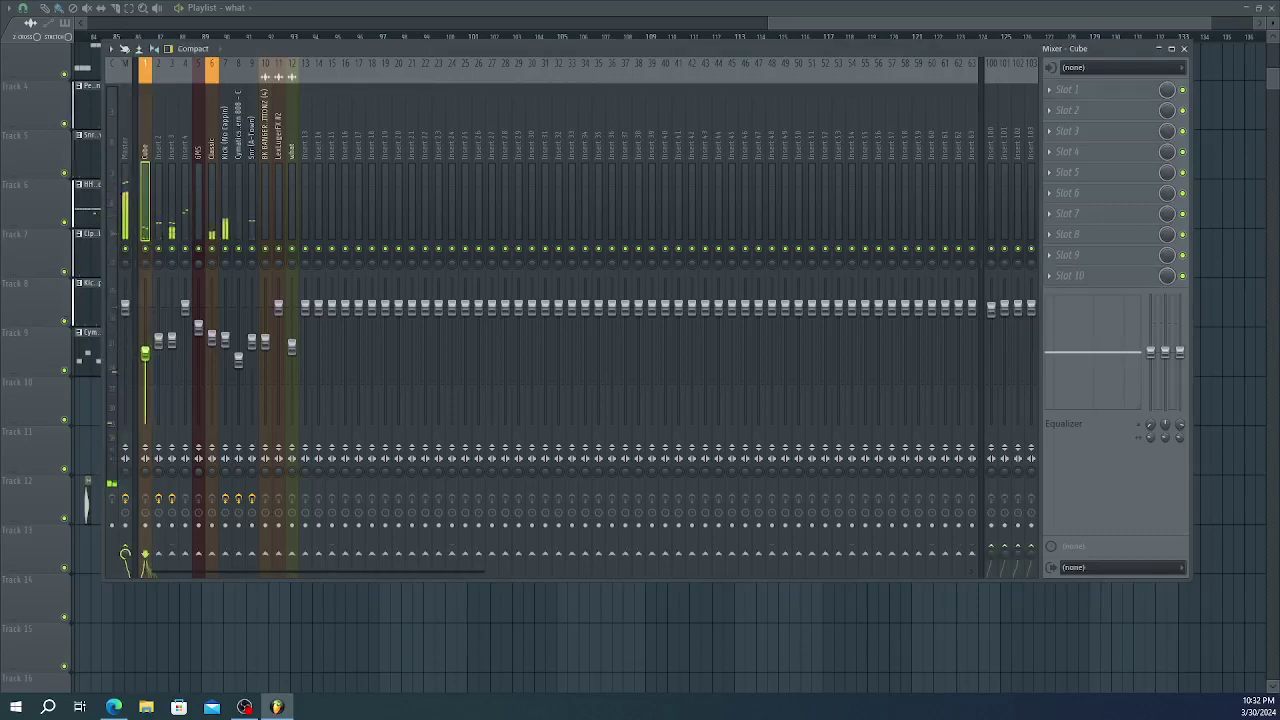
# - Slightly lower the GMS track's volume and reduce the volume of the track named what considerably further
pyautogui.click(210, 220)
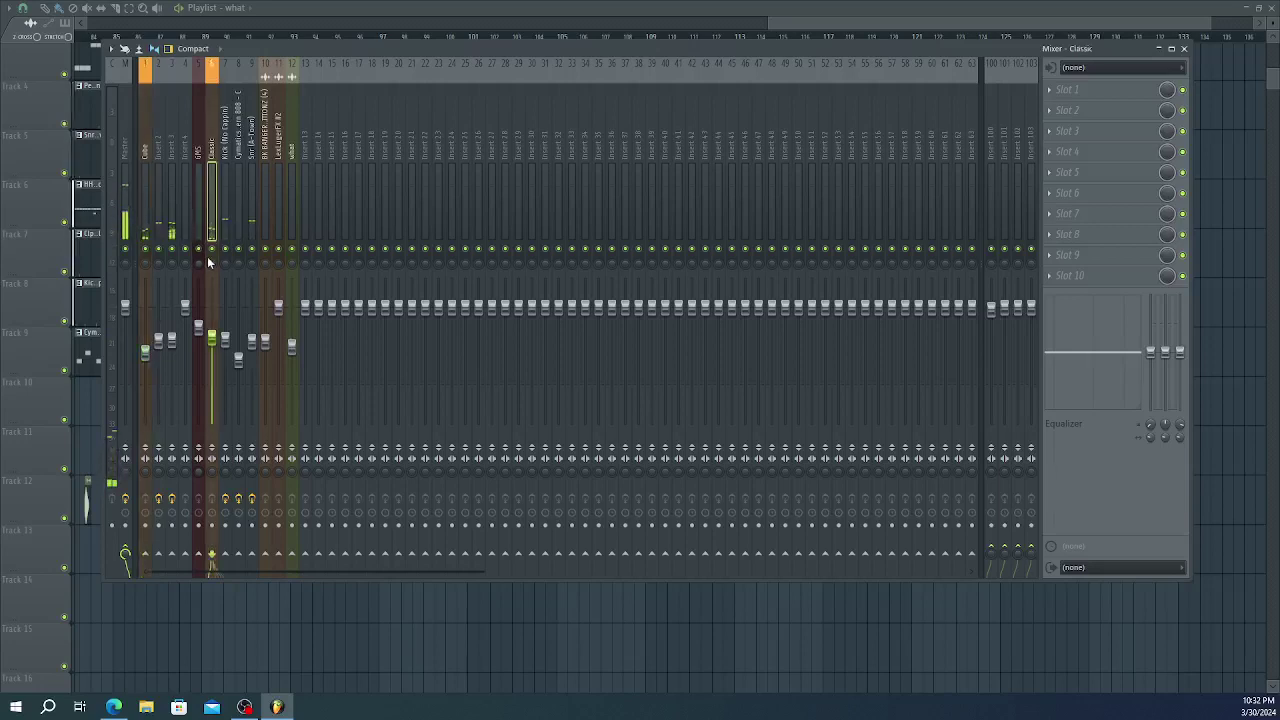
pyautogui.moveTo(198, 328); pyautogui.dragTo(198, 336)
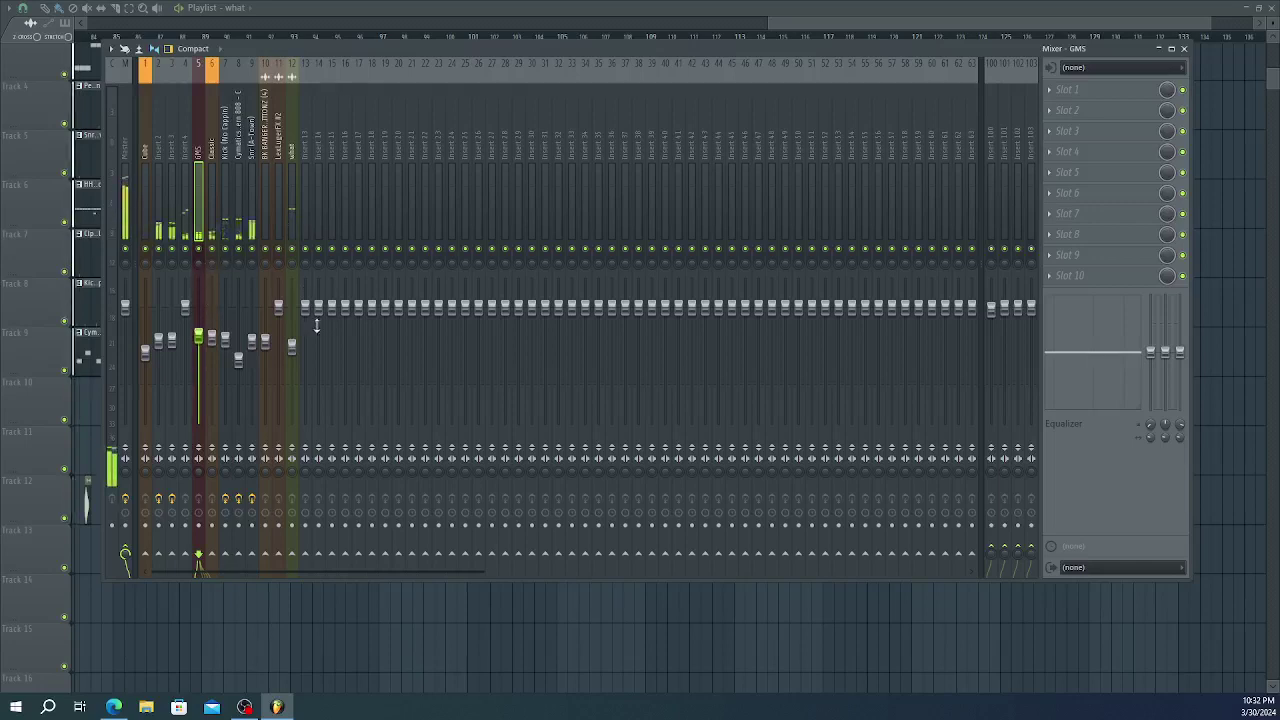
pyautogui.moveTo(295, 348); pyautogui.dragTo(295, 366)
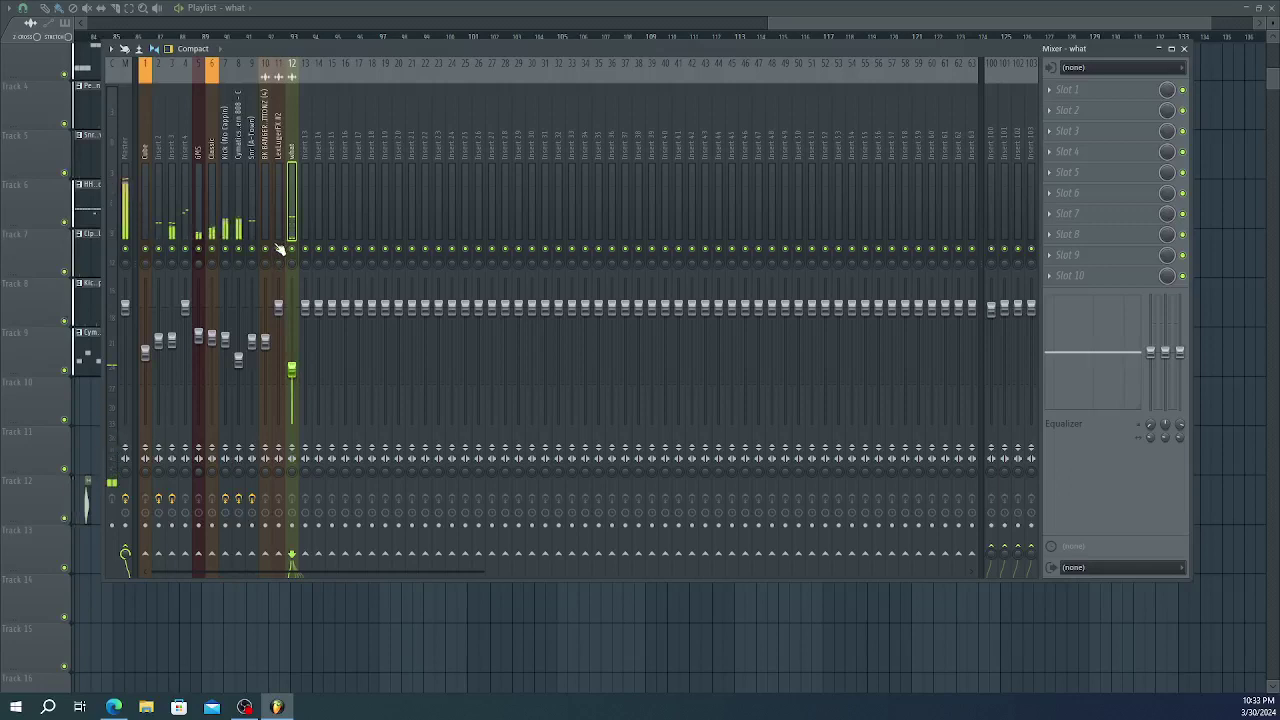
pyautogui.moveTo(294, 368); pyautogui.dragTo(294, 373)
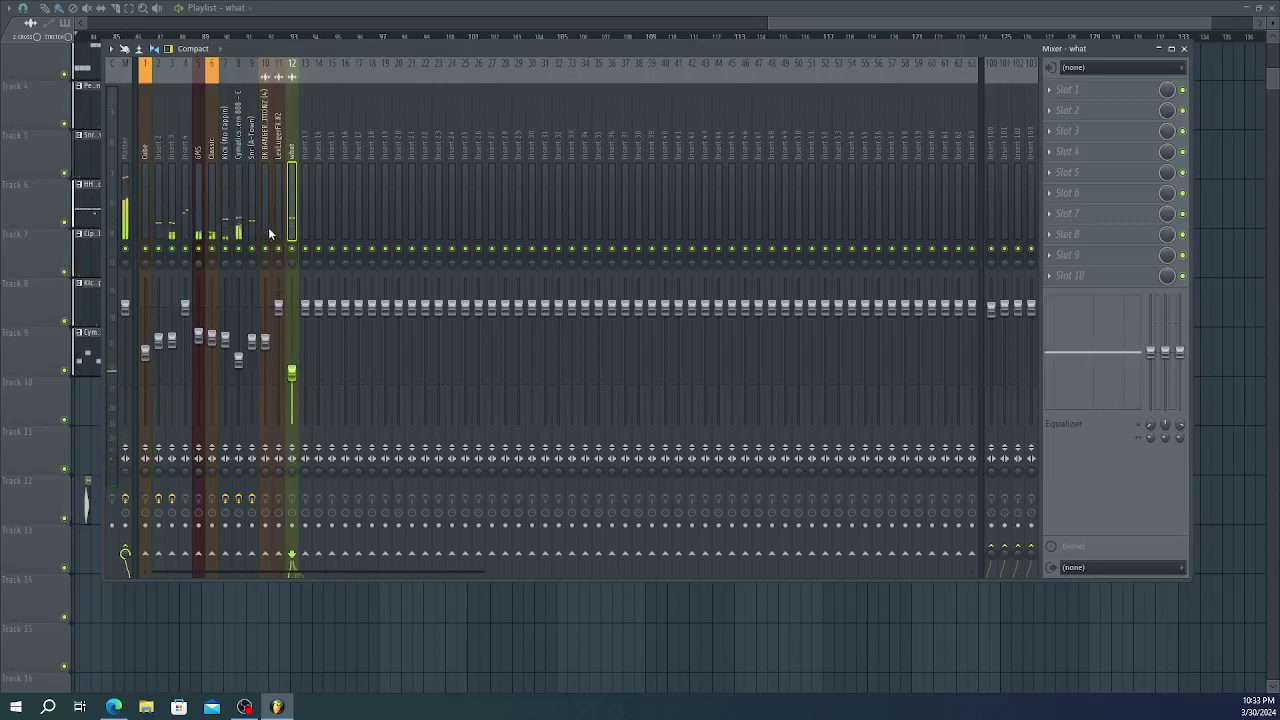
# - Play the song while checking the Master track's level, and close the mixer
pyautogui.click(125, 215)
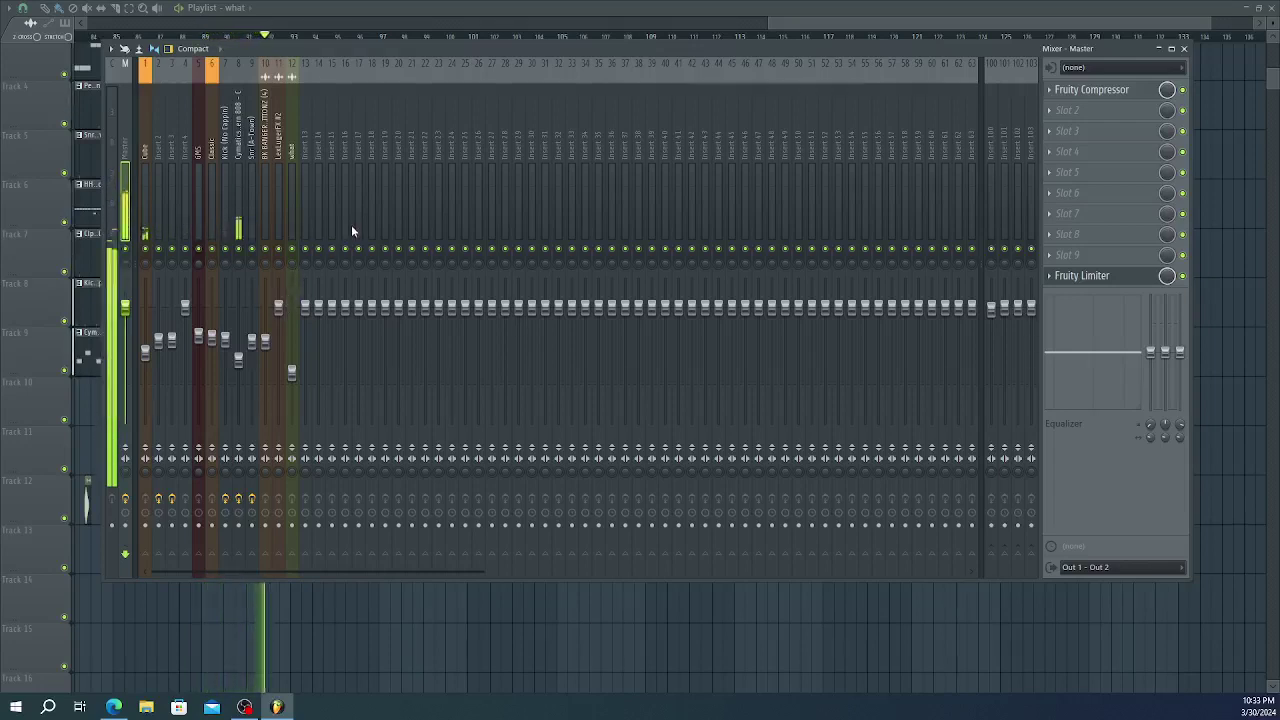
pyautogui.press('space')
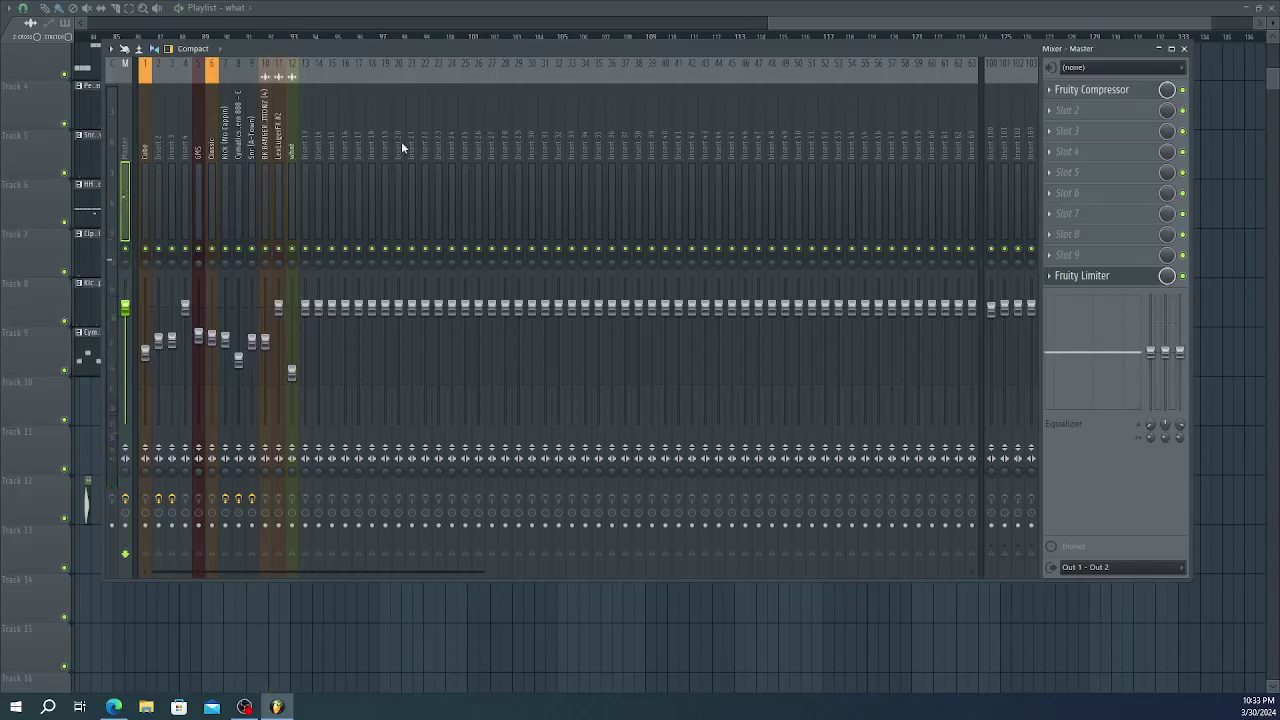
pyautogui.press('space')
pyautogui.click(1184, 48)
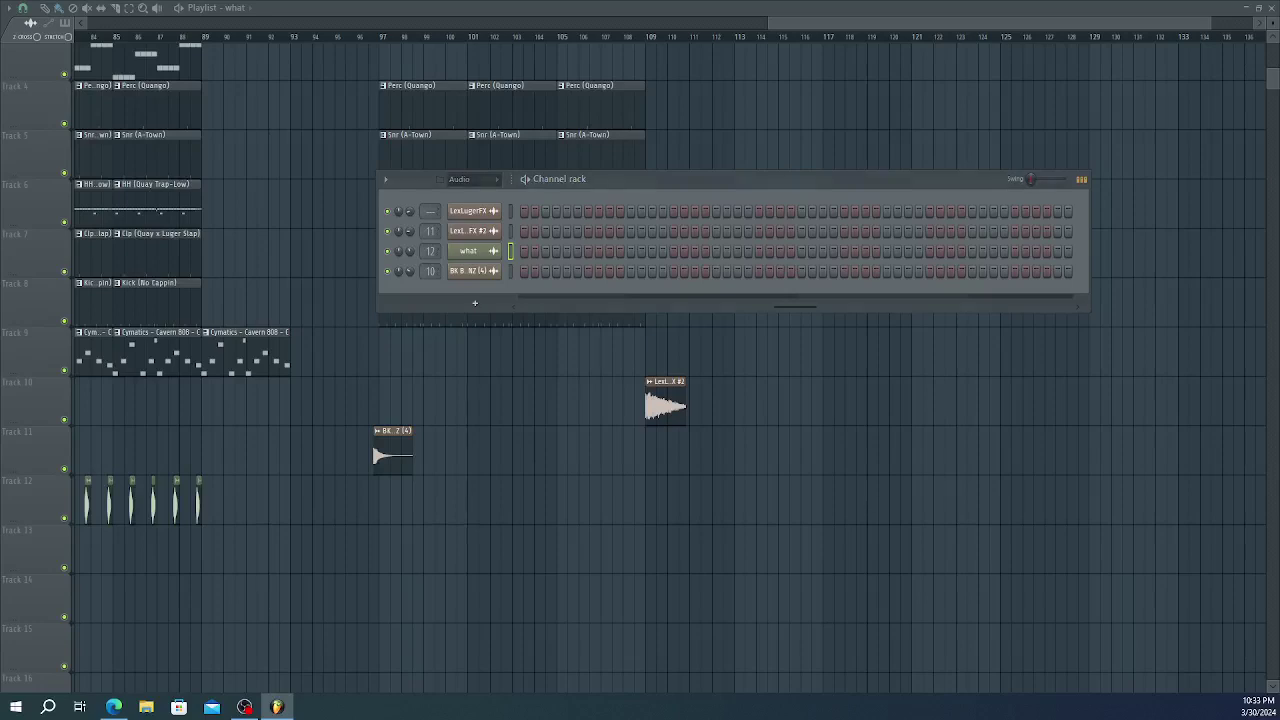
# - Bring the Dylanger Tag 2021 Re Edit sample from File Explorer into the playlist on Track 13, just before bar 97
pyautogui.hotkey('alt', 'Tab')
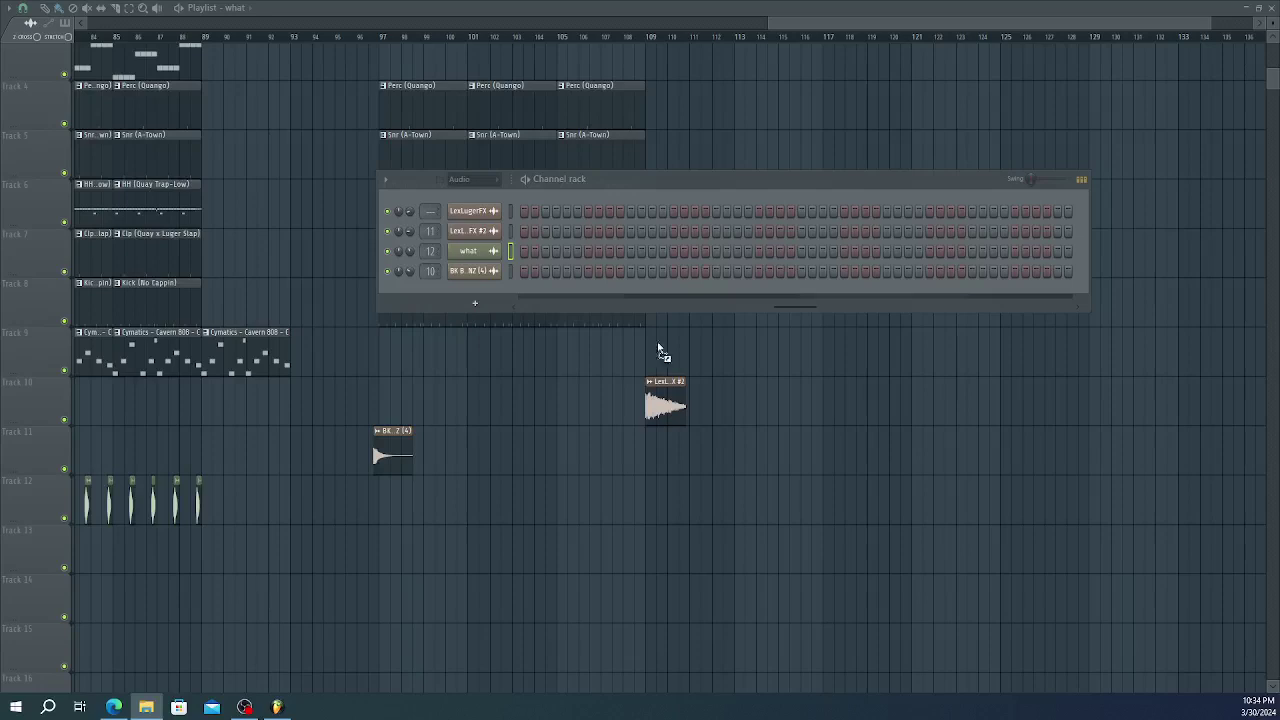
pyautogui.moveTo(325, 558); pyautogui.dragTo(327, 556)
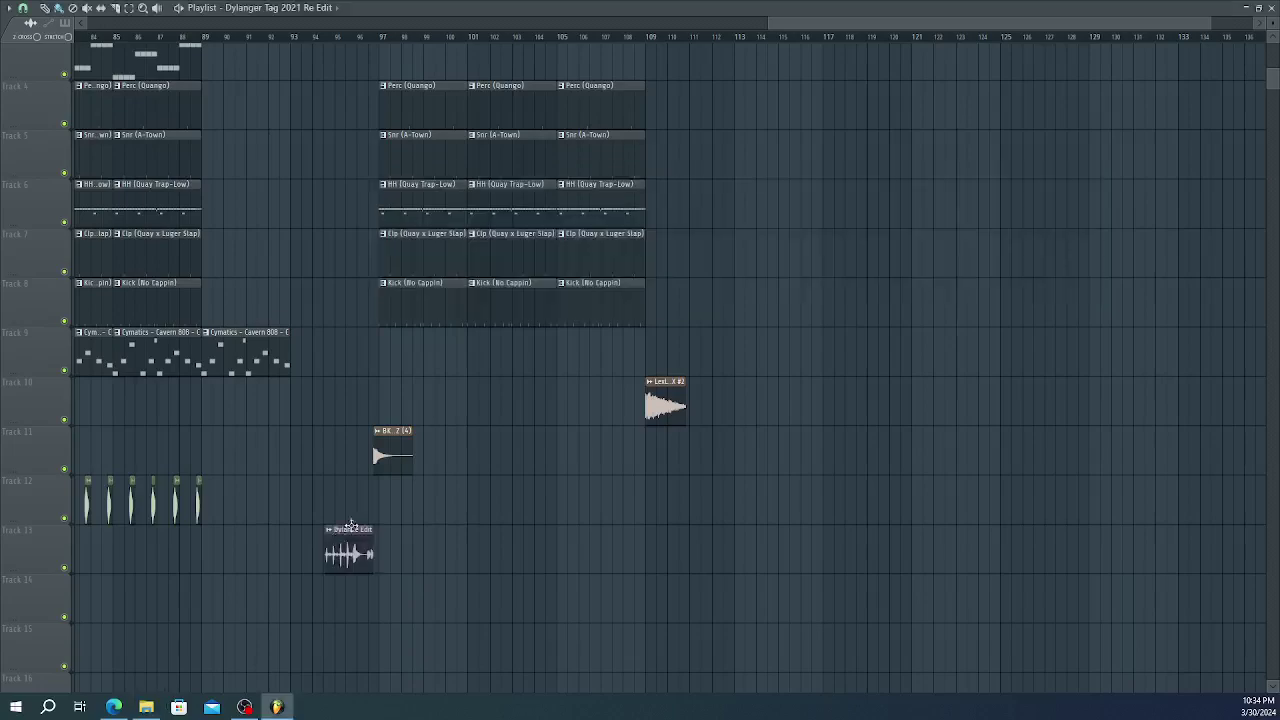
pyautogui.scroll(2, 344, 497)
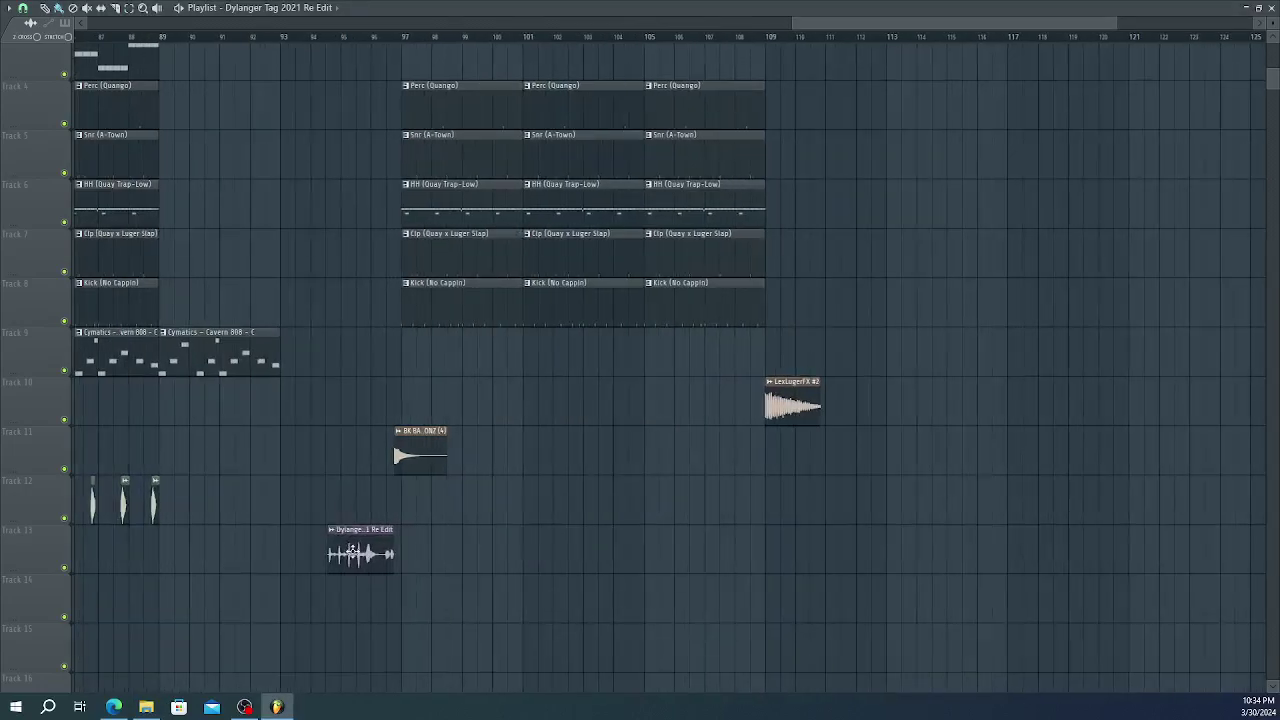
pyautogui.scroll(-4, 401, 486)
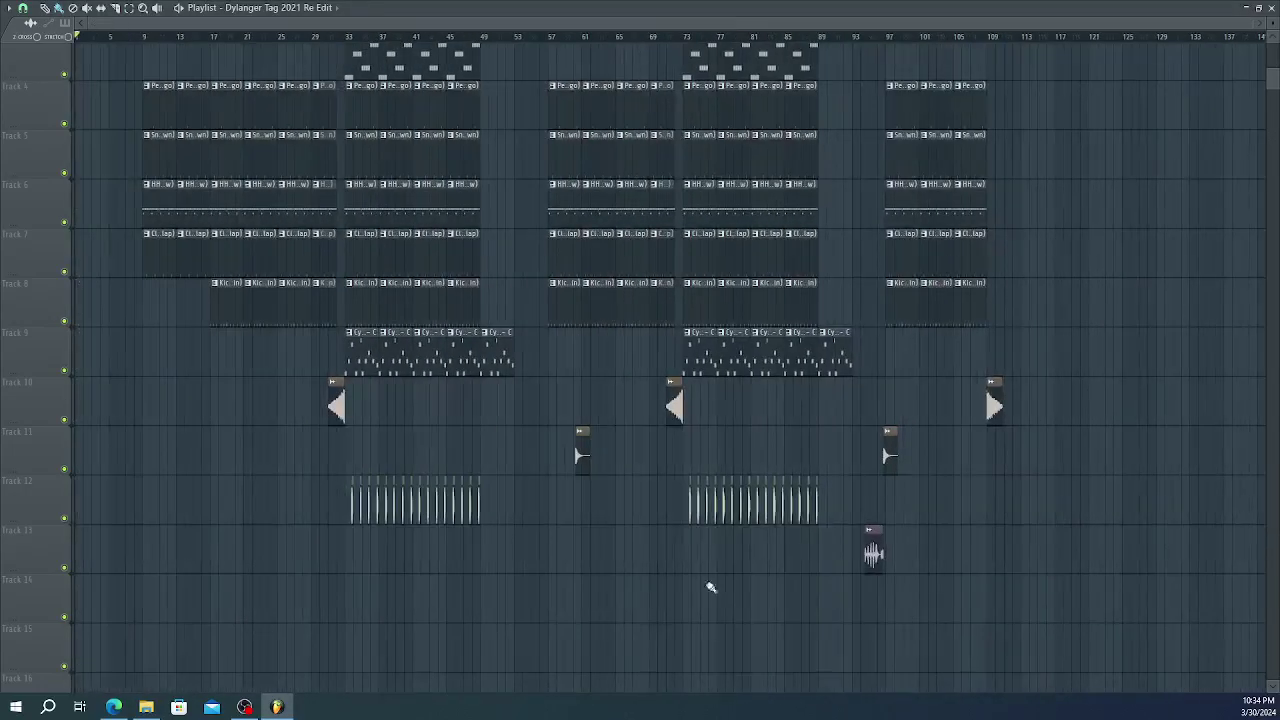
# - Move the producer tag clip along Track 13 to the song's intro, around bar 7
pyautogui.moveTo(873, 557); pyautogui.dragTo(331, 586)
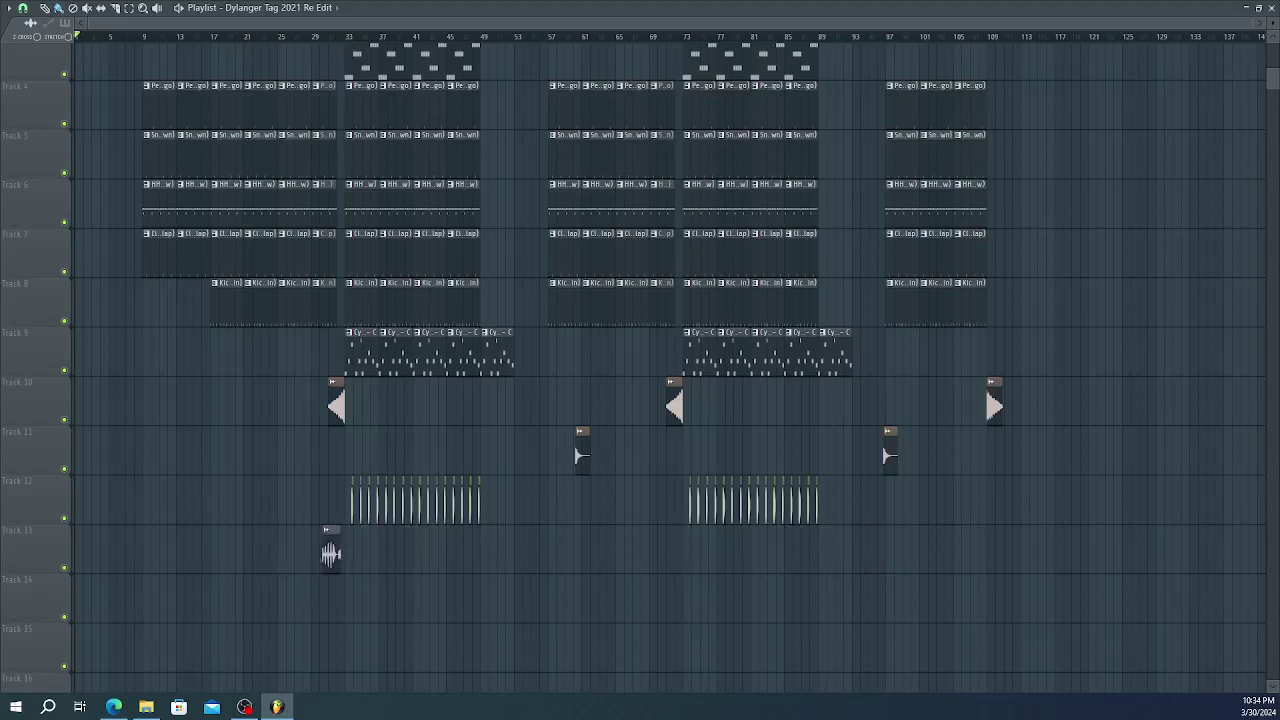
pyautogui.scroll(5, 277, 560)
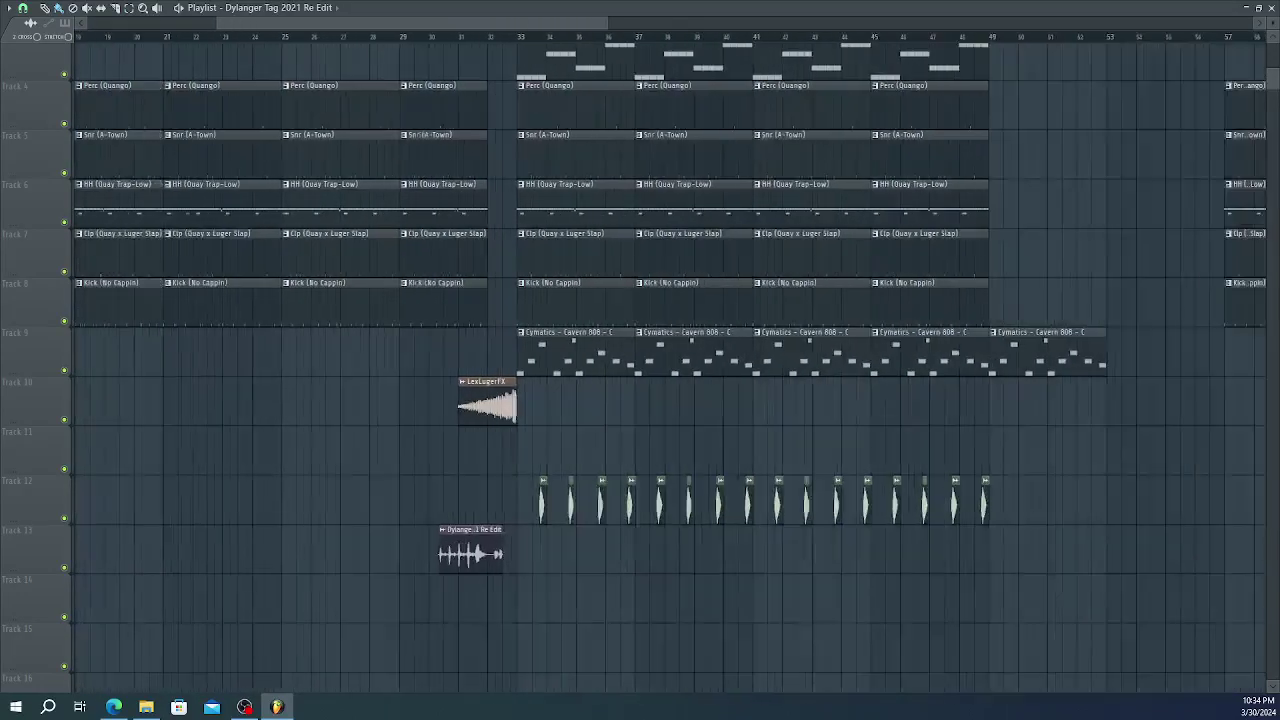
pyautogui.scroll(-4, 320, 557)
pyautogui.moveTo(371, 556); pyautogui.dragTo(157, 563)
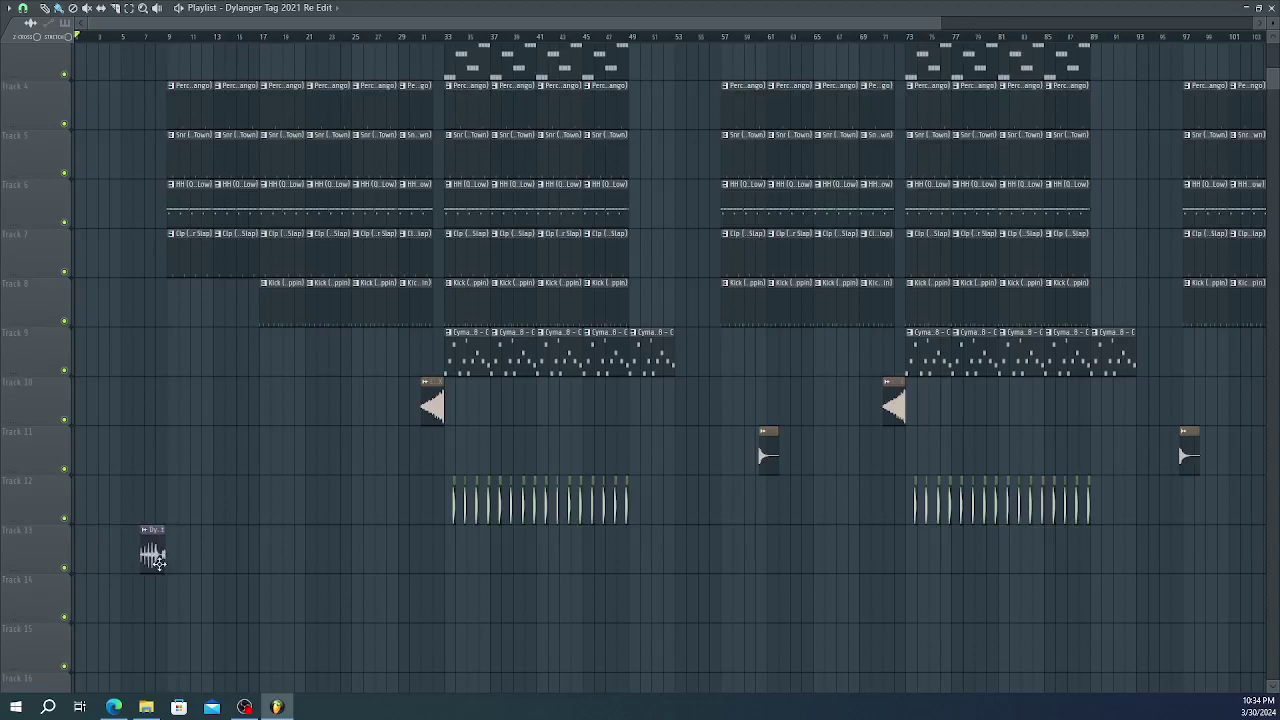
# - Fit the producer tag clip to the tempo and shift it so that it ends just before bar 9
pyautogui.click(146, 540)
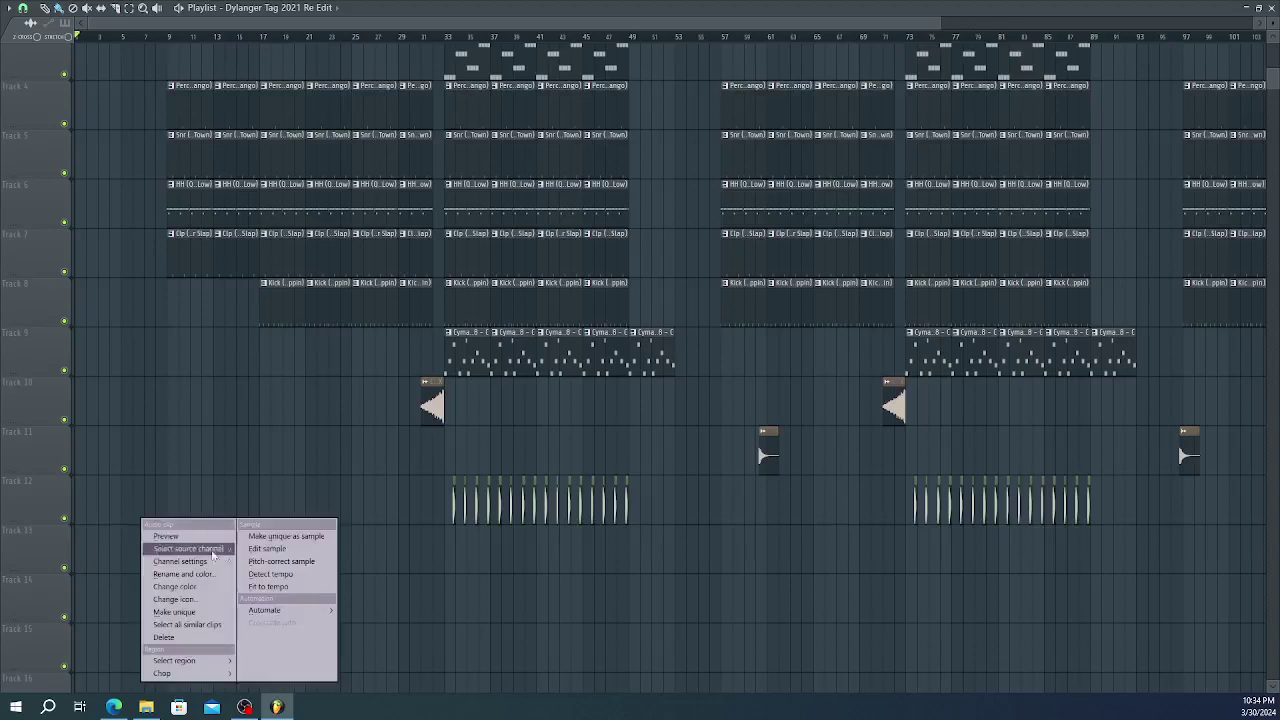
pyautogui.click(278, 591)
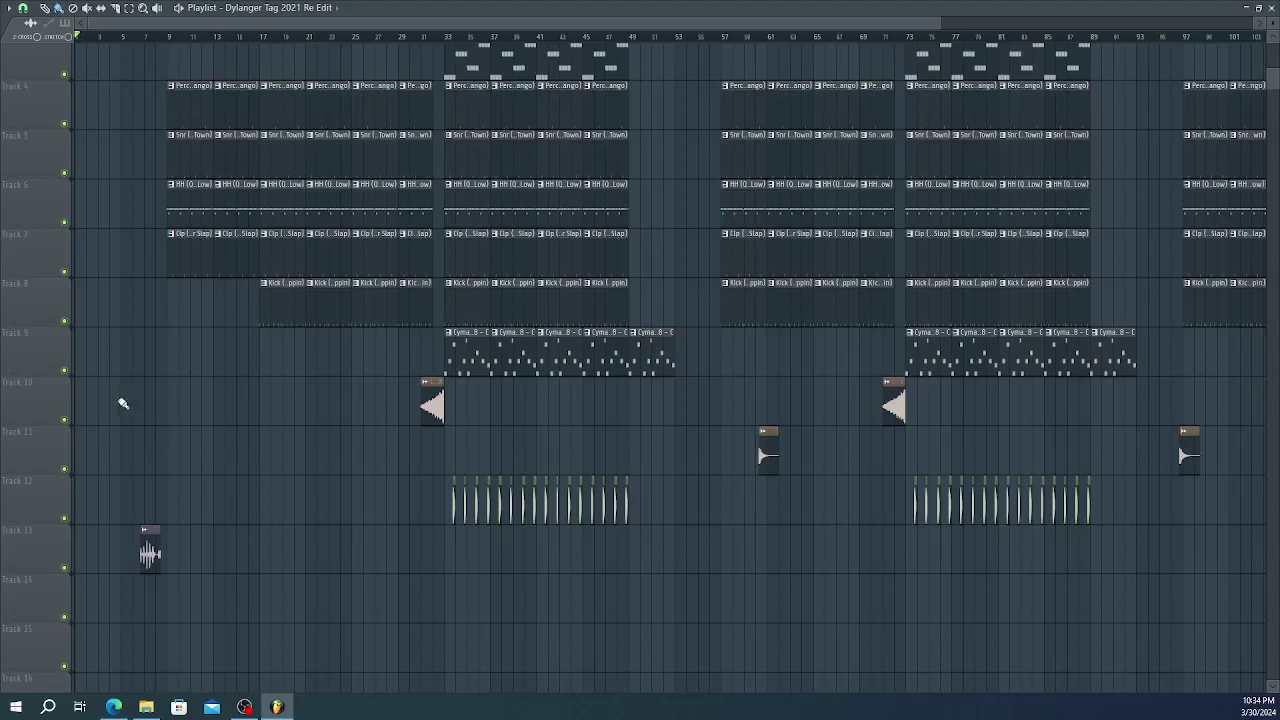
pyautogui.scroll(5, 123, 403)
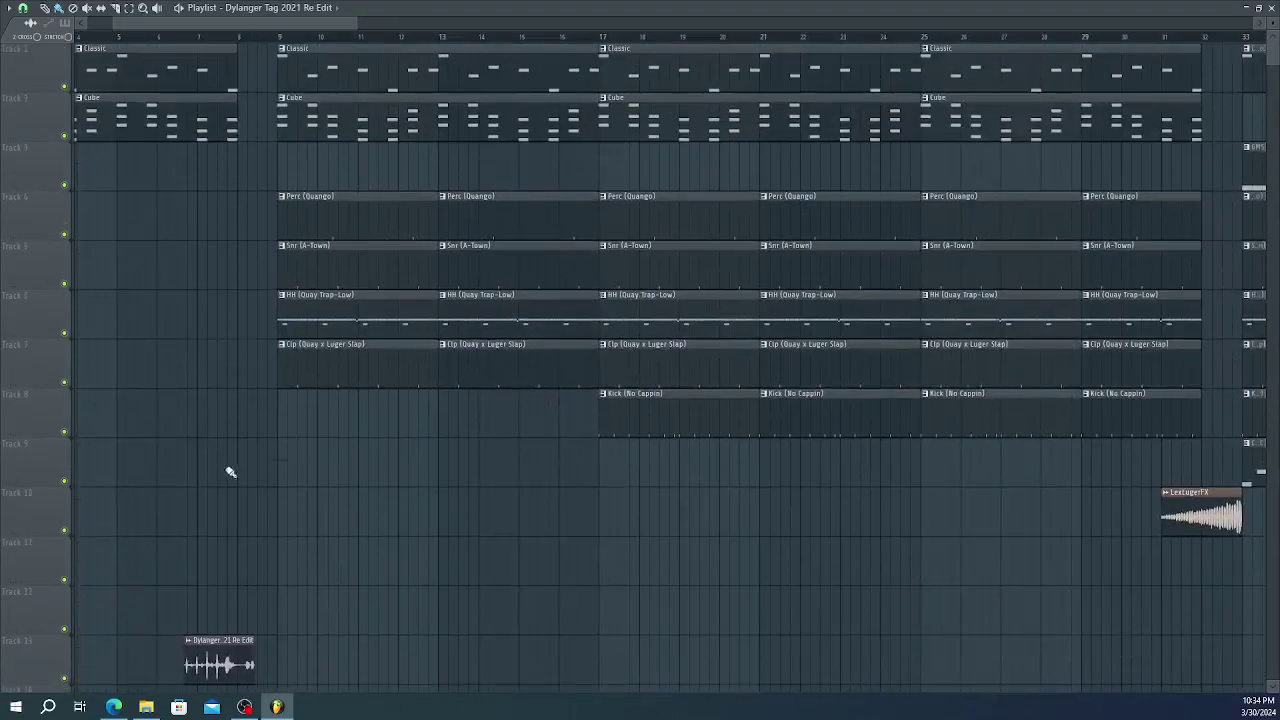
pyautogui.scroll(5, 199, 598)
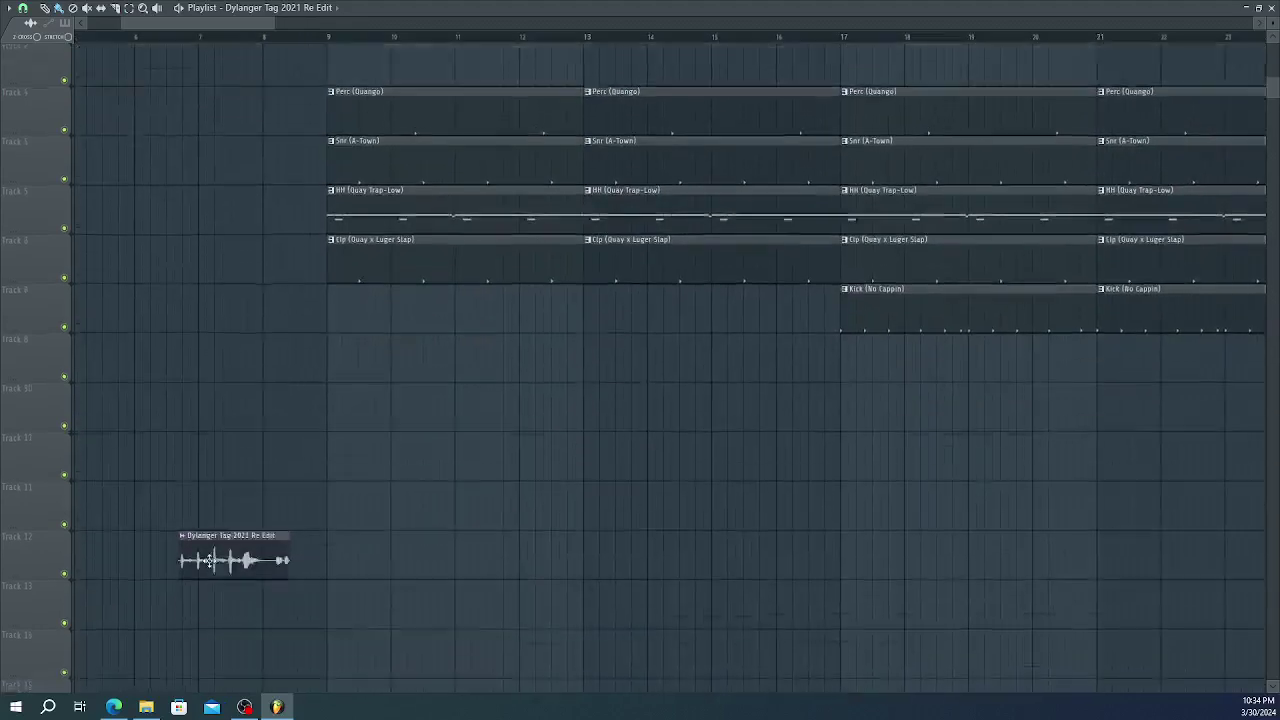
pyautogui.scroll(2, 212, 561)
pyautogui.moveTo(200, 528); pyautogui.dragTo(266, 532)
pyautogui.moveTo(389, 497); pyautogui.dragTo(395, 503)
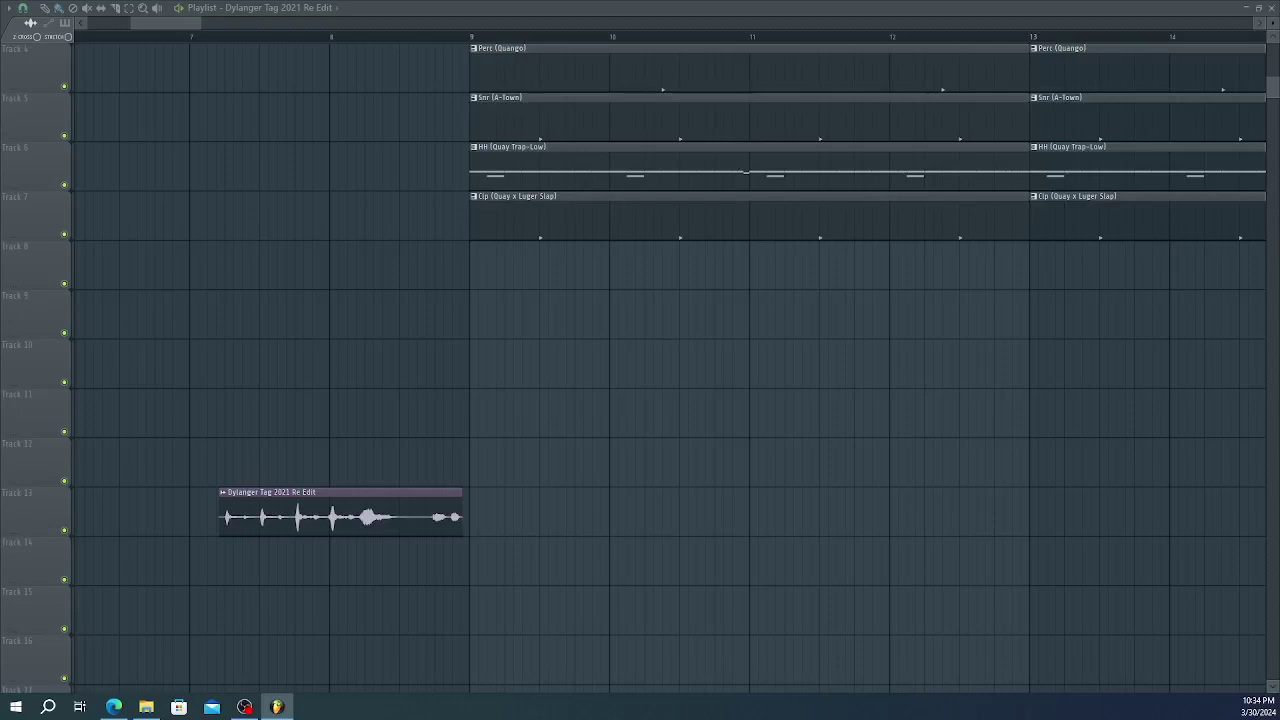
# - Listen to the producer tag with the song and nudge its clip slightly earlier on Track 13
pyautogui.press('F9')
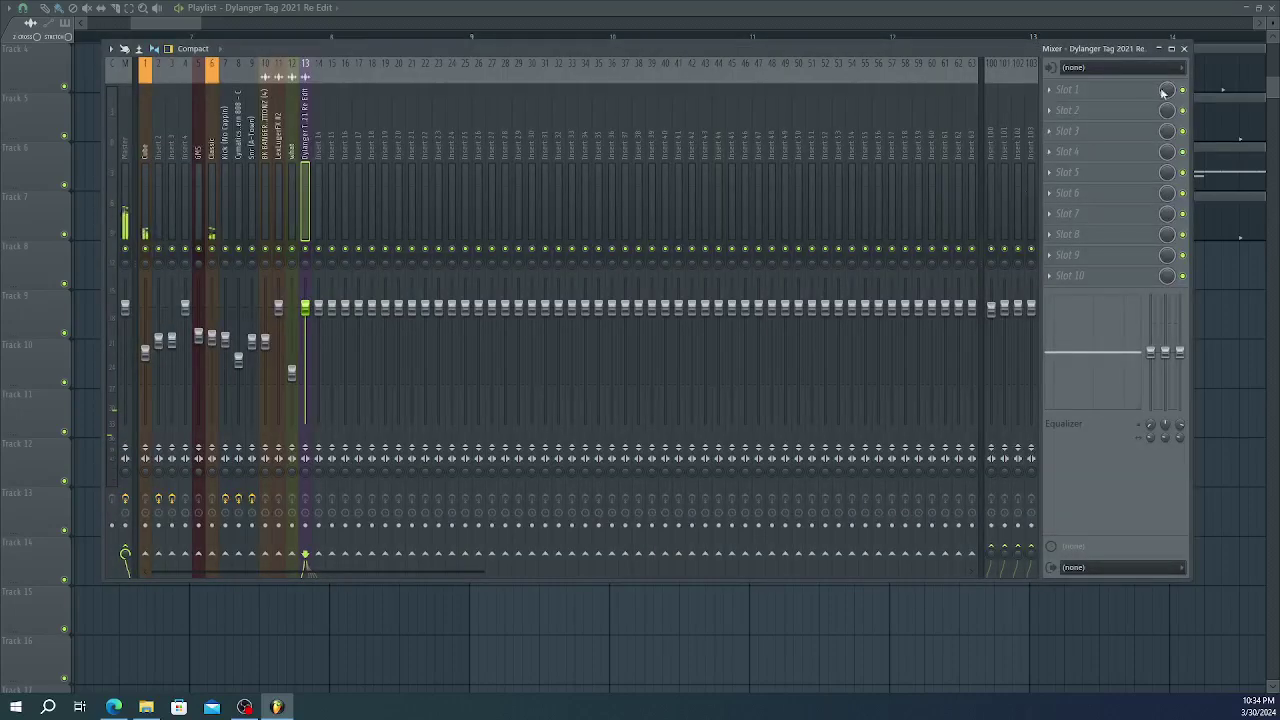
pyautogui.click(1158, 48)
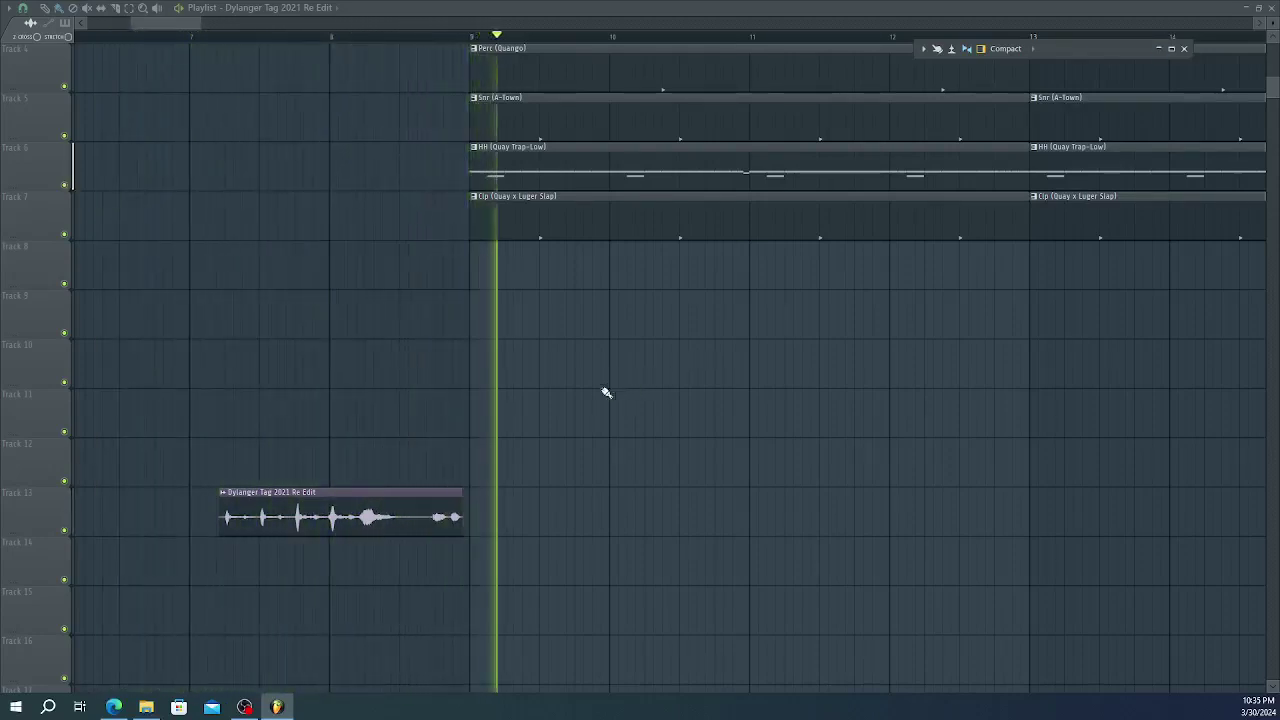
pyautogui.press('space')
pyautogui.scroll(4, 215, 500)
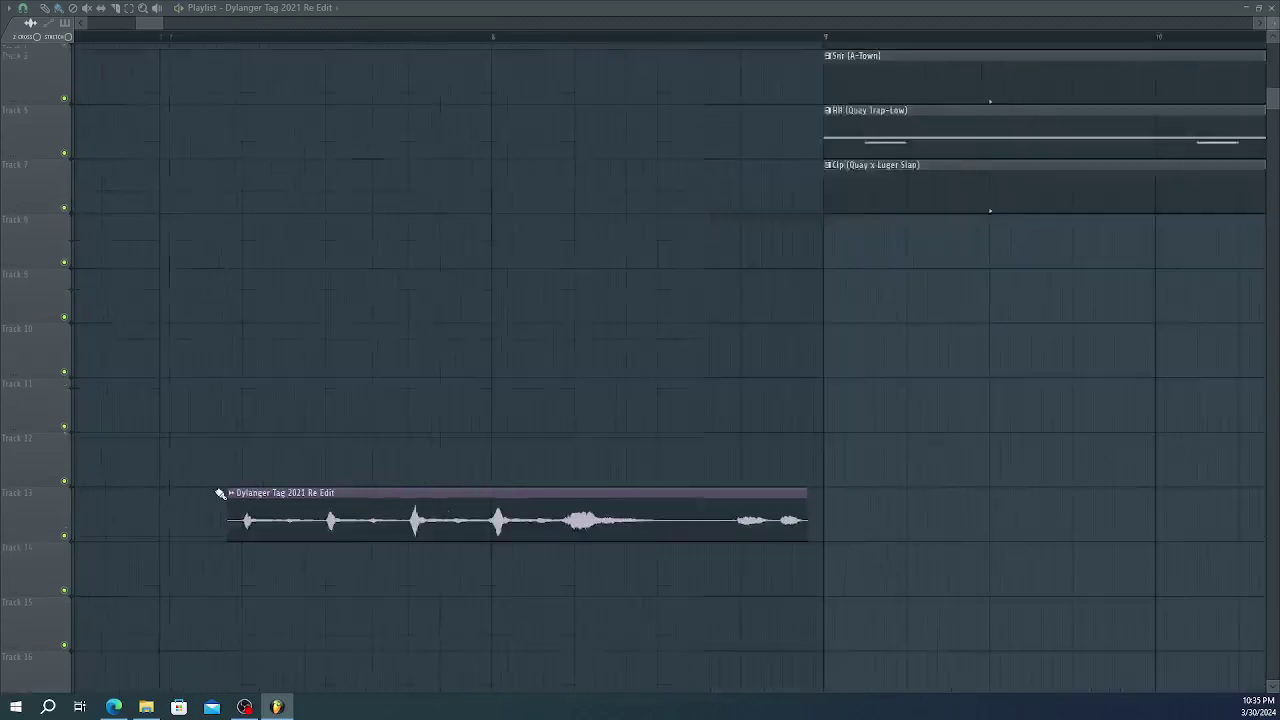
pyautogui.moveTo(279, 521); pyautogui.dragTo(278, 521)
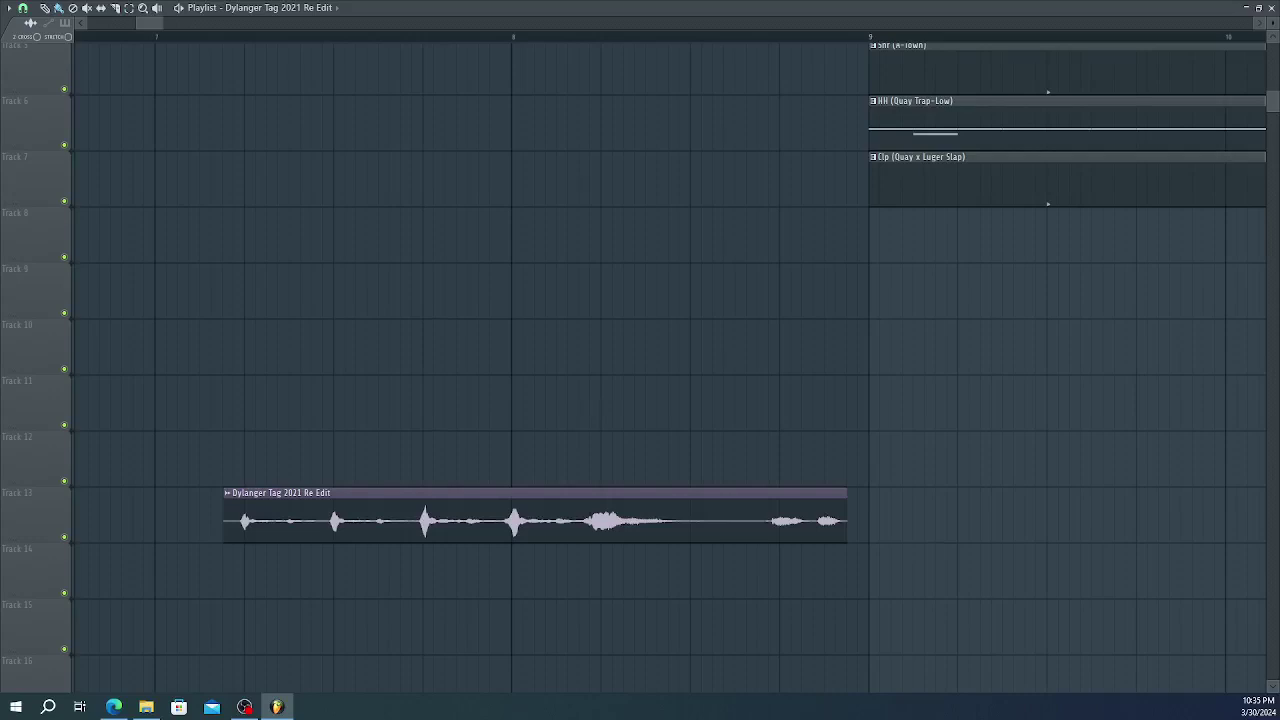
# - Lower the producer tag's volume on mixer track 13, check the level on the Master track and close the mixer
pyautogui.press('F9')
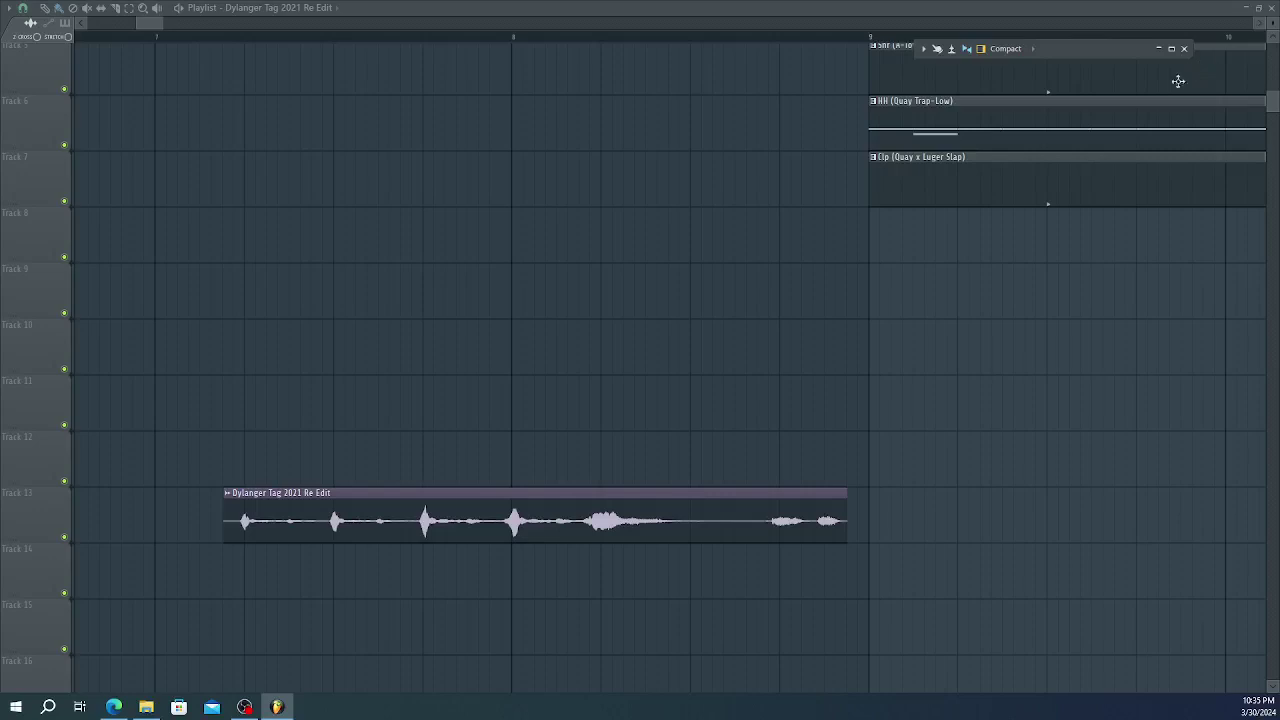
pyautogui.click(1172, 49)
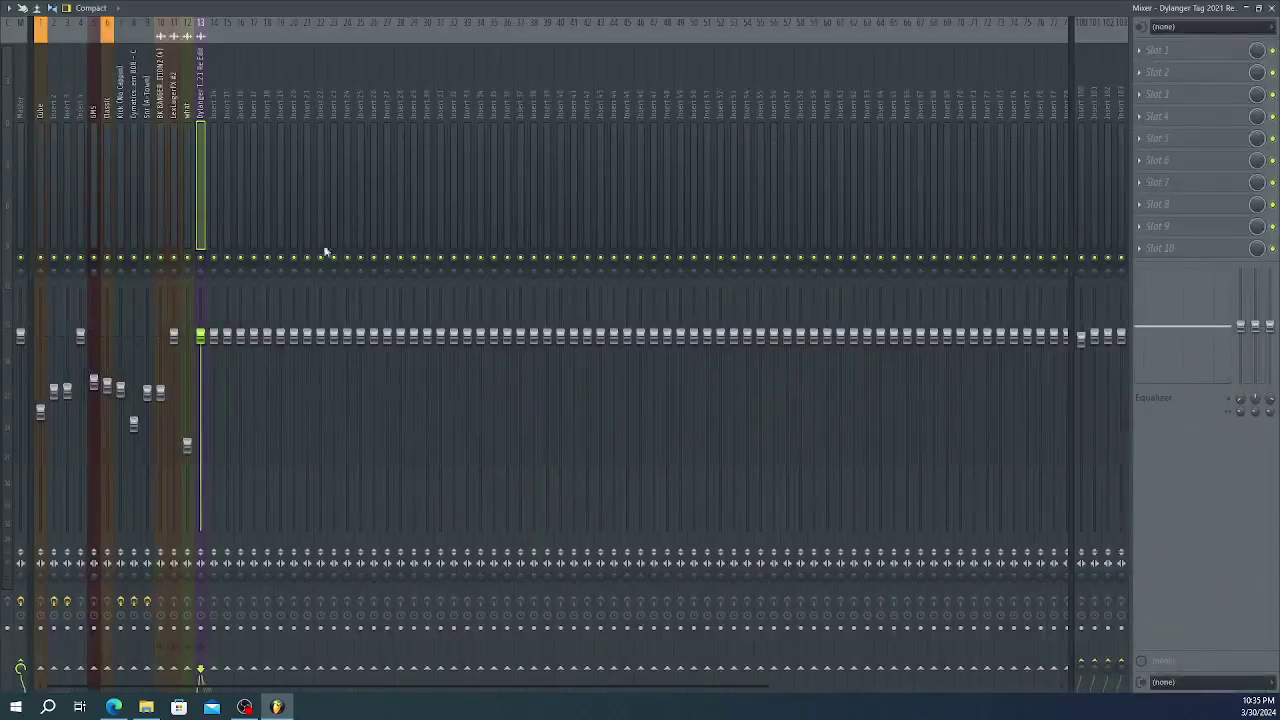
pyautogui.moveTo(200, 352); pyautogui.dragTo(201, 385)
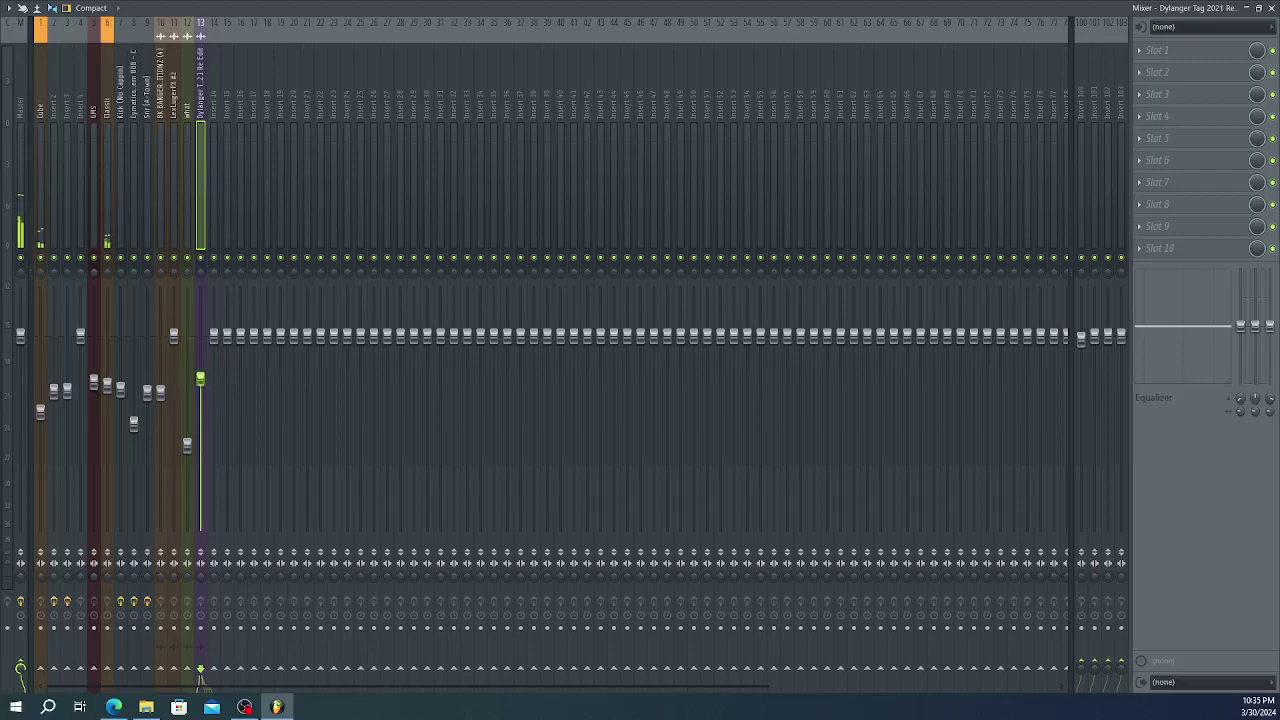
pyautogui.moveTo(201, 385); pyautogui.dragTo(201, 400)
pyautogui.click(24, 180)
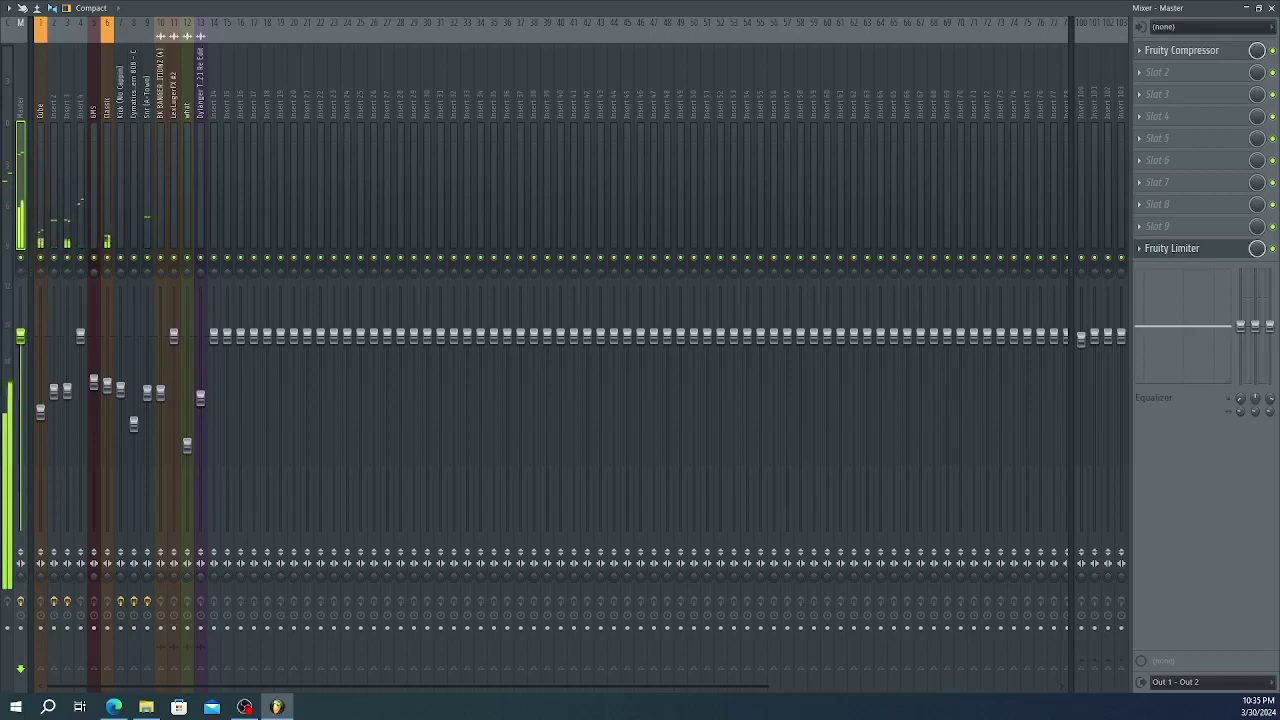
pyautogui.click(1271, 7)
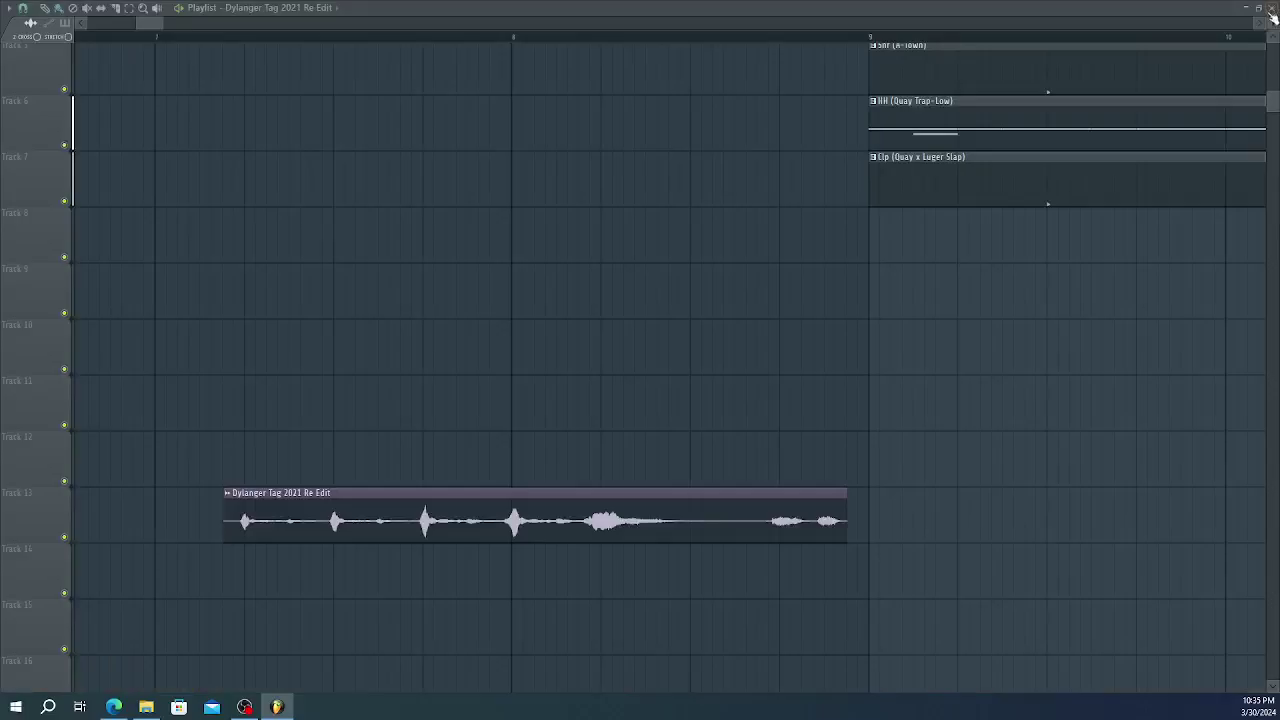
# - Examine the whole song arrangement in the playlist during playback
pyautogui.scroll(-5, 1083, 140)
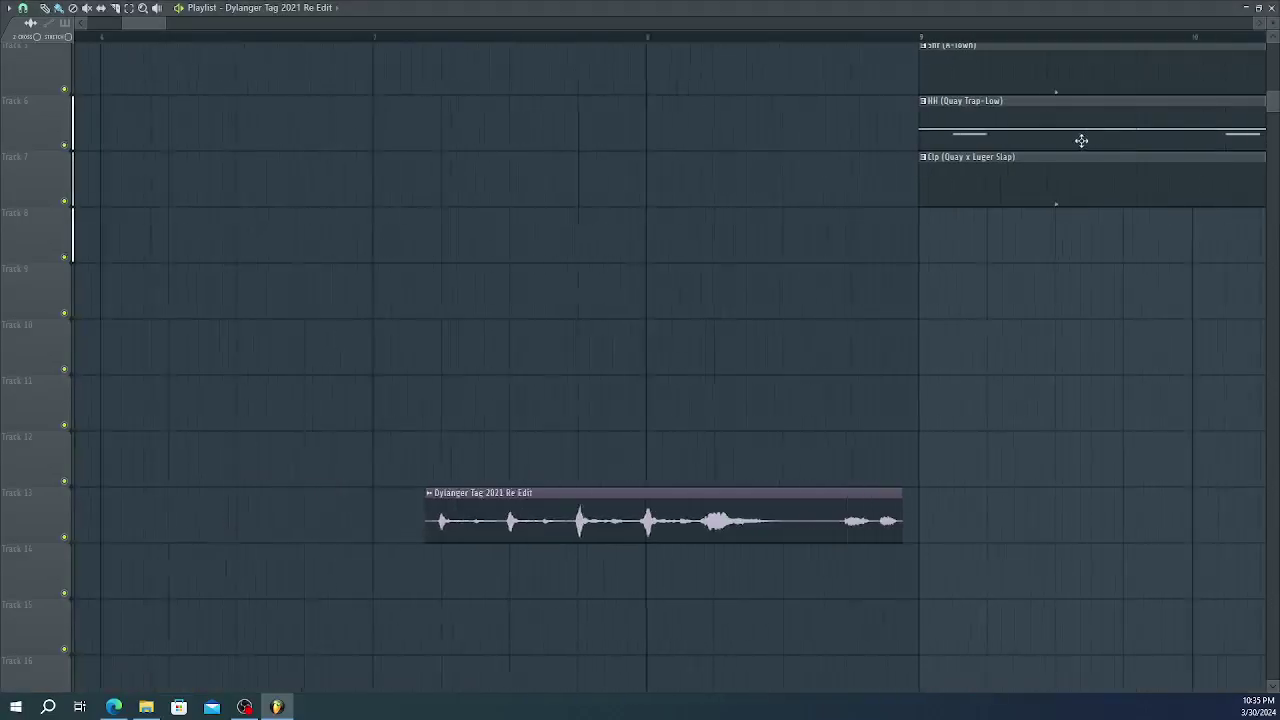
pyautogui.scroll(-4, 1078, 141)
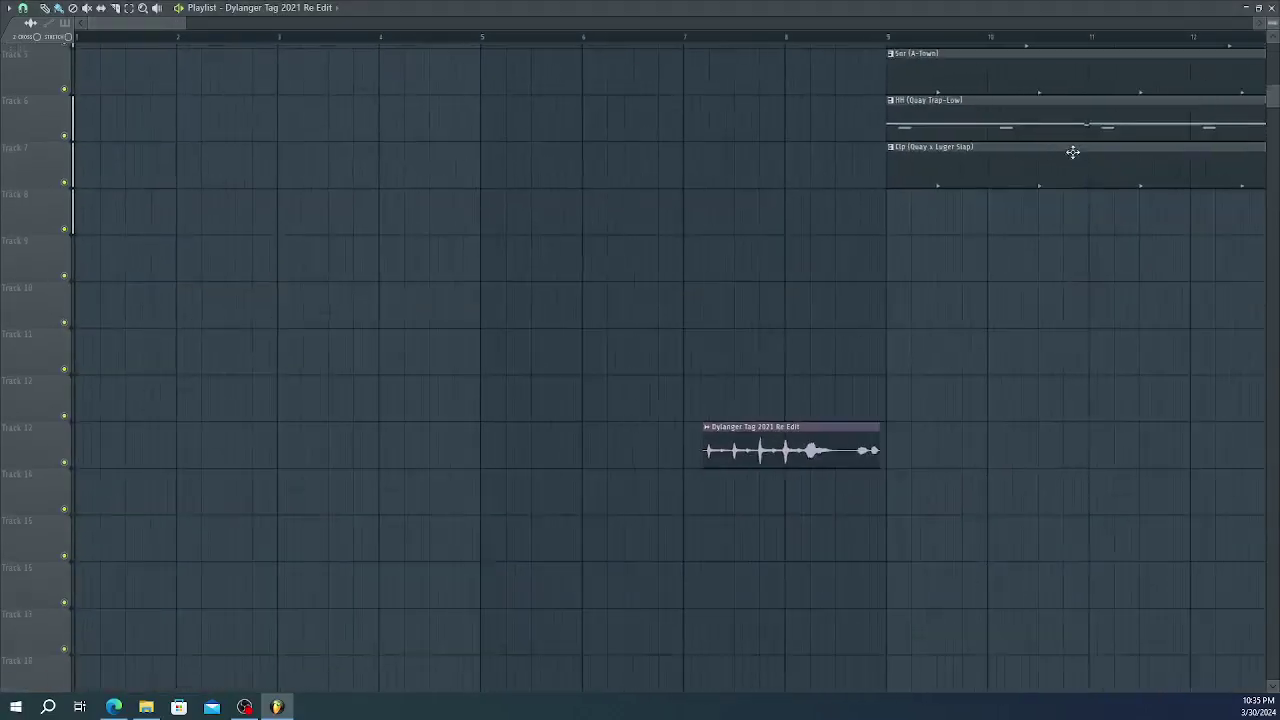
pyautogui.scroll(-2, 1080, 197)
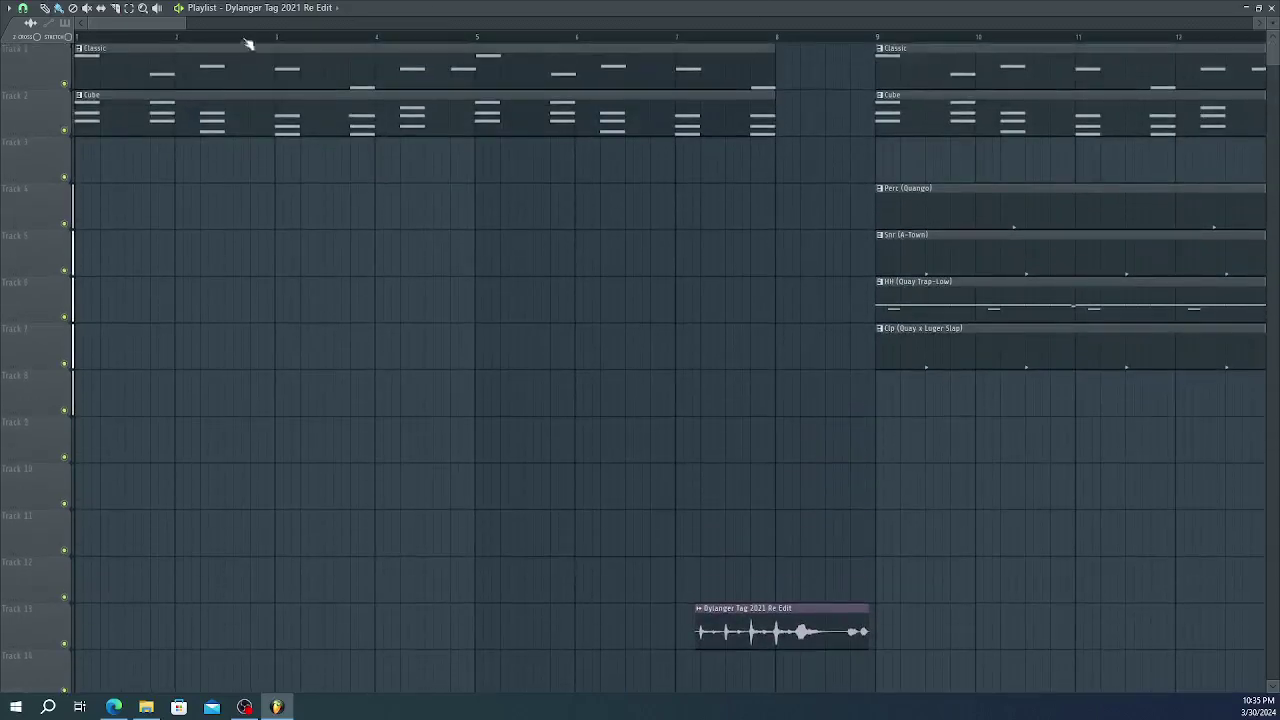
pyautogui.moveTo(180, 27); pyautogui.dragTo(1163, 22)
pyautogui.moveTo(1222, 18); pyautogui.dragTo(1248, 18)
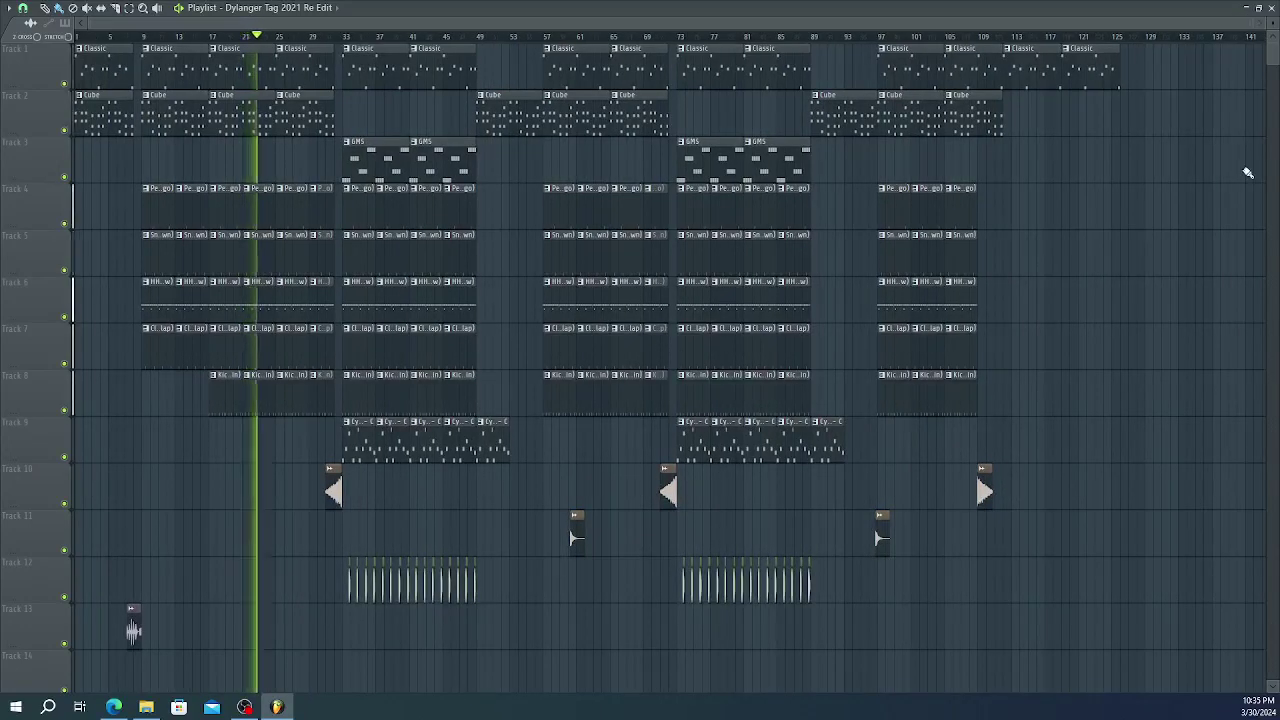